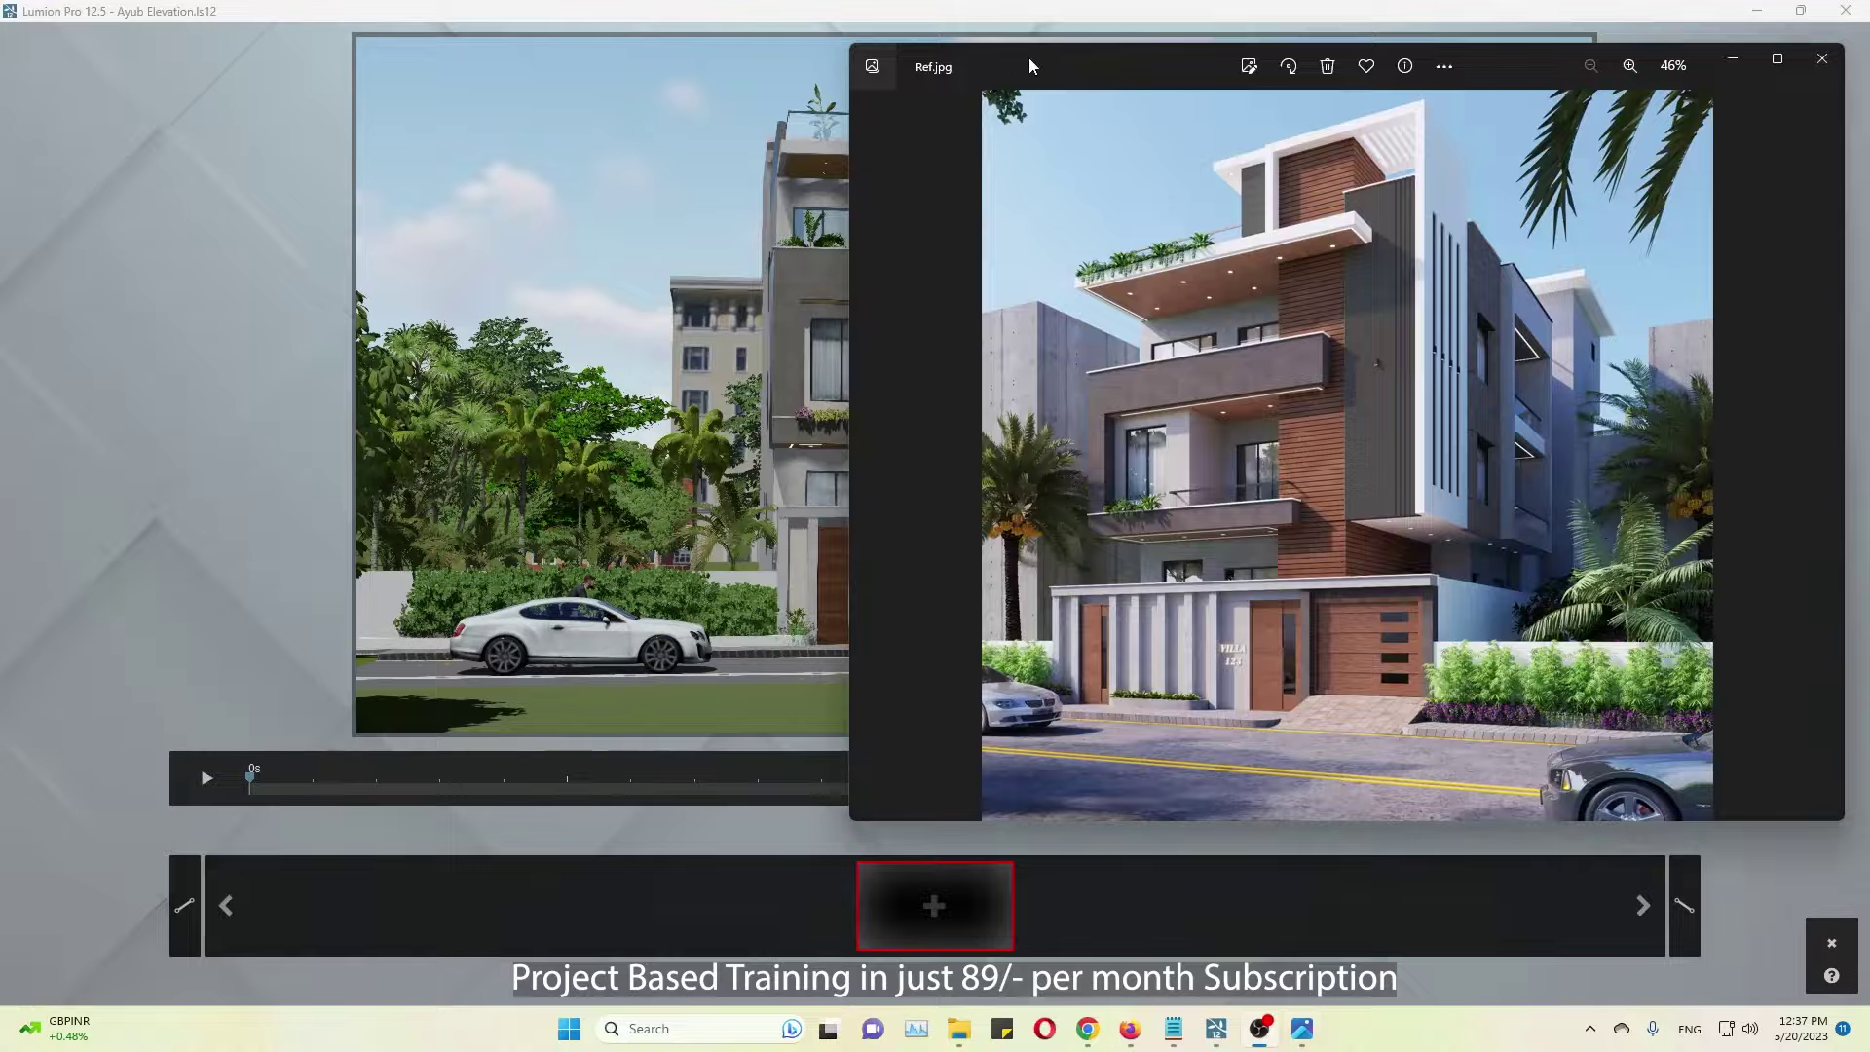
Step: Swing and fly the camera forward and lower into an angled street-level view of the villa
{"action": "key", "text": "alt+Tab"}
{"action": "key", "text": "alt+Tab"}
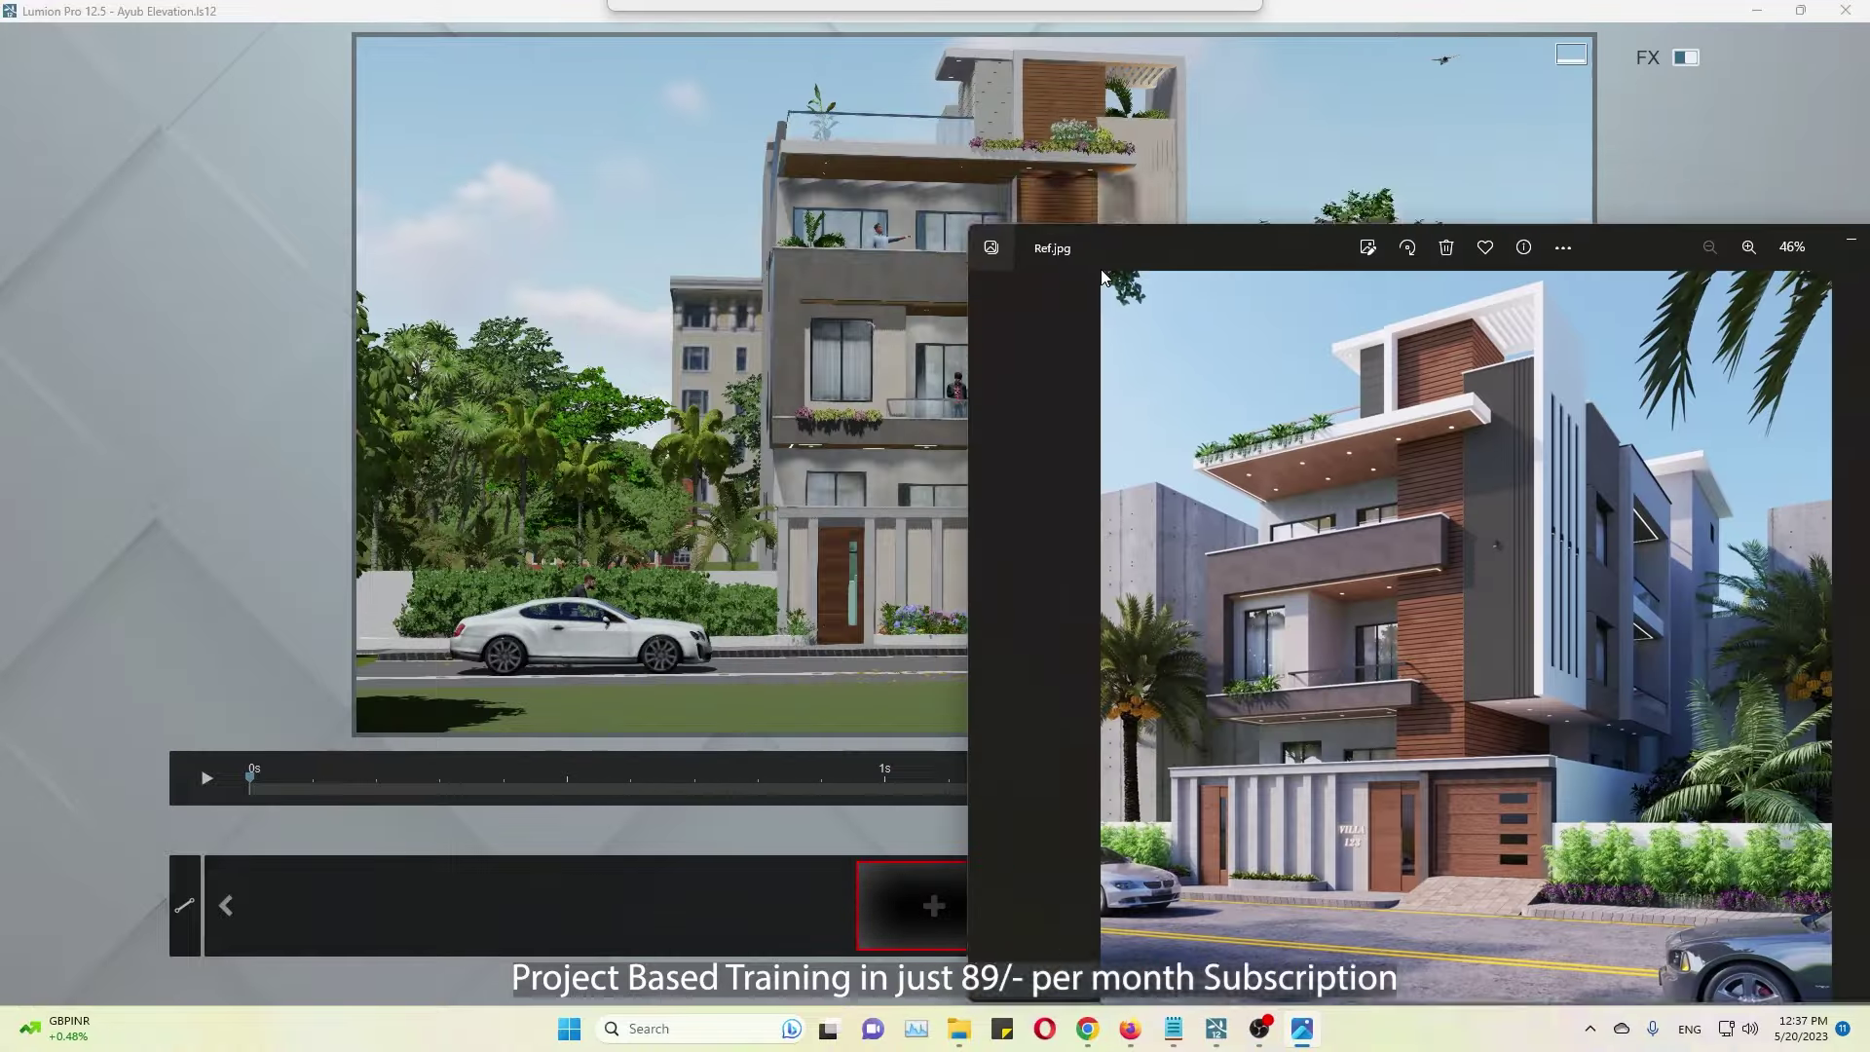
{"action": "key", "text": "alt+Tab"}
{"action": "right_click_drag", "start_coordinate": [1224, 691], "coordinate": [1212, 697]}
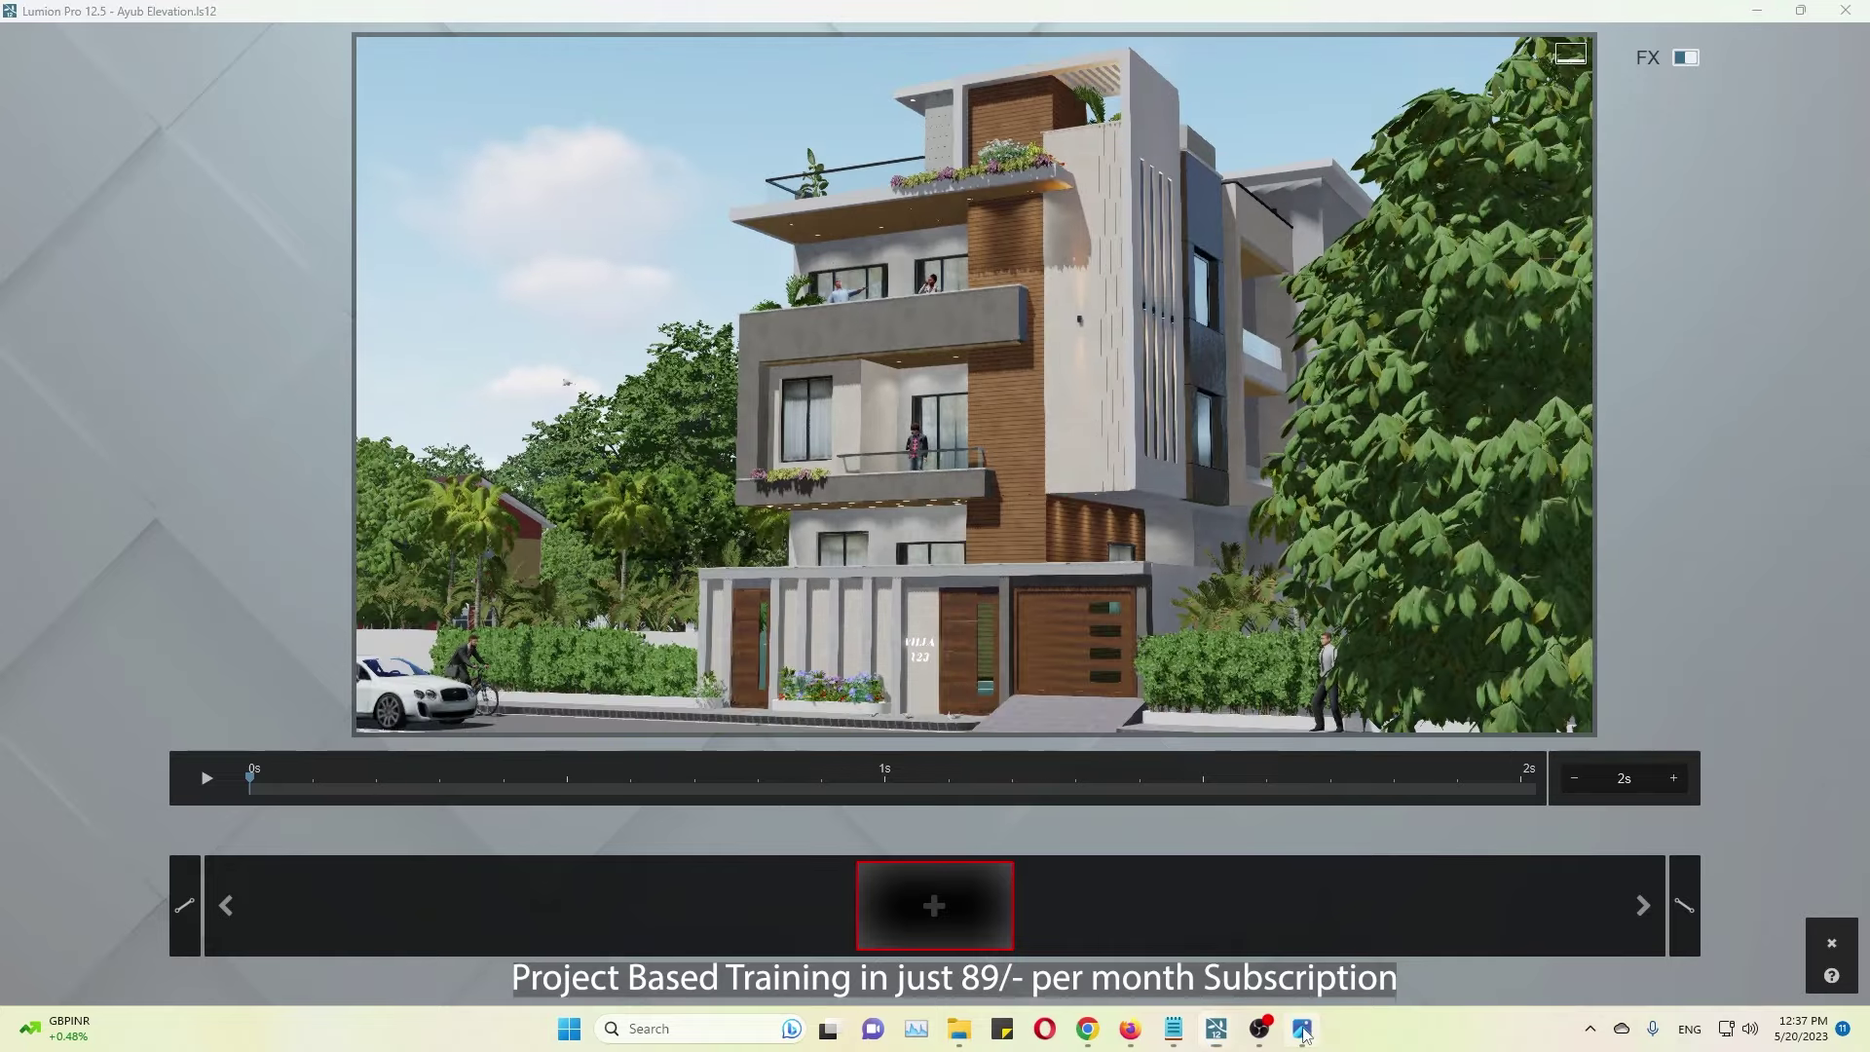
{"action": "key", "text": "alt+Tab"}
{"action": "key", "text": "alt+Tab"}
{"action": "key", "text": "alt+Tab"}
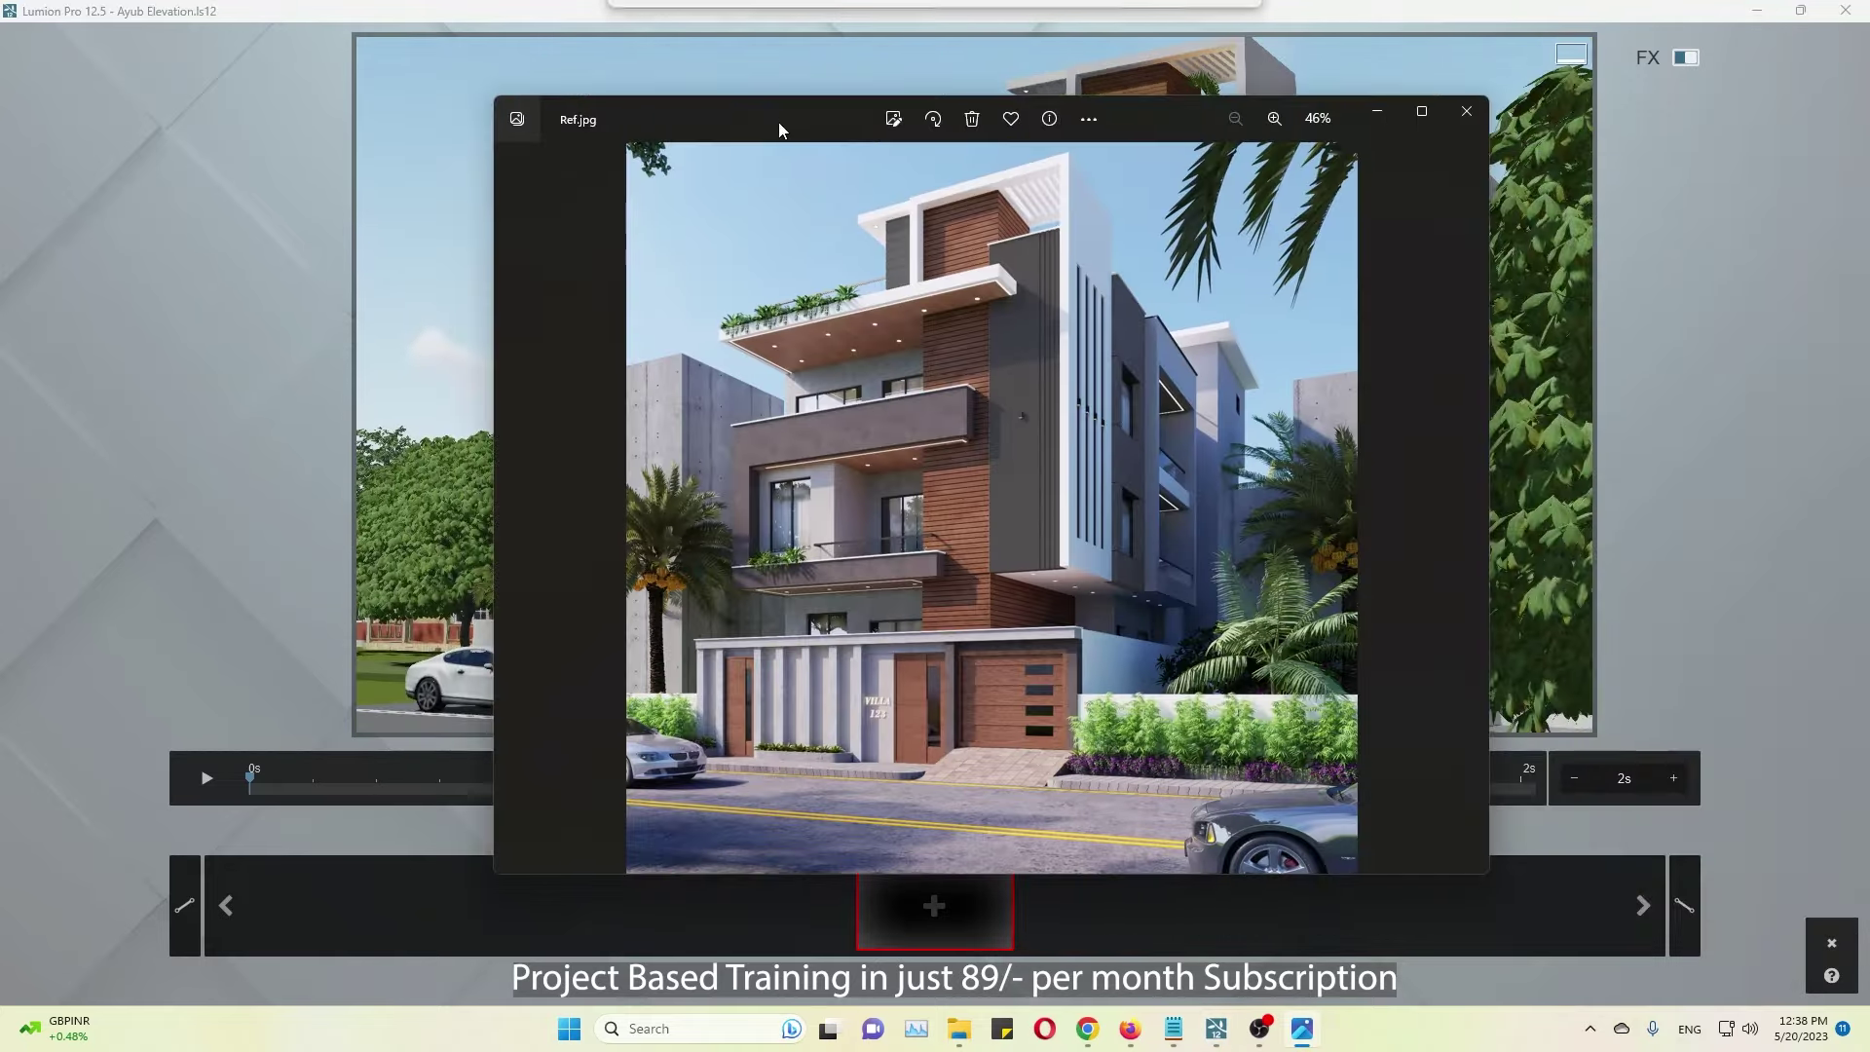
{"action": "key", "text": "alt+Tab"}
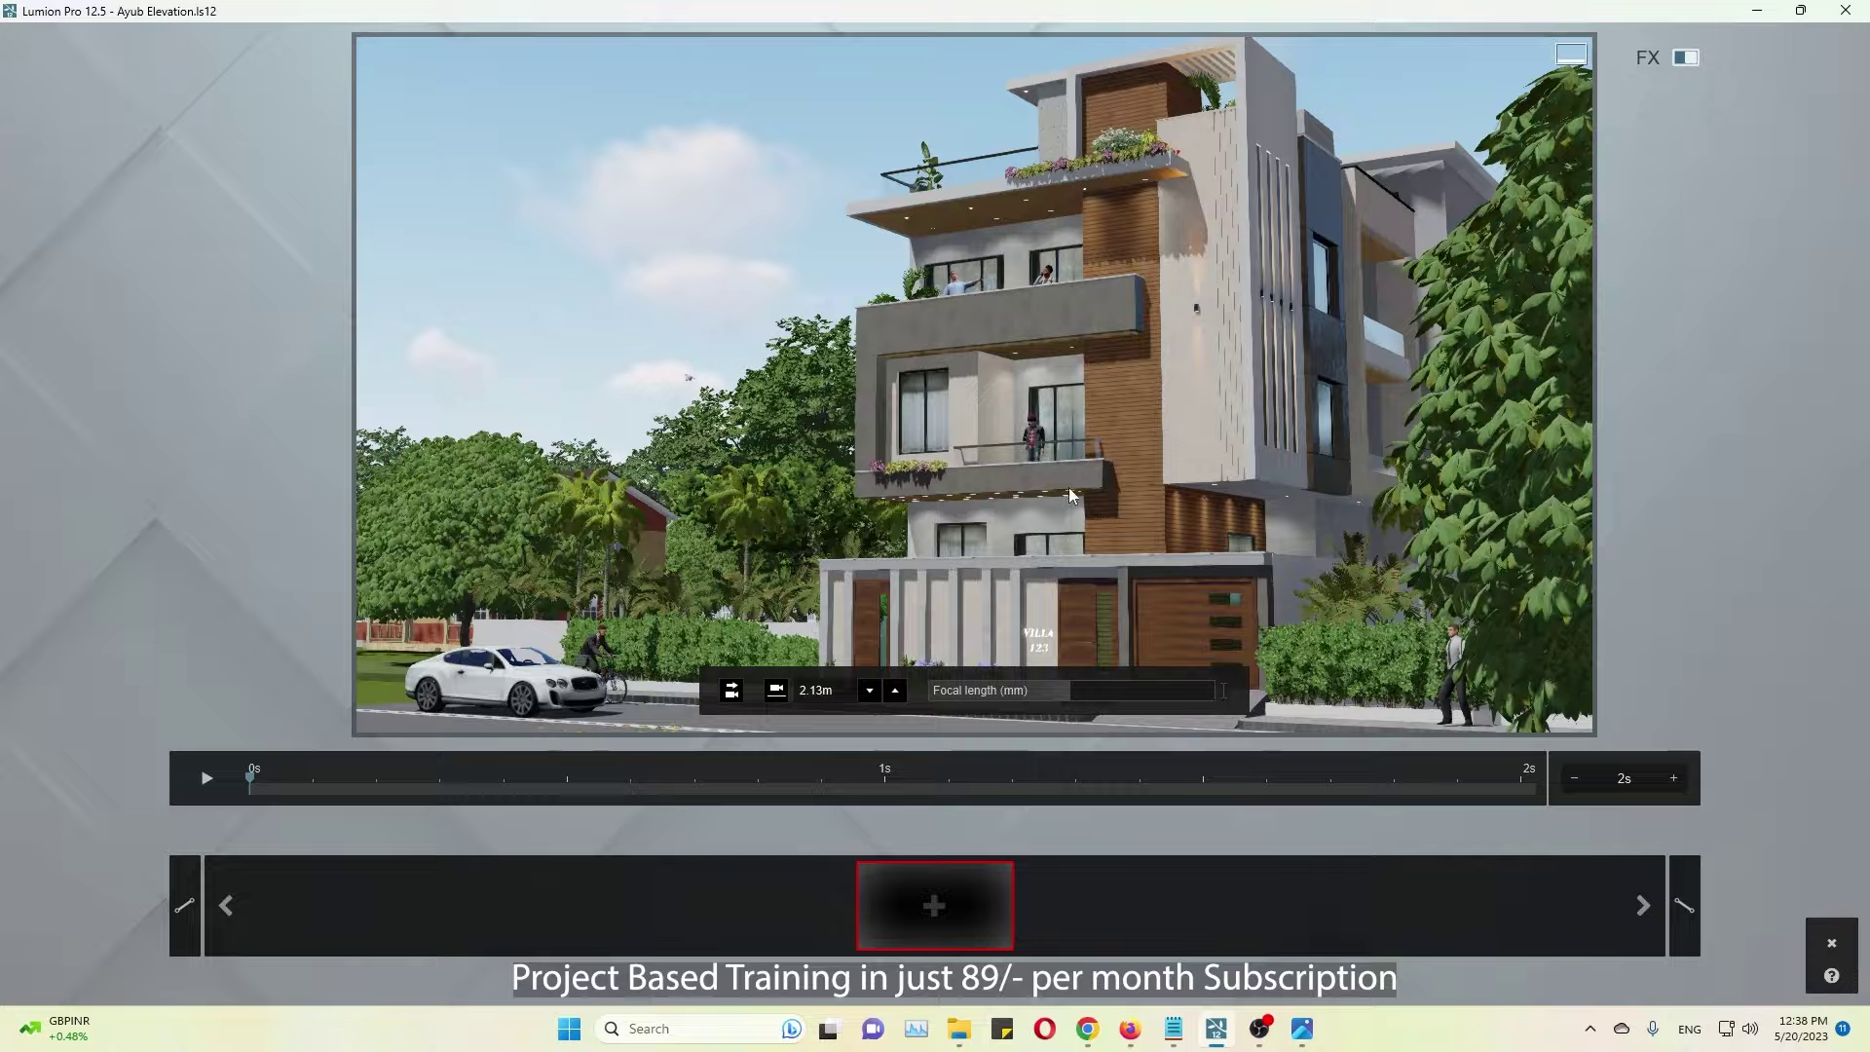
{"action": "key", "text": "w"}
{"action": "key", "text": "e"}
{"action": "key", "text": "d"}
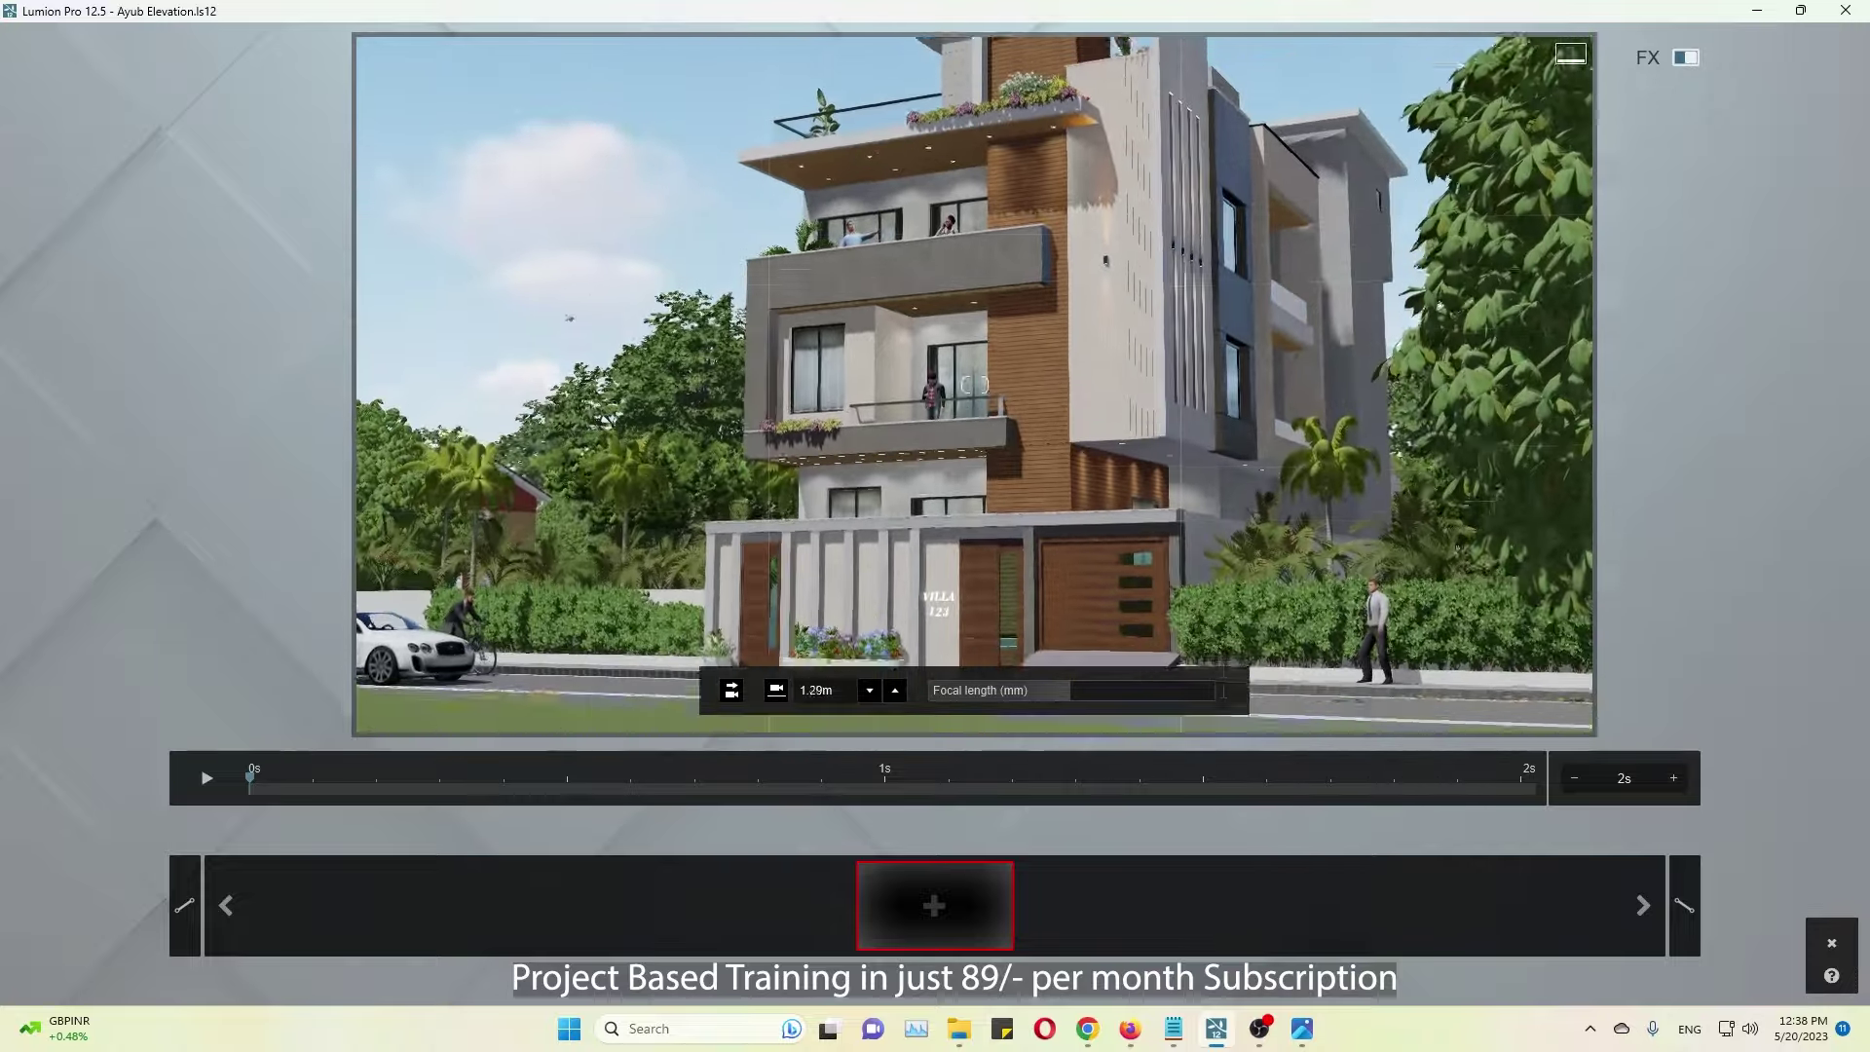
{"action": "key", "text": "alt+Tab"}
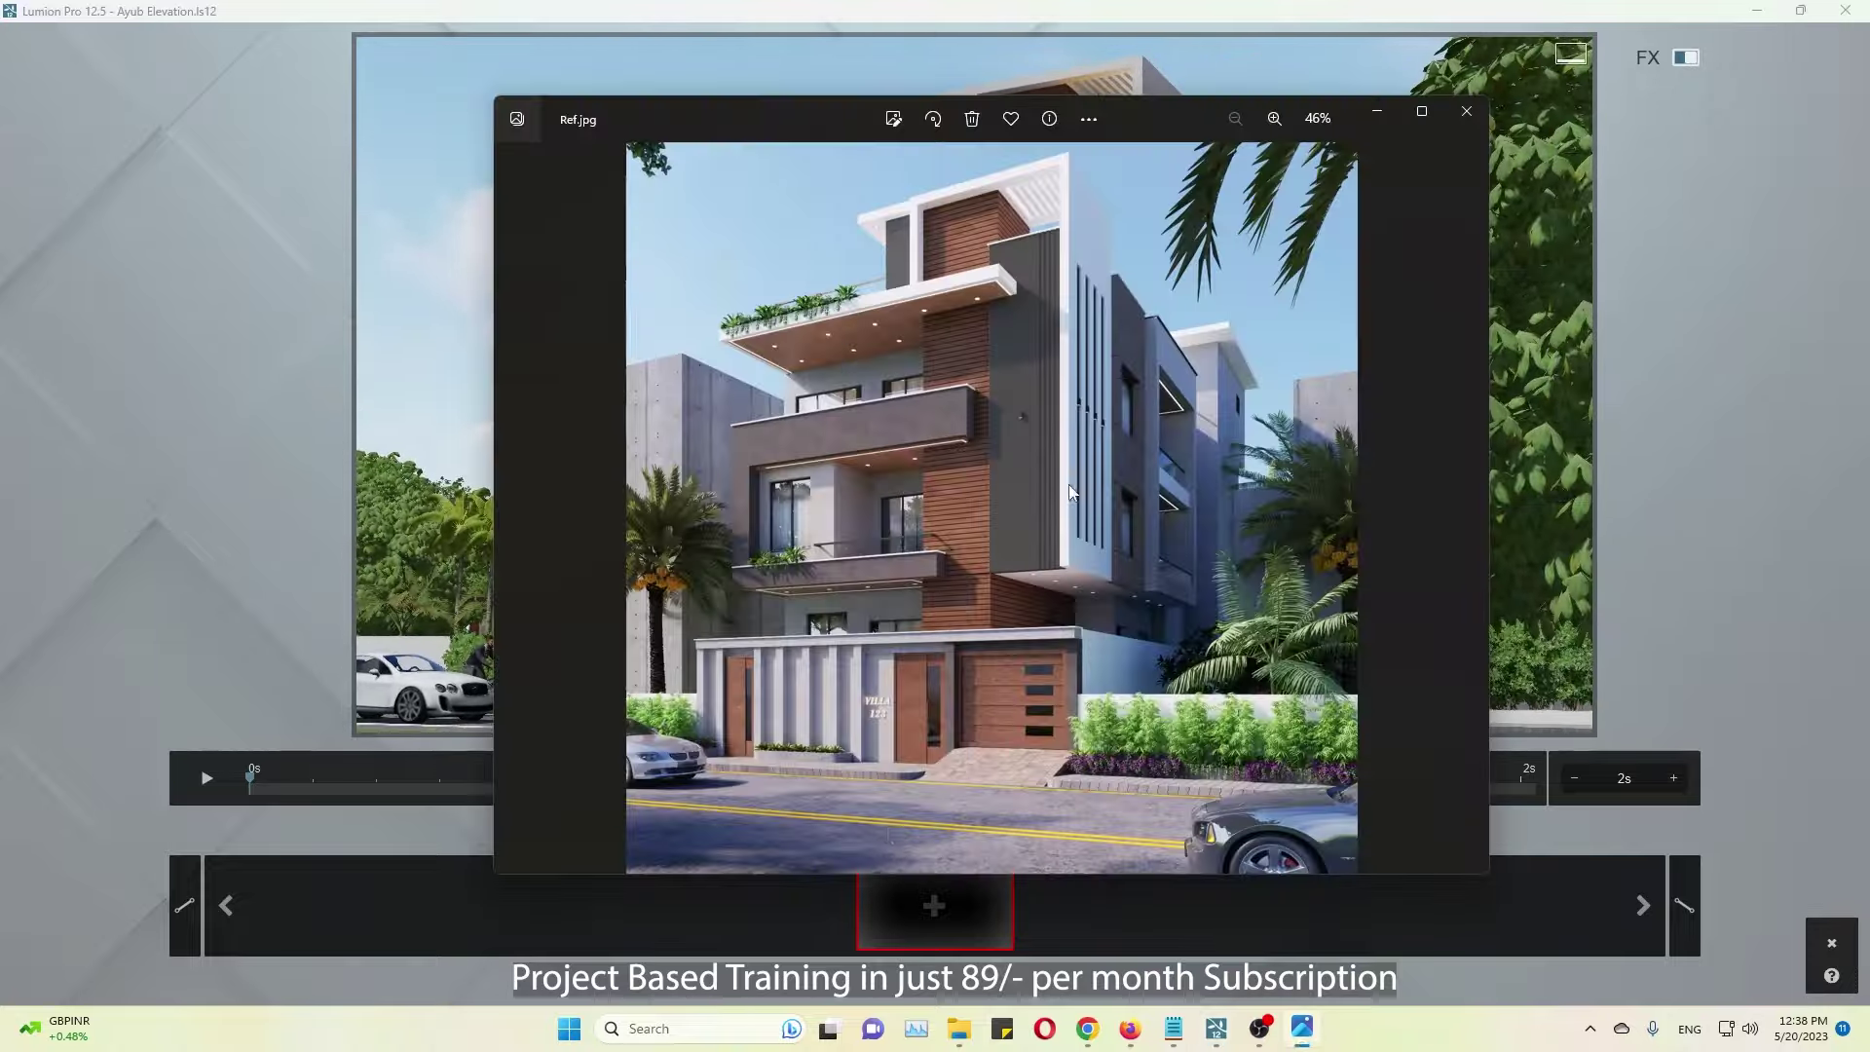
{"action": "key", "text": "alt+Tab"}
Step: Set the focal length to 28 mm and raise the camera slightly, matching the reference photo
{"action": "type", "text": "28"}
{"action": "key", "text": "Return"}
{"action": "key", "text": "alt+Tab"}
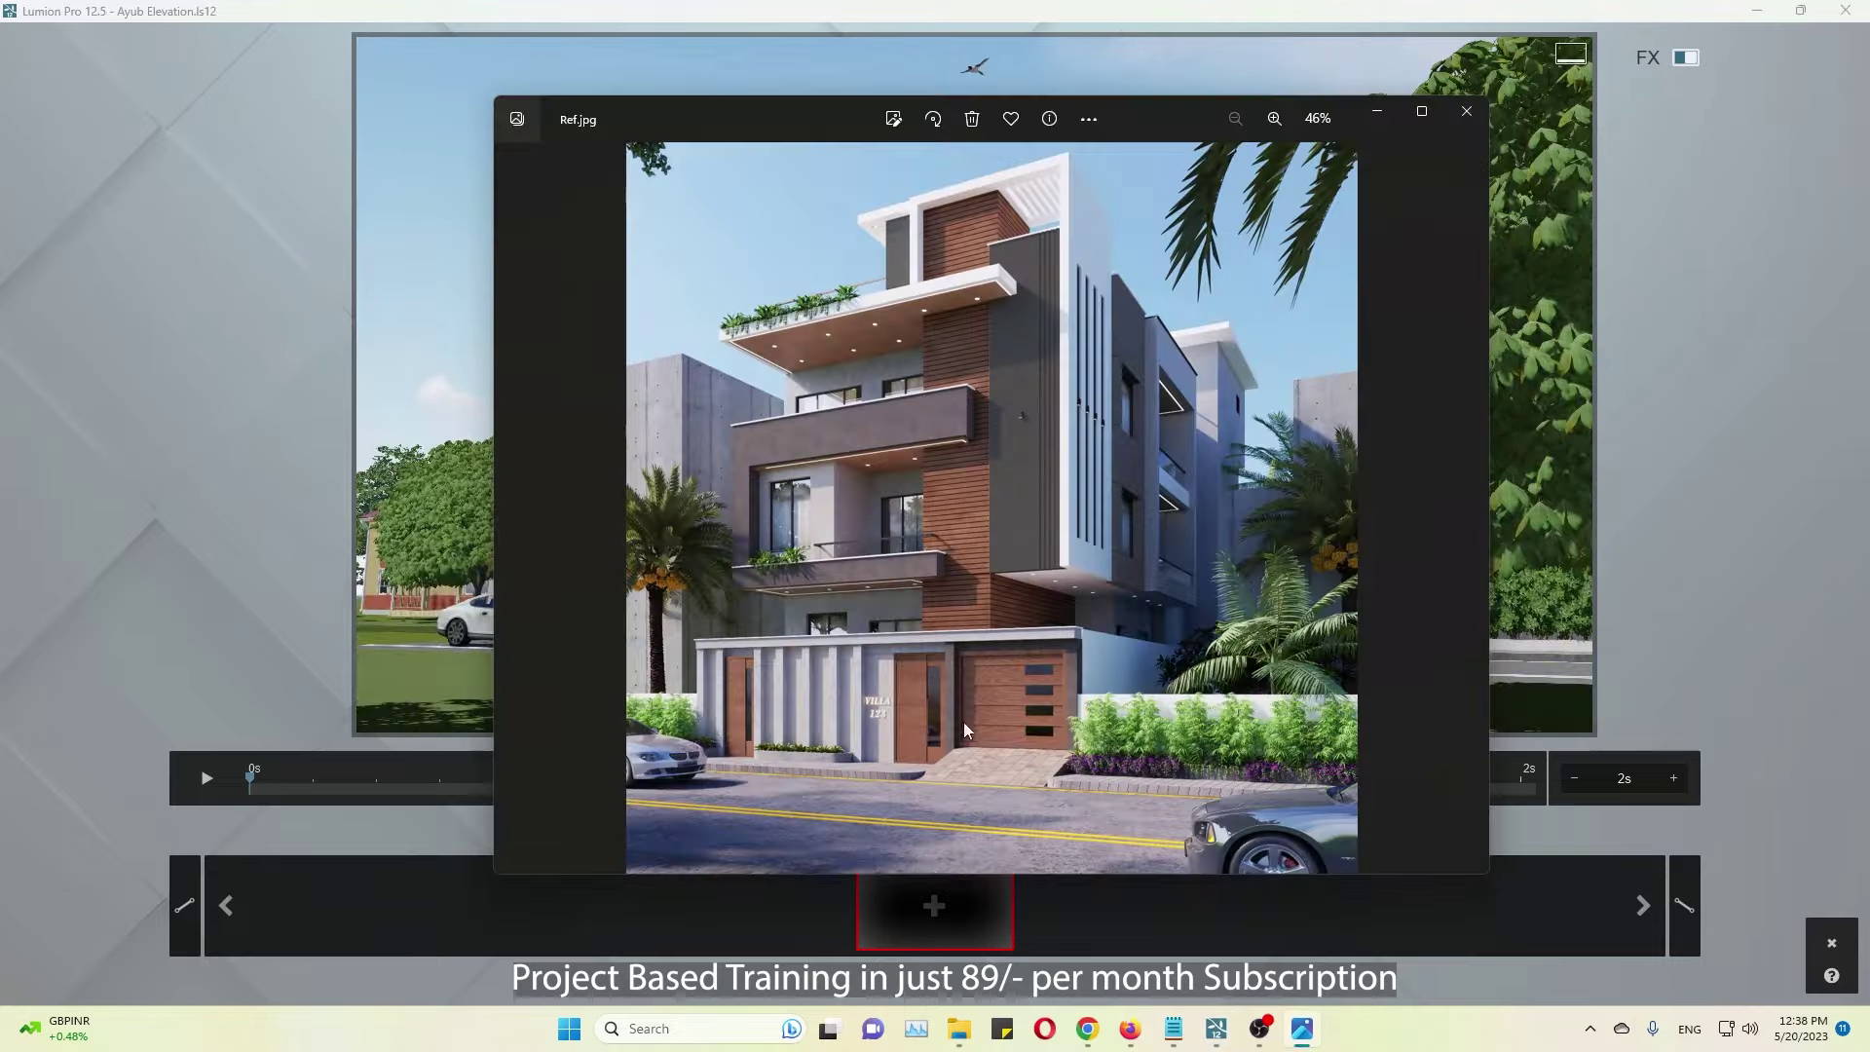
{"action": "key", "text": "alt+Tab"}
{"action": "key", "text": "w"}
{"action": "key", "text": "q"}
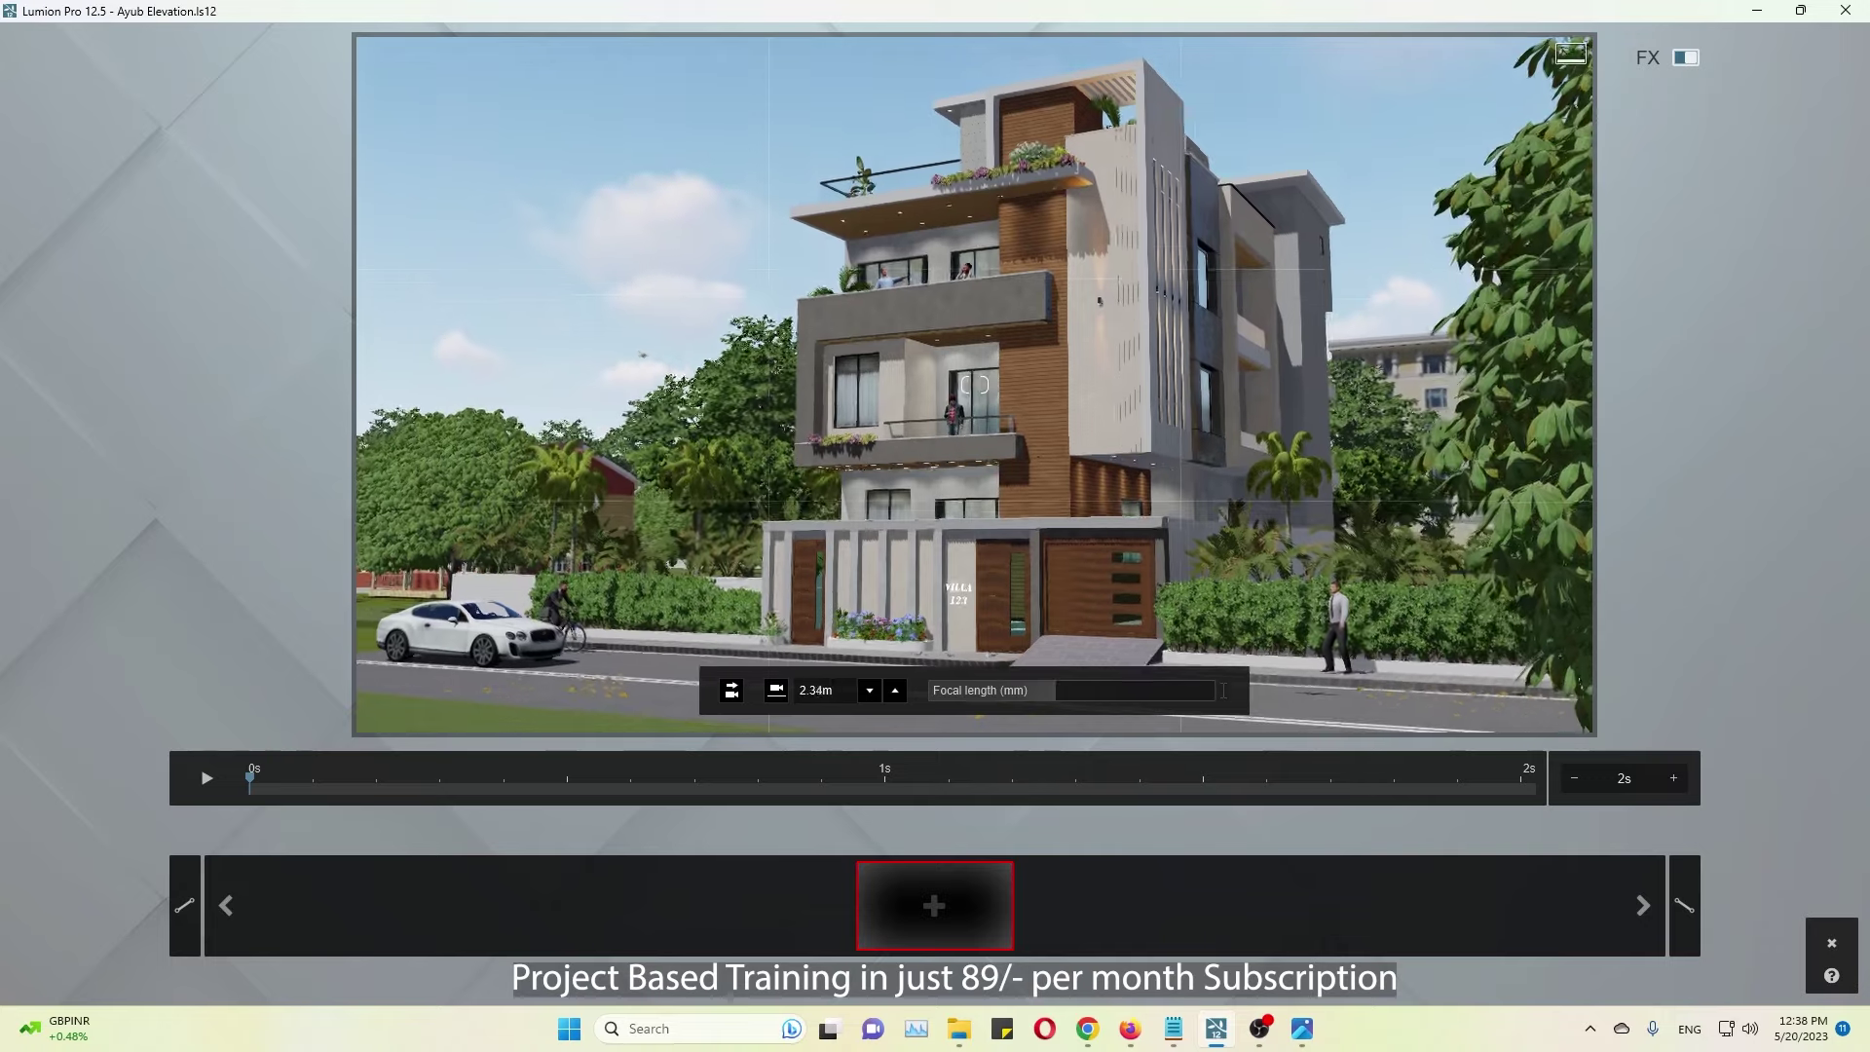
{"action": "key", "text": "alt+Tab"}
{"action": "key", "text": "alt+Tab"}
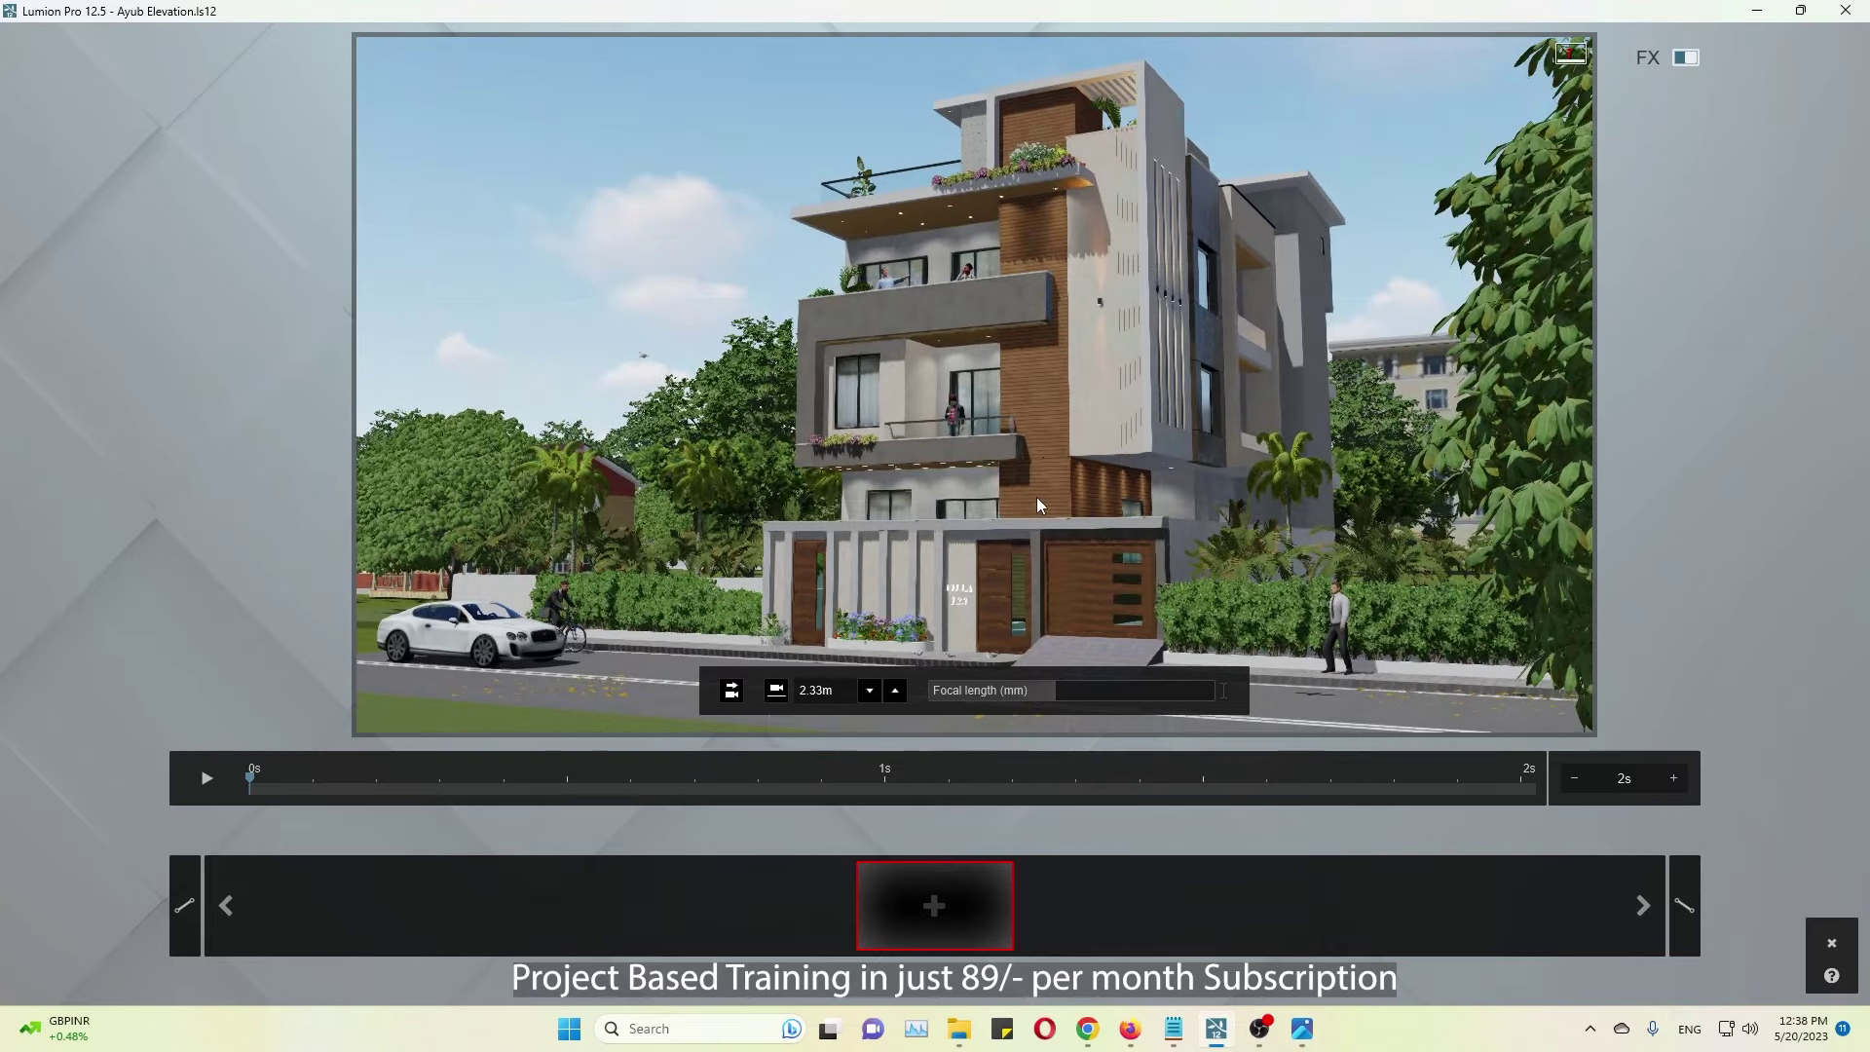
Step: Store the framed view as a camera keyframe and return to the clip in Movie mode
{"action": "key", "text": "alt+Tab"}
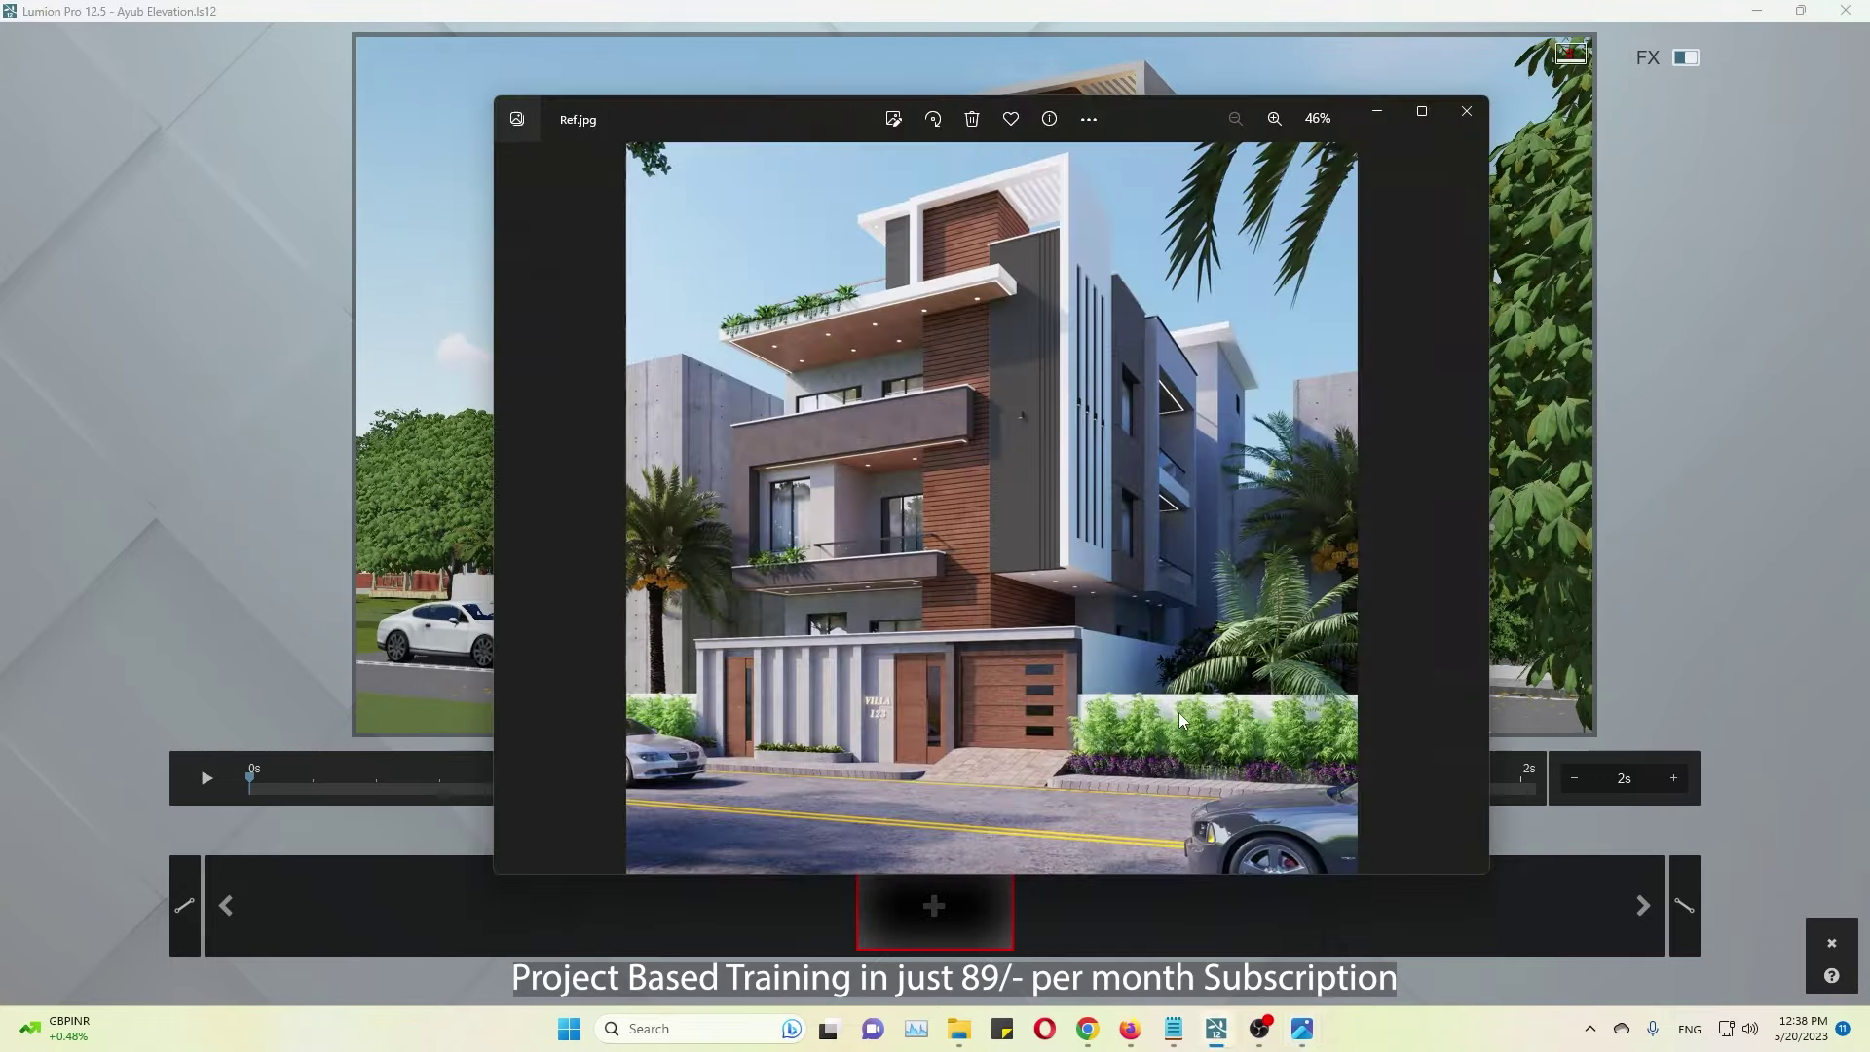
{"action": "key", "text": "alt+Tab"}
{"action": "left_click", "coordinate": [935, 903]}
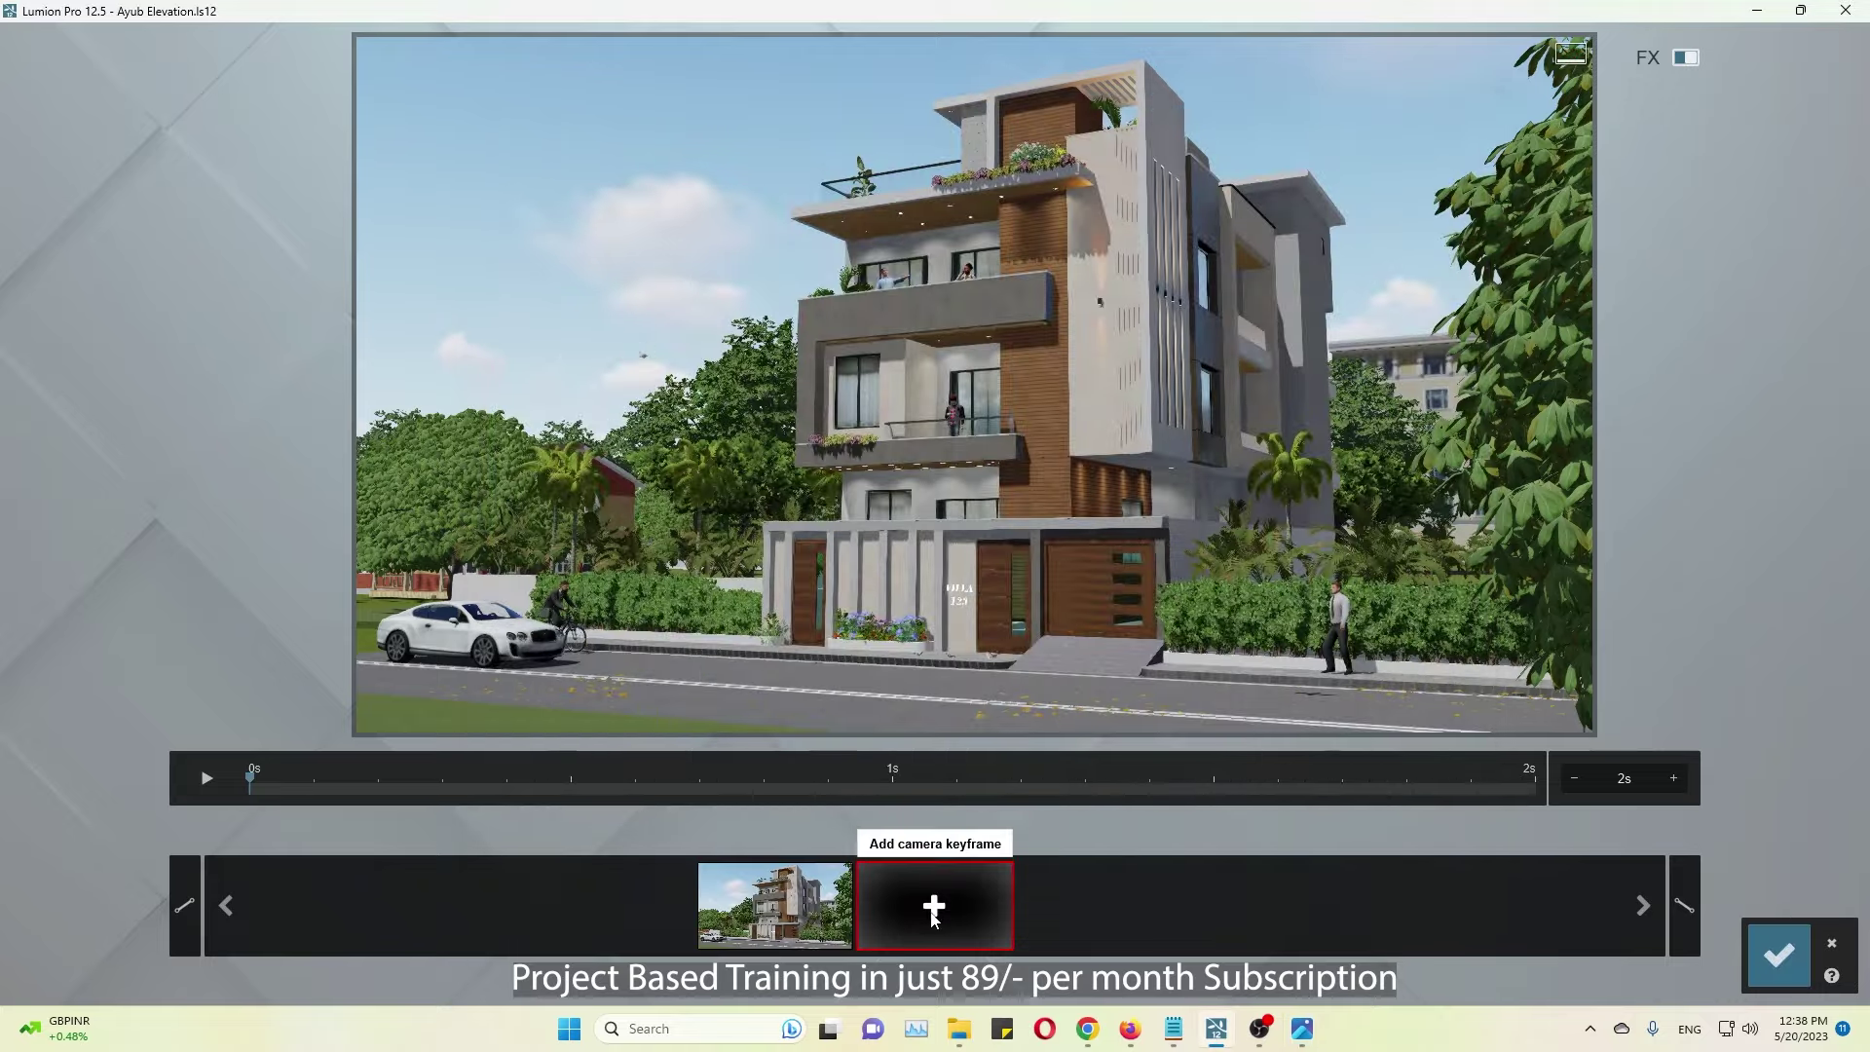
{"action": "key", "text": "alt+Tab"}
{"action": "key", "text": "alt+Tab"}
{"action": "key", "text": "alt+Tab"}
{"action": "key", "text": "alt+Tab"}
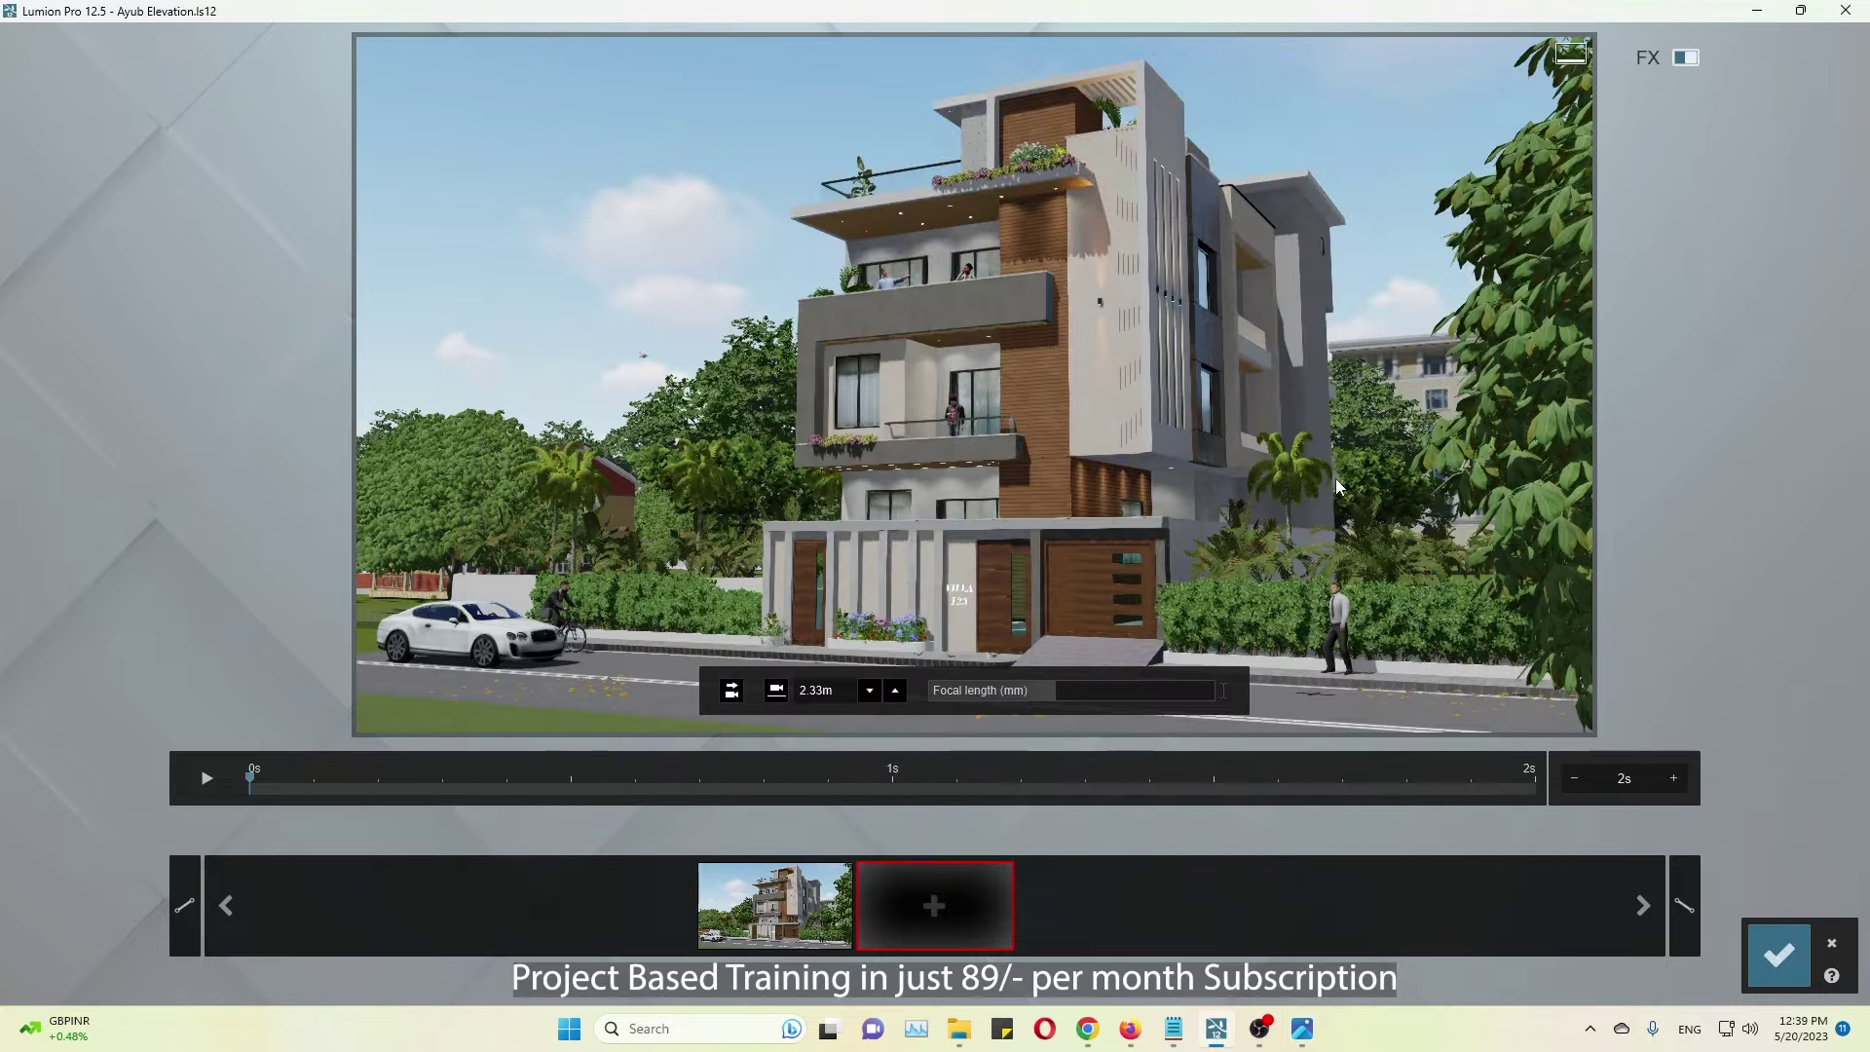
{"action": "left_click", "coordinate": [1775, 974]}
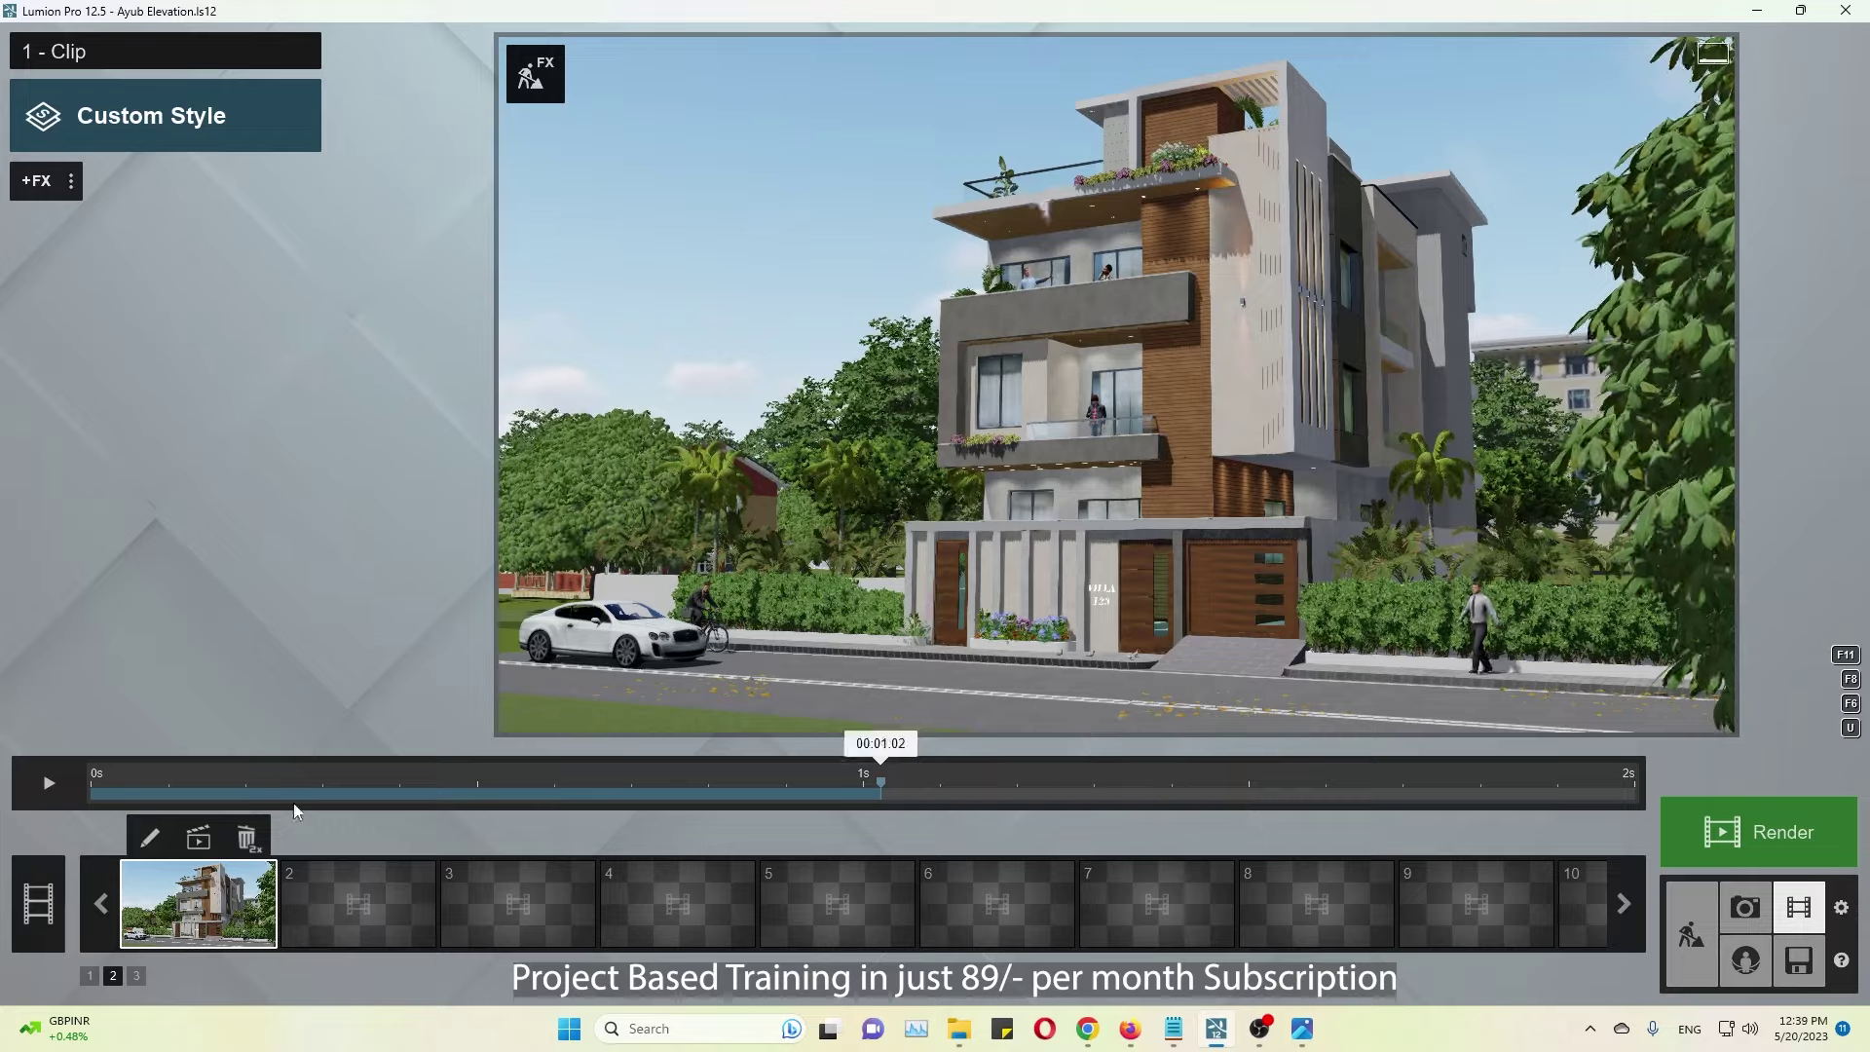
Step: In Build mode, make all object types selectable and select the white SportsCar 006
{"action": "left_click_drag", "start_coordinate": [960, 787], "coordinate": [680, 802]}
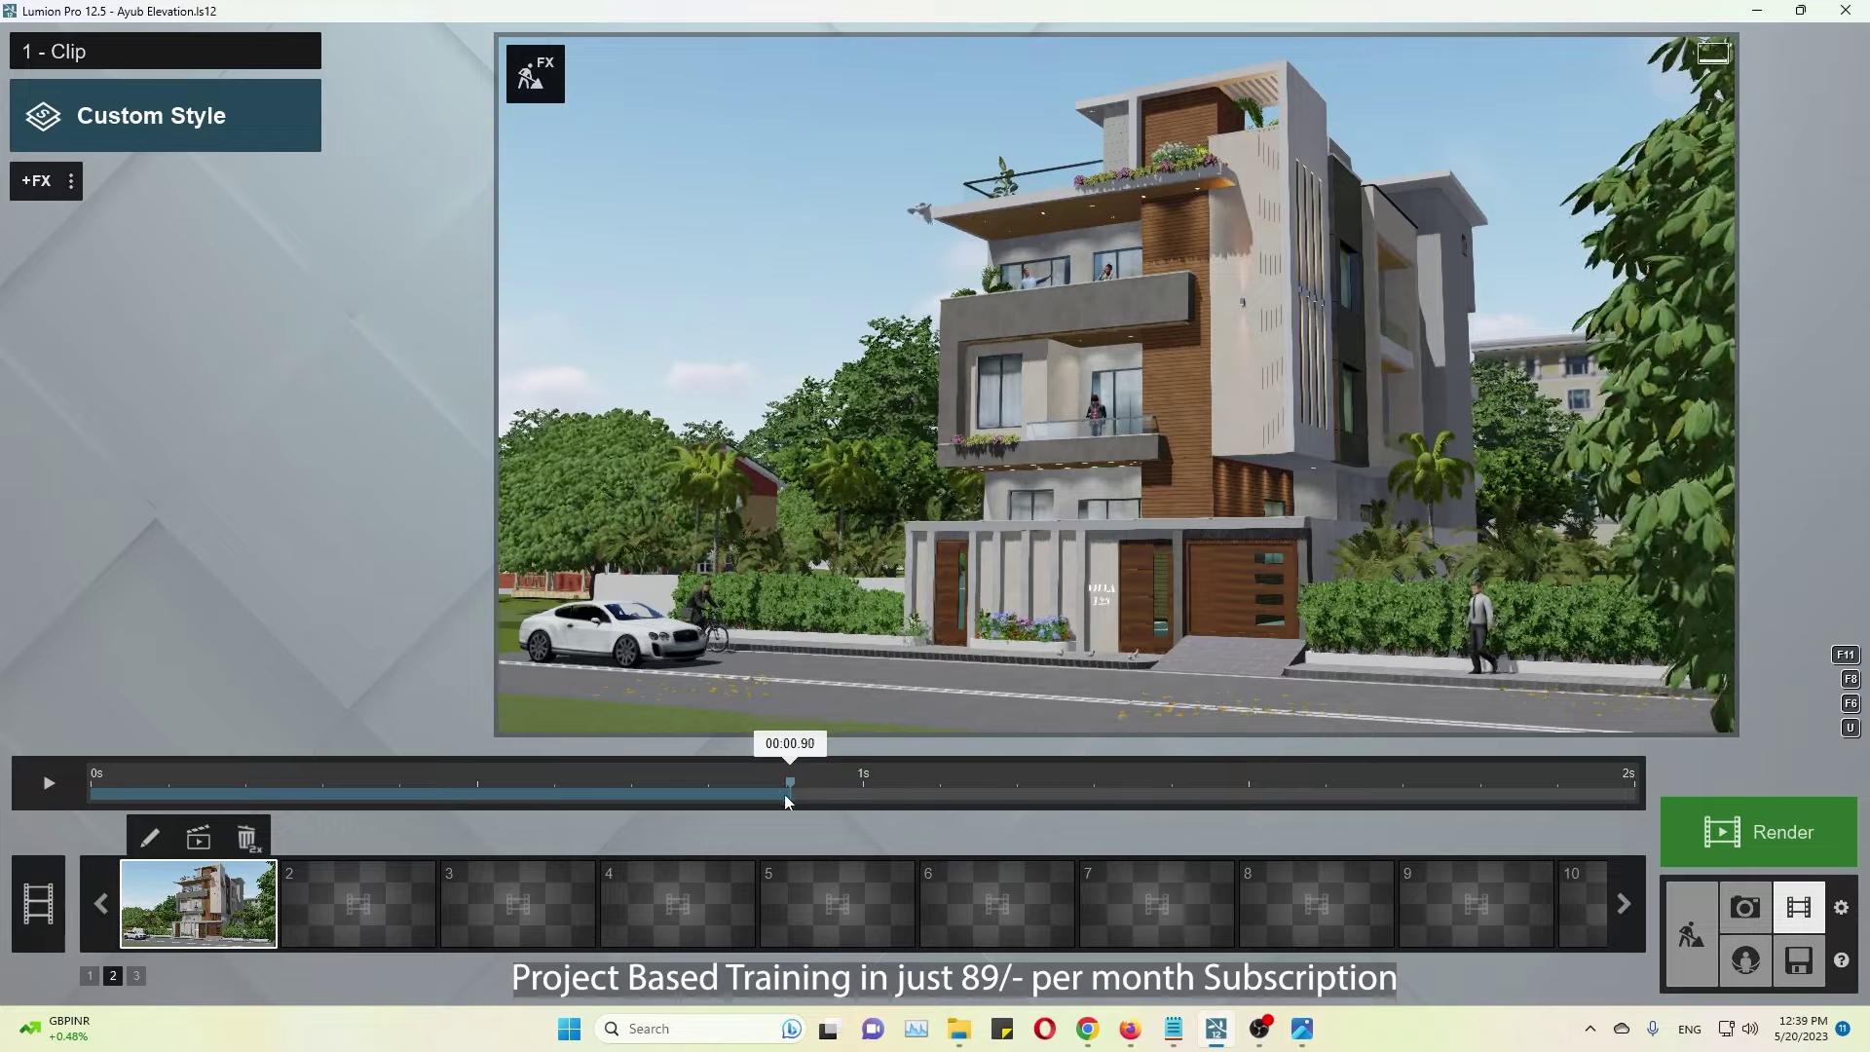
{"action": "left_click", "coordinate": [535, 73]}
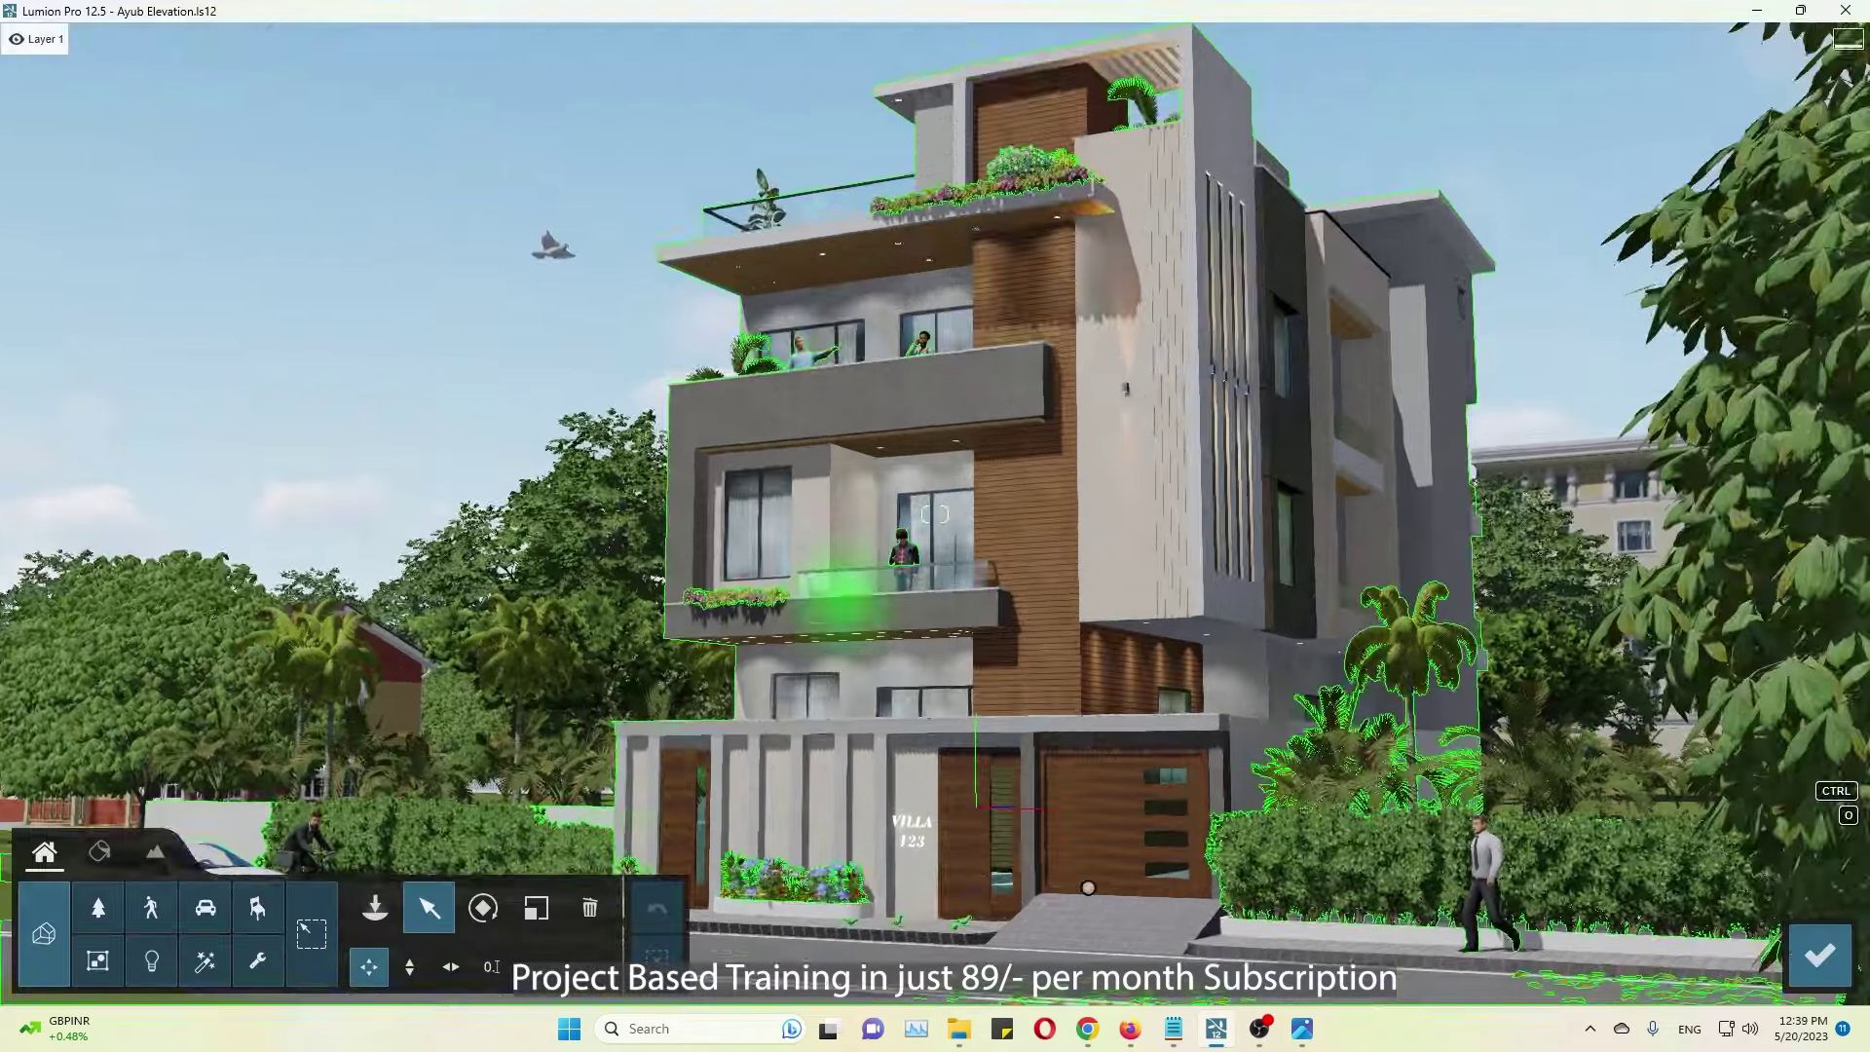
{"action": "left_click", "coordinate": [311, 935]}
{"action": "left_click", "coordinate": [385, 370]}
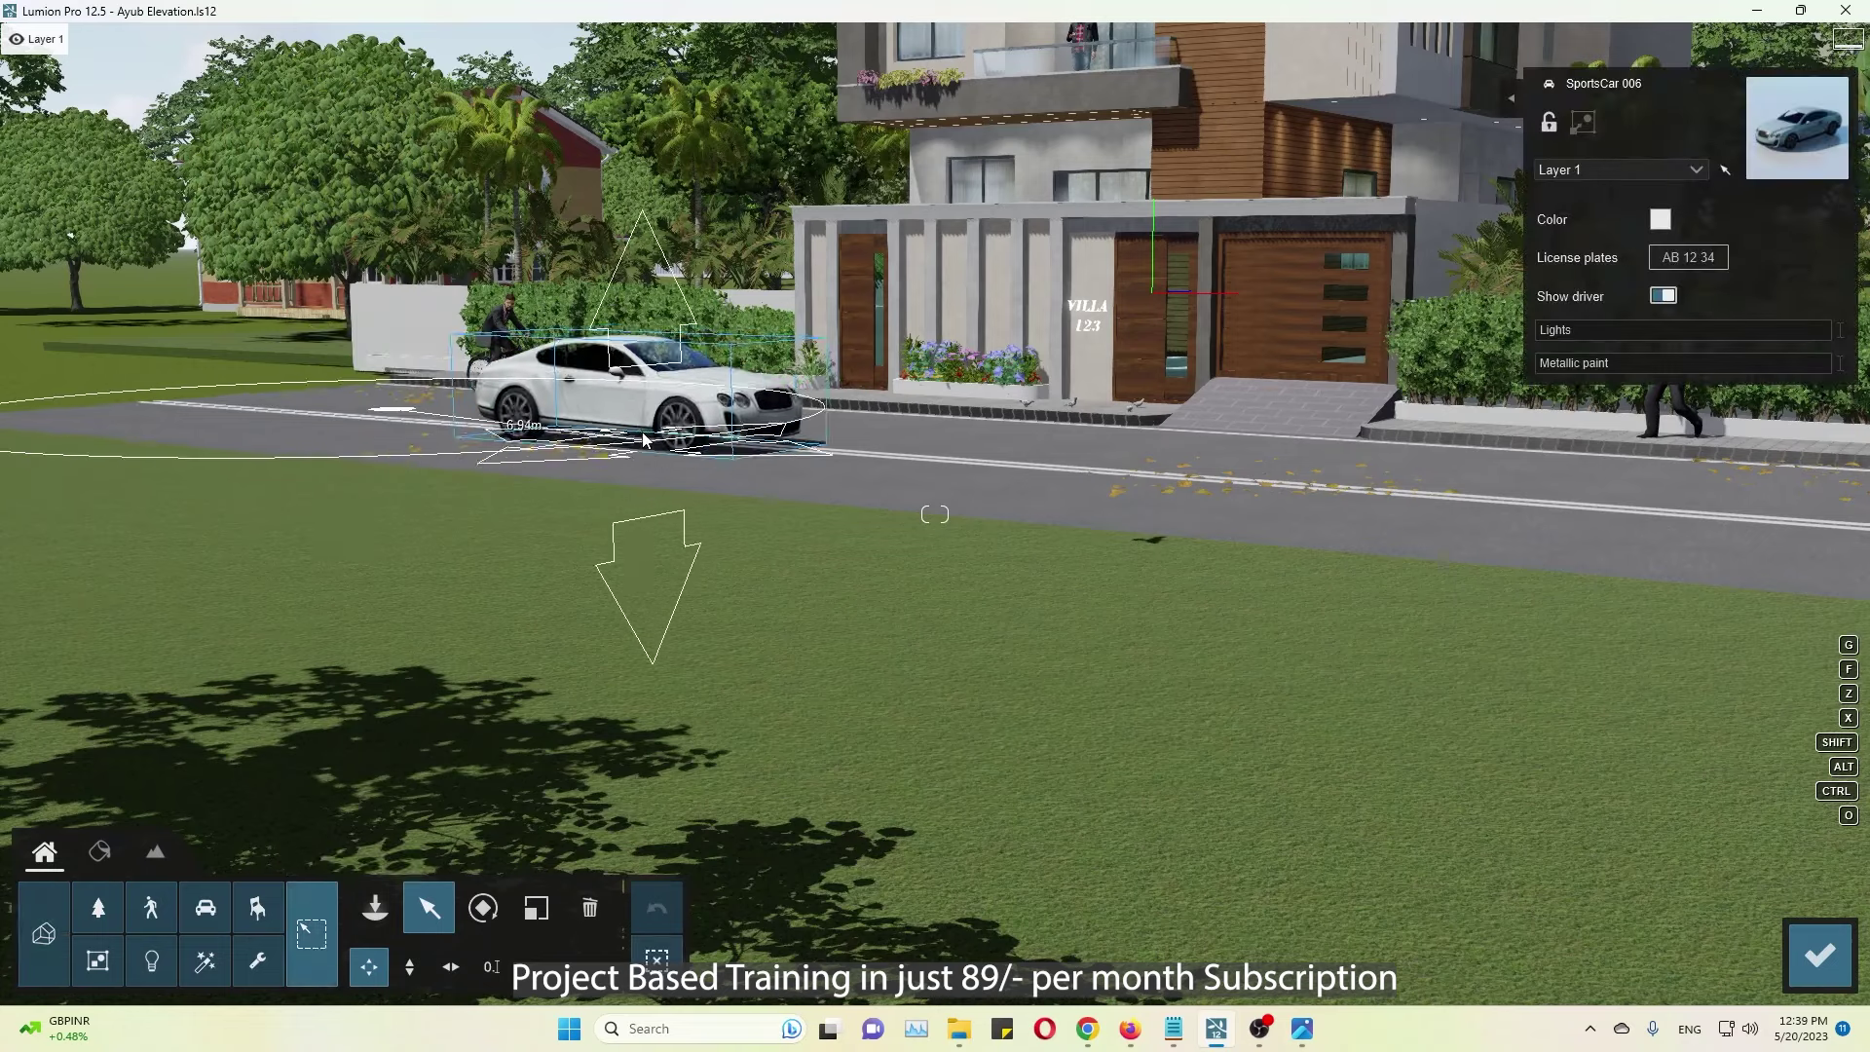
Step: Raise the sports car's Metallic paint to 0.9, then bring up the clip's render style chooser
{"action": "left_click", "coordinate": [1303, 1029]}
{"action": "left_click", "coordinate": [1302, 1028]}
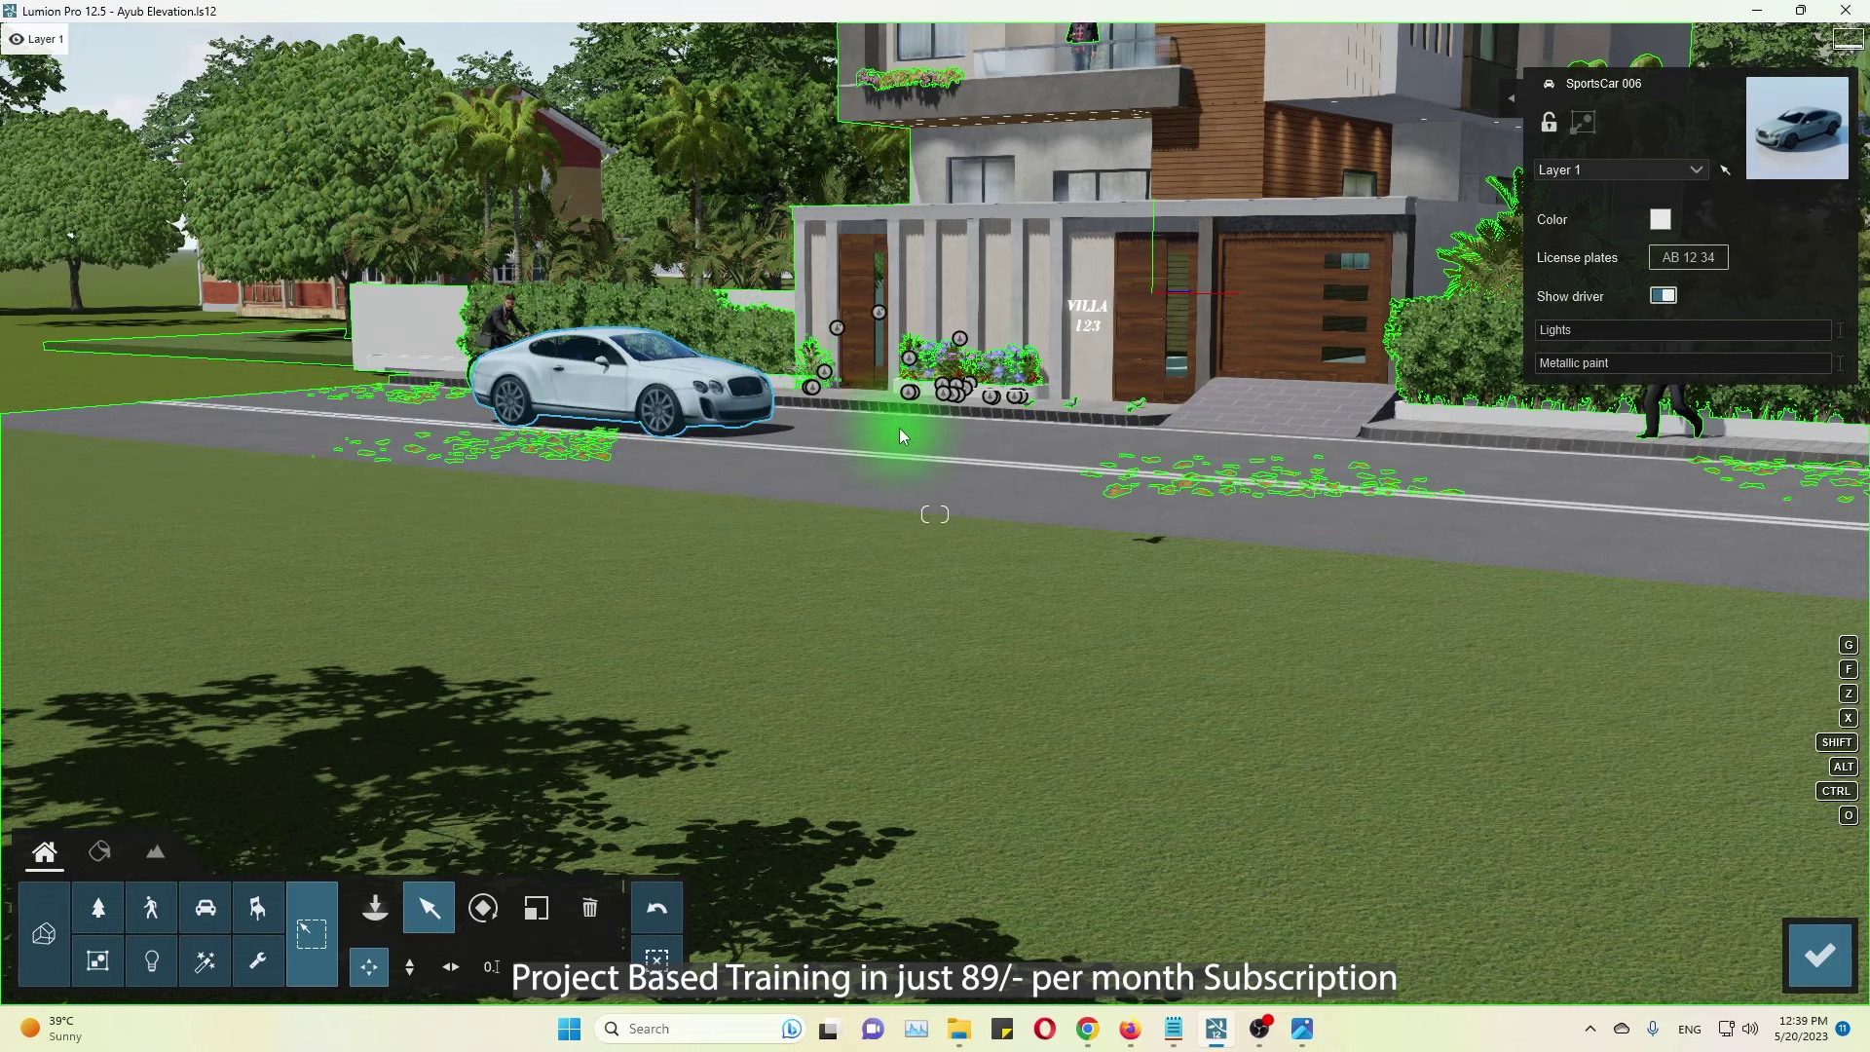
{"action": "mouse_move", "coordinate": [1680, 362]}
{"action": "left_click_drag", "start_coordinate": [1783, 367], "coordinate": [1823, 368]}
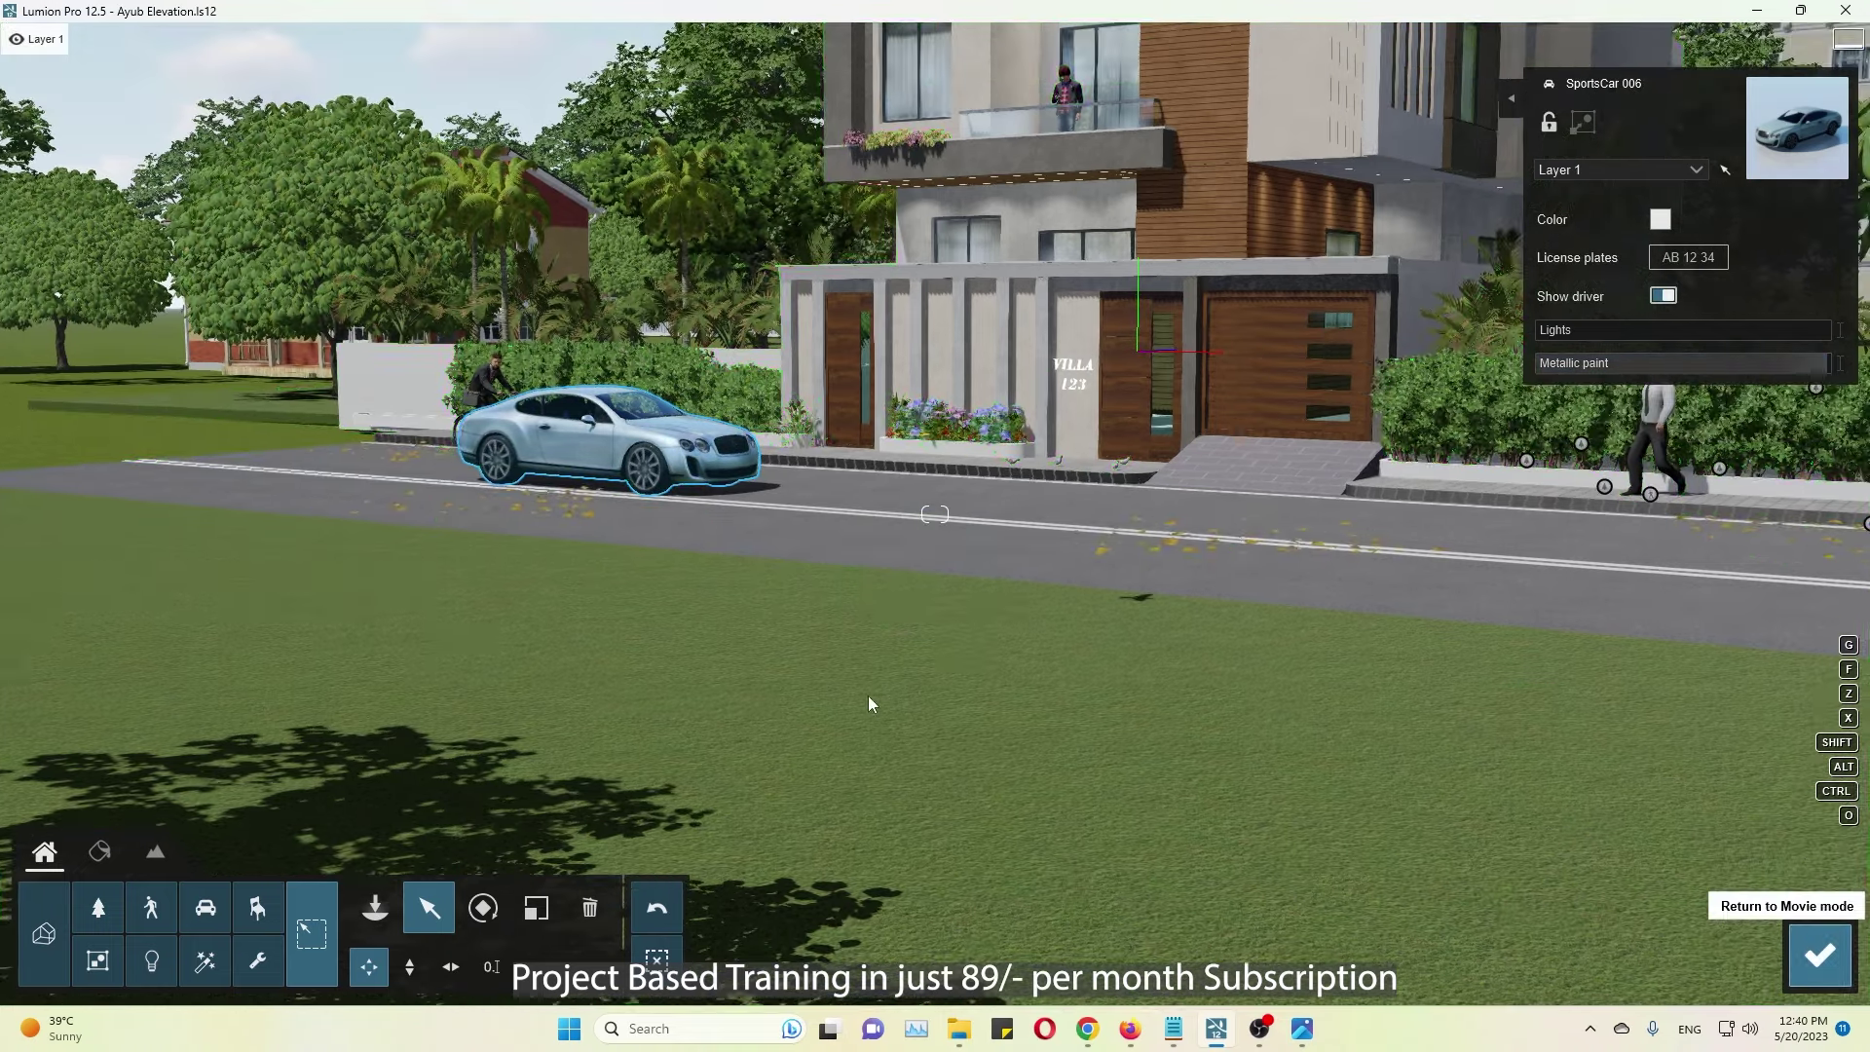
{"action": "left_click", "coordinate": [1819, 954]}
{"action": "left_click", "coordinate": [193, 122]}
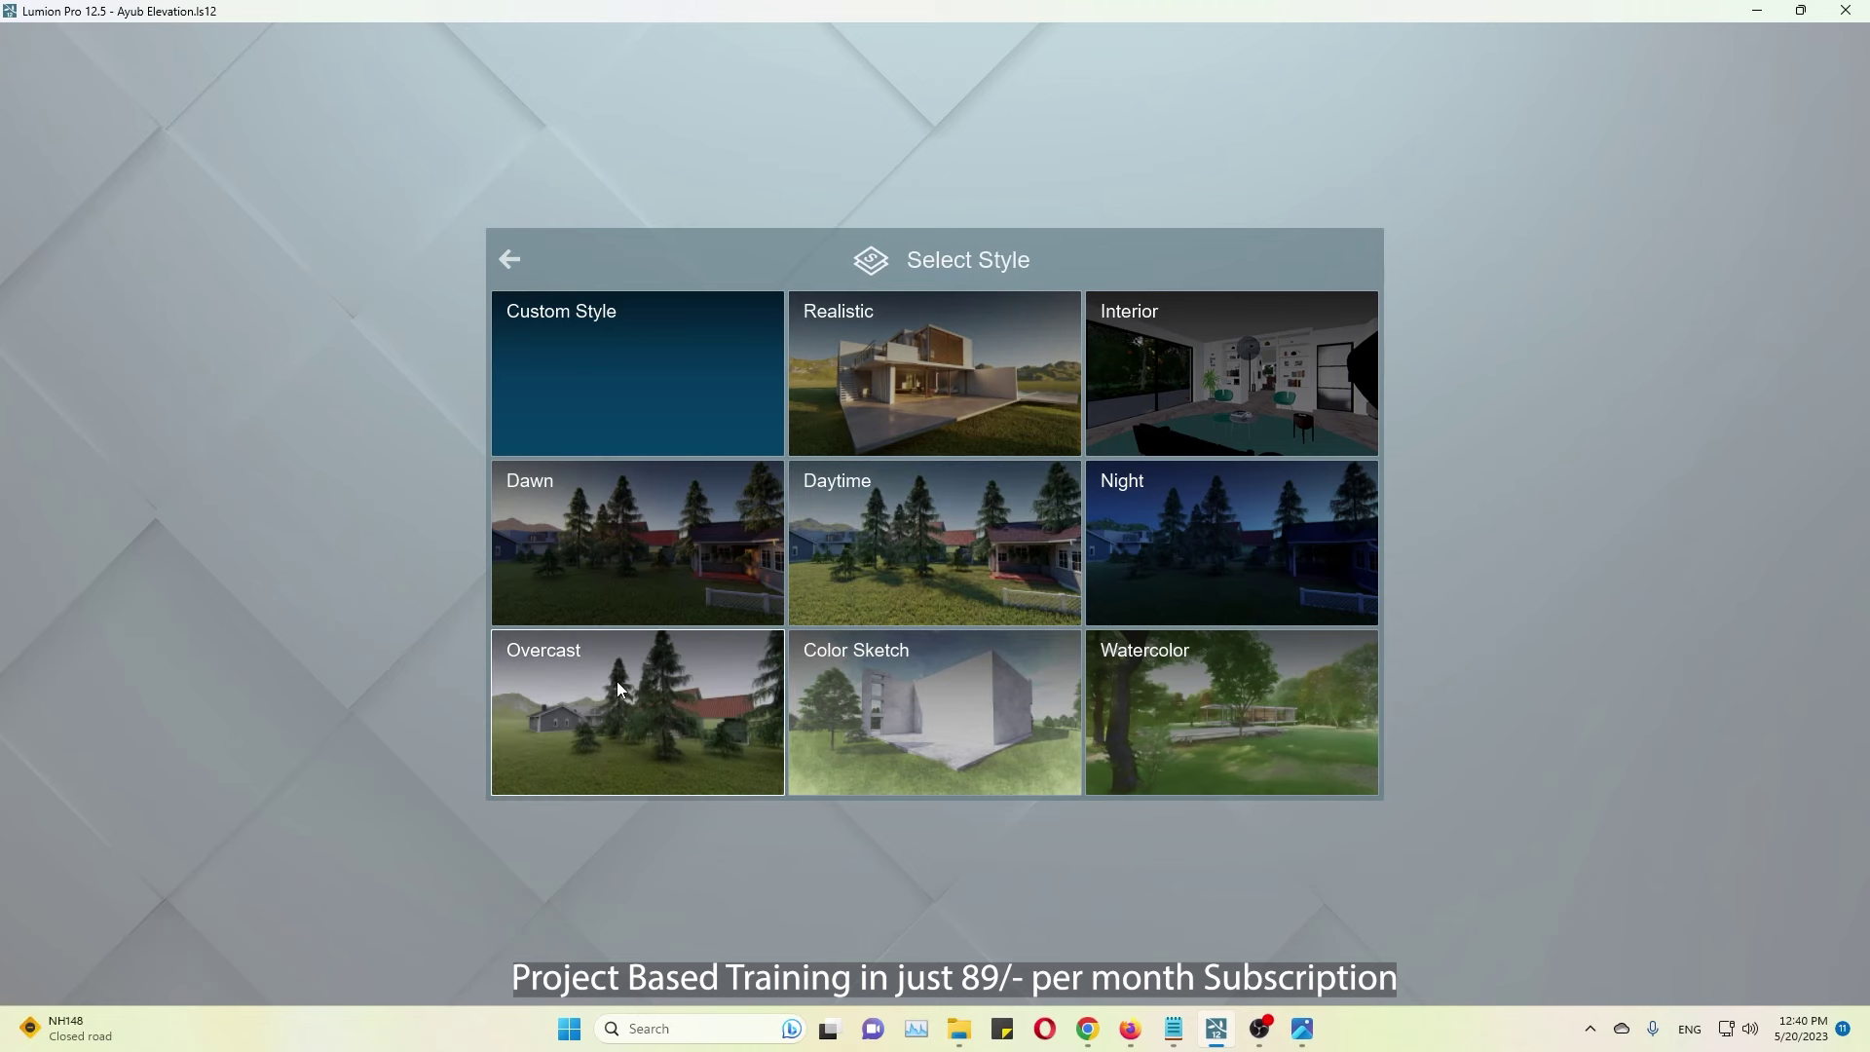
Step: Apply the Daytime style and turn the Real Skies heading, checking against the reference photo
{"action": "left_click", "coordinate": [967, 565]}
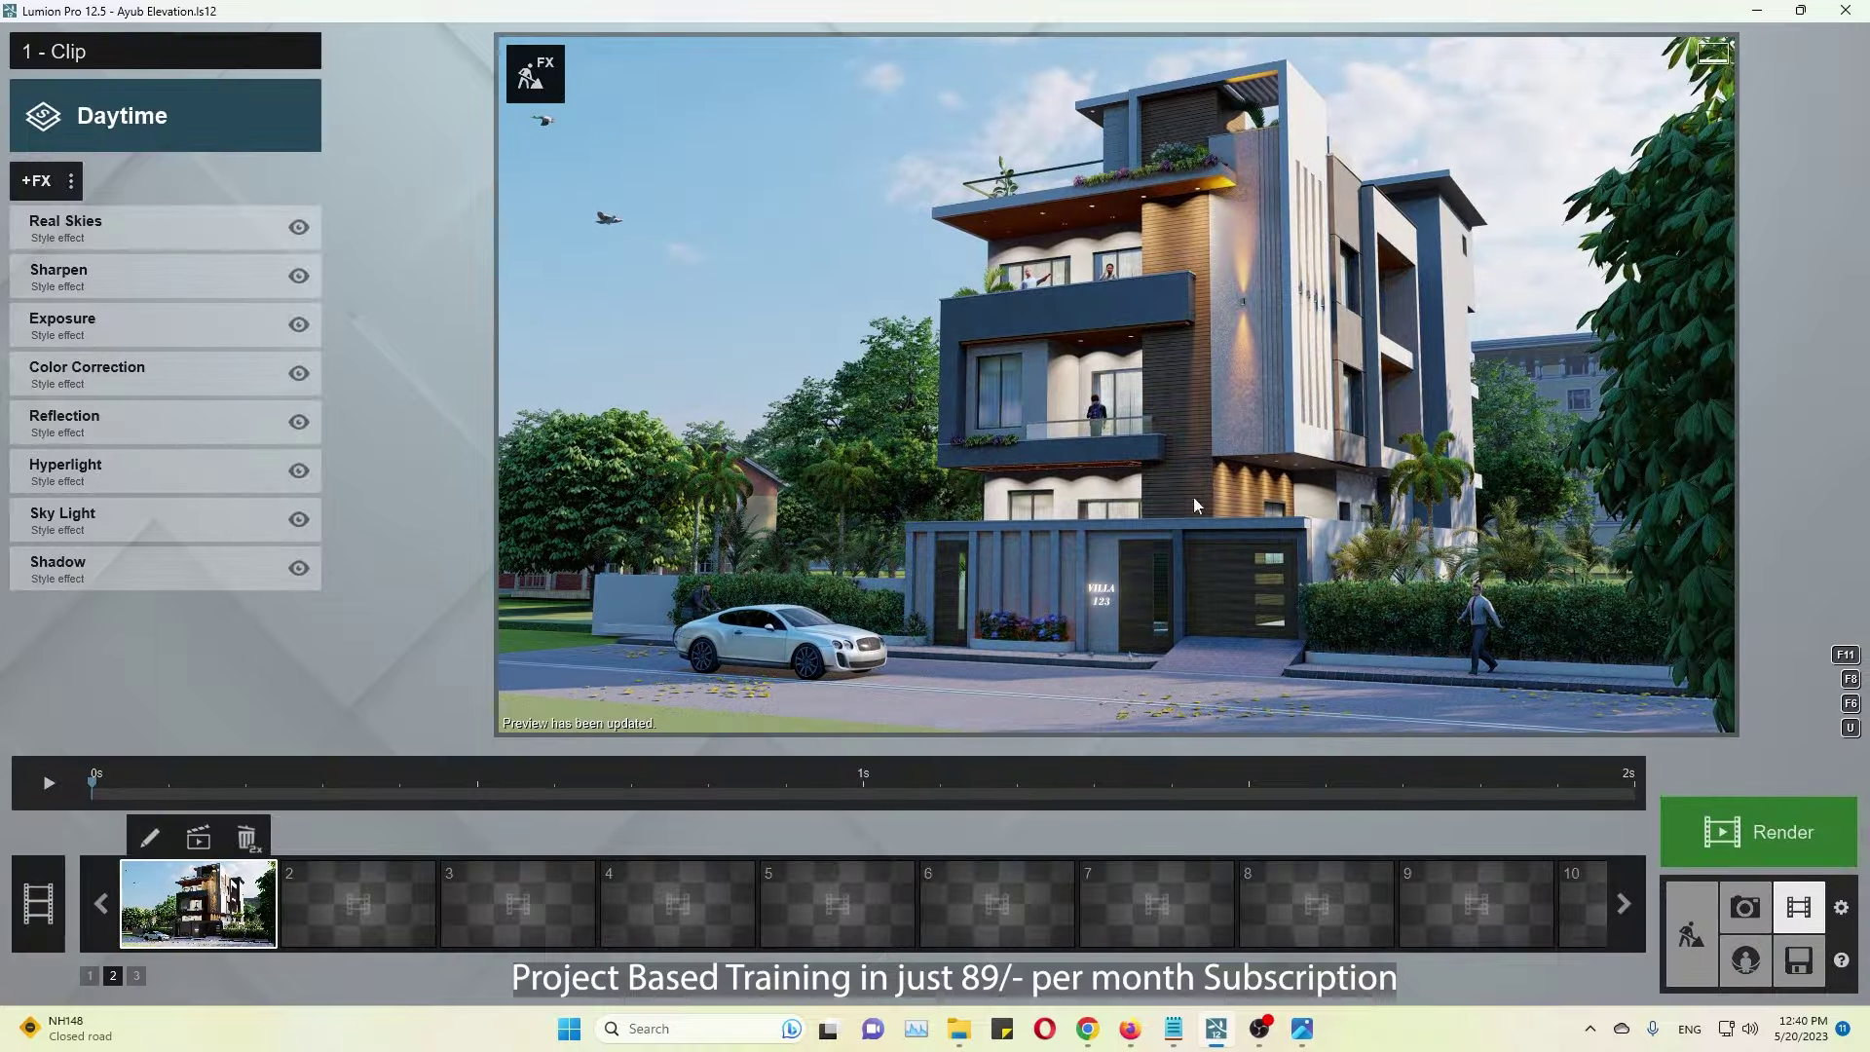
{"action": "left_click", "coordinate": [81, 239]}
{"action": "left_click_drag", "start_coordinate": [127, 341], "coordinate": [312, 337]}
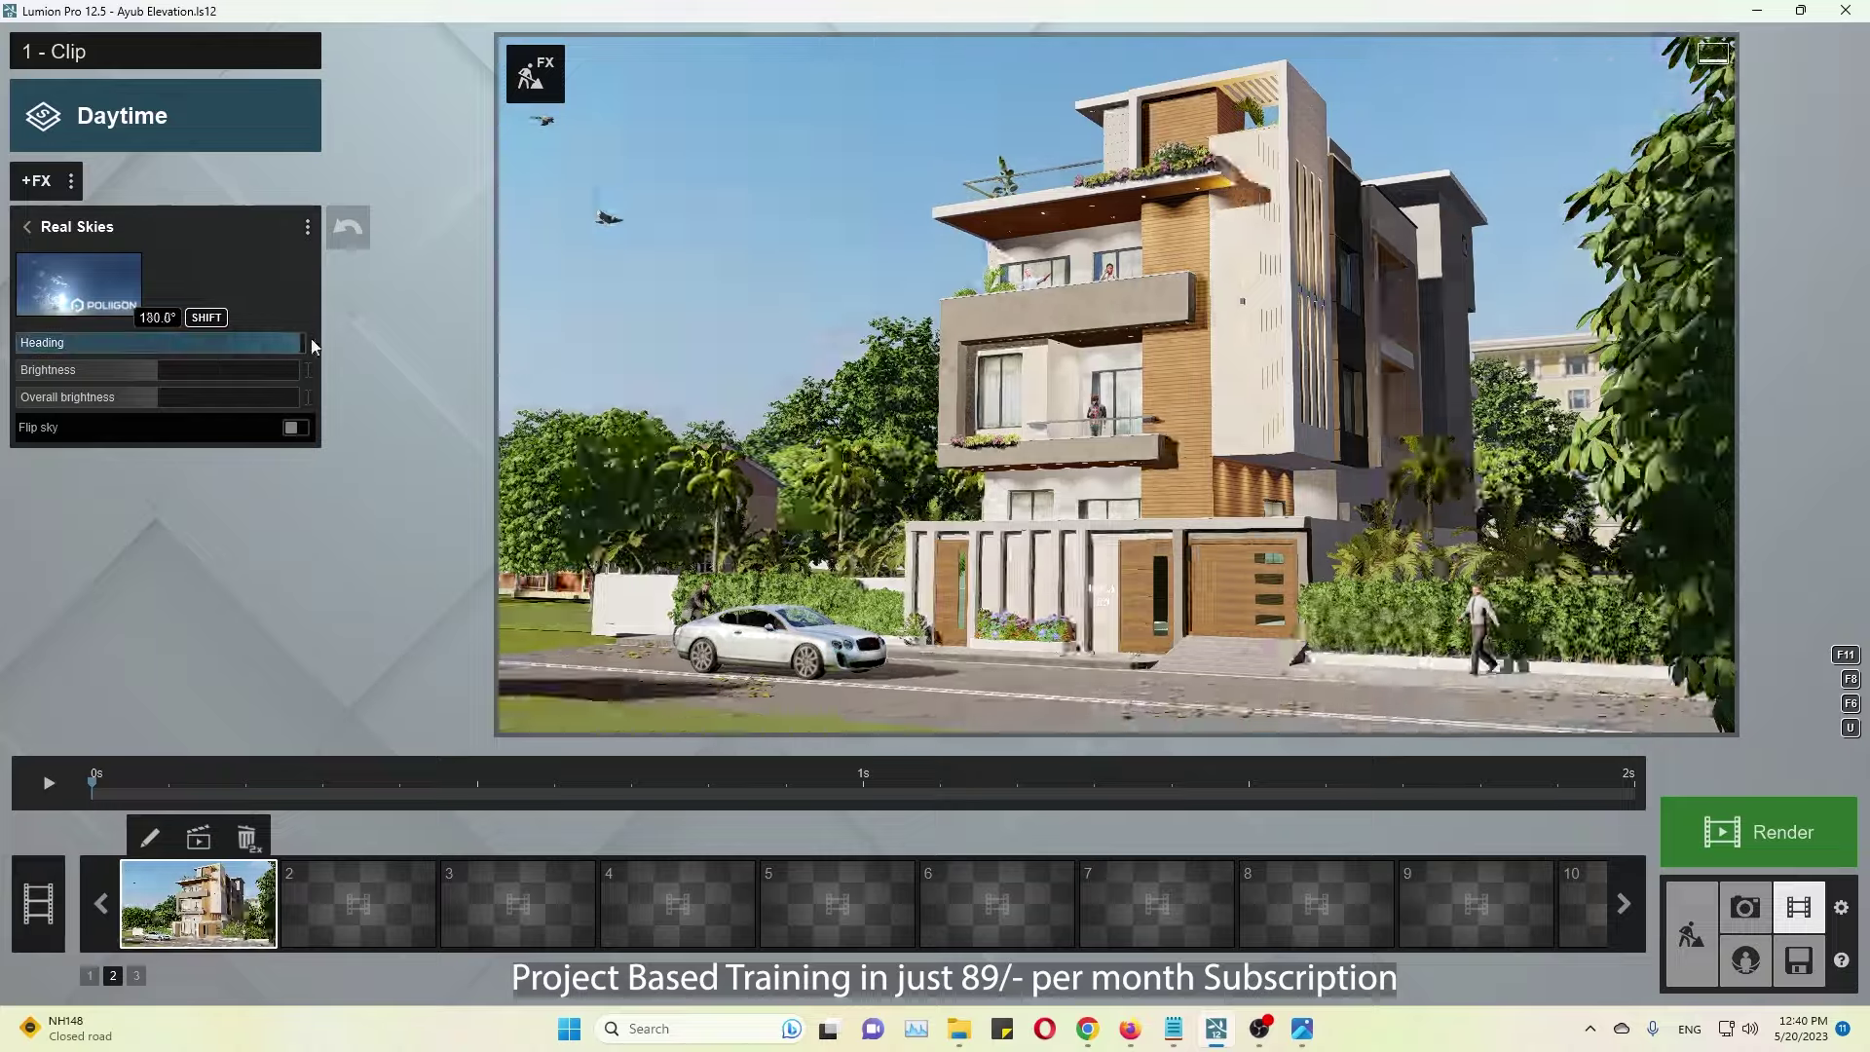
{"action": "left_click", "coordinate": [668, 348]}
{"action": "left_click", "coordinate": [1302, 1029]}
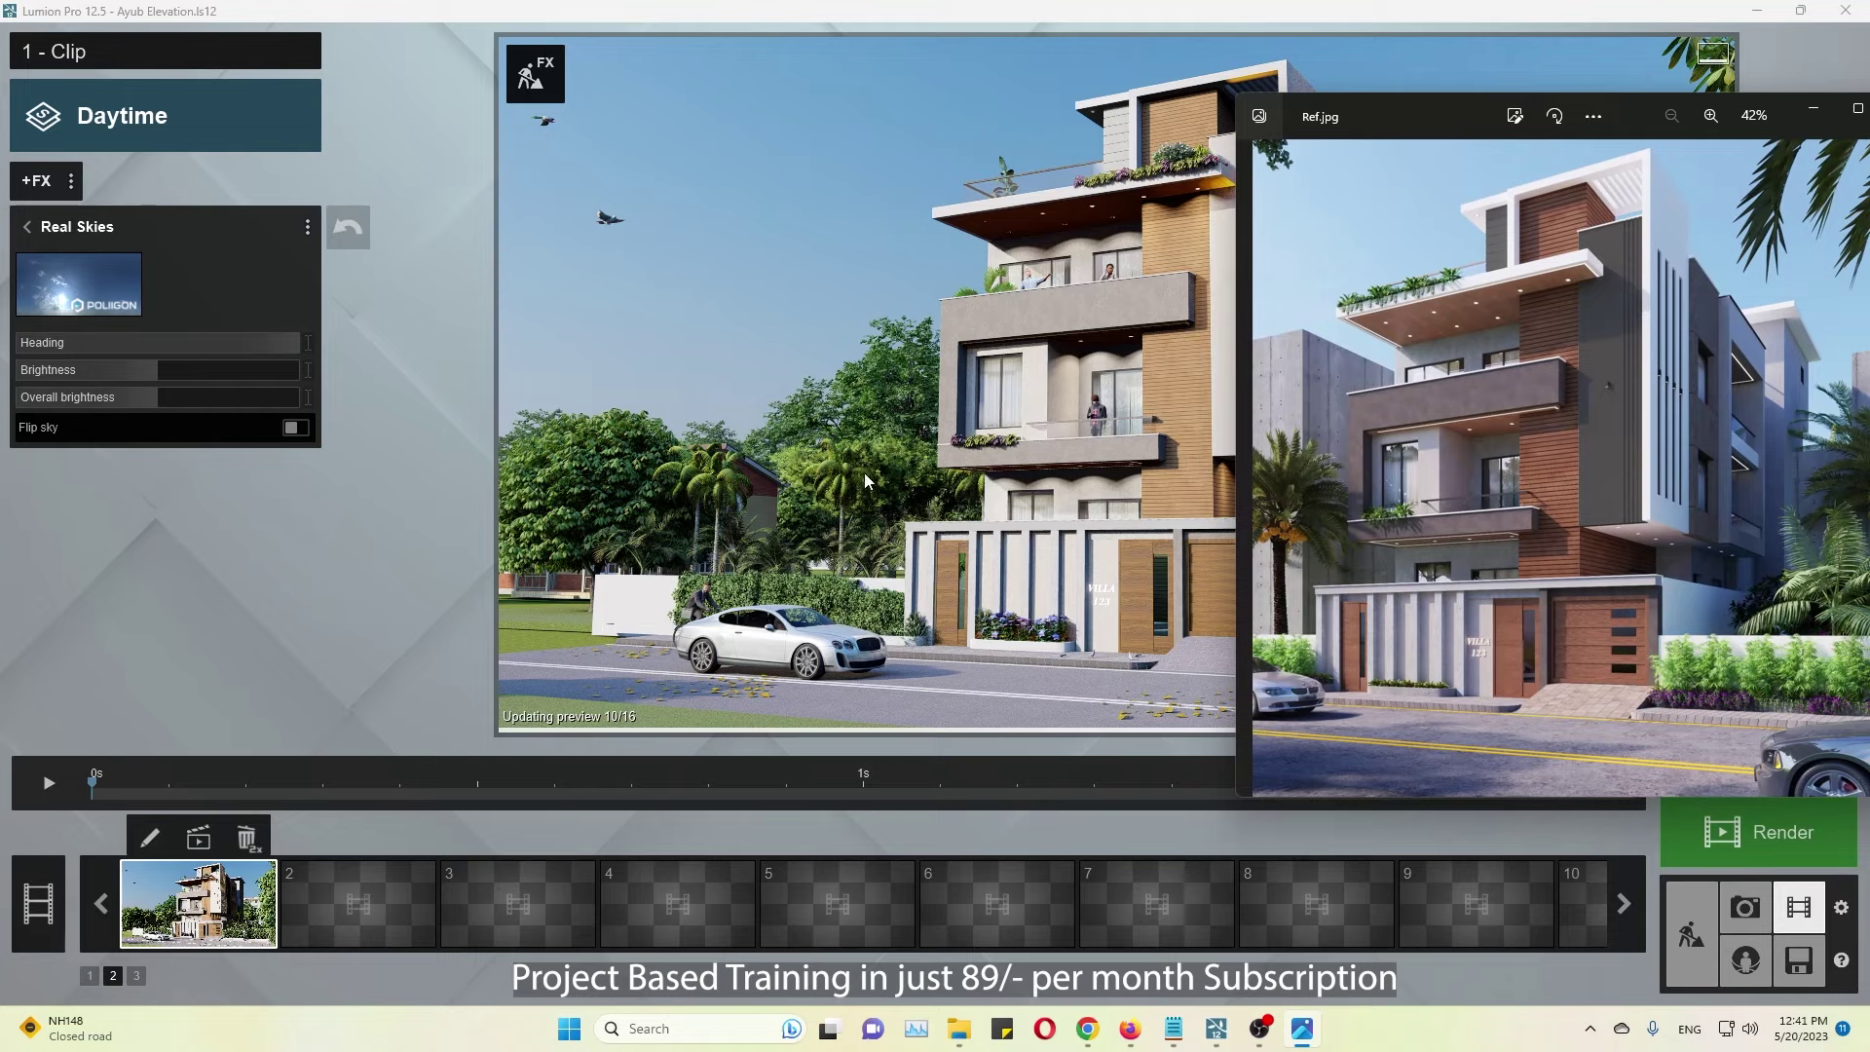
Step: Choose a Clear real sky and rotate its heading to about -149° to match the reference lighting
{"action": "left_click", "coordinate": [78, 288]}
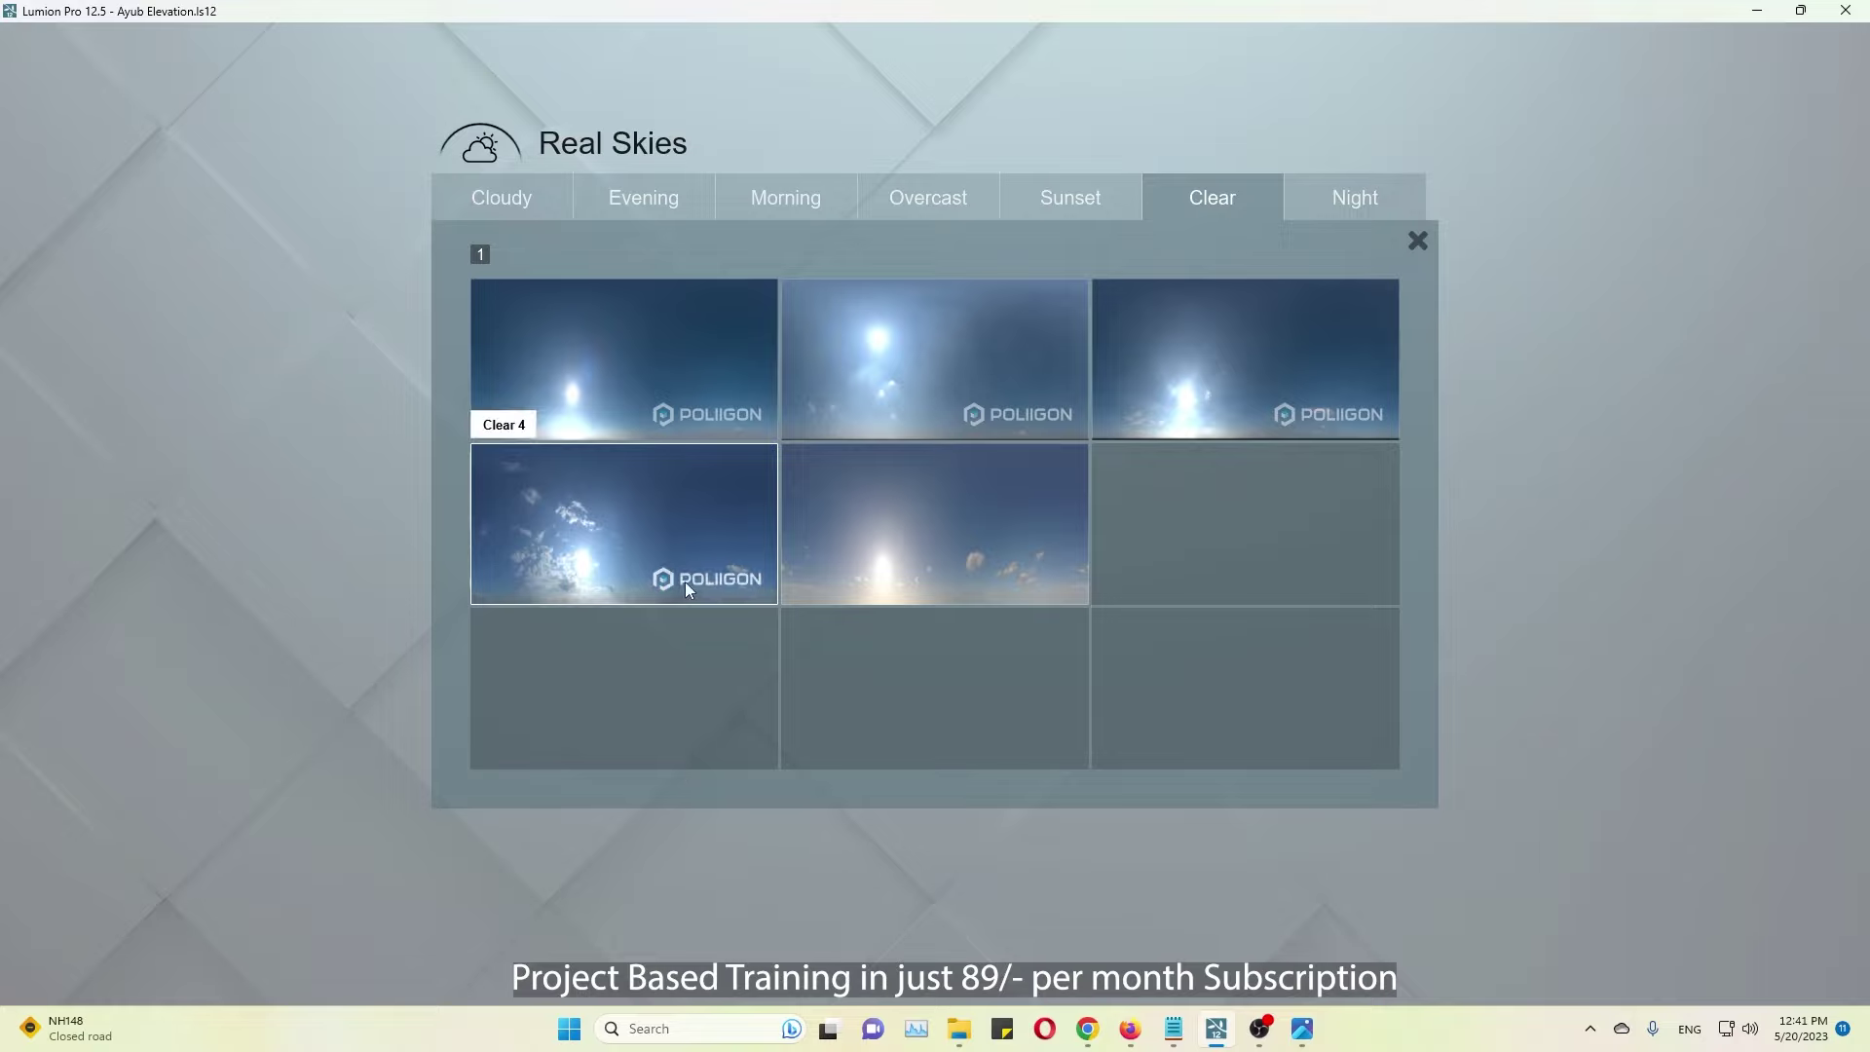
{"action": "left_click", "coordinate": [960, 376]}
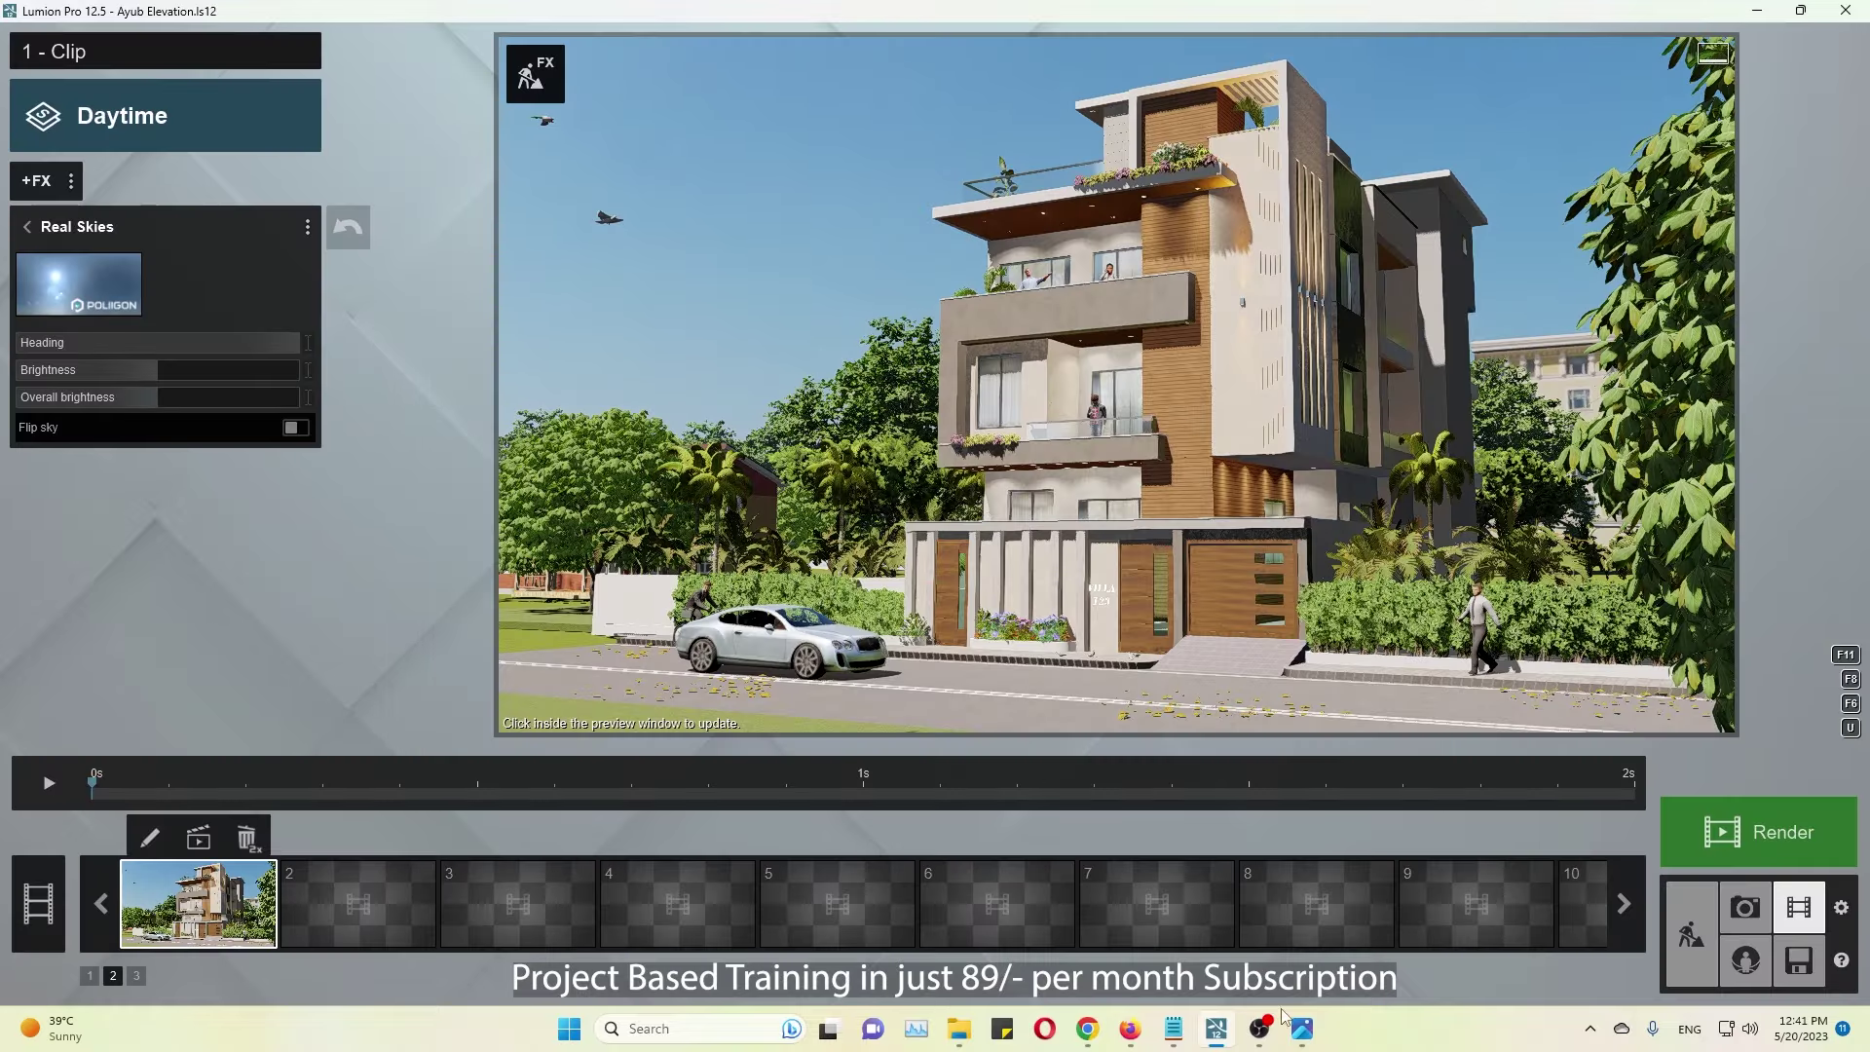
{"action": "left_click", "coordinate": [1288, 1020]}
{"action": "left_click", "coordinate": [234, 350]}
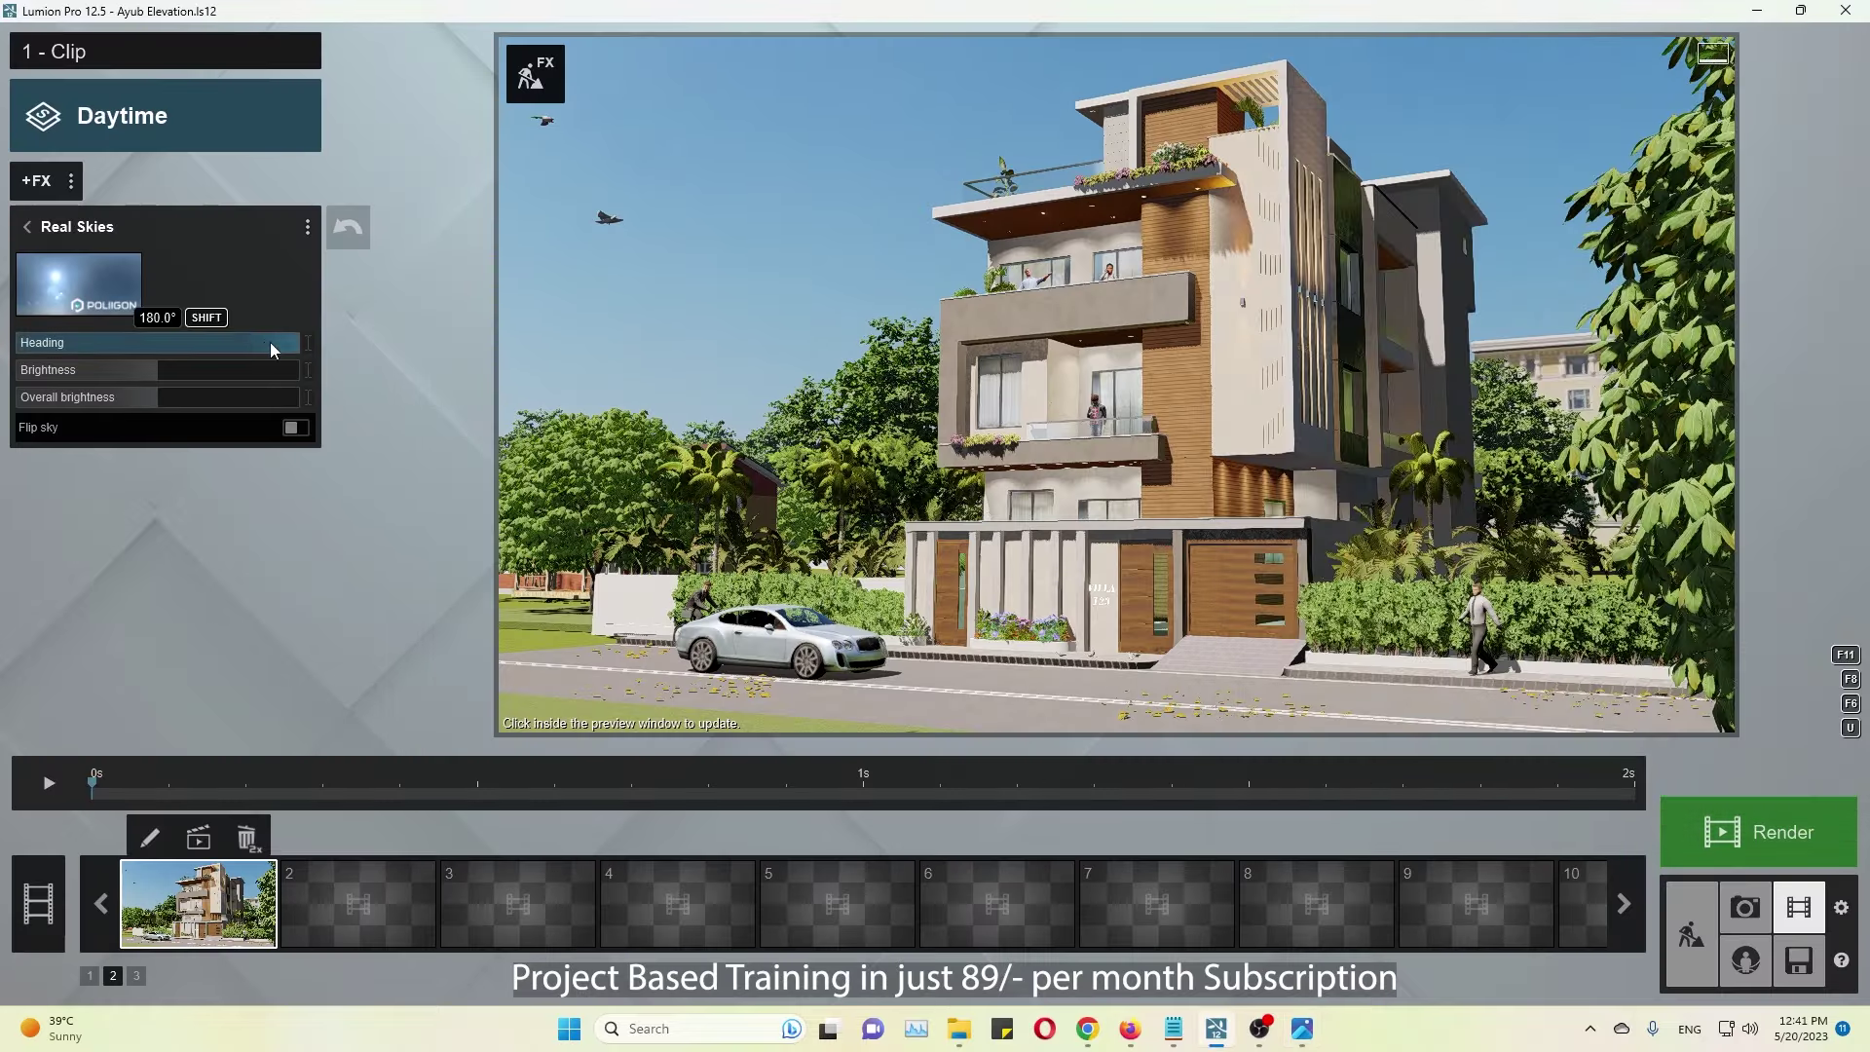
{"action": "left_click_drag", "start_coordinate": [292, 349], "coordinate": [8, 324]}
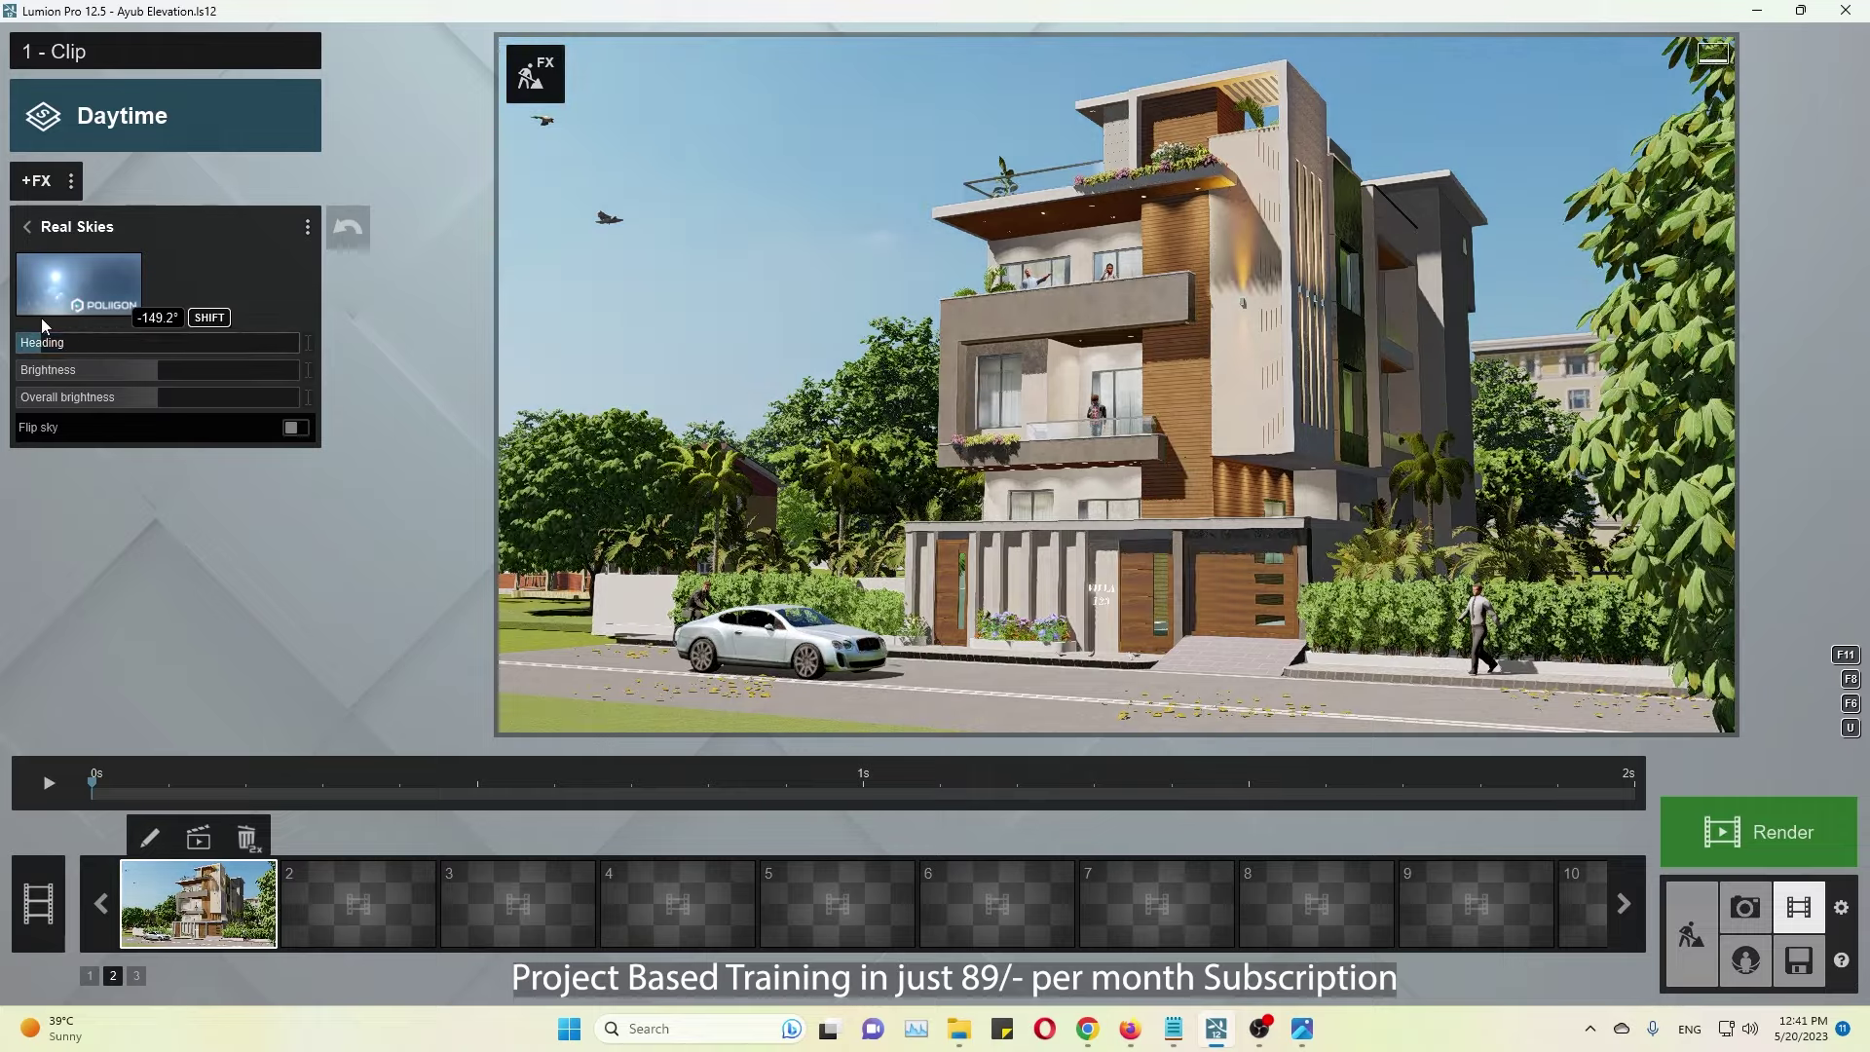
{"action": "left_click", "coordinate": [1302, 1029]}
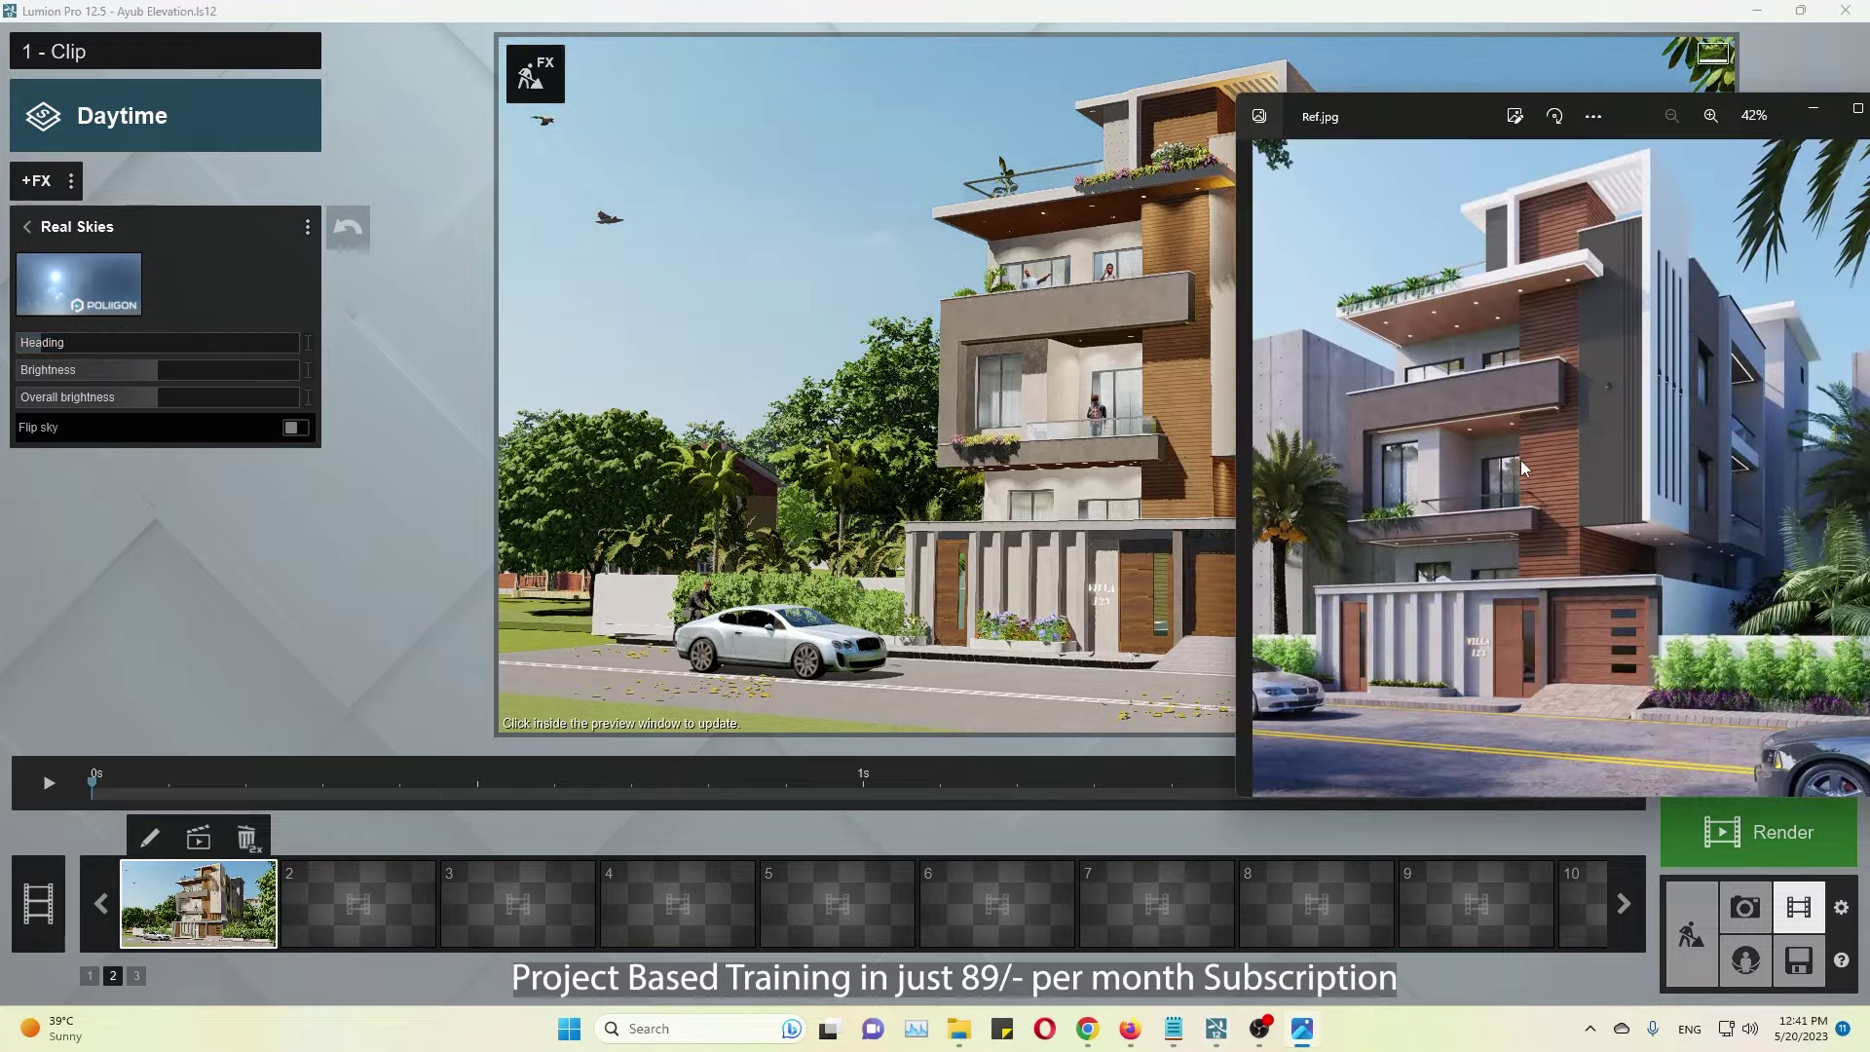
{"action": "left_click", "coordinate": [998, 502]}
{"action": "key", "text": "alt+Tab"}
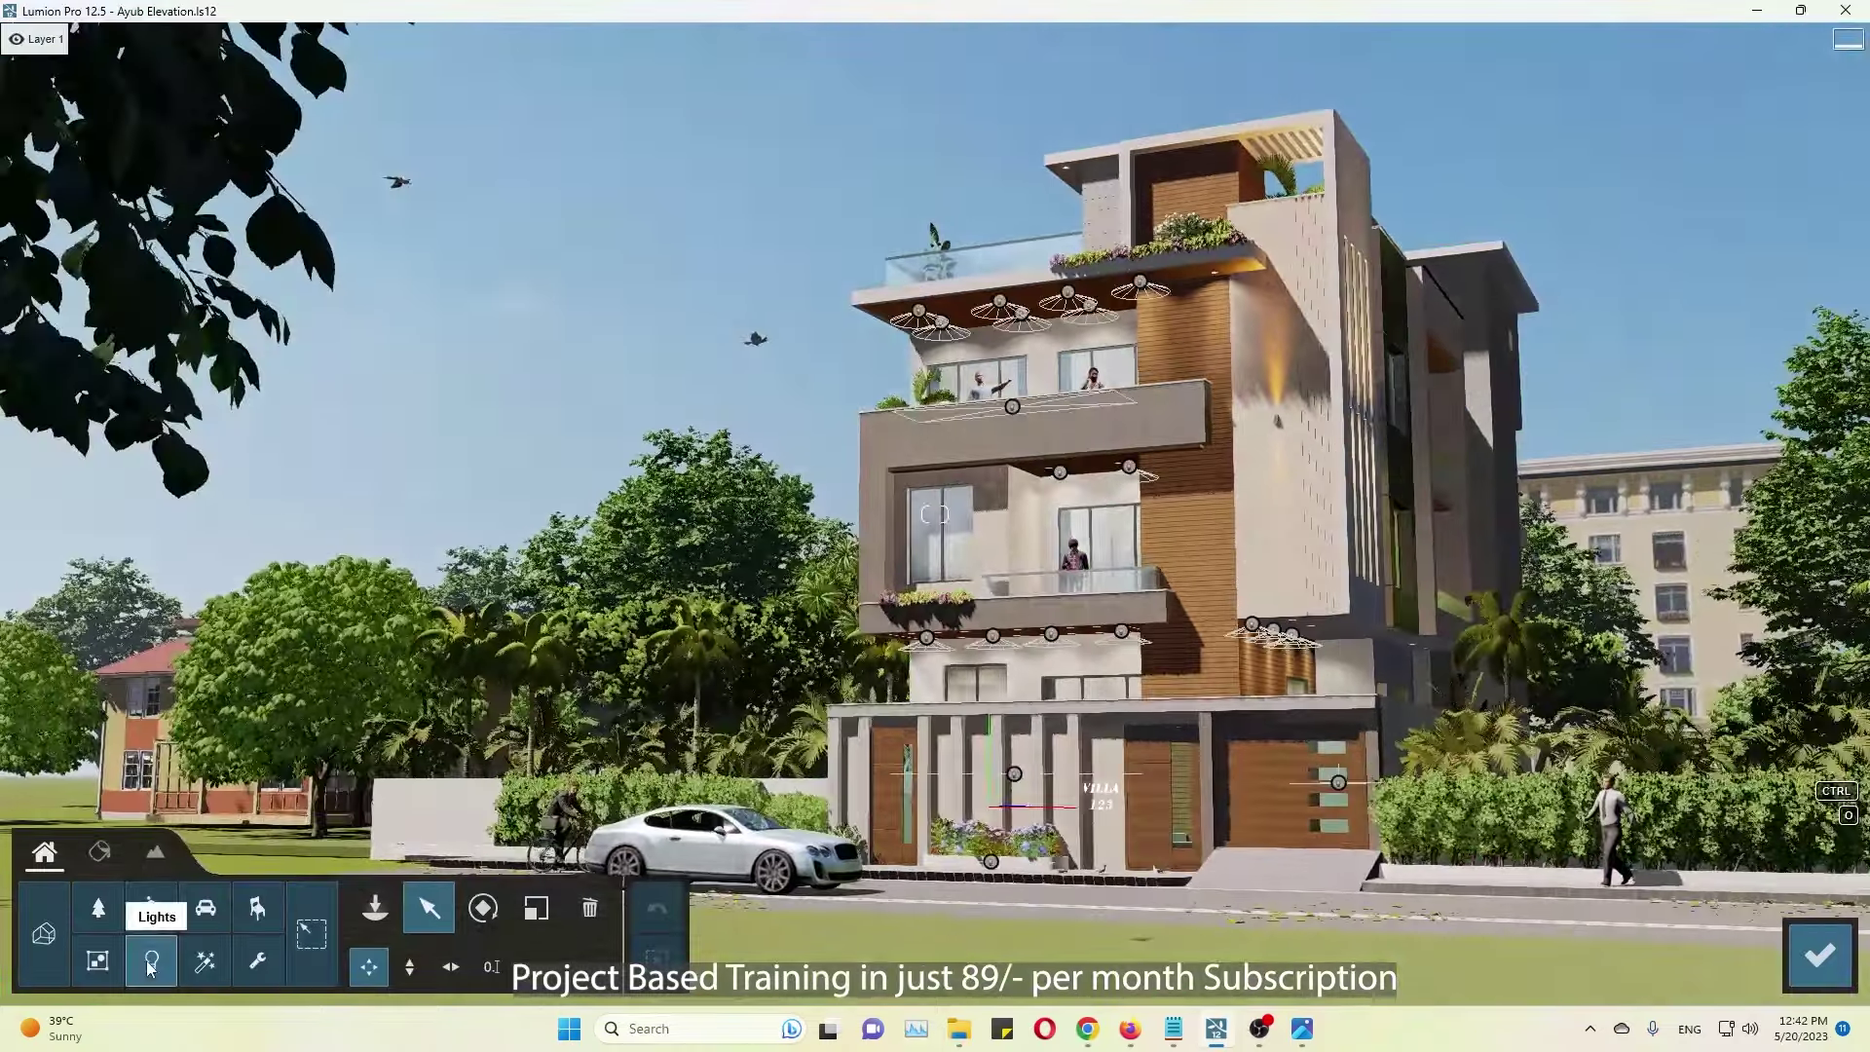
Step: Select 36 of the building's lights and set them to switch on randomly at night
{"action": "left_click", "coordinate": [151, 960]}
{"action": "left_click_drag", "start_coordinate": [714, 105], "coordinate": [1310, 709], "text": "ctrl"}
{"action": "left_click_drag", "start_coordinate": [1442, 801], "coordinate": [1581, 946], "text": "ctrl"}
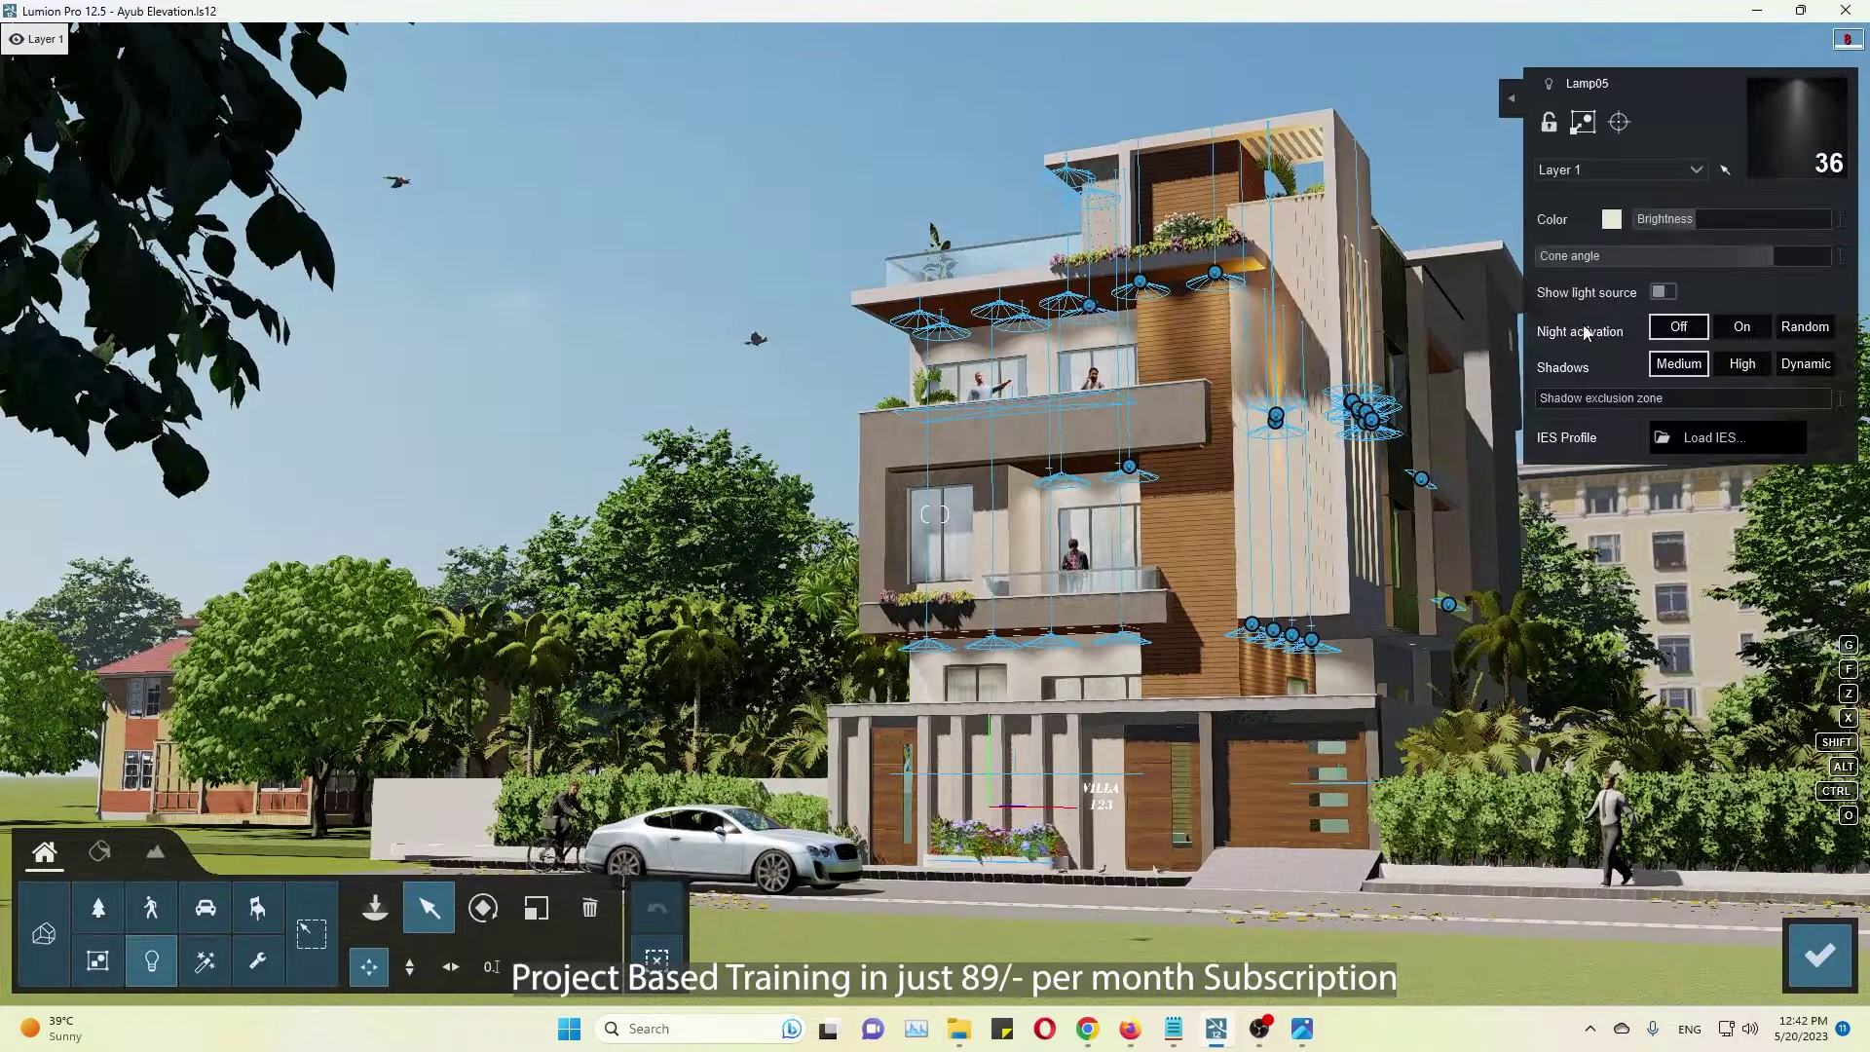
{"action": "left_click", "coordinate": [1805, 328]}
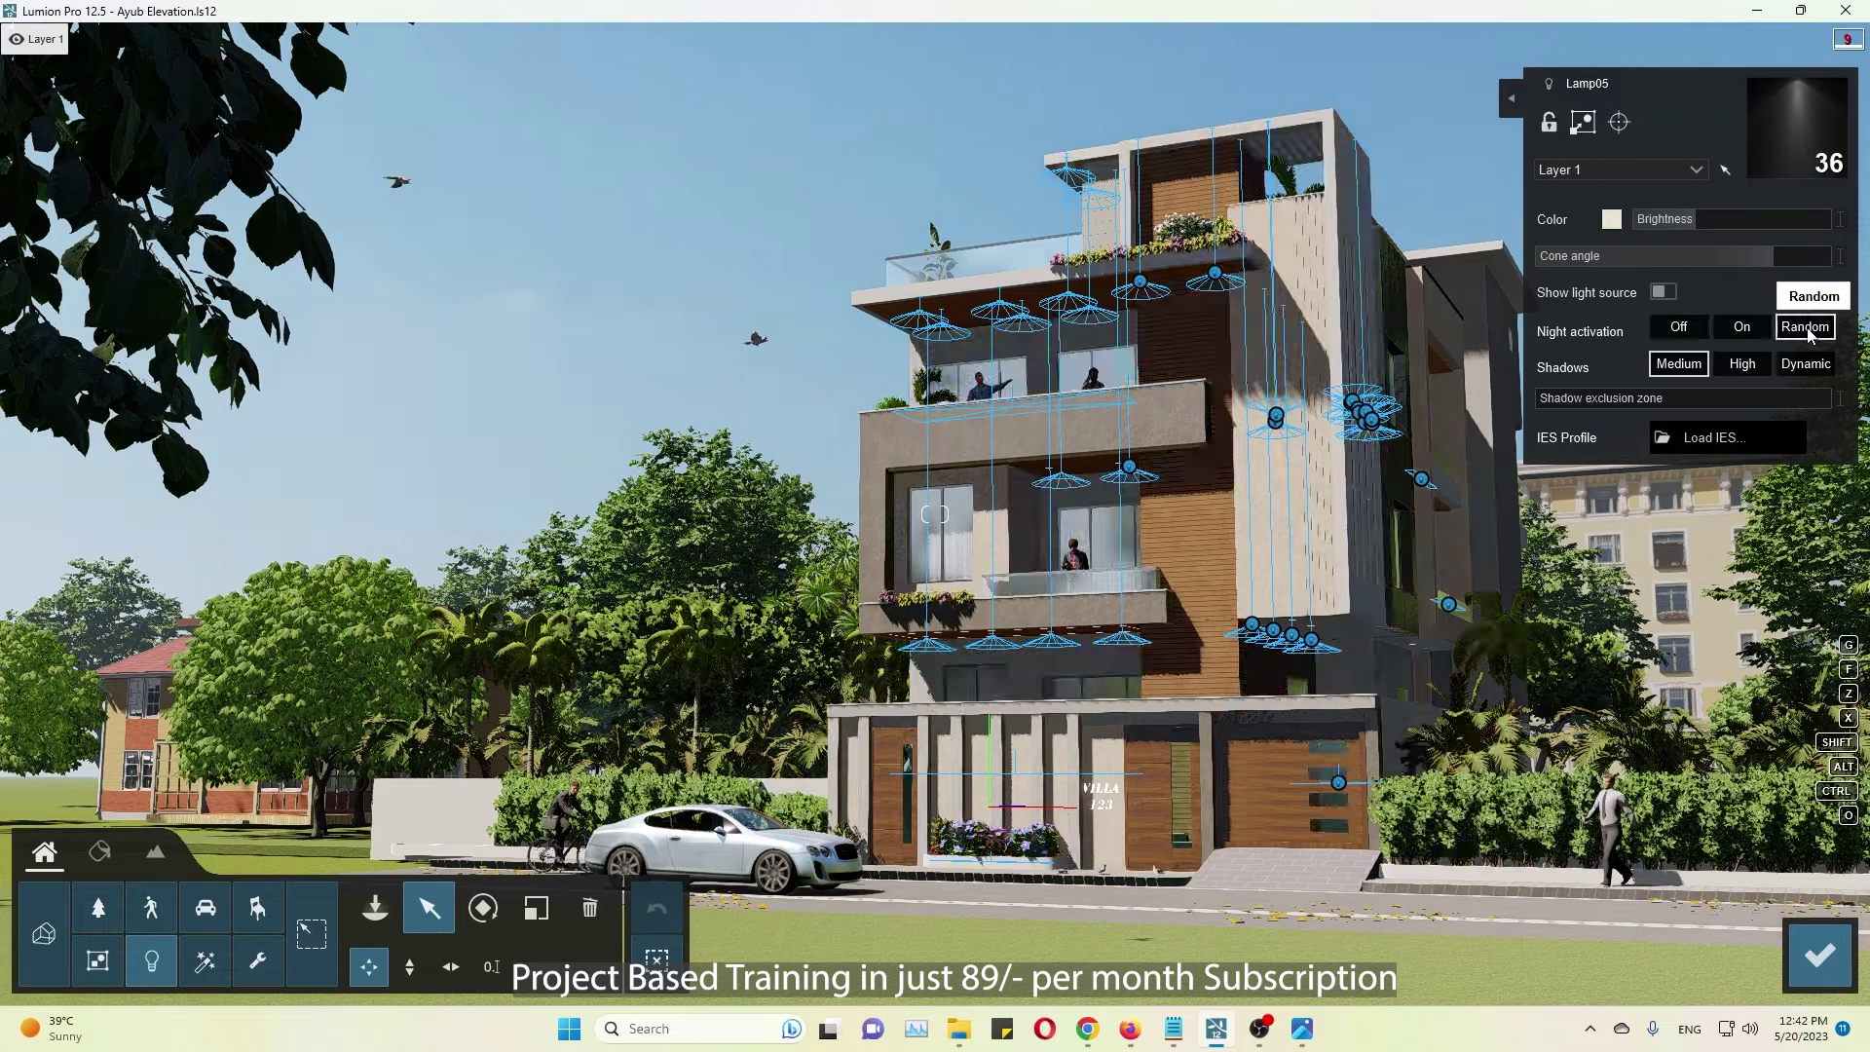
{"action": "left_click", "coordinate": [1816, 974]}
Step: Try a night real sky, then replace it with a daylight sky from the overcast category
{"action": "left_click", "coordinate": [74, 295]}
{"action": "left_click", "coordinate": [1353, 191]}
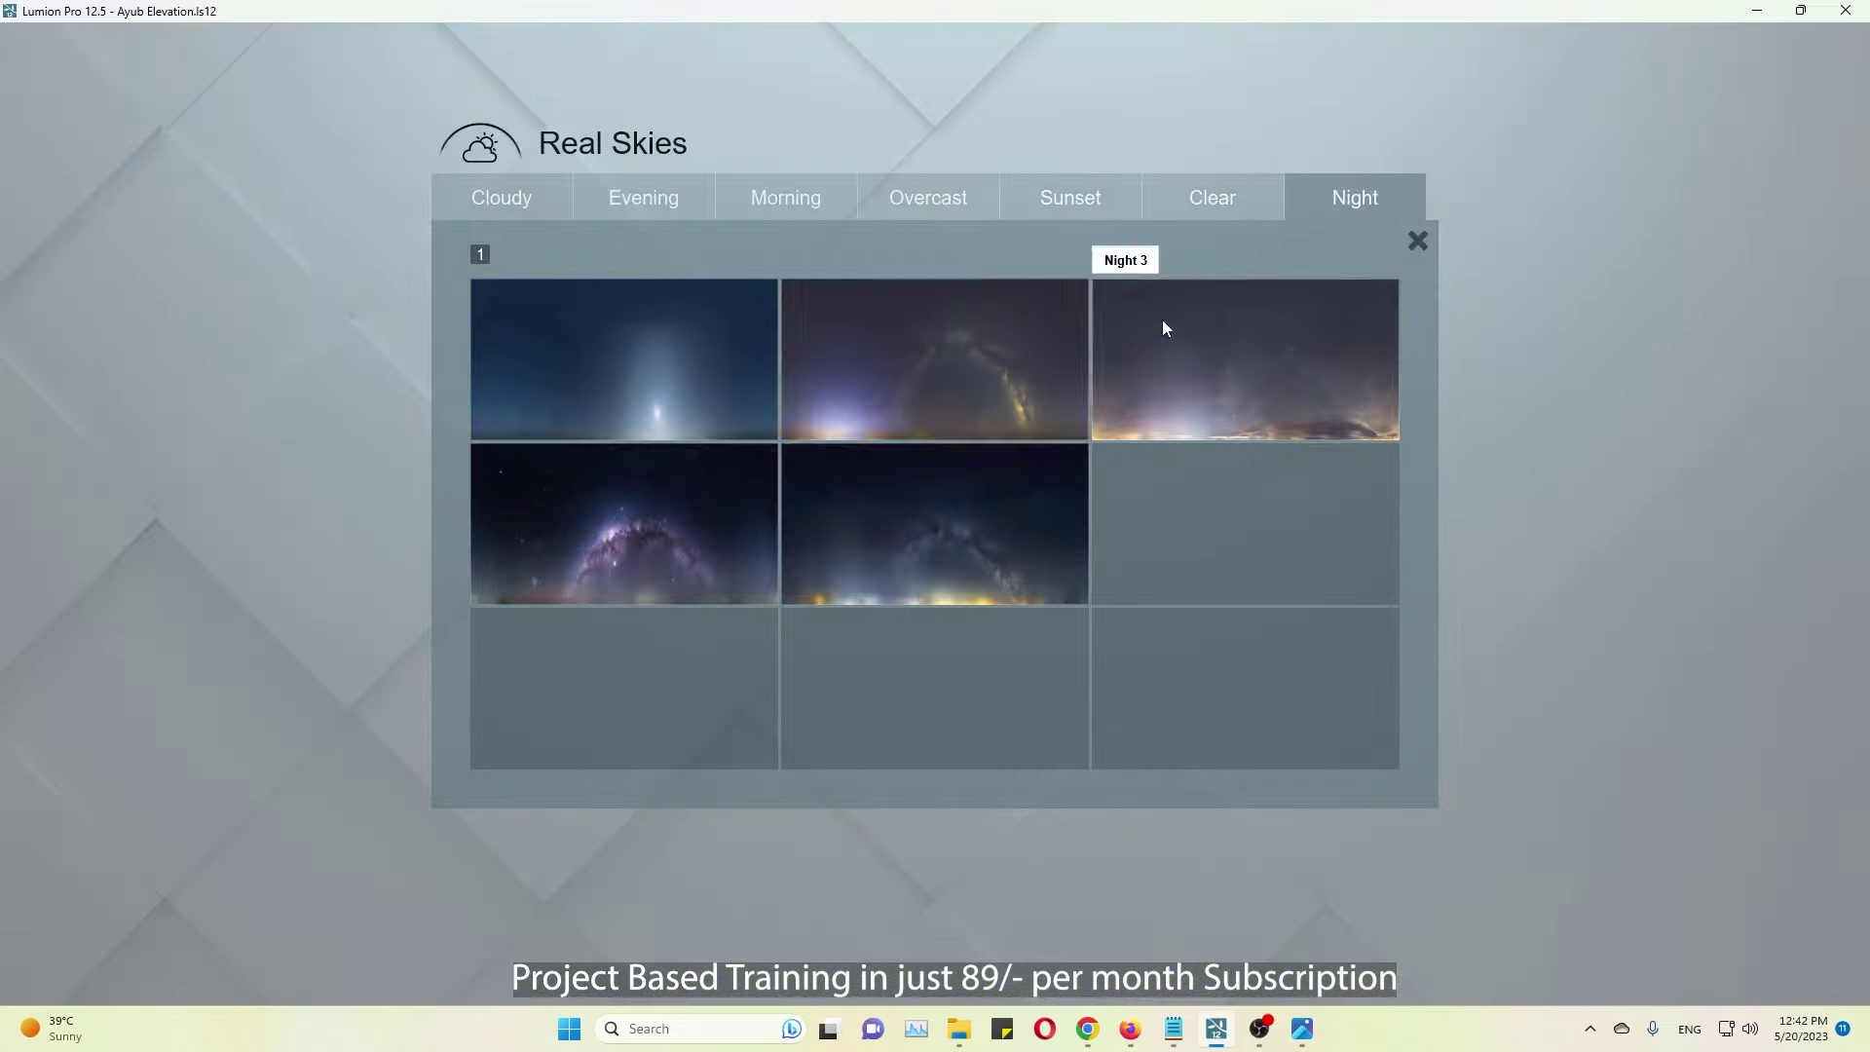
{"action": "left_click", "coordinate": [1163, 321]}
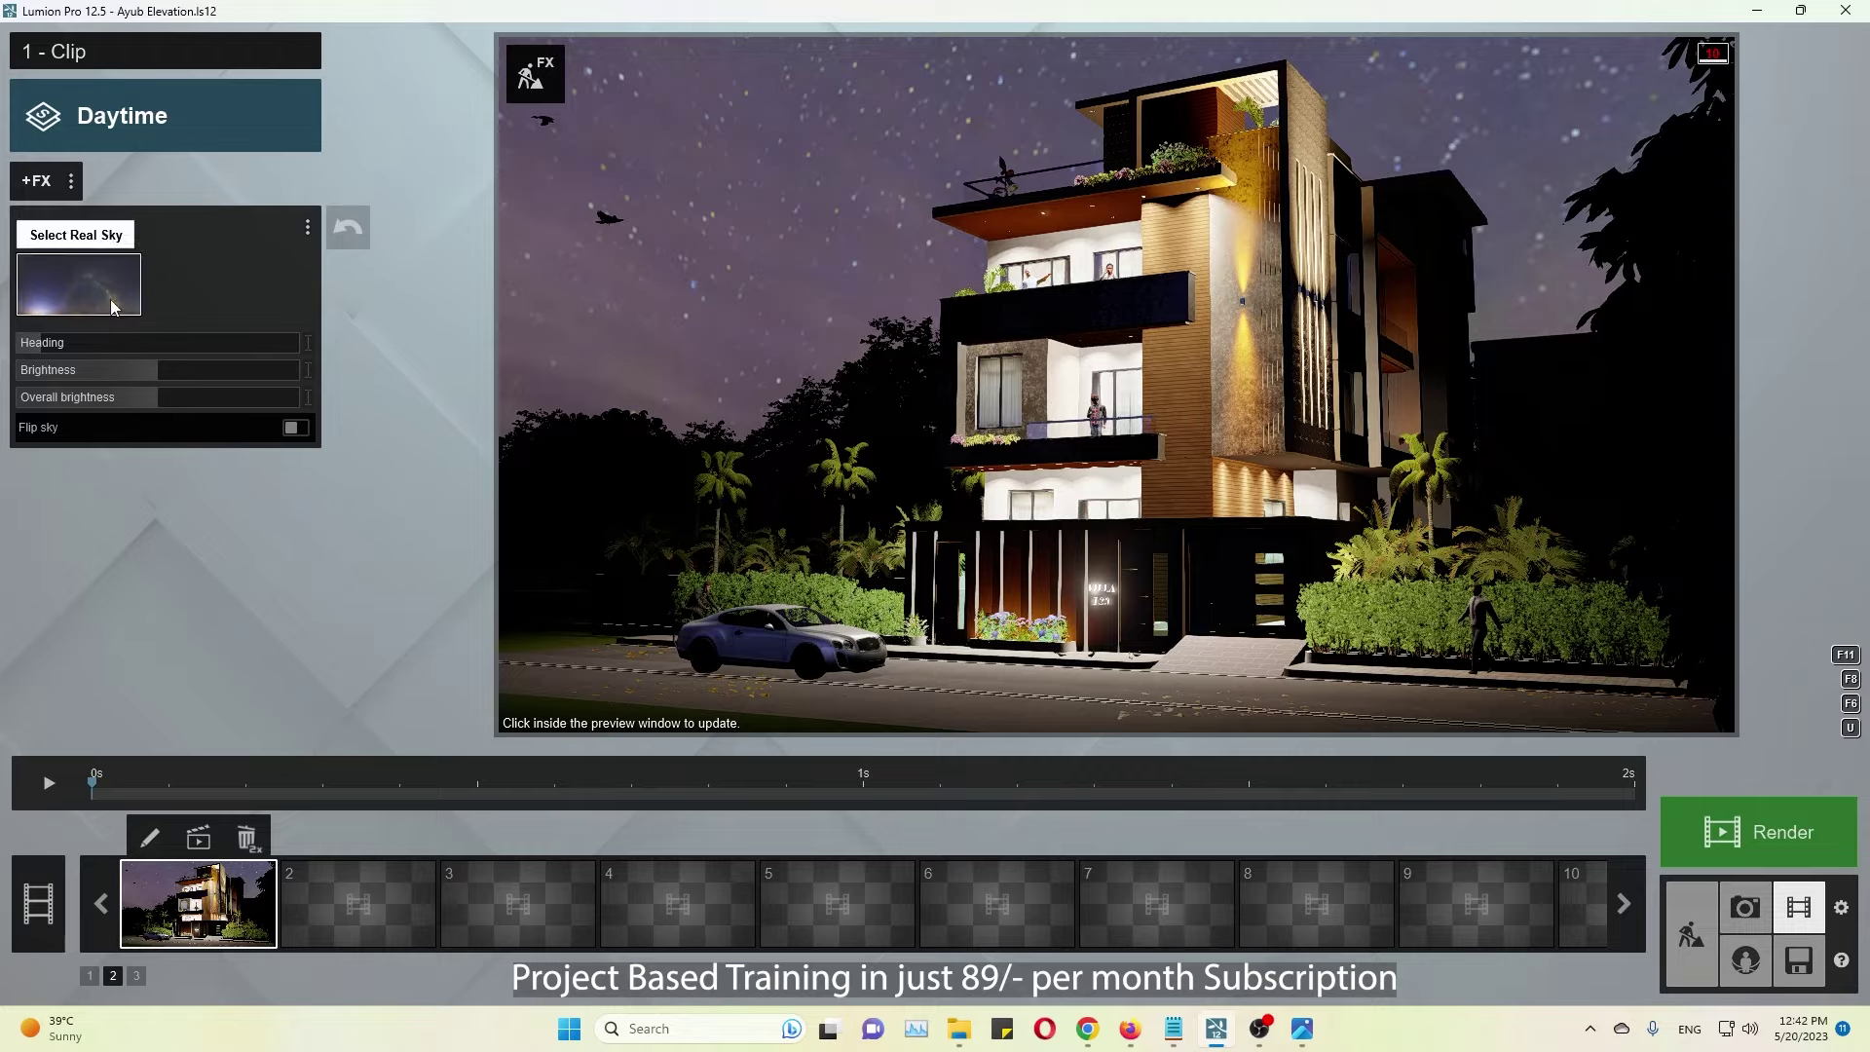
{"action": "left_click", "coordinate": [112, 307]}
{"action": "left_click", "coordinate": [927, 192]}
{"action": "left_click", "coordinate": [1335, 388]}
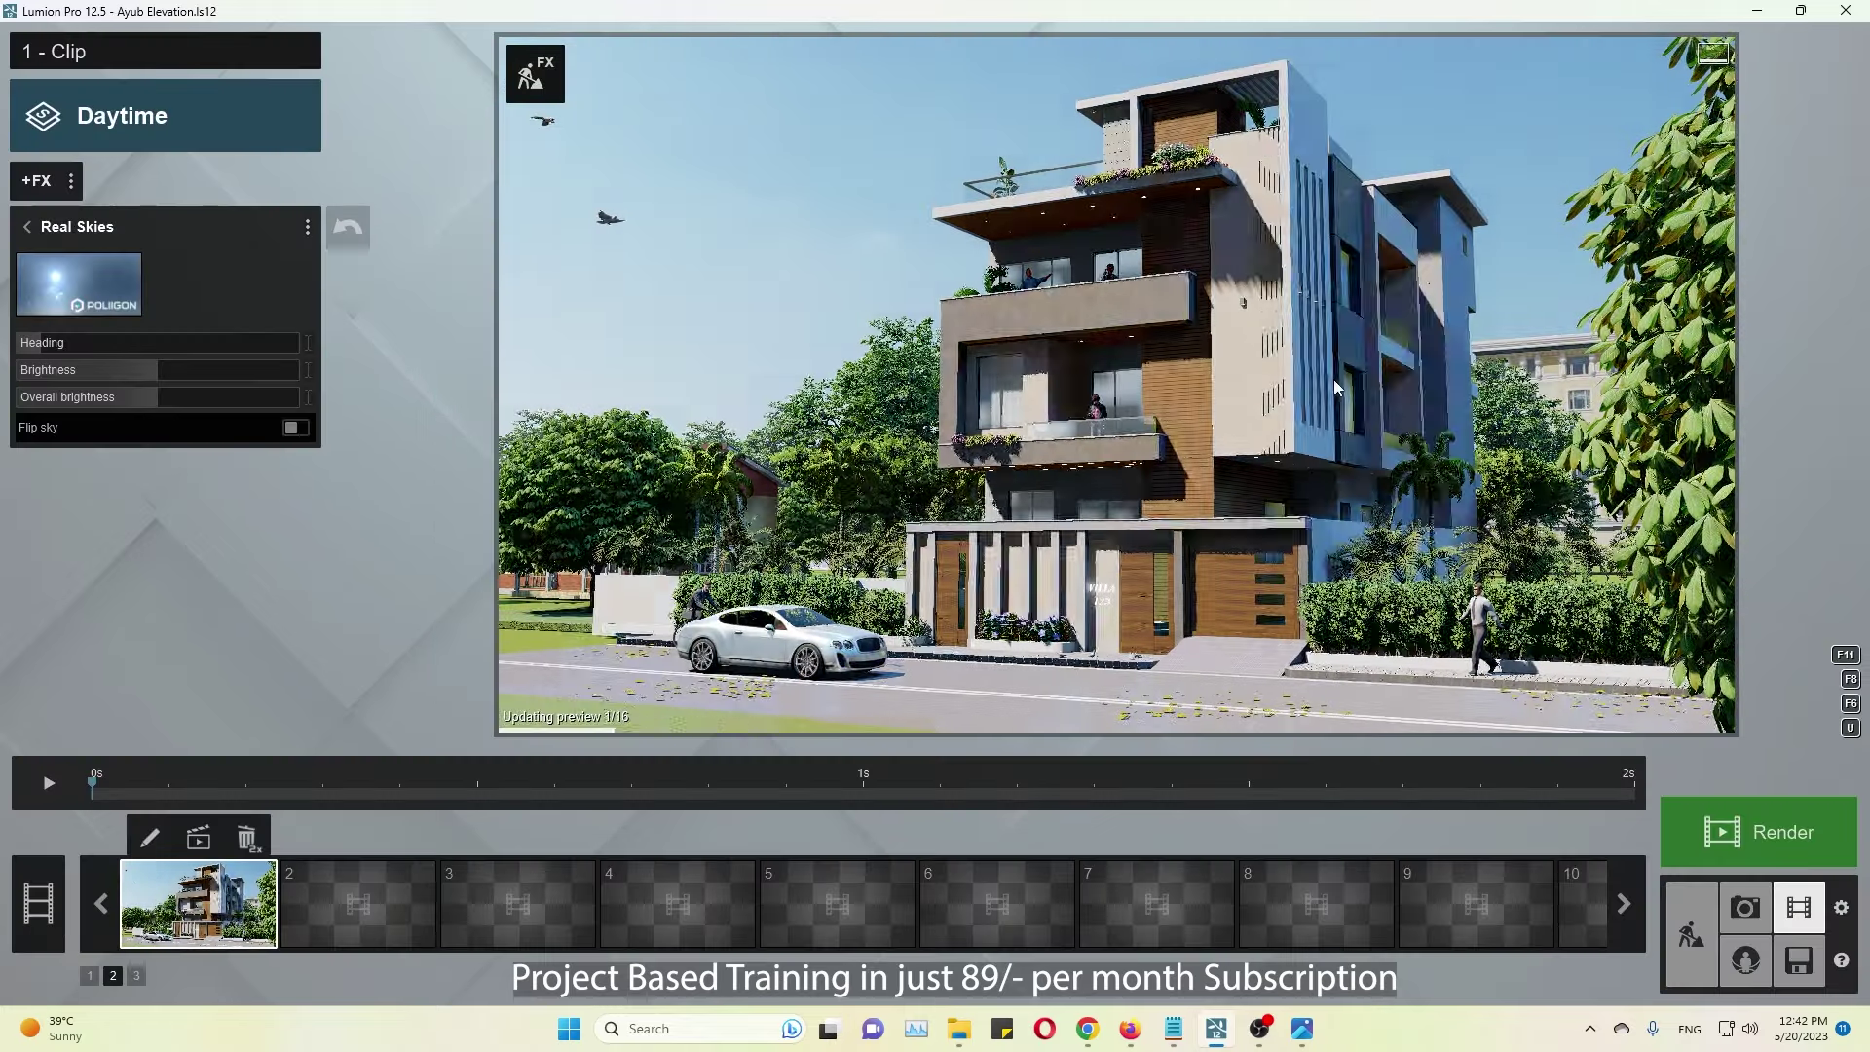
Step: Compare the new sky with the reference photo and open the Color Correction settings
{"action": "left_click", "coordinate": [1302, 1029]}
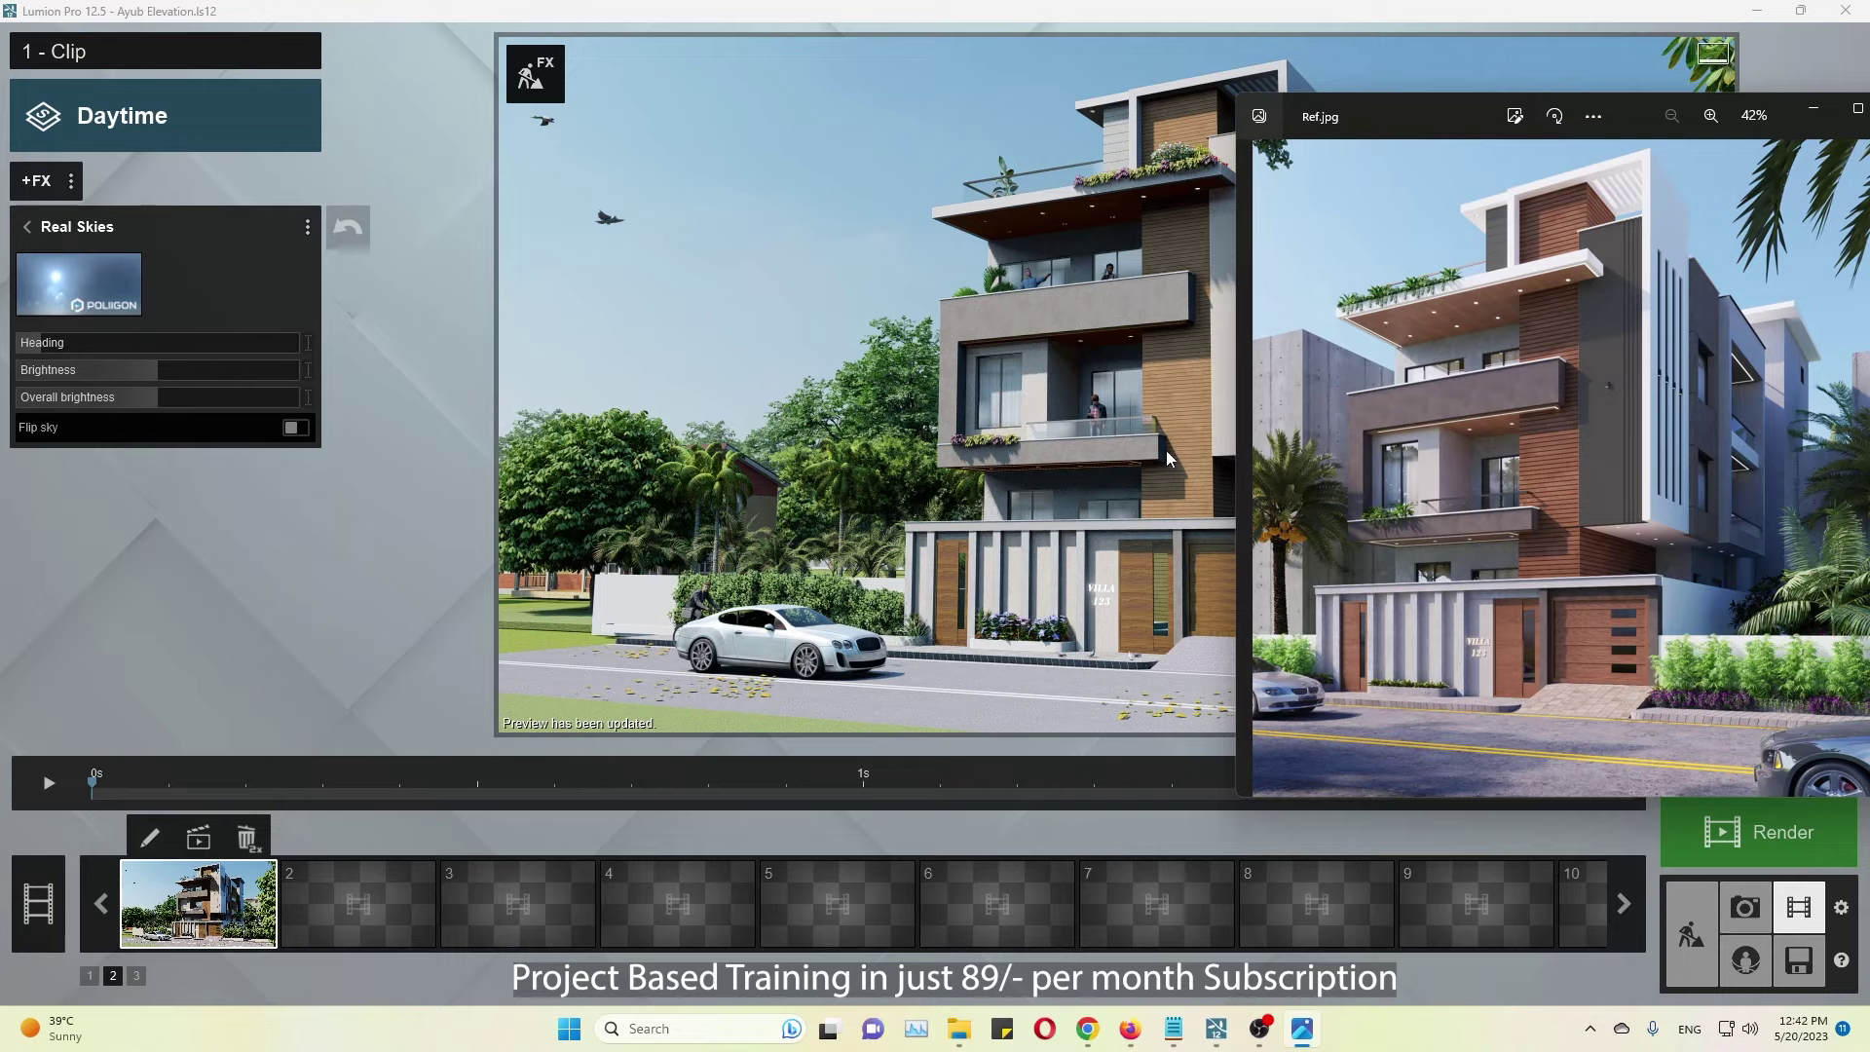
{"action": "left_click", "coordinate": [26, 226]}
{"action": "left_click", "coordinate": [117, 360]}
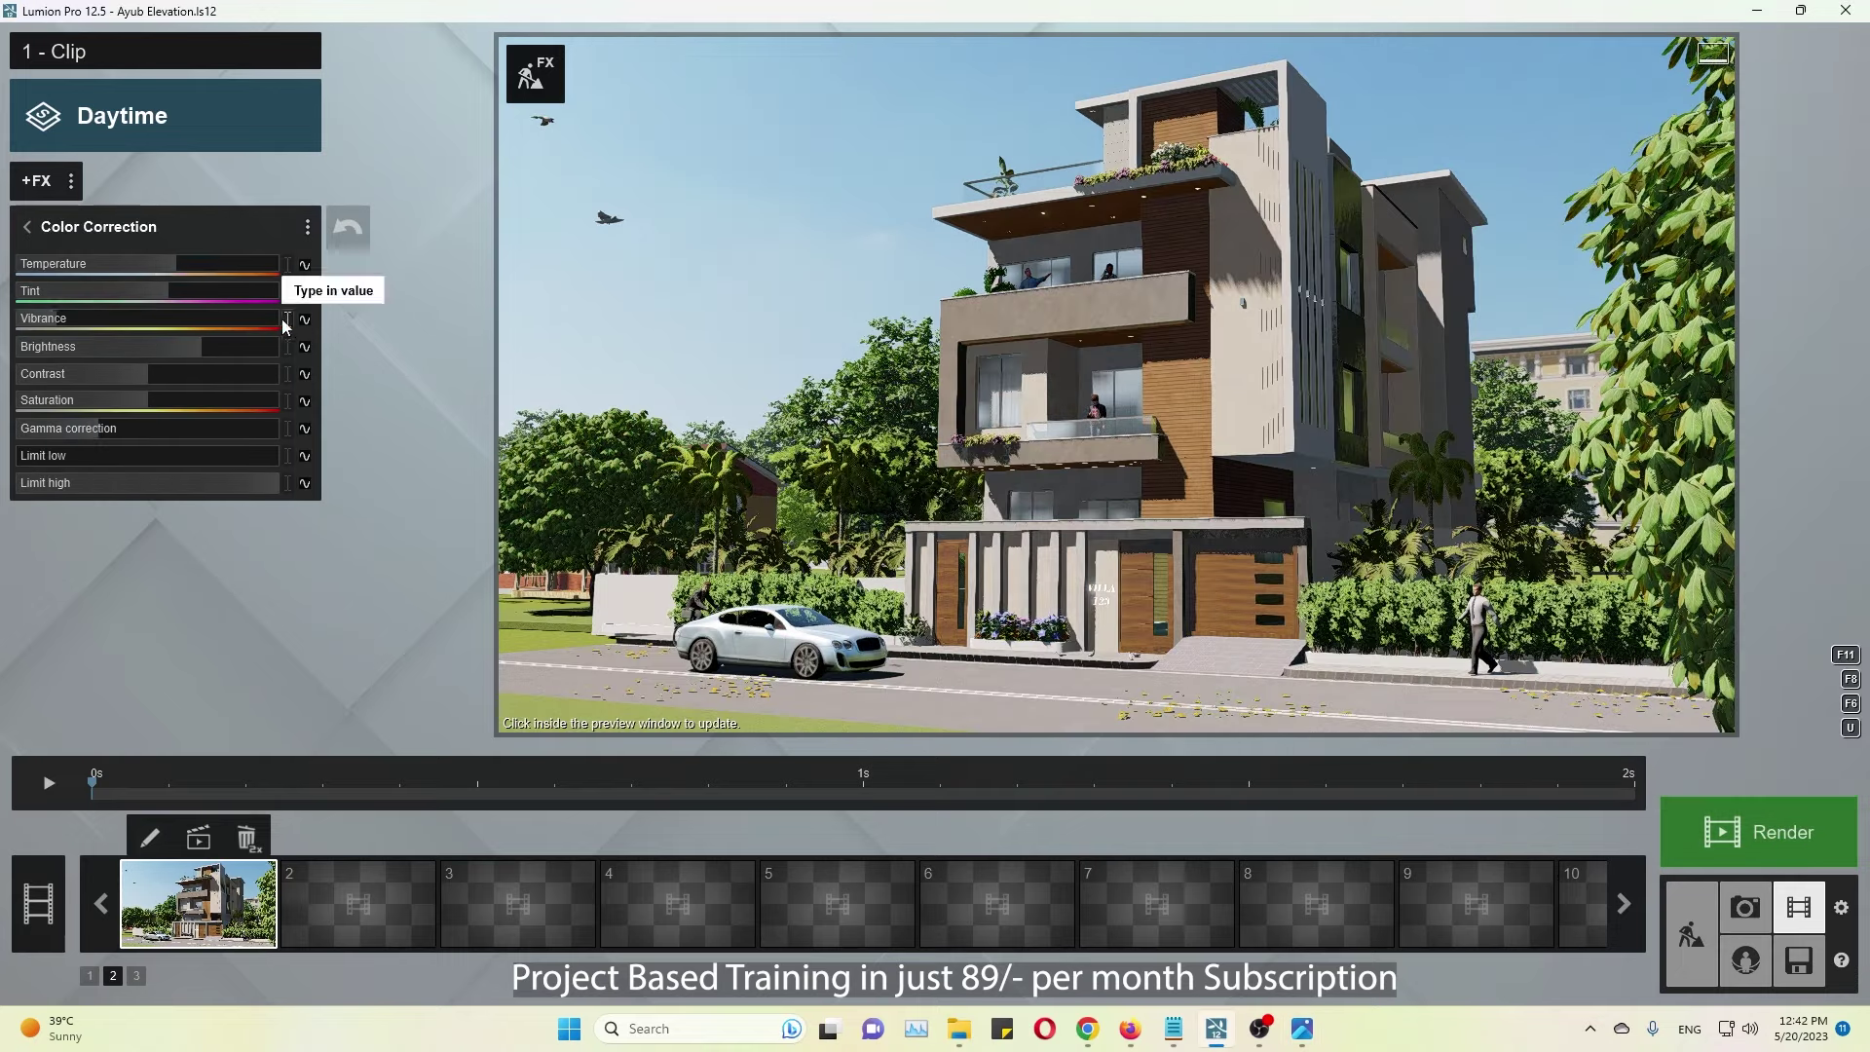
Step: Raise the clip's brightness and contrast while comparing with the reference photo
{"action": "key", "text": "alt+Tab"}
{"action": "key", "text": "alt+Tab"}
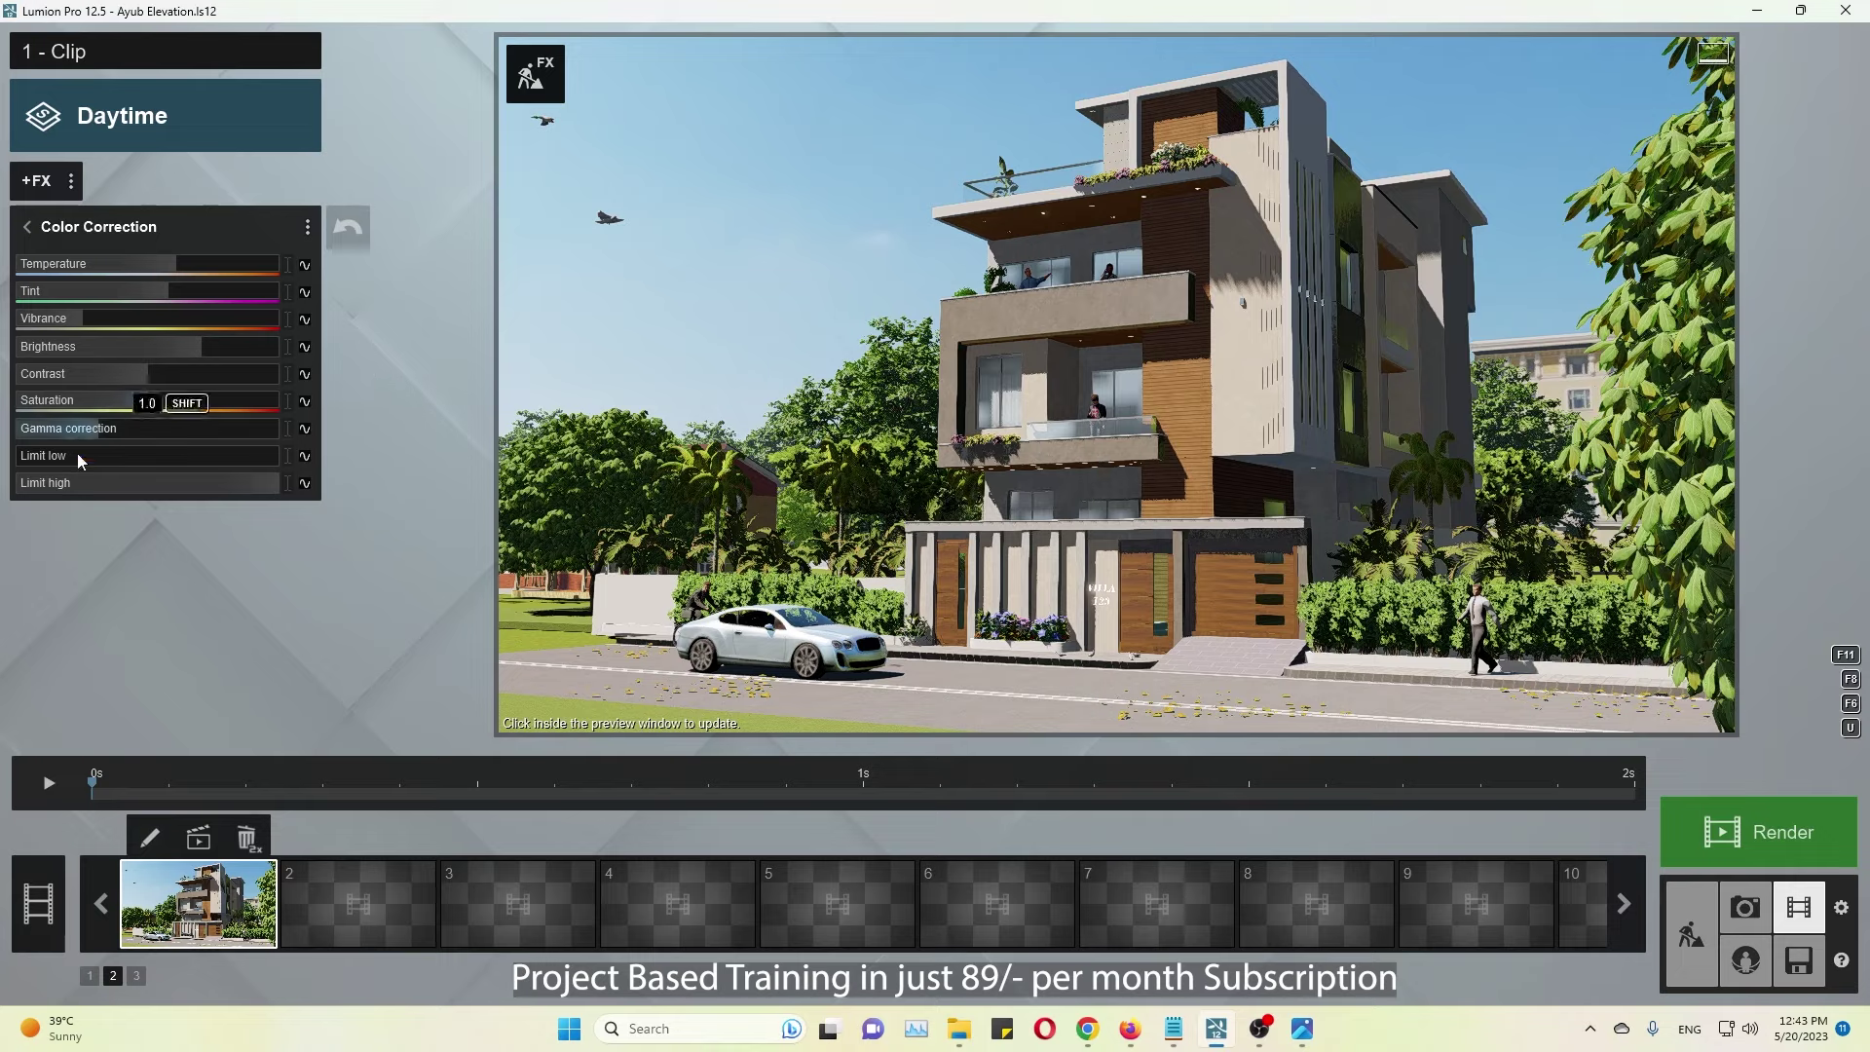
{"action": "left_click_drag", "start_coordinate": [201, 346], "coordinate": [227, 347]}
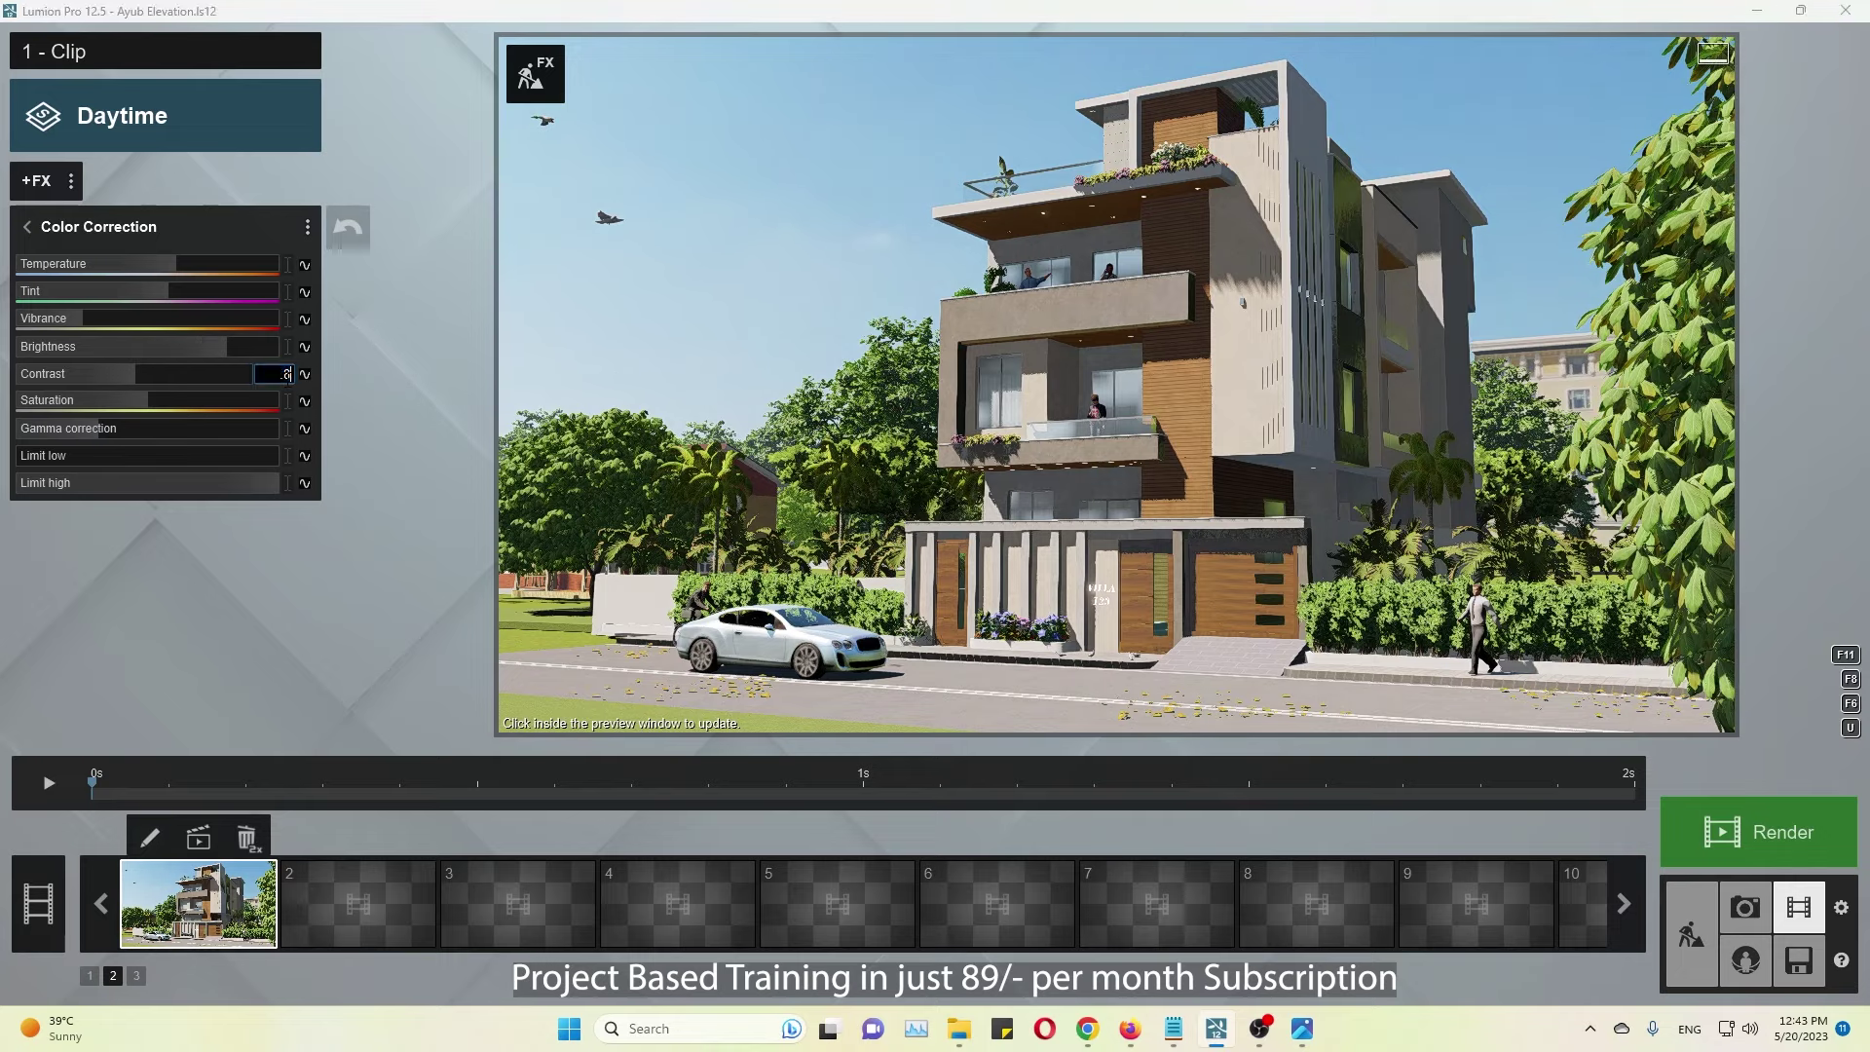
{"action": "key", "text": "Return"}
{"action": "key", "text": "alt+Tab"}
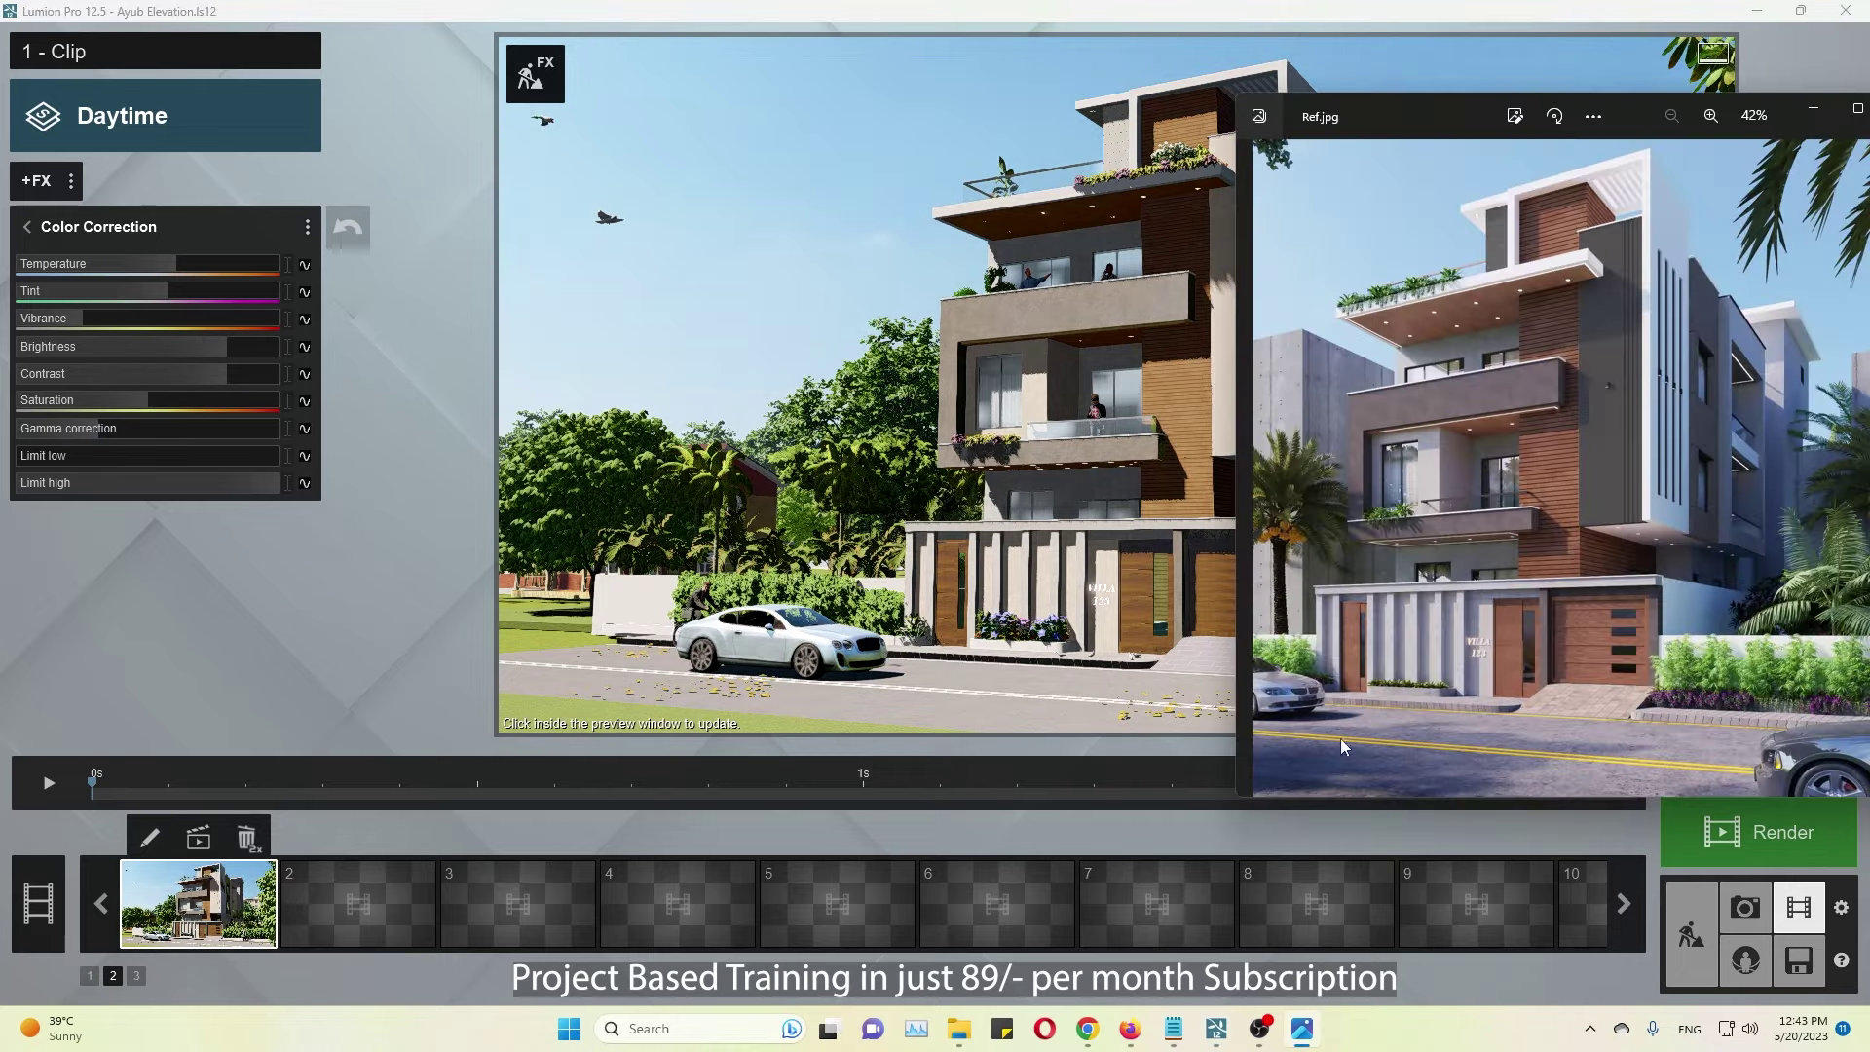
{"action": "key", "text": "alt+Tab"}
Step: In Build mode, show the placed trees and select the large beech tree
{"action": "left_click", "coordinate": [1691, 935]}
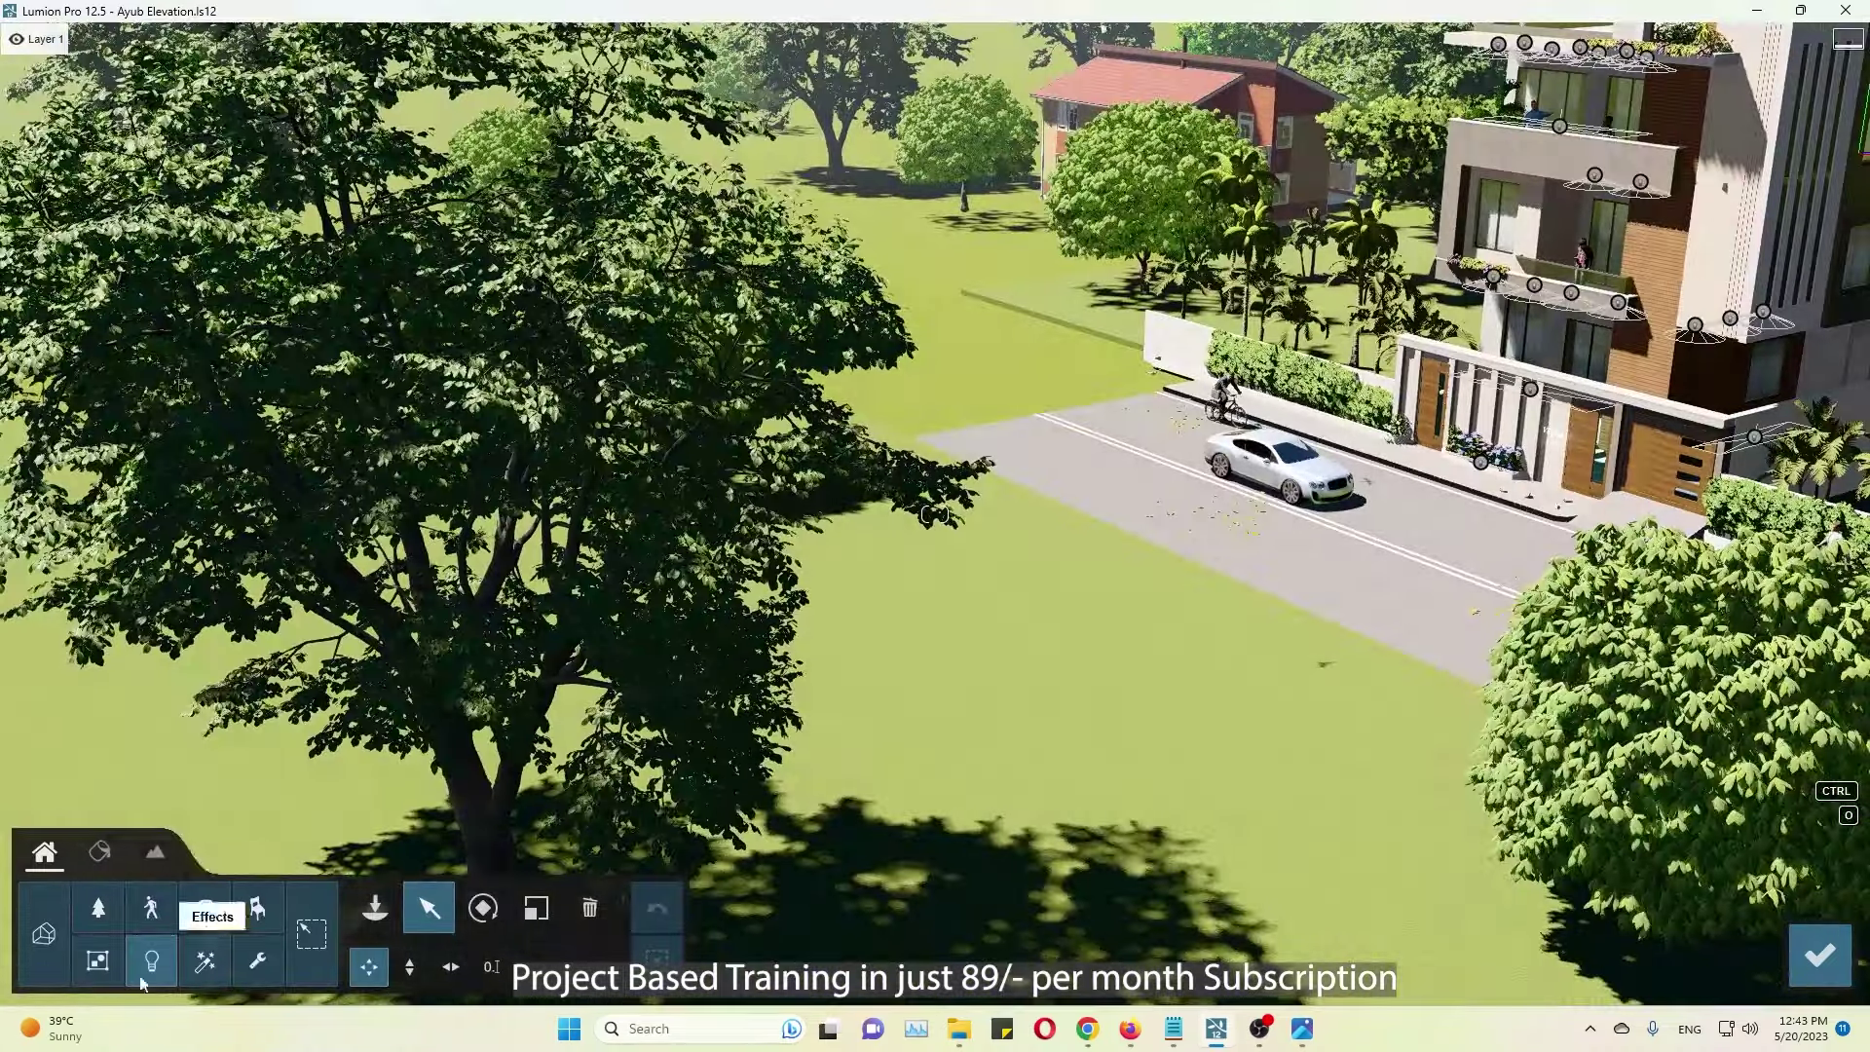
{"action": "left_click", "coordinate": [97, 908]}
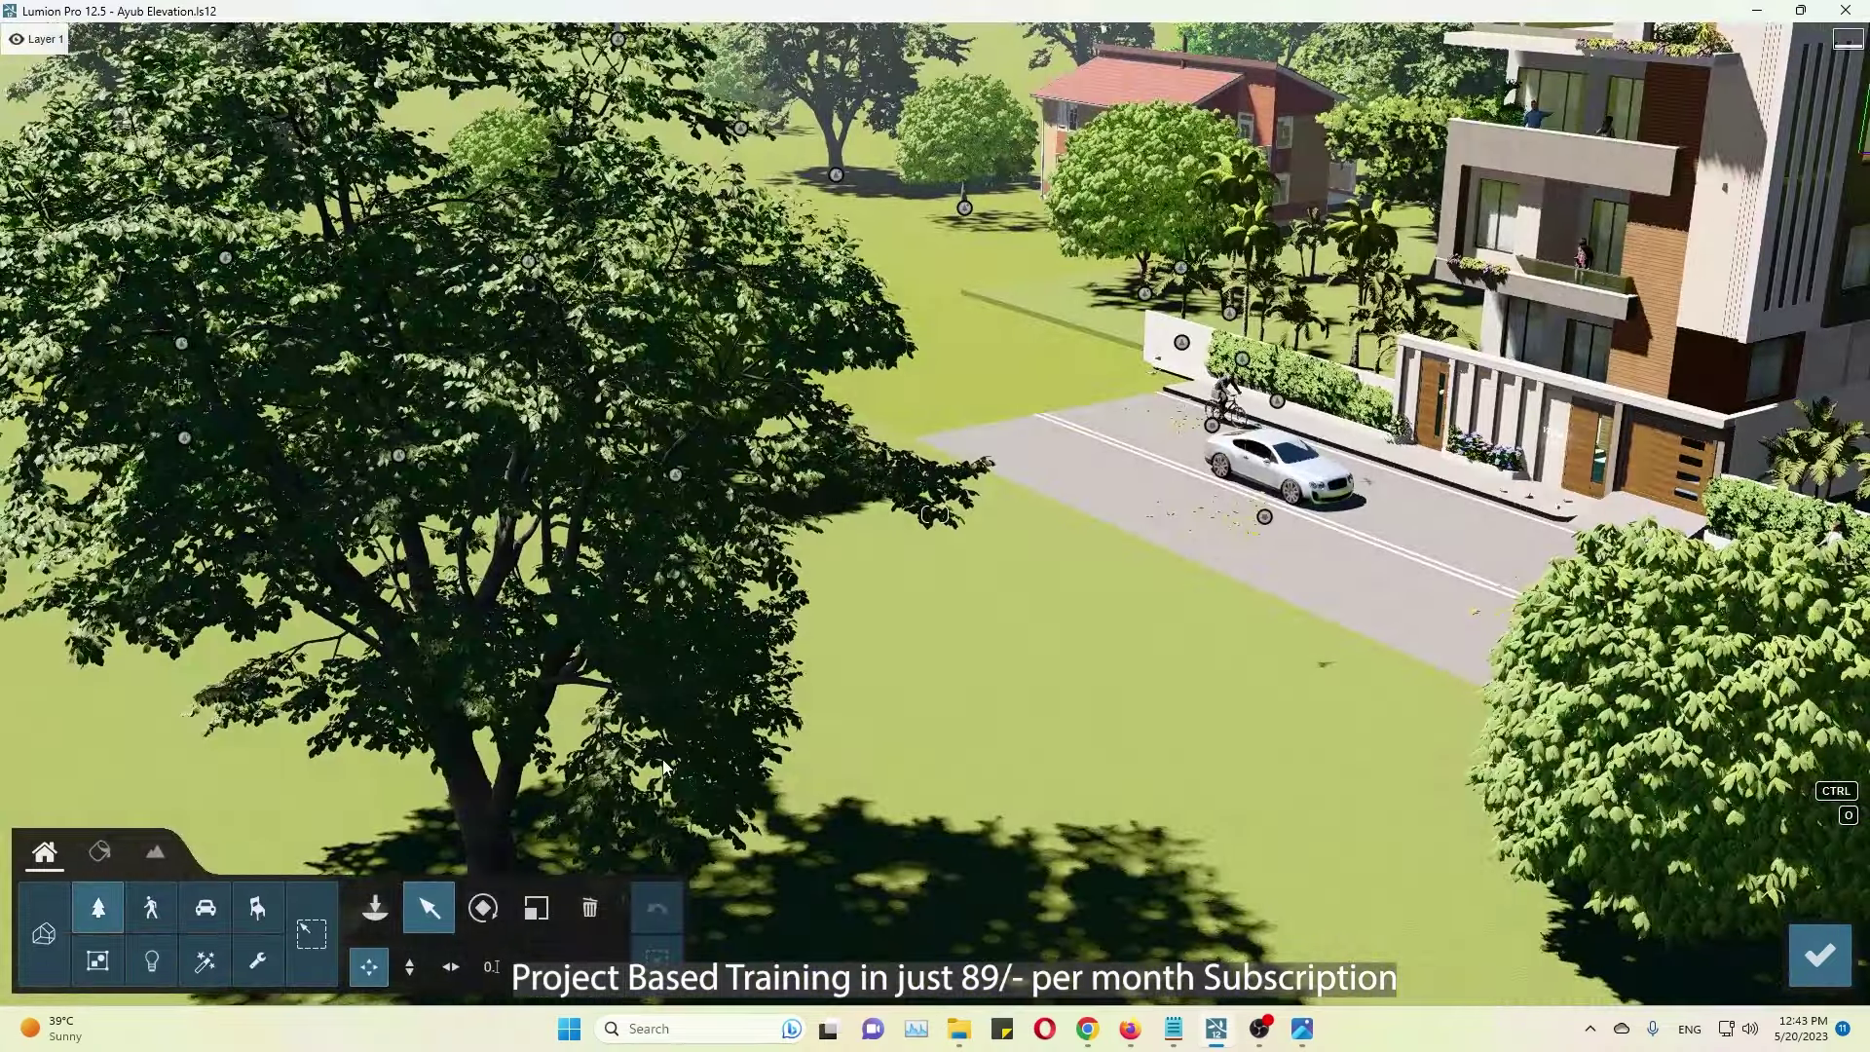
{"action": "left_click", "coordinate": [605, 765]}
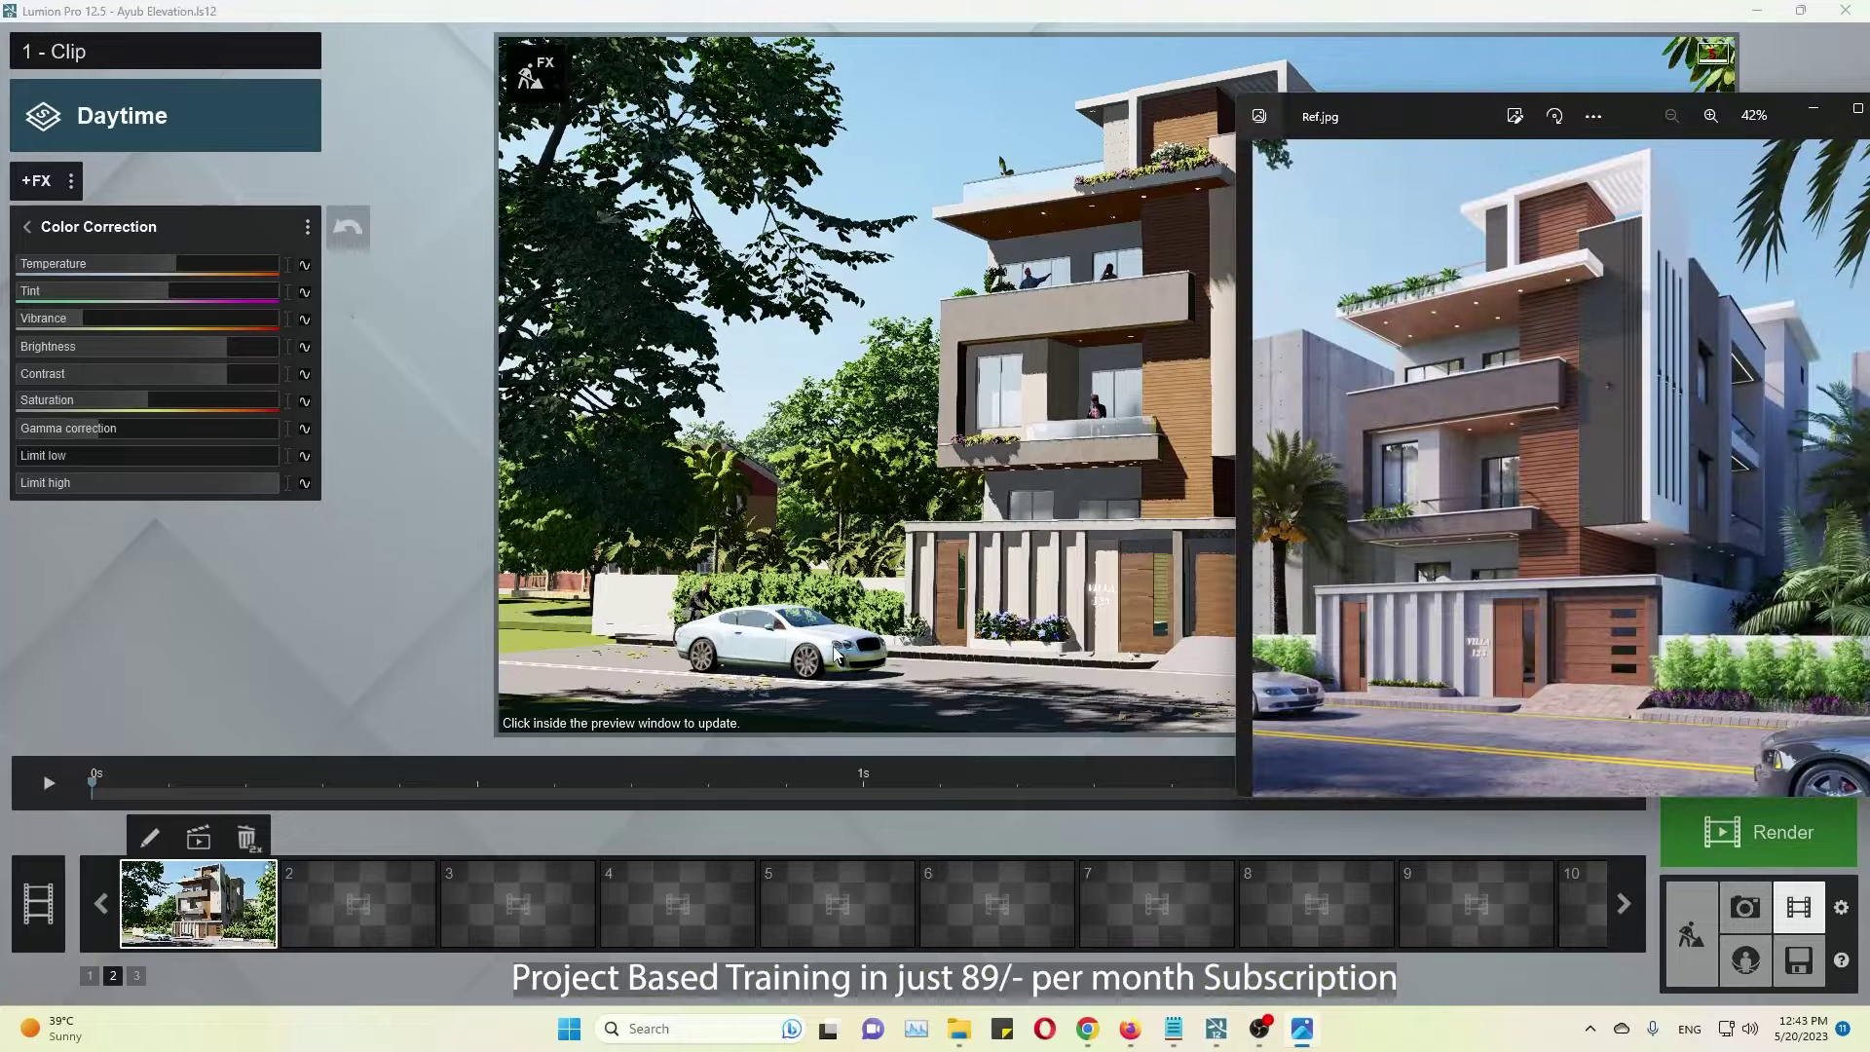
{"action": "left_click", "coordinate": [835, 655]}
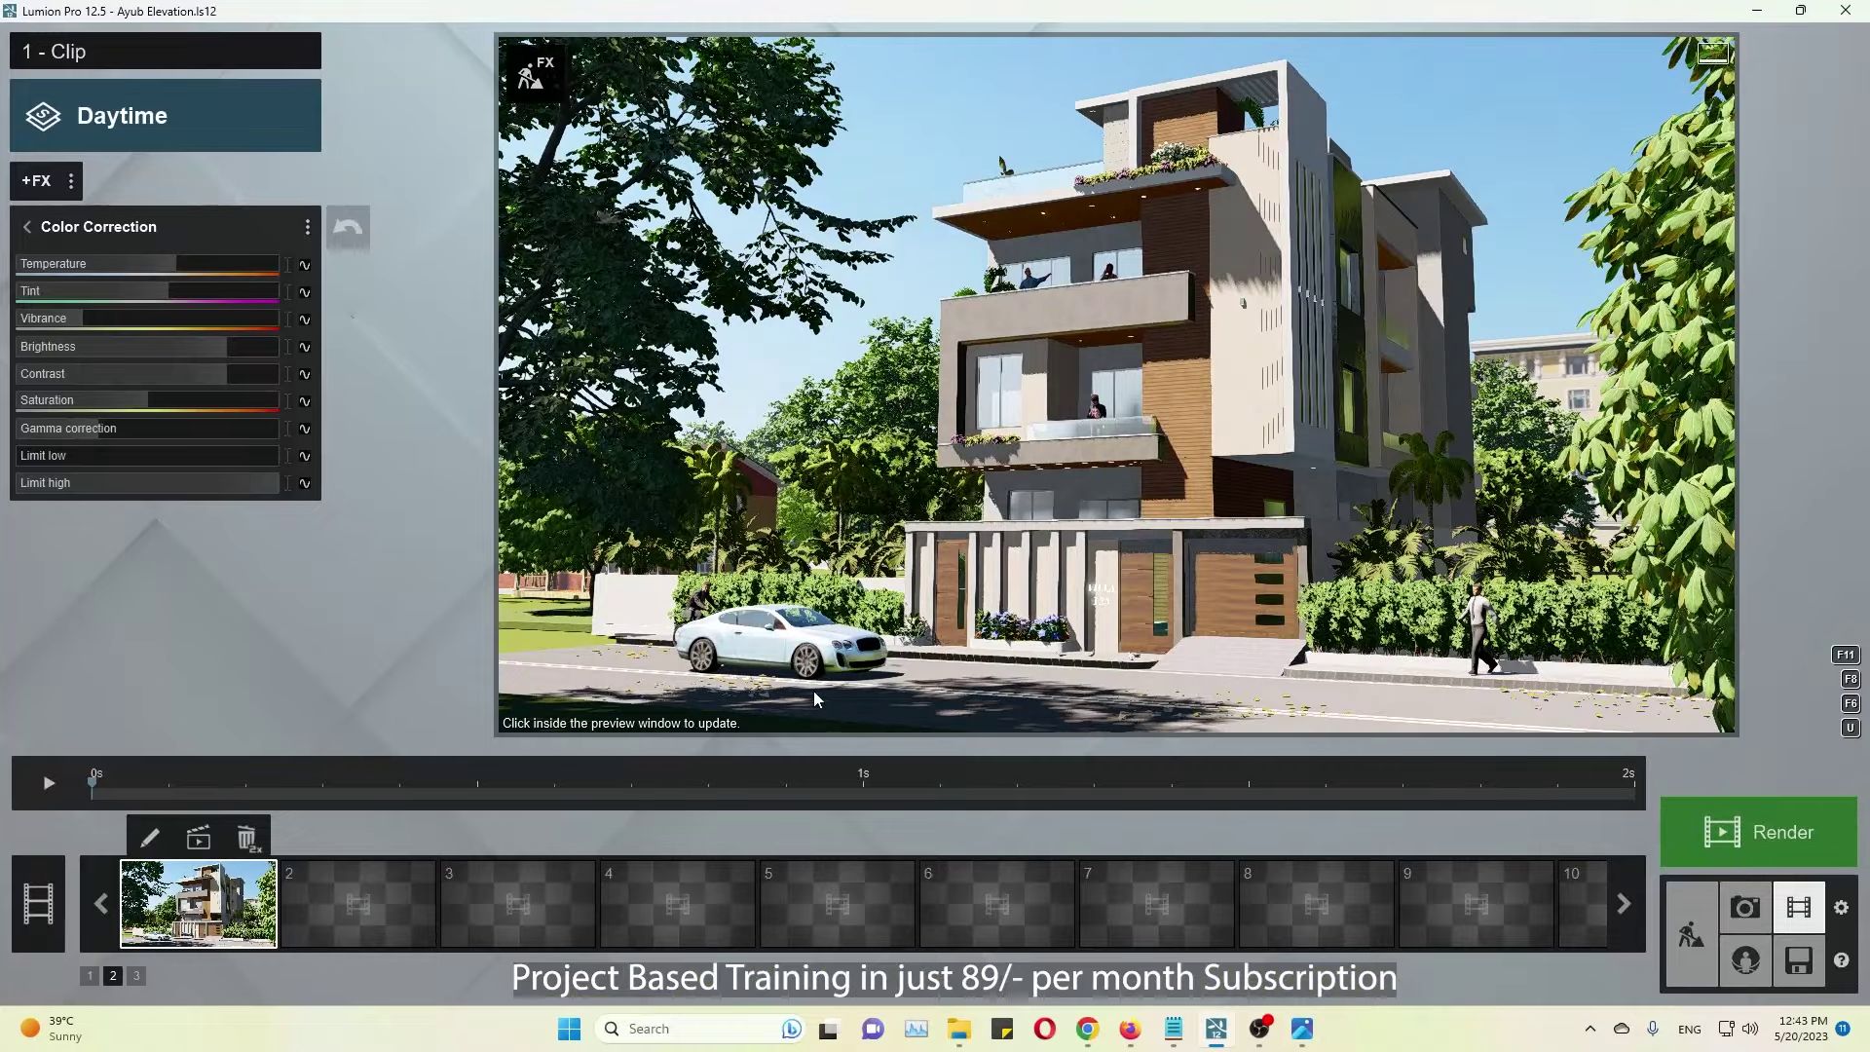
Step: Launch Adobe Photoshop 2022 from Windows search, then bring up Lumion's clip effect chooser
{"action": "key", "text": "super"}
{"action": "type", "text": "ps"}
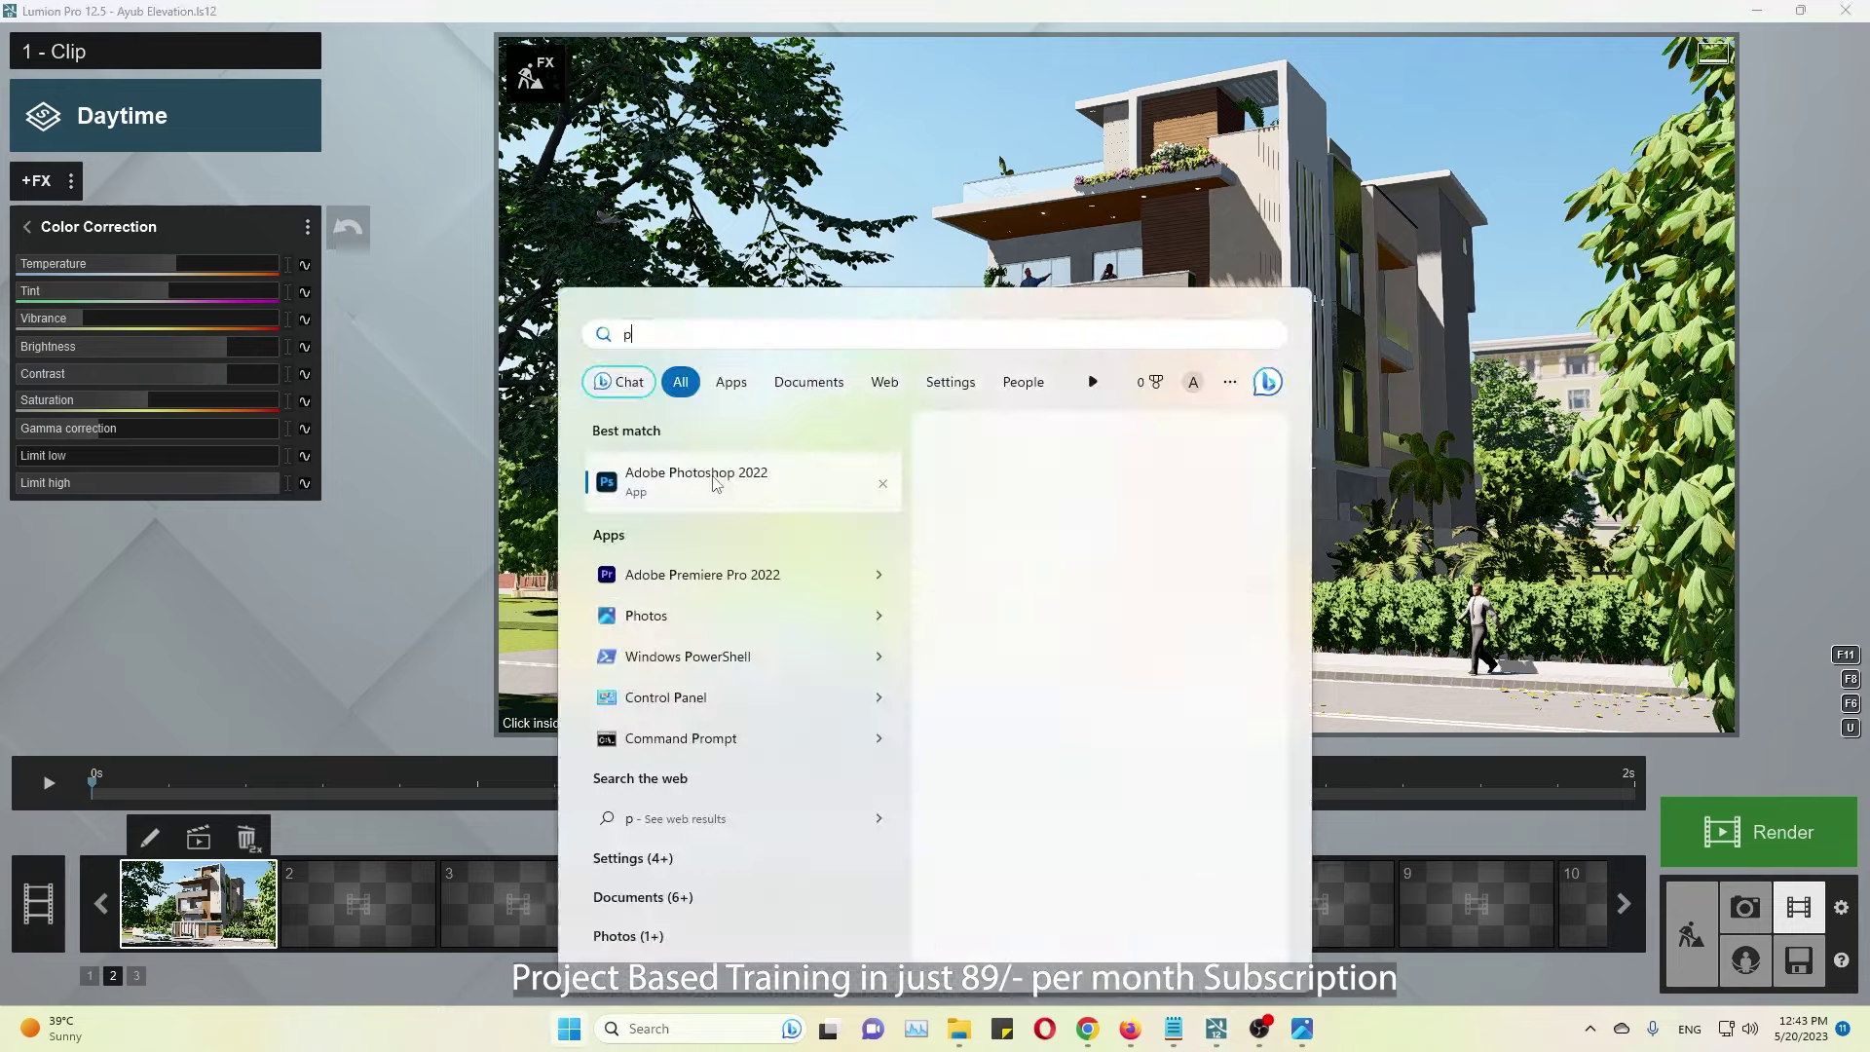
{"action": "key", "text": "Return"}
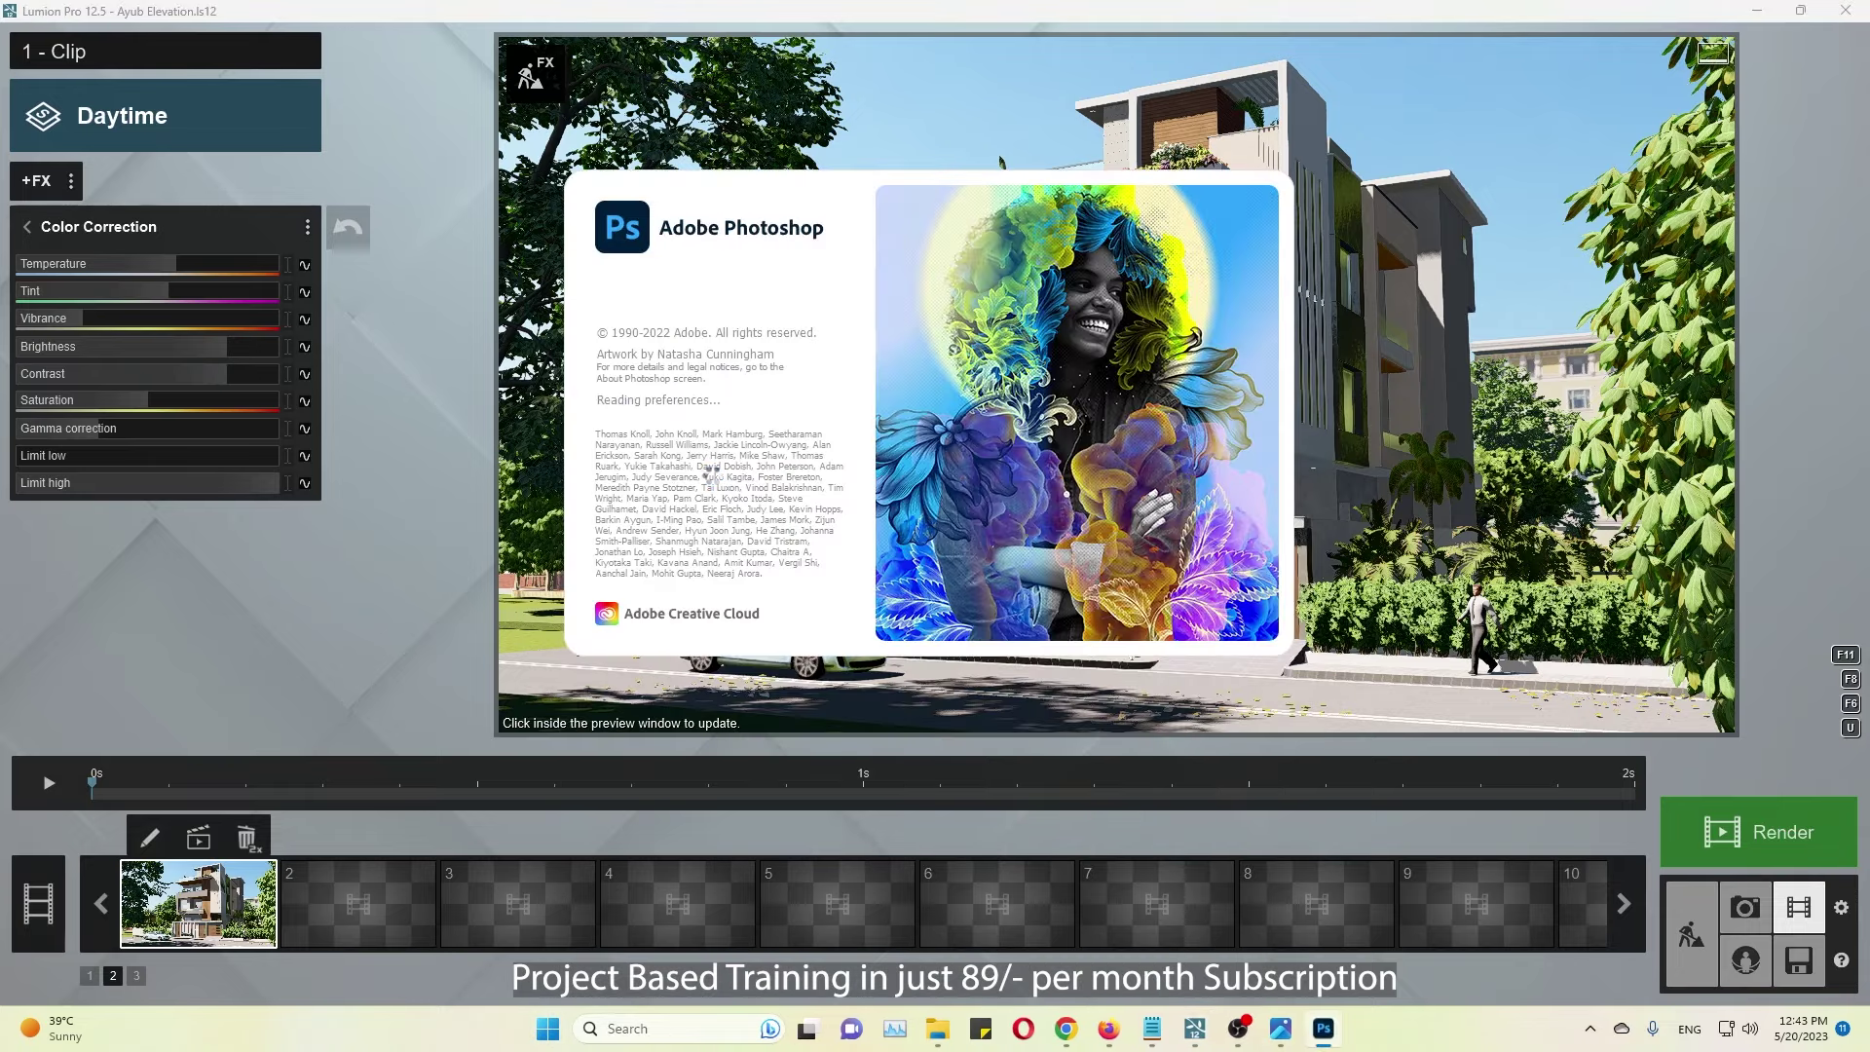
{"action": "left_click", "coordinate": [28, 226]}
{"action": "left_click", "coordinate": [36, 180]}
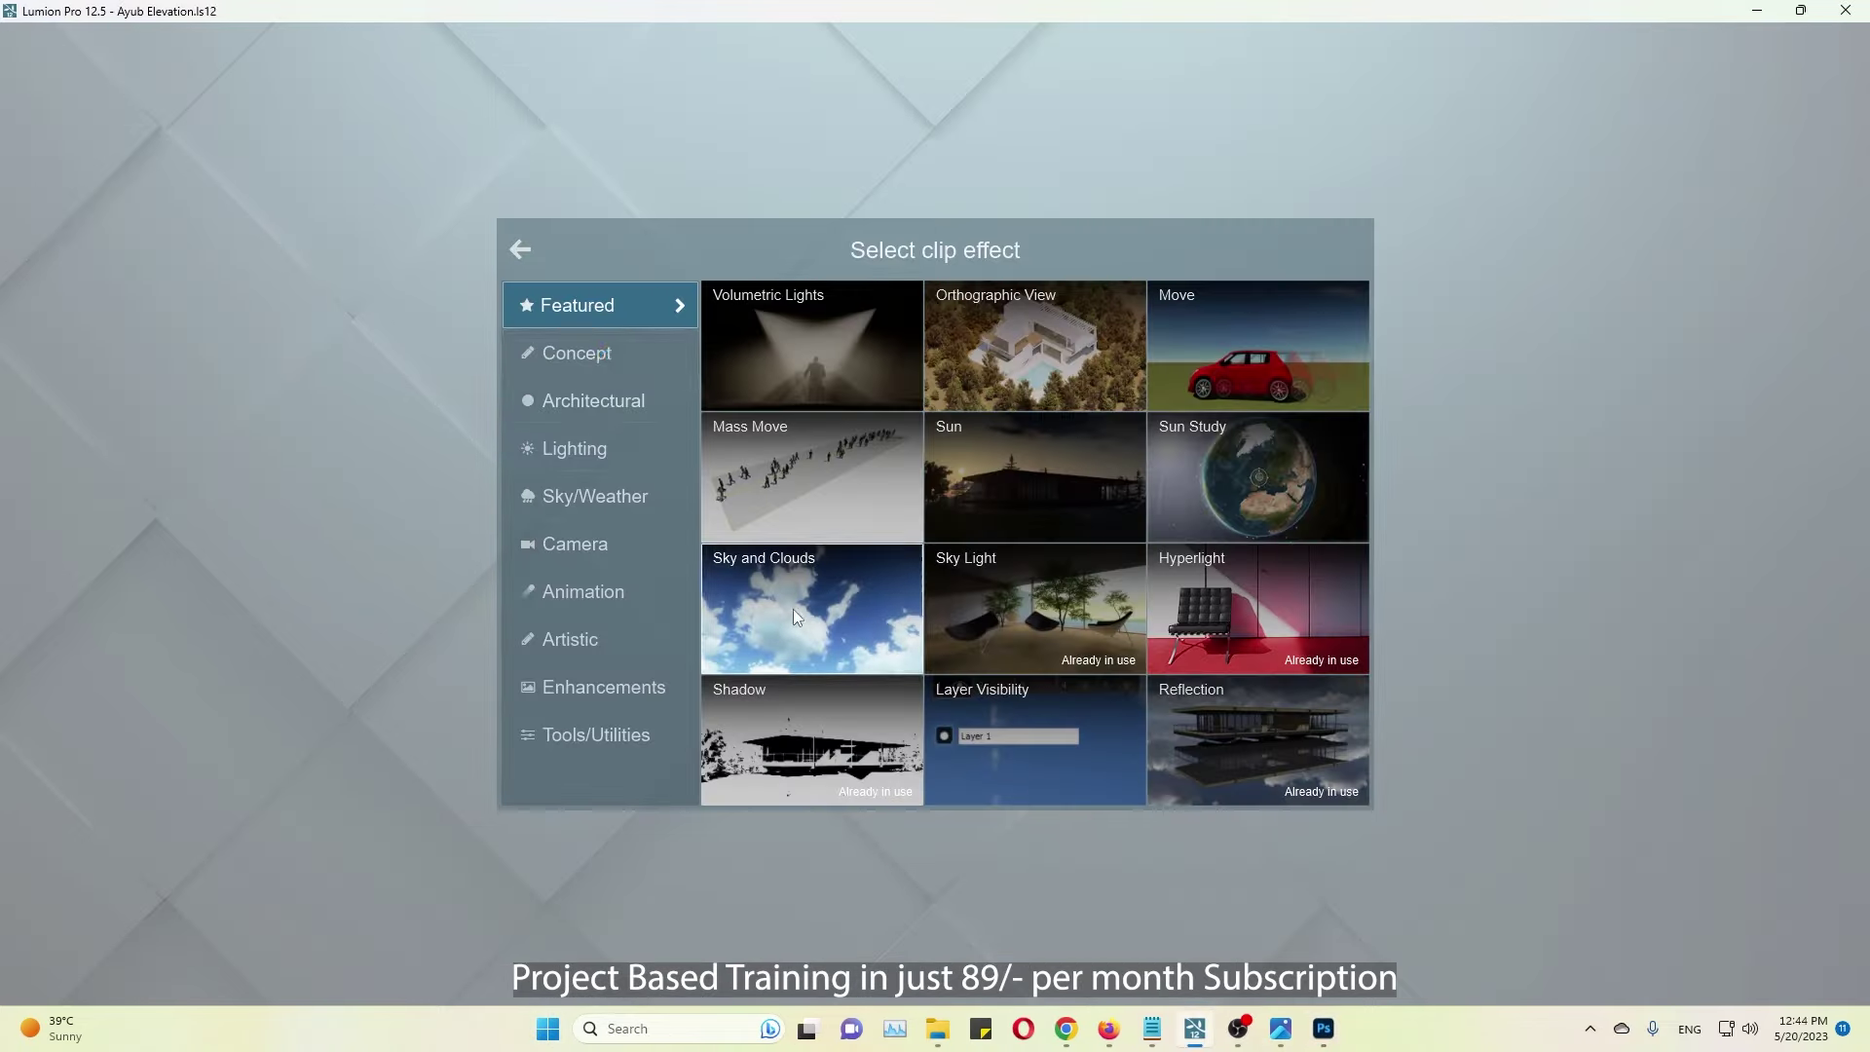
Step: Add the Tools/Utilities Image Overlay effect to the clip, leaving its image unset for now
{"action": "left_click", "coordinate": [621, 361]}
{"action": "left_click", "coordinate": [623, 399]}
{"action": "left_click", "coordinate": [606, 745]}
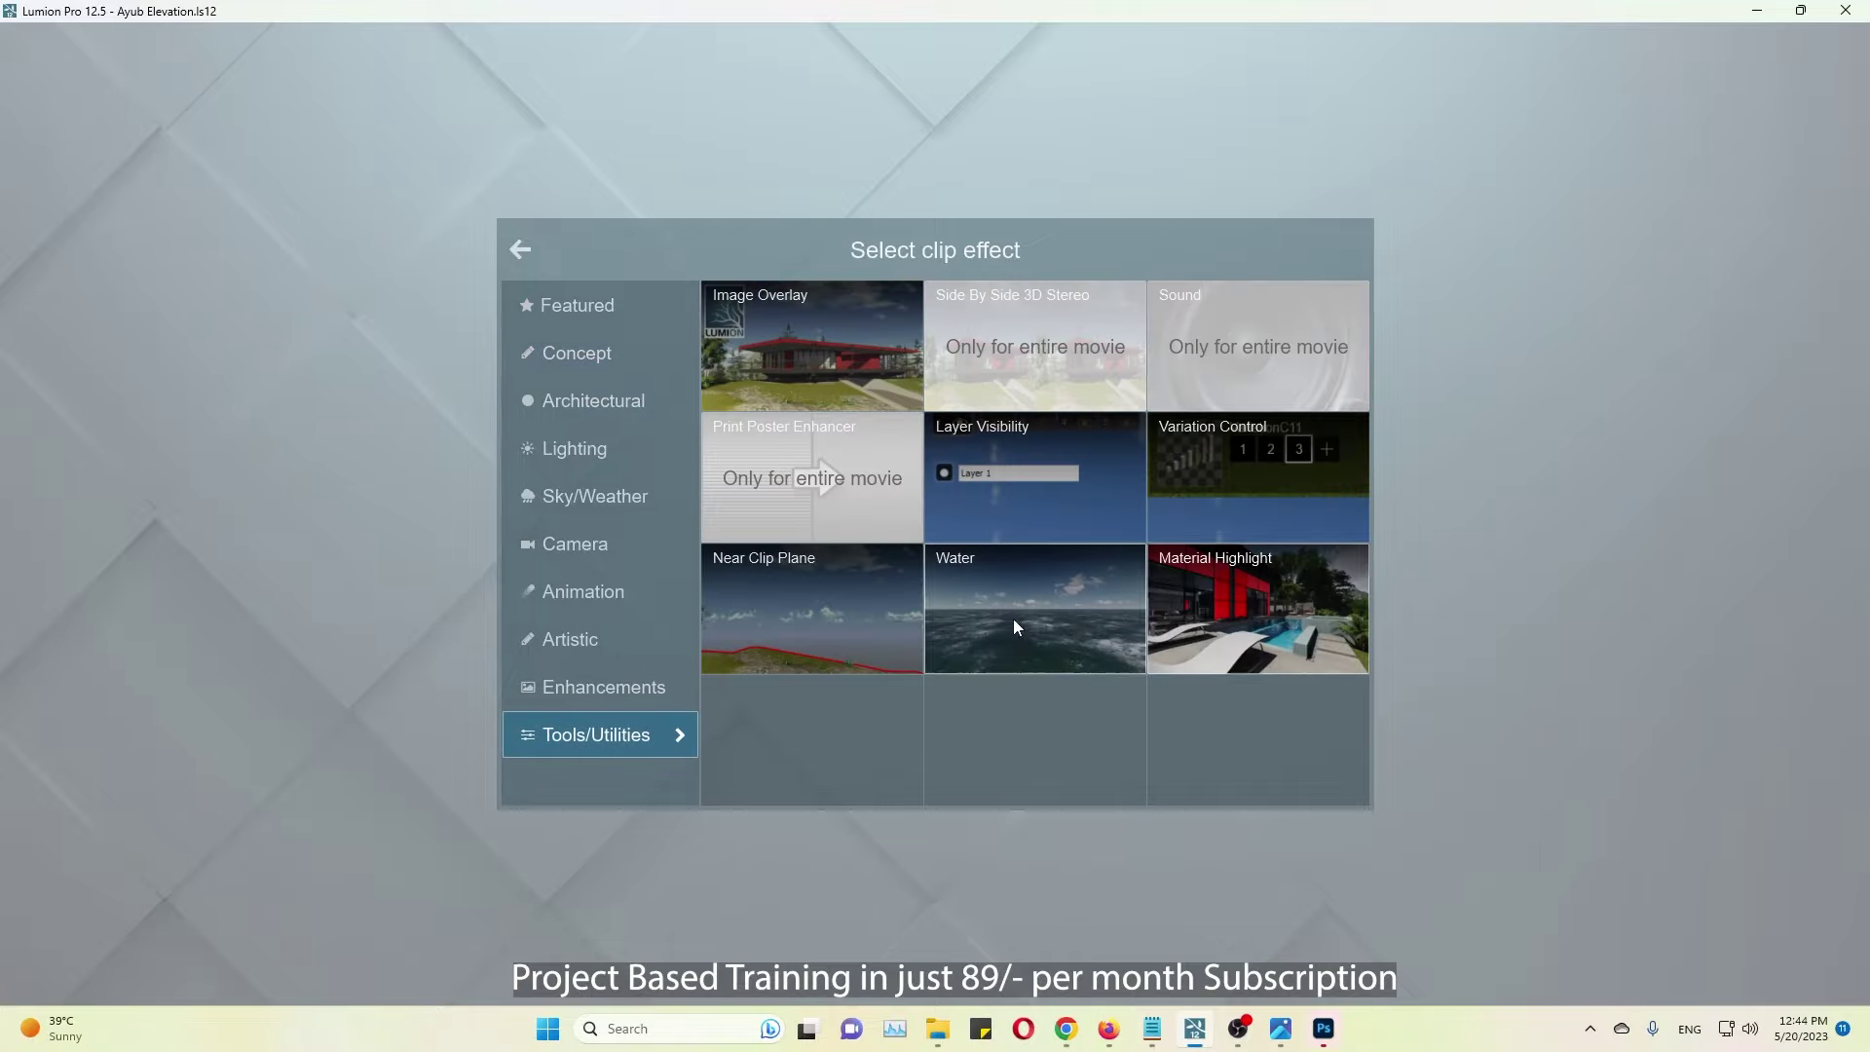
{"action": "left_click", "coordinate": [840, 375]}
{"action": "left_click", "coordinate": [58, 287]}
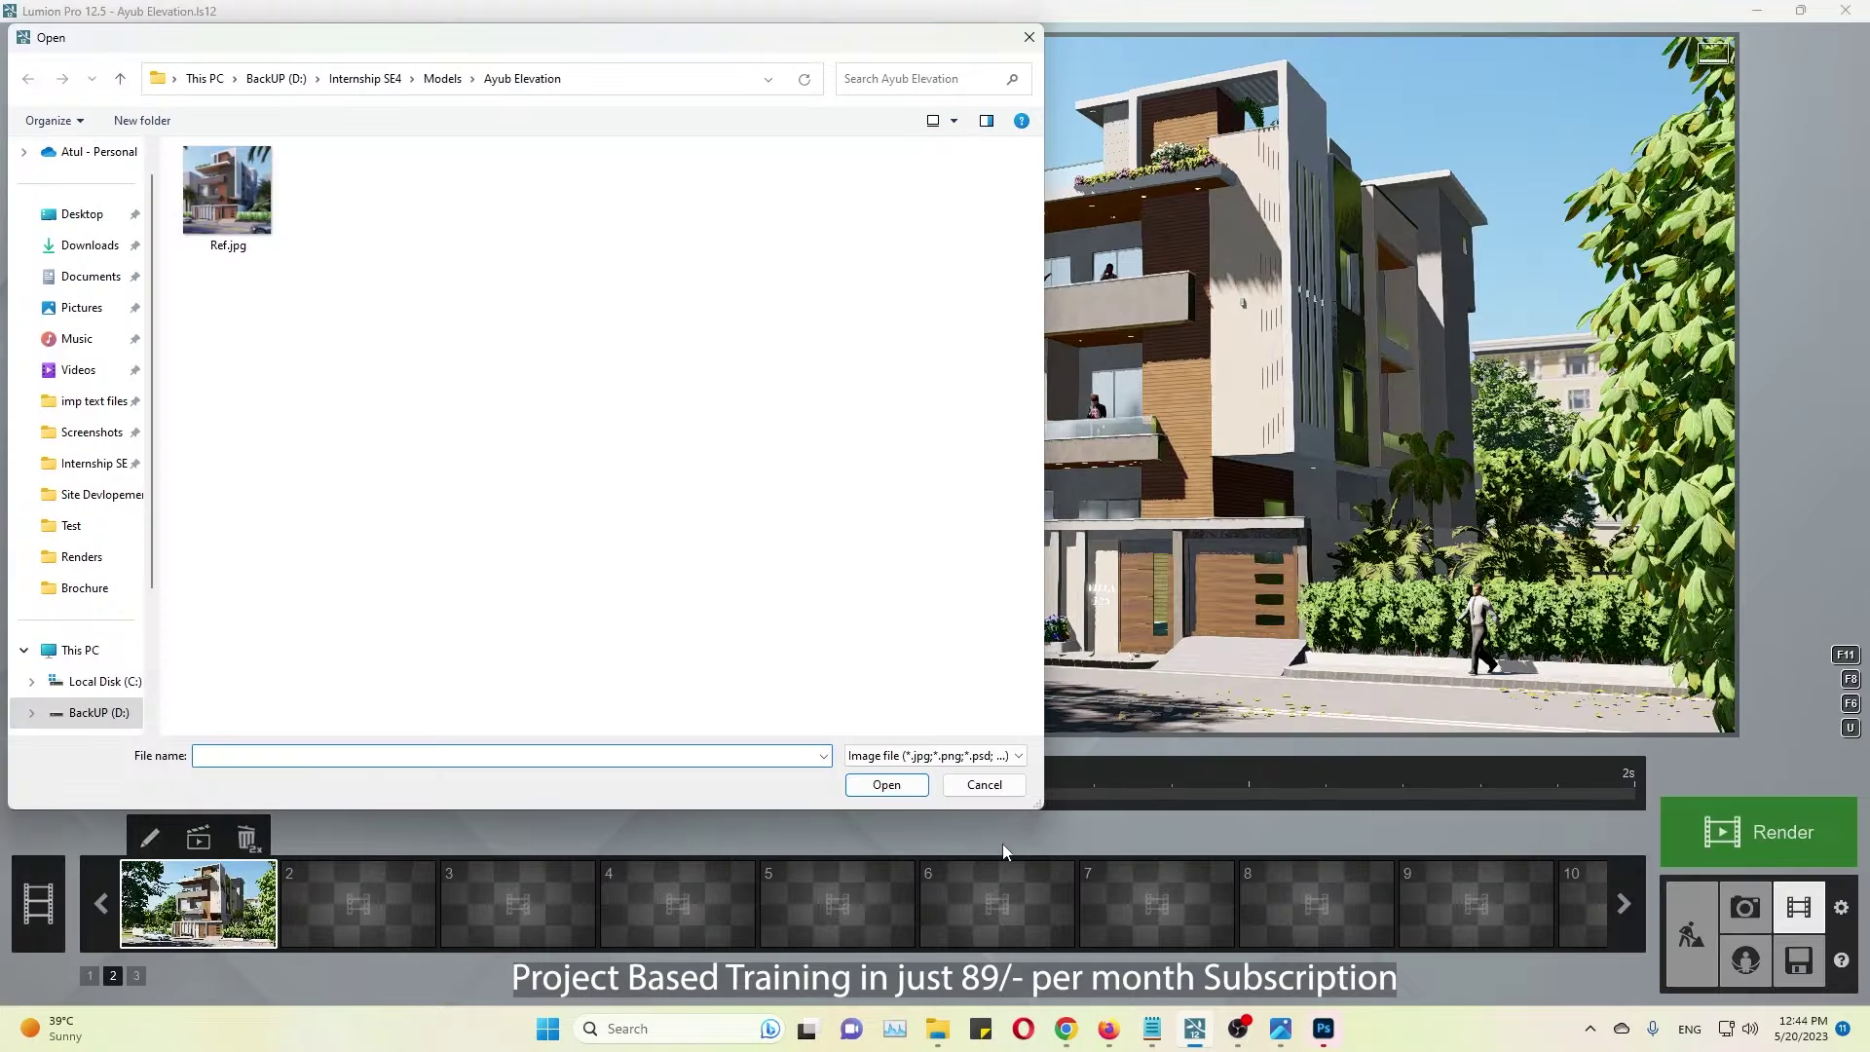
{"action": "left_click", "coordinate": [992, 780]}
Step: Set up a current-frame render and create a new Render folder inside Ayub Elevation
{"action": "left_click", "coordinate": [1759, 833]}
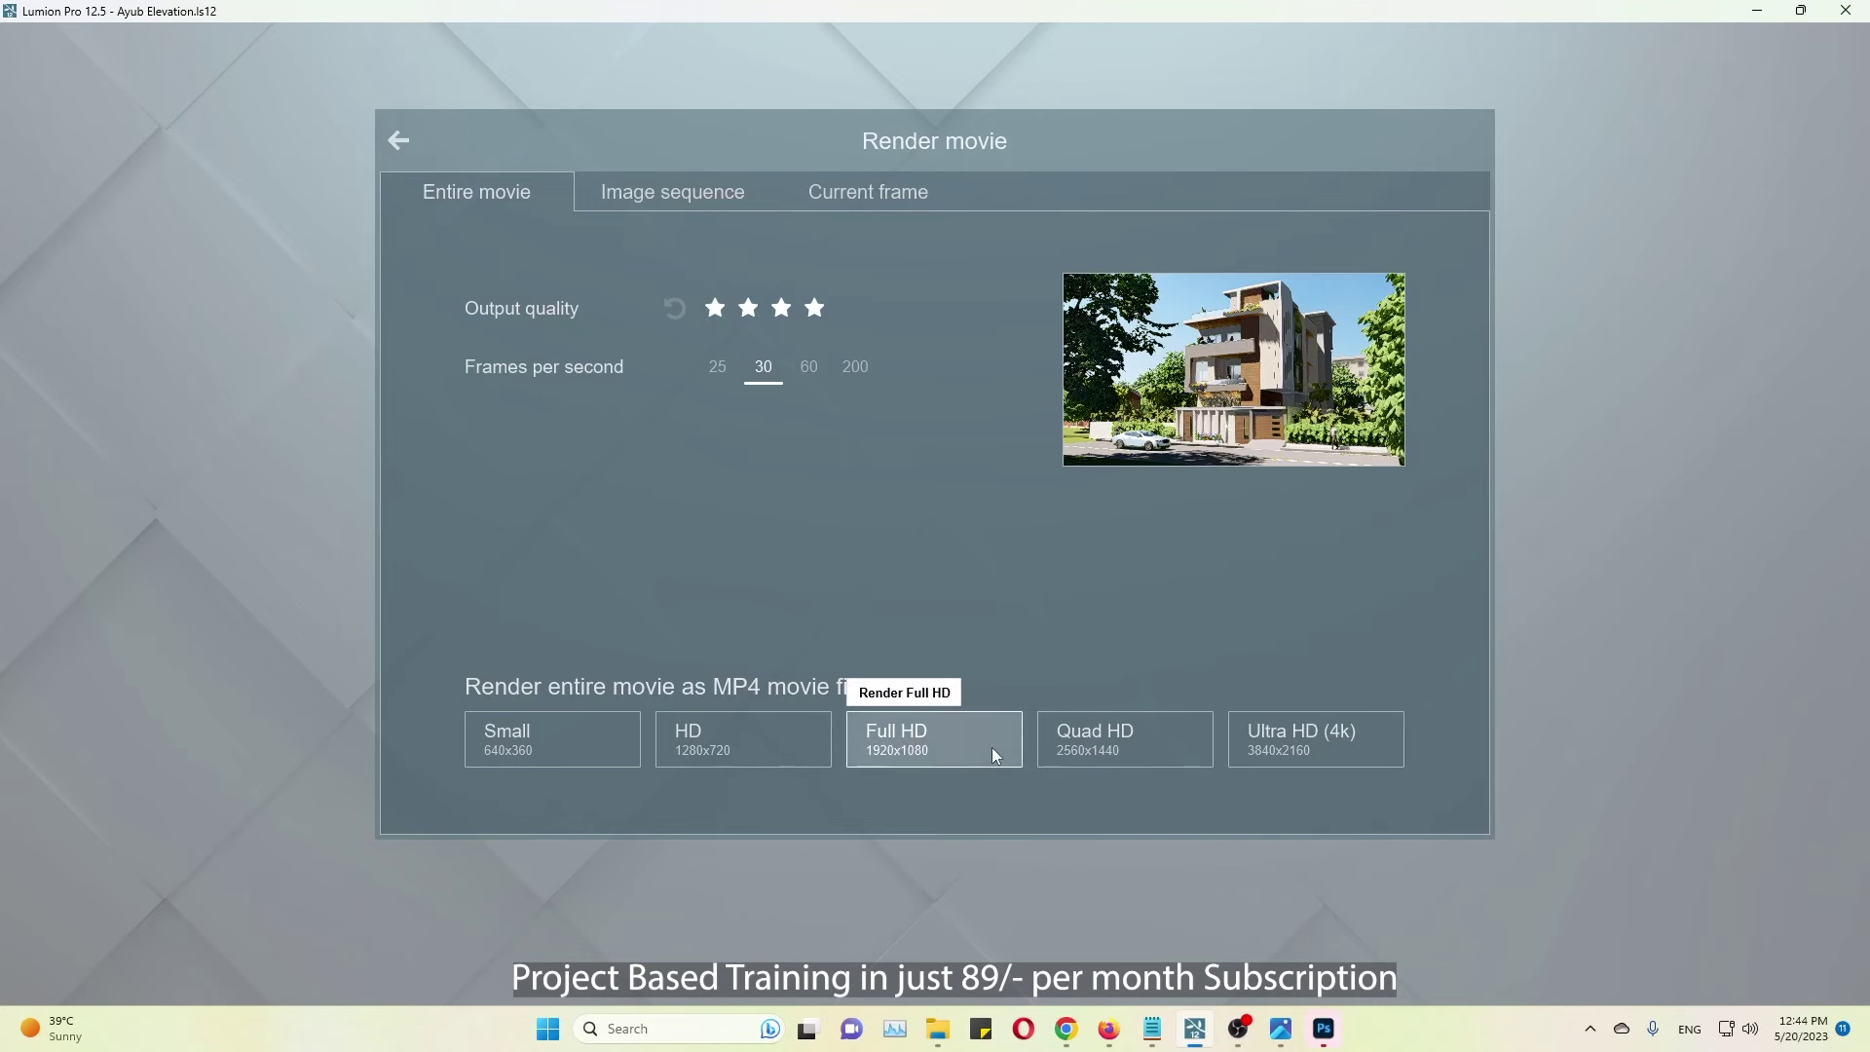
{"action": "left_click", "coordinate": [867, 191]}
{"action": "left_click", "coordinate": [934, 739]}
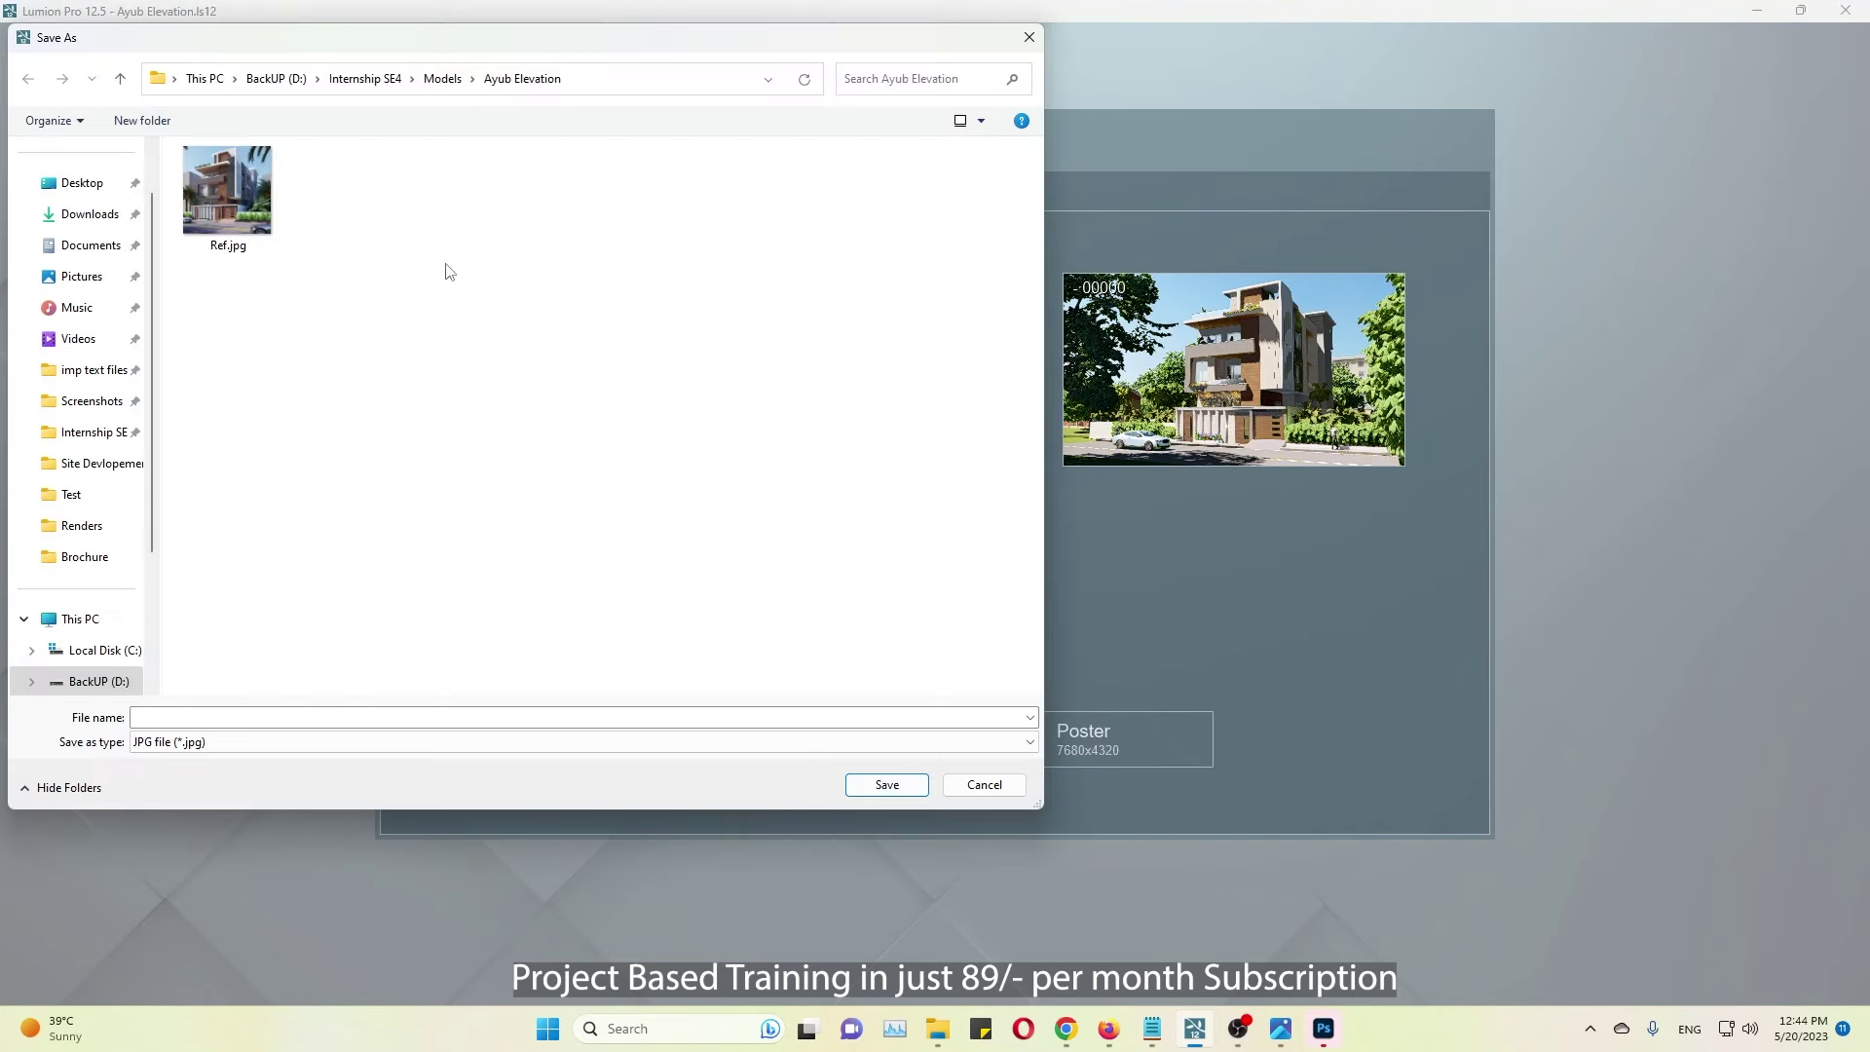
{"action": "left_click", "coordinate": [443, 78]}
{"action": "double_click", "coordinate": [253, 273]}
{"action": "left_click", "coordinate": [141, 119]}
{"action": "type", "text": "Render"}
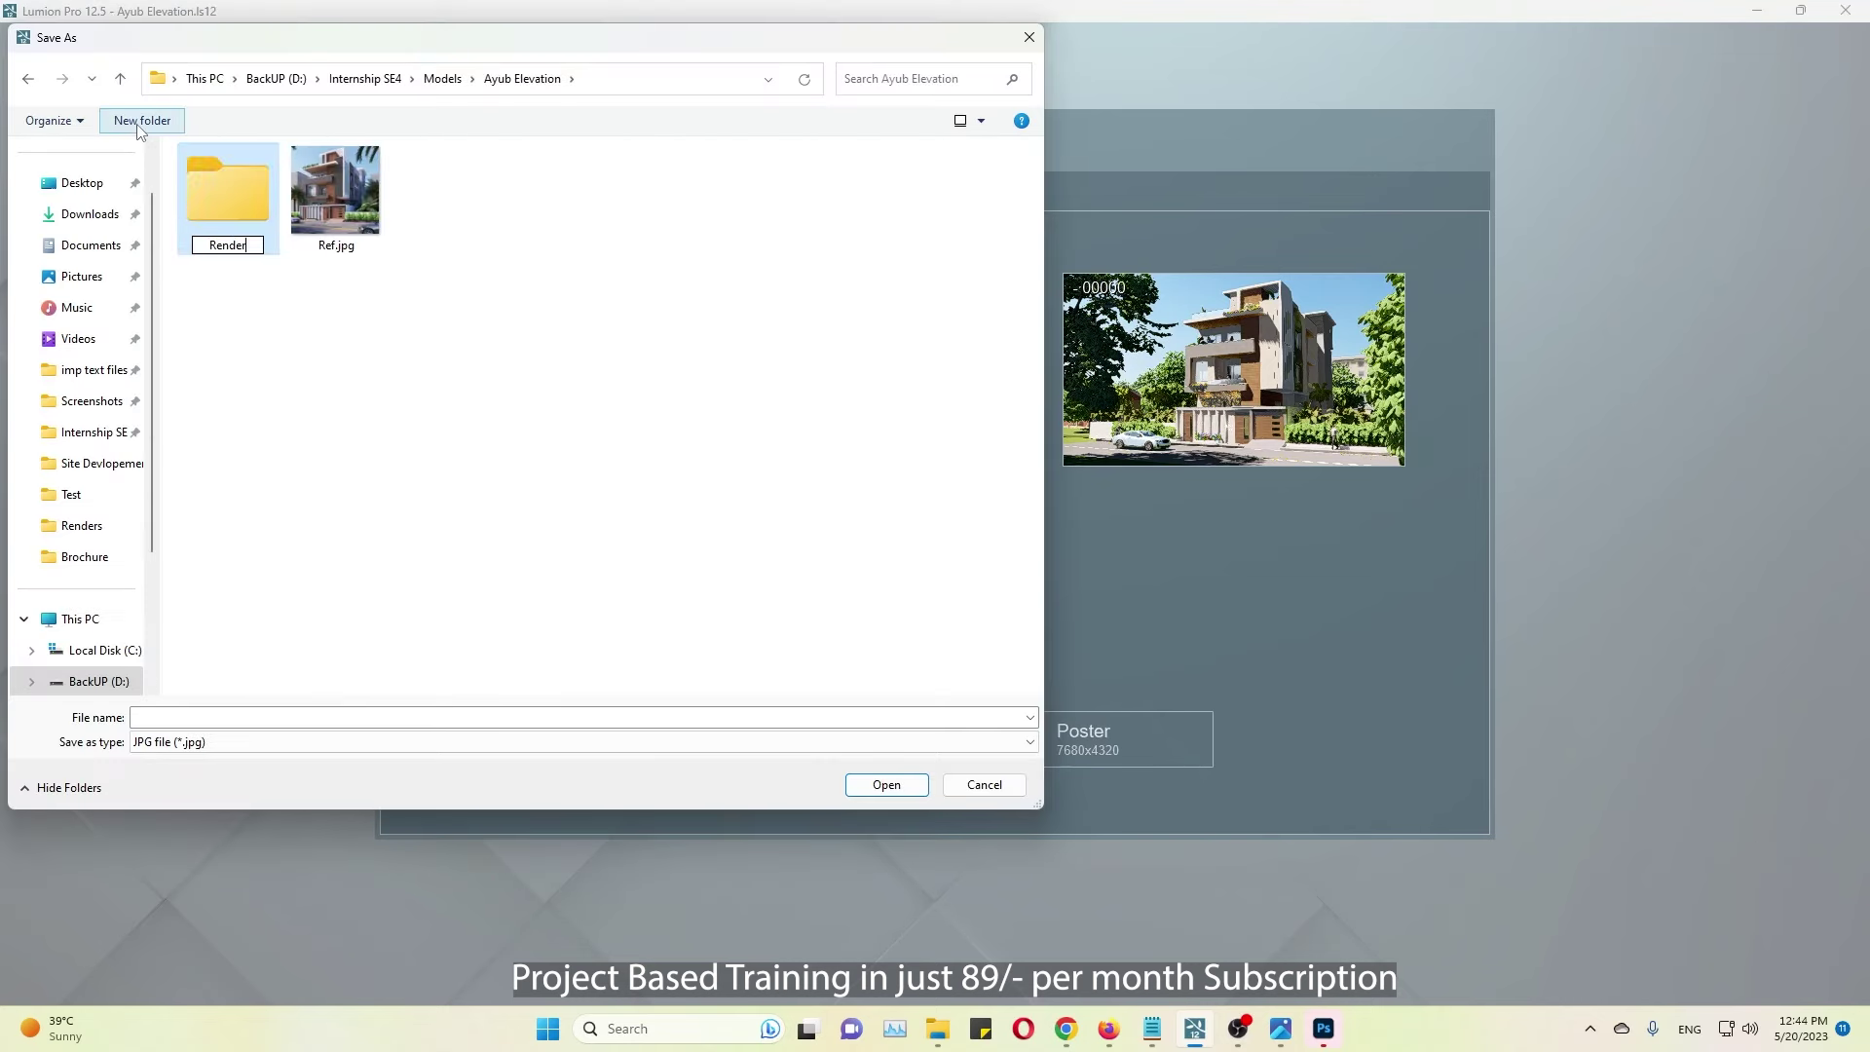
{"action": "key", "text": "Return"}
{"action": "key", "text": "Return"}
{"action": "left_click", "coordinate": [282, 716]}
Step: Render the frame at 1920x1080 as 1.jpg, then go to Photoshop's Open dialog
{"action": "key", "text": "Return"}
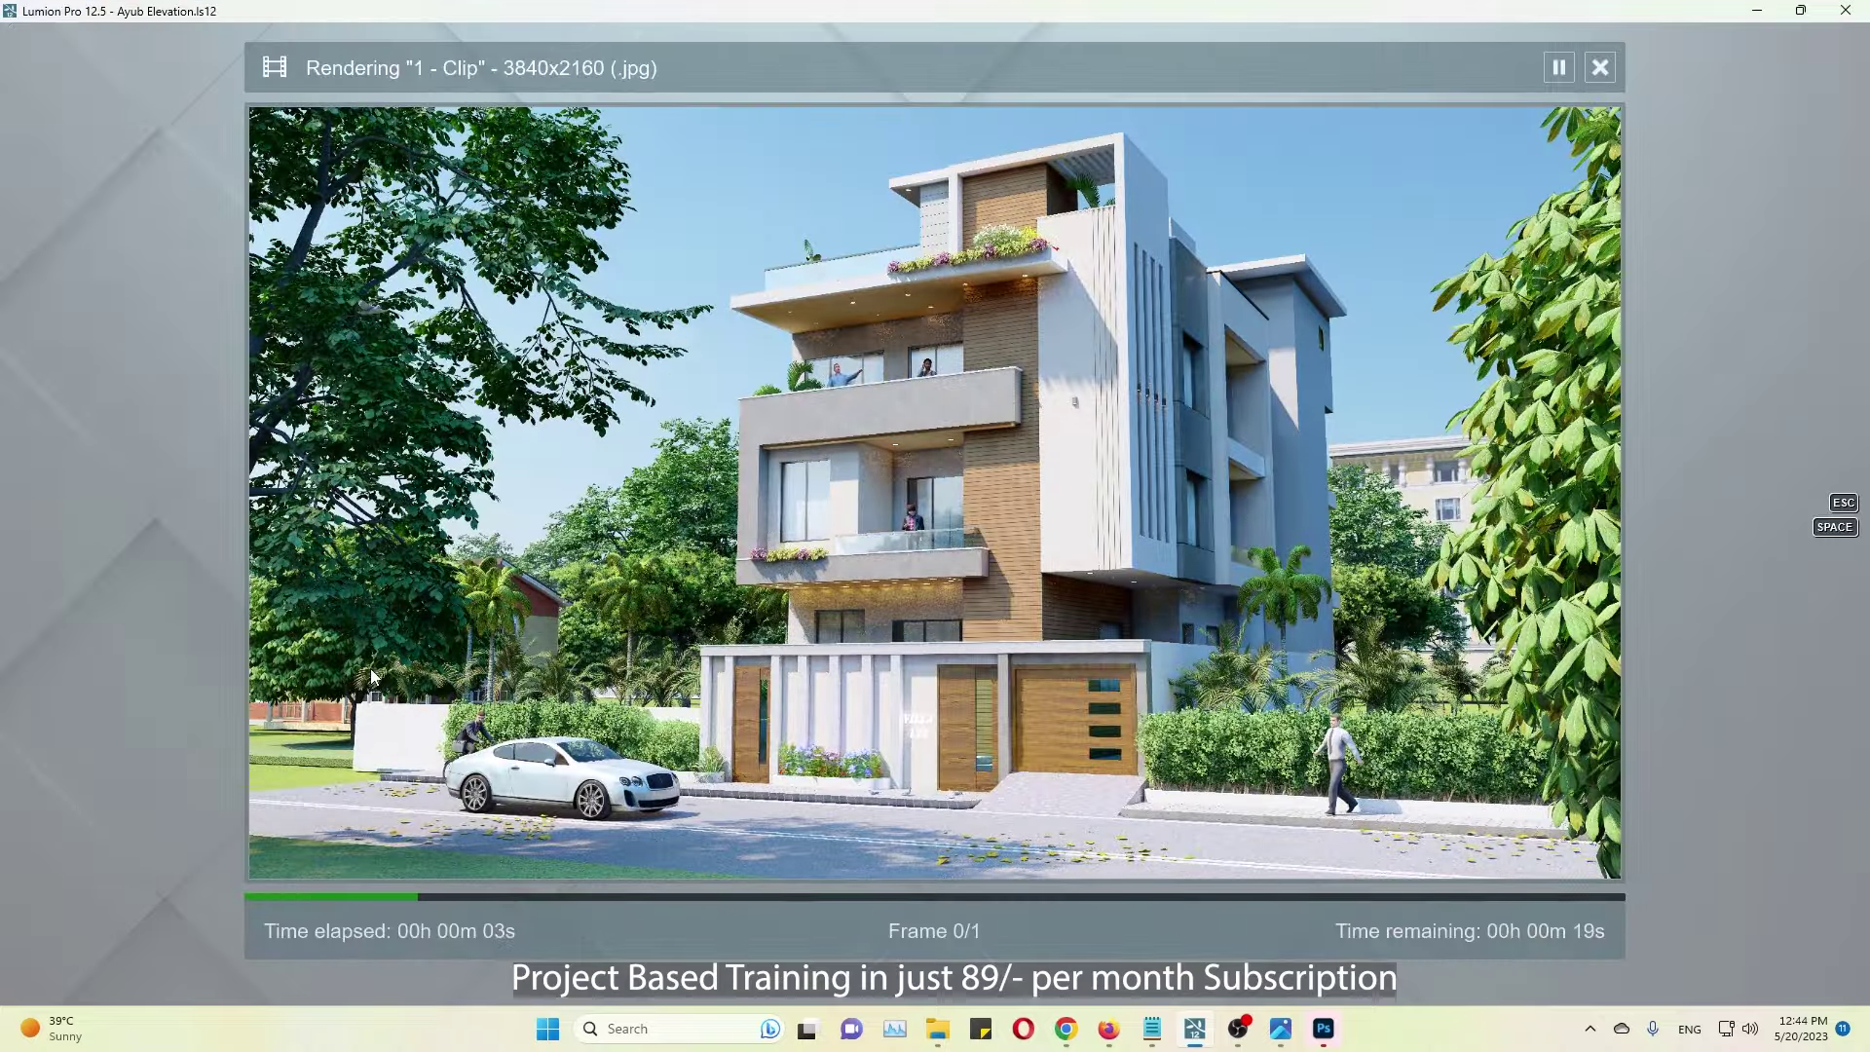
{"action": "key", "text": "Escape"}
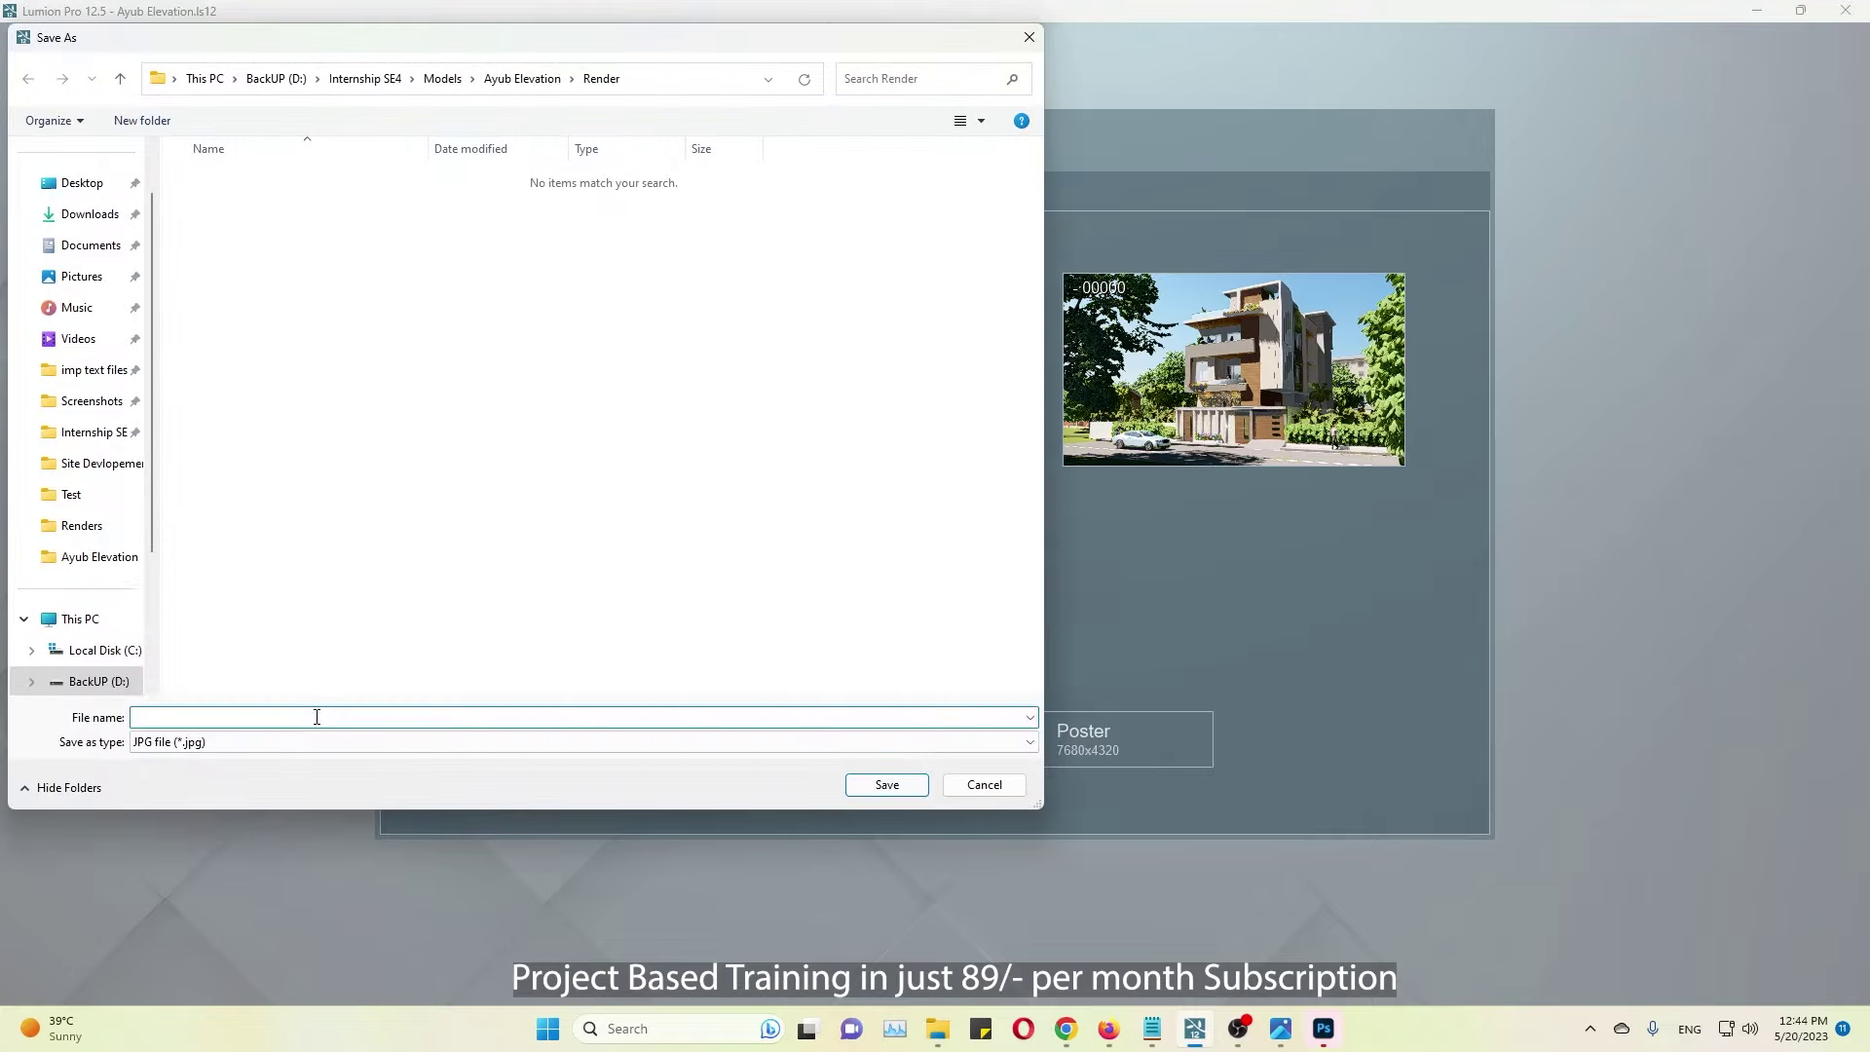
{"action": "left_click", "coordinate": [863, 789]}
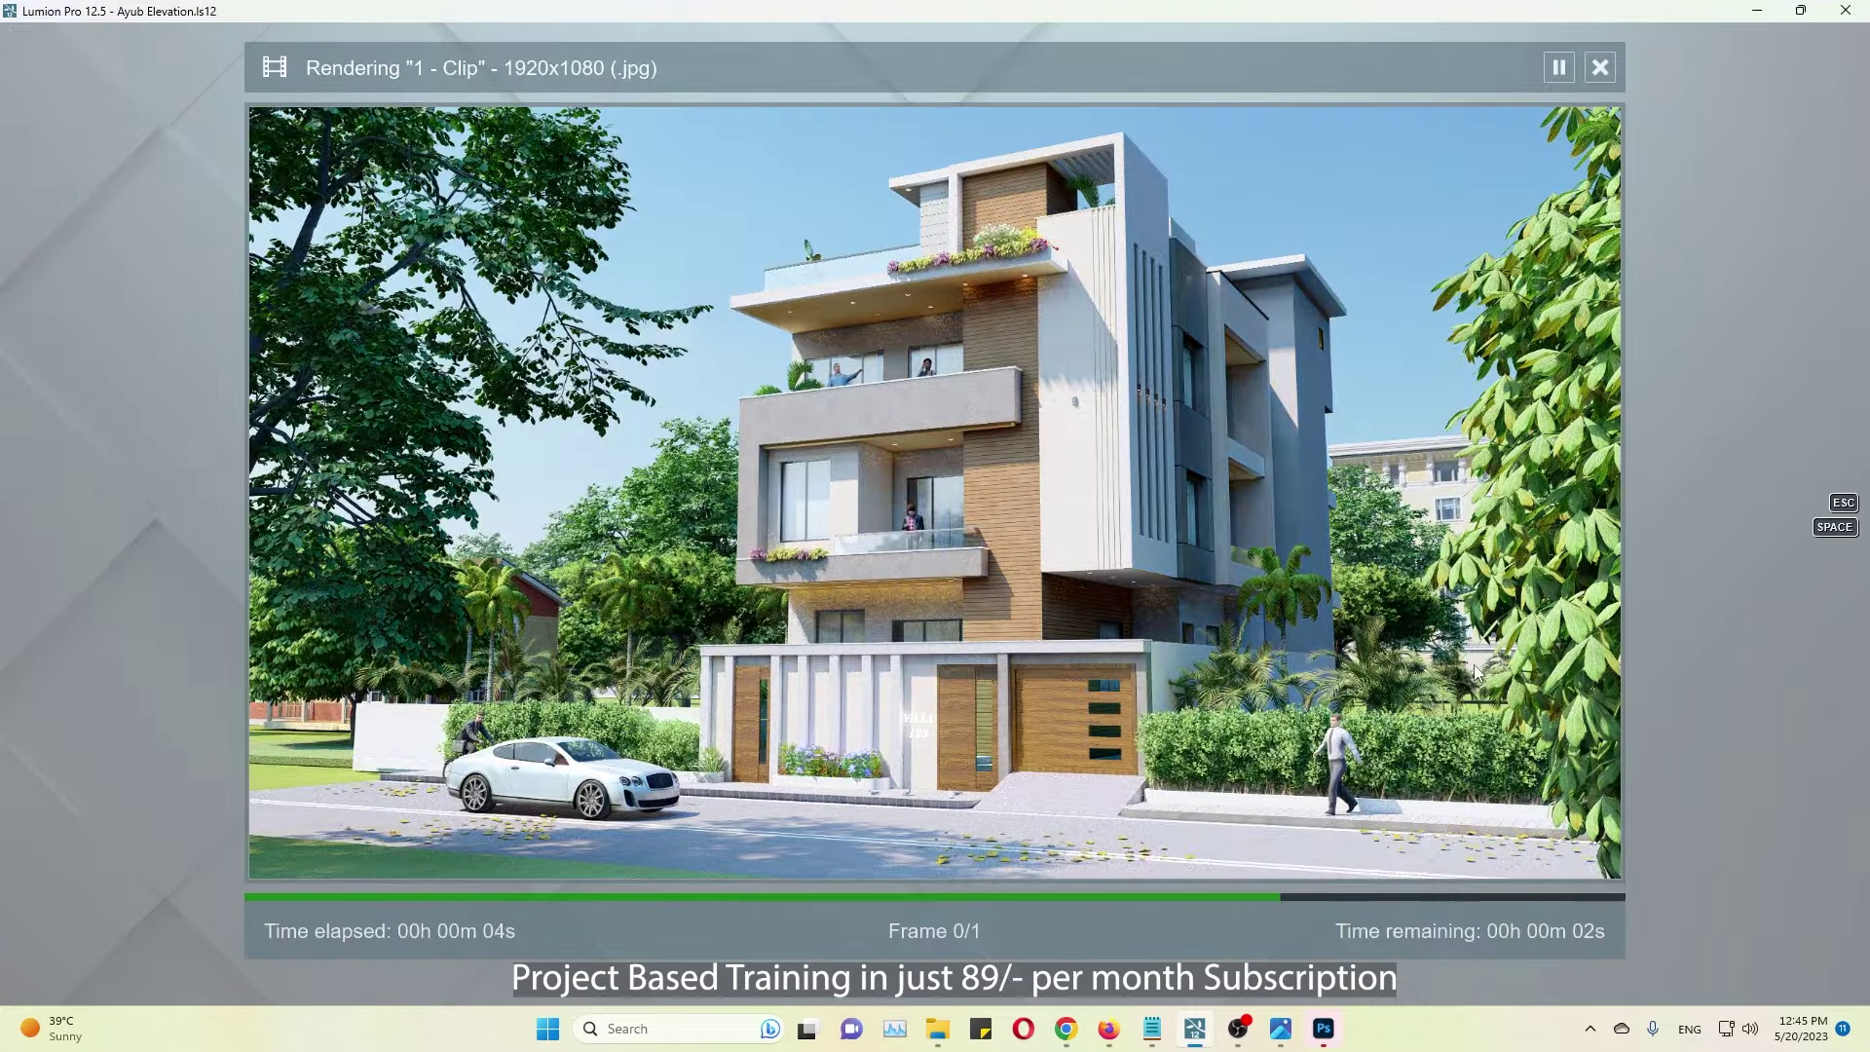
{"action": "left_click", "coordinate": [1324, 1029]}
{"action": "left_click", "coordinate": [55, 176]}
Step: Open 1.jpg, add a new layer, and fill left and right side strips with black
{"action": "left_click", "coordinate": [100, 534]}
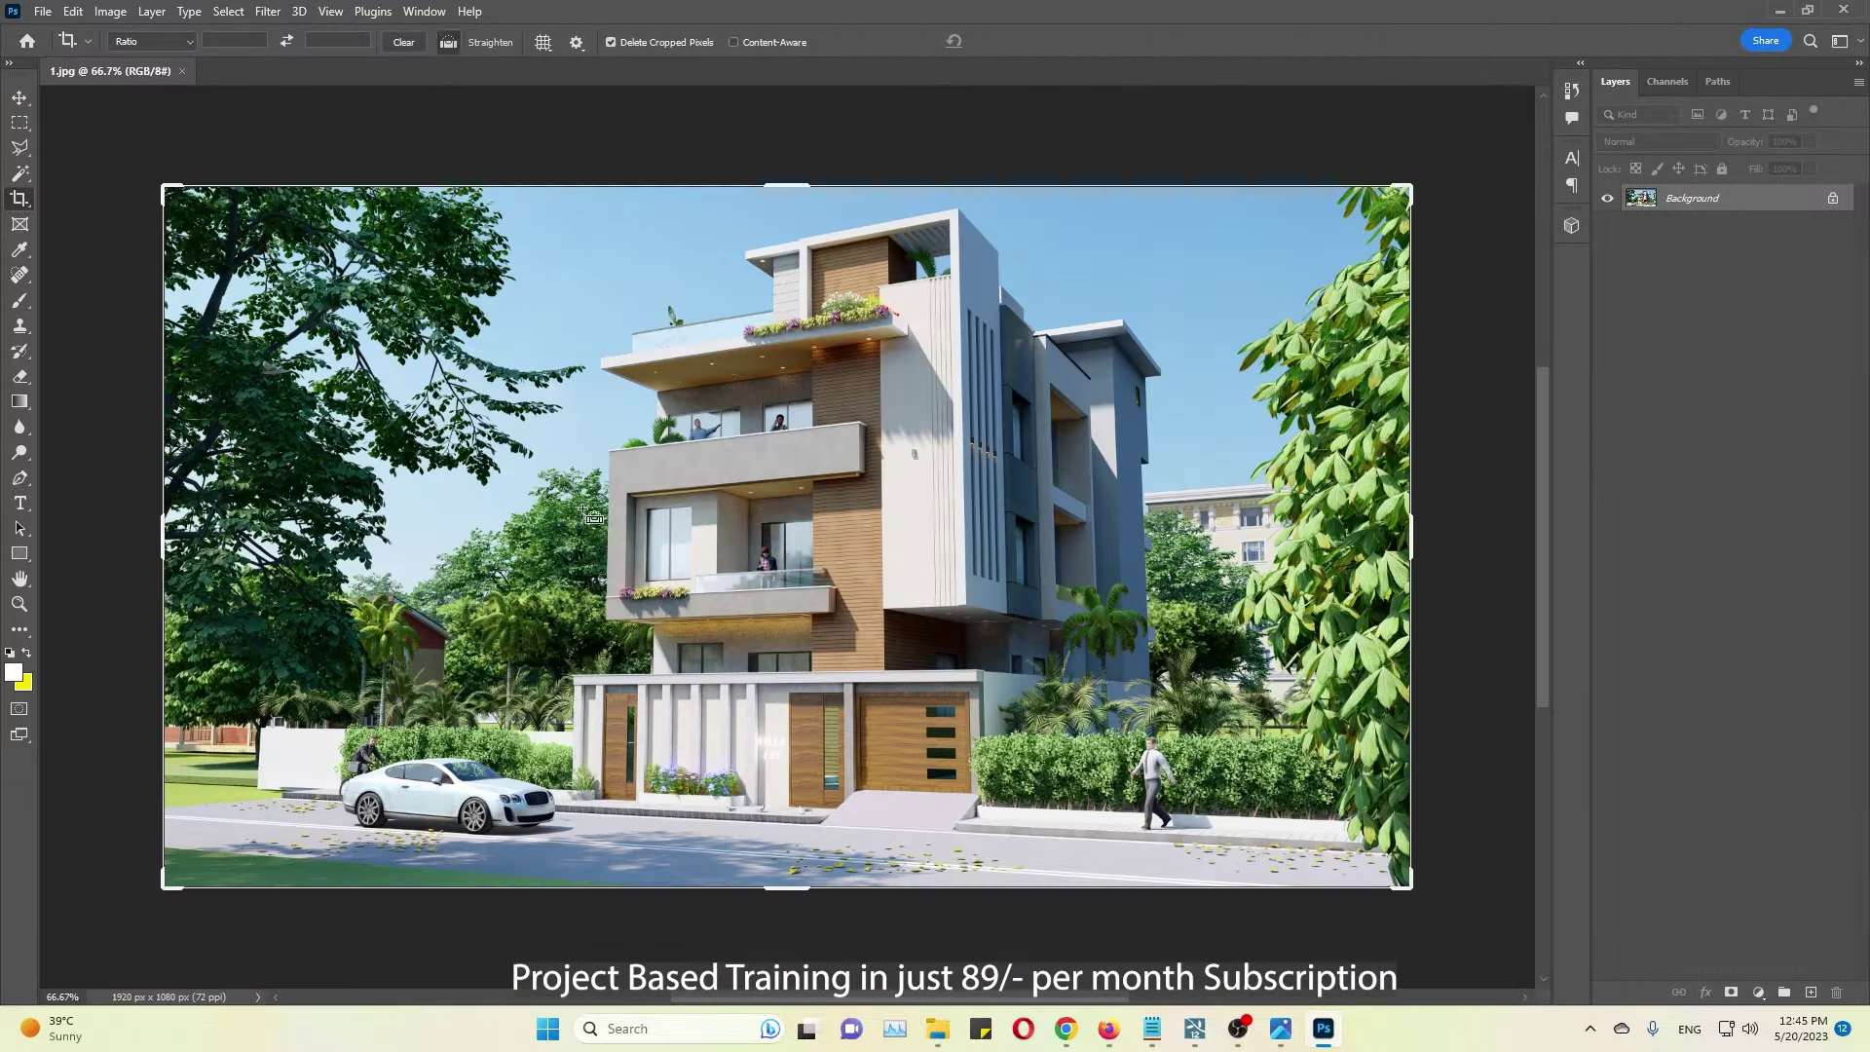
{"action": "key", "text": "ctrl+shift+alt+n"}
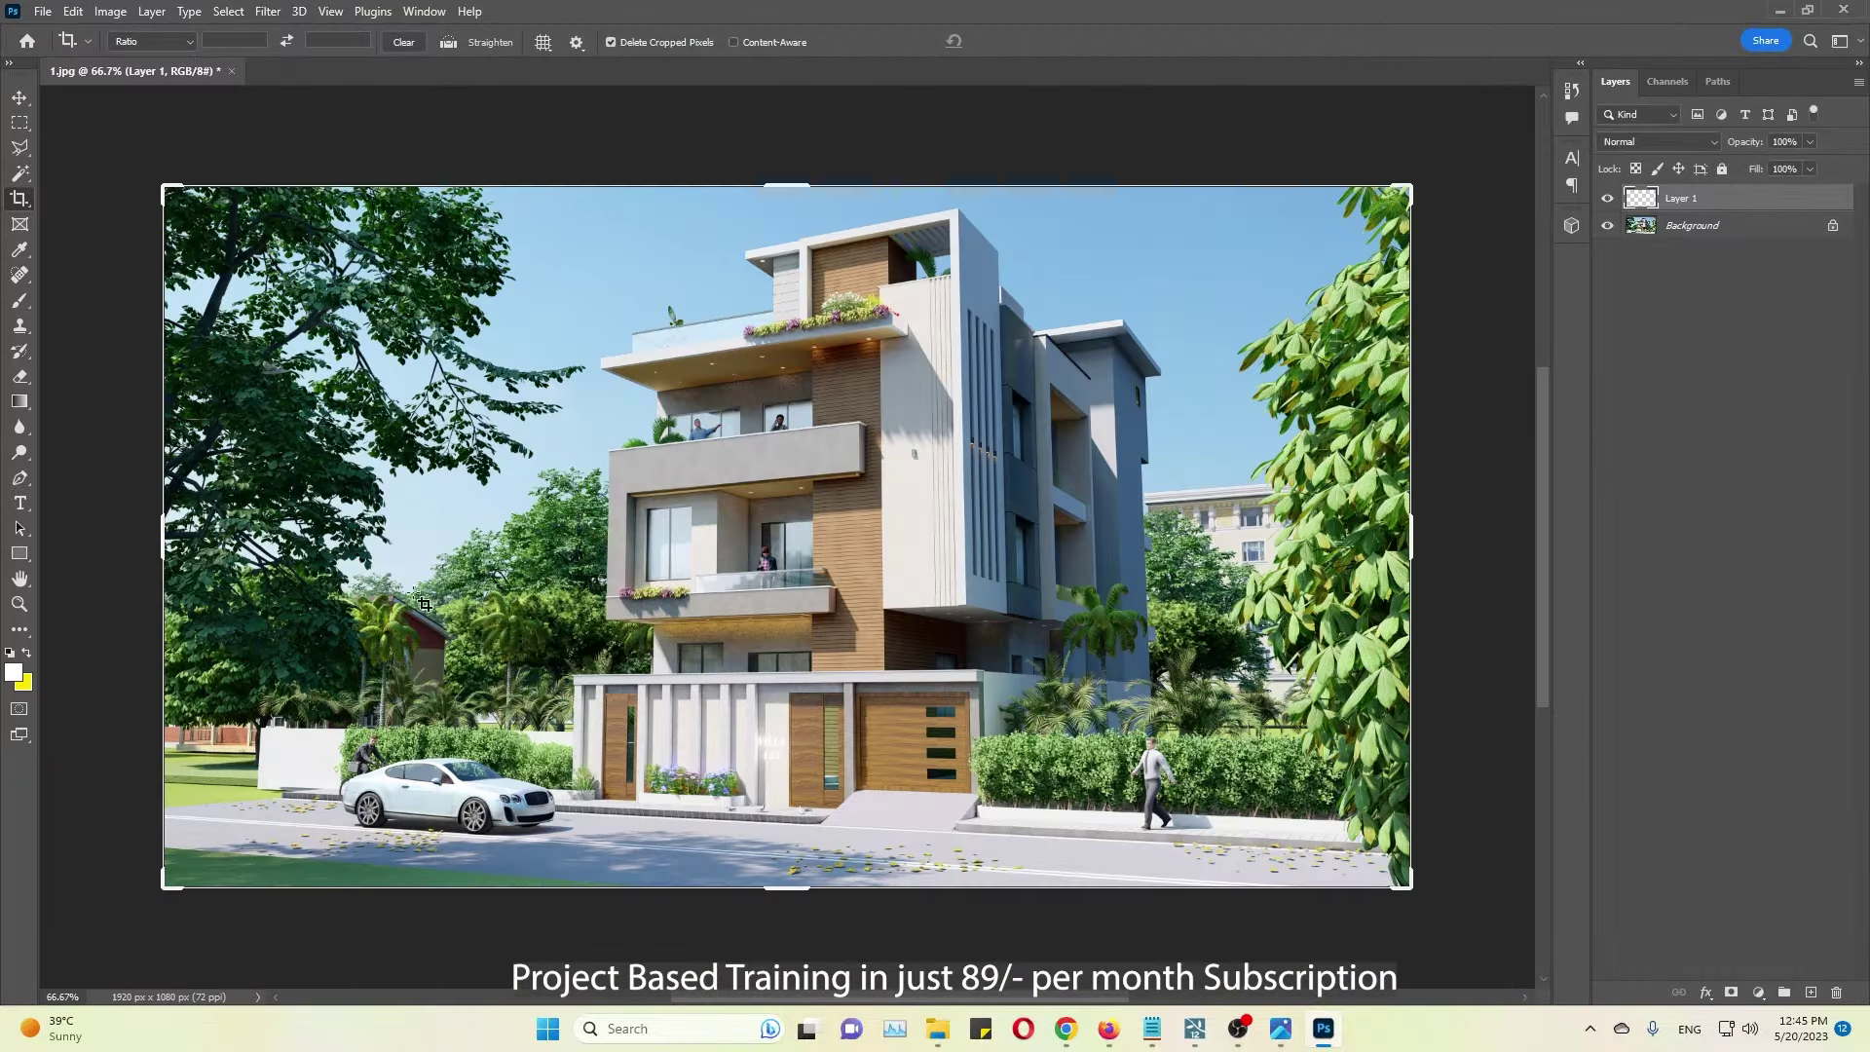
{"action": "key", "text": "Escape"}
{"action": "key", "text": "m"}
{"action": "left_click_drag", "start_coordinate": [108, 188], "coordinate": [491, 984]}
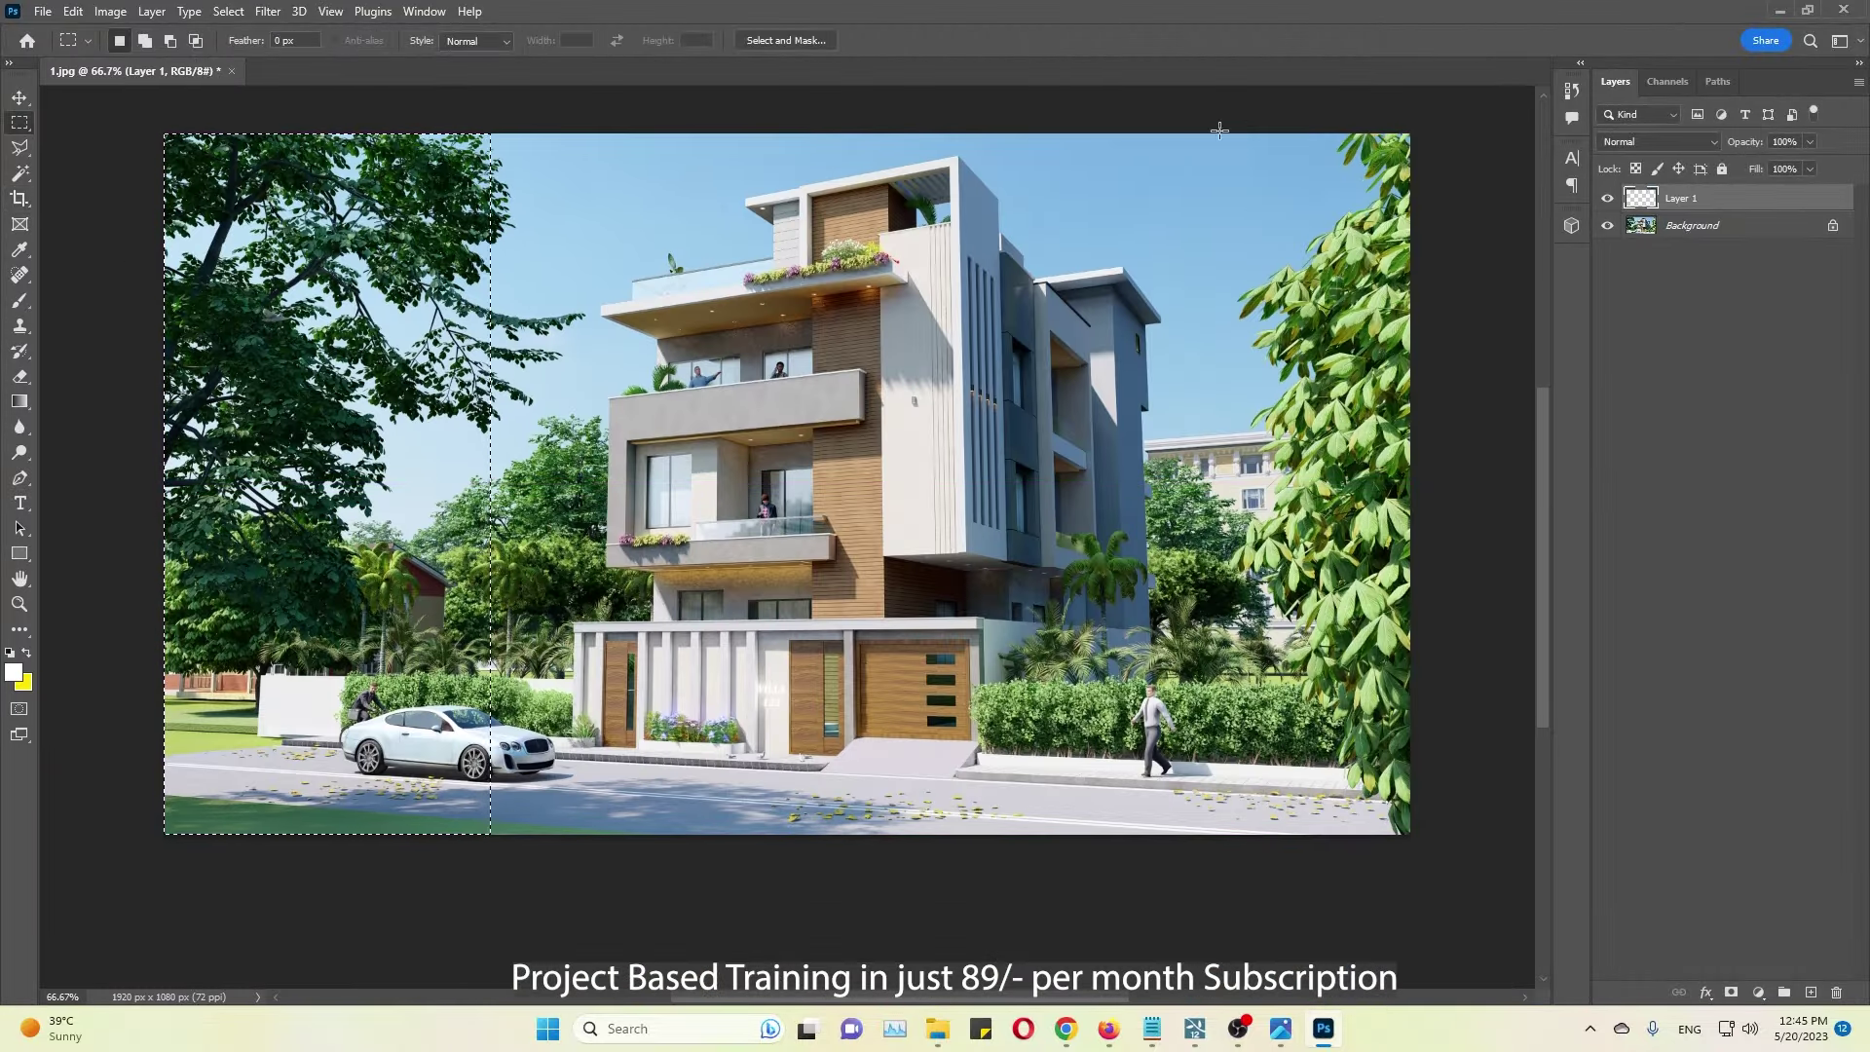
{"action": "left_click_drag", "start_coordinate": [1187, 127], "coordinate": [1345, 838], "text": "shift"}
{"action": "left_click", "coordinate": [27, 653]}
{"action": "key", "text": "d"}
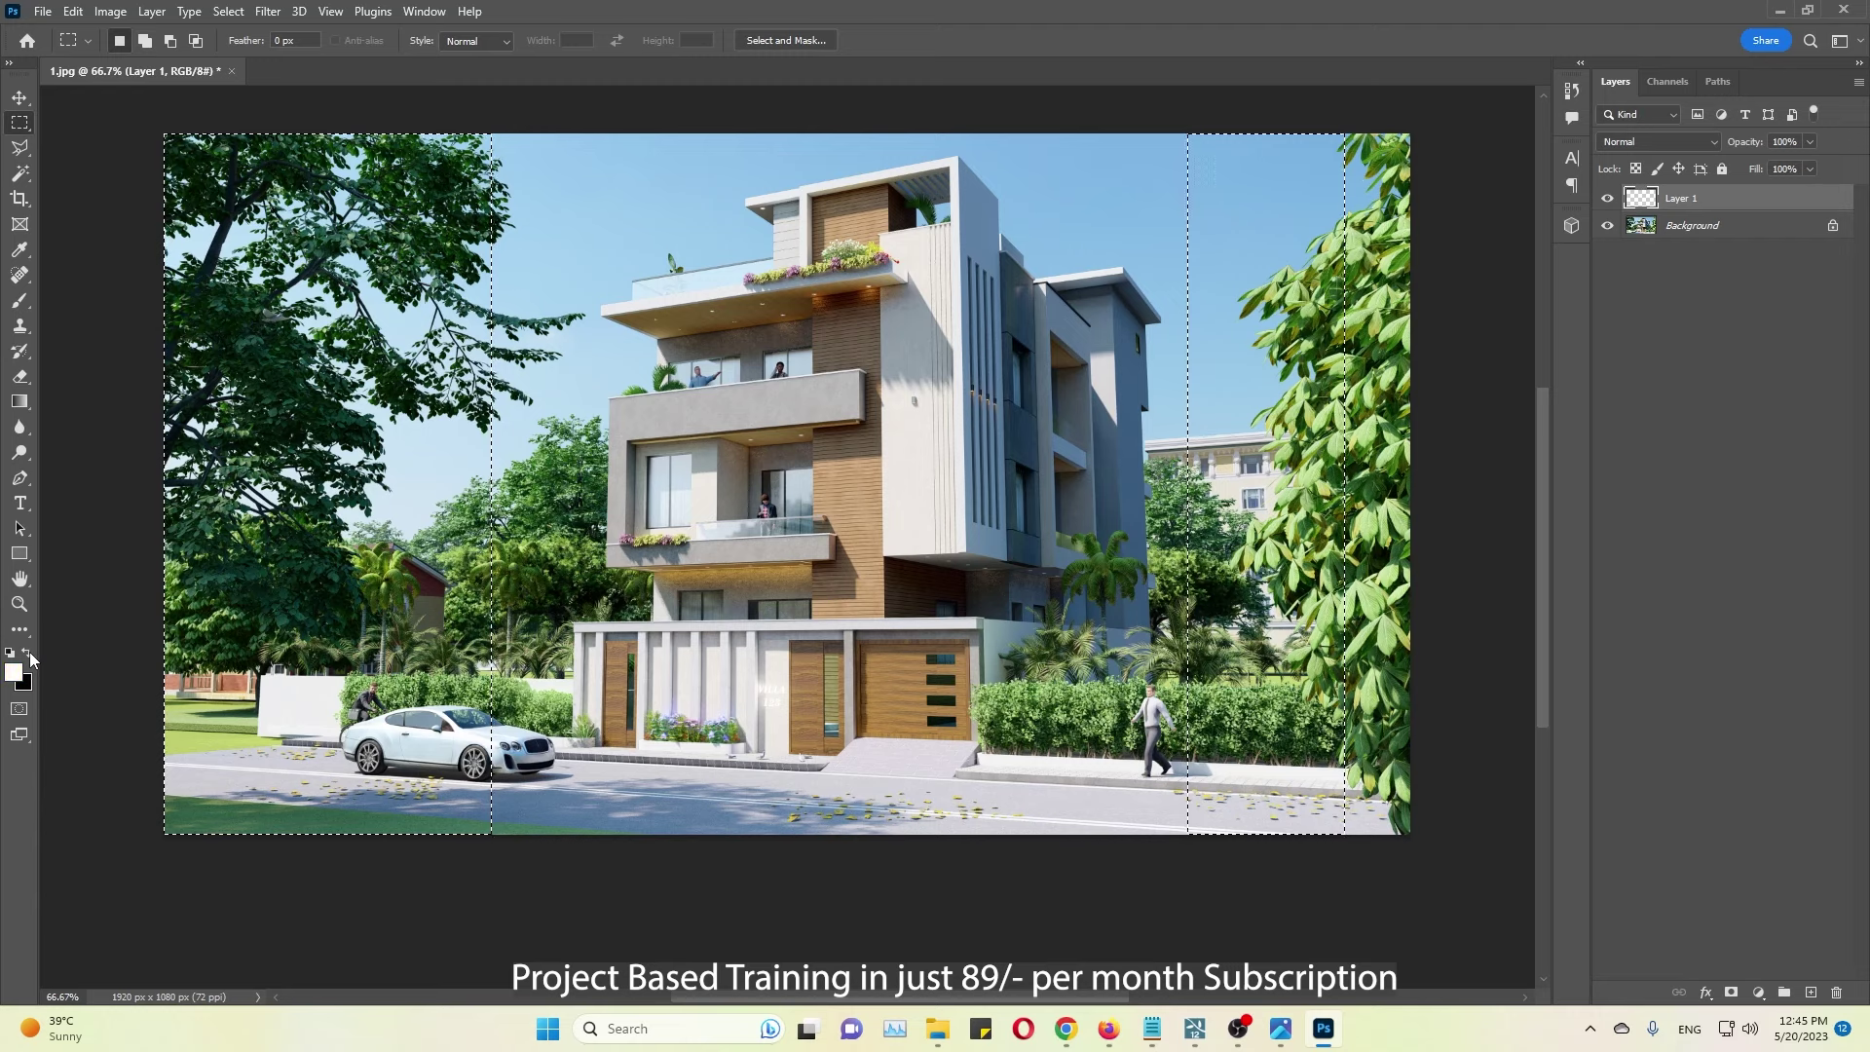
{"action": "key", "text": "ctrl+BackSpace"}
{"action": "key", "text": "ctrl+d"}
Step: Hide the Background layer and save a copy as OverlayImage.png
{"action": "scroll", "coordinate": [1308, 661], "scroll_direction": "down", "scroll_amount": 5}
{"action": "scroll", "coordinate": [927, 694], "scroll_direction": "down", "scroll_amount": 1}
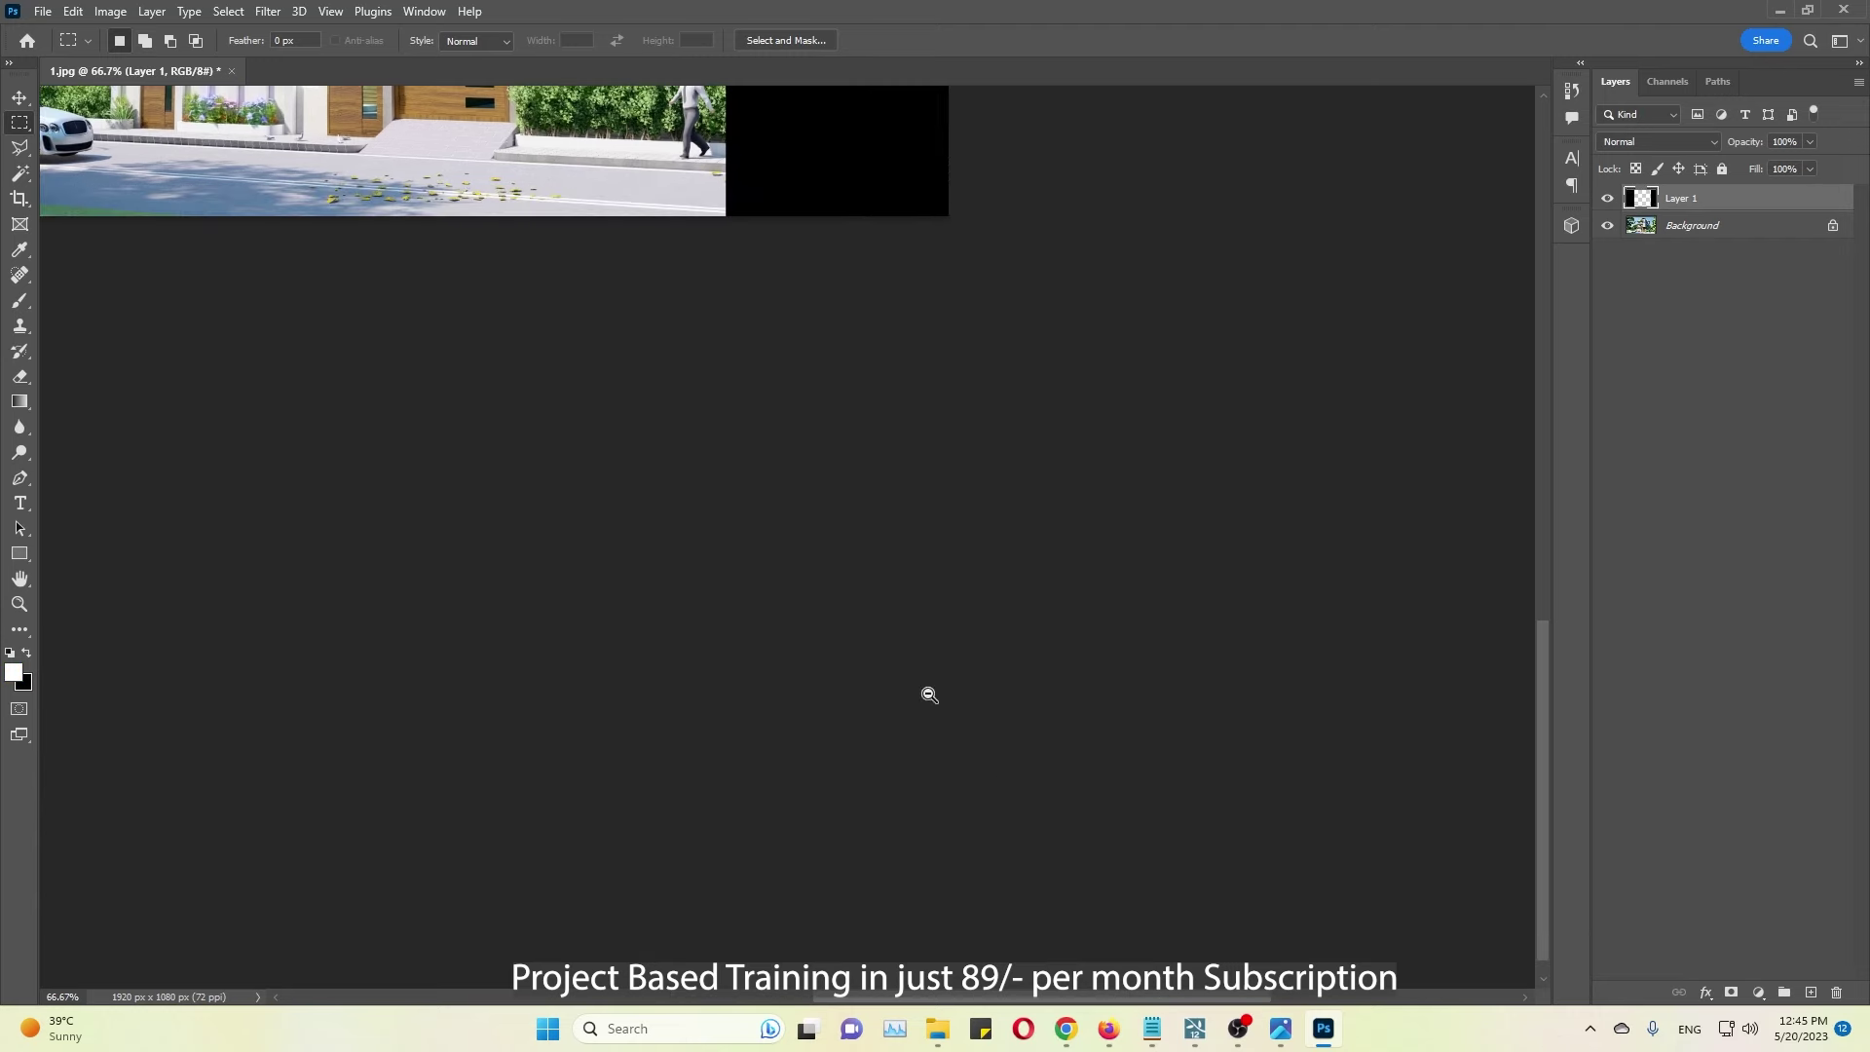
{"action": "scroll", "coordinate": [928, 693], "scroll_direction": "down", "scroll_amount": 1, "text": "alt"}
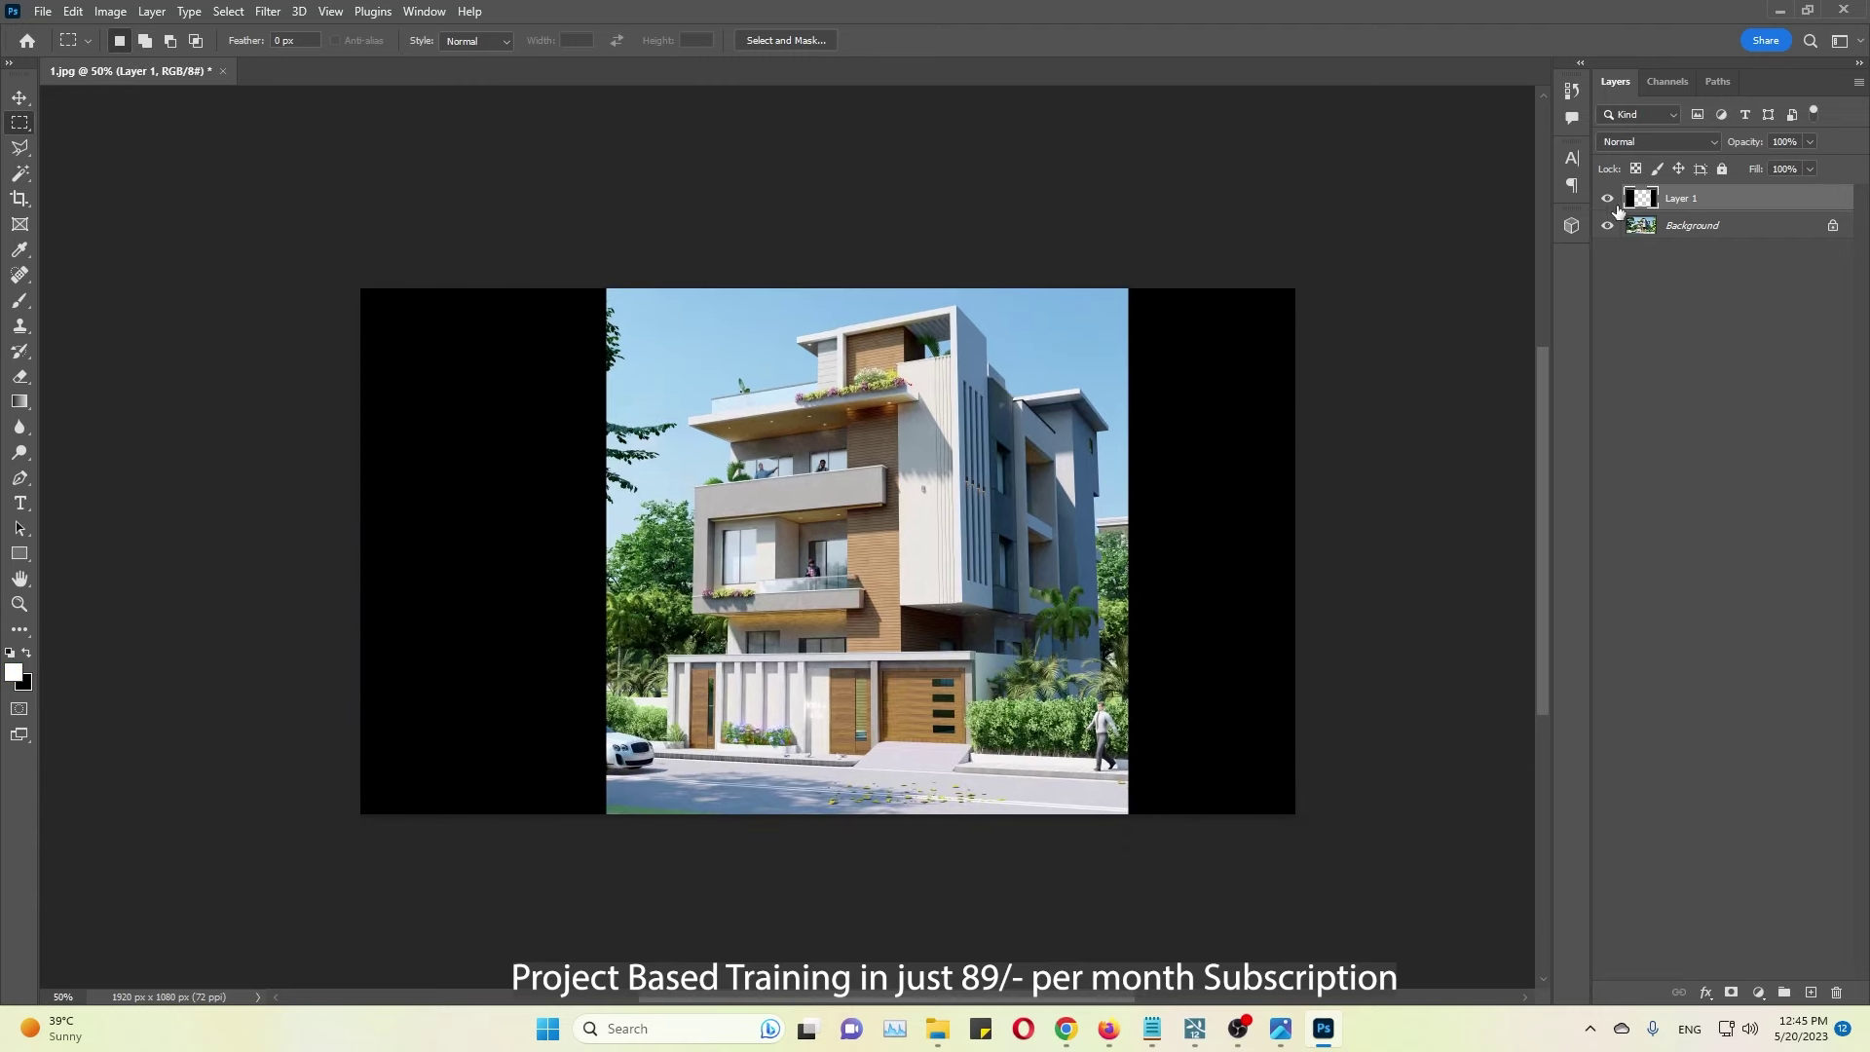
{"action": "left_click", "coordinate": [1607, 225]}
{"action": "key", "text": "ctrl+alt+s"}
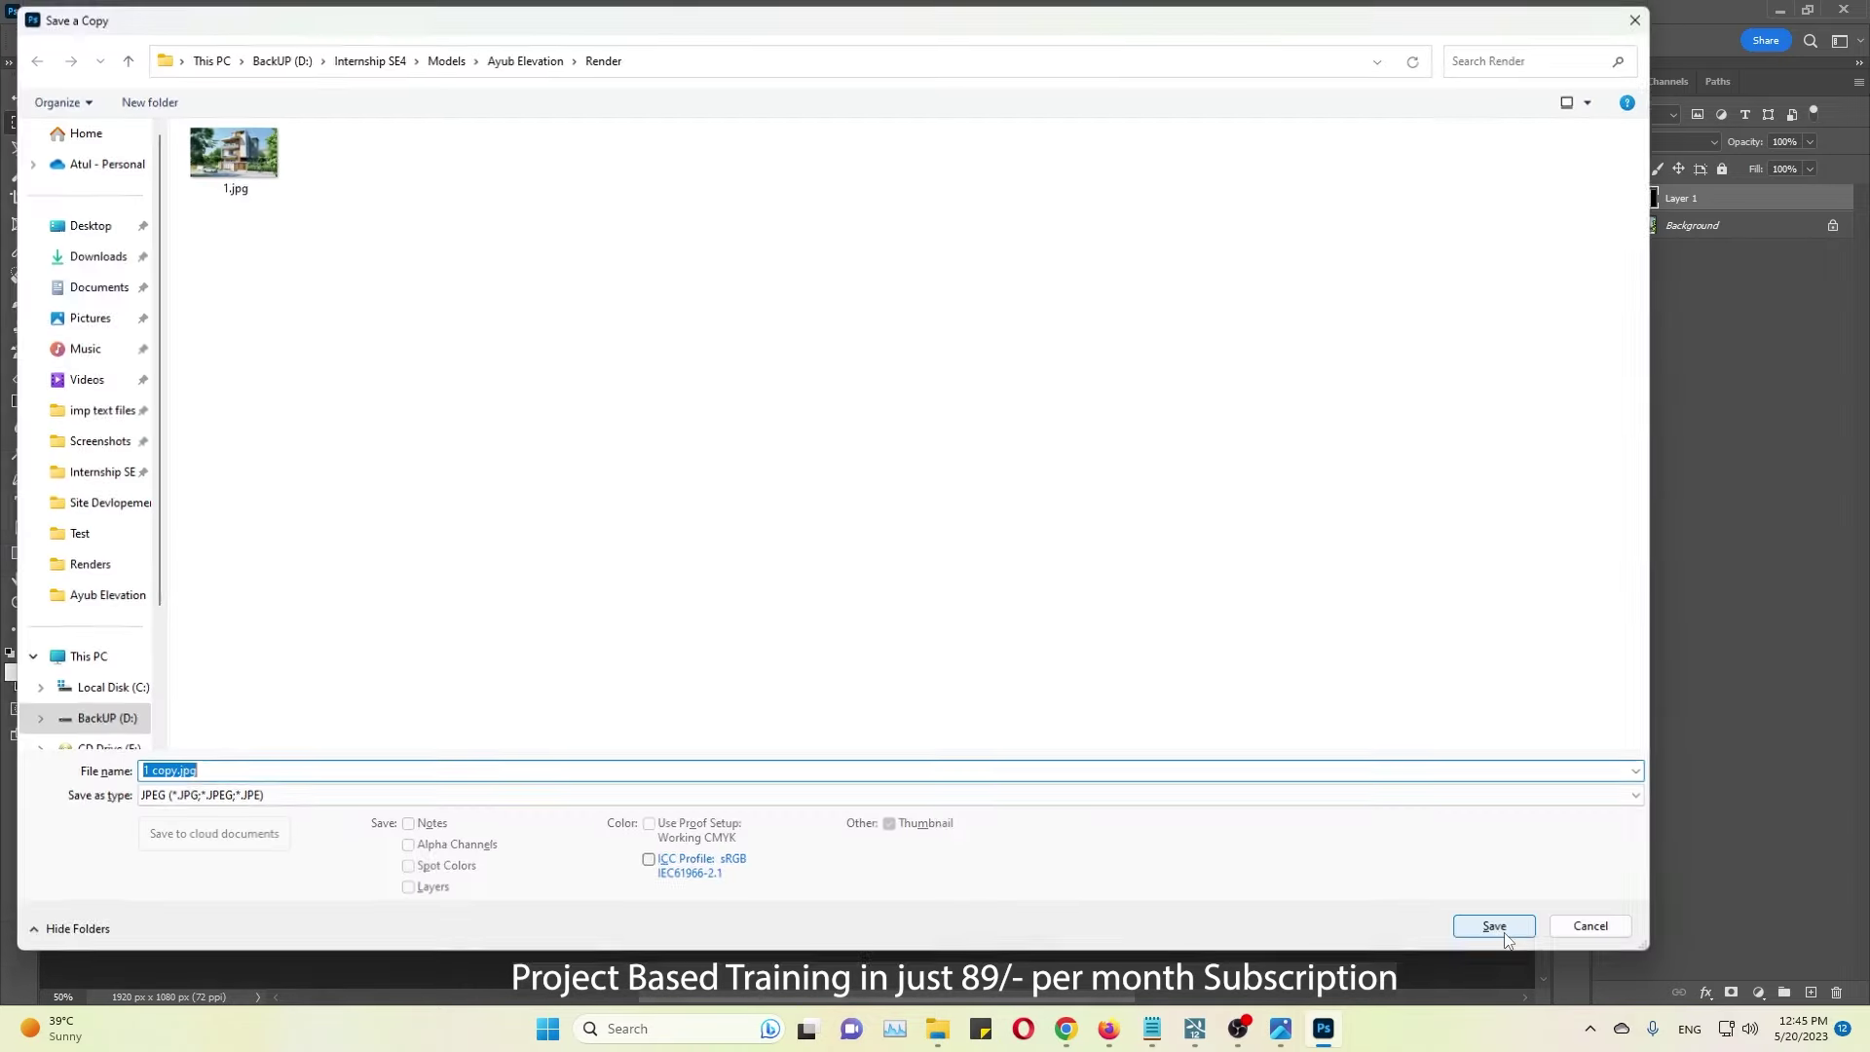
{"action": "type", "text": "OverlayImage"}
{"action": "left_click", "coordinate": [545, 798]}
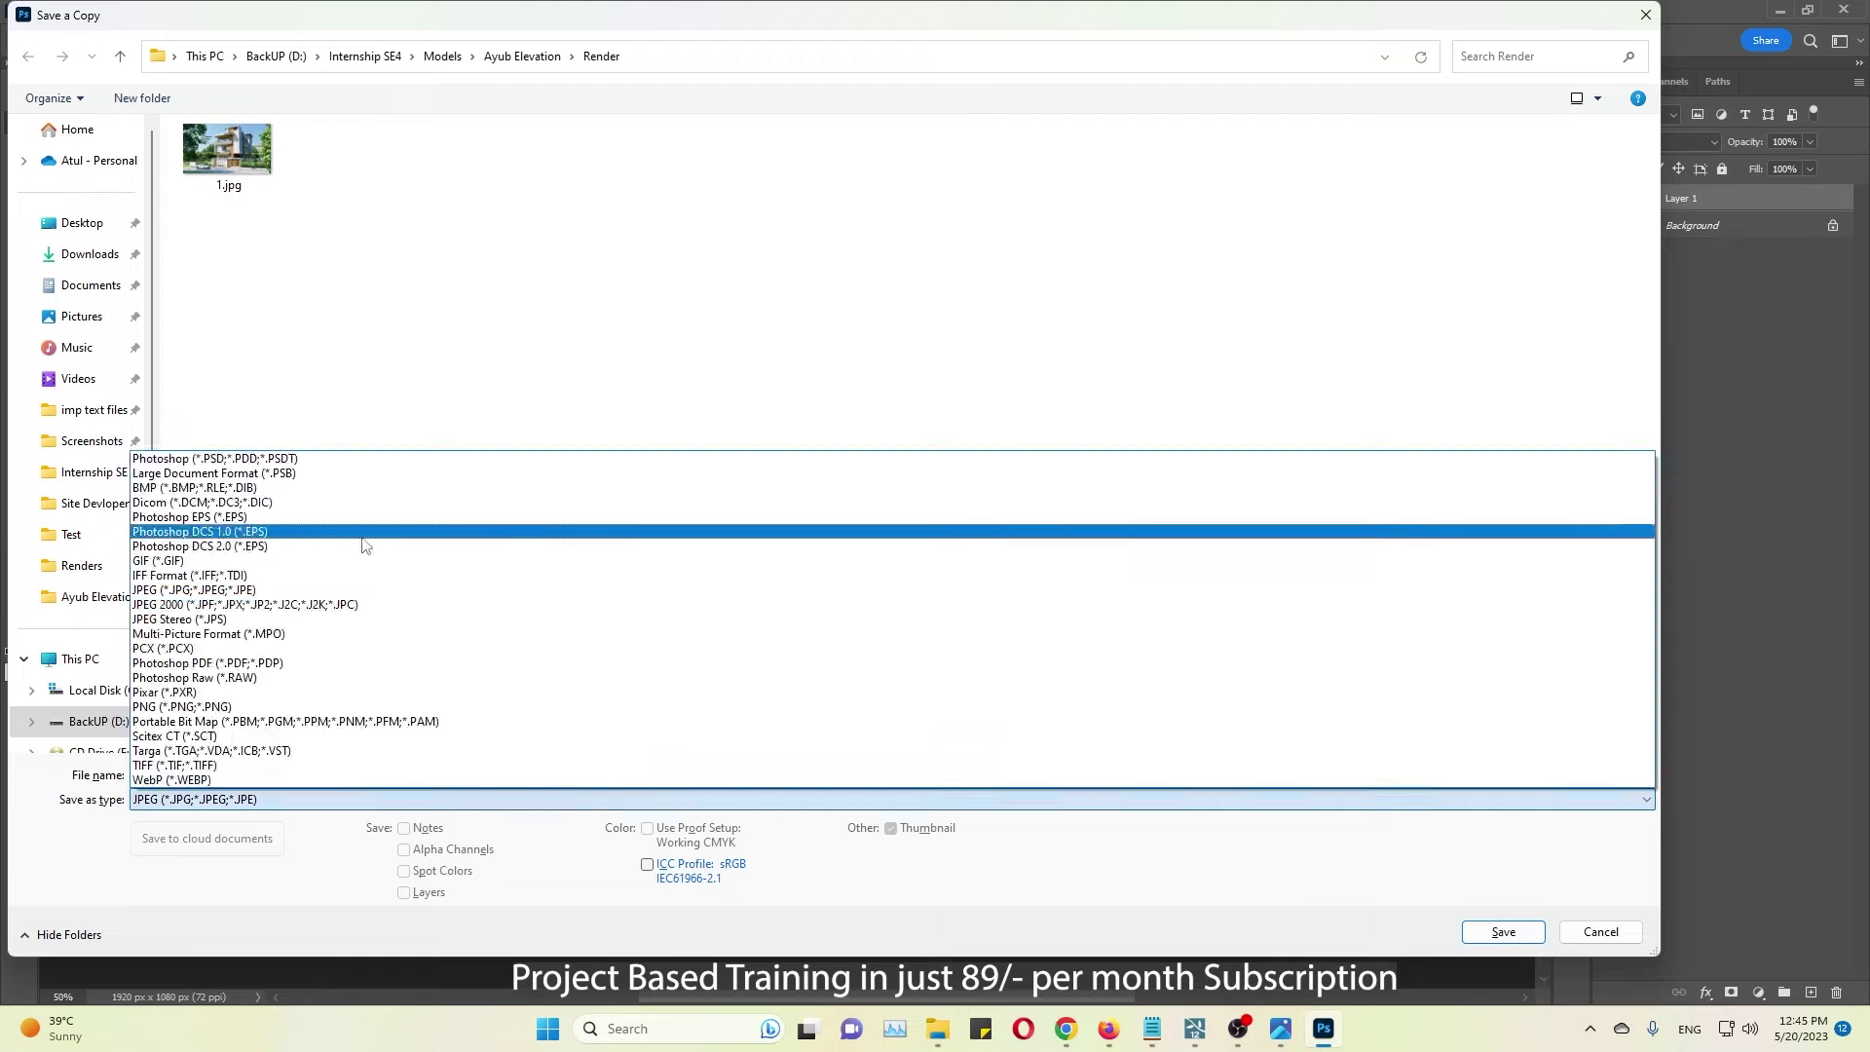
{"action": "left_click", "coordinate": [334, 708]}
{"action": "left_click", "coordinate": [1498, 920]}
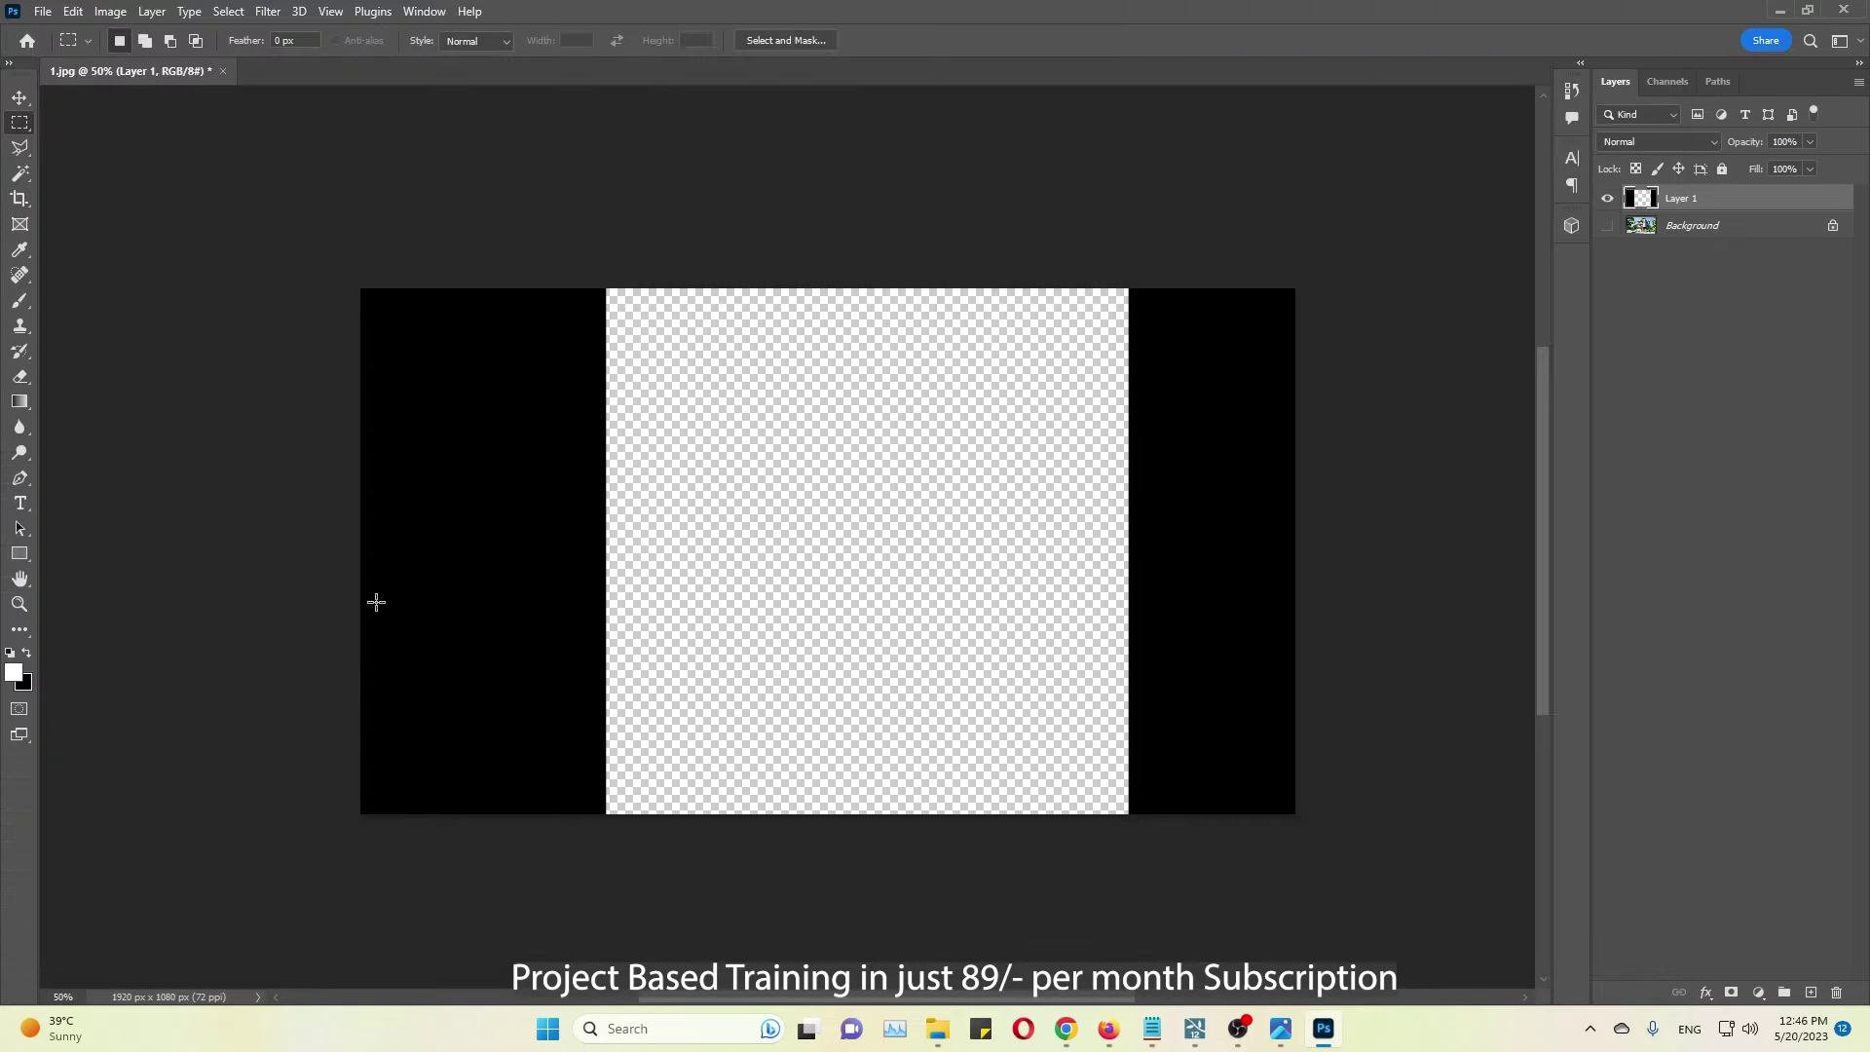
Step: Load OverlayImage.png into the Image Overlay effect so black side bars frame the view
{"action": "left_click", "coordinate": [1195, 1029]}
{"action": "left_click", "coordinate": [59, 292]}
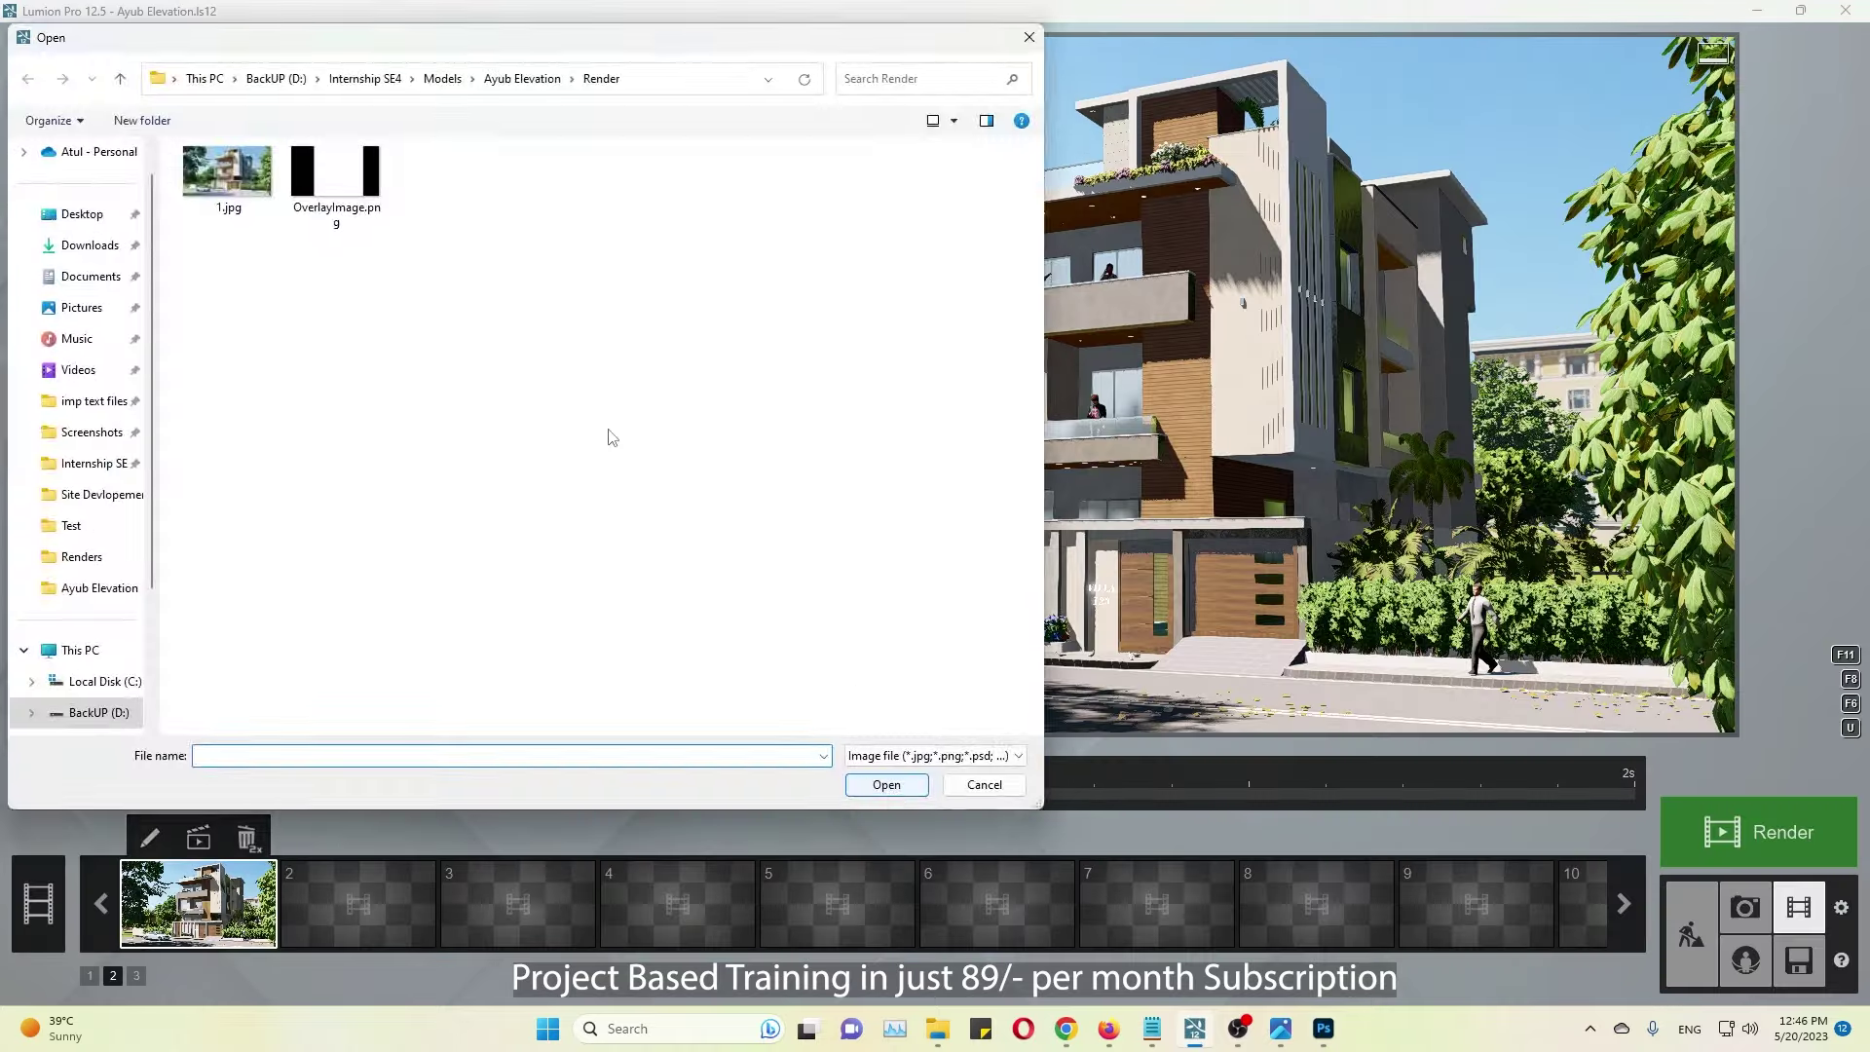
{"action": "left_click", "coordinate": [1159, 487]}
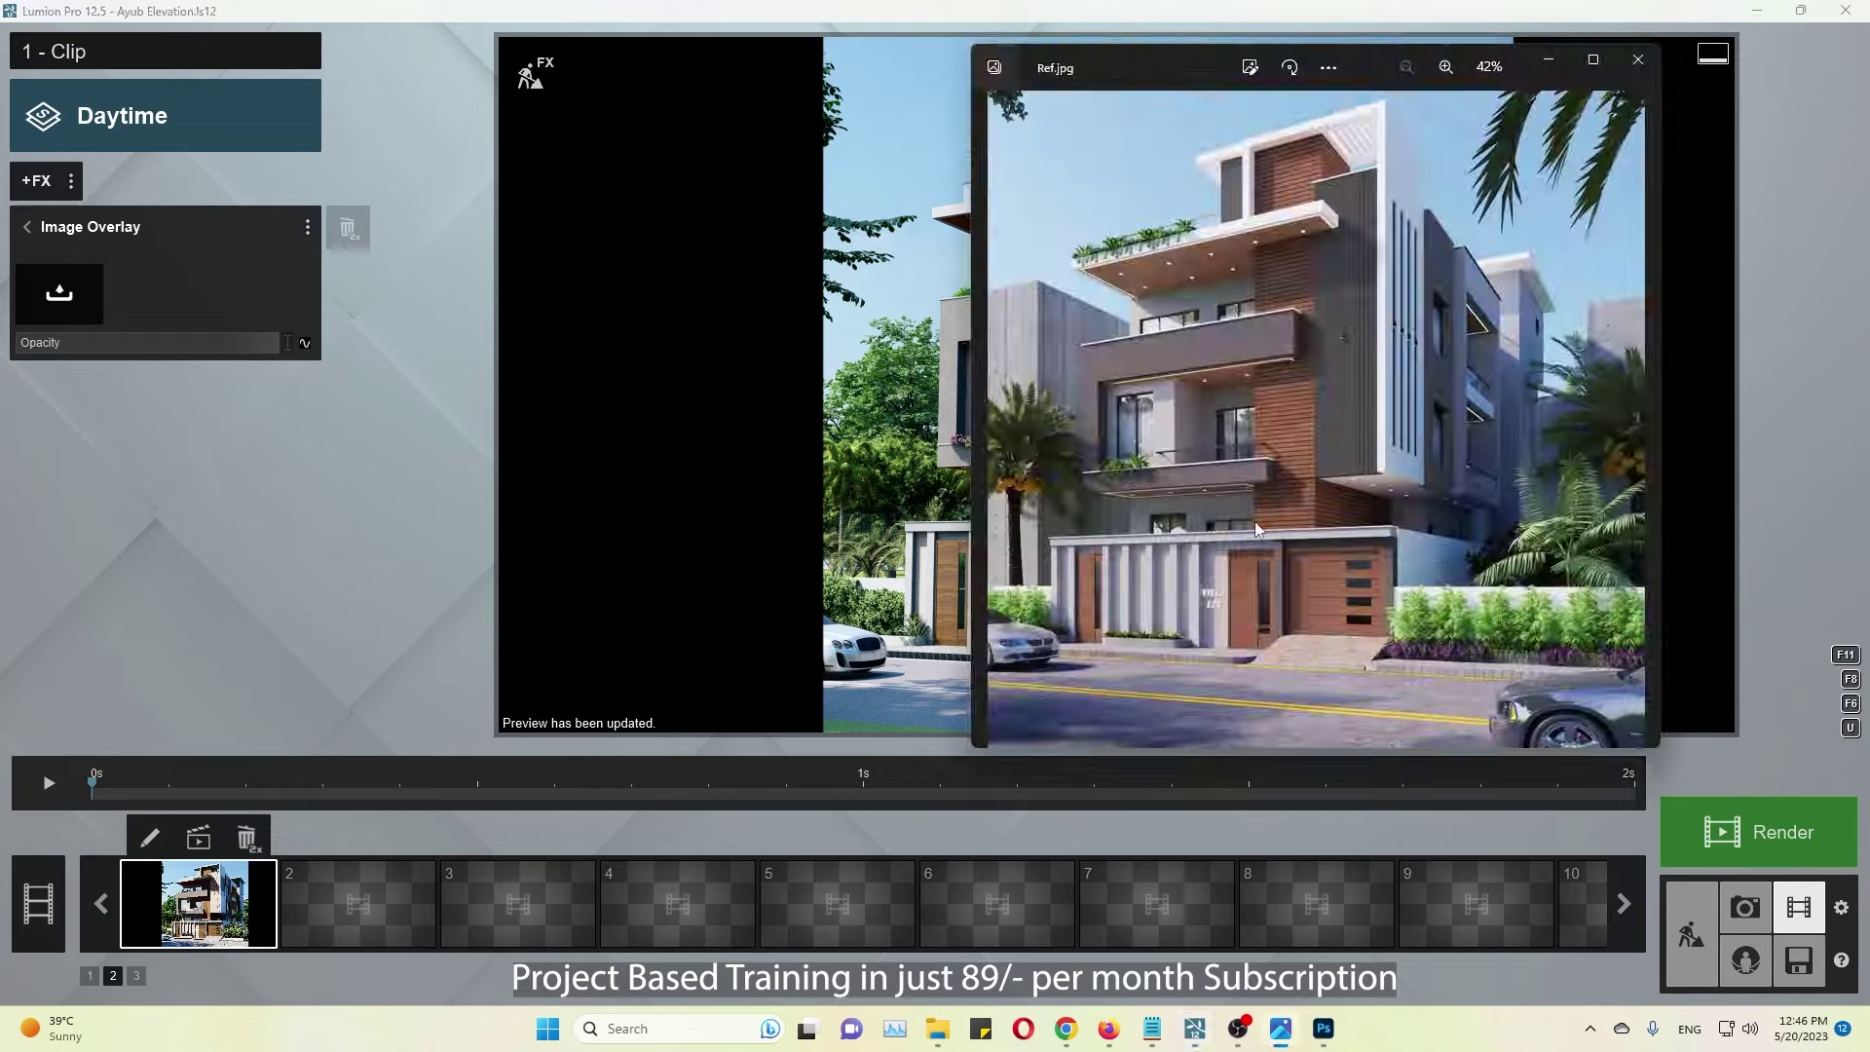
Step: Add the Architectural 2-Point Perspective effect to the villa clip
{"action": "left_click", "coordinate": [36, 180]}
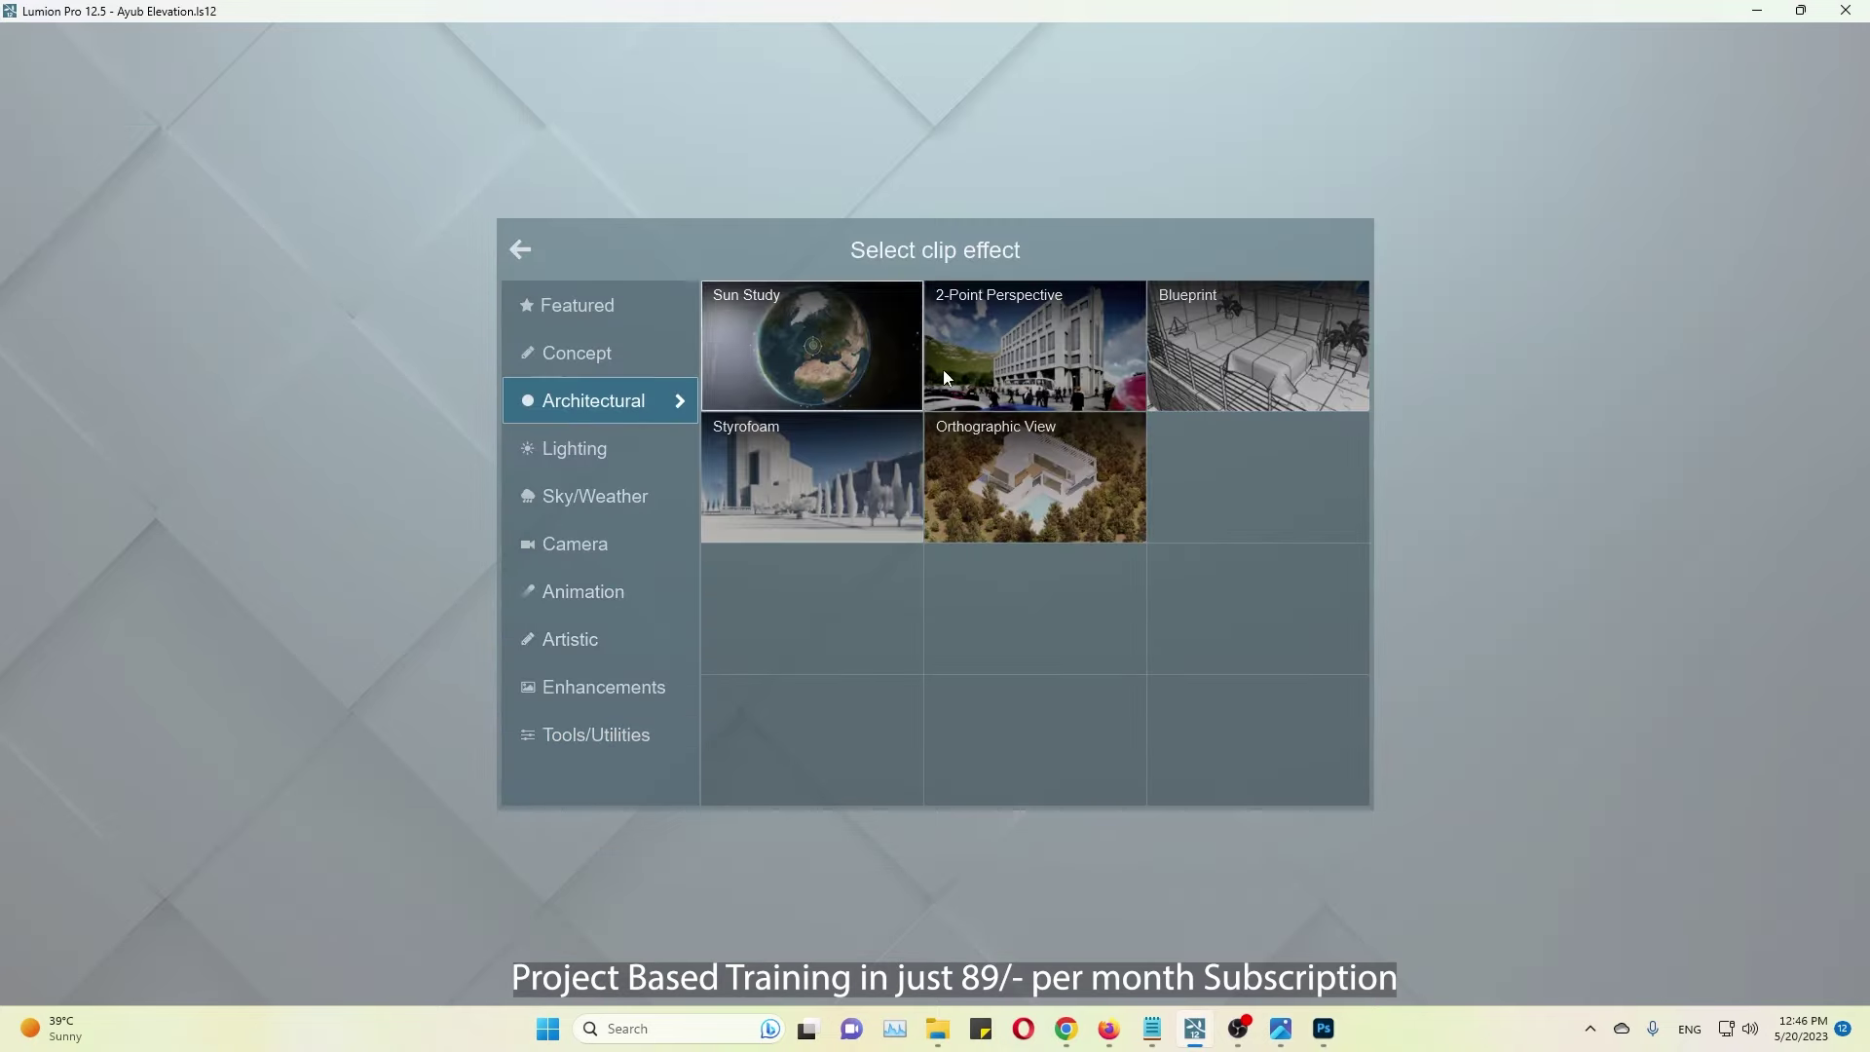
{"action": "left_click", "coordinate": [944, 371]}
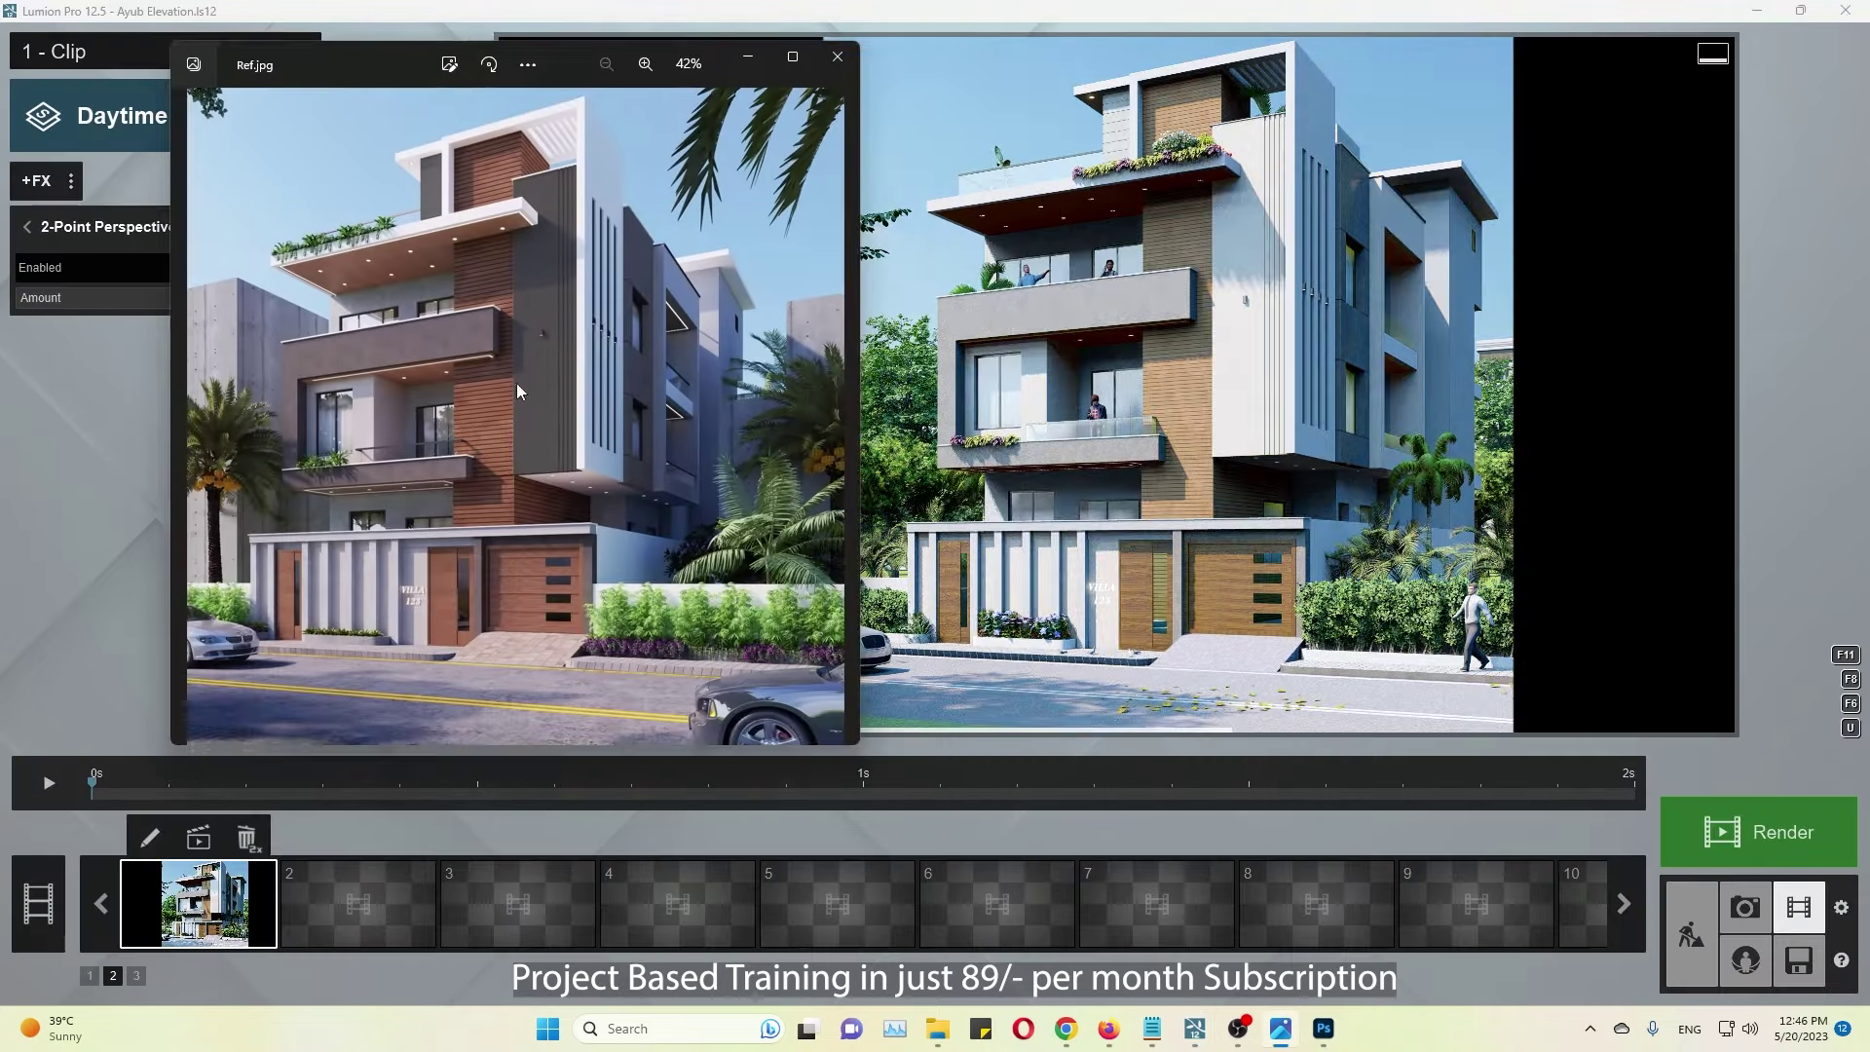
{"action": "left_click", "coordinate": [1229, 473]}
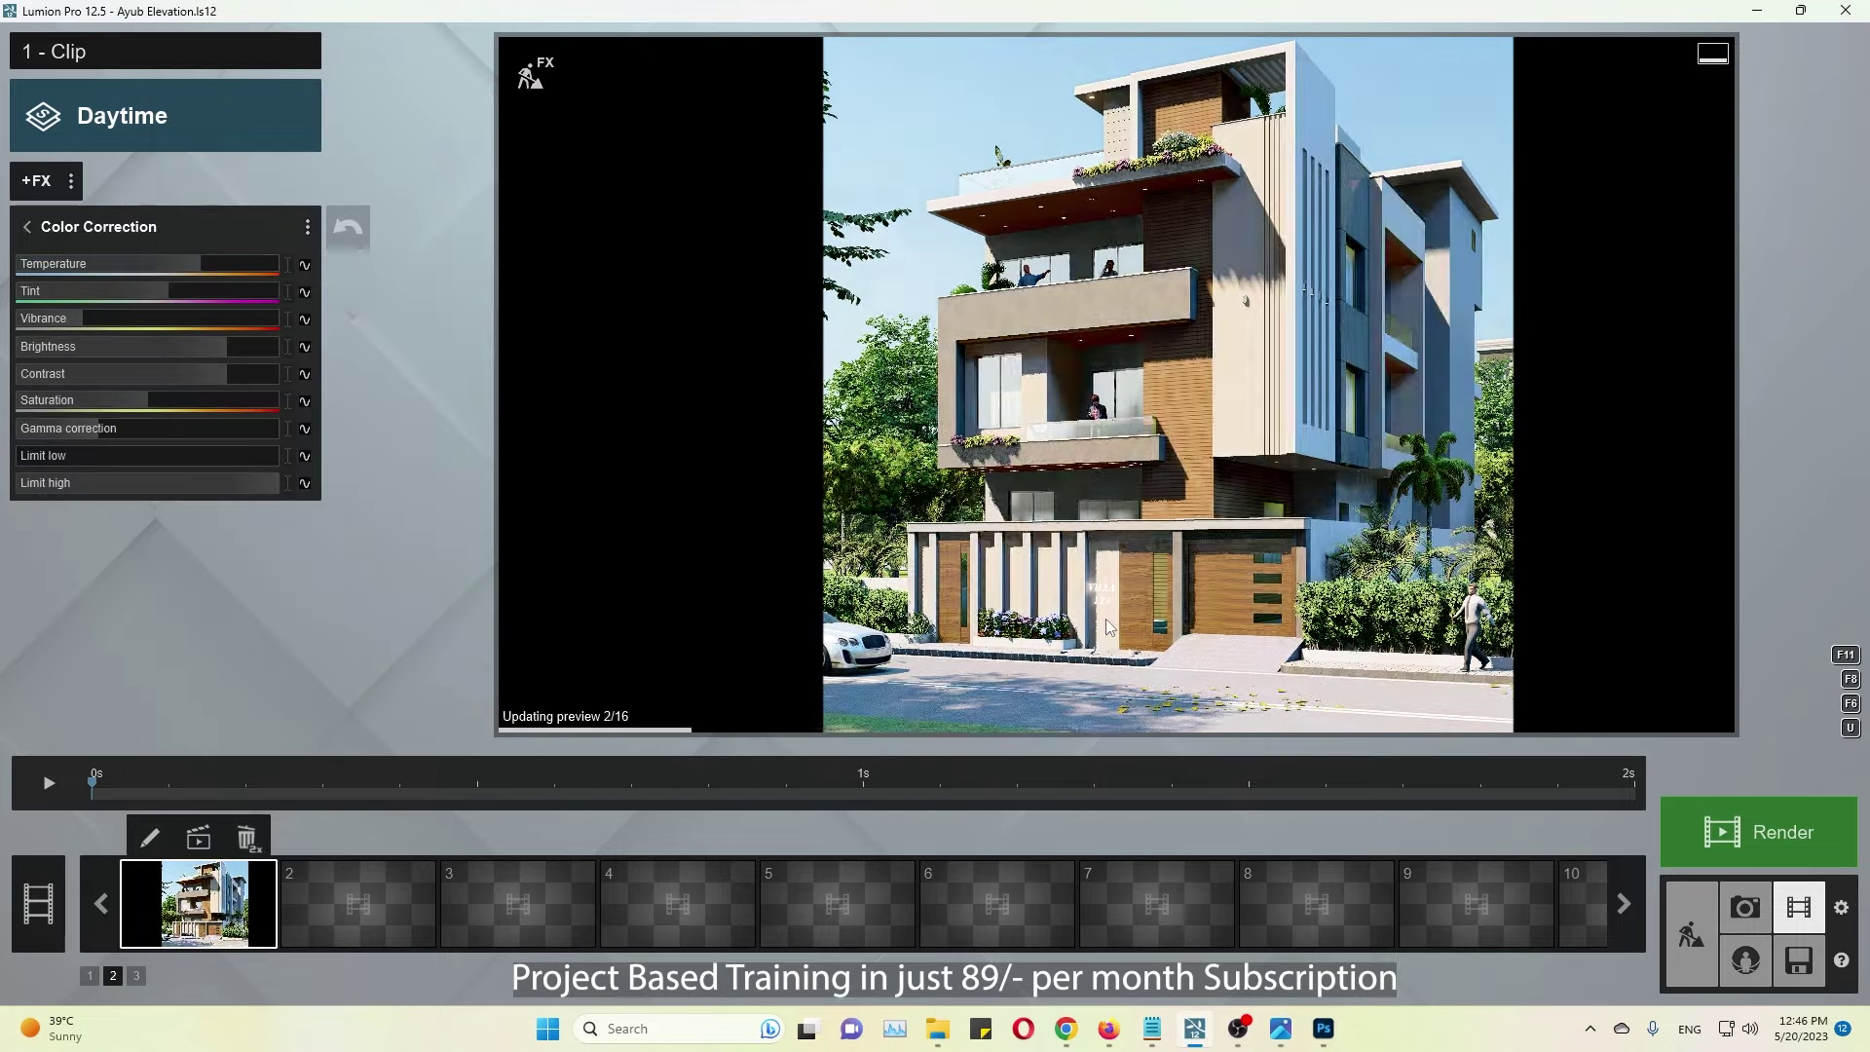
Step: Open the Sky Light effect and try brightness 2.0 before bringing it back down
{"action": "left_click", "coordinate": [1280, 1028]}
{"action": "left_click", "coordinate": [1341, 730]}
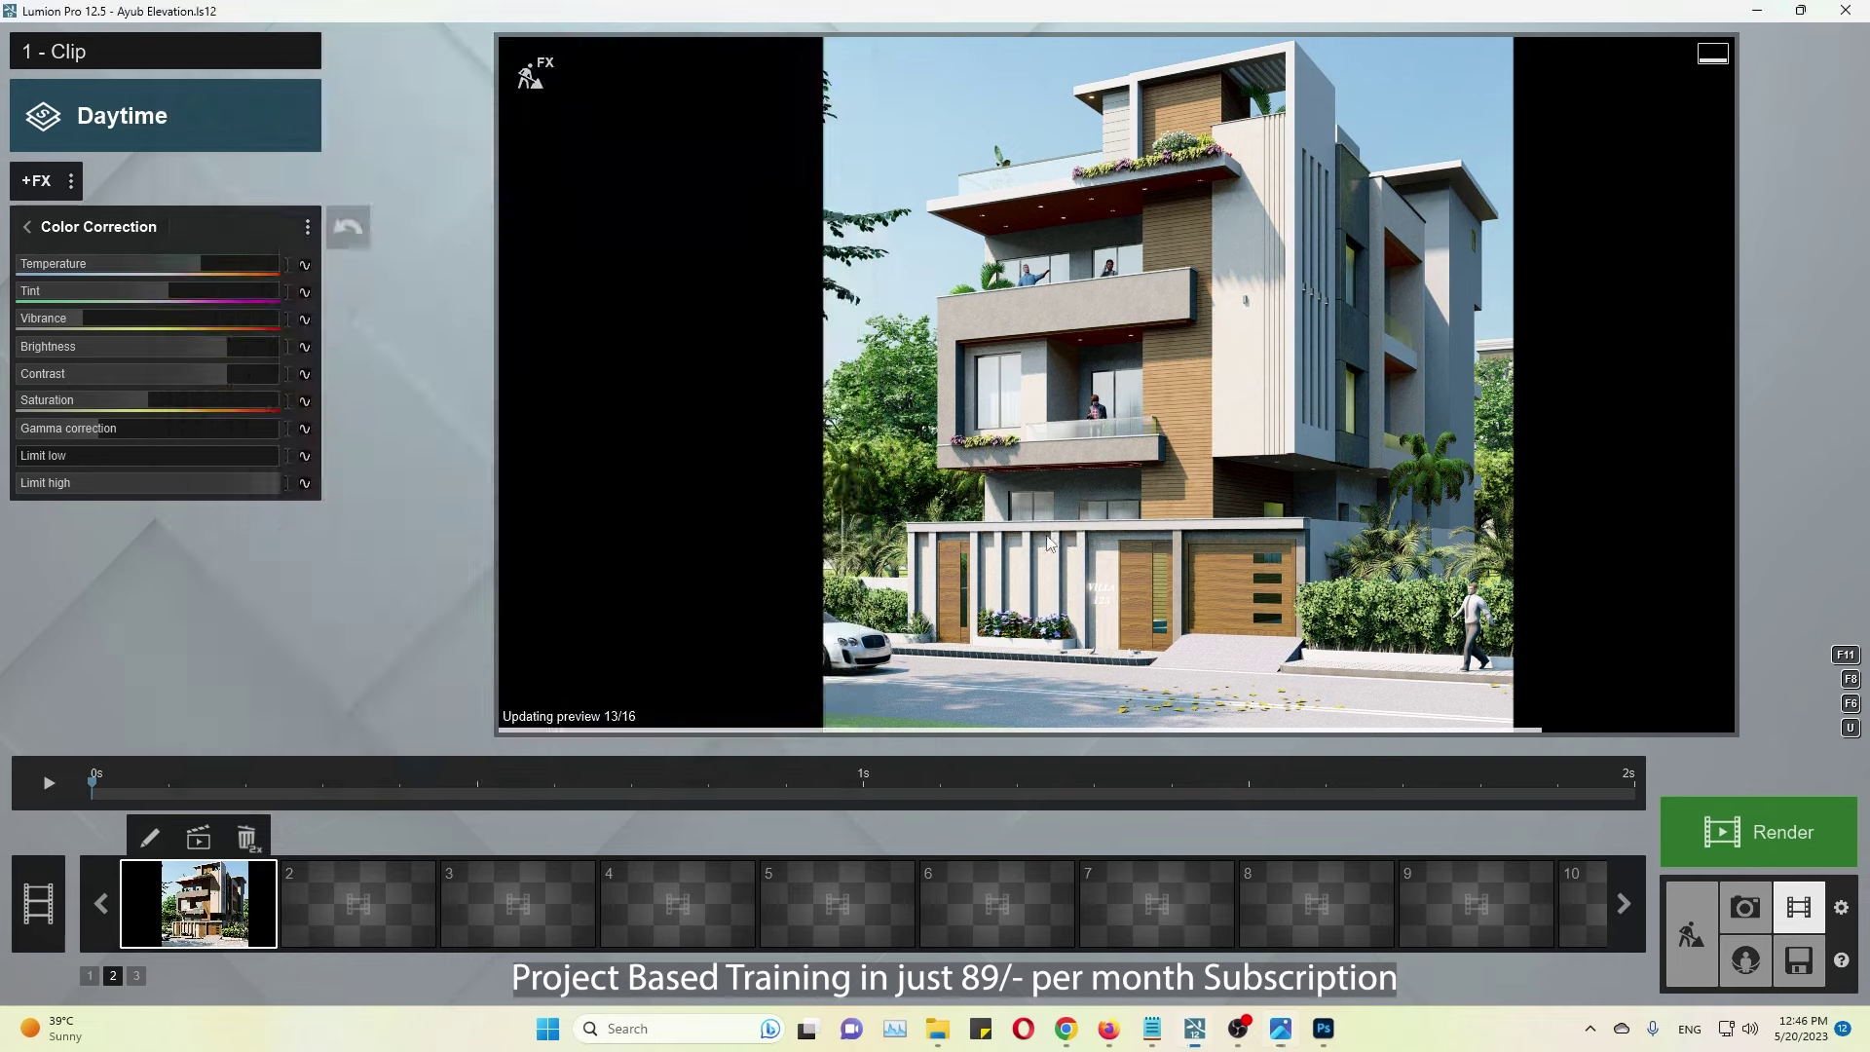
{"action": "left_click", "coordinate": [26, 226]}
{"action": "left_click", "coordinate": [139, 322]}
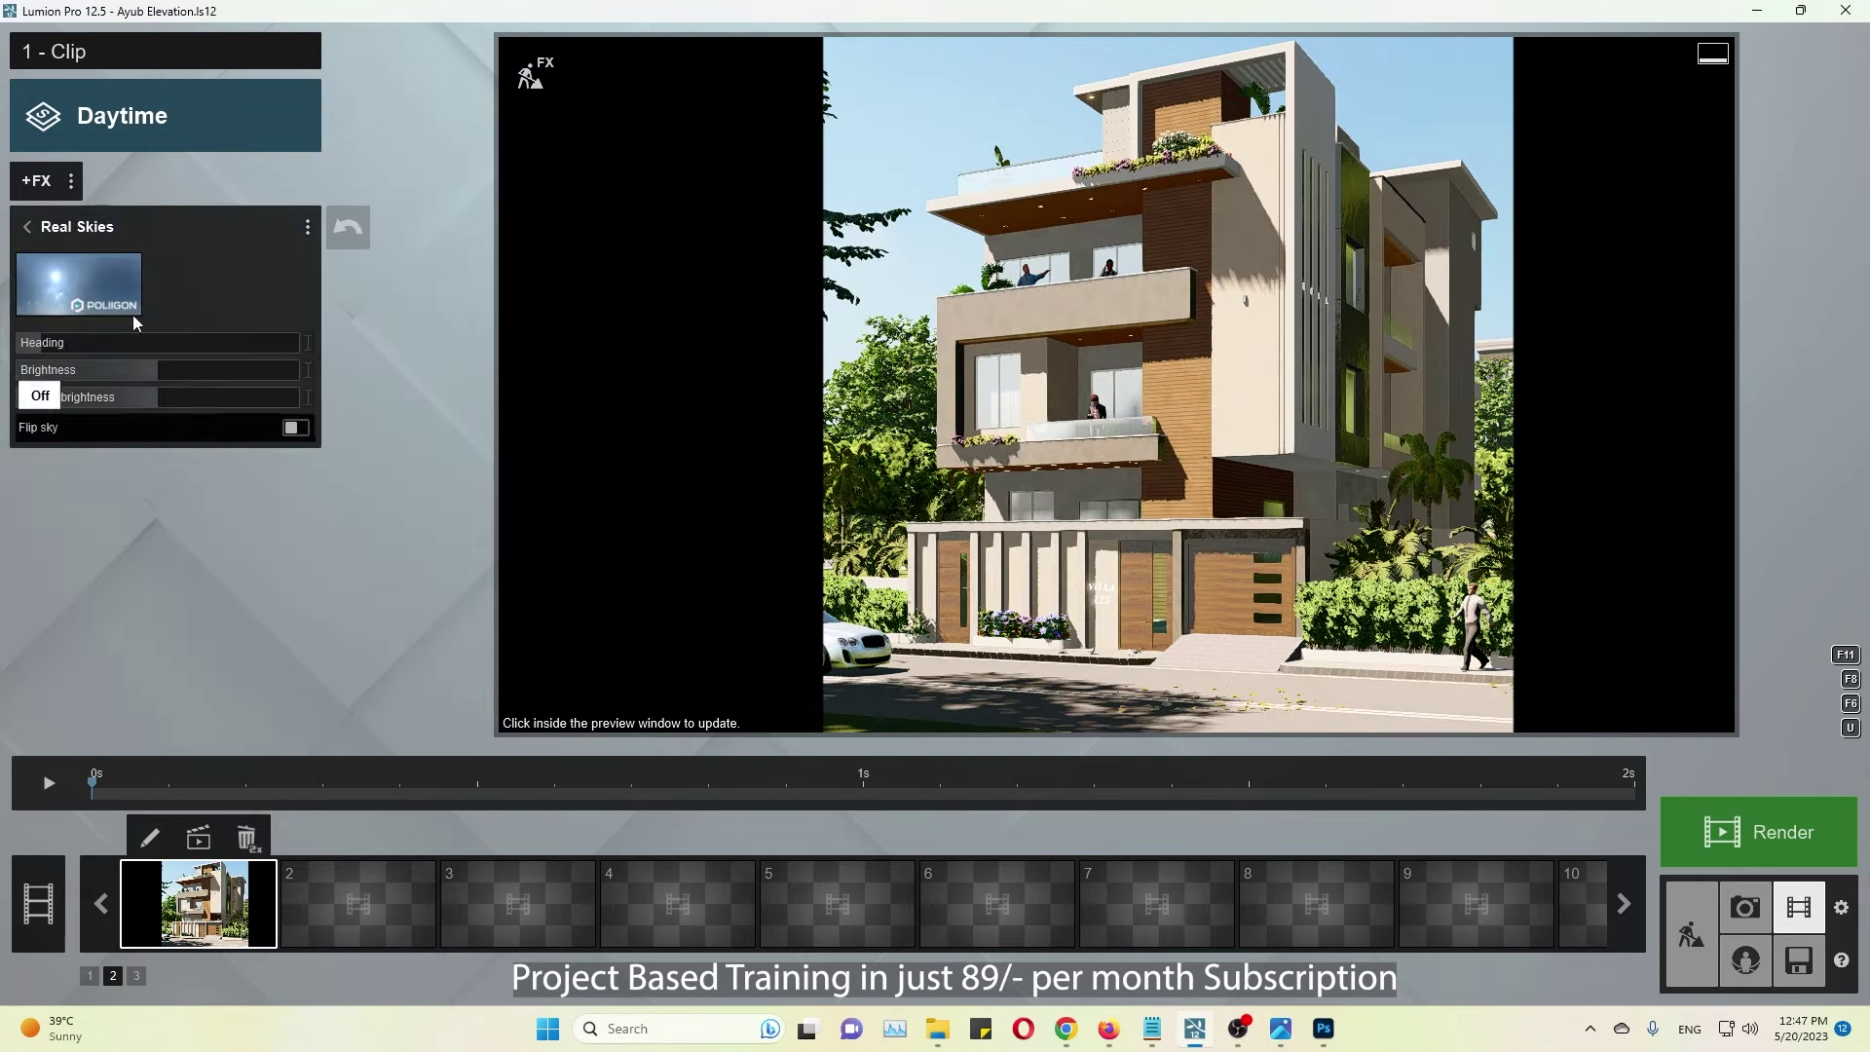
{"action": "left_click", "coordinate": [27, 226]}
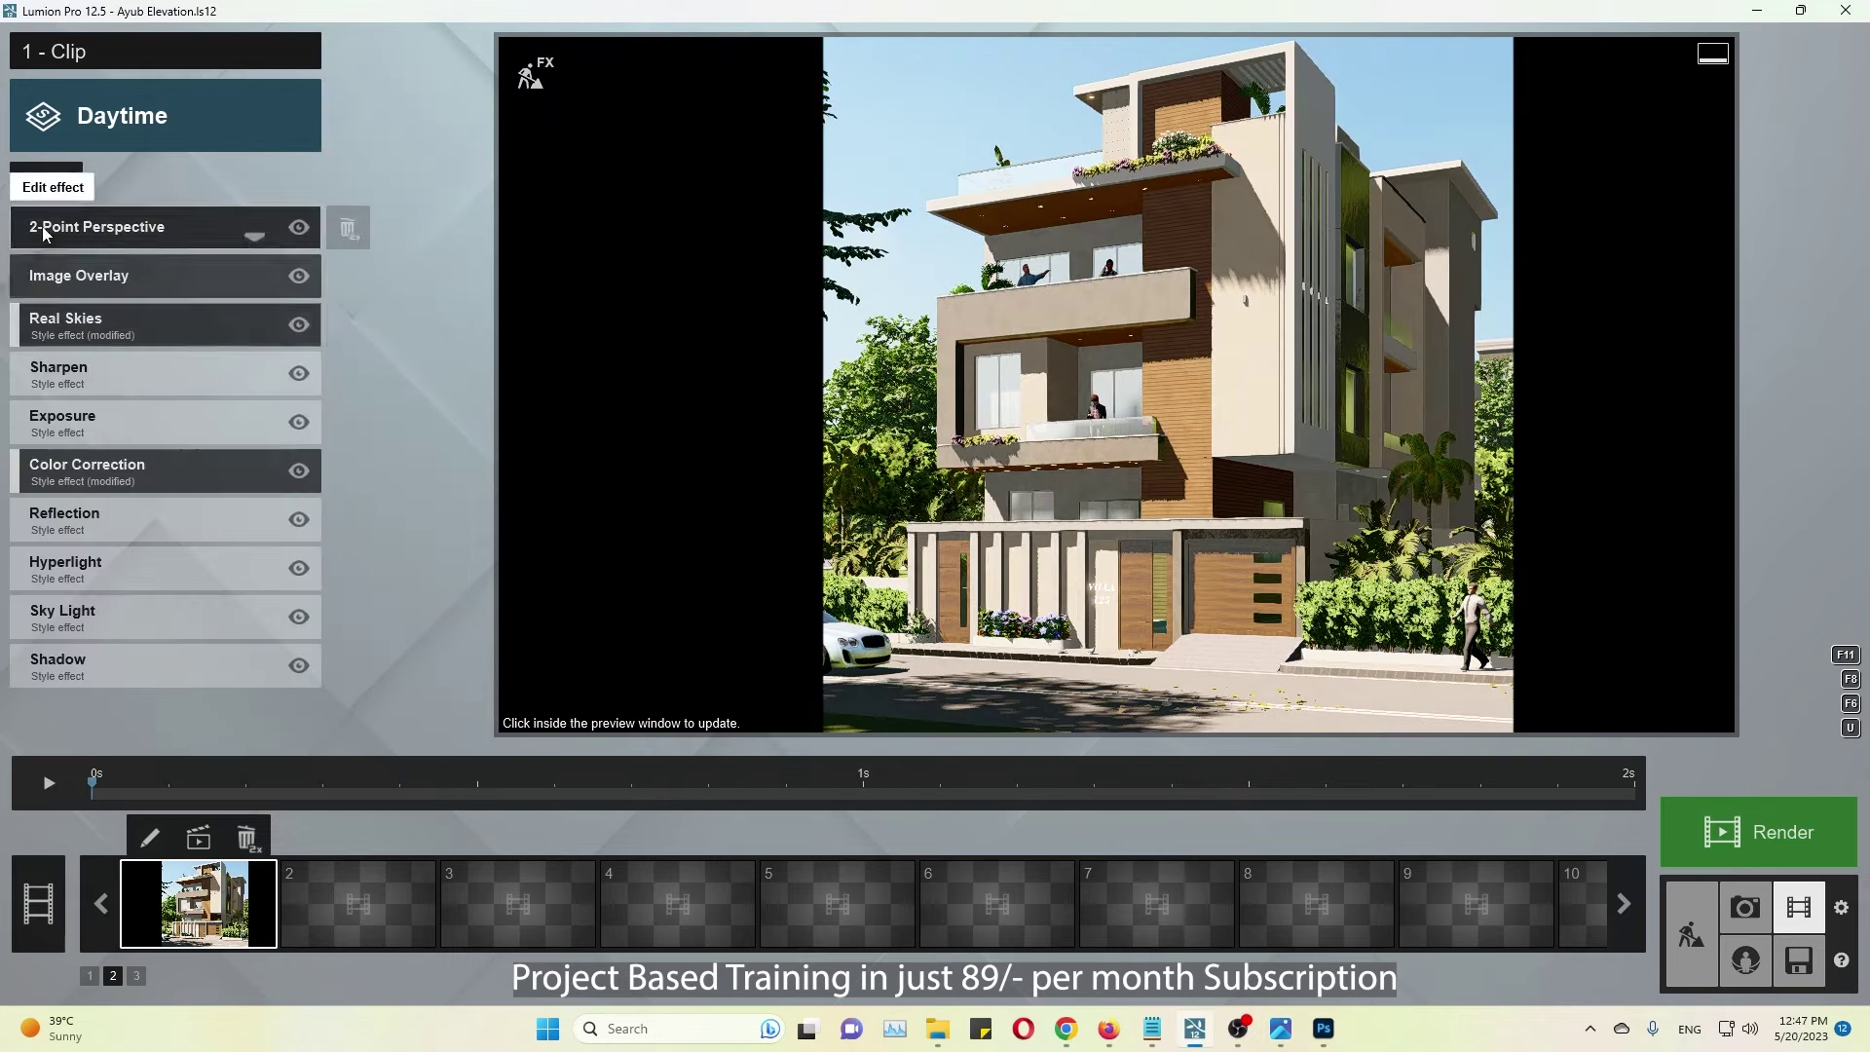
{"action": "left_click", "coordinate": [89, 625]}
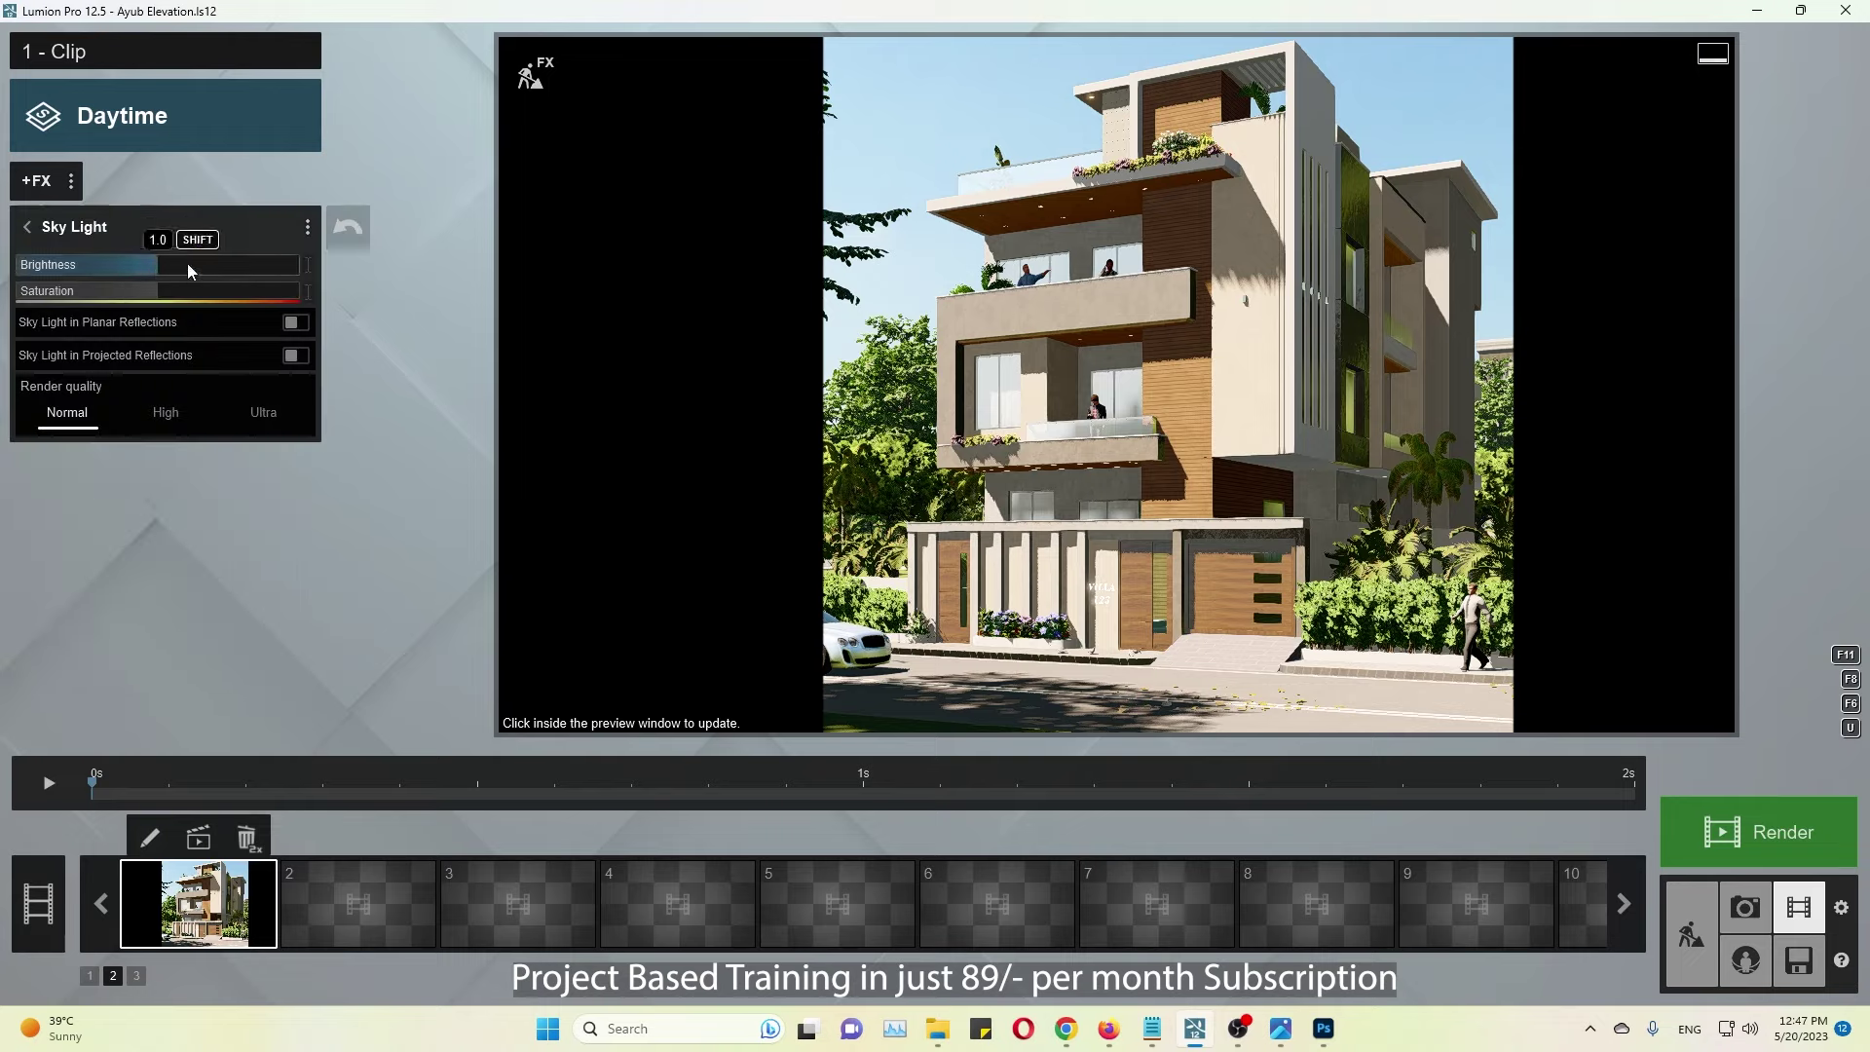
{"action": "left_click", "coordinate": [137, 291]}
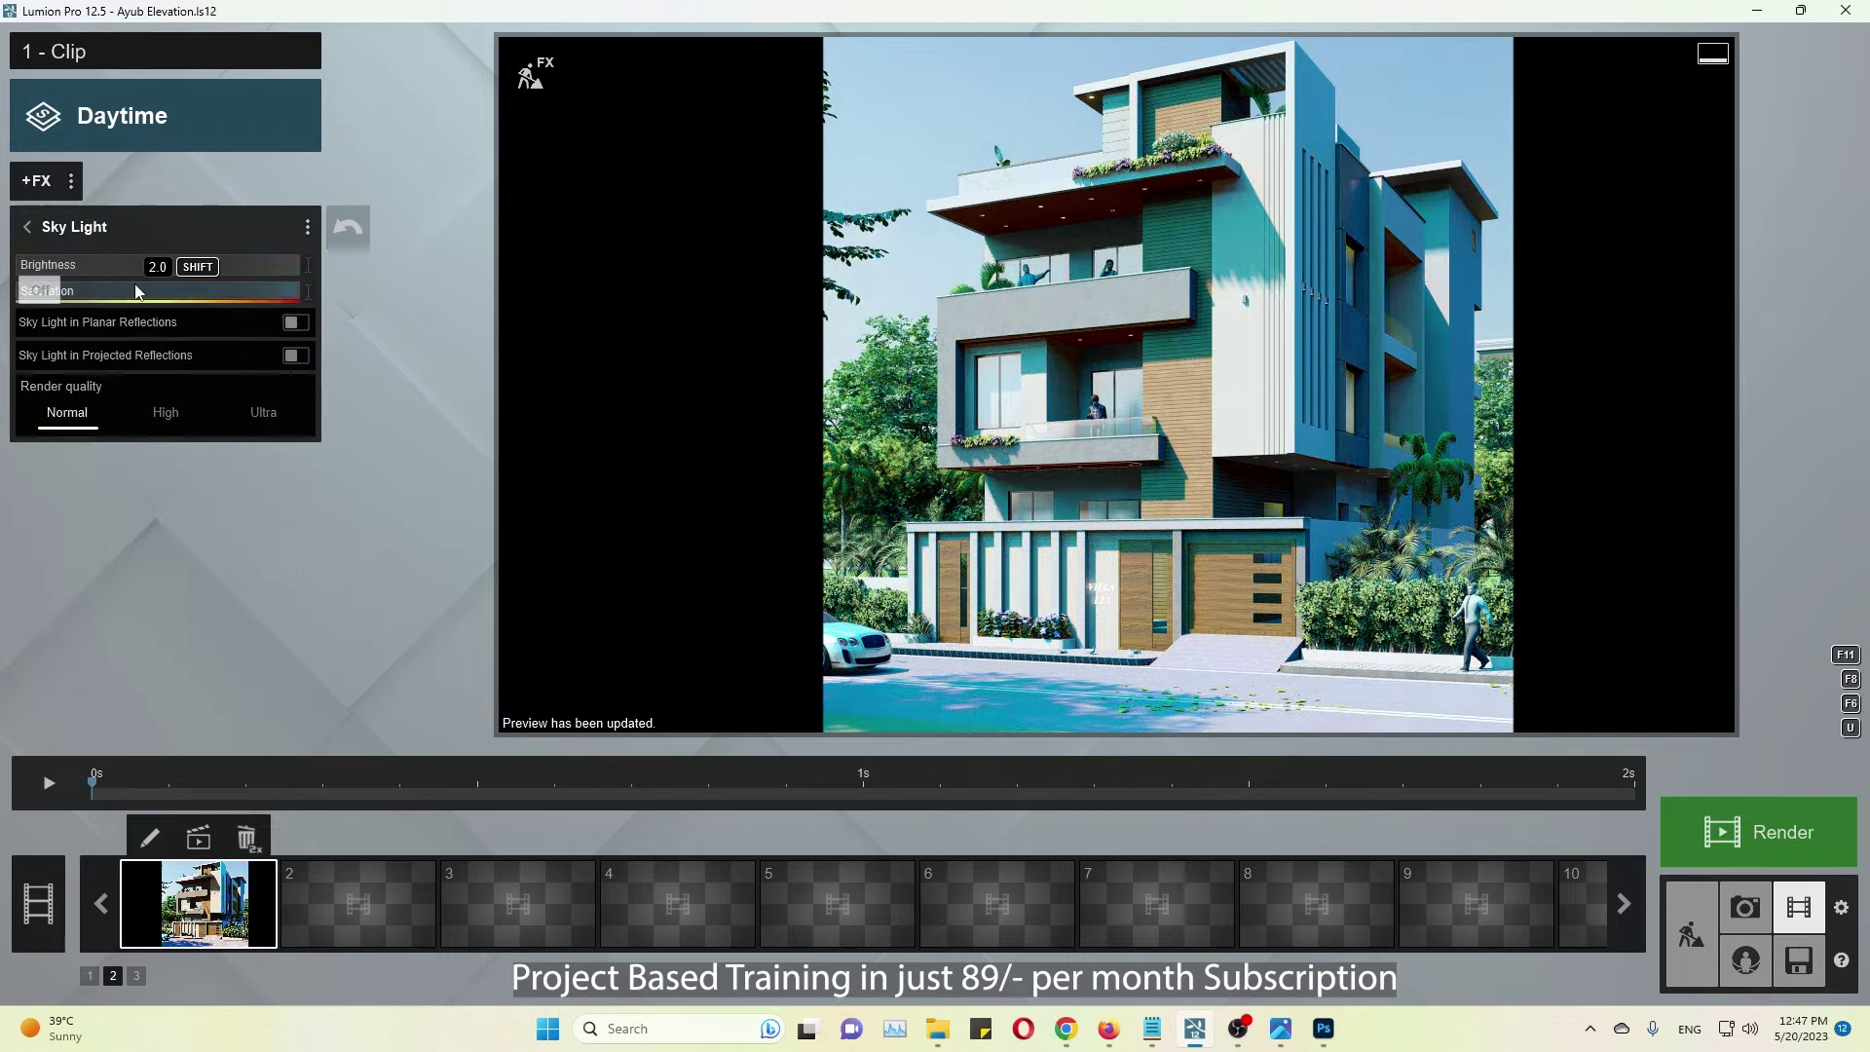
{"action": "left_click", "coordinate": [137, 291]}
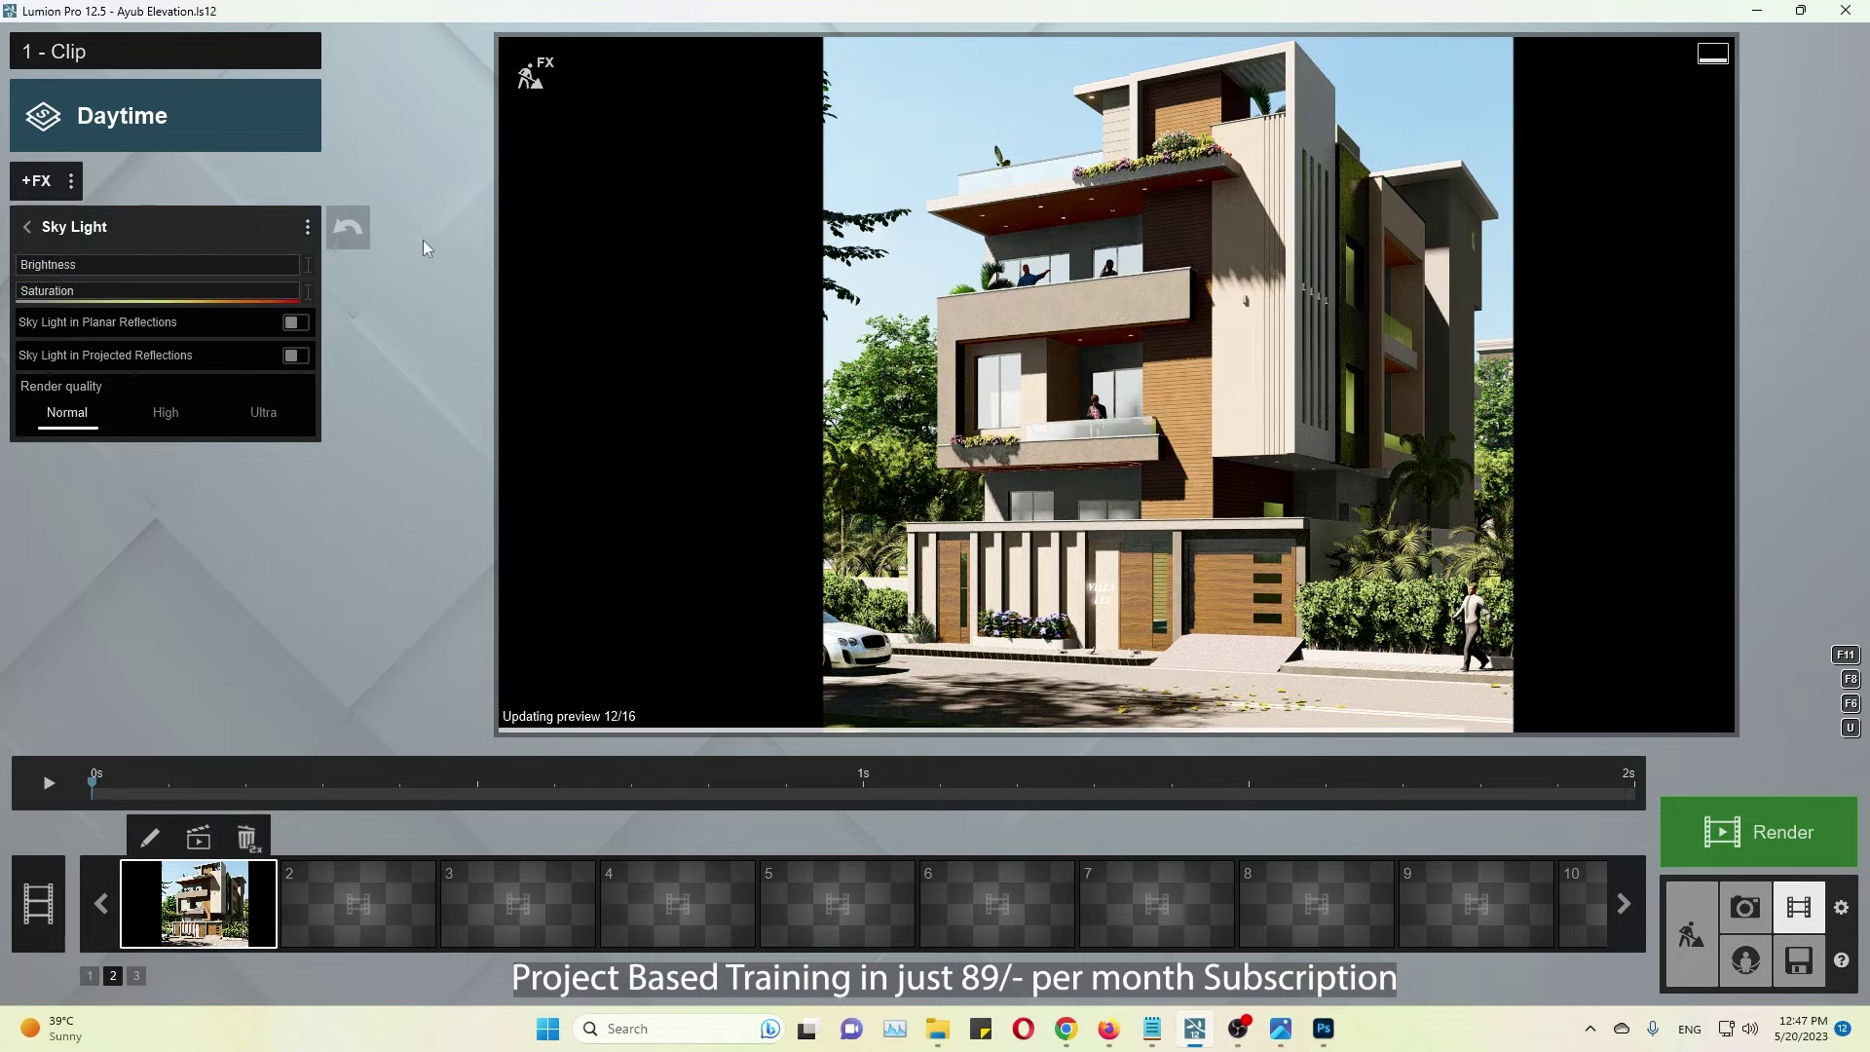
Step: Settle Sky Light brightness at about 1.1 and adjust its saturation against the reference photo
{"action": "key", "text": "alt+Tab"}
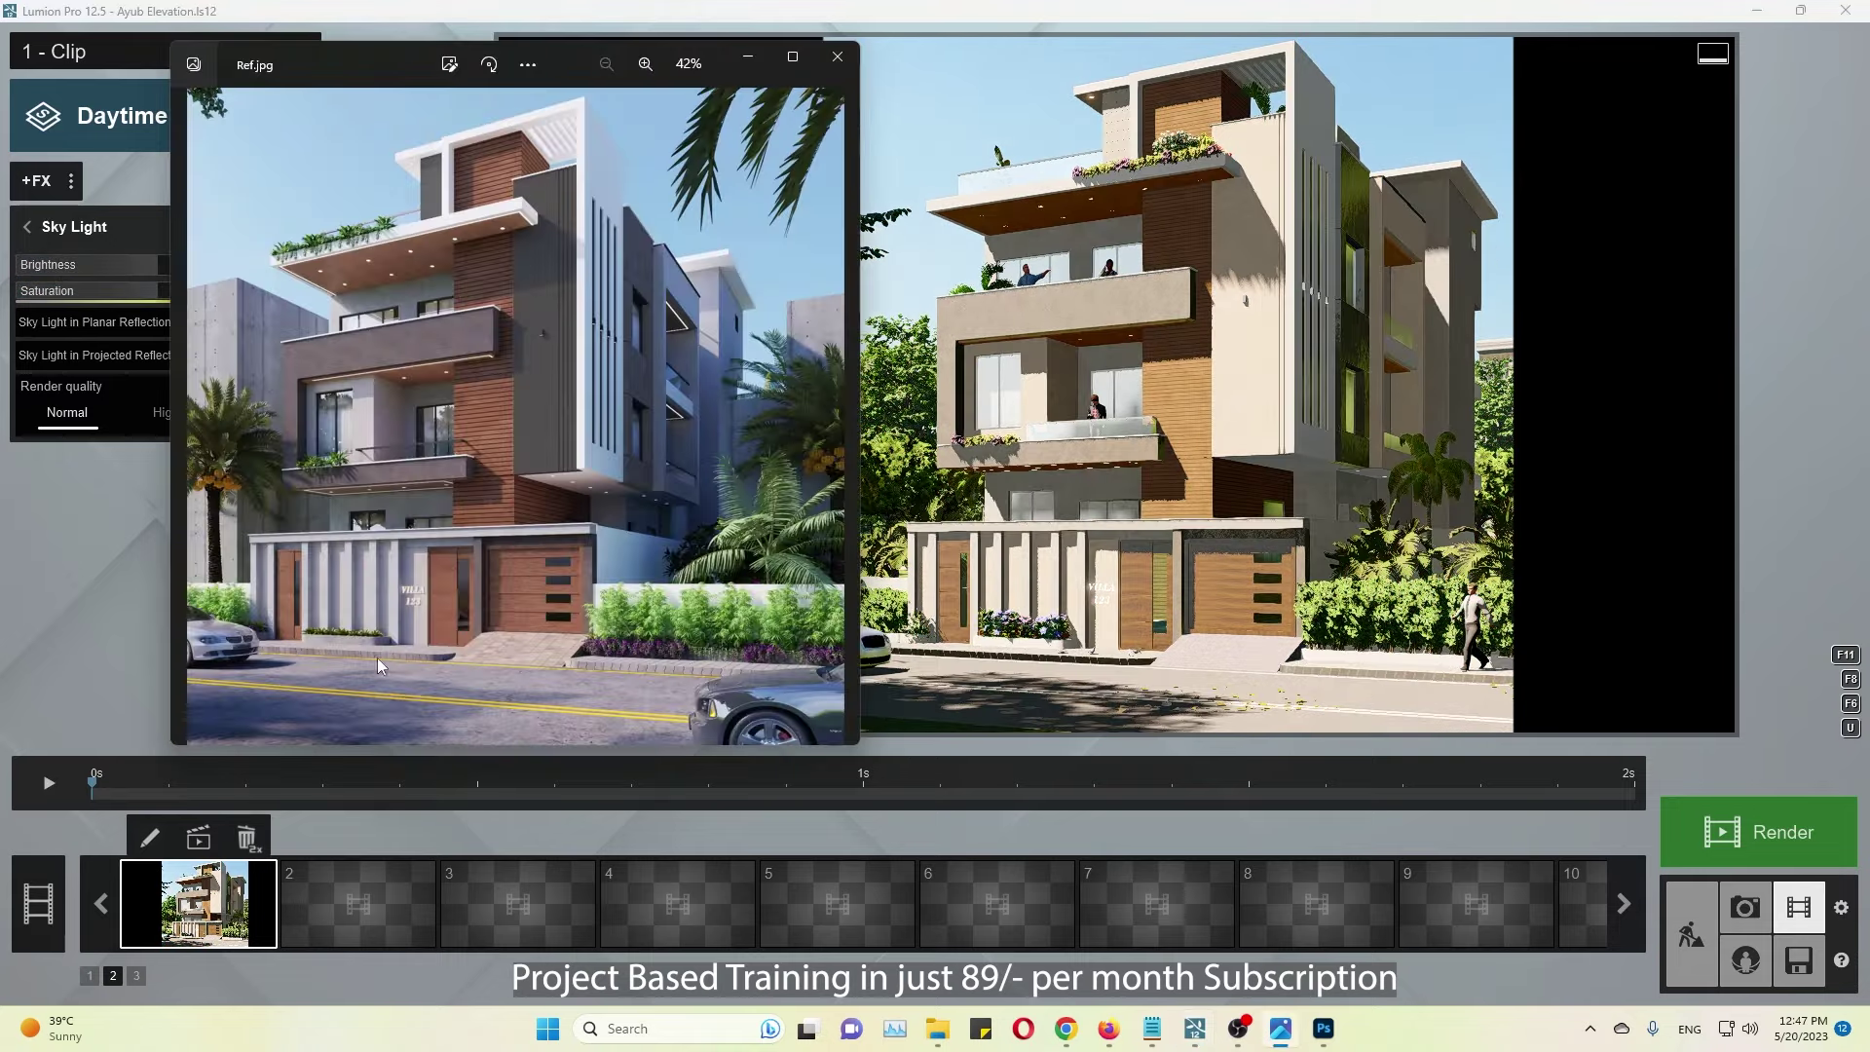
{"action": "key", "text": "alt+Tab"}
{"action": "left_click", "coordinate": [1173, 564]}
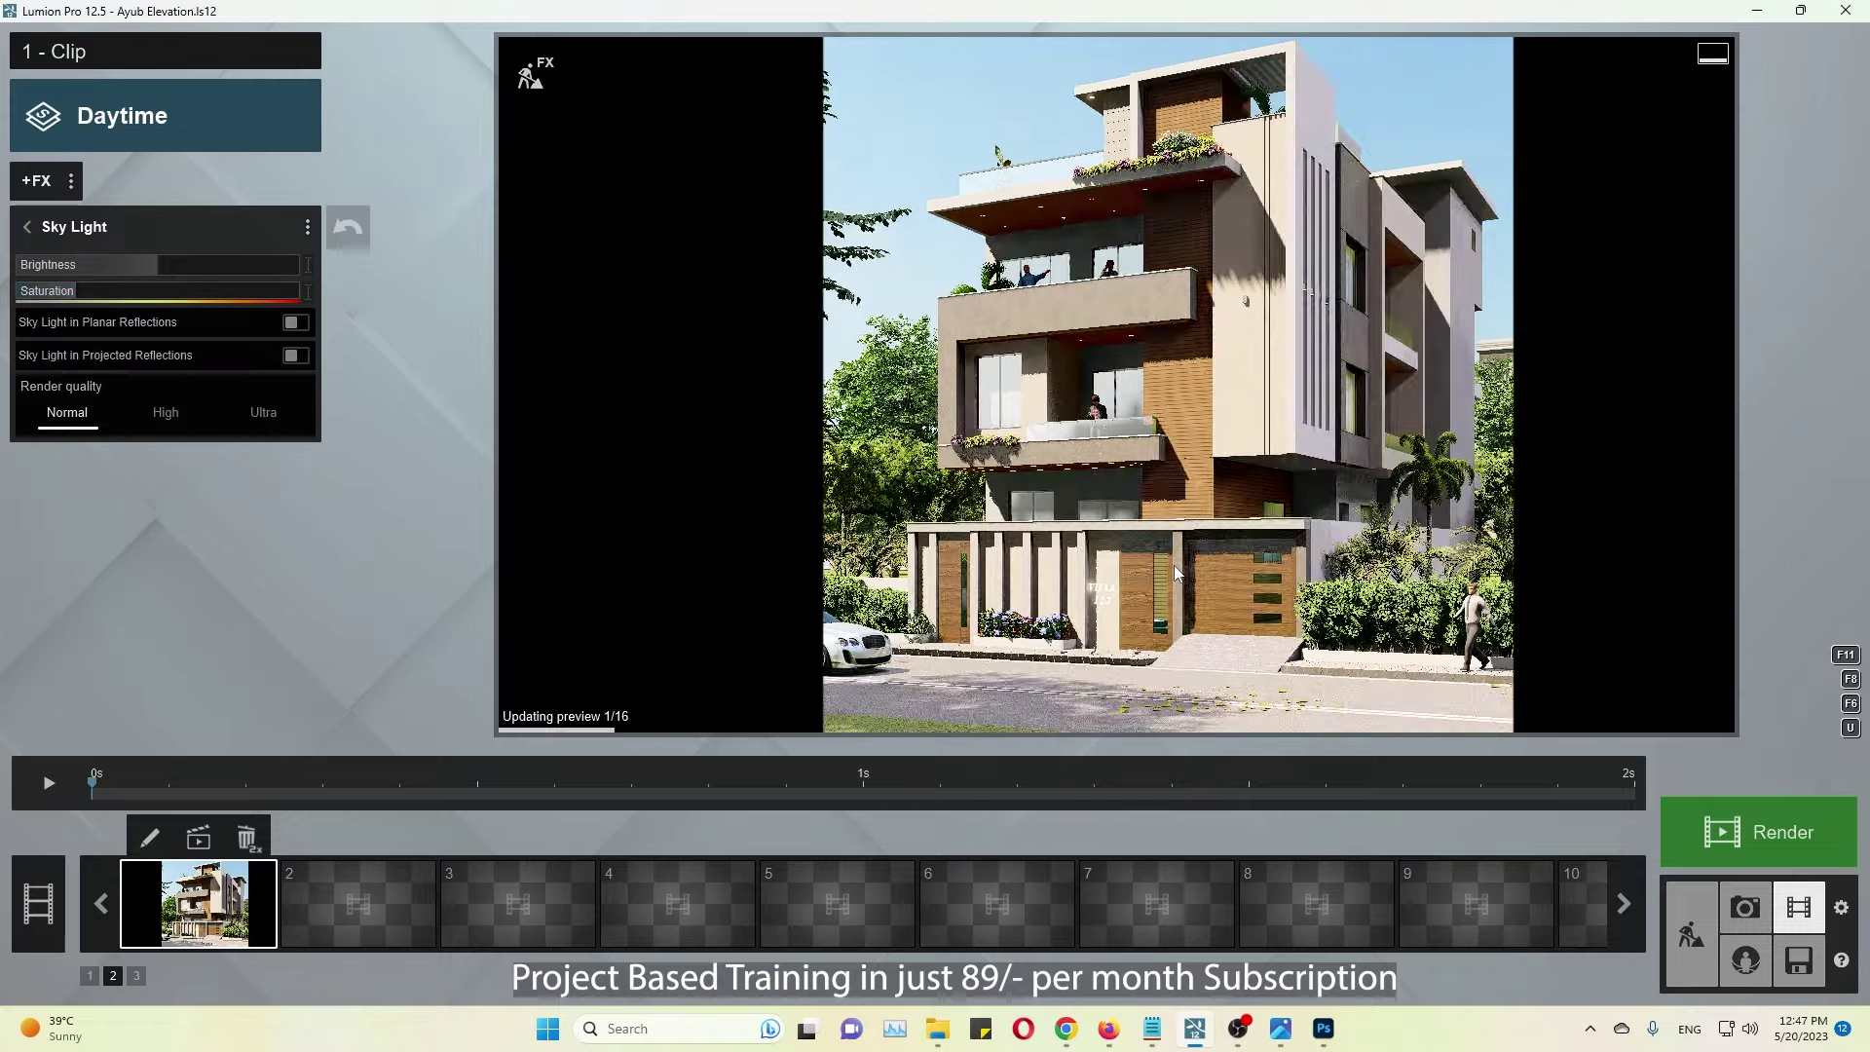
{"action": "mouse_move", "coordinate": [115, 271]}
{"action": "left_mouse_down"}
{"action": "mouse_move", "coordinate": [95, 265]}
{"action": "mouse_move", "coordinate": [120, 290]}
{"action": "mouse_move", "coordinate": [109, 265]}
{"action": "left_mouse_up"}
{"action": "left_click", "coordinate": [1201, 425]}
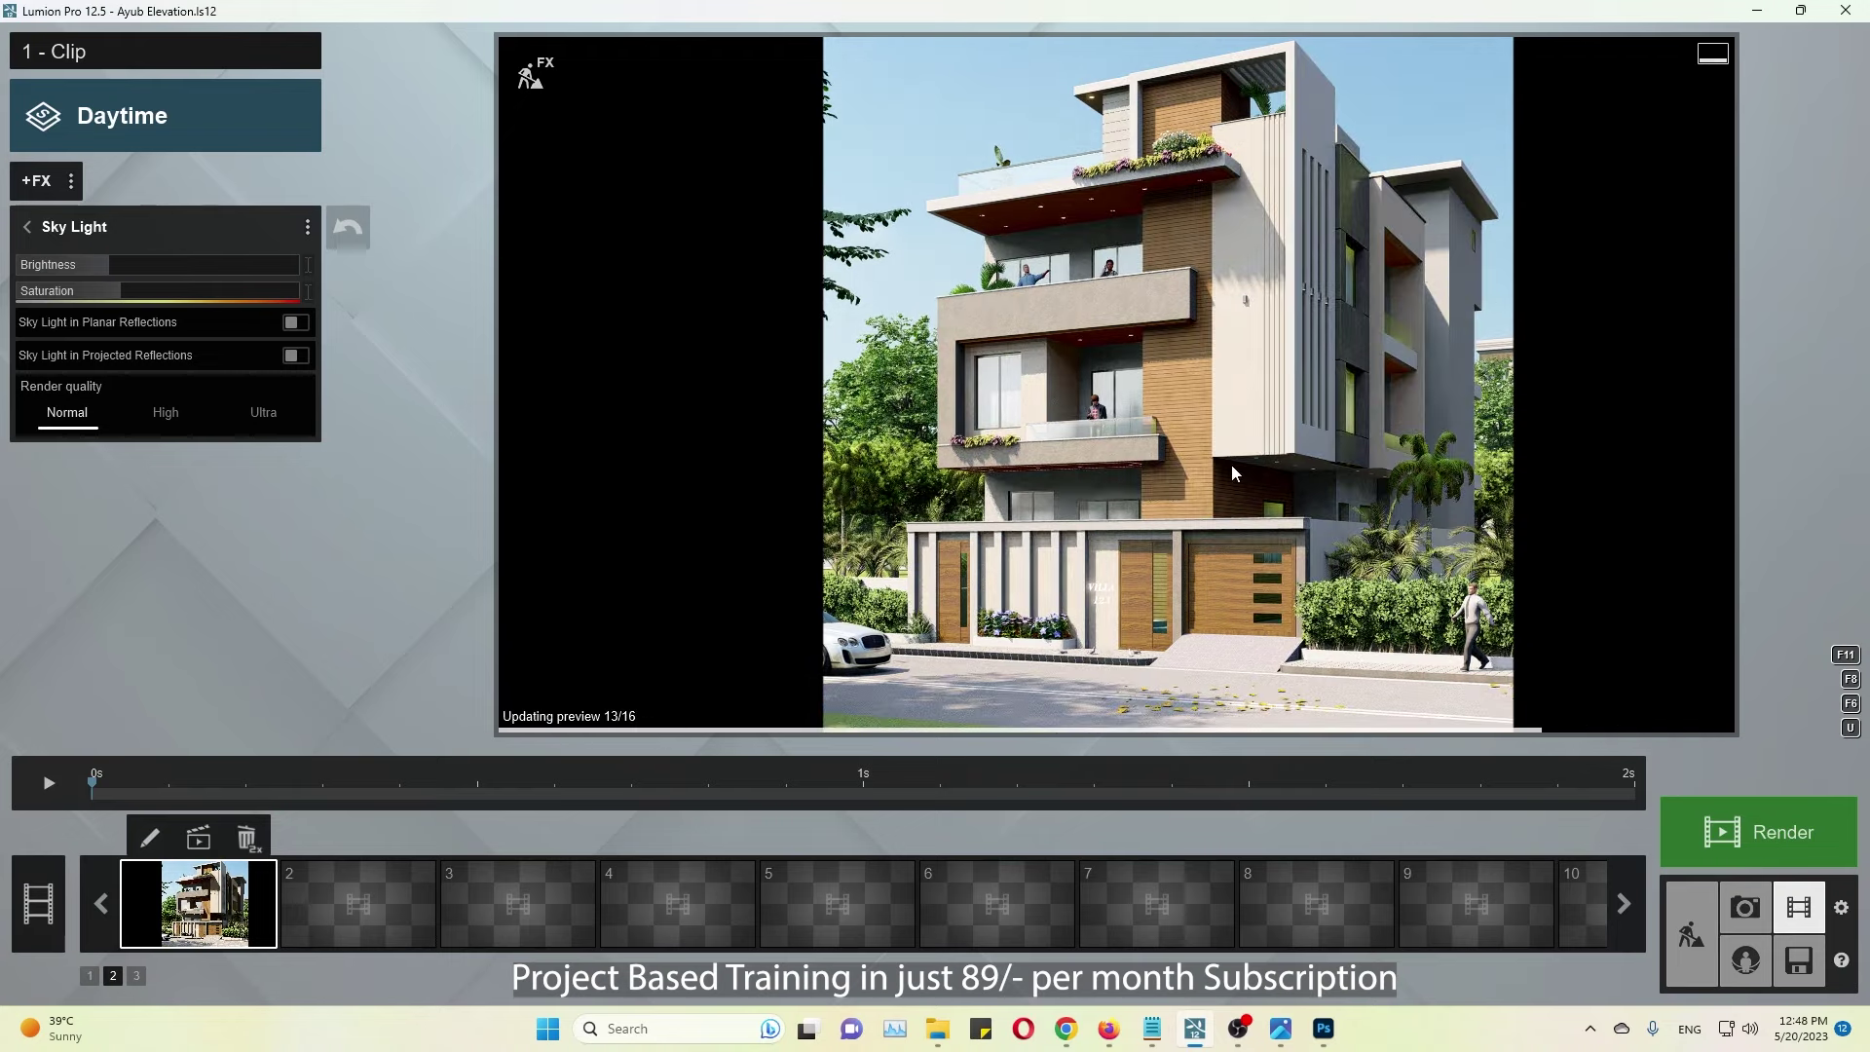
{"action": "key", "text": "alt+Tab"}
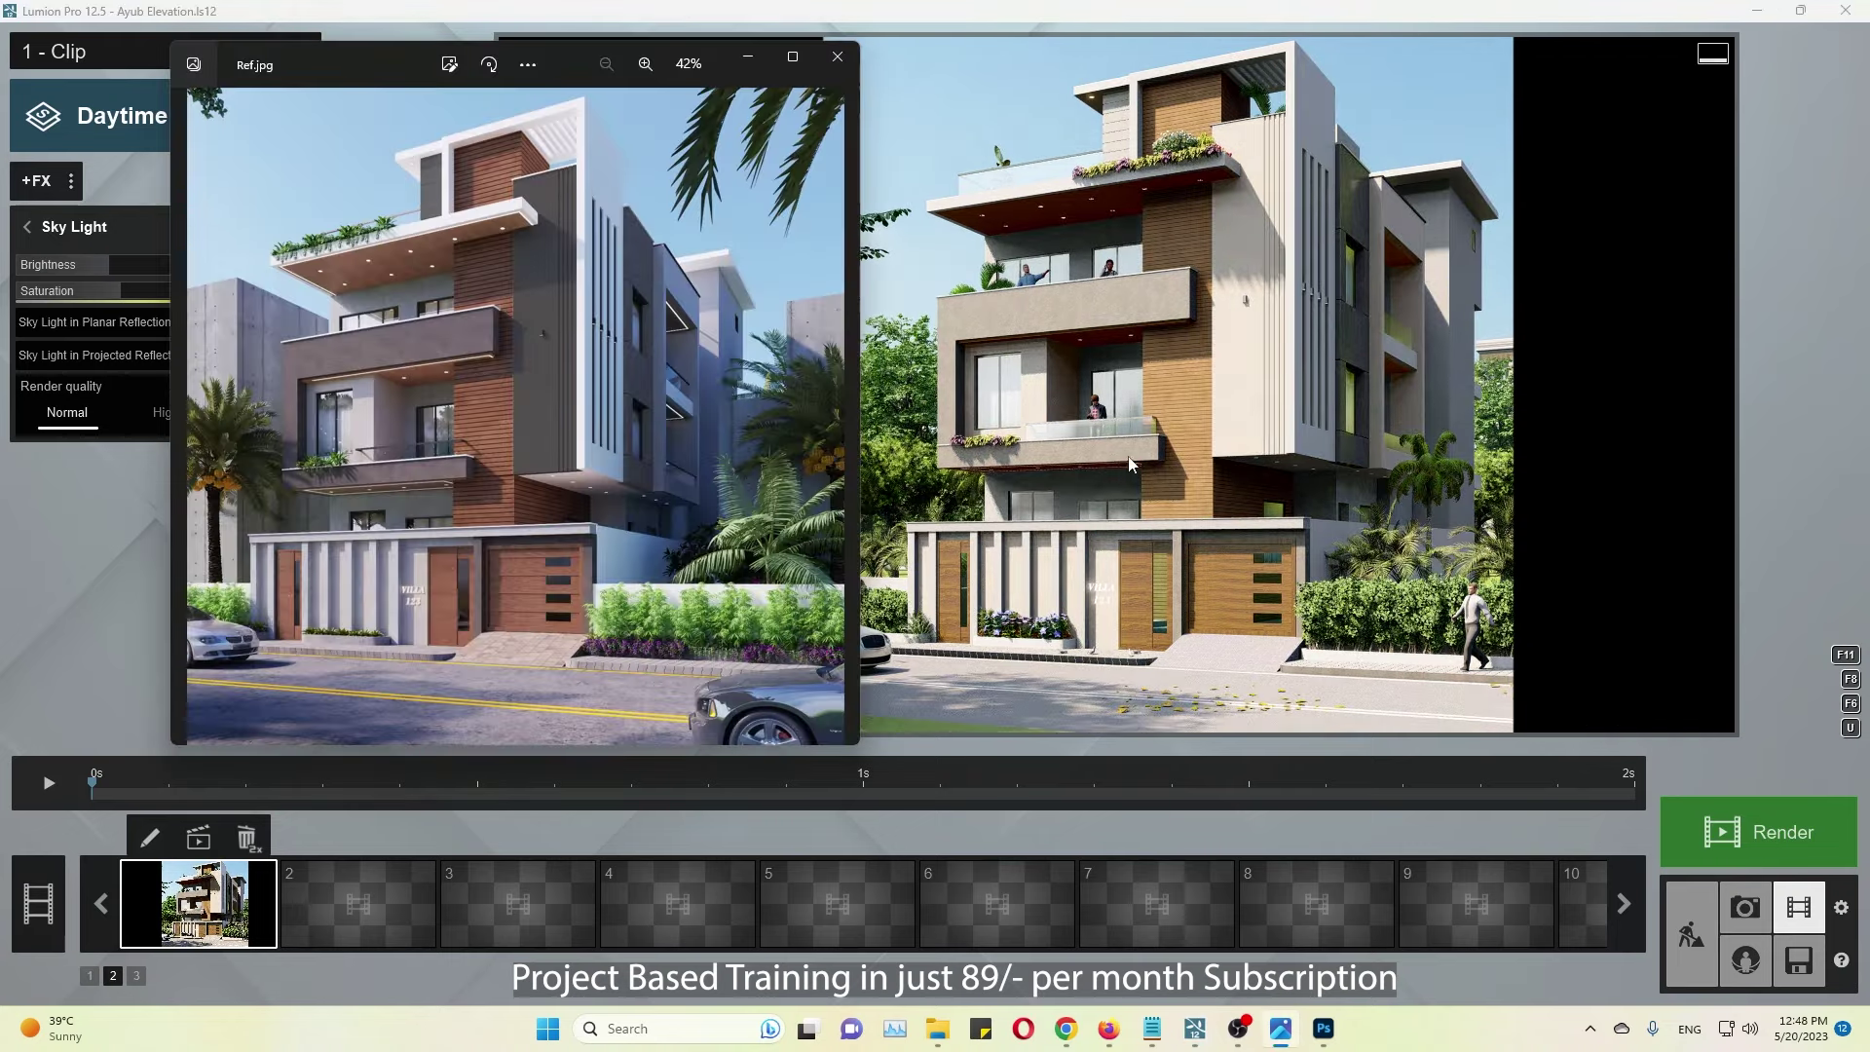
{"action": "left_click", "coordinate": [1134, 465]}
{"action": "left_click", "coordinate": [176, 264]}
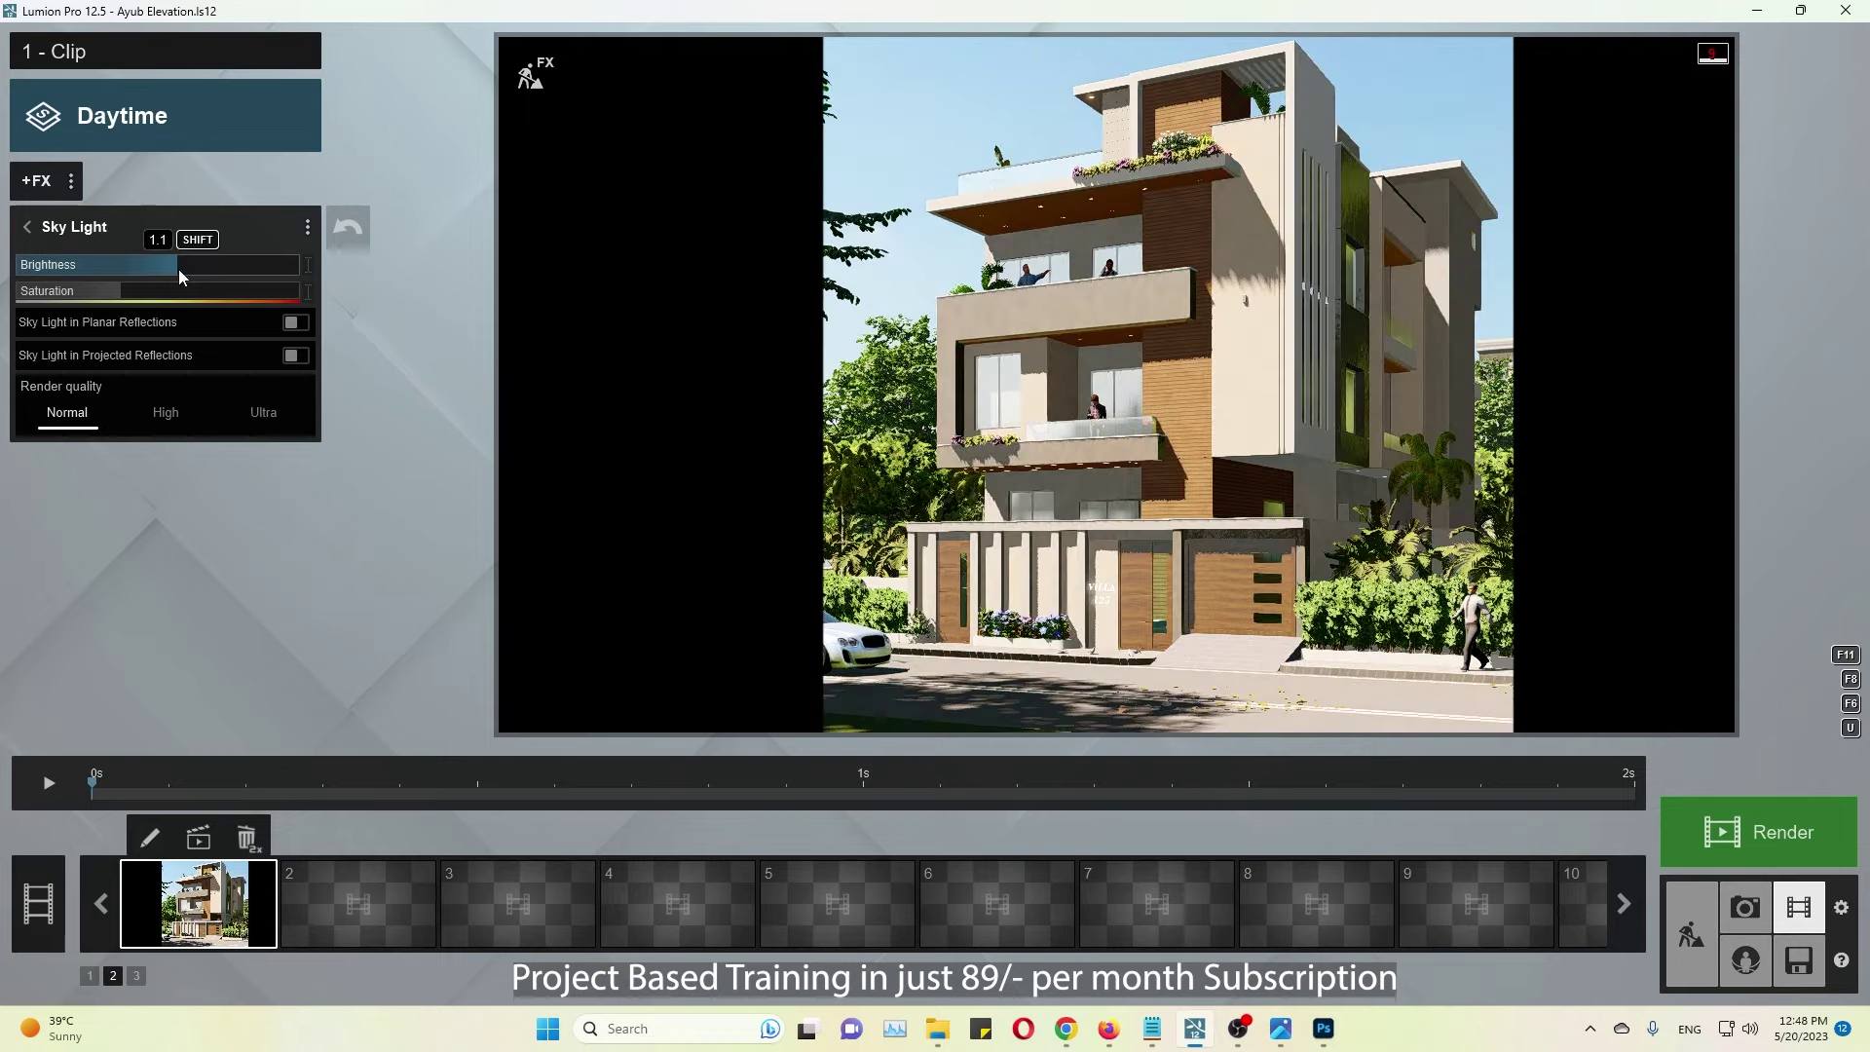
{"action": "left_click", "coordinate": [26, 225]}
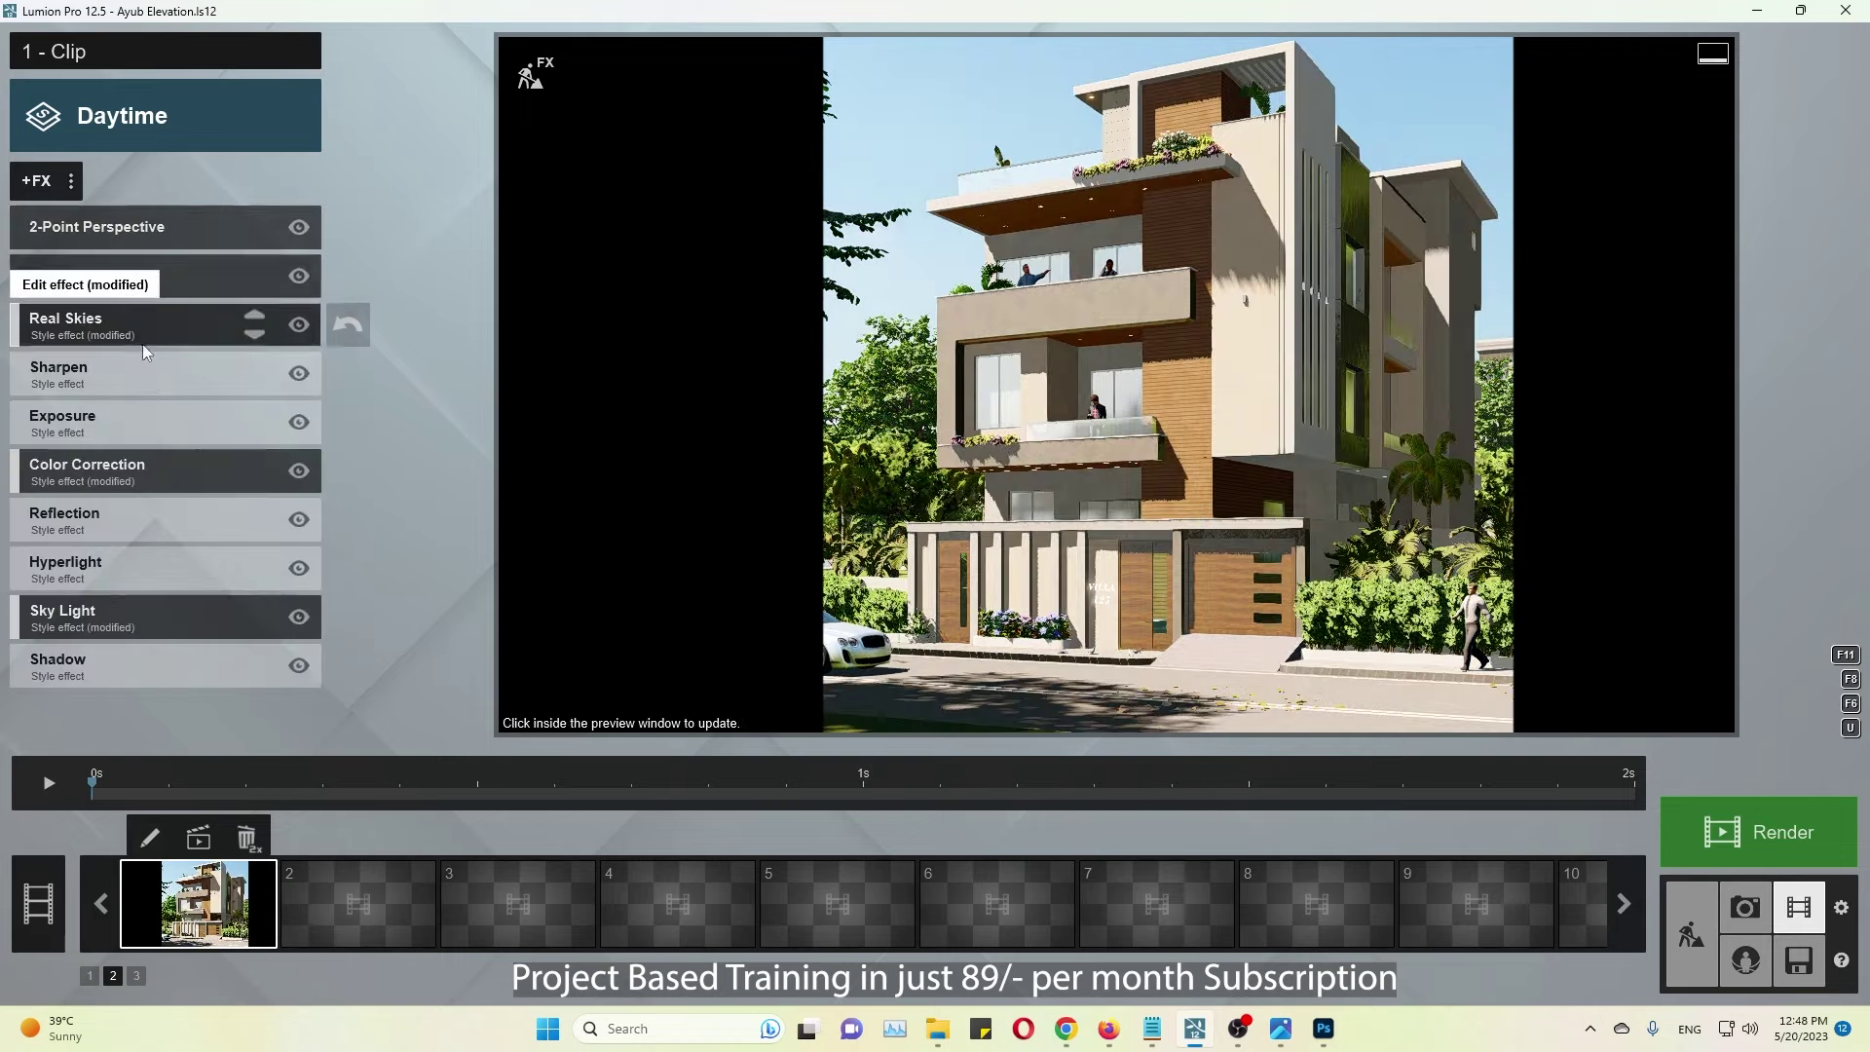
{"action": "left_click", "coordinate": [78, 359]}
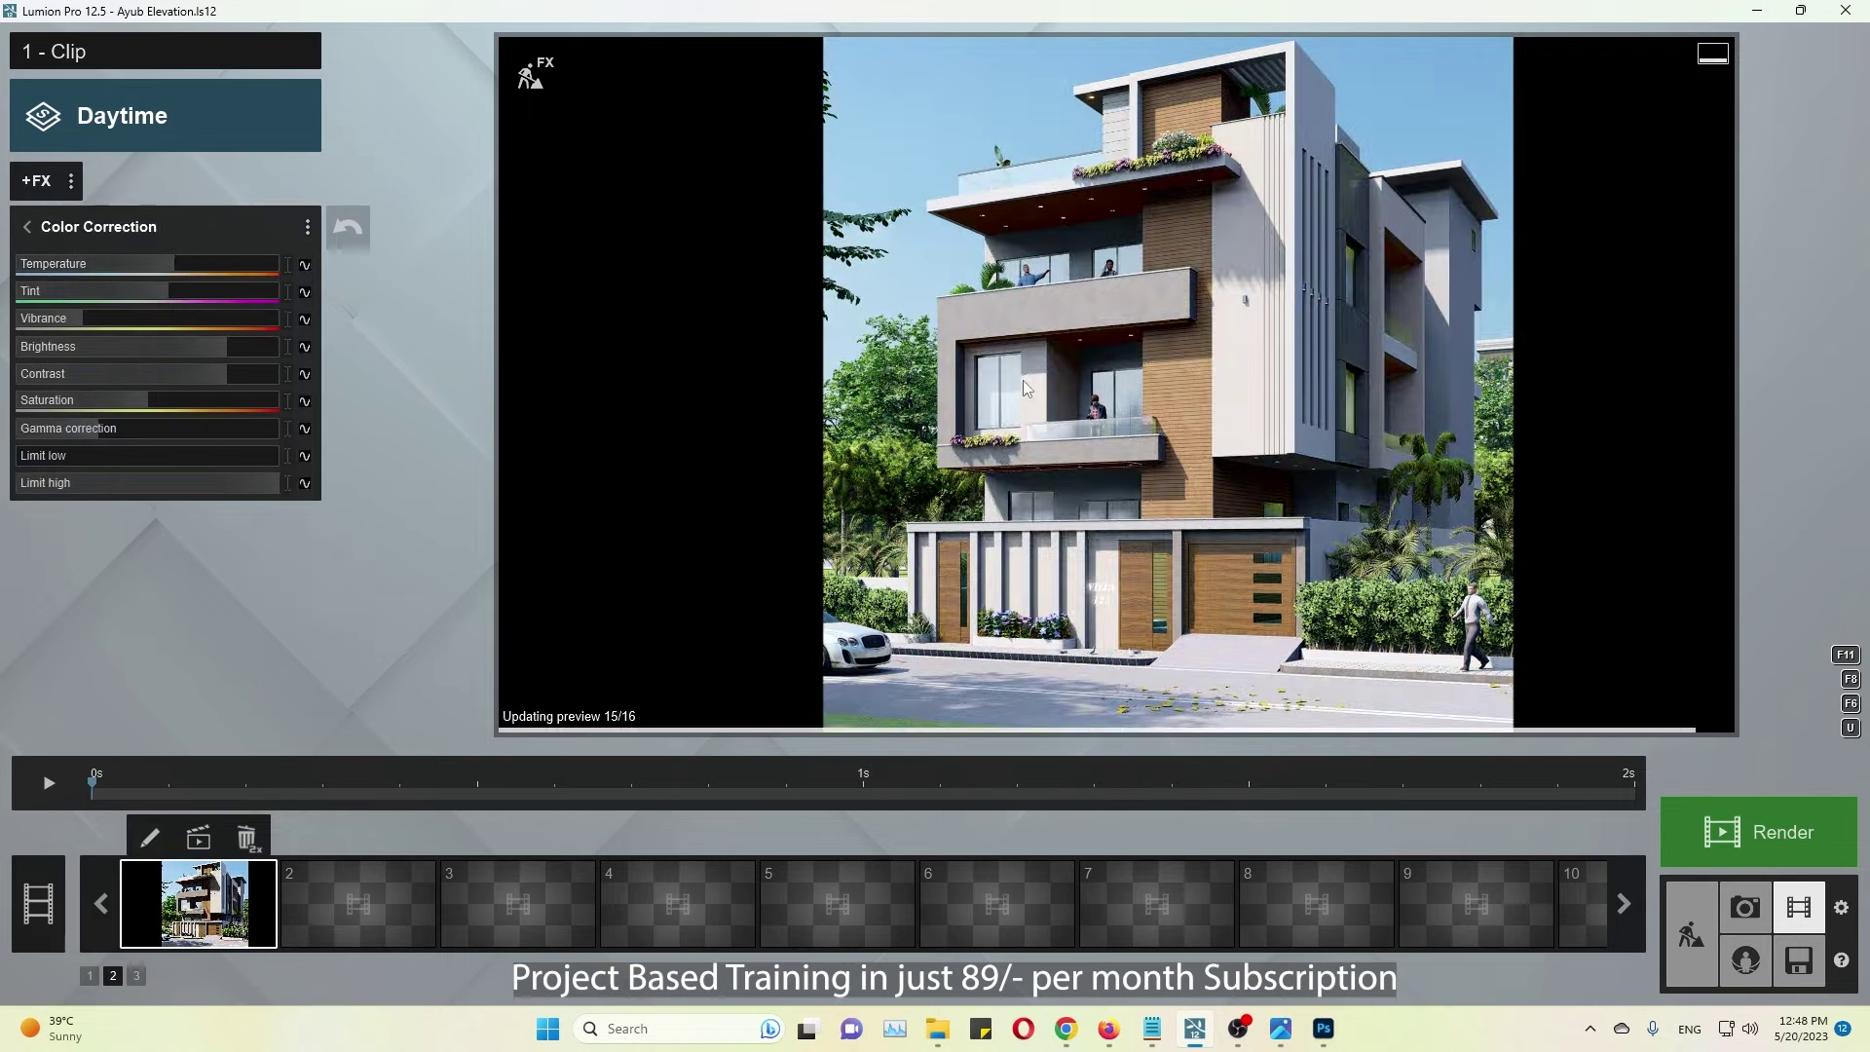
Step: Replace the wood cladding's normal map with one generated from its colour map
{"action": "left_click", "coordinate": [529, 81]}
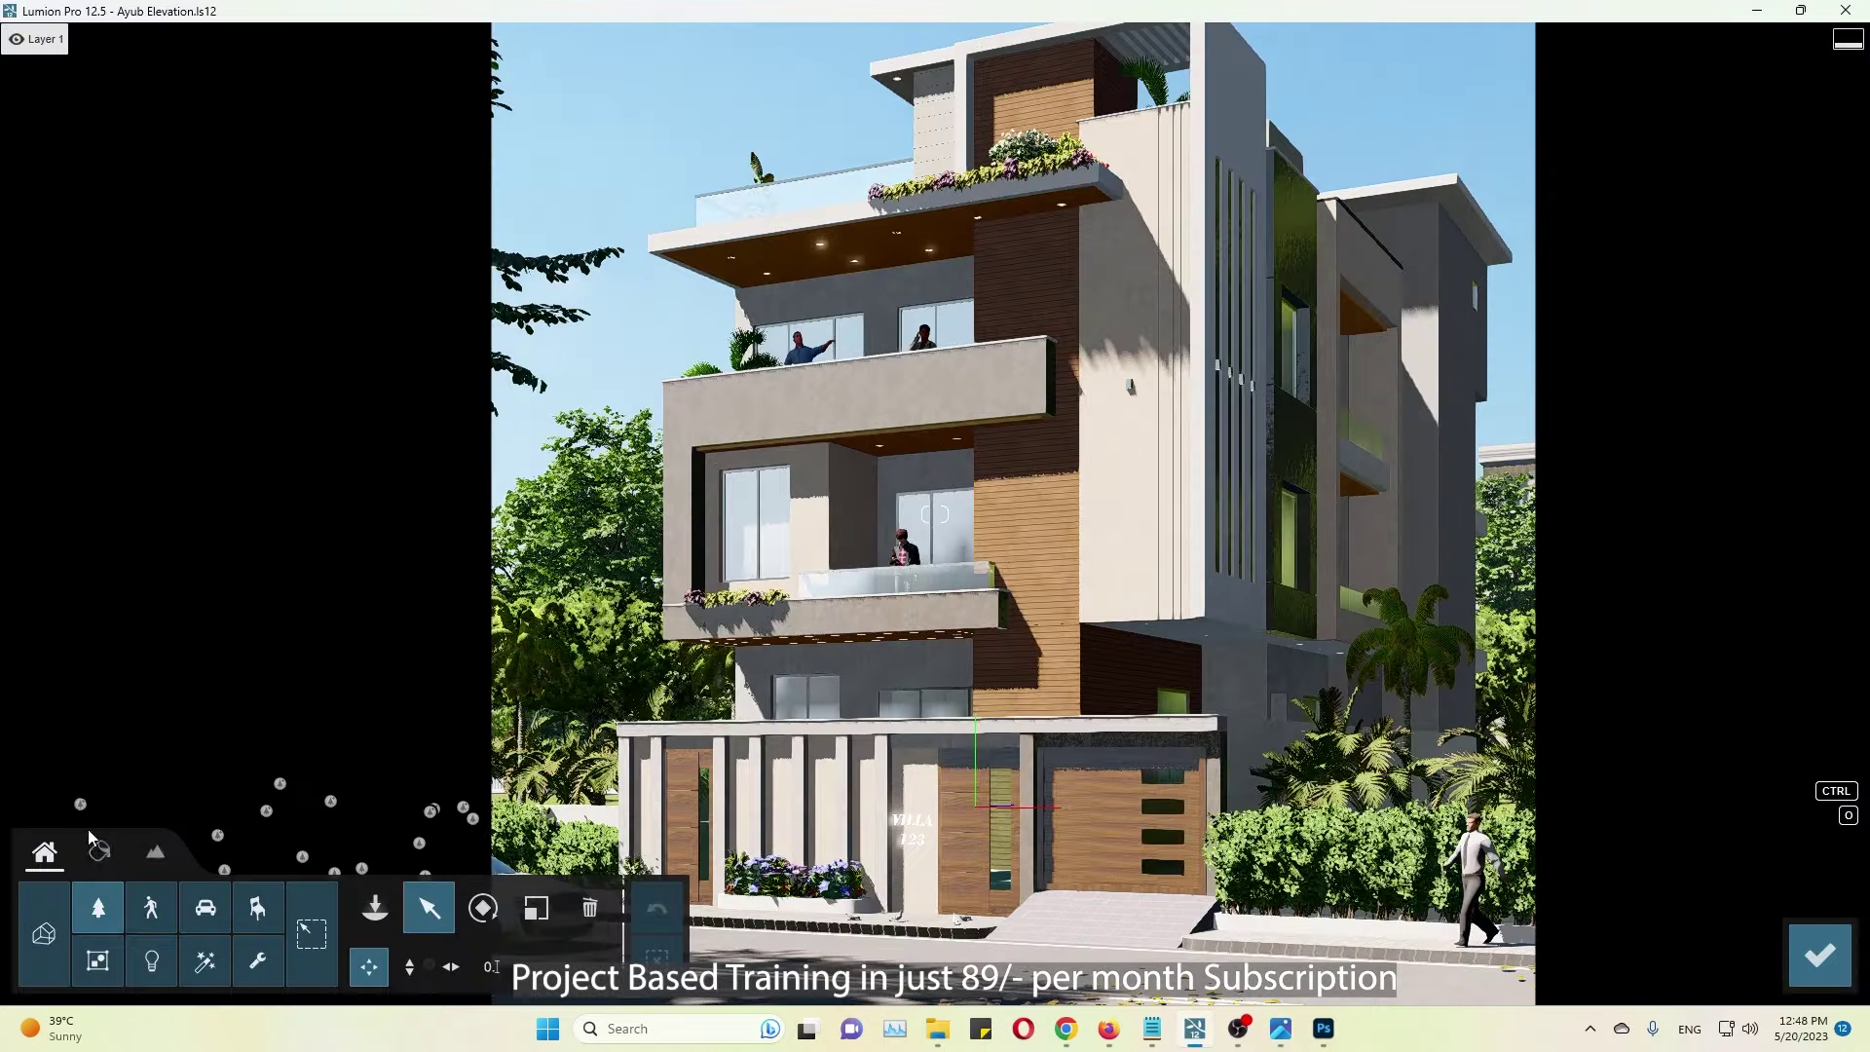
{"action": "left_click", "coordinate": [96, 743]}
{"action": "left_click", "coordinate": [1023, 506]}
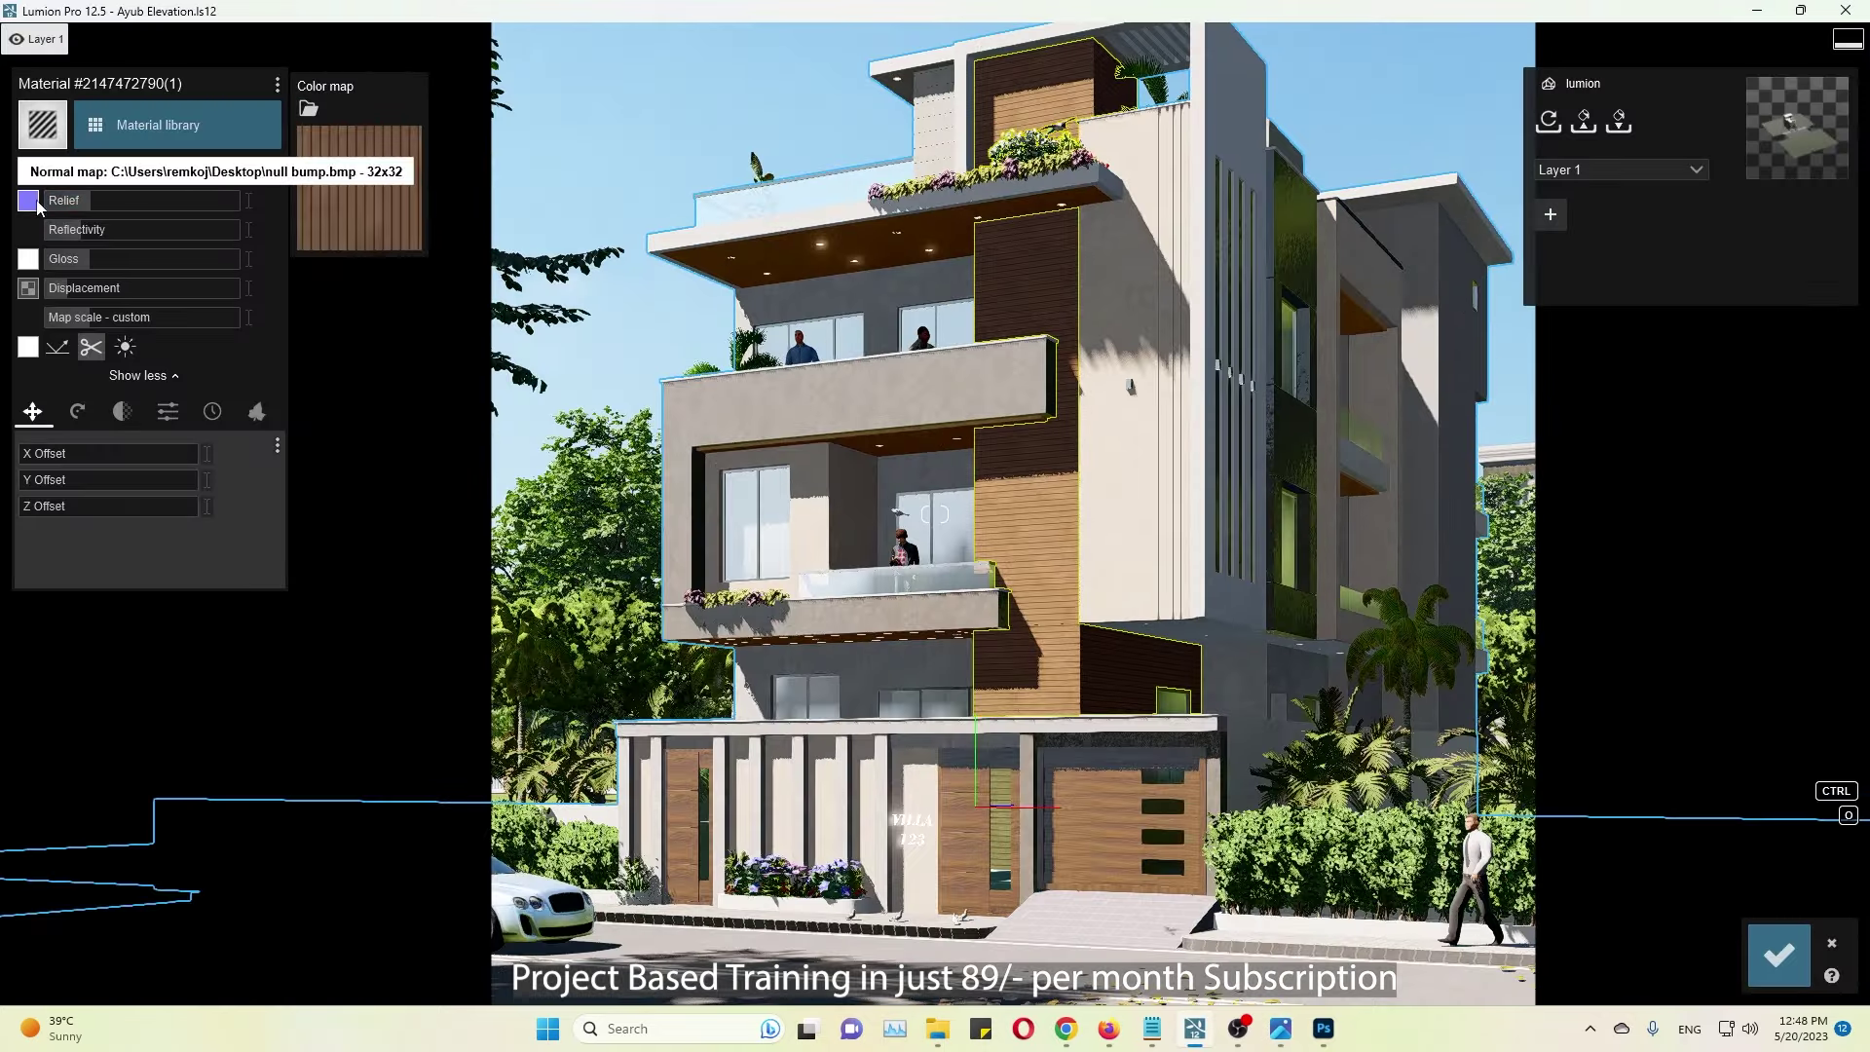
{"action": "left_click", "coordinate": [397, 153]}
{"action": "left_click", "coordinate": [29, 171]}
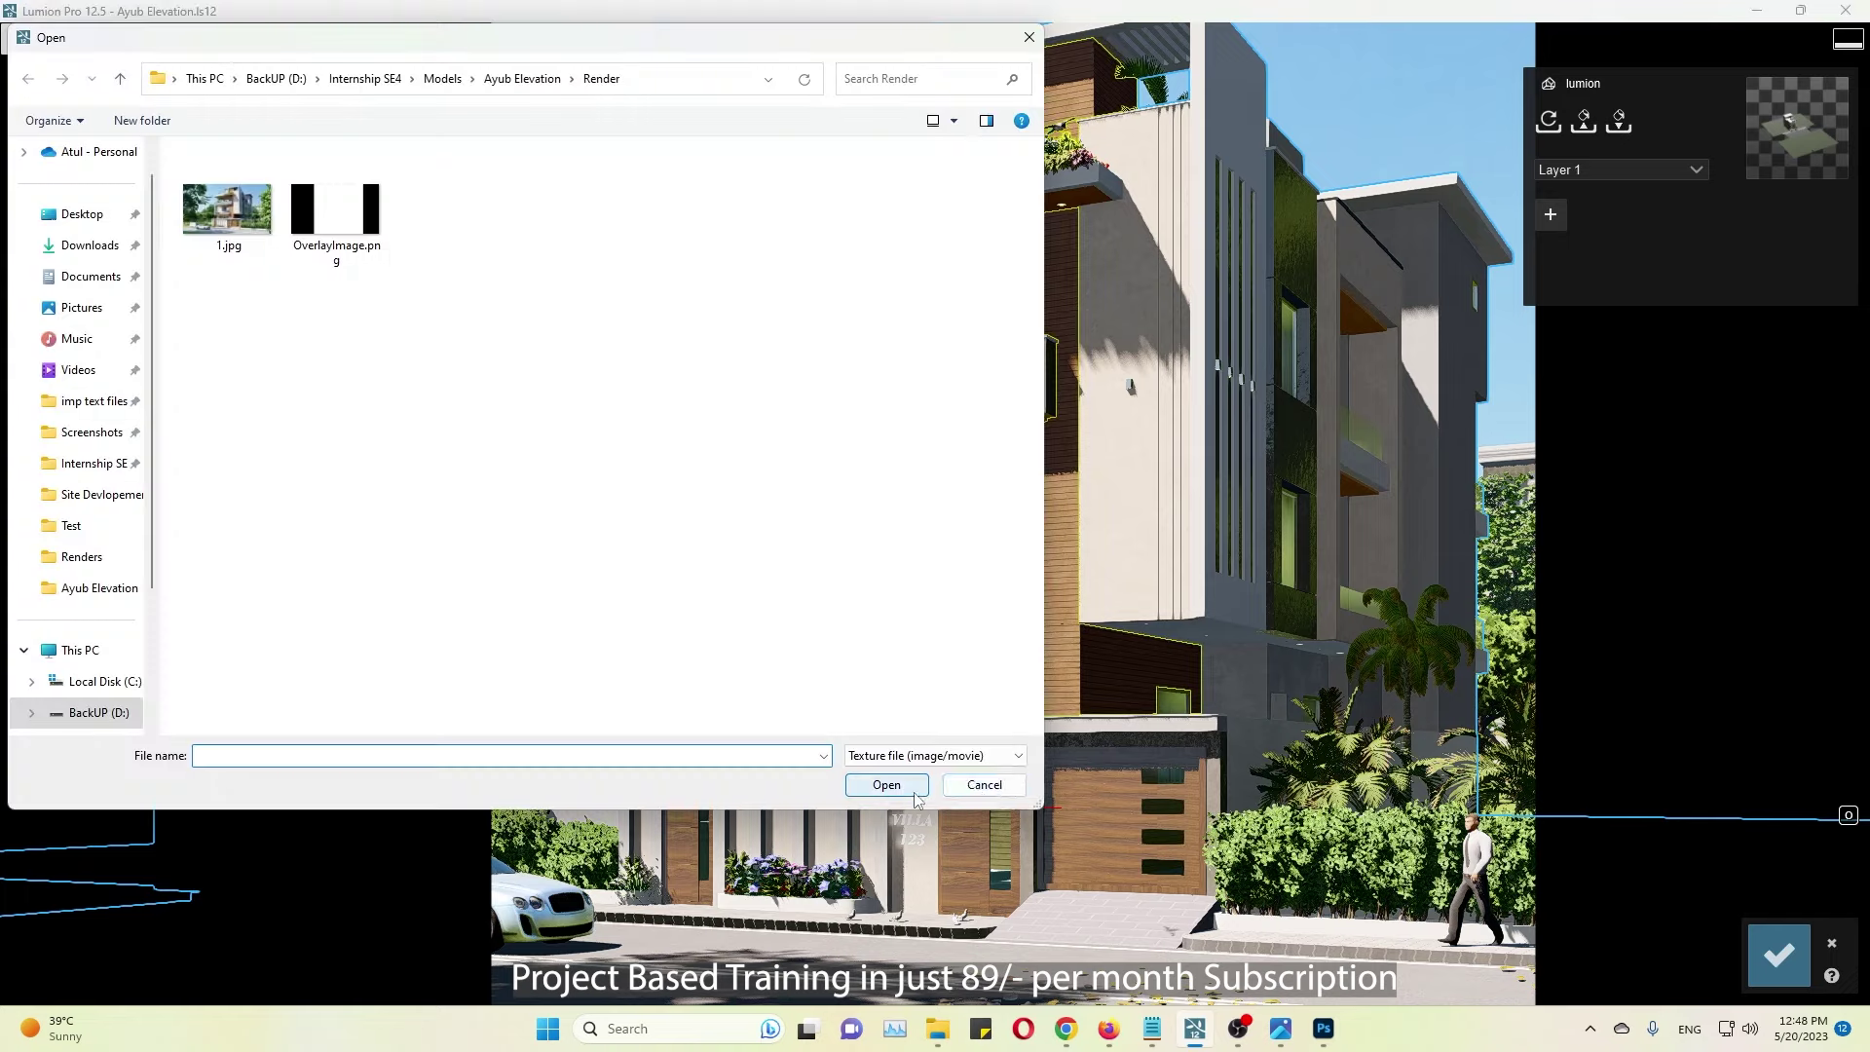
{"action": "key", "text": "Escape"}
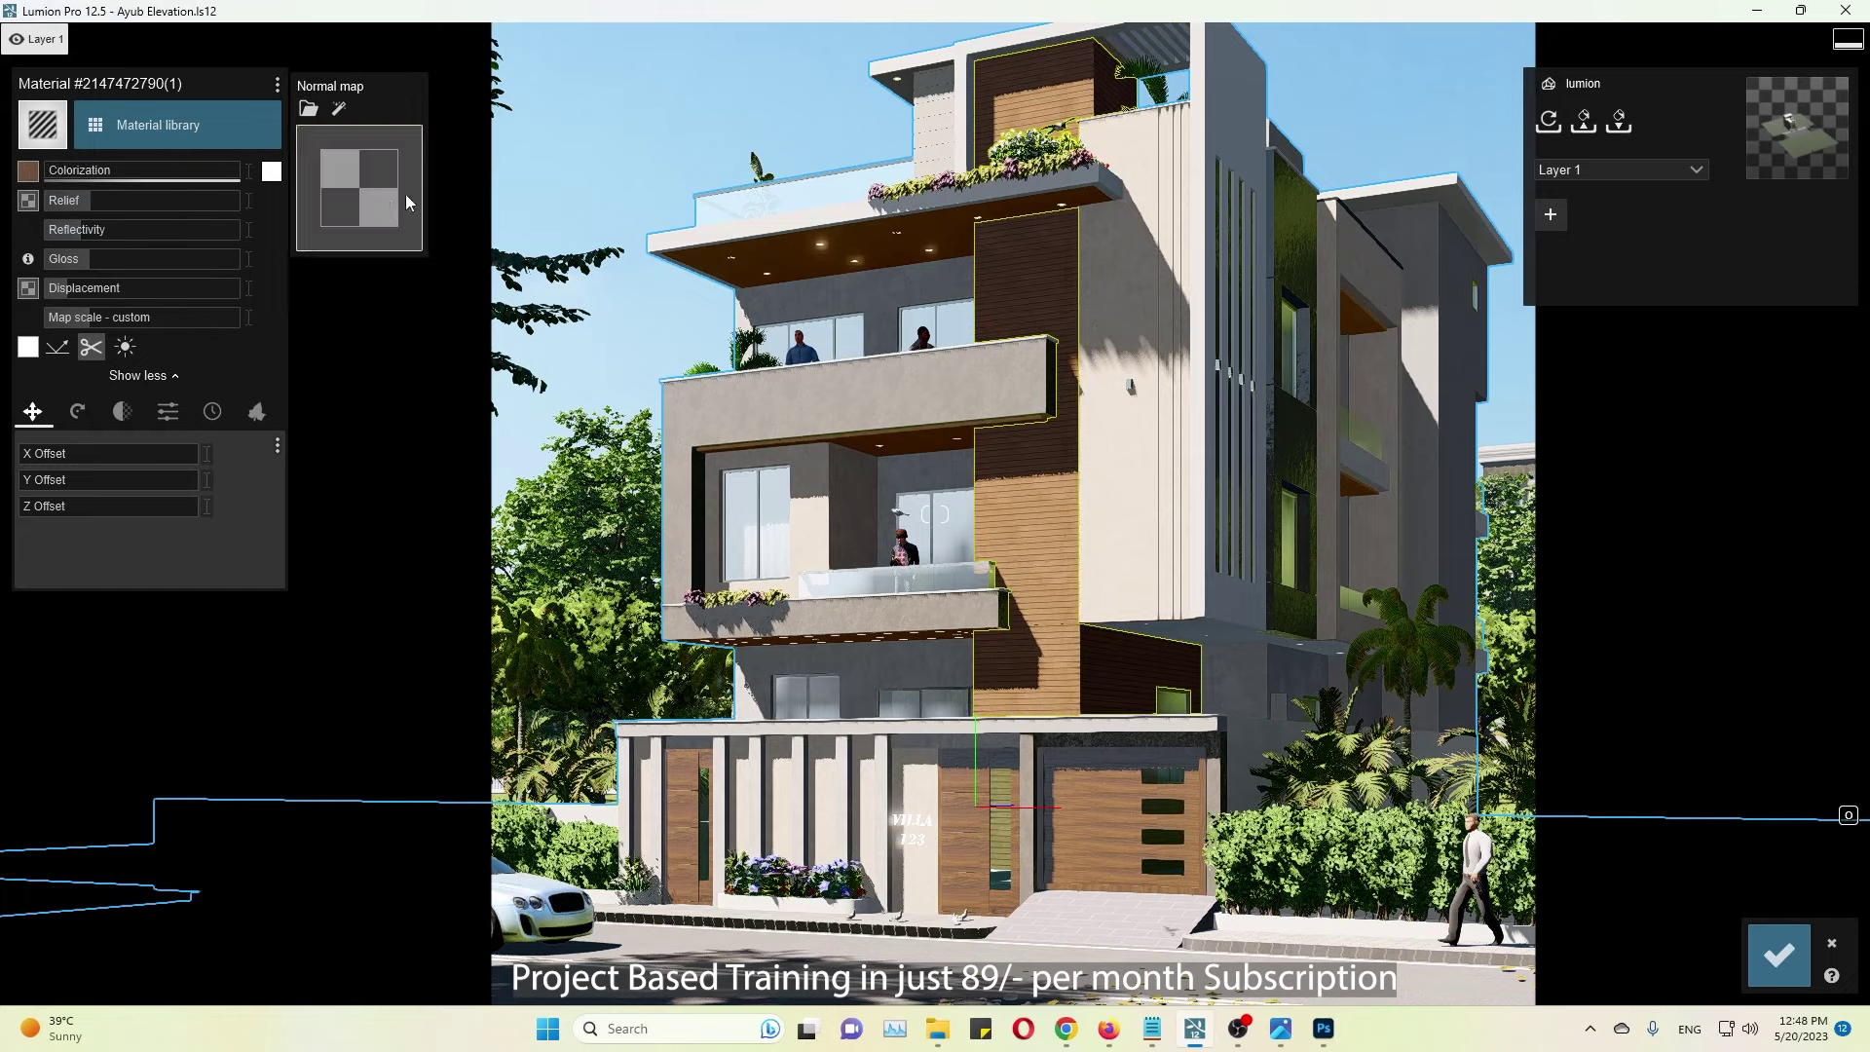
{"action": "left_click", "coordinate": [339, 108]}
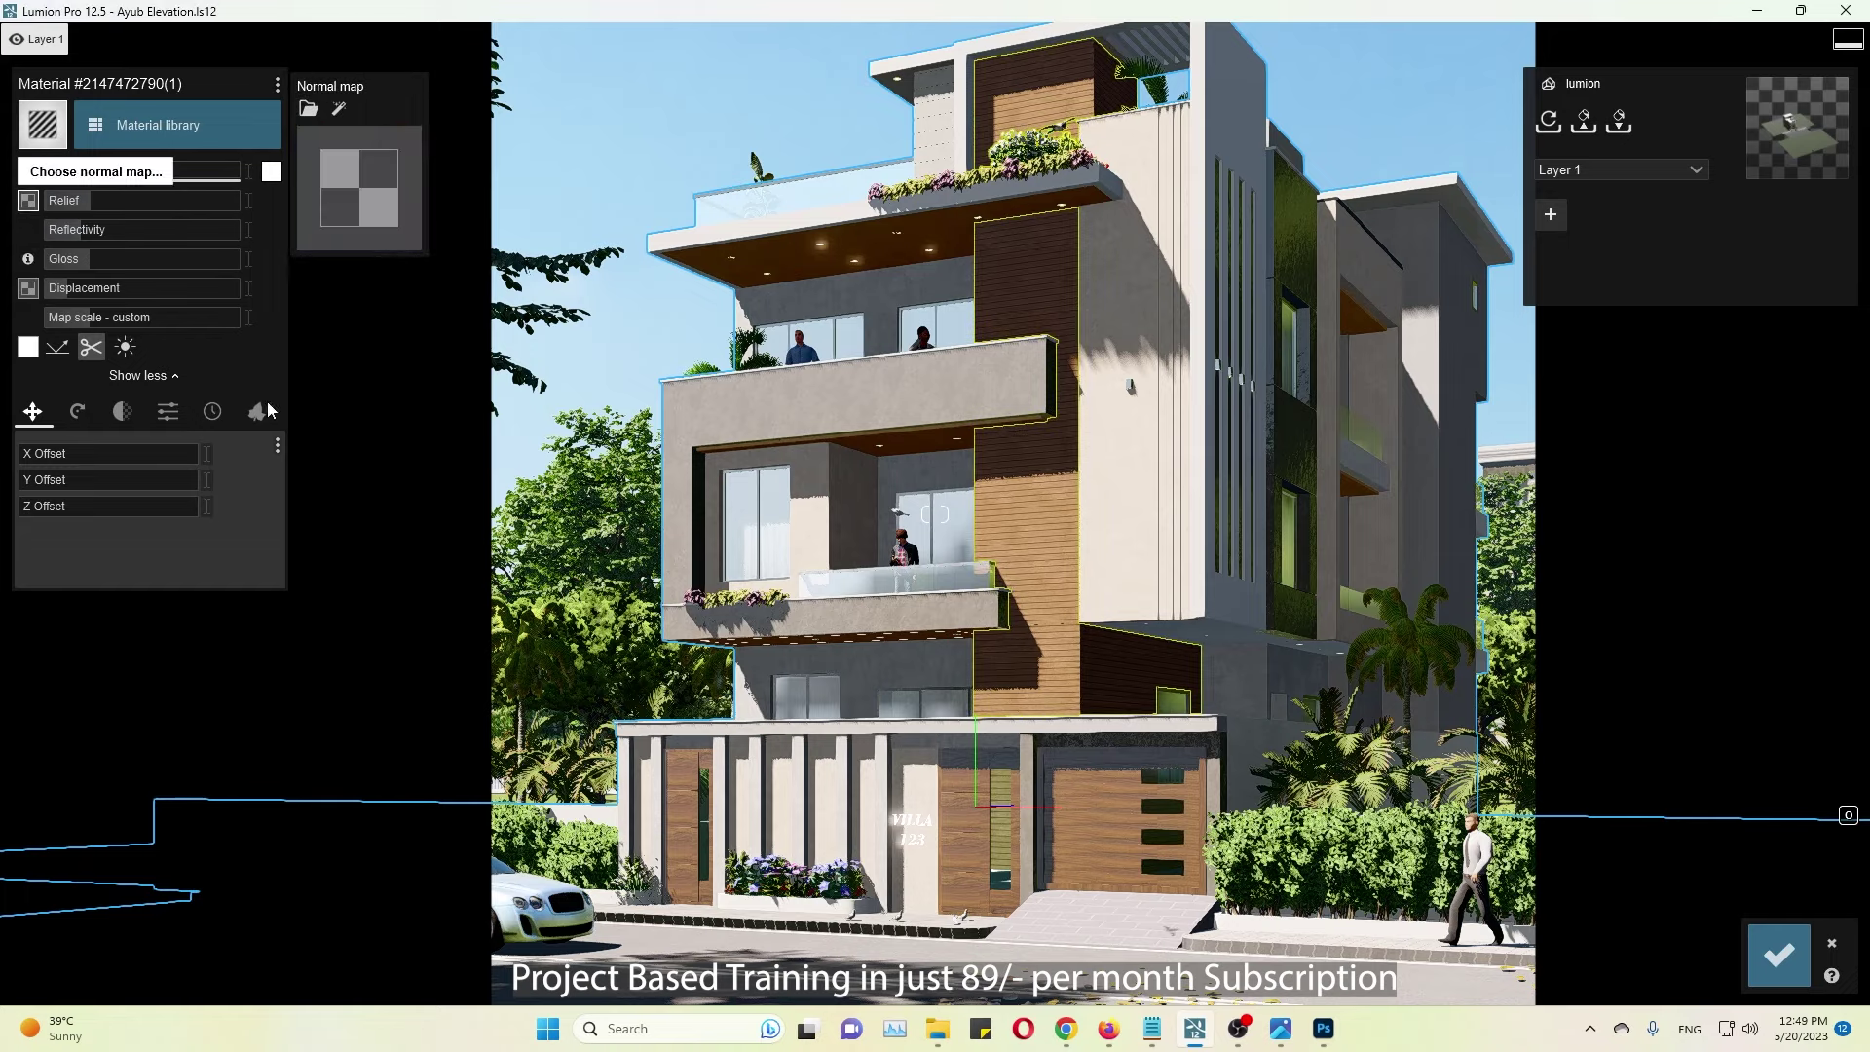
{"action": "key", "text": "Escape"}
{"action": "left_click", "coordinate": [1038, 498]}
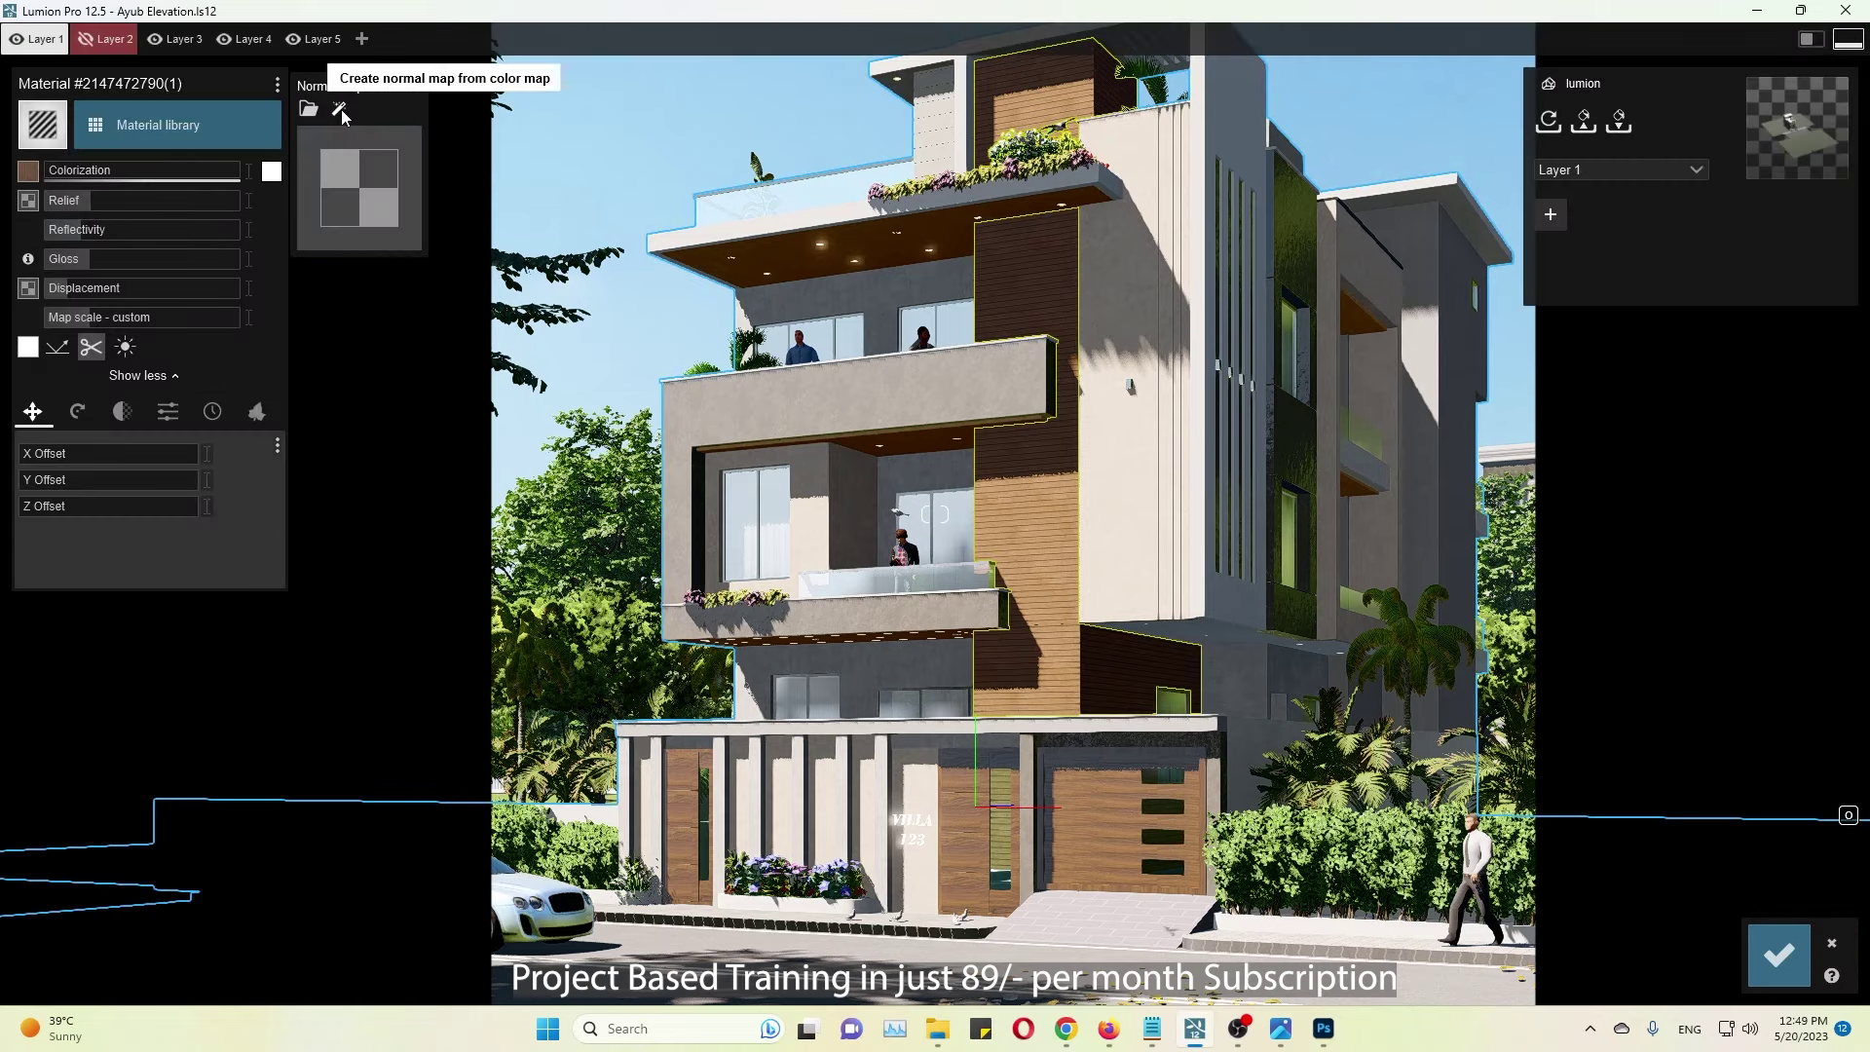
{"action": "left_click", "coordinate": [340, 110]}
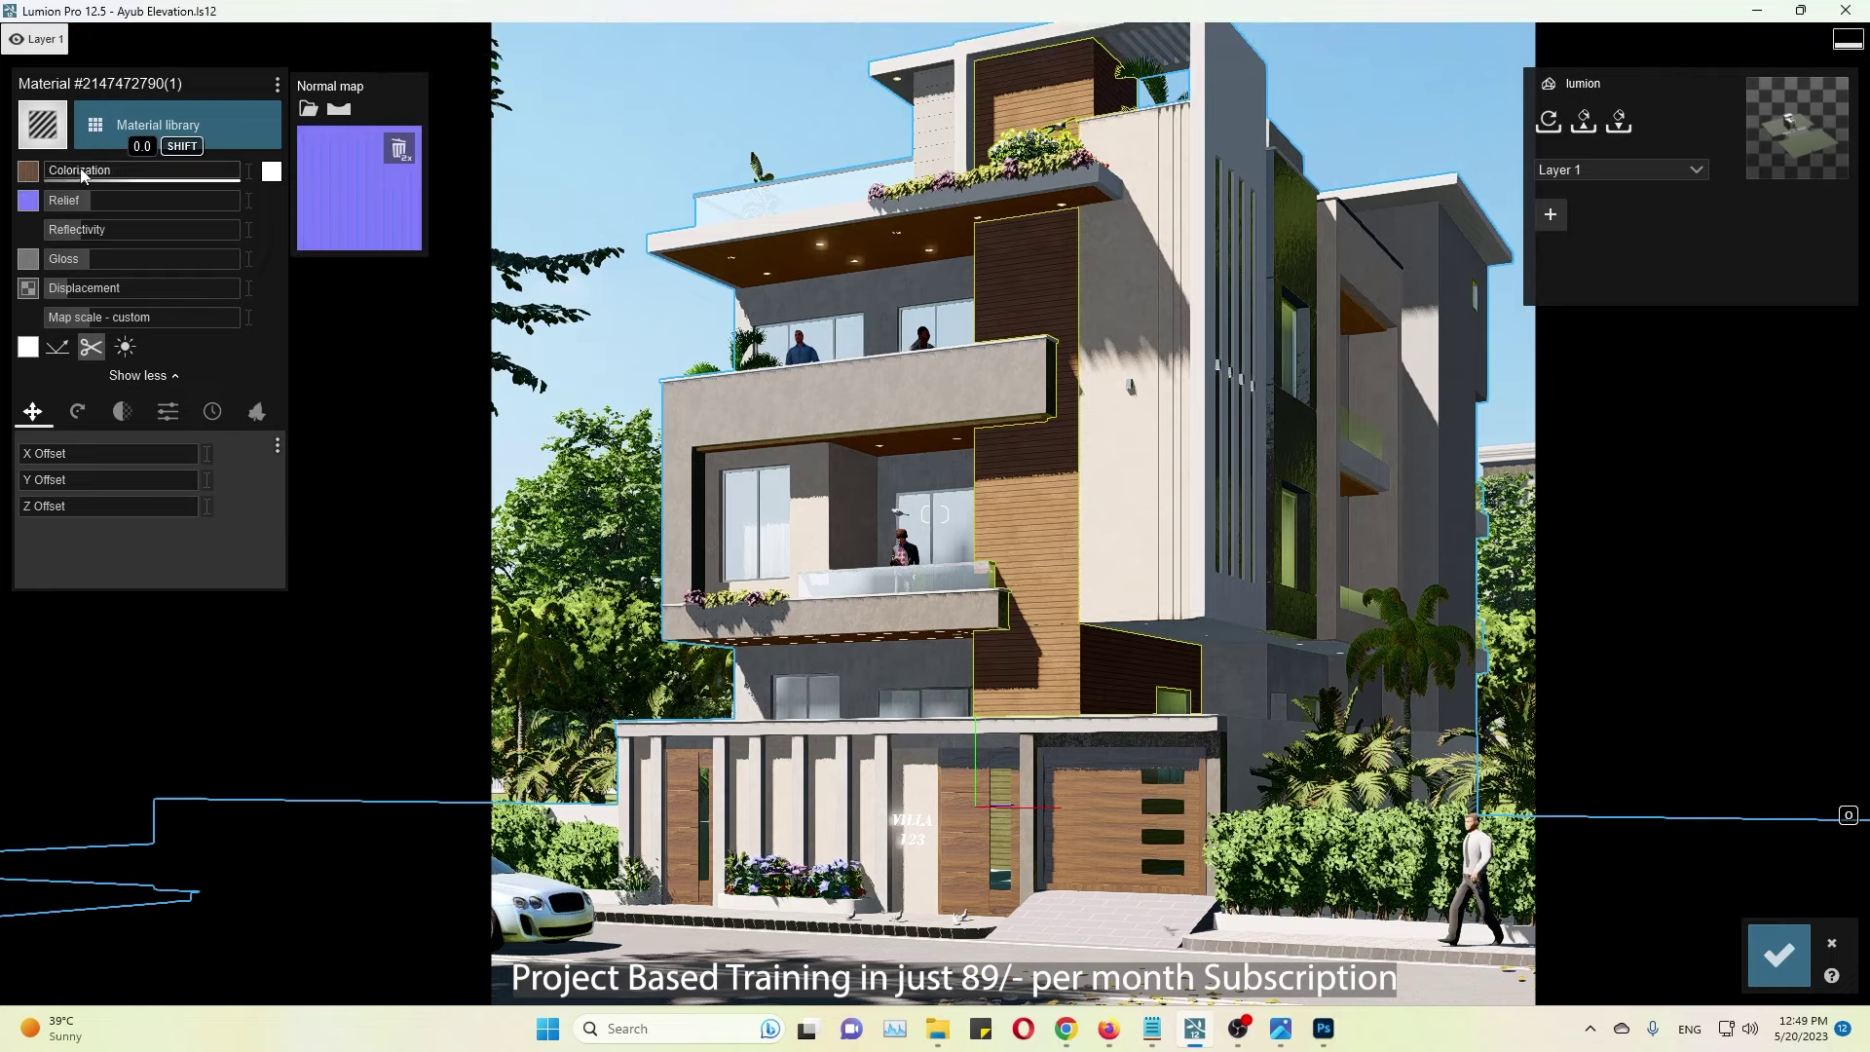
Step: Tint the wood cladding orange-red from the RAL colours at colorization 0.31
{"action": "left_click", "coordinate": [271, 172]}
{"action": "left_click", "coordinate": [431, 89]}
{"action": "left_click", "coordinate": [384, 124]}
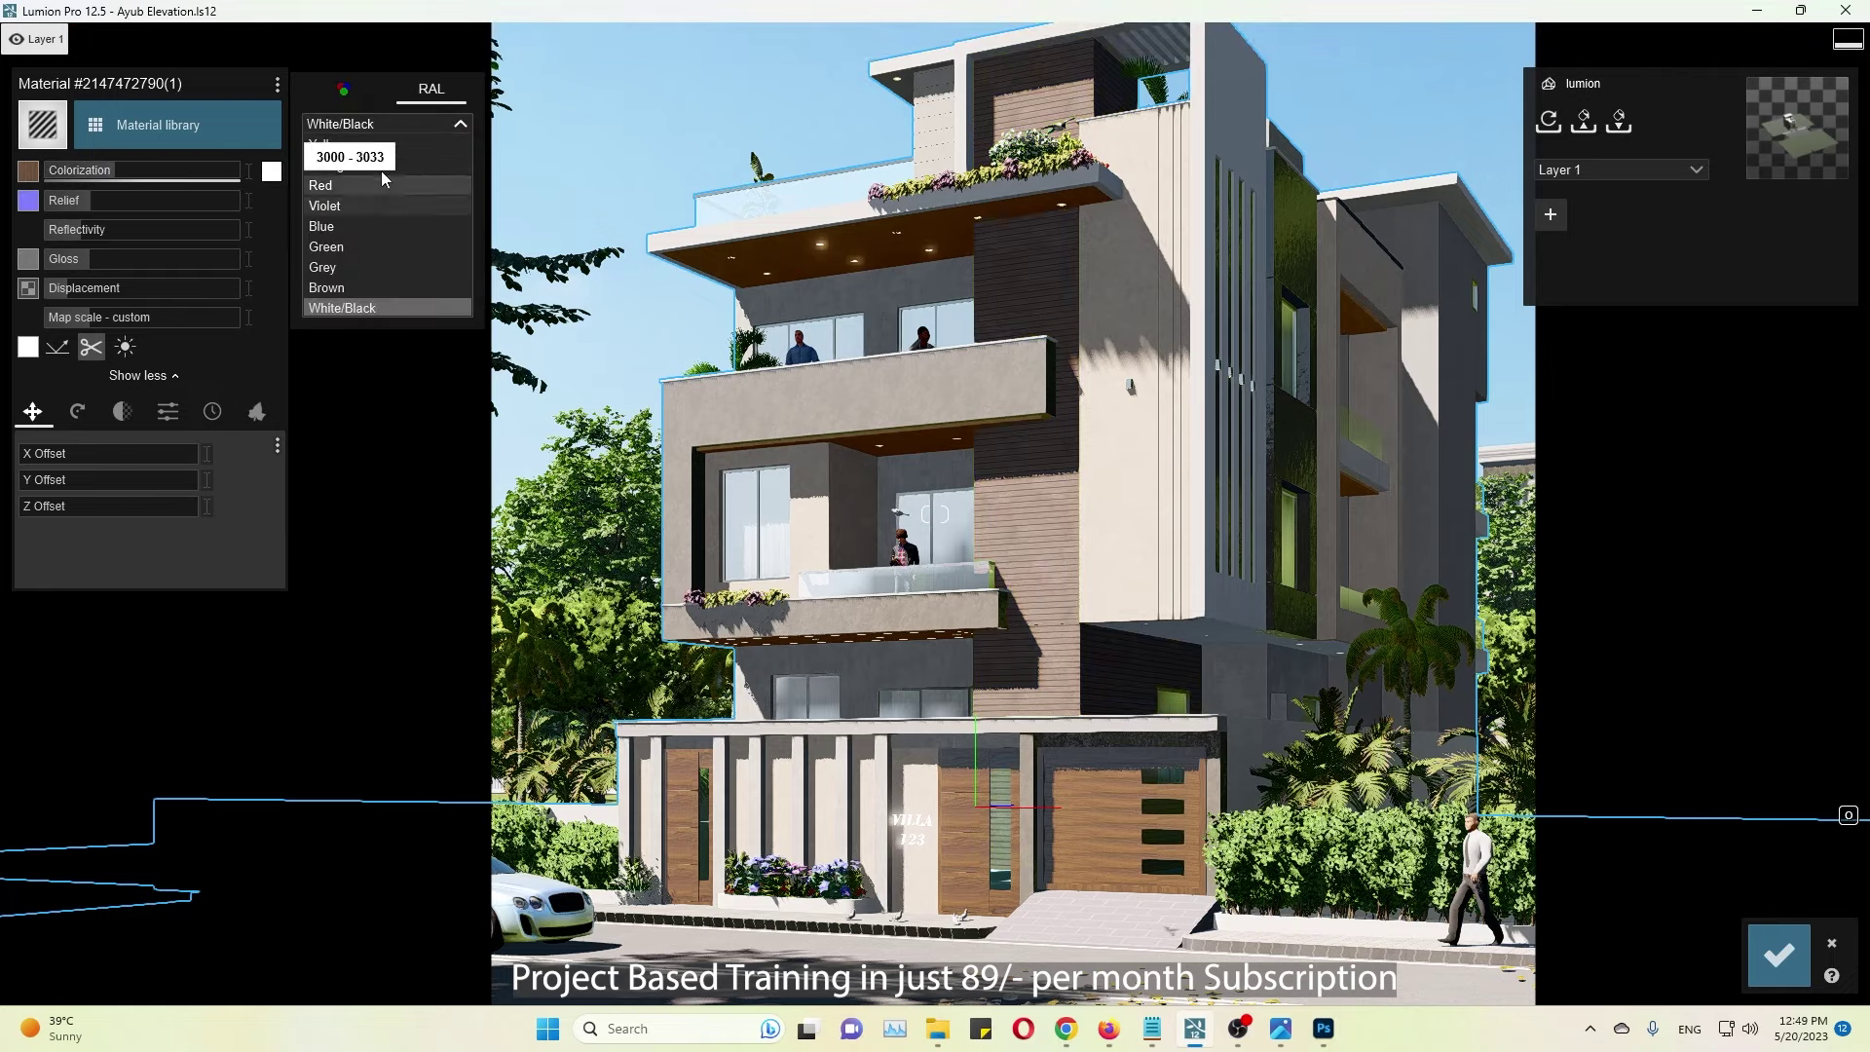
{"action": "left_click", "coordinate": [380, 166]}
{"action": "left_click", "coordinate": [151, 190]}
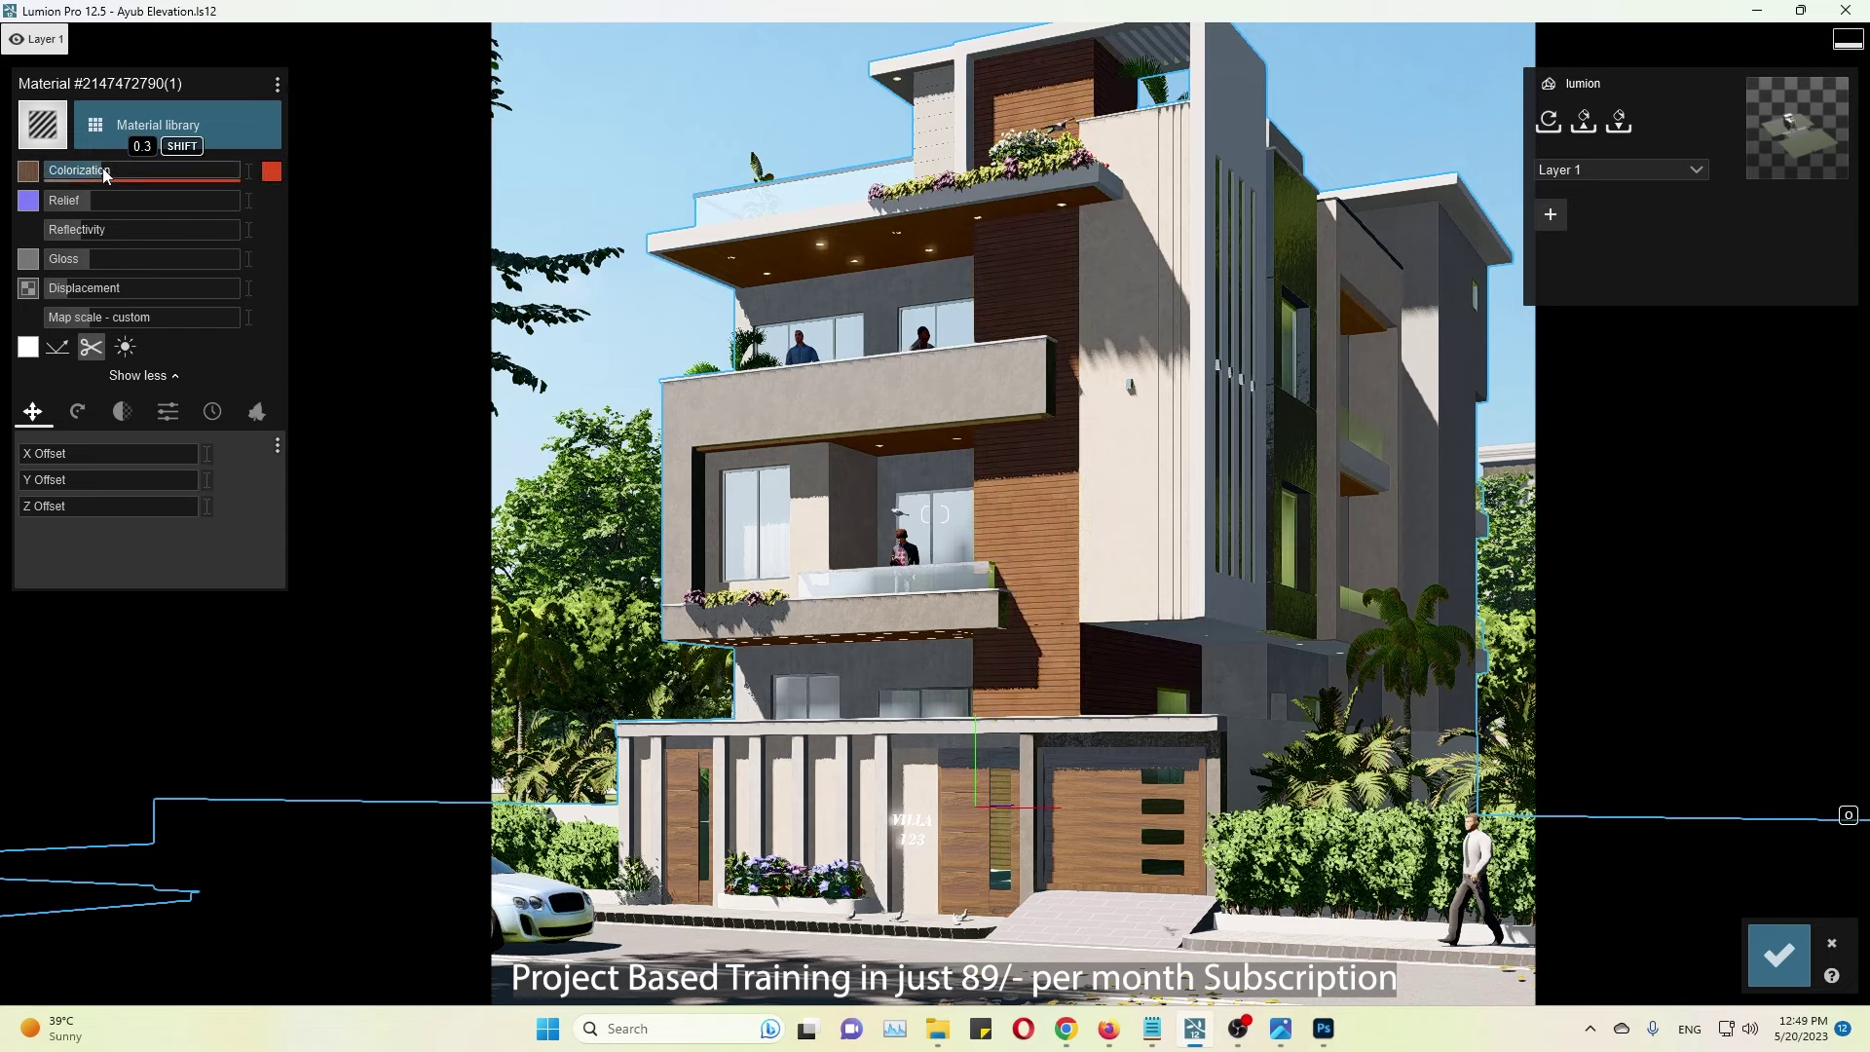
{"action": "left_click", "coordinate": [272, 172]}
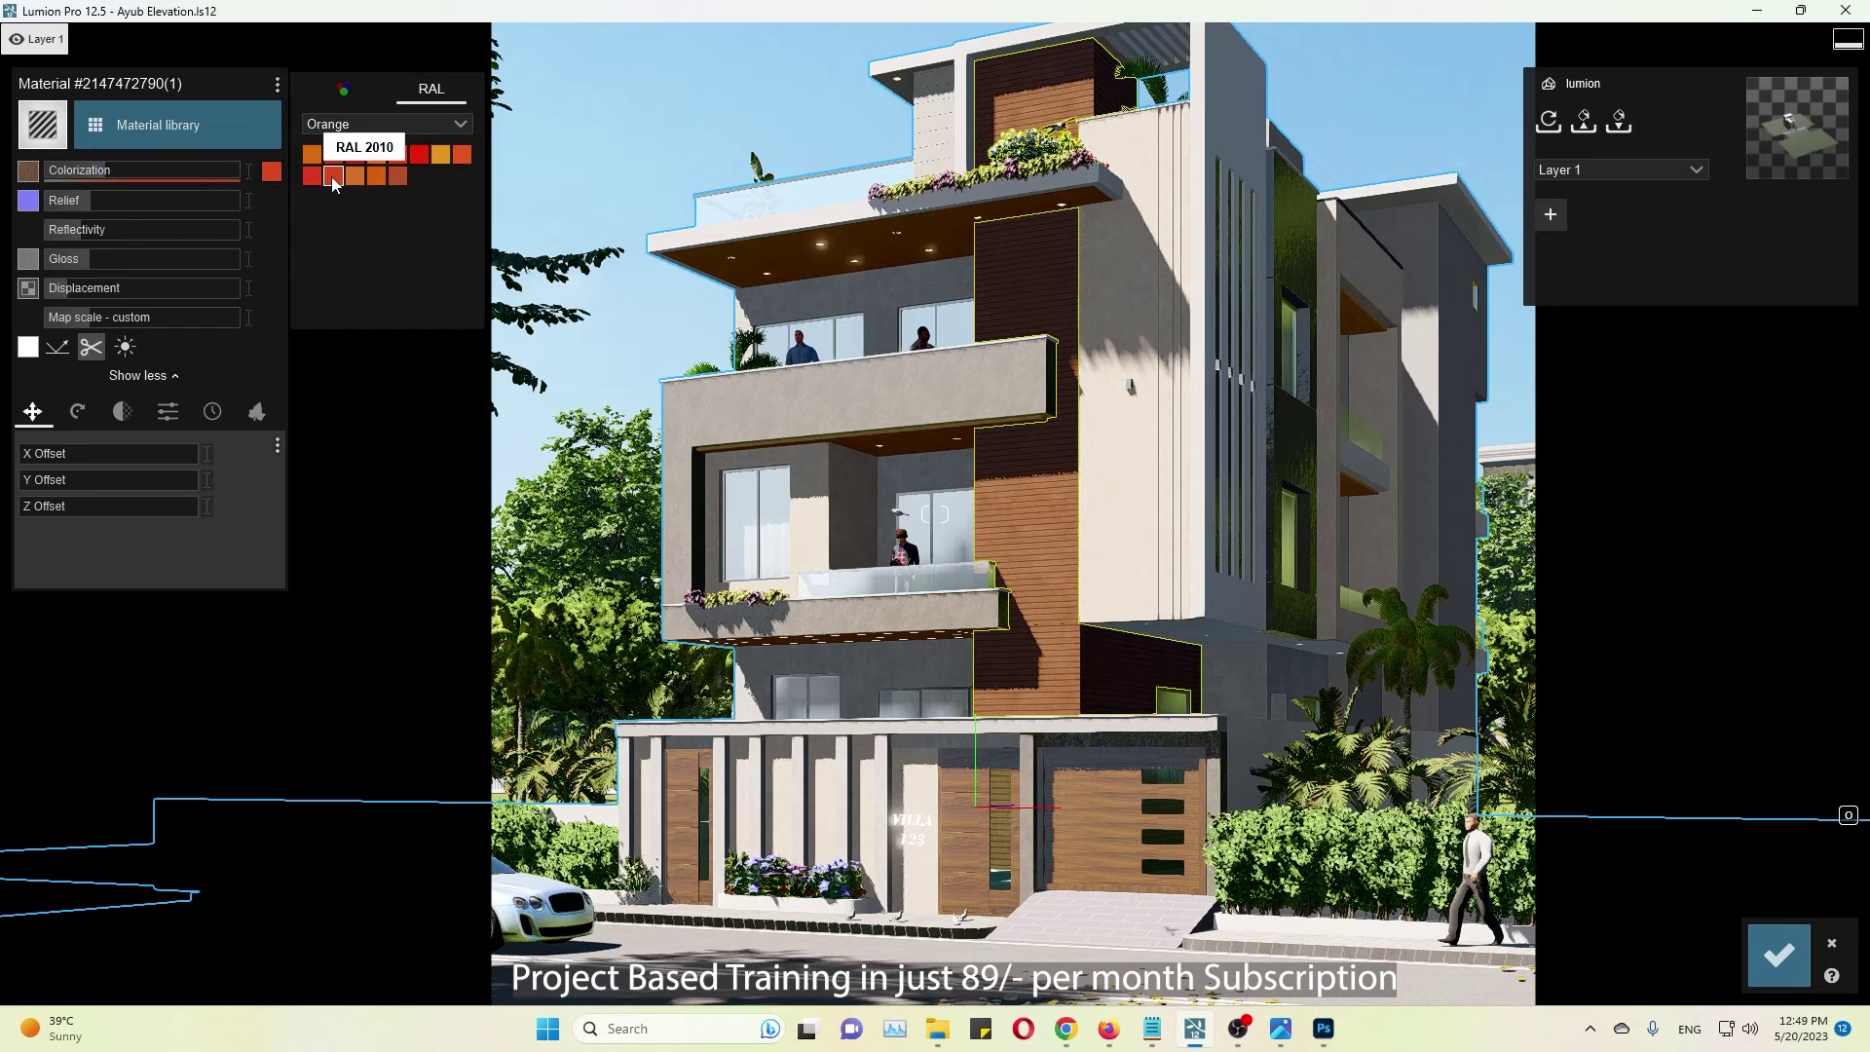
{"action": "left_click", "coordinate": [249, 173]}
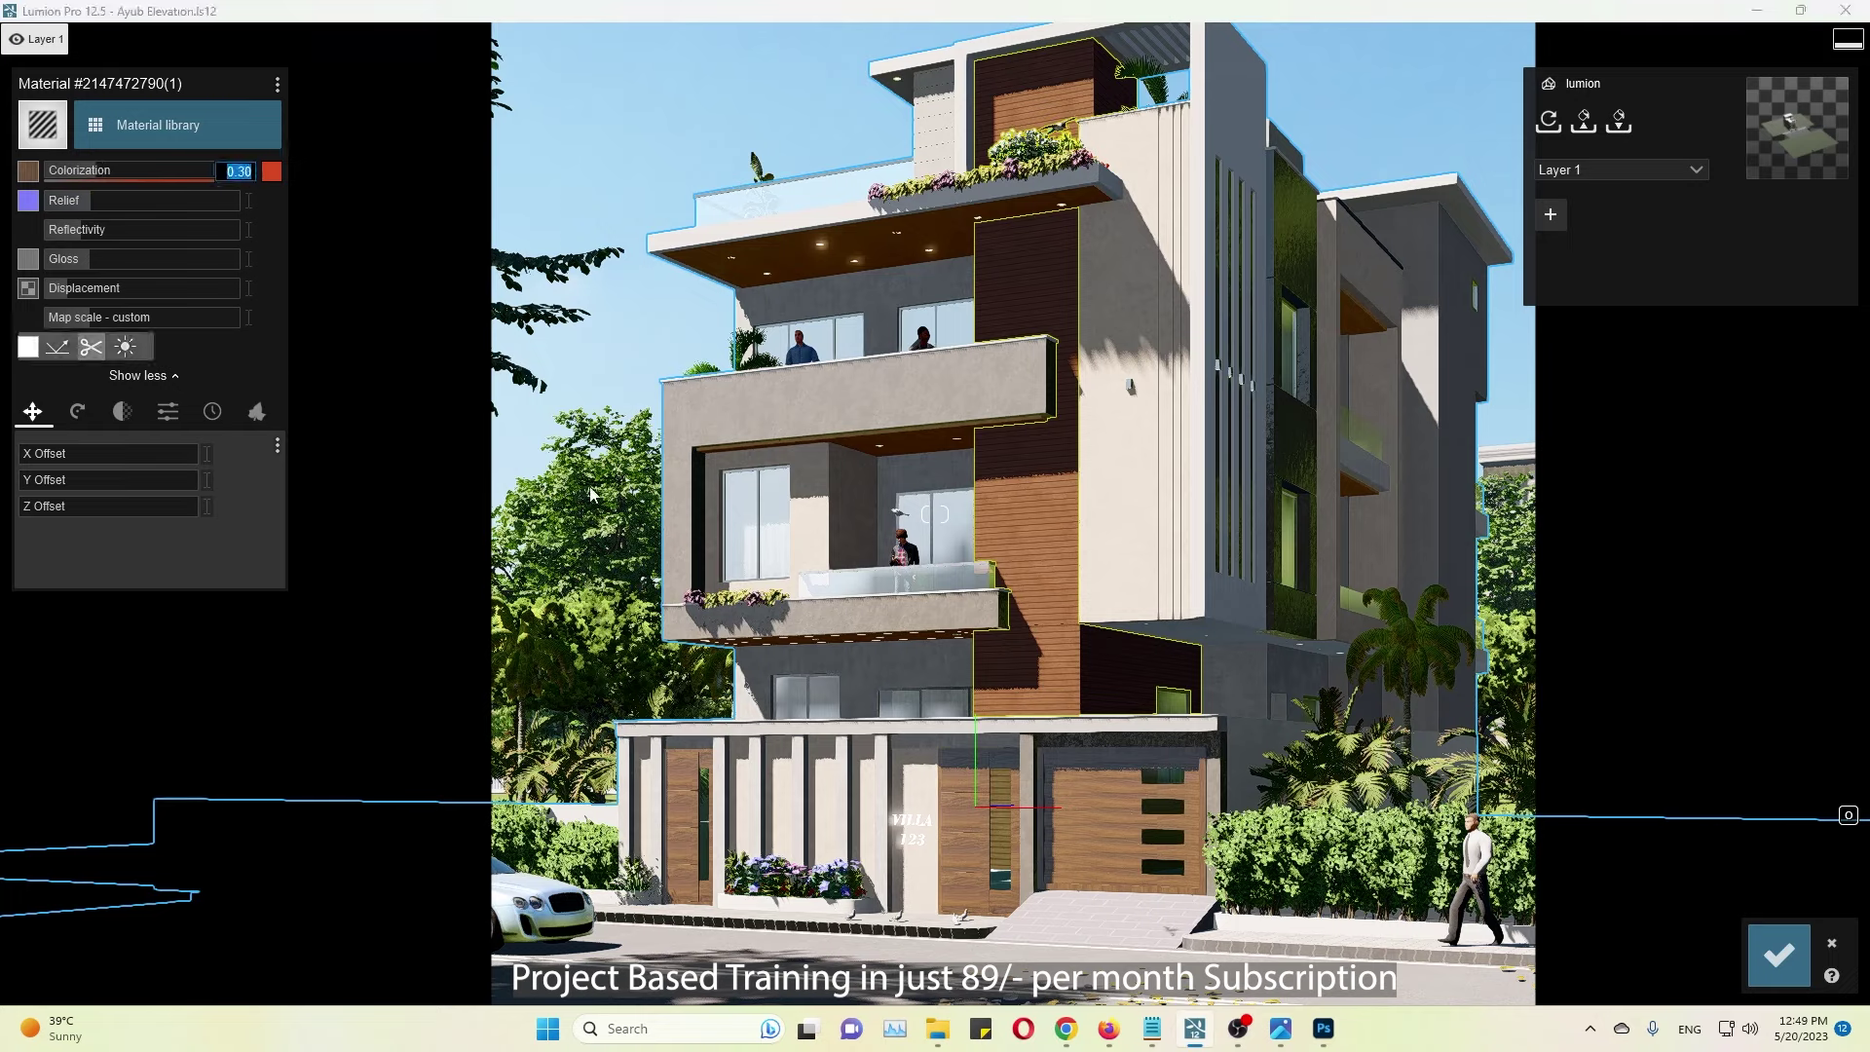
Step: Tint the door wood material with RAL 2000 orange
{"action": "left_click", "coordinate": [1120, 828]}
{"action": "left_click", "coordinate": [272, 172]}
{"action": "left_click", "coordinate": [384, 124]}
{"action": "left_click", "coordinate": [331, 172]}
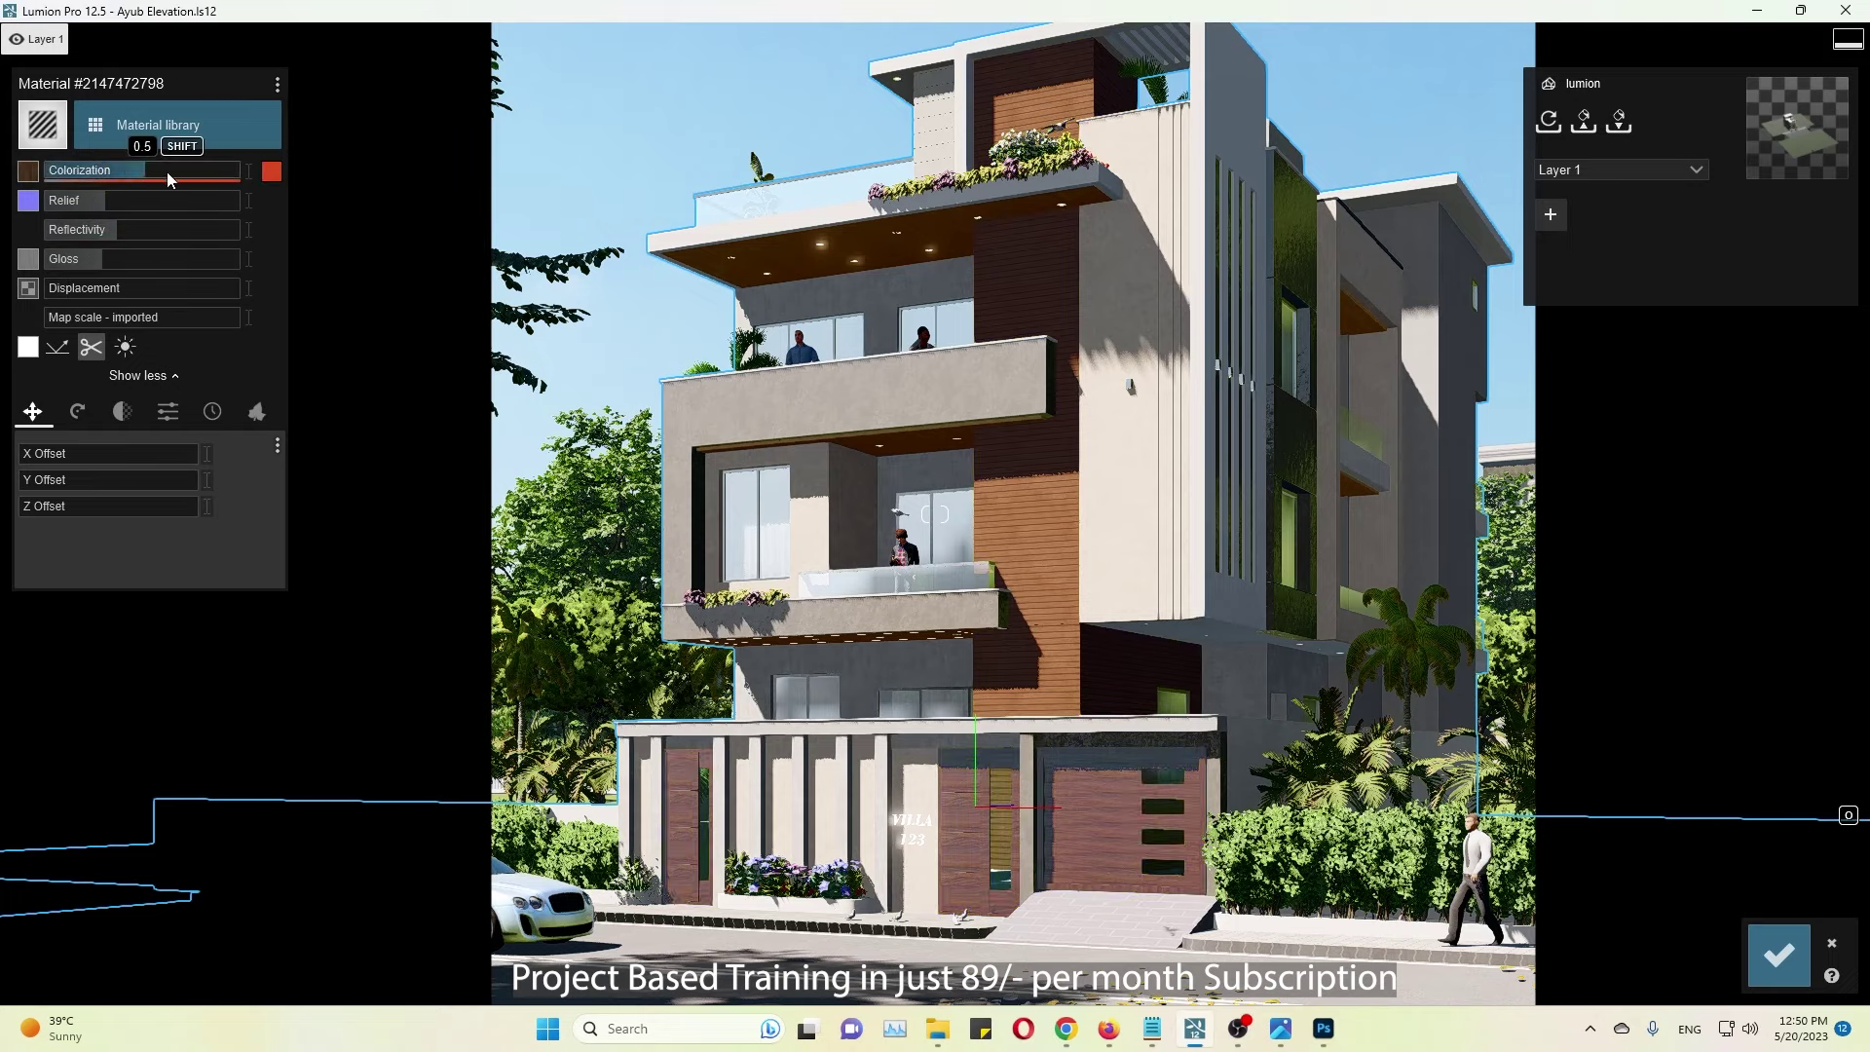
{"action": "left_click", "coordinate": [37, 175]}
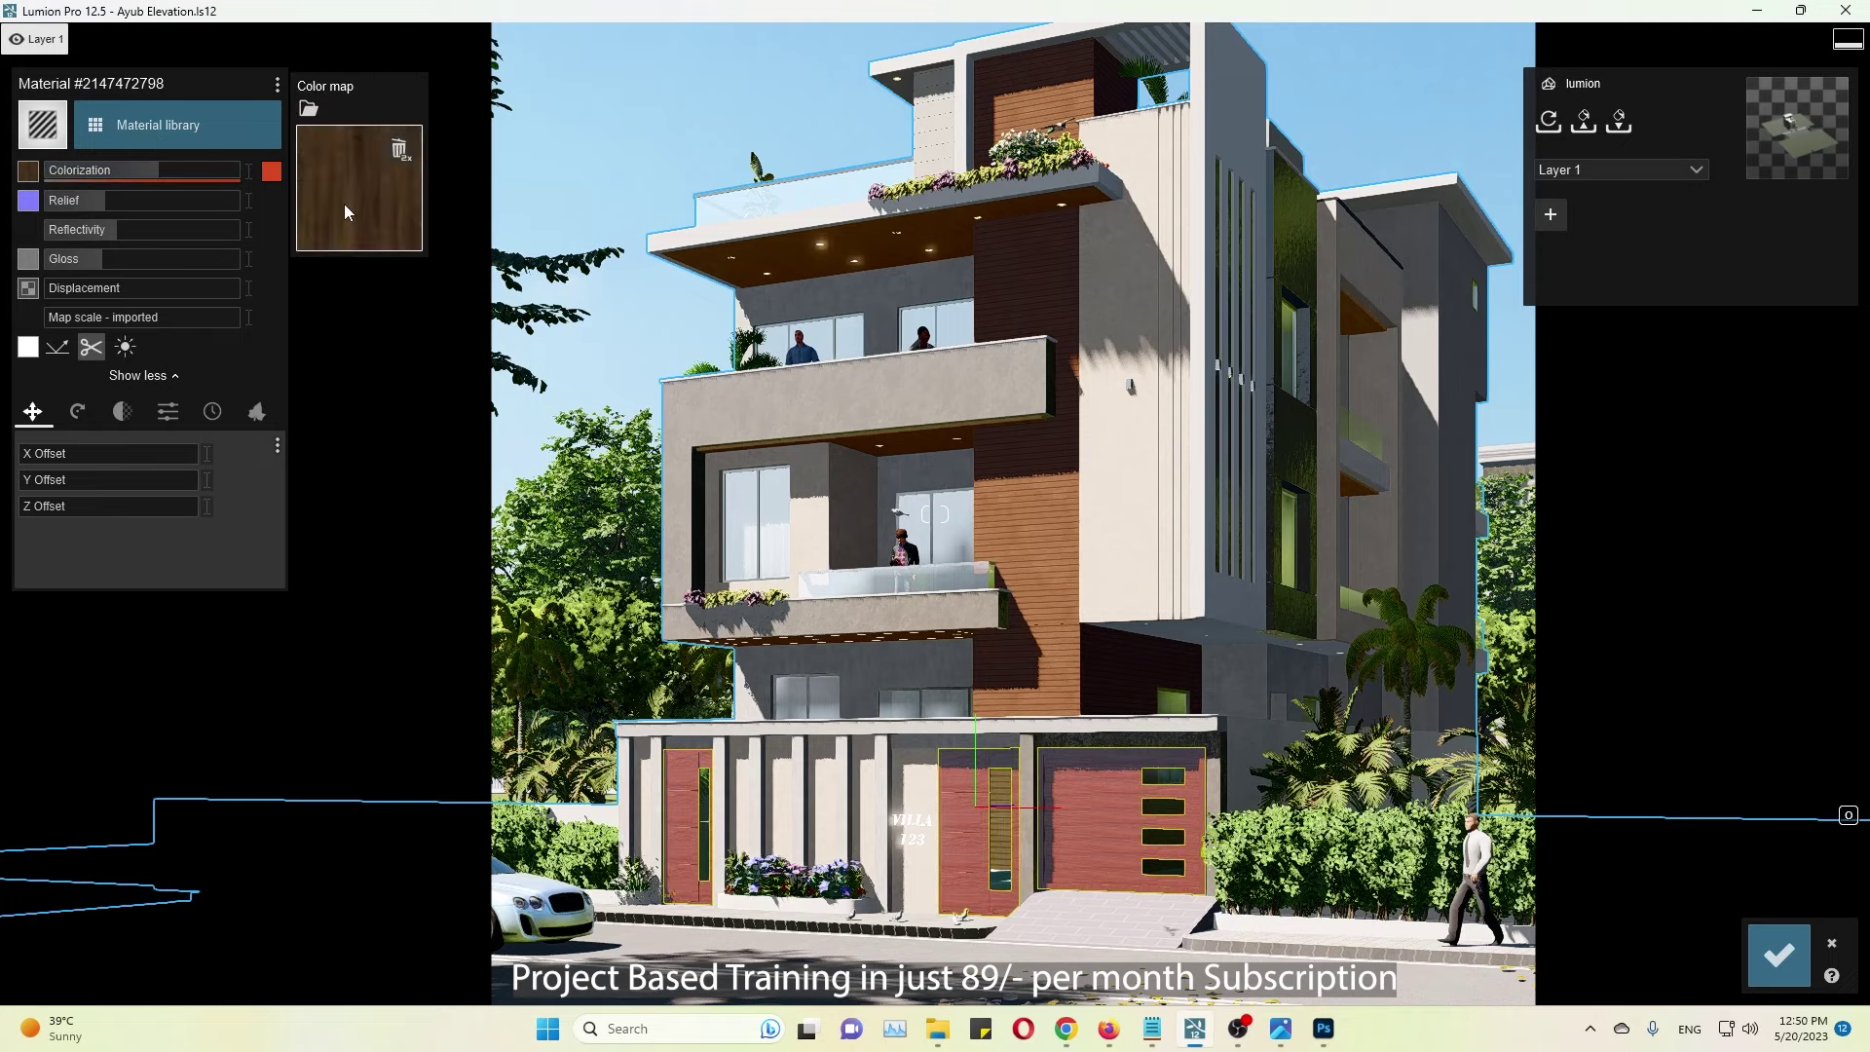
{"action": "left_click", "coordinate": [272, 171]}
{"action": "left_click", "coordinate": [312, 160]}
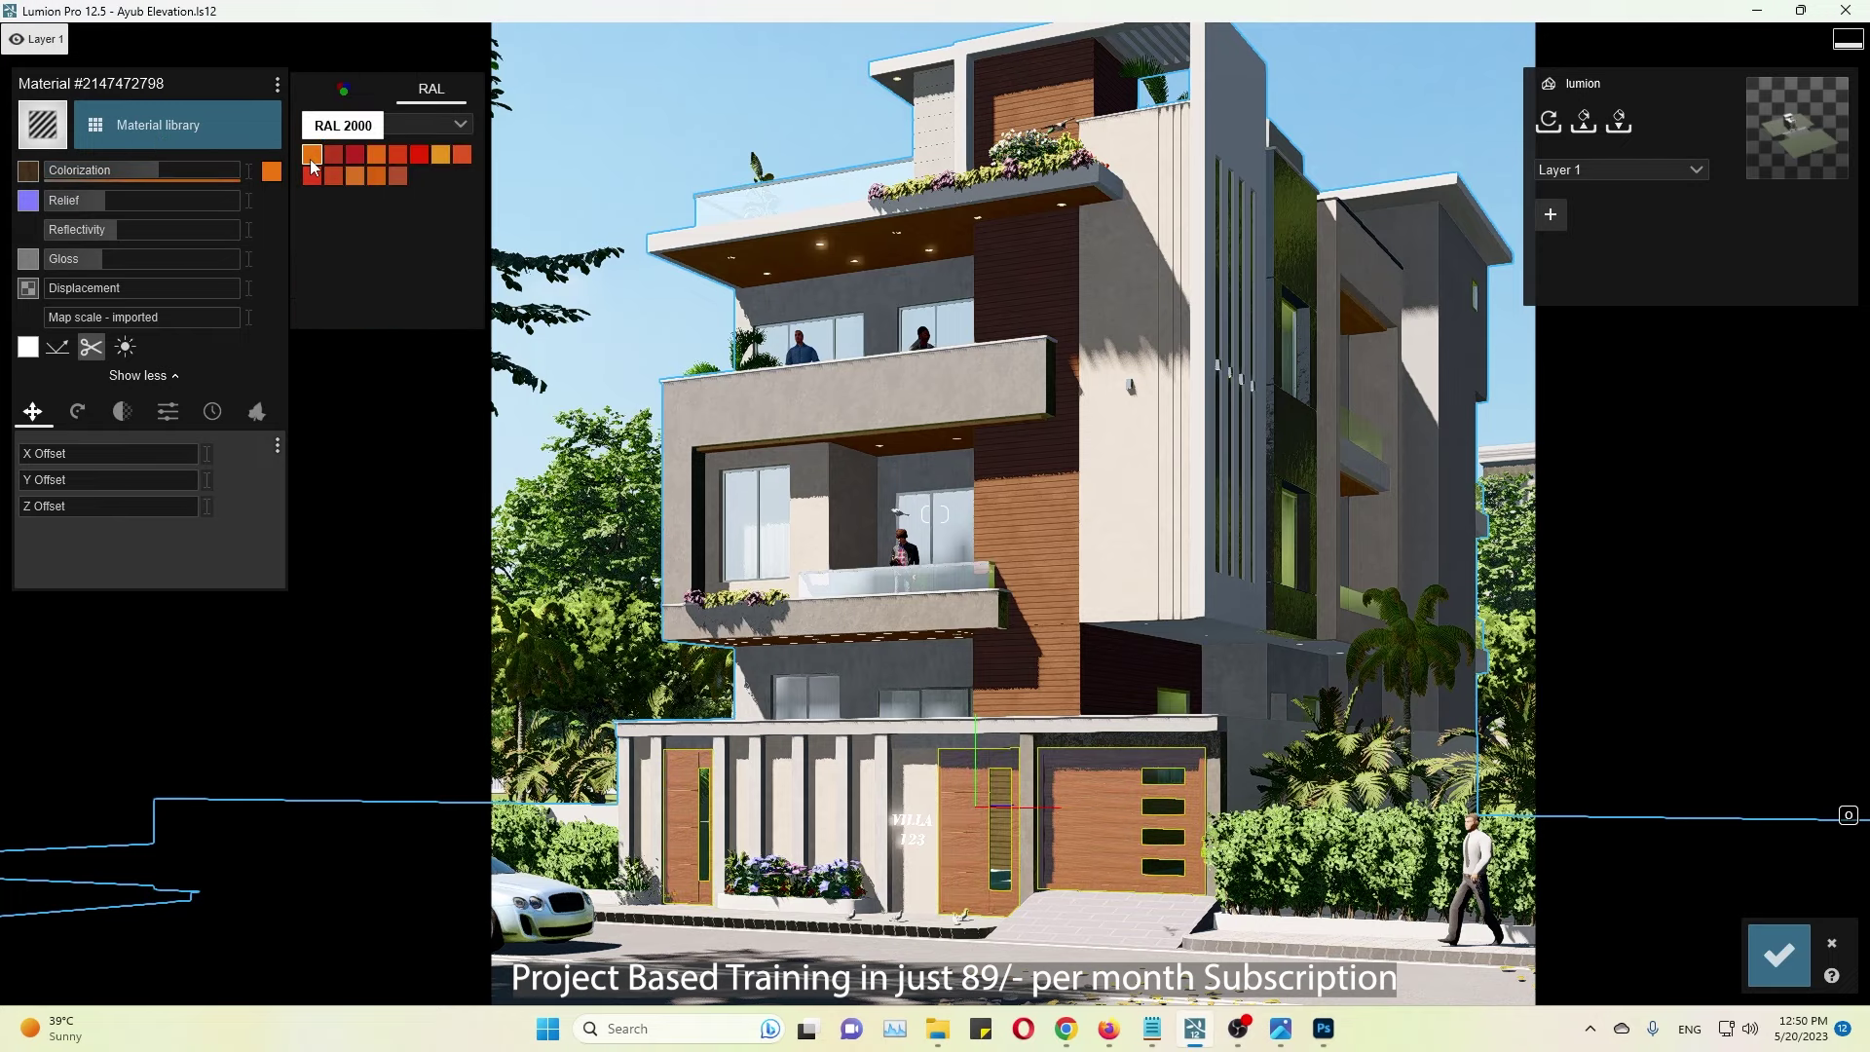
{"action": "left_click", "coordinate": [162, 171]}
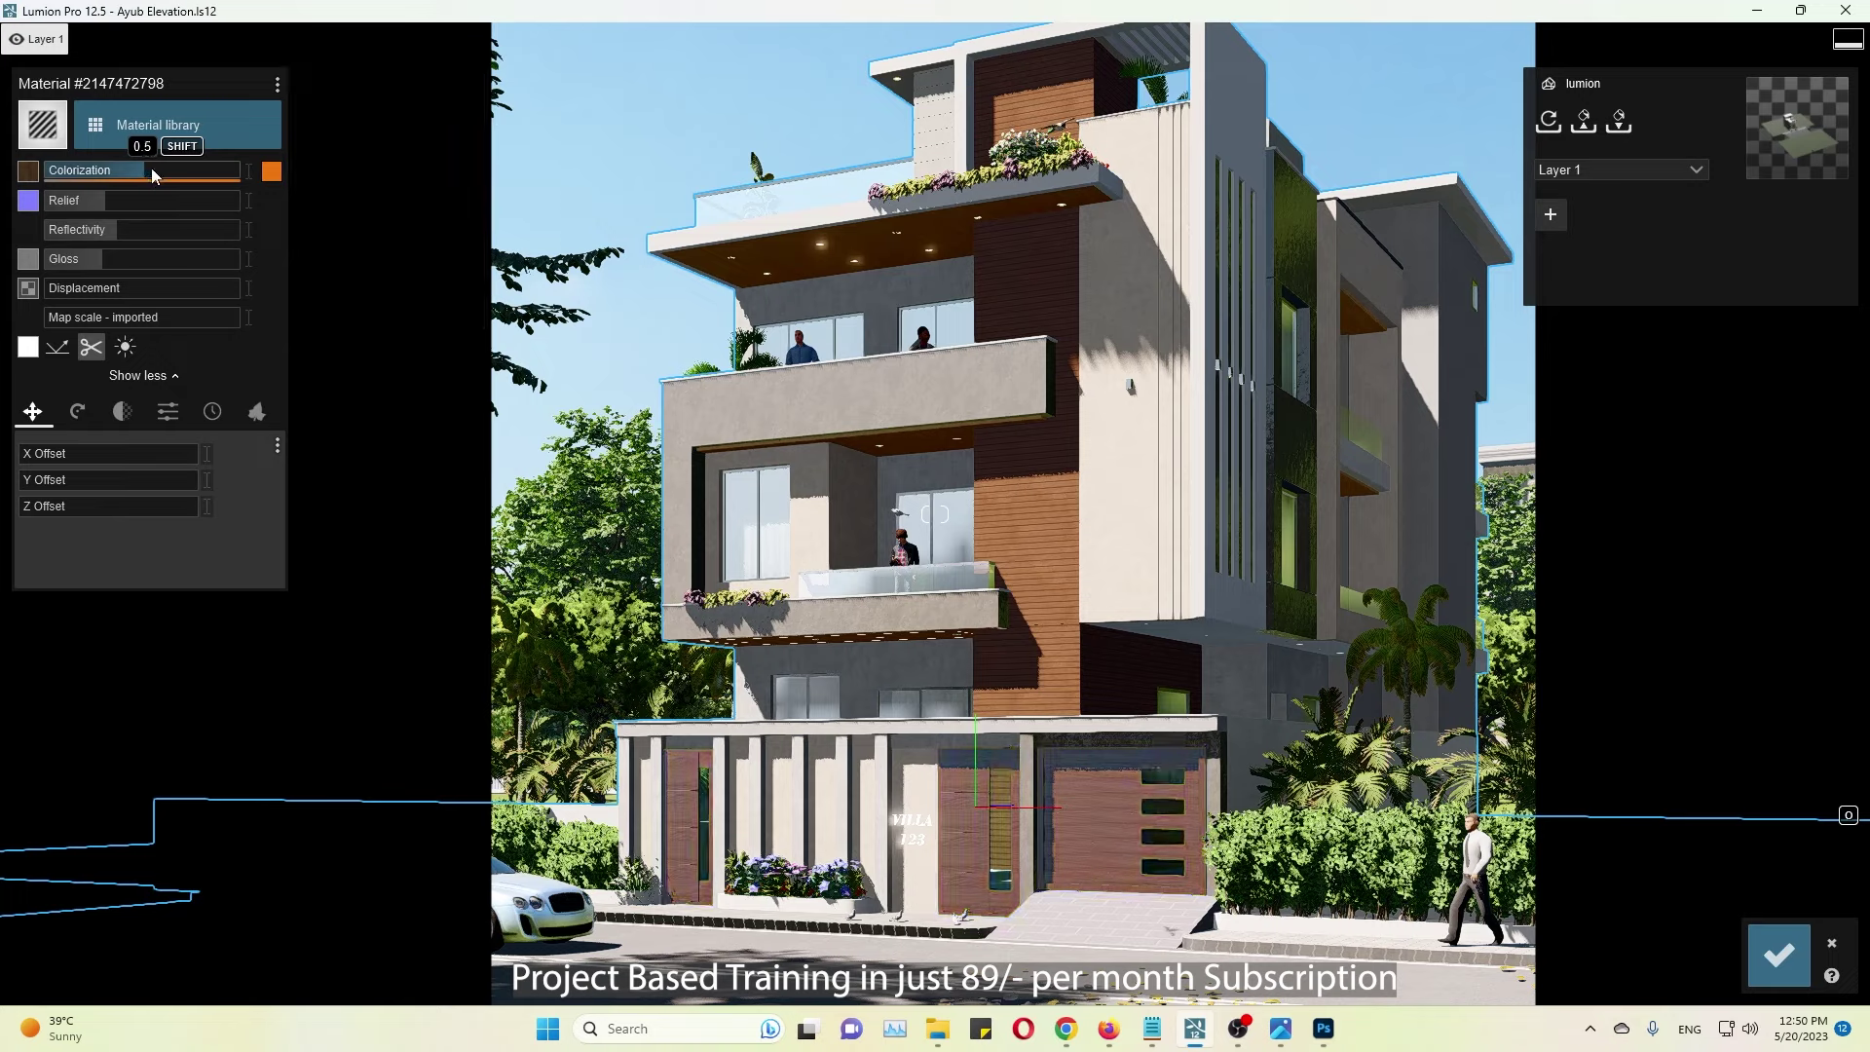
Step: Swap in a different normal map for the balcony material with relief 0.5
{"action": "left_click", "coordinate": [27, 201]}
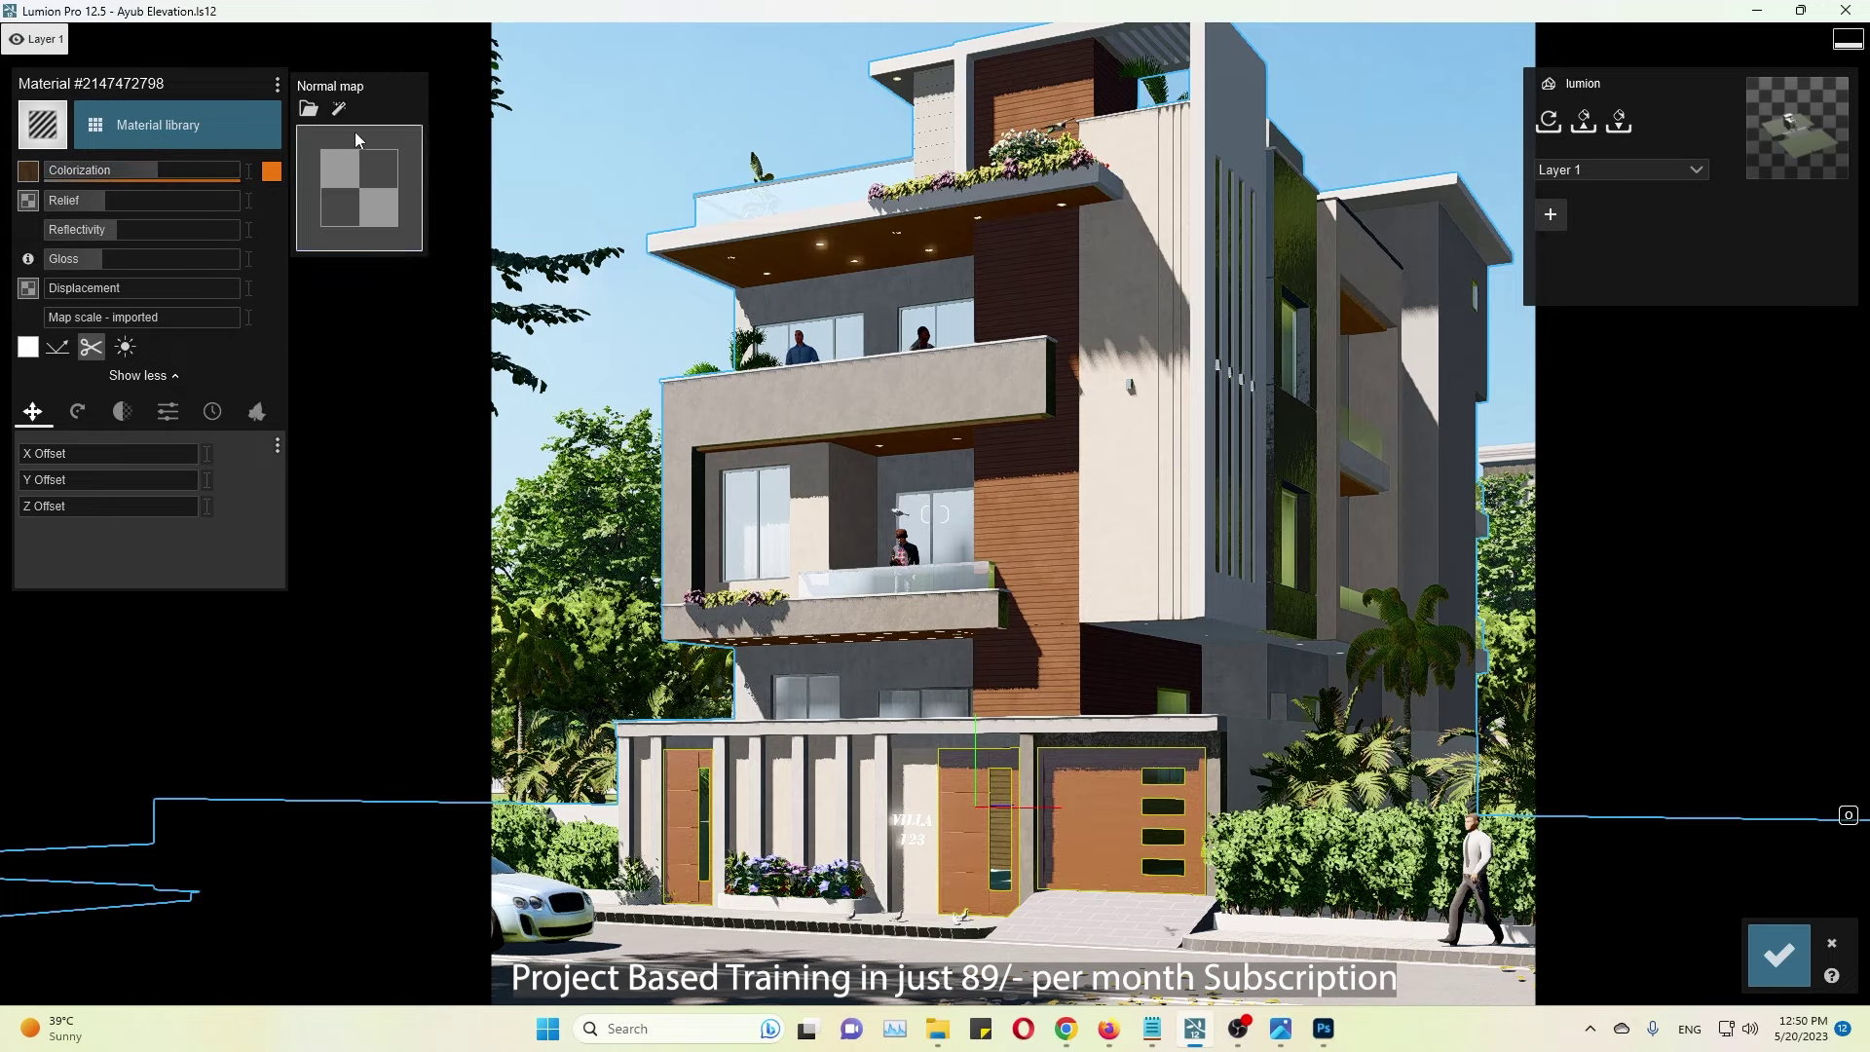
{"action": "left_click", "coordinate": [357, 140]}
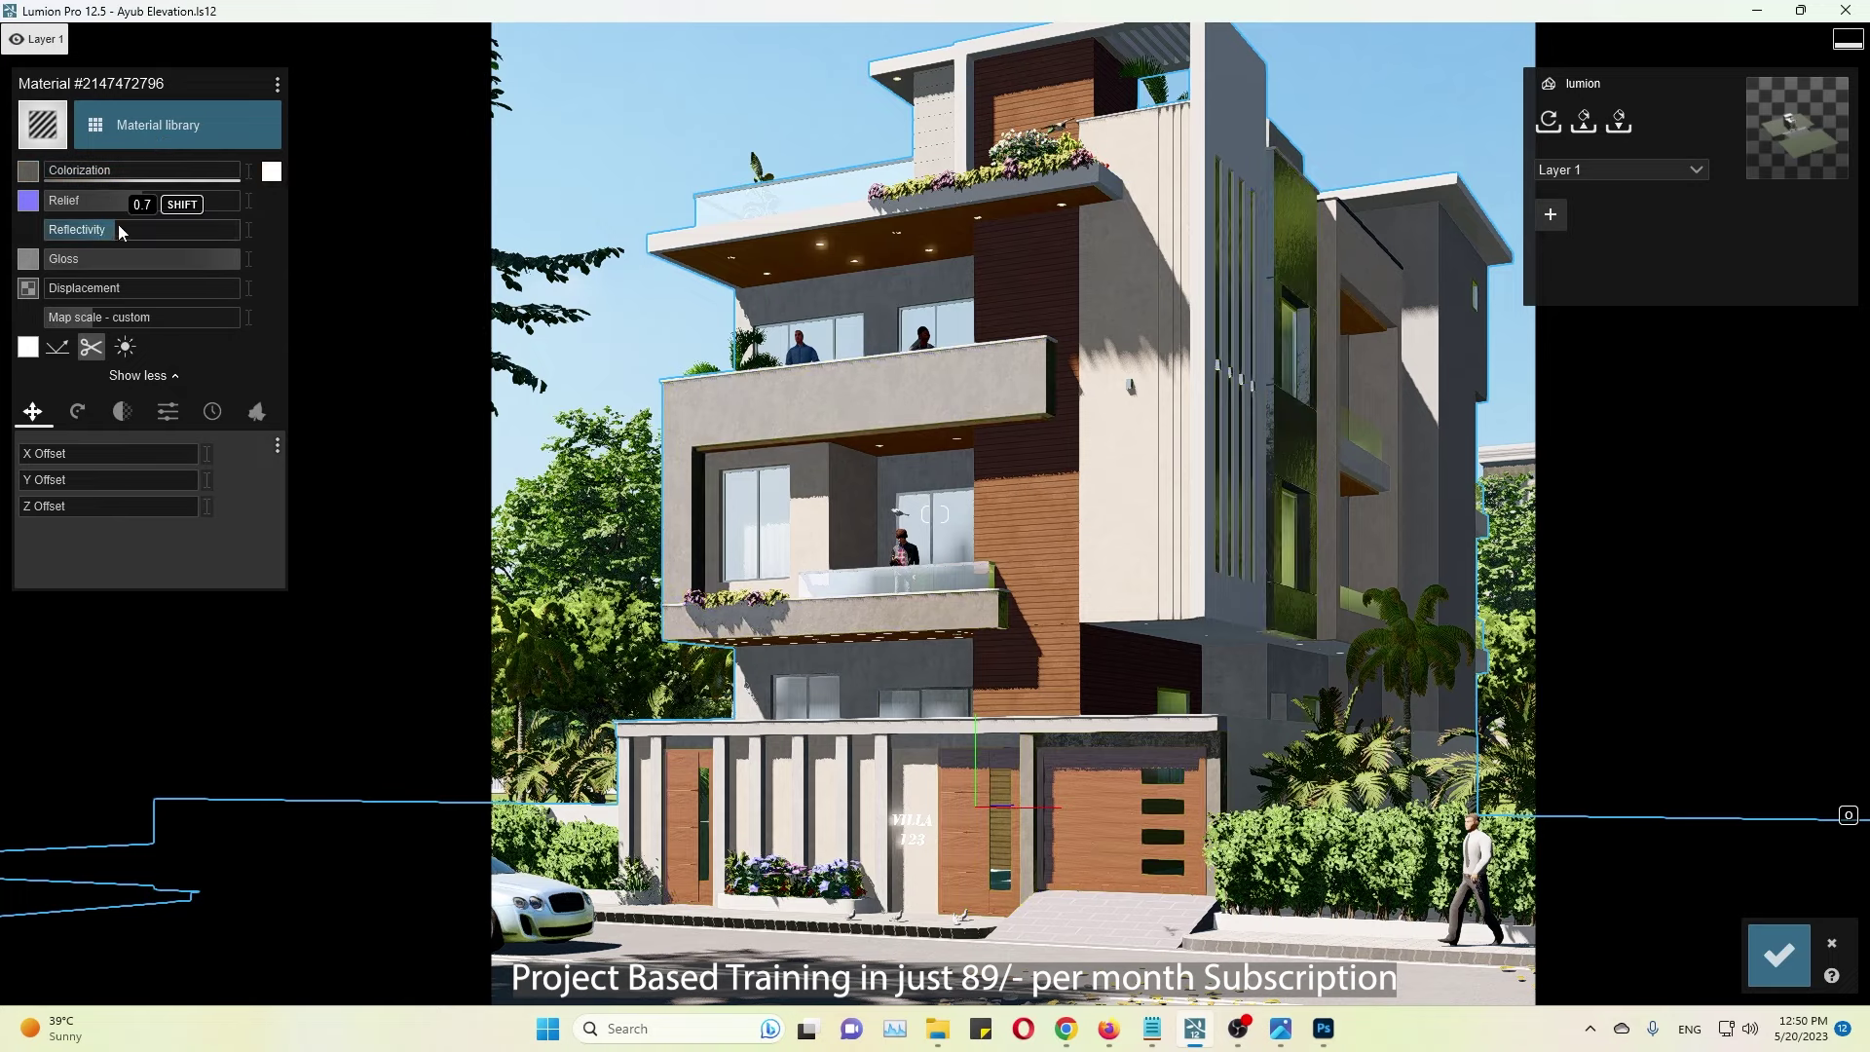
{"action": "left_click_drag", "start_coordinate": [121, 231], "coordinate": [101, 241]}
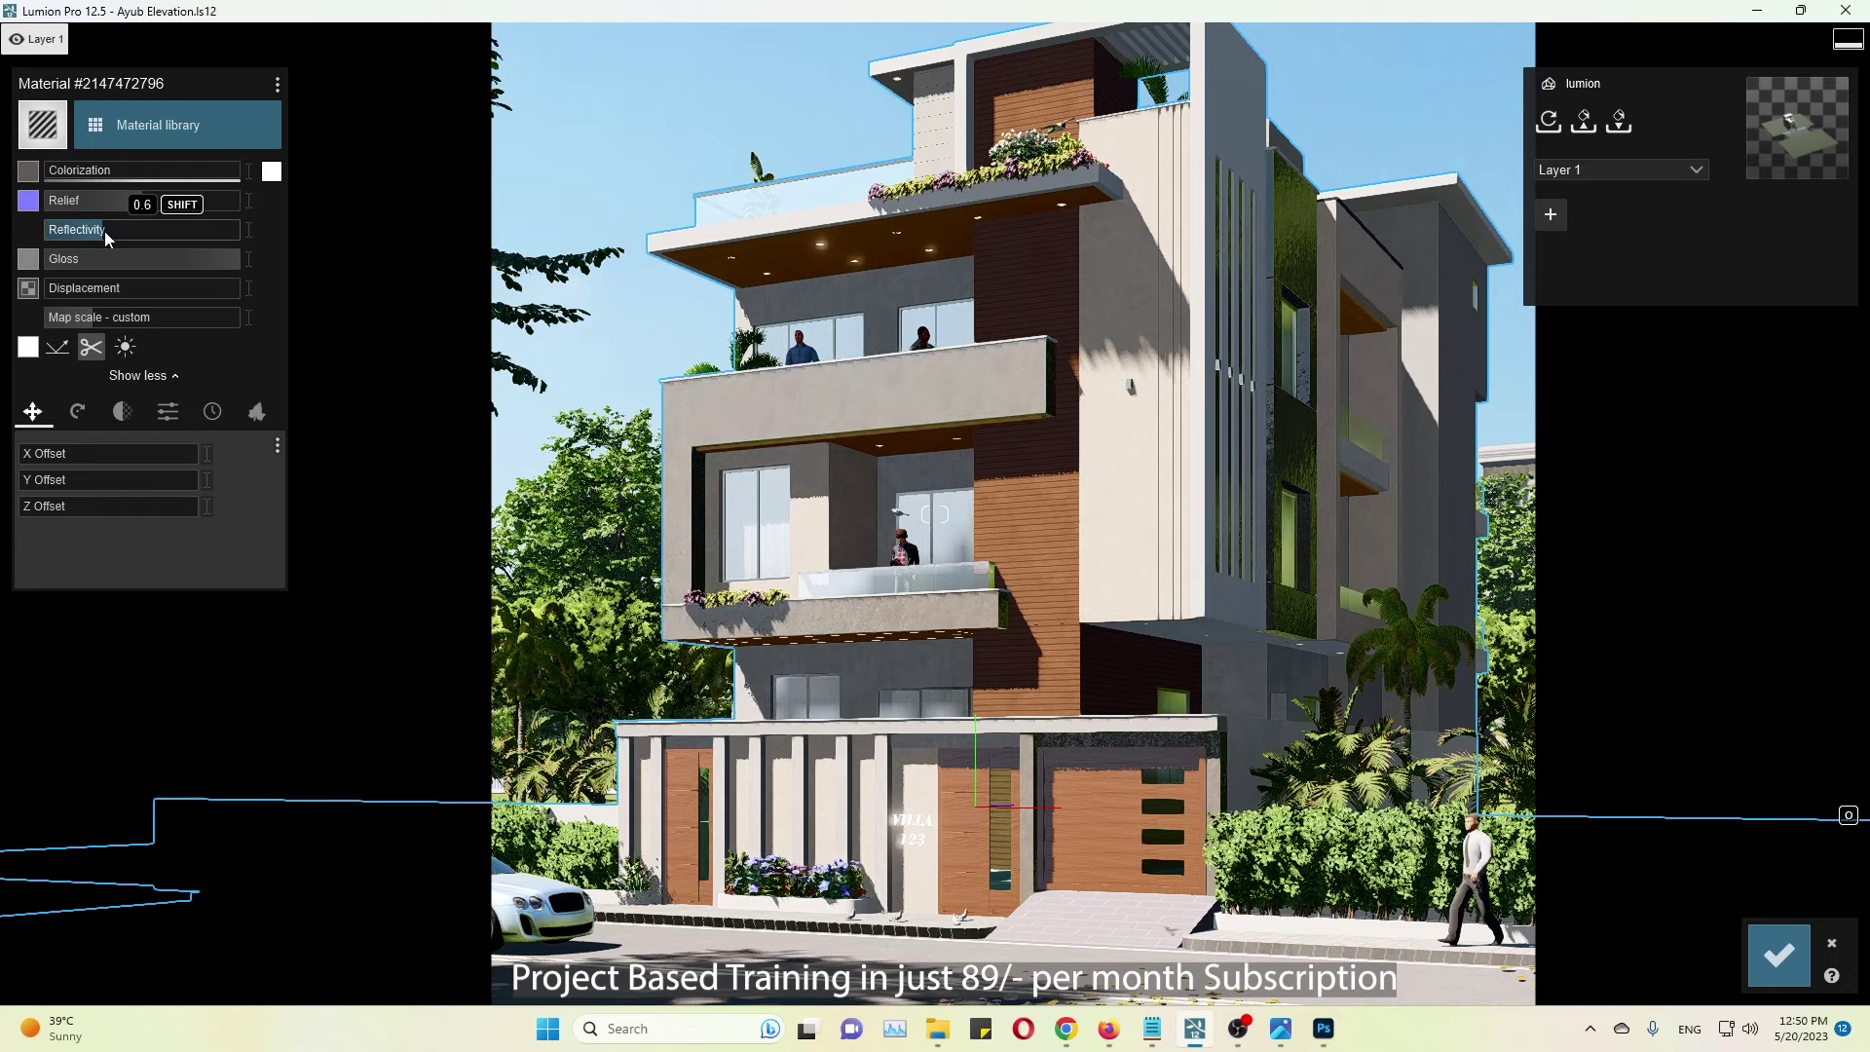
Step: Lower the door material's reflectivity and raise the upper cladding's gloss to 1.0
{"action": "left_click", "coordinate": [1100, 838]}
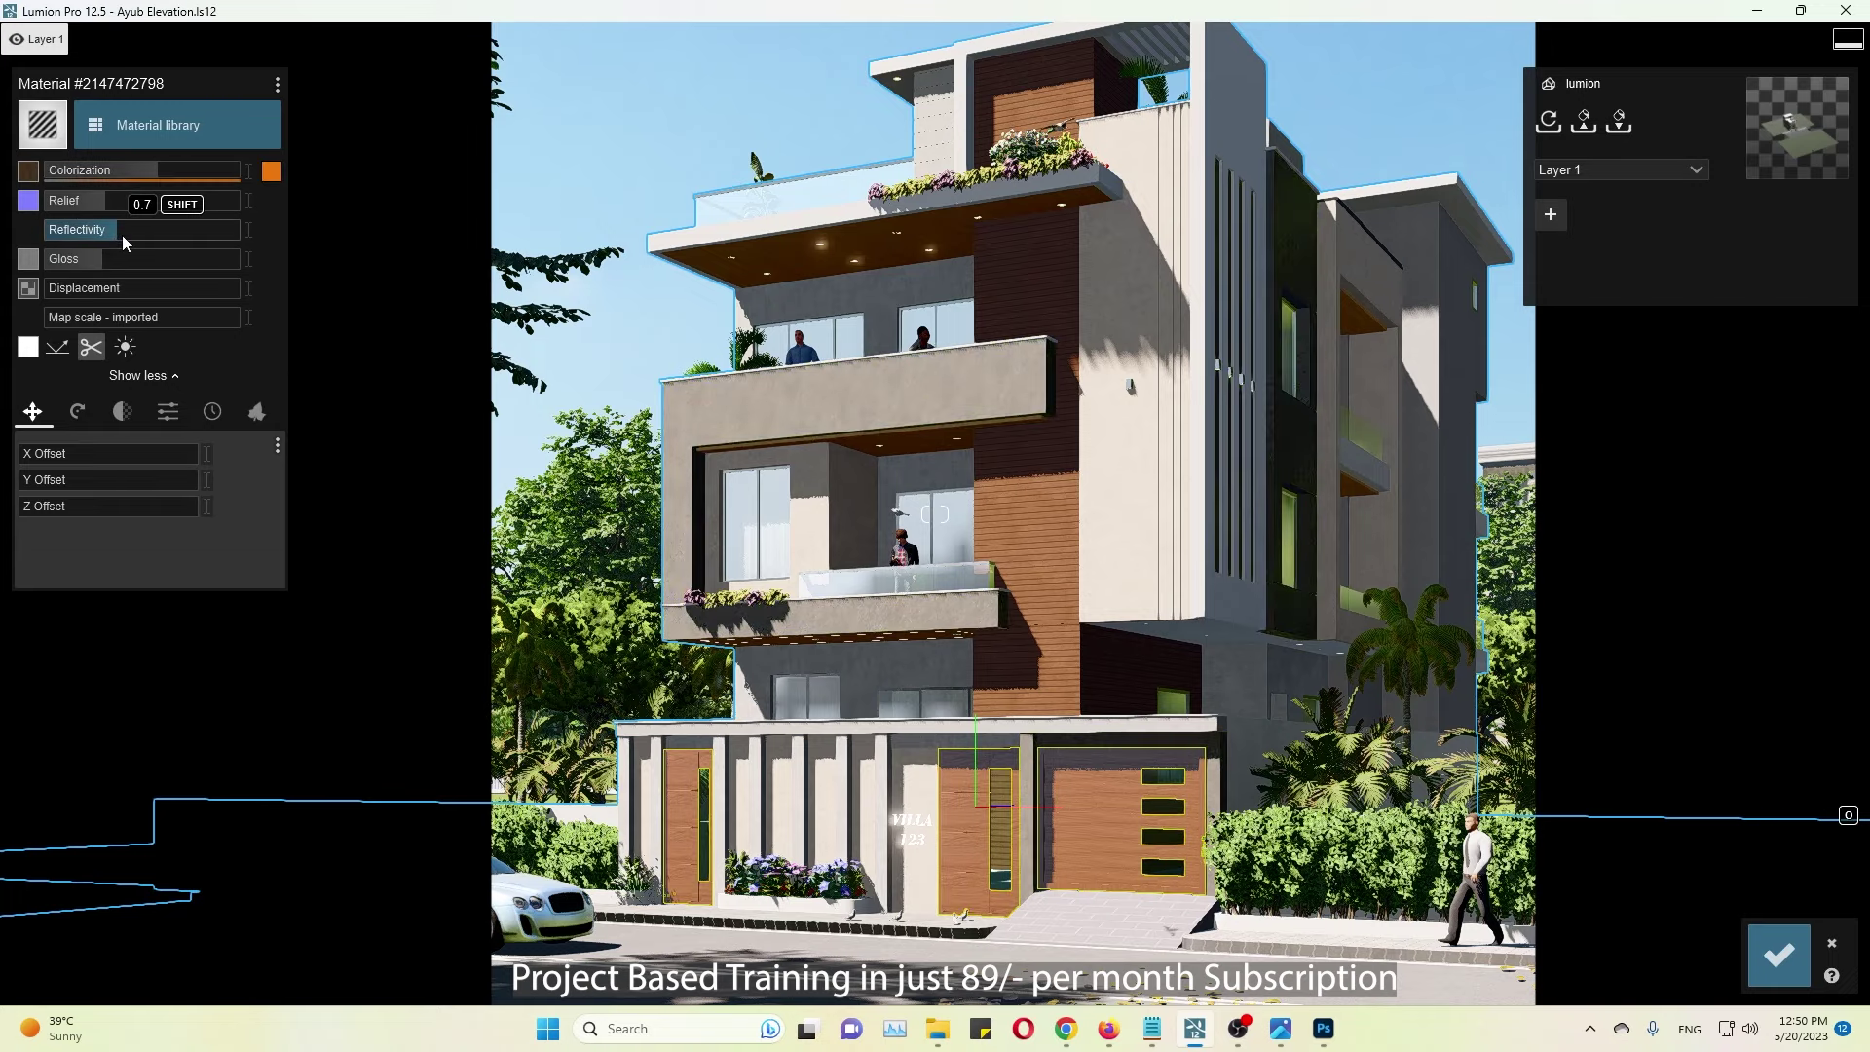
{"action": "left_click_drag", "start_coordinate": [122, 242], "coordinate": [113, 246]}
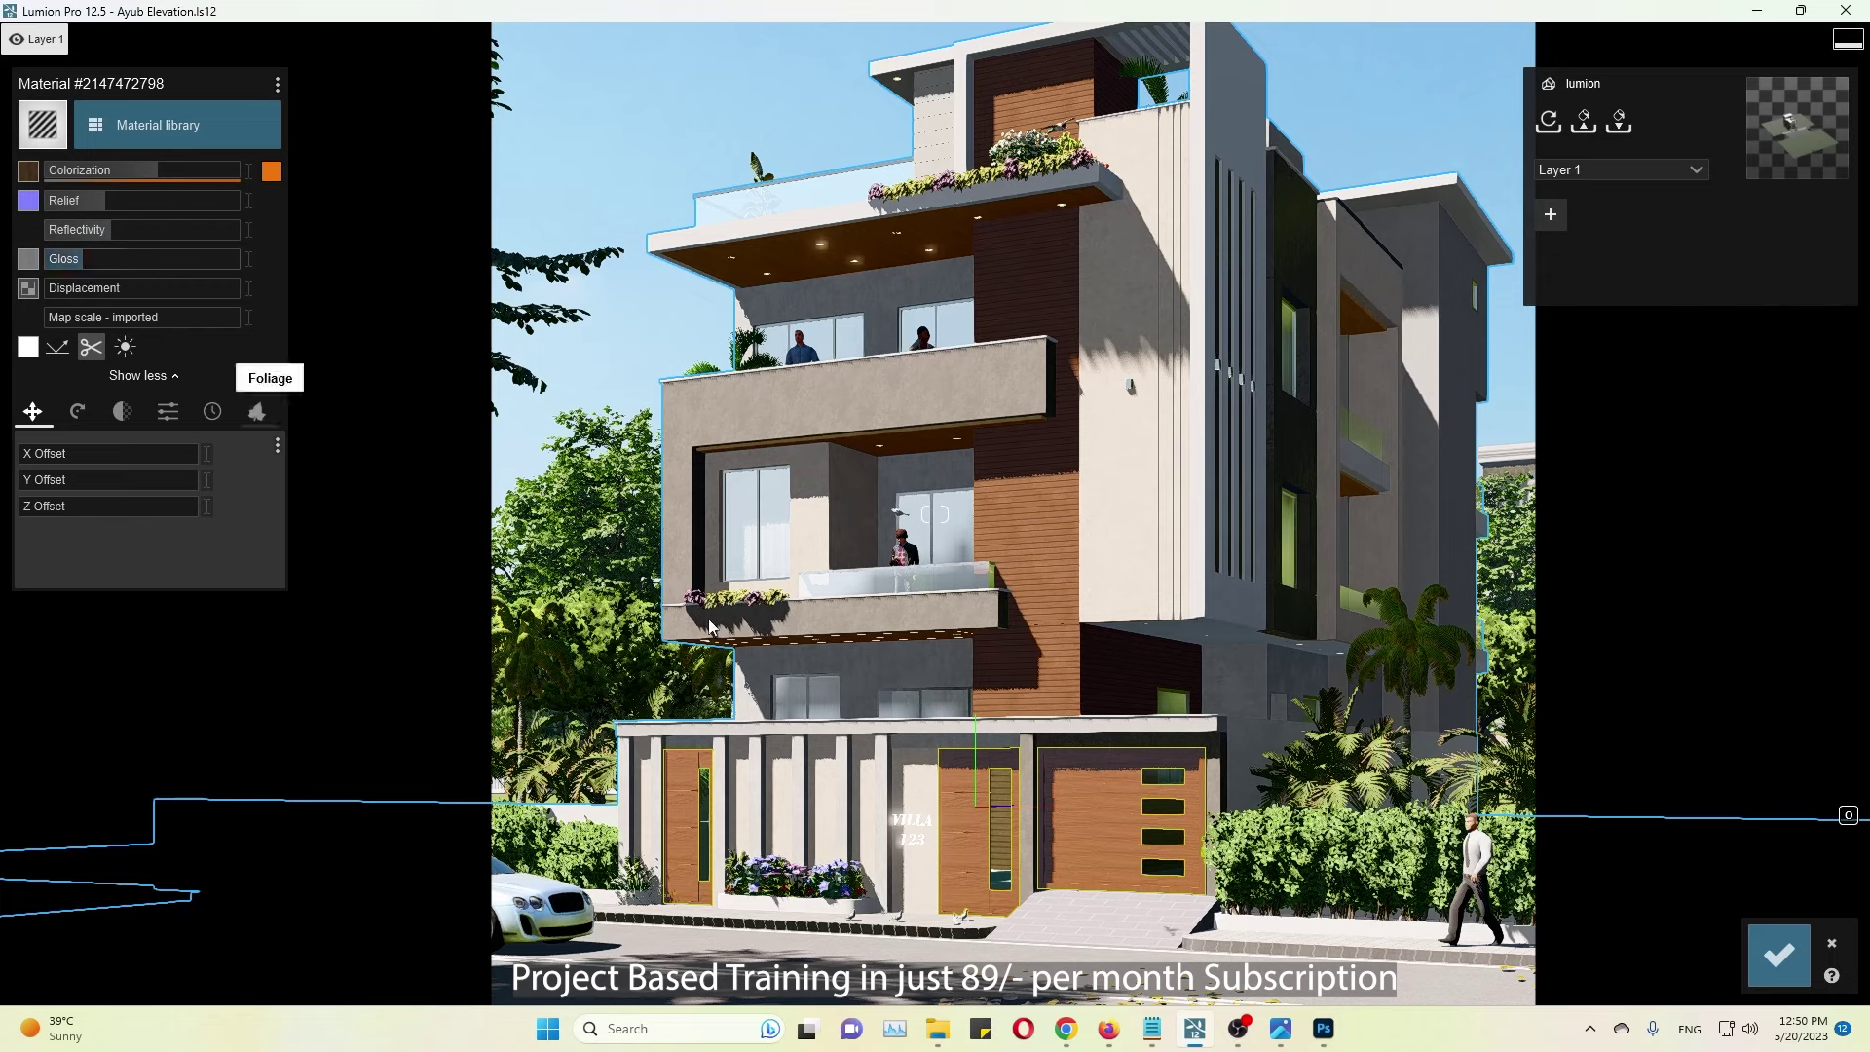
{"action": "left_click", "coordinate": [1023, 293]}
{"action": "left_click_drag", "start_coordinate": [107, 258], "coordinate": [134, 258]}
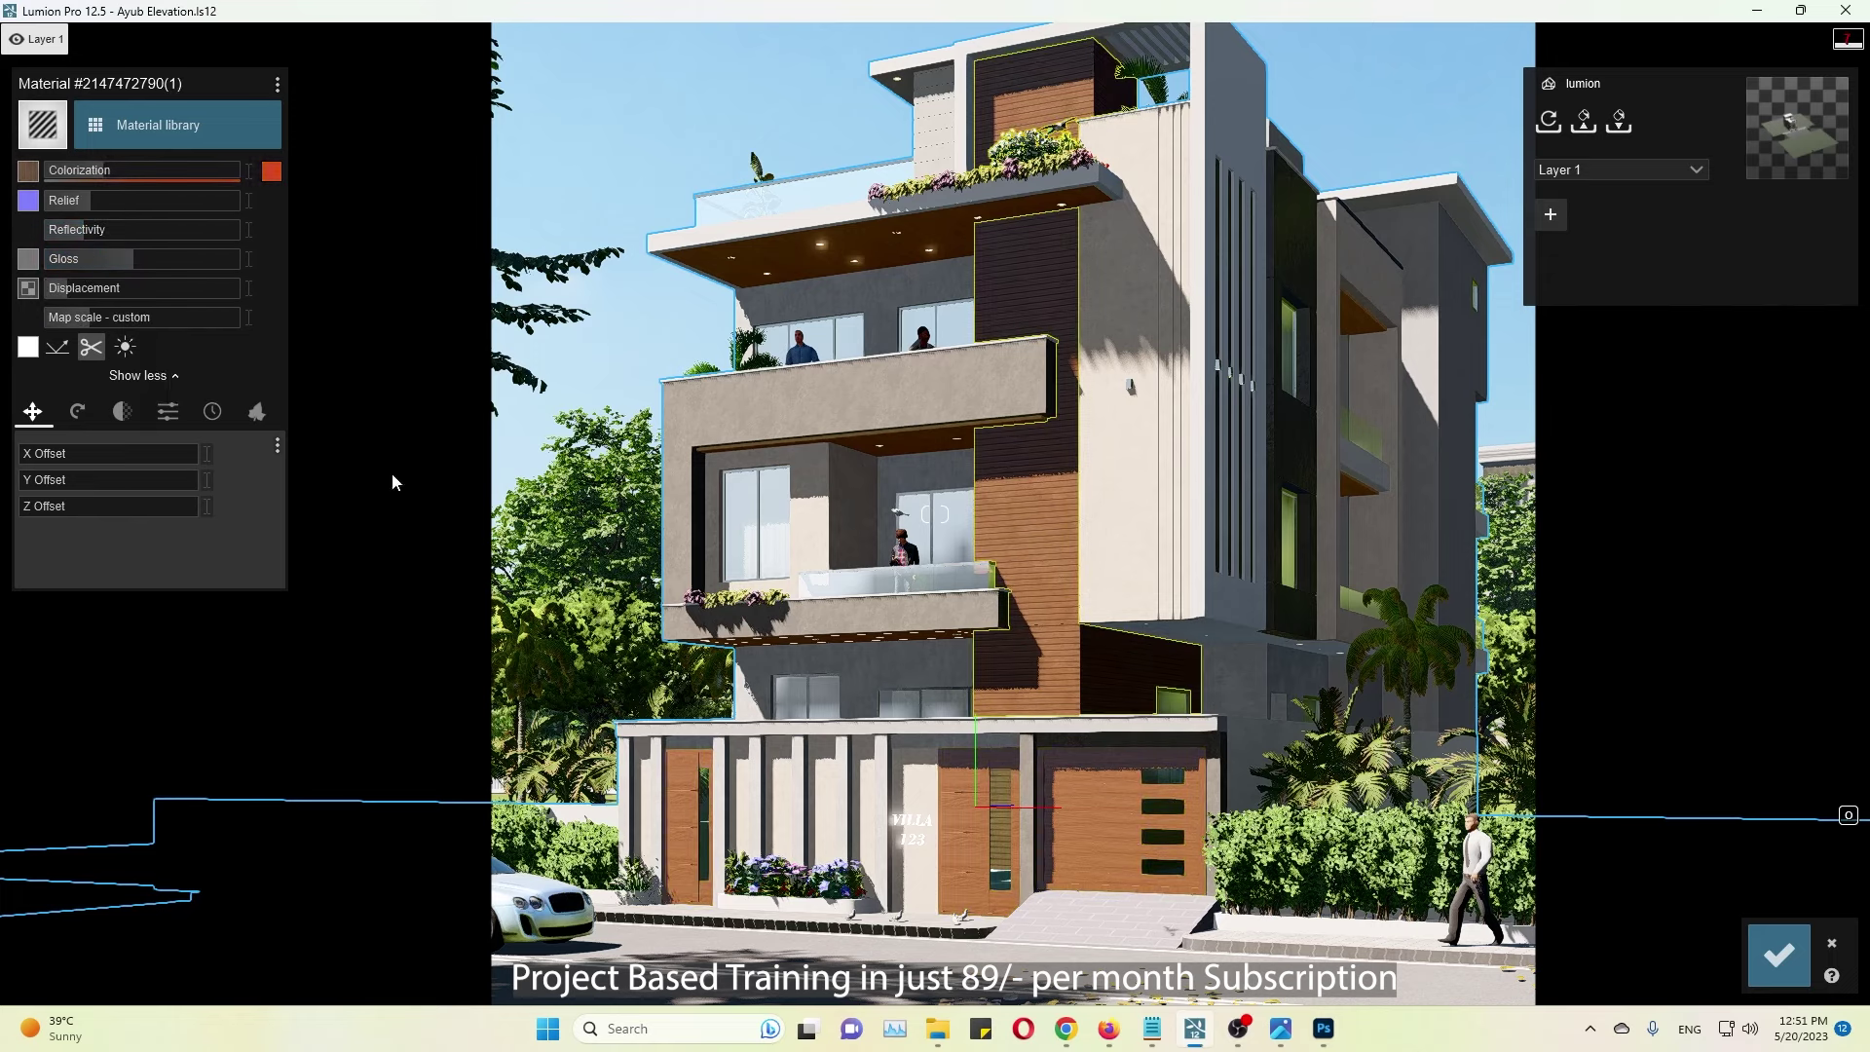
{"action": "left_click", "coordinate": [213, 411]}
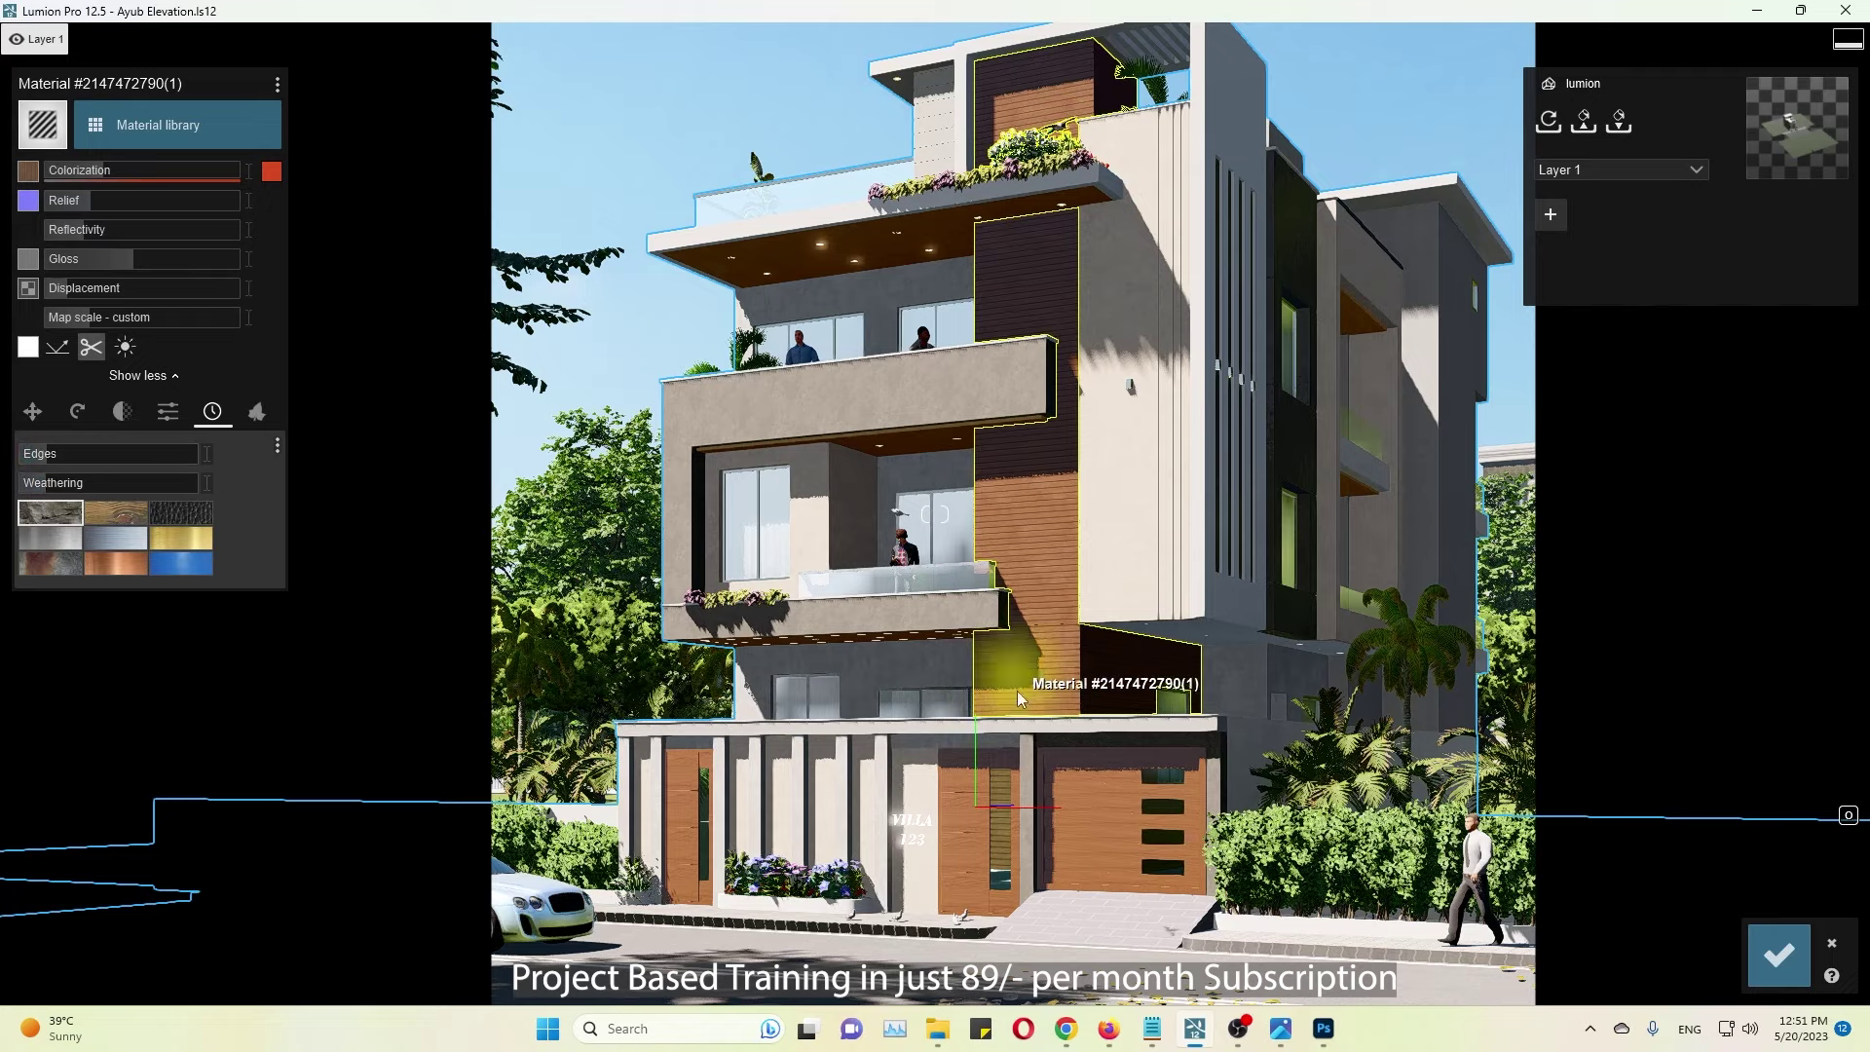
{"action": "left_click", "coordinate": [1120, 828]}
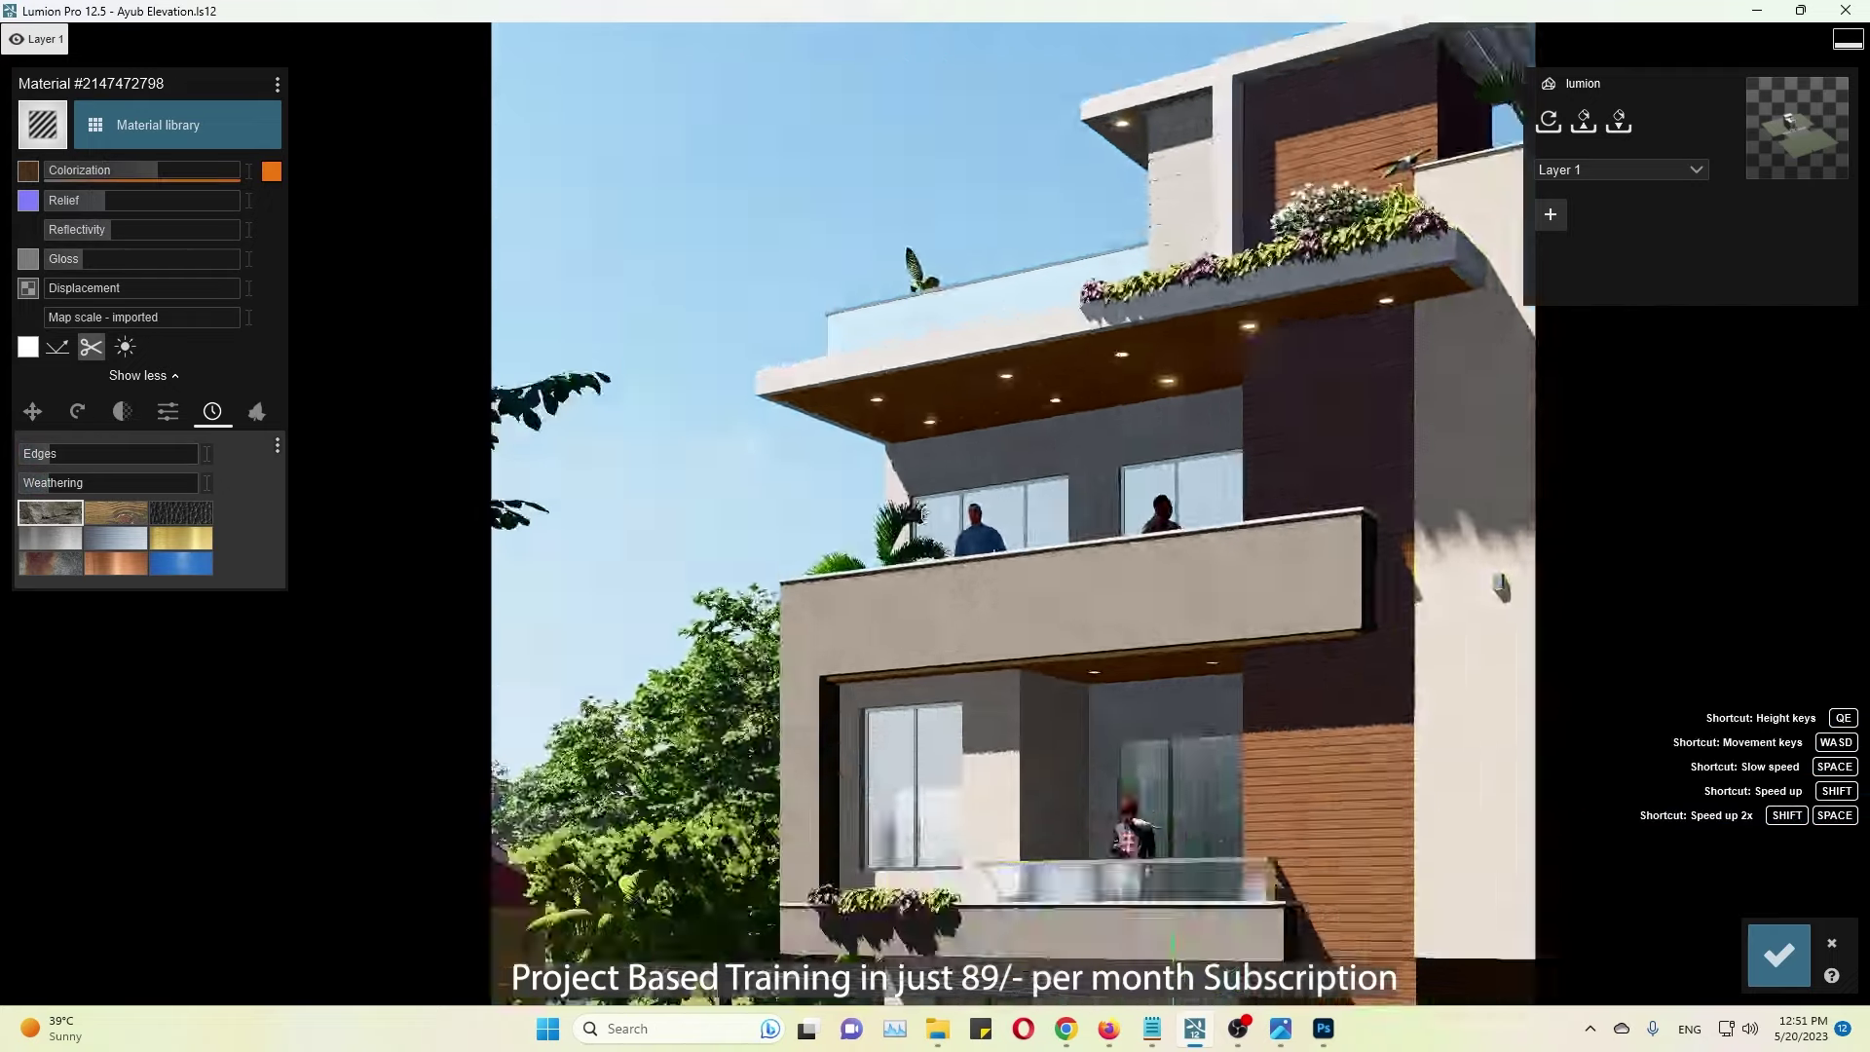
Step: Apply an Indoor wood flooring material to the balcony ceiling
{"action": "scroll", "coordinate": [1101, 440], "scroll_direction": "up", "scroll_amount": 5}
{"action": "left_click", "coordinate": [1102, 440]}
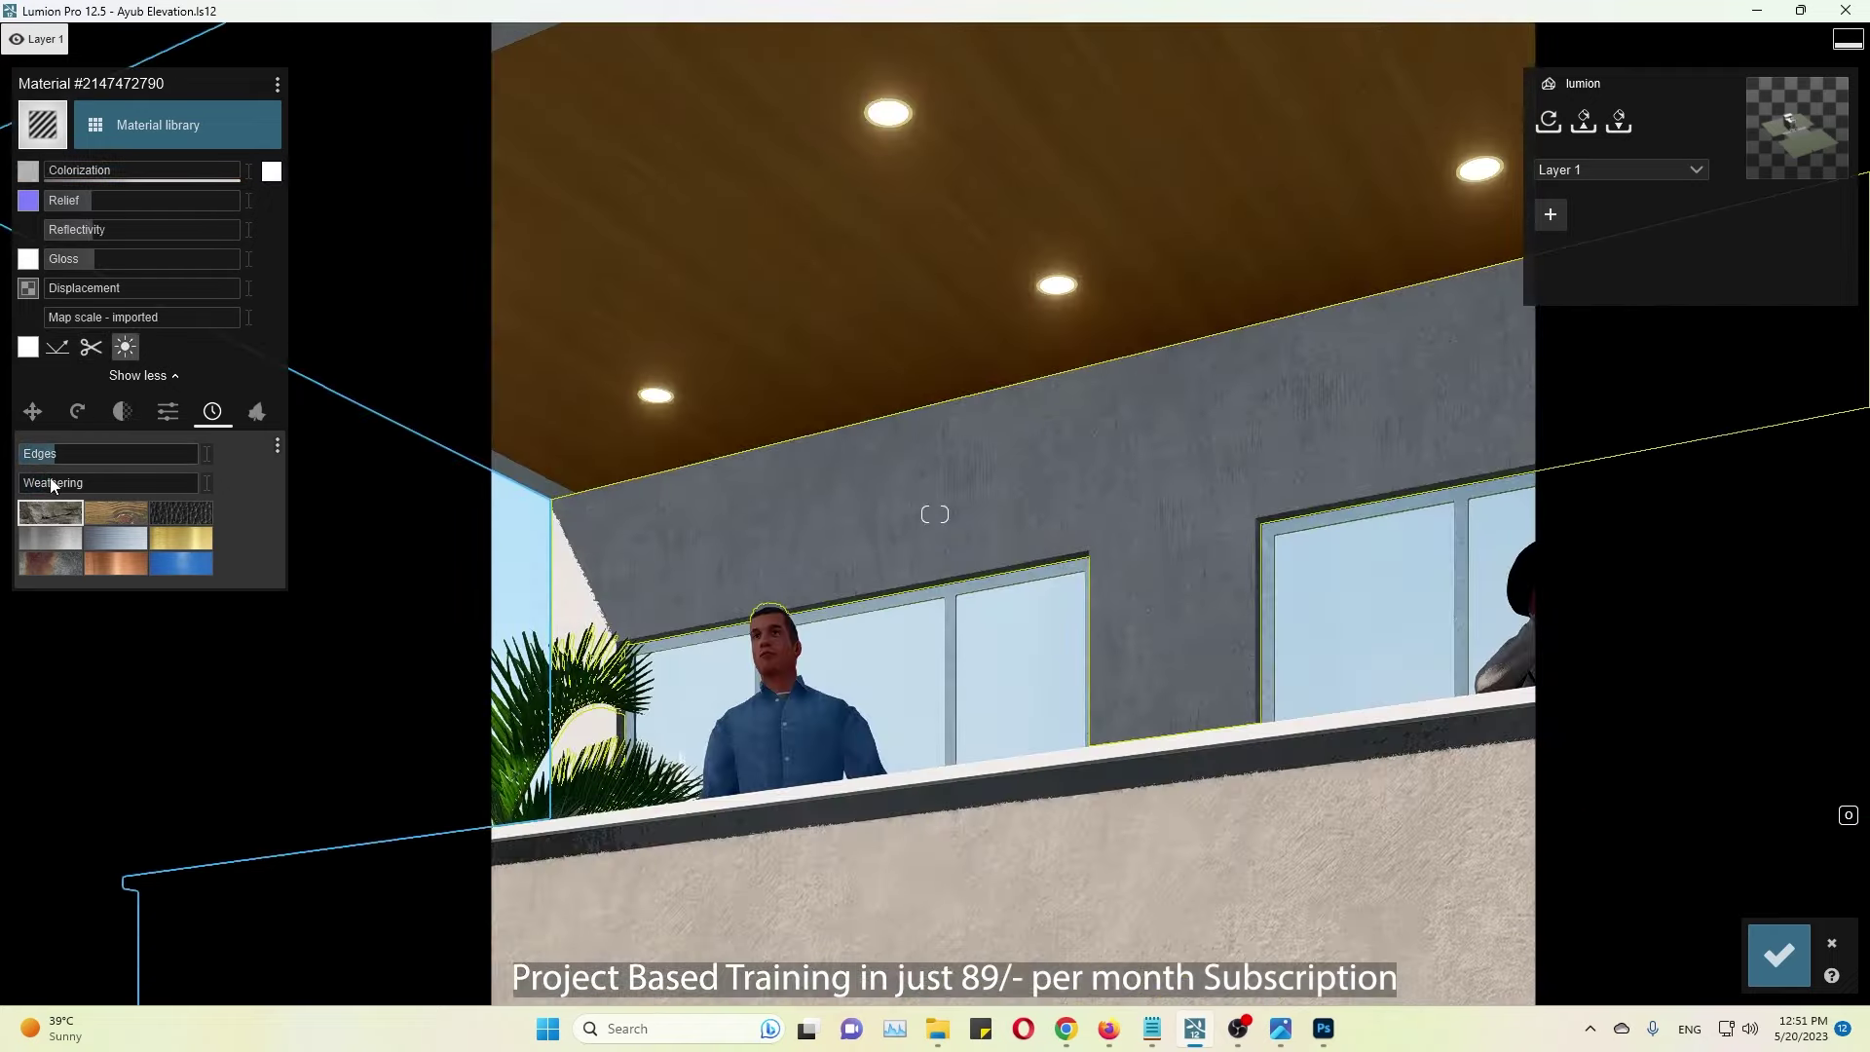
{"action": "left_click", "coordinate": [445, 265]}
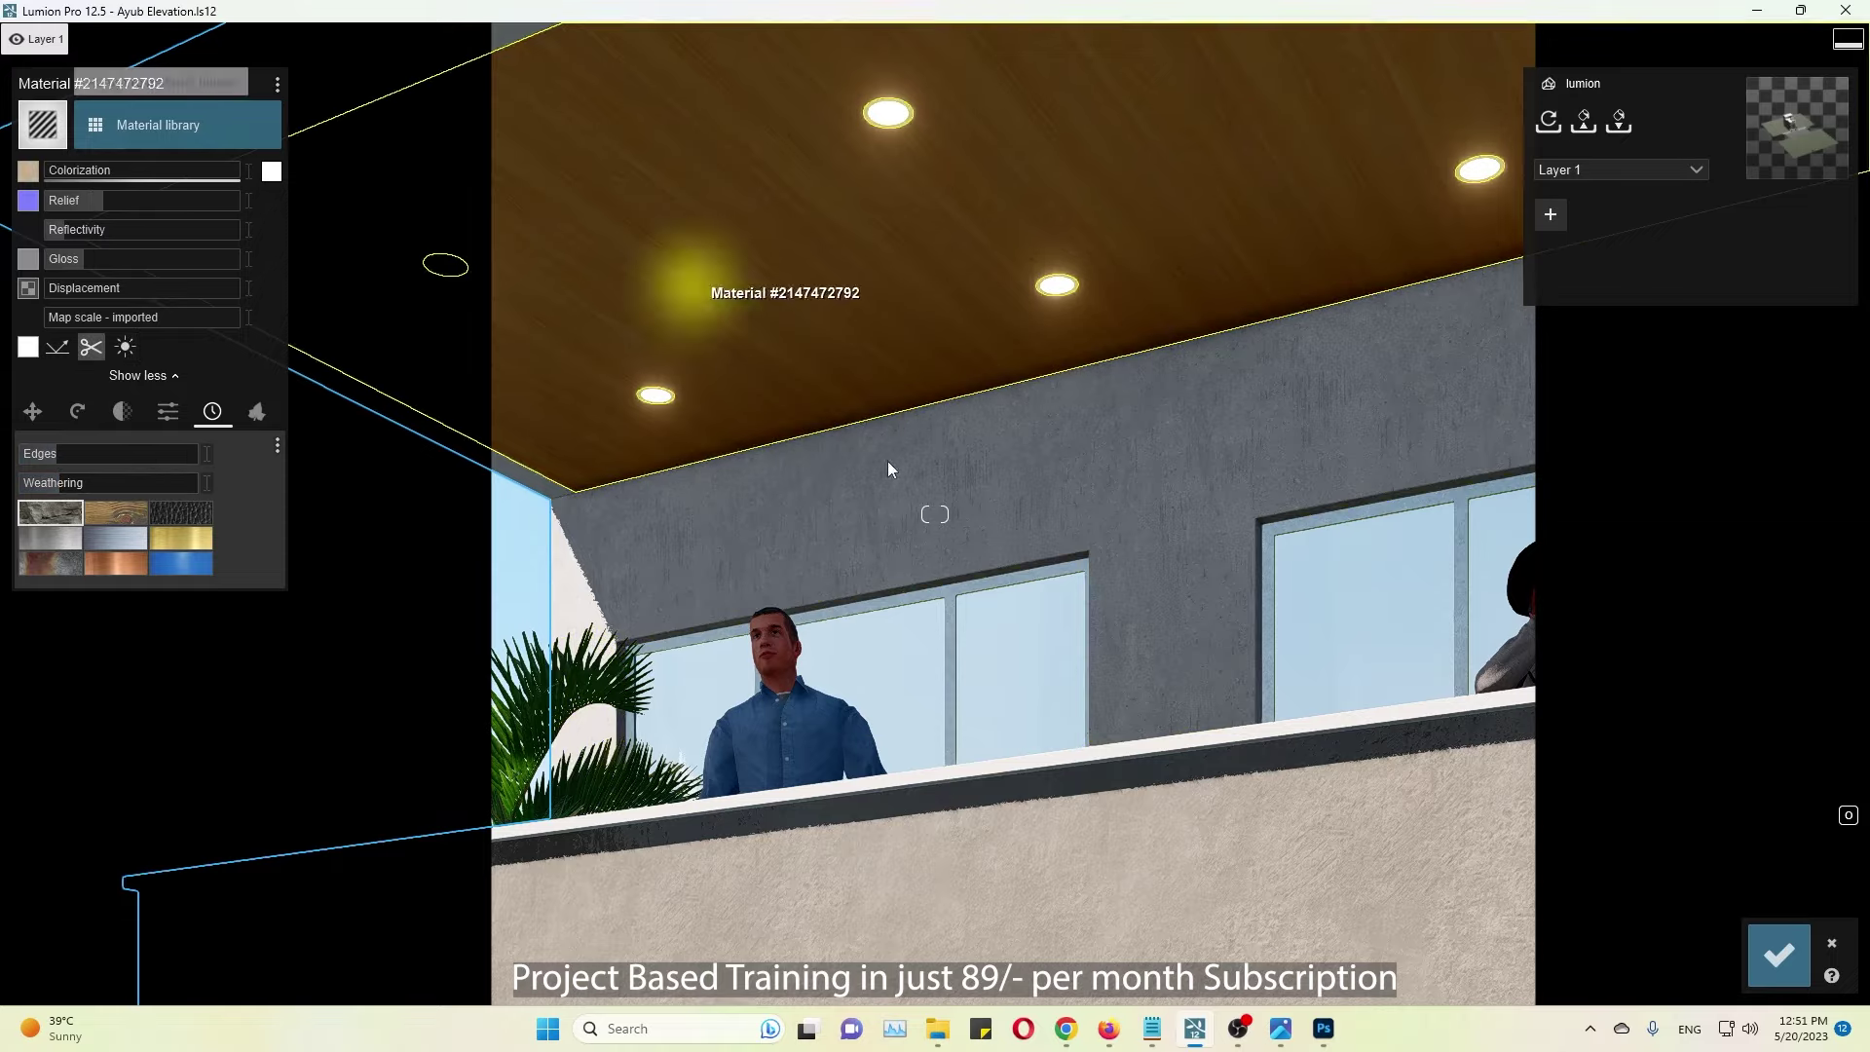
{"action": "scroll", "coordinate": [886, 460], "scroll_direction": "down", "scroll_amount": 5}
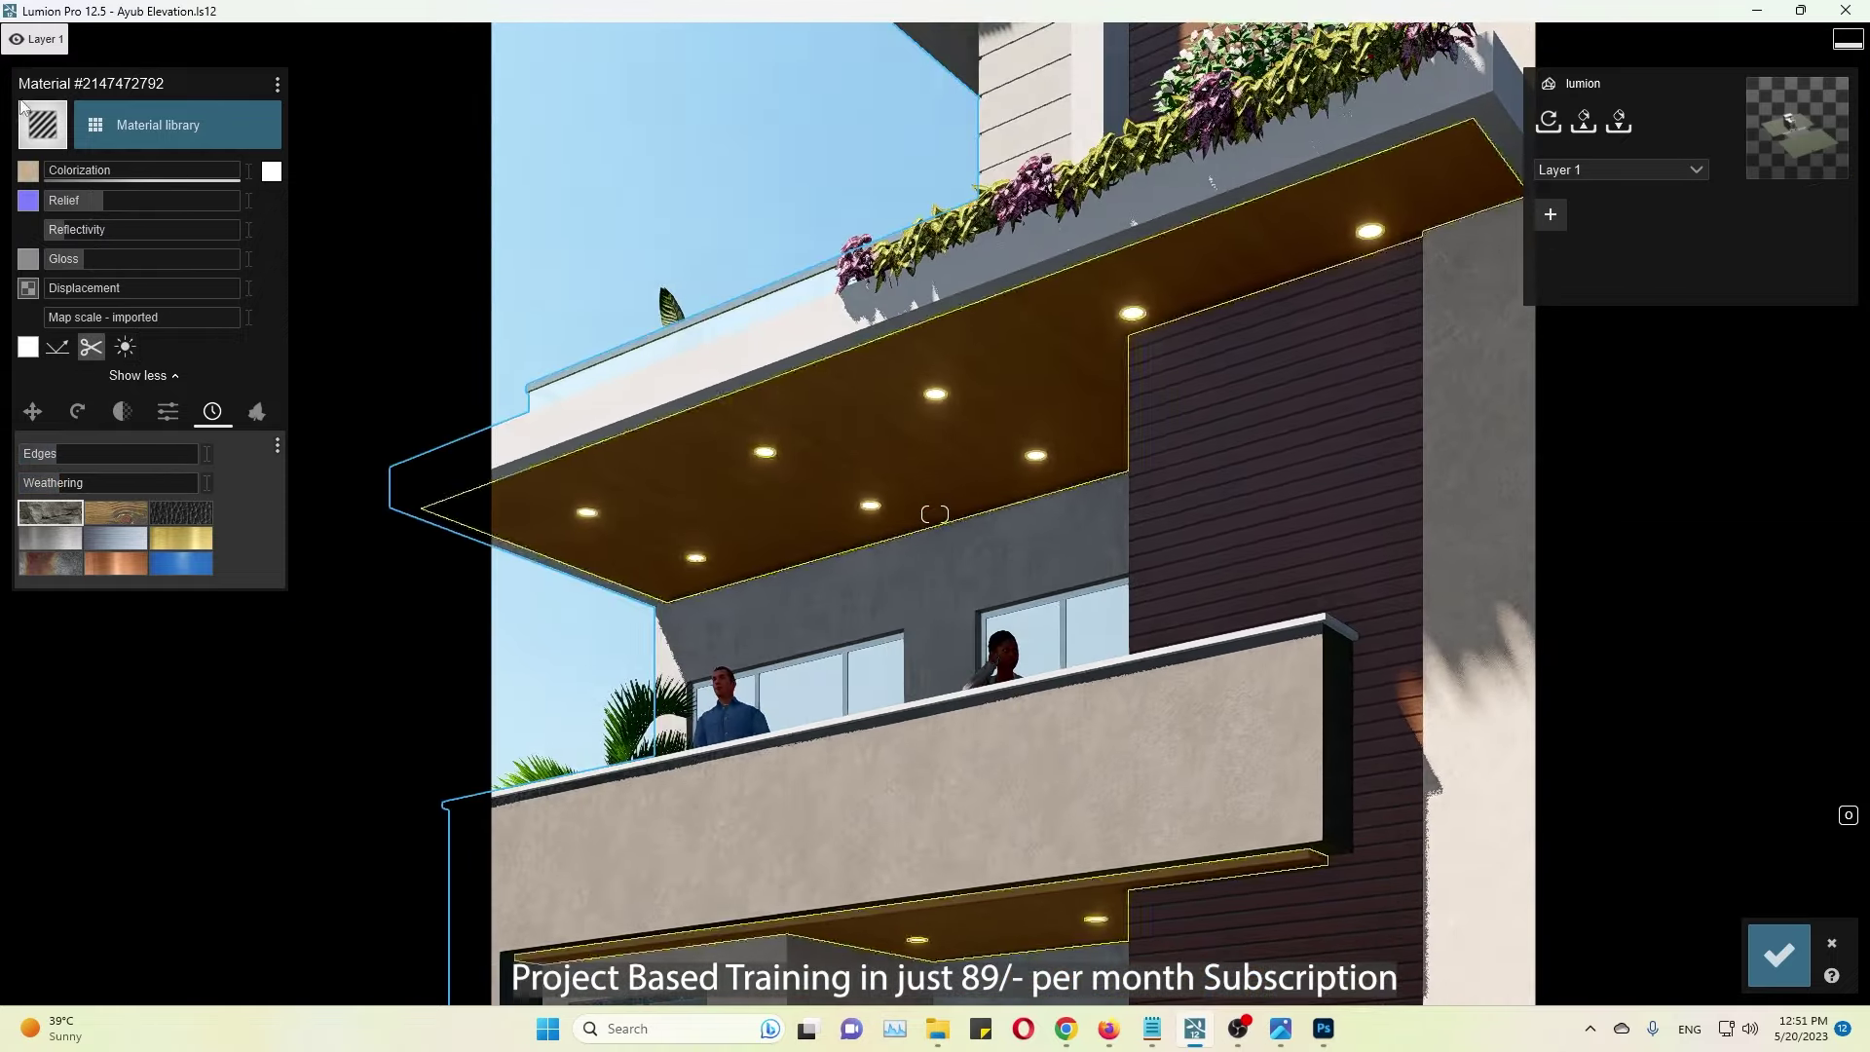
{"action": "left_click", "coordinate": [156, 125]}
{"action": "left_click", "coordinate": [137, 213]}
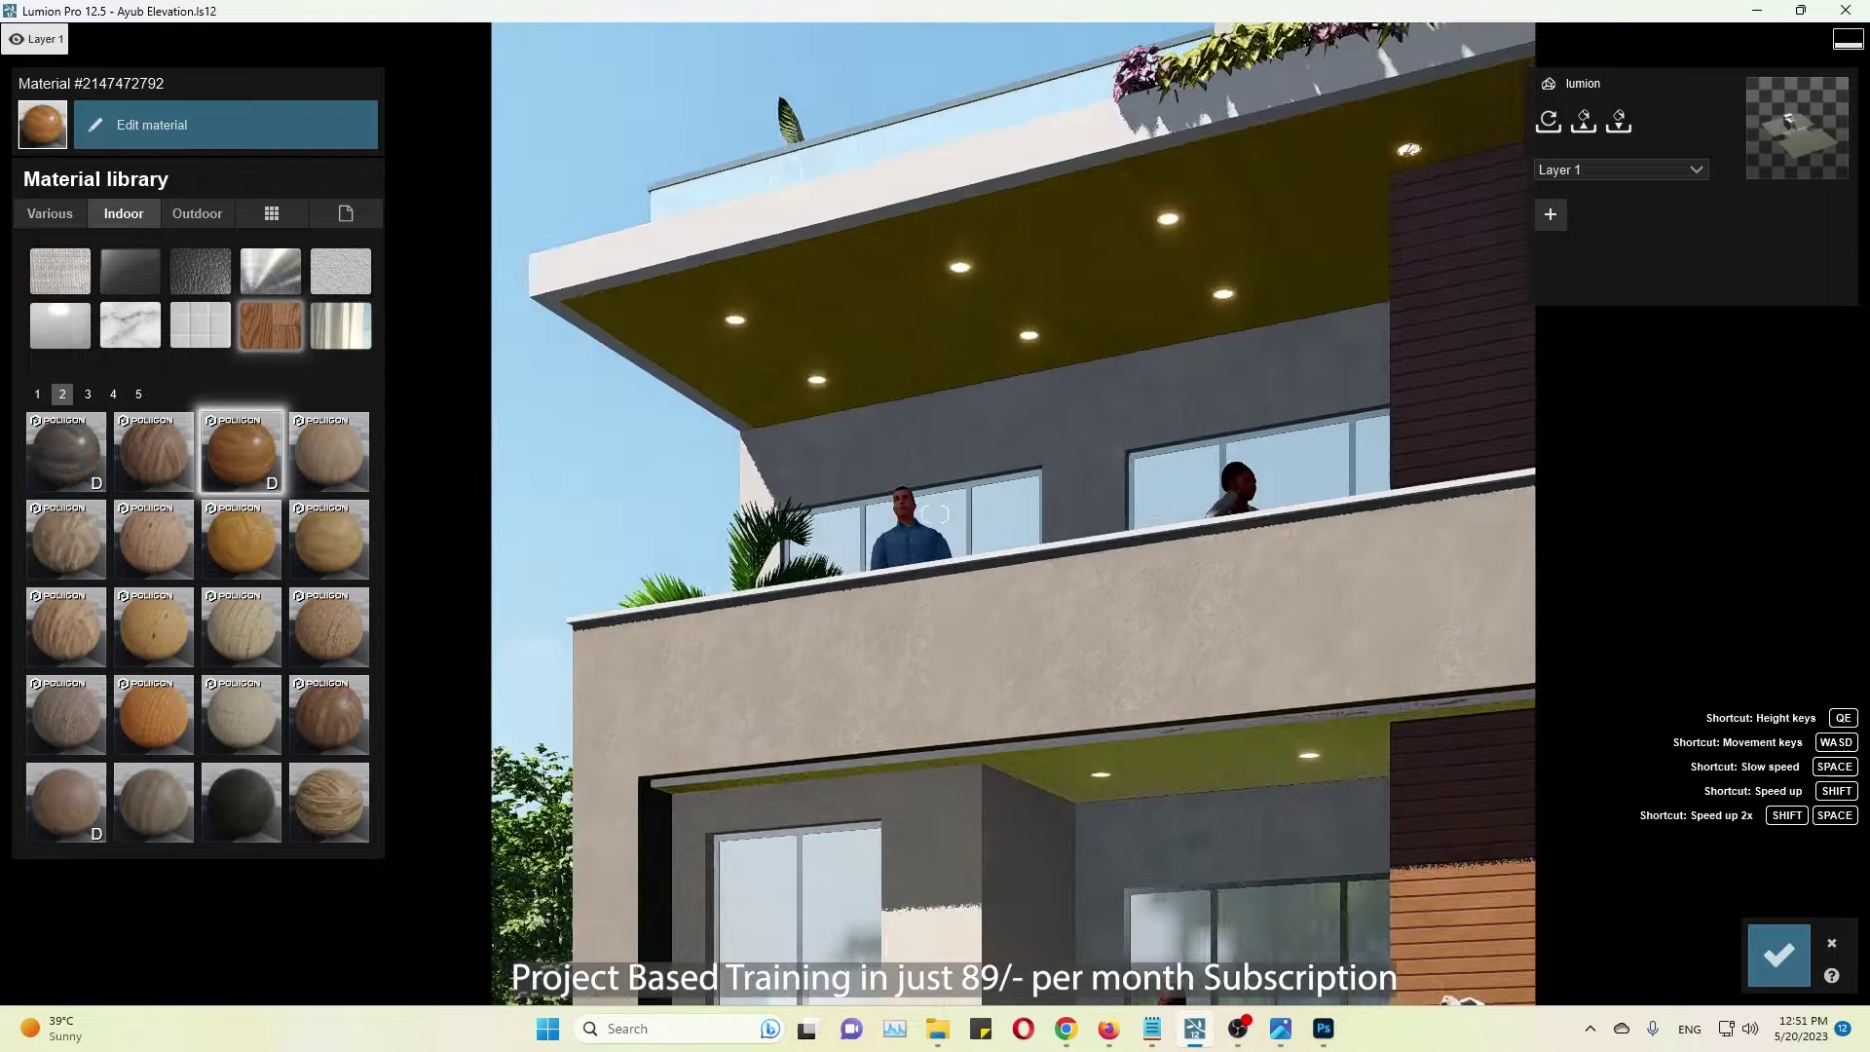
{"action": "left_click", "coordinate": [231, 457]}
Step: Tint the side wall material brown and keep the material edits for the clip preview
{"action": "key", "text": "e"}
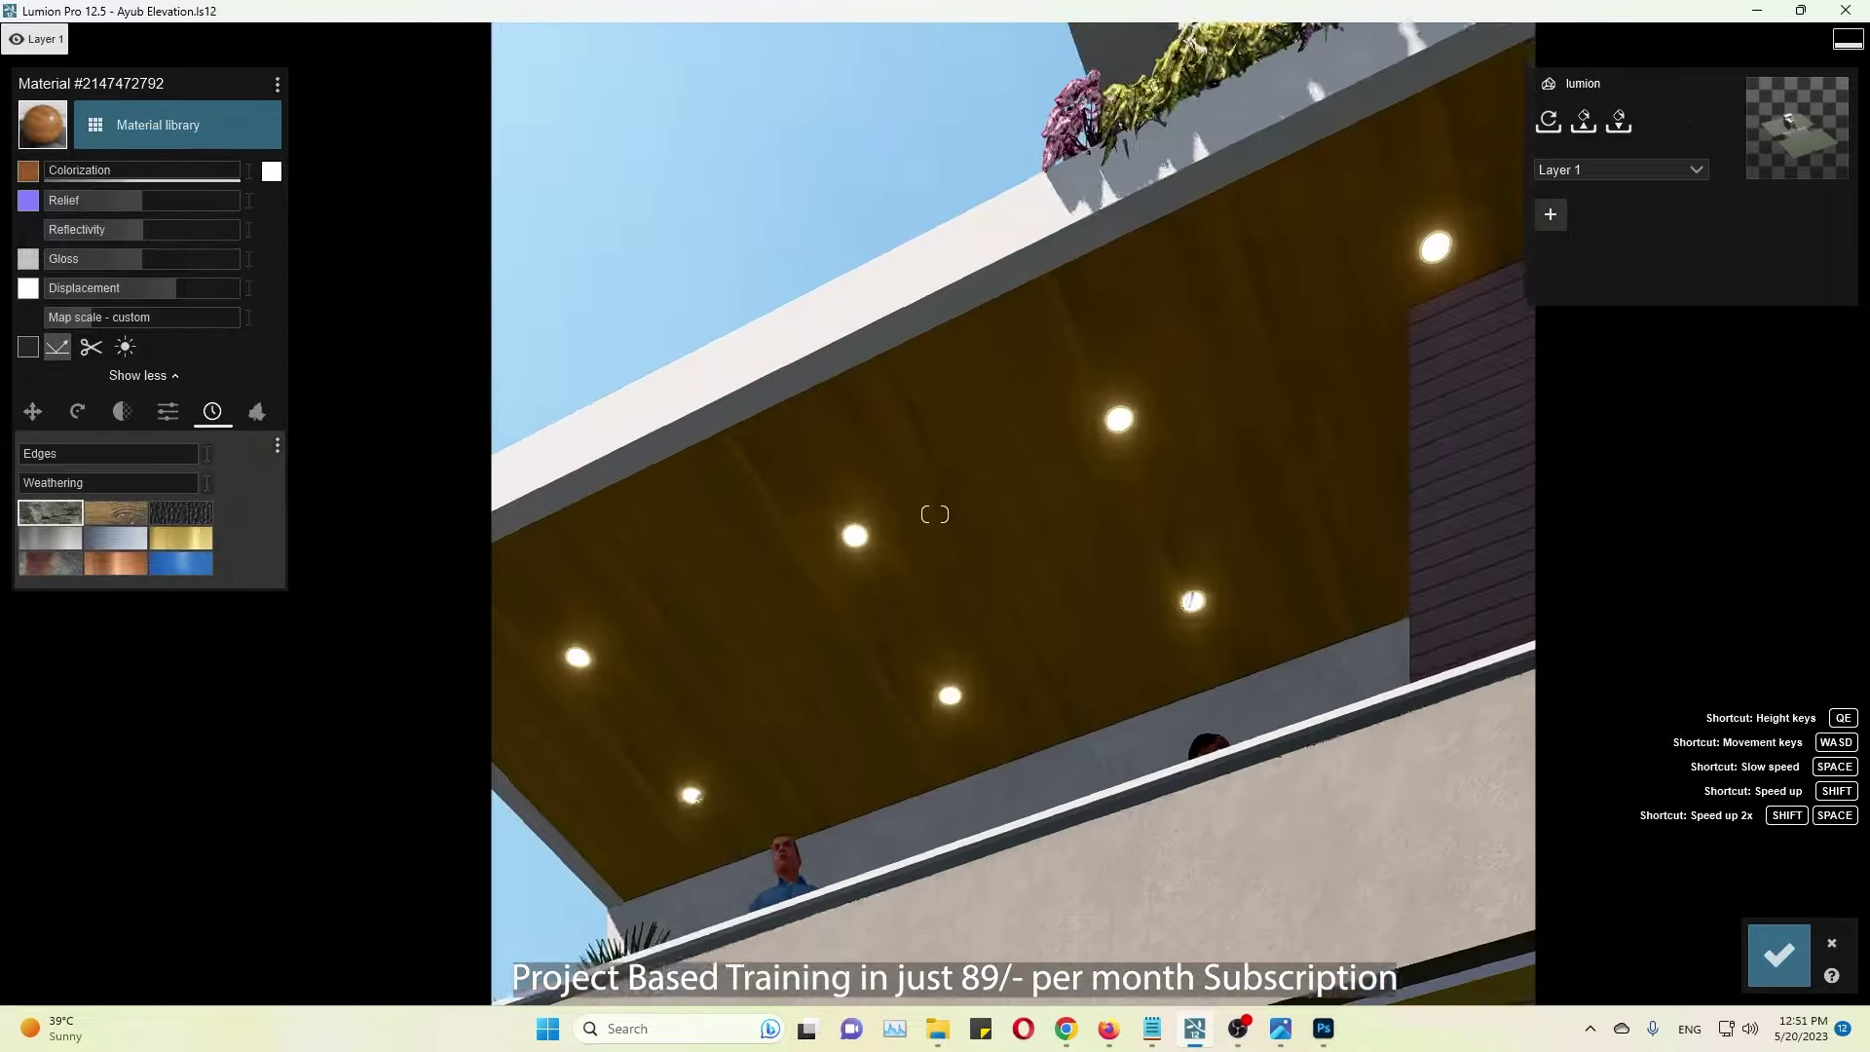
{"action": "key", "text": "s"}
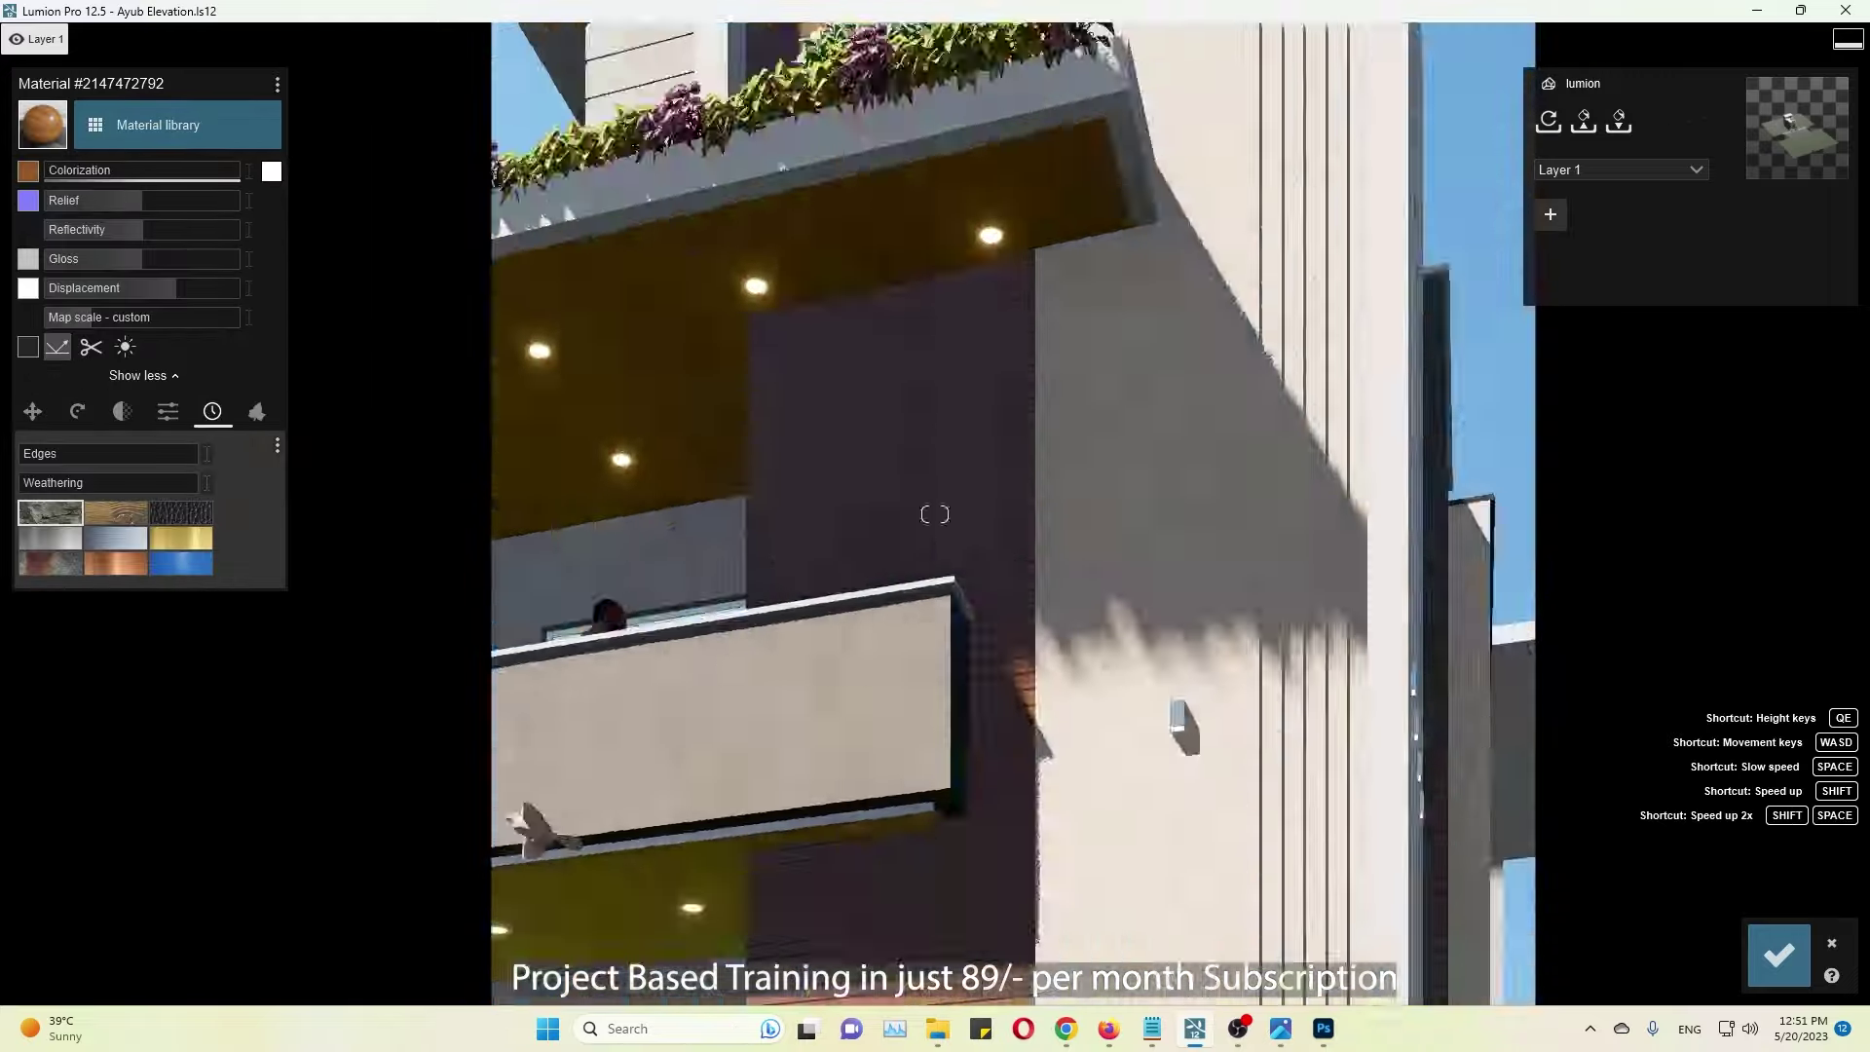
{"action": "key", "text": "w"}
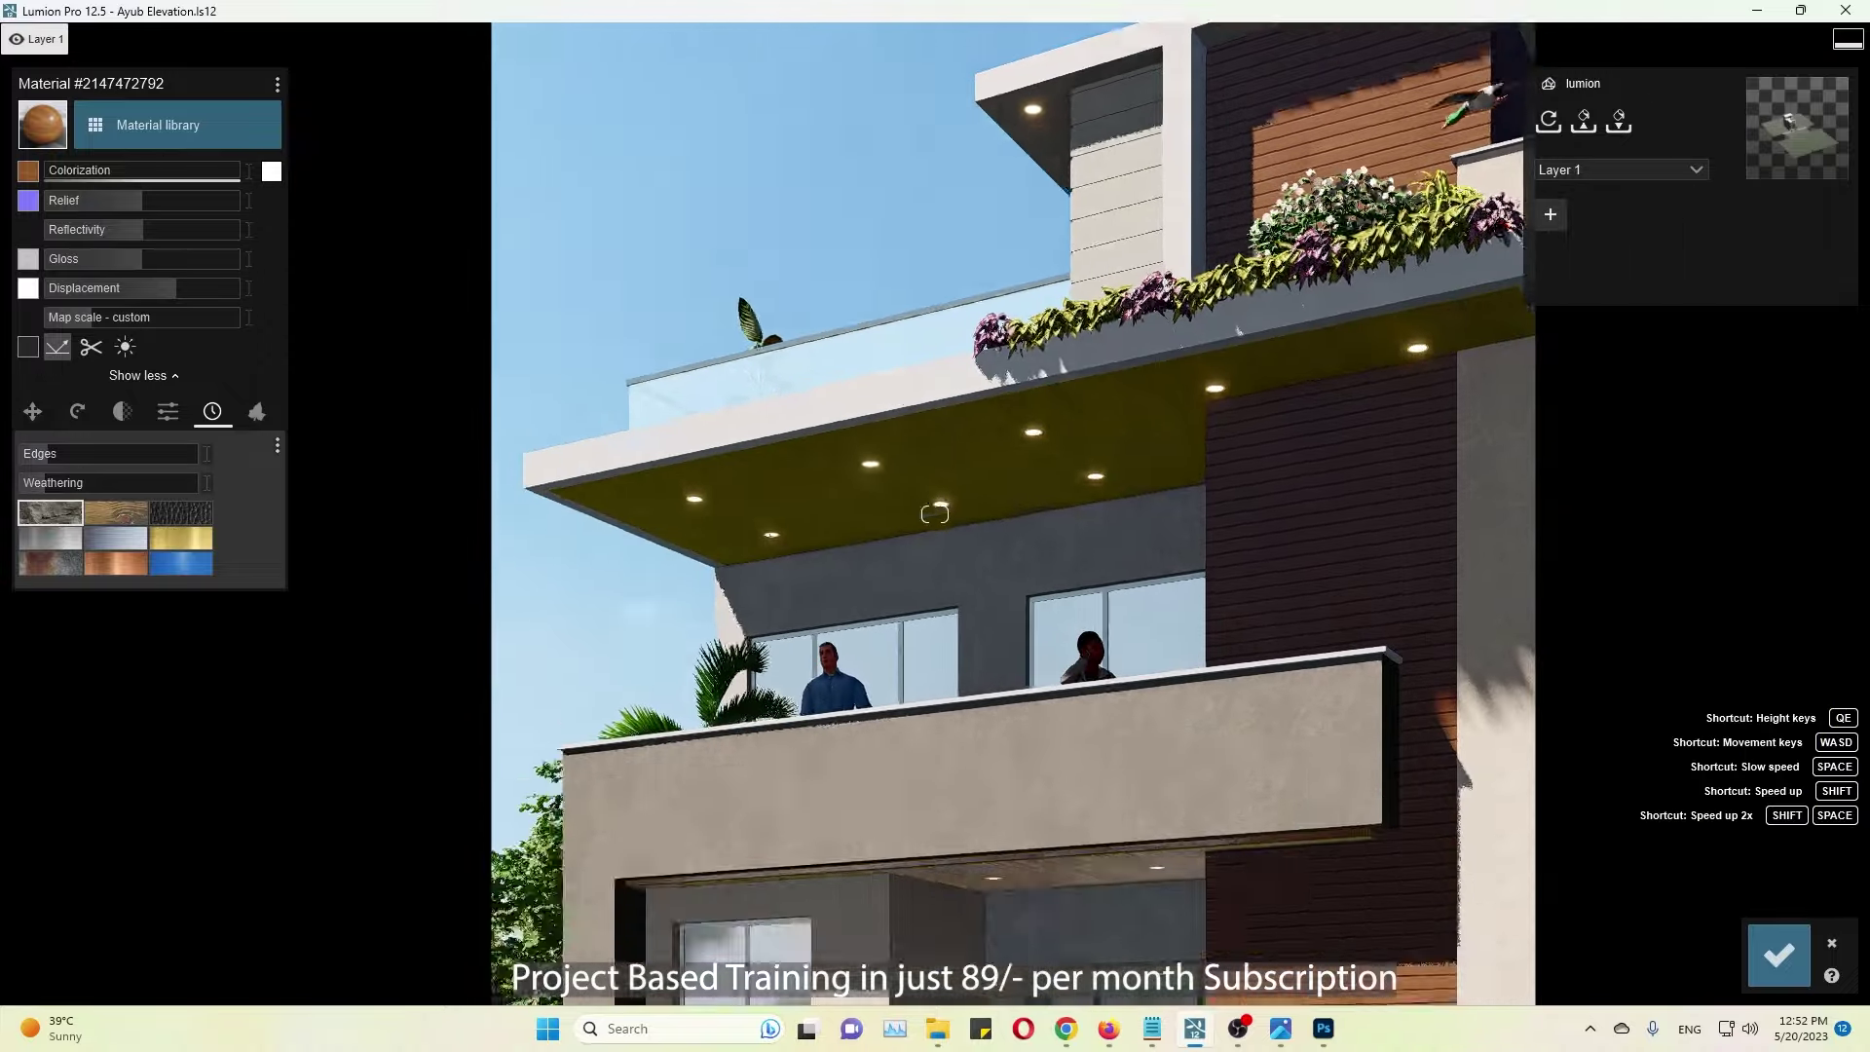
{"action": "key", "text": "s"}
{"action": "key", "text": "d"}
{"action": "left_click", "coordinate": [1002, 682]}
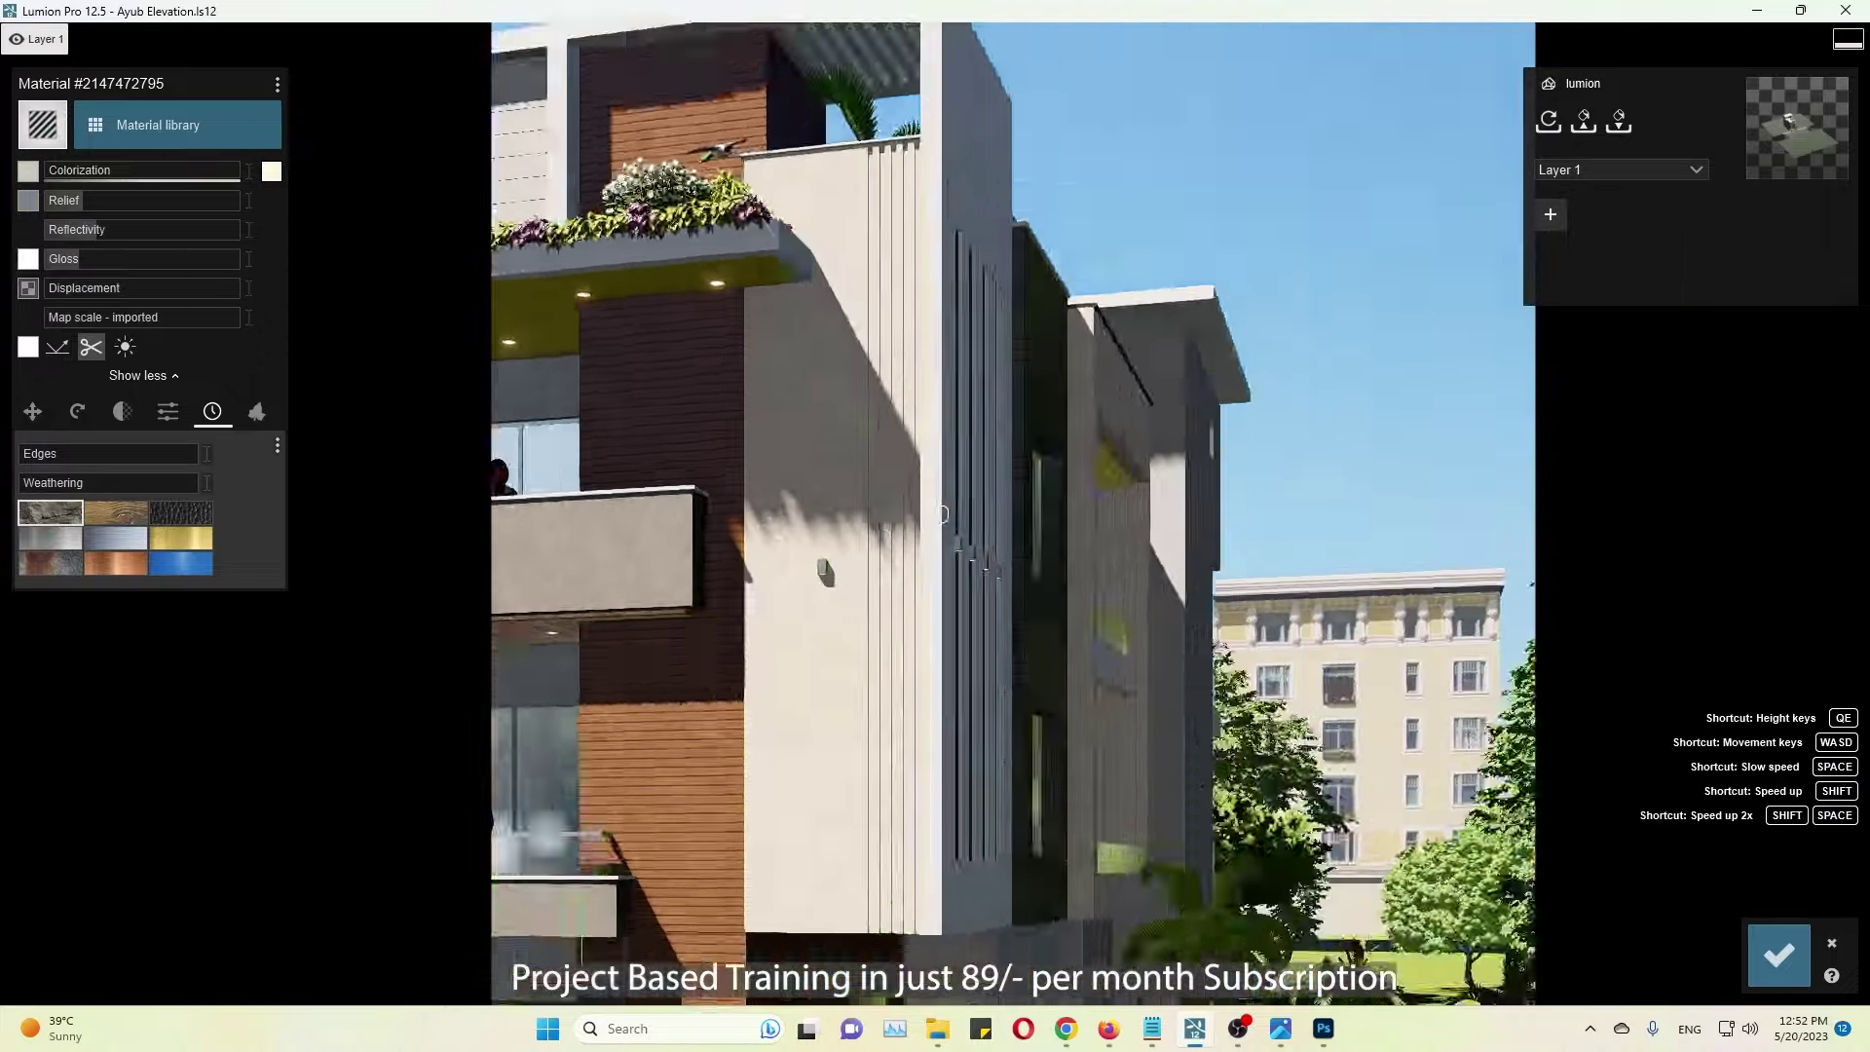
{"action": "key", "text": "s"}
{"action": "left_click", "coordinate": [271, 172]}
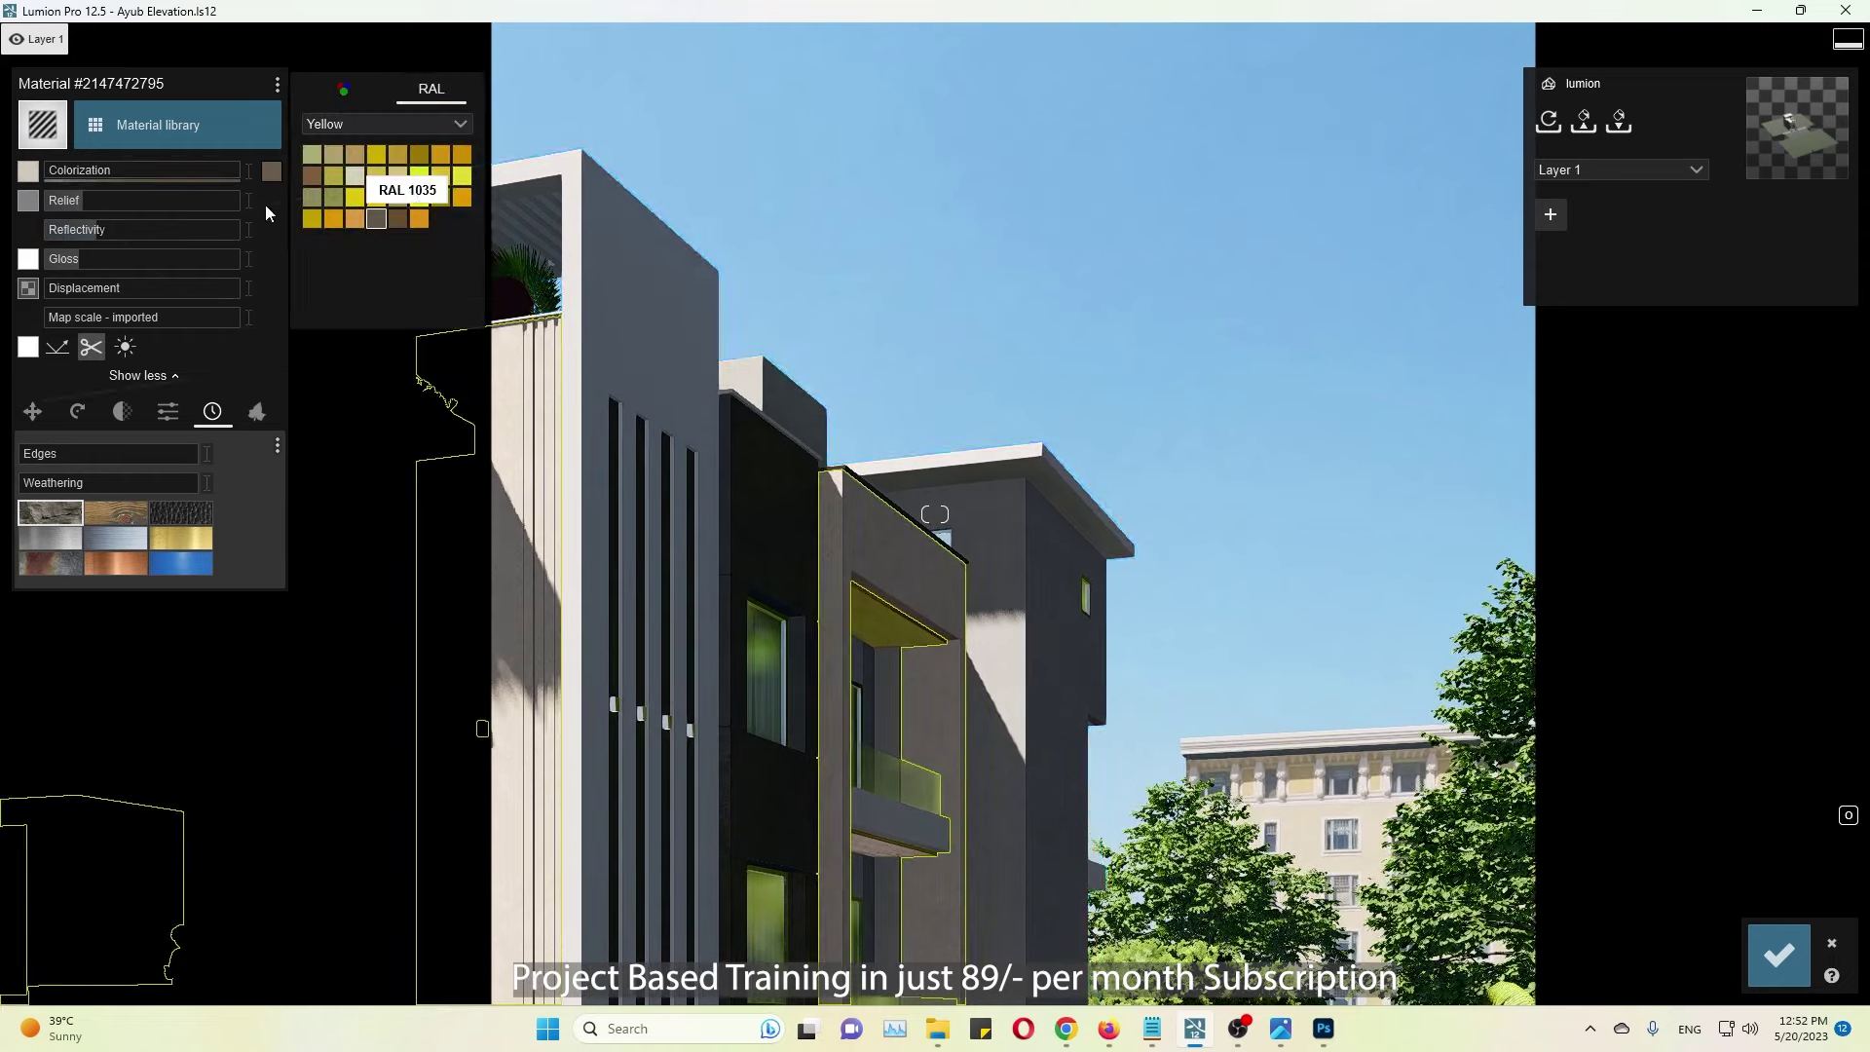
{"action": "left_click", "coordinate": [400, 187]}
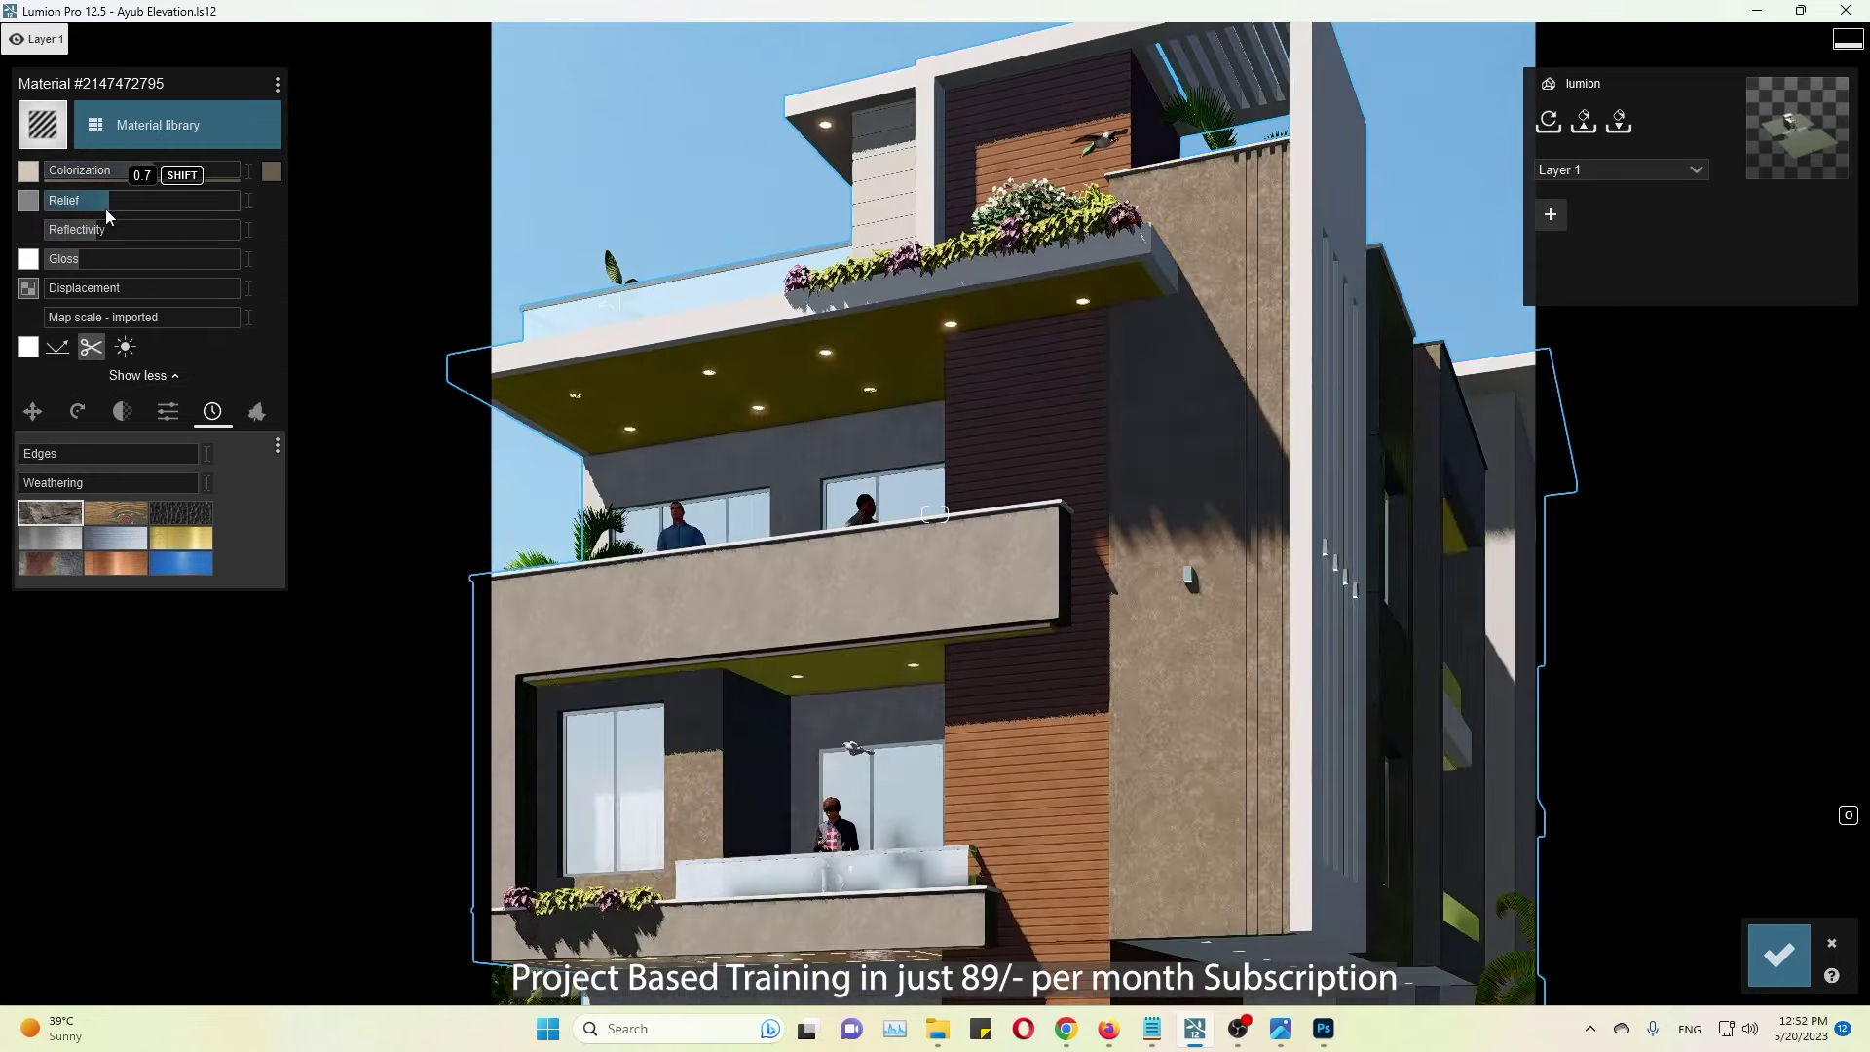
{"action": "left_click", "coordinate": [867, 535]}
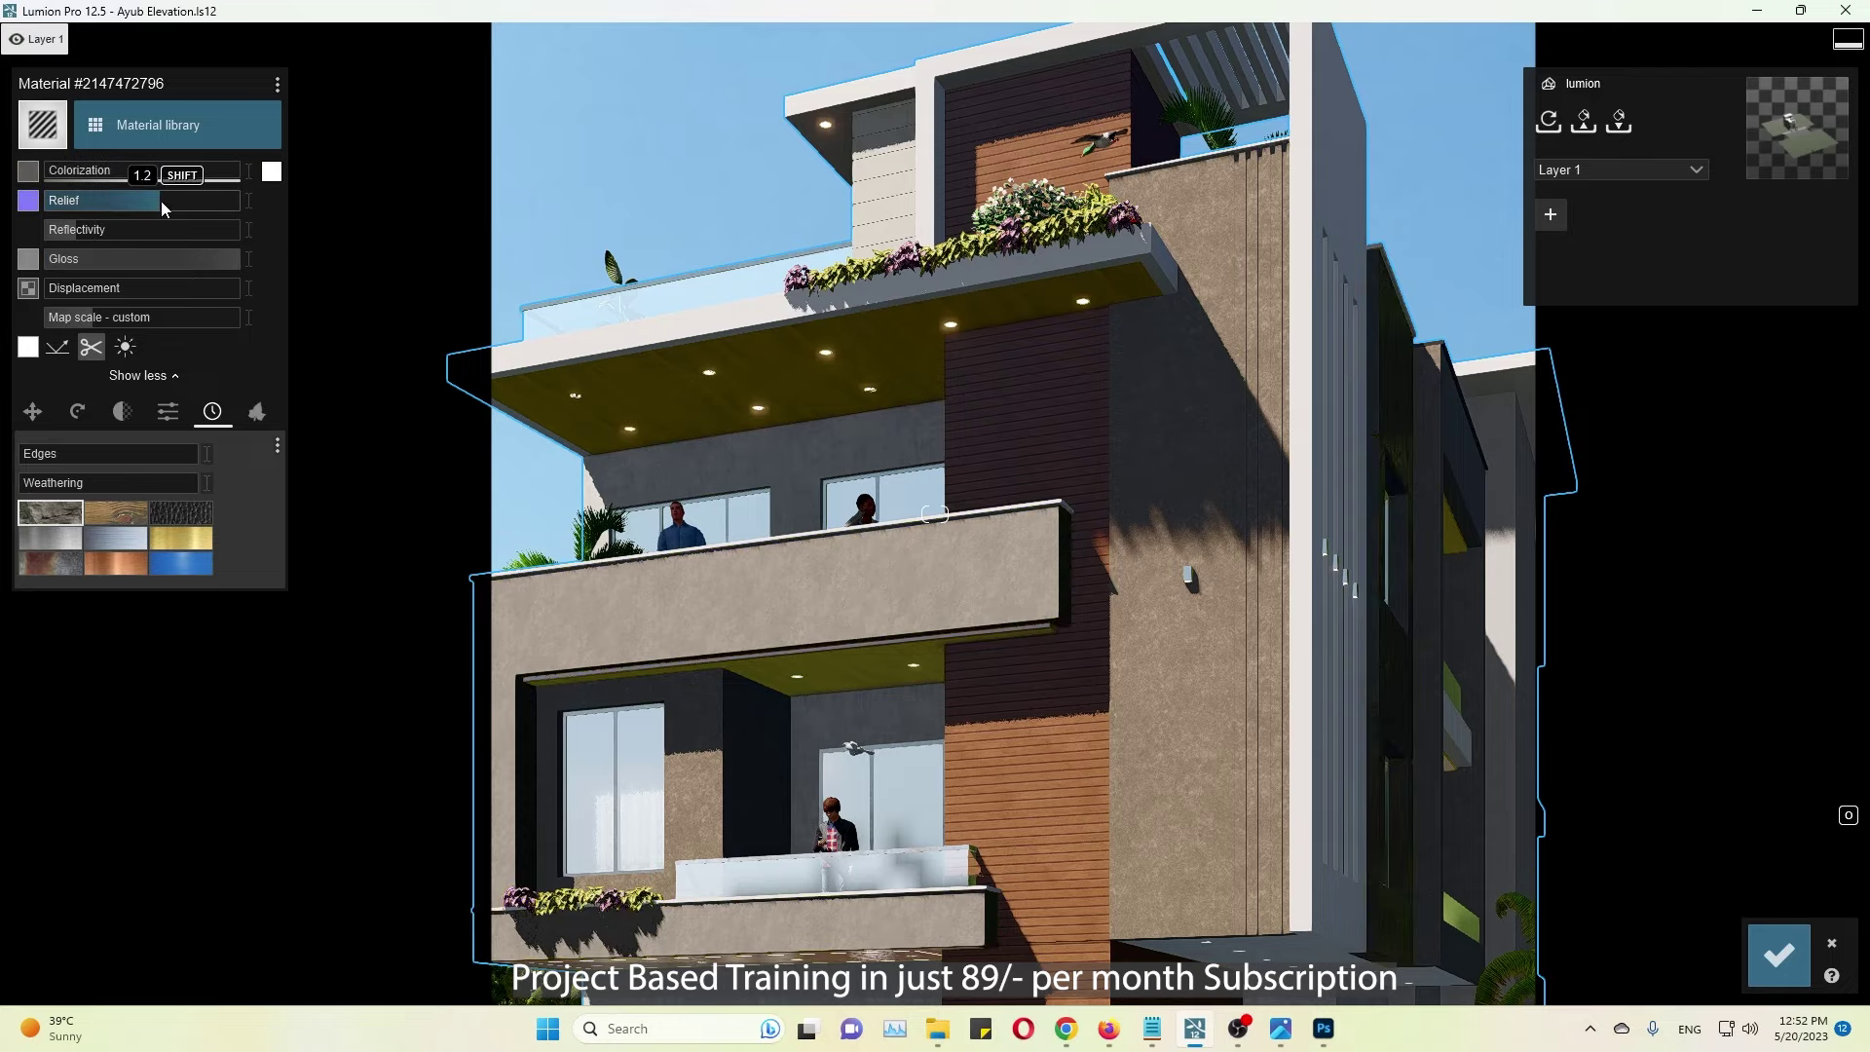
{"action": "left_click", "coordinate": [1803, 962]}
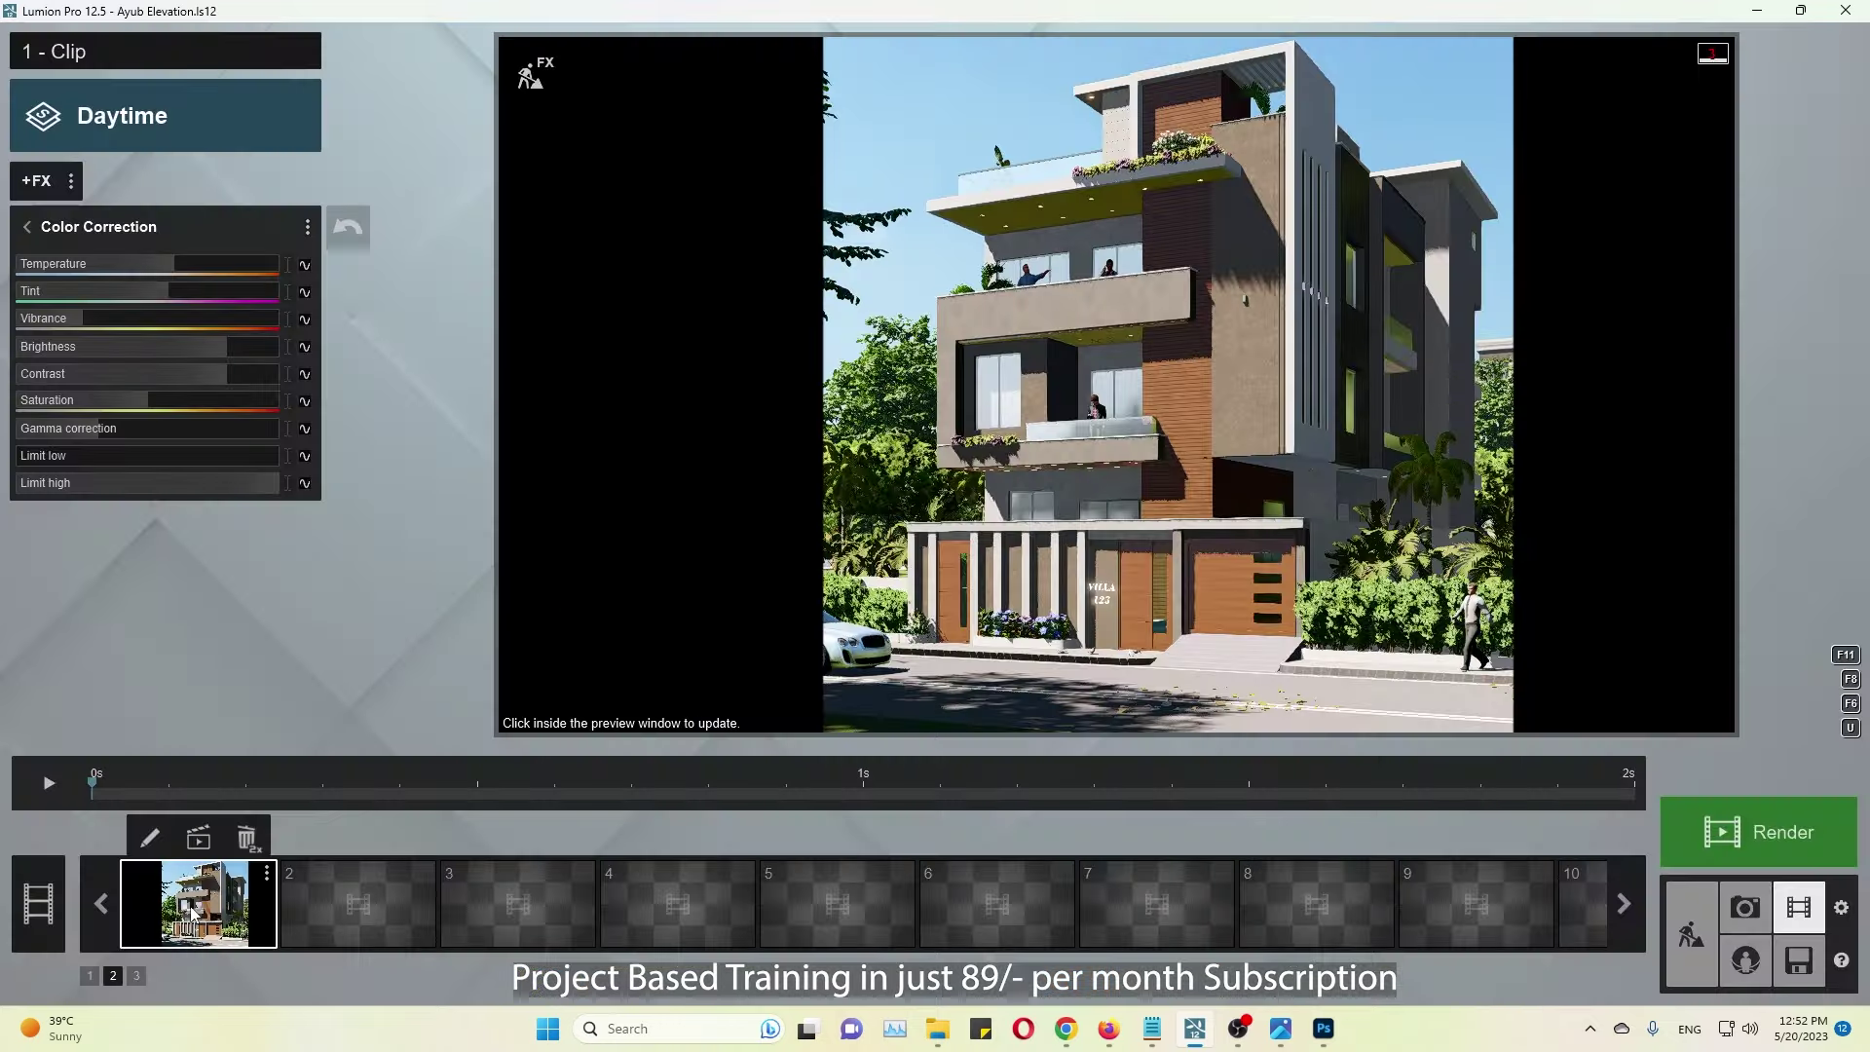
Step: Select the road surface and browse the Outdoor asphalt materials, checking the reference photo
{"action": "left_click", "coordinate": [1692, 935]}
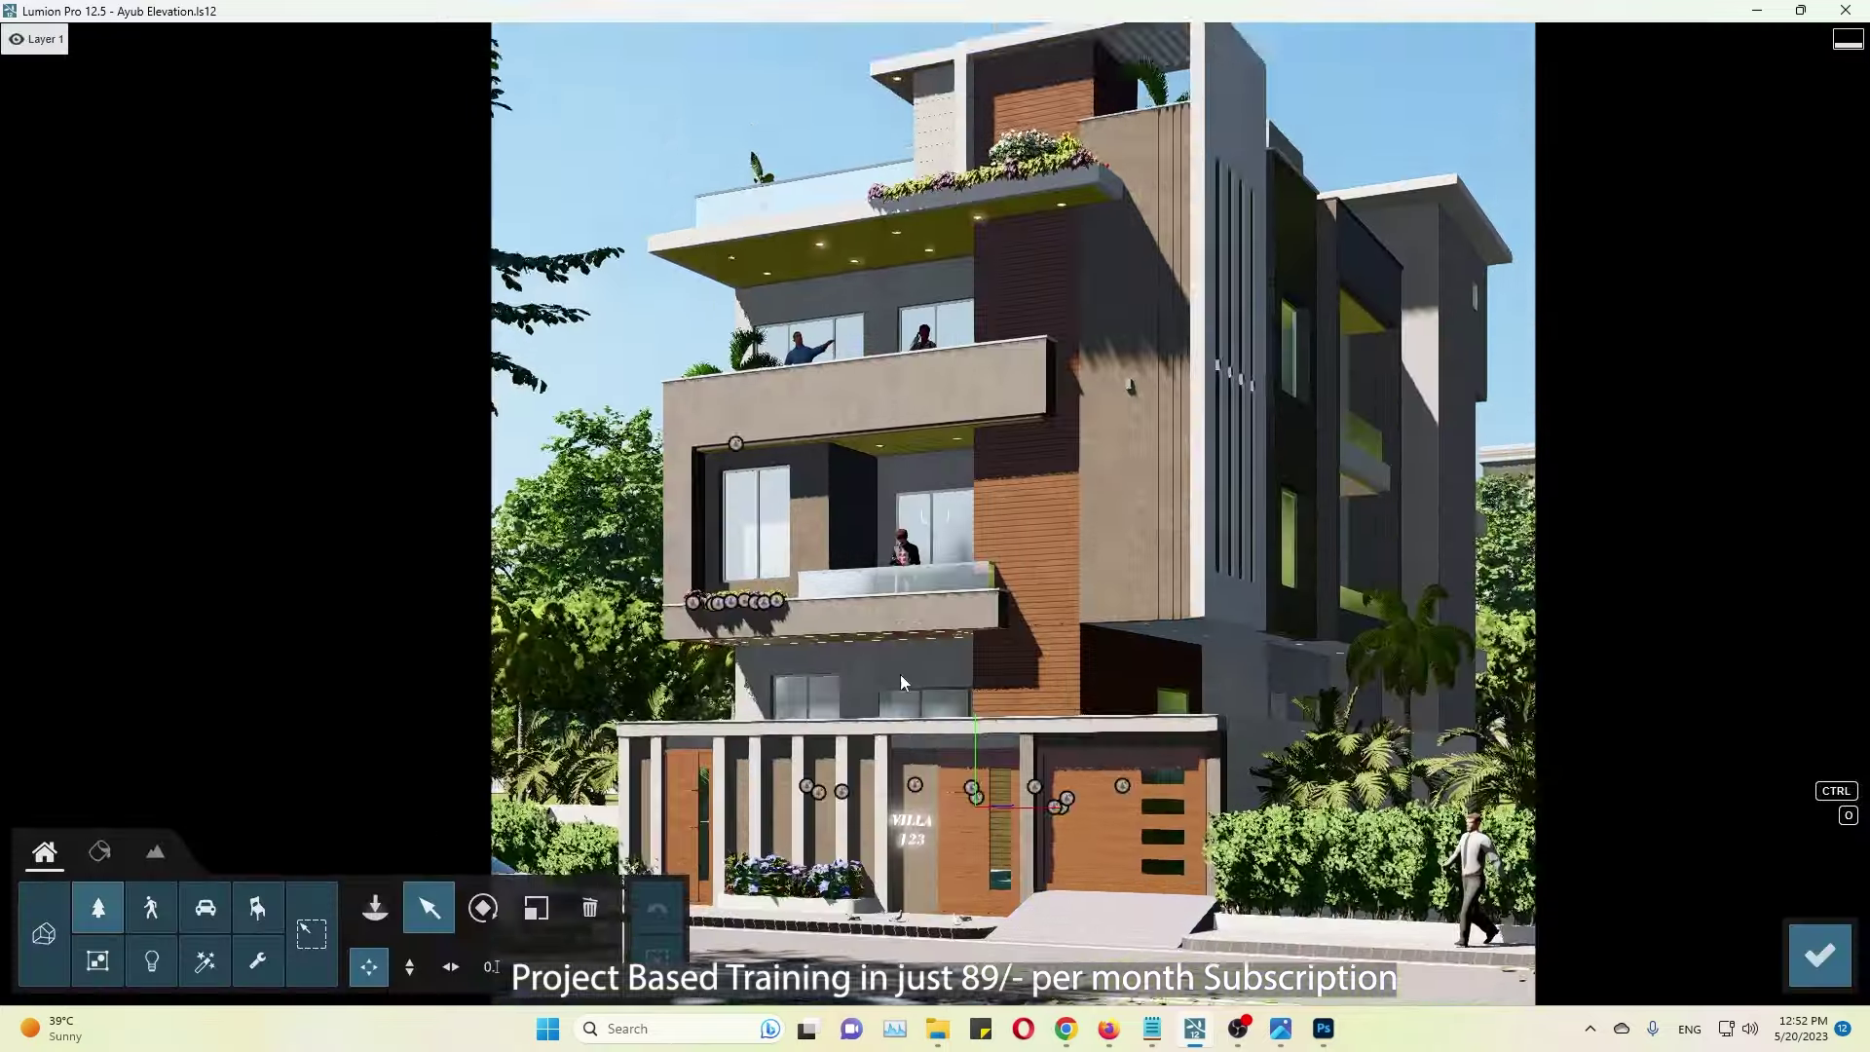
{"action": "left_click", "coordinate": [99, 850]}
{"action": "left_click", "coordinate": [1412, 906]}
{"action": "left_click", "coordinate": [195, 213]}
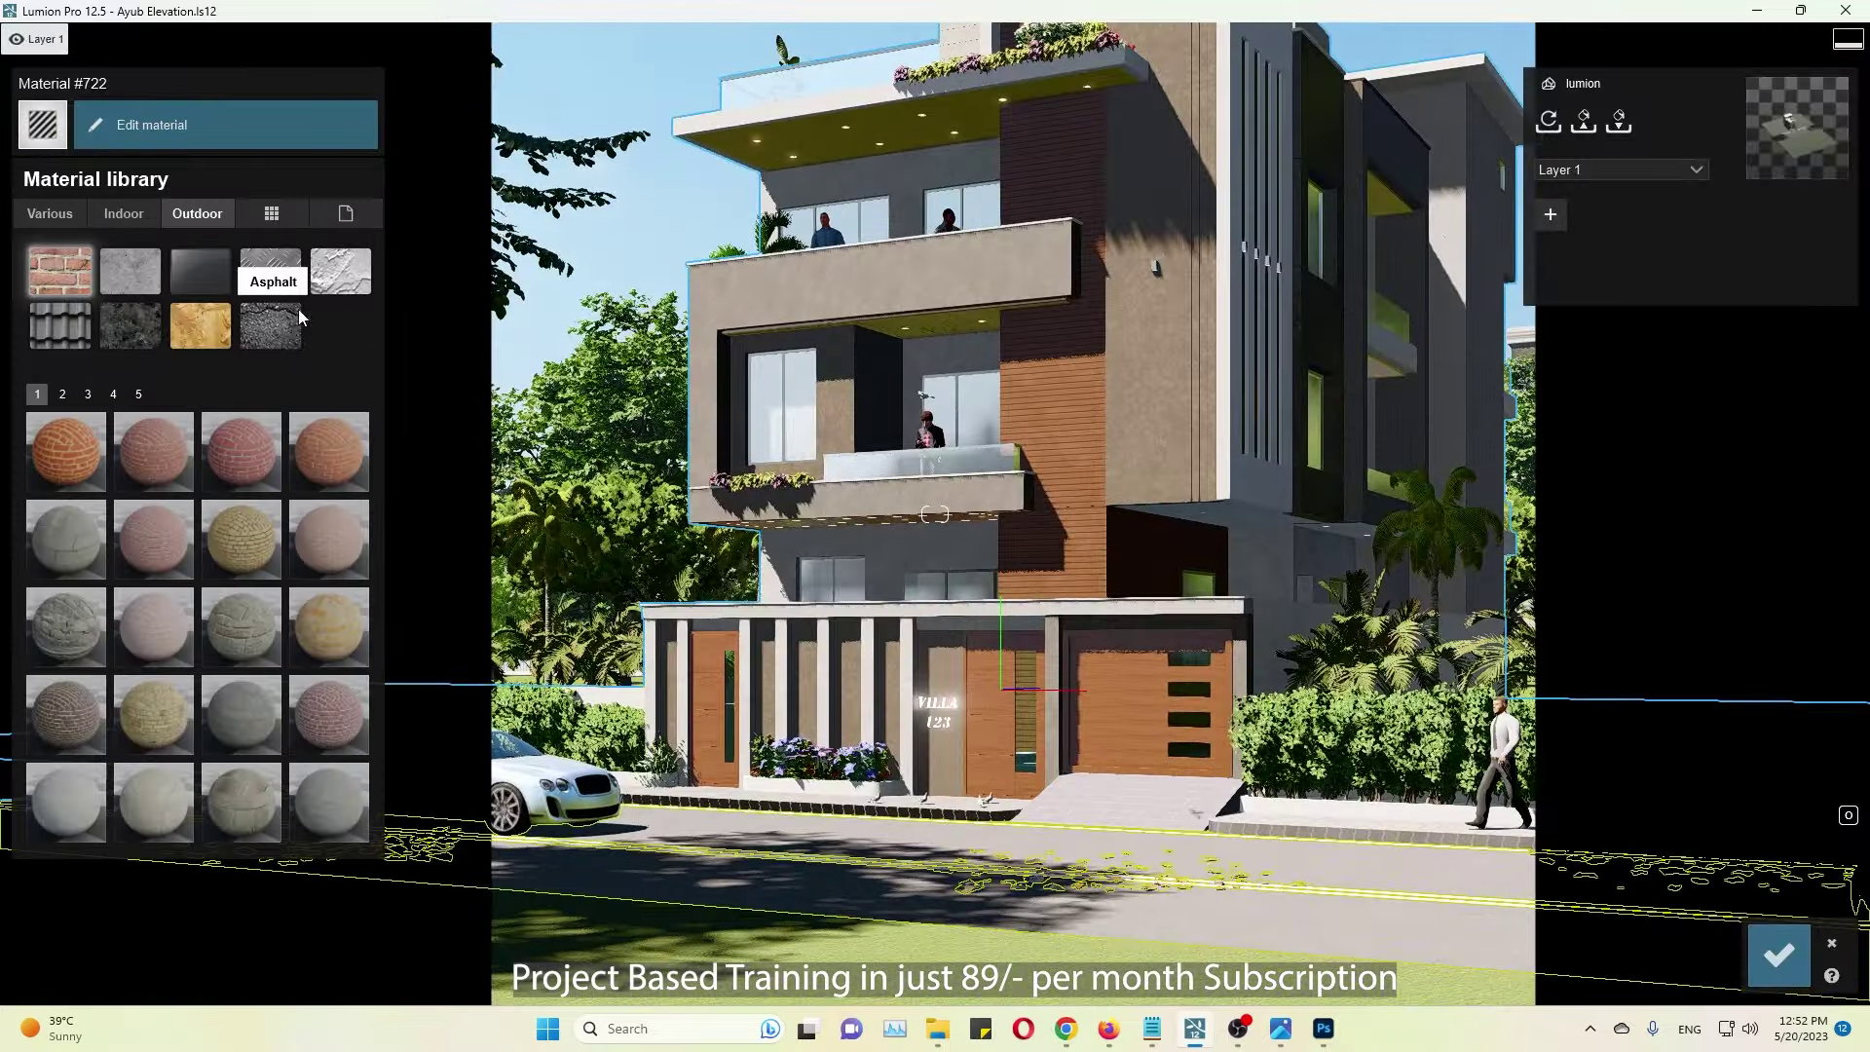
{"action": "key", "text": "alt+Tab"}
{"action": "left_click", "coordinate": [265, 808]}
Step: Try several asphalt materials on the road and keep the chosen one
{"action": "left_click", "coordinate": [62, 394]}
{"action": "left_click", "coordinate": [66, 451]}
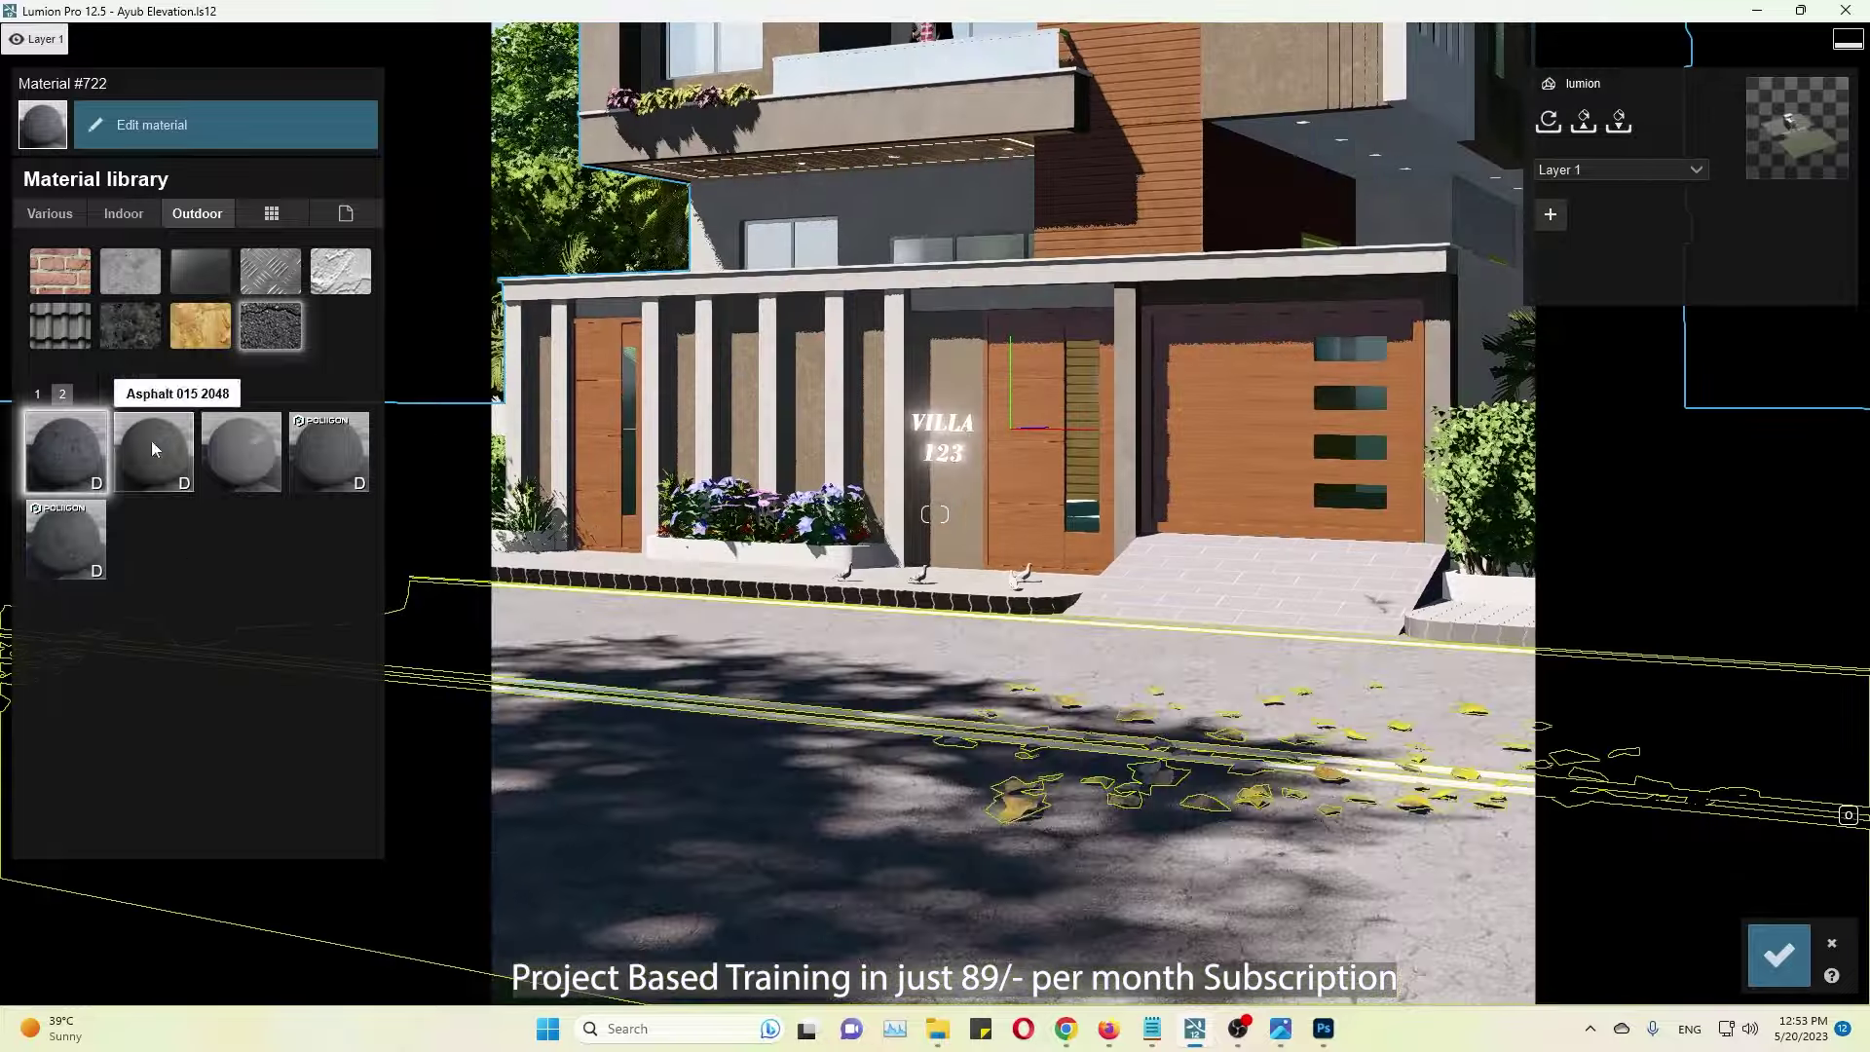
{"action": "left_click", "coordinate": [65, 540]}
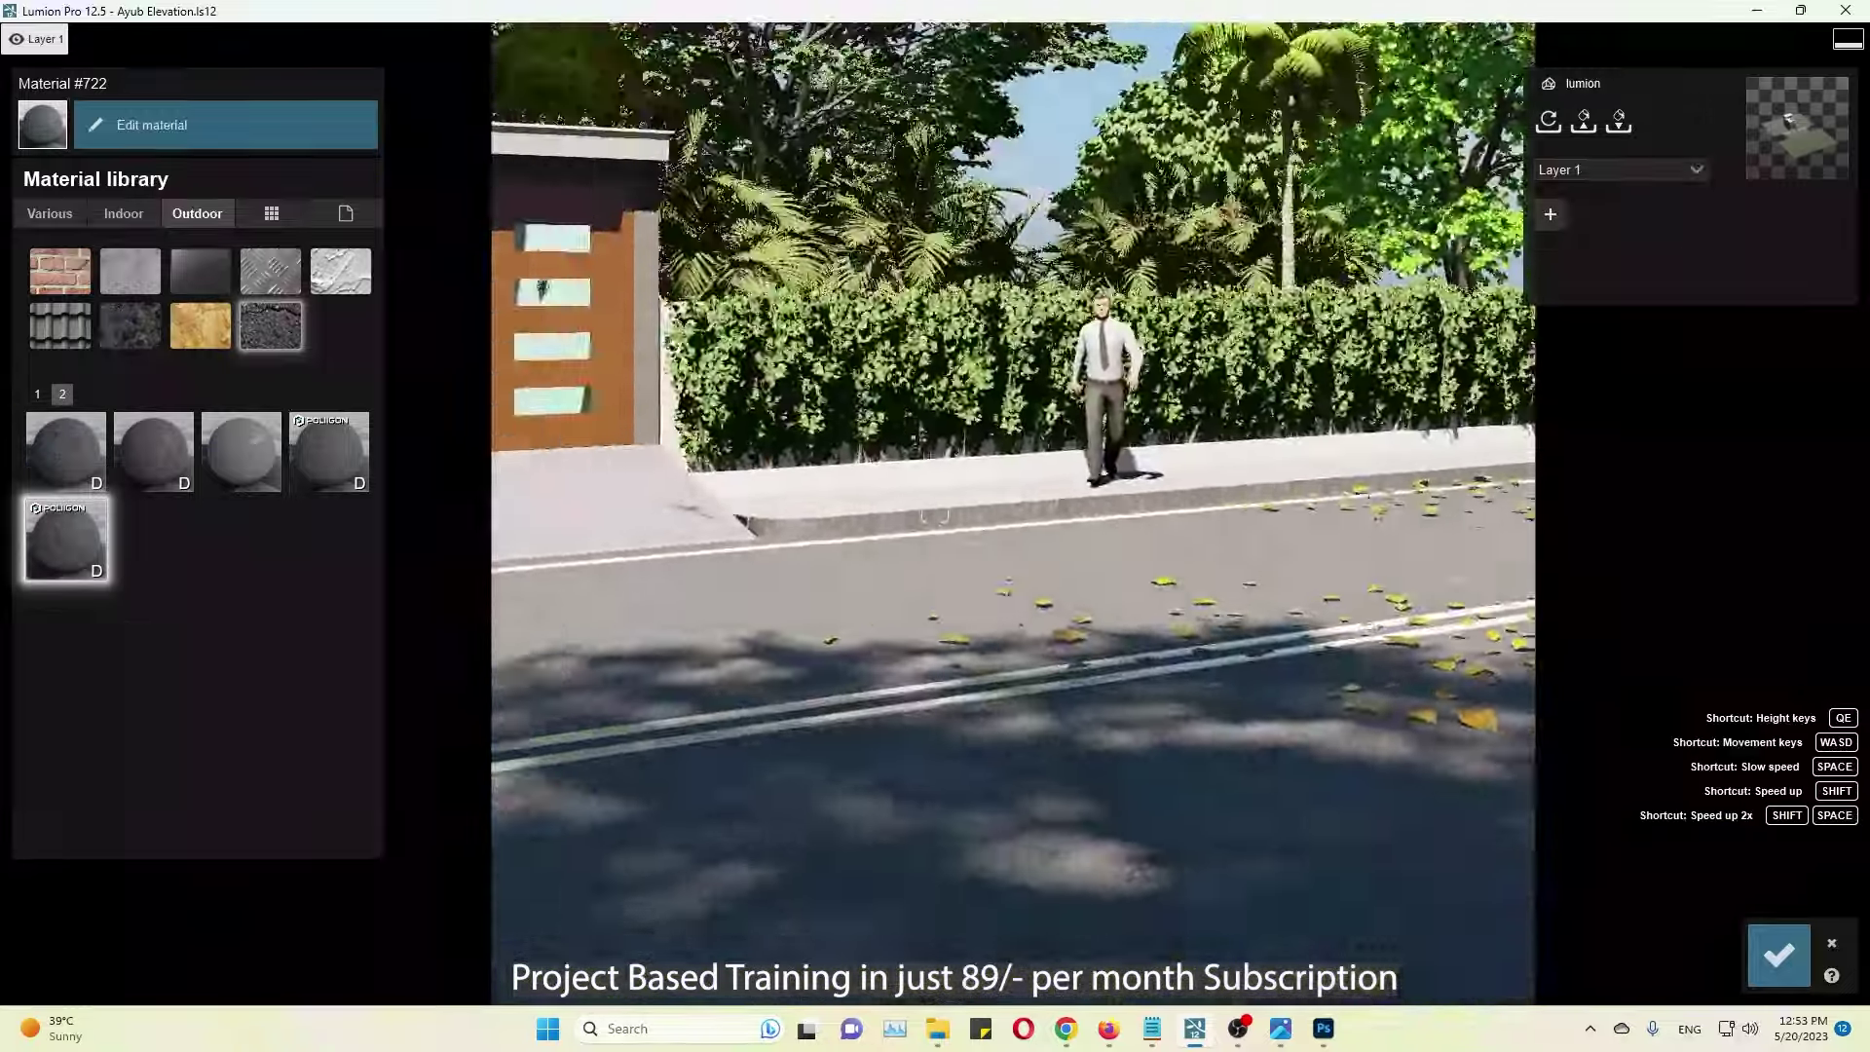
{"action": "key", "text": "alt+Tab"}
{"action": "left_click", "coordinate": [1032, 862]}
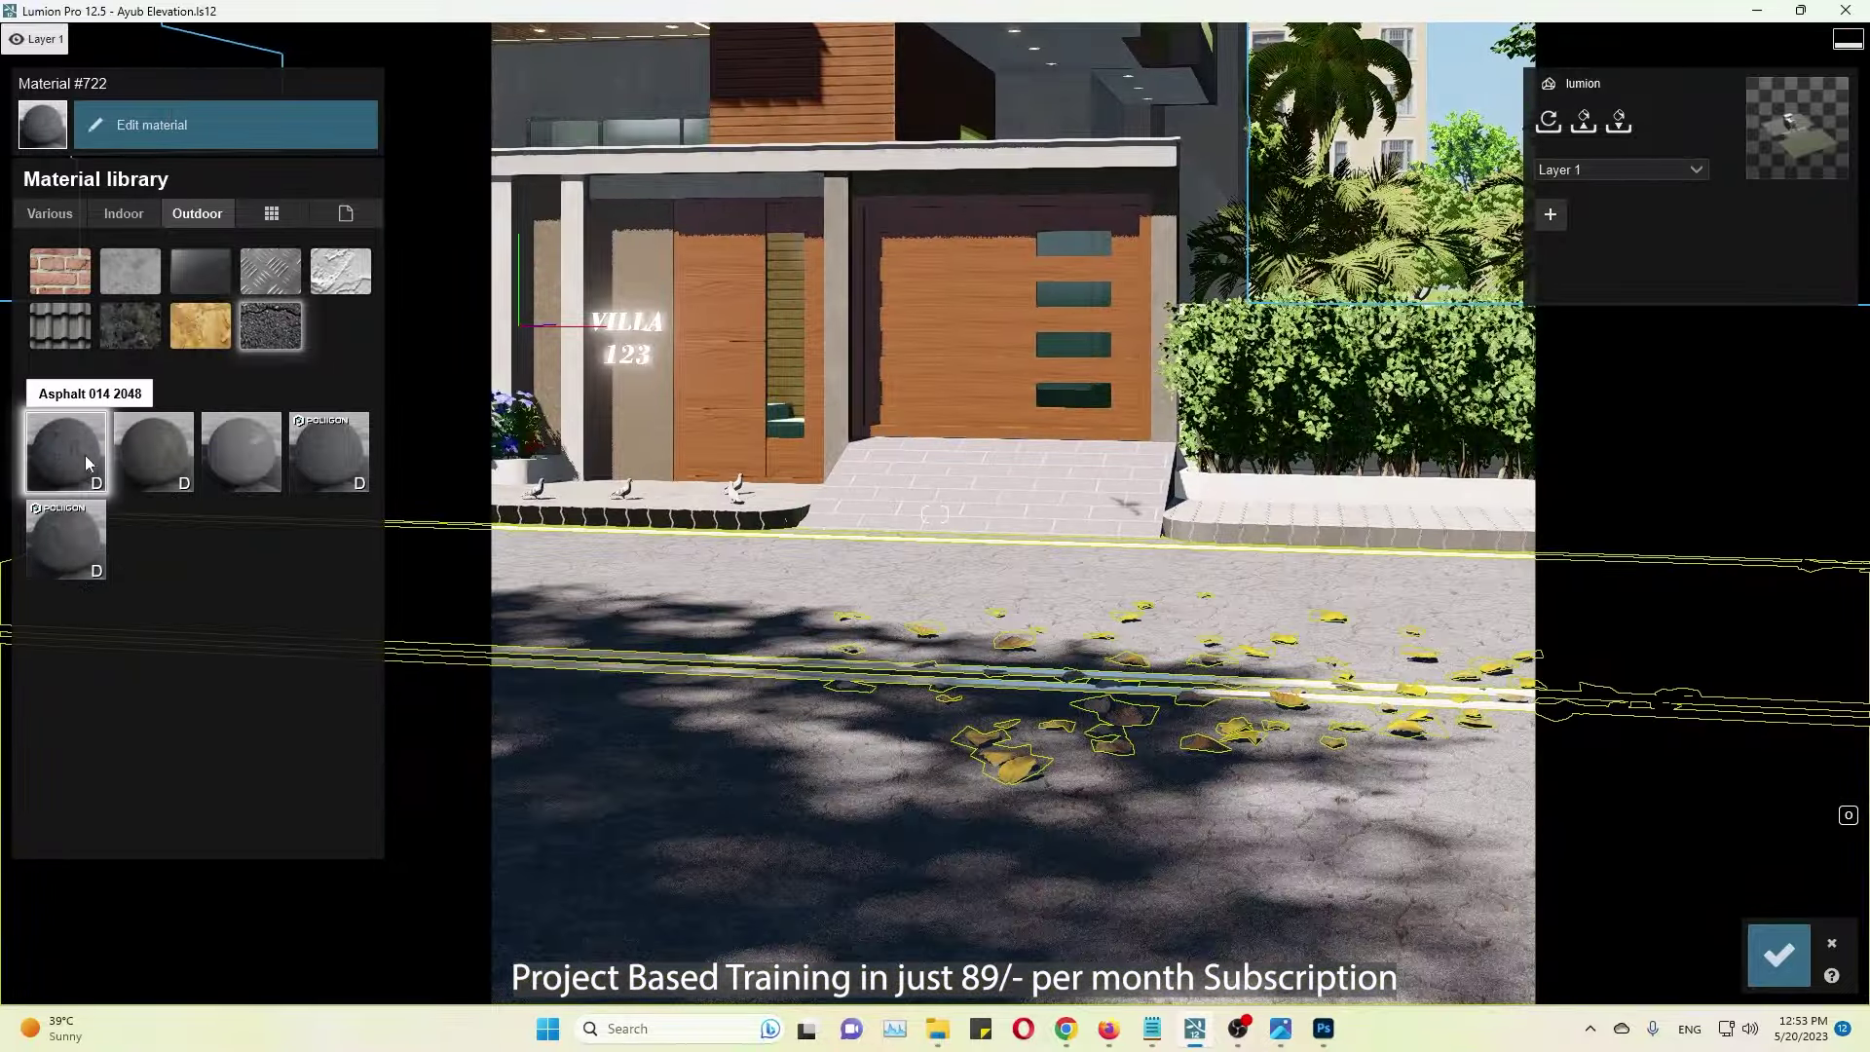
{"action": "left_click", "coordinate": [85, 454]}
{"action": "left_click", "coordinate": [1791, 968]}
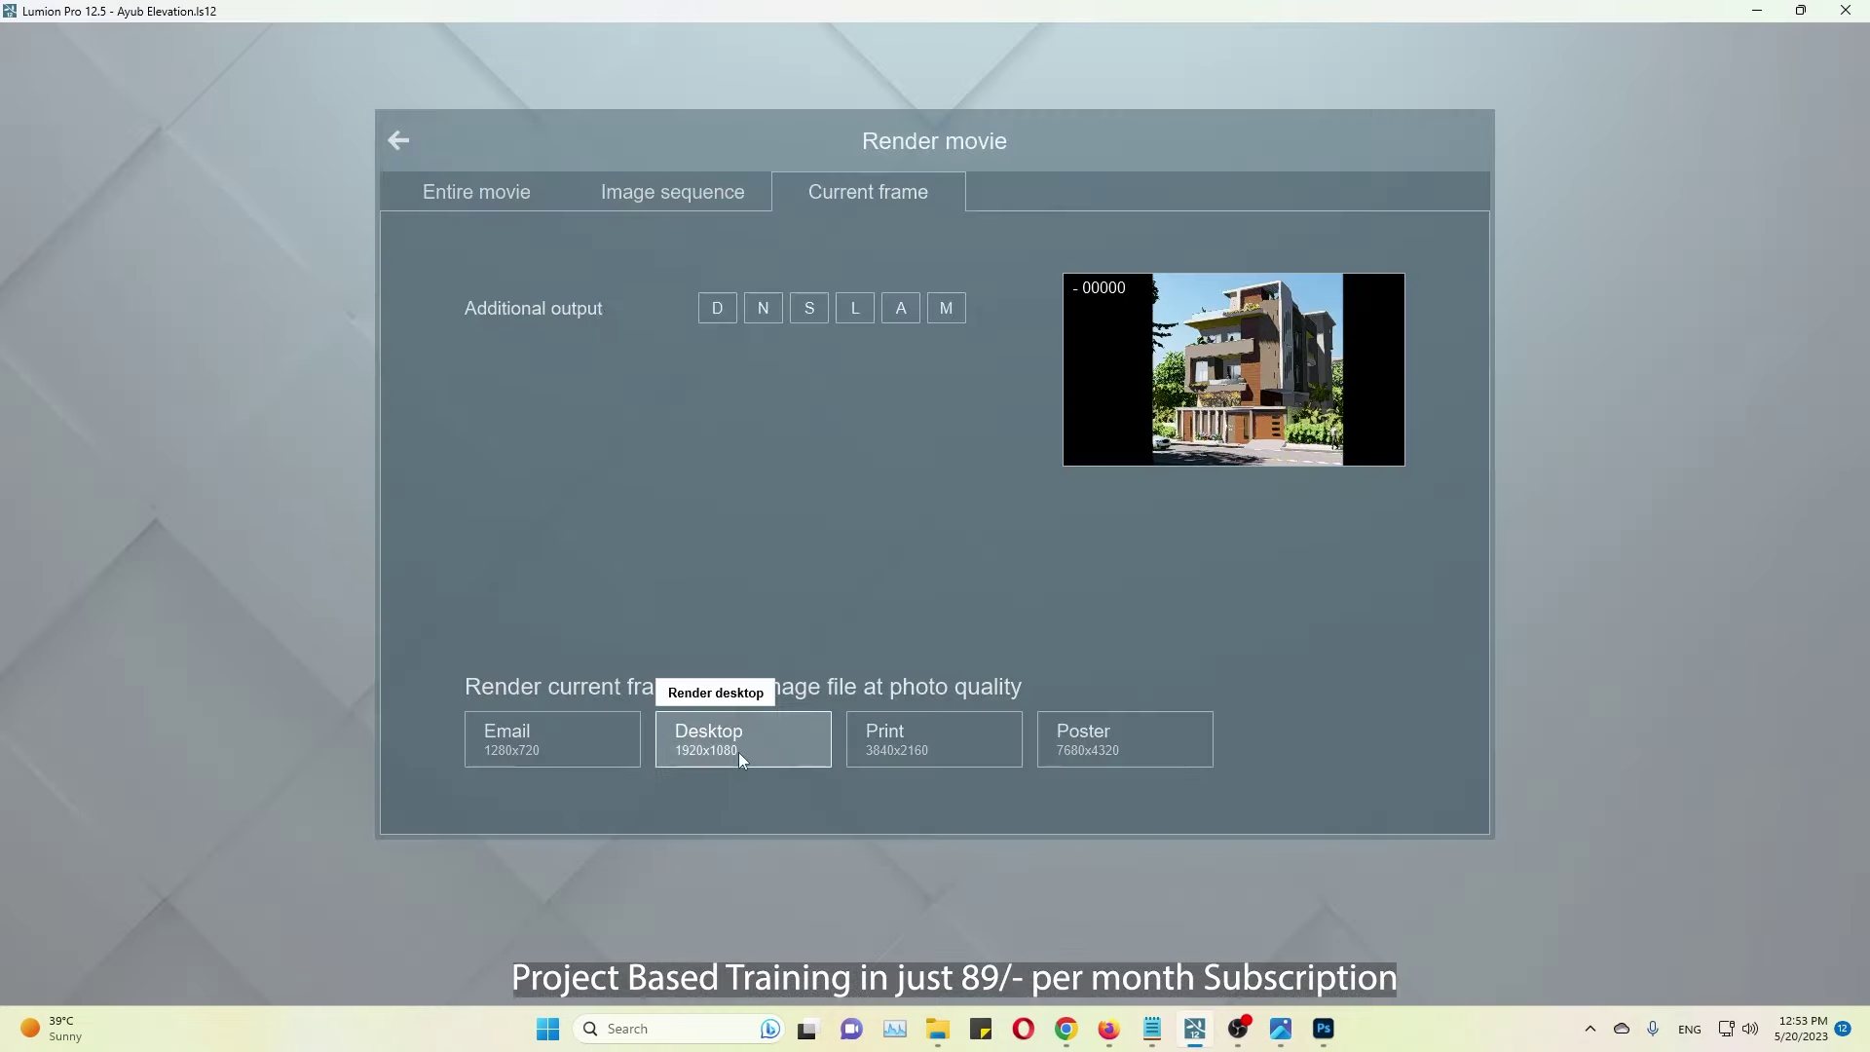
Step: Render the current frame at 1920x1080 as 2.jpg and compare it with the reference photo
{"action": "left_click", "coordinate": [742, 759]}
{"action": "left_click", "coordinate": [877, 785]}
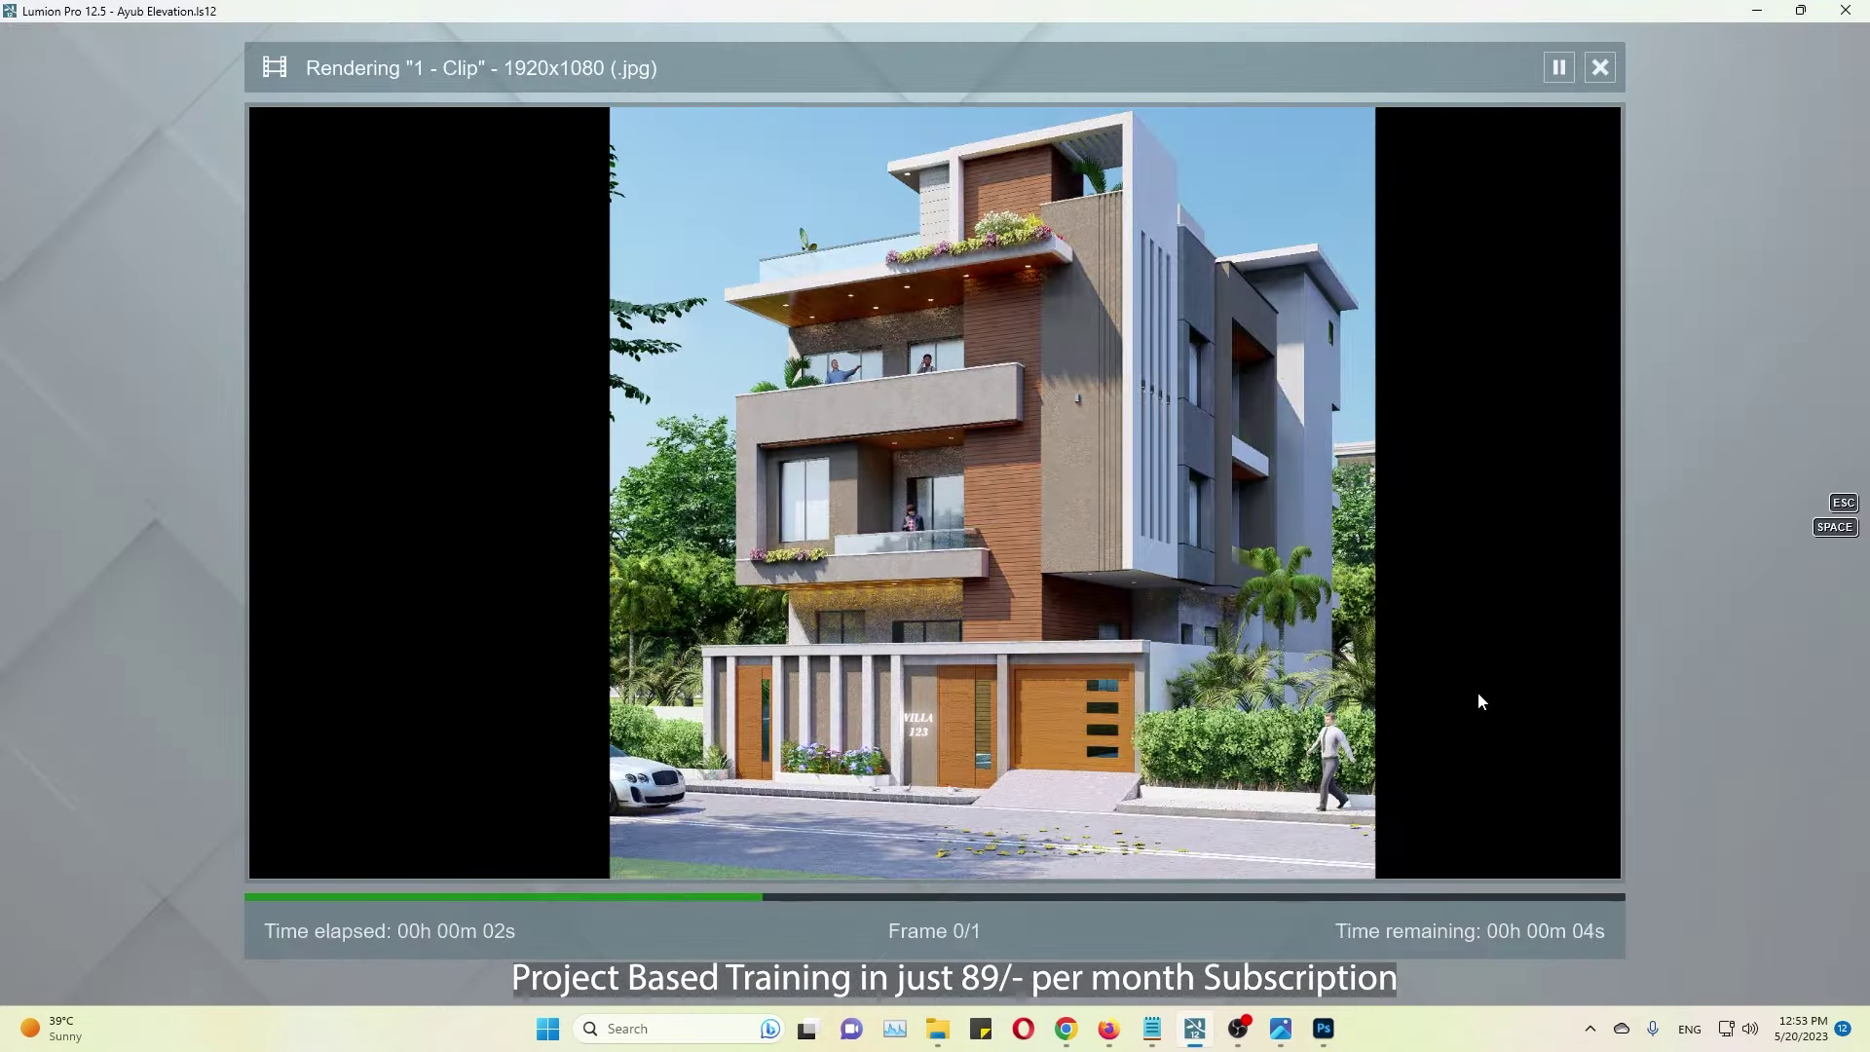
{"action": "key", "text": "alt+Tab"}
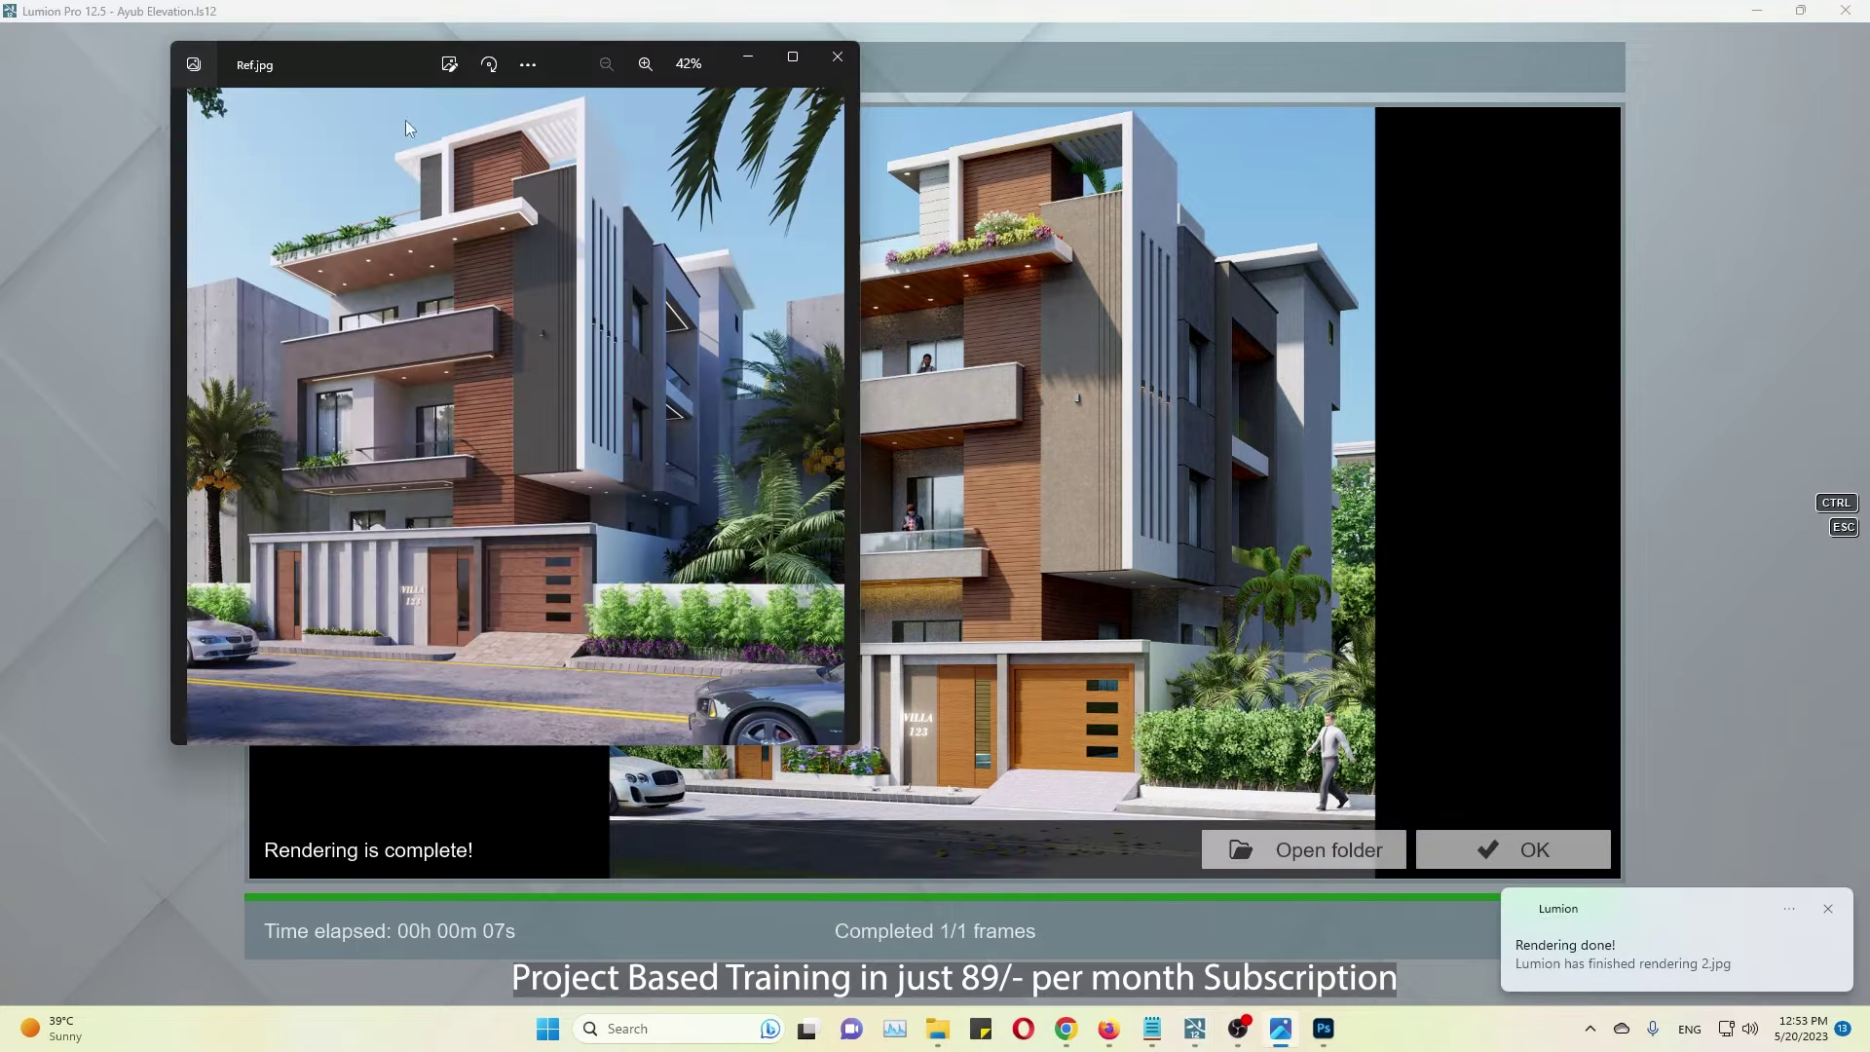
{"action": "left_click_drag", "start_coordinate": [401, 68], "coordinate": [315, 114]}
{"action": "left_click", "coordinate": [1513, 849]}
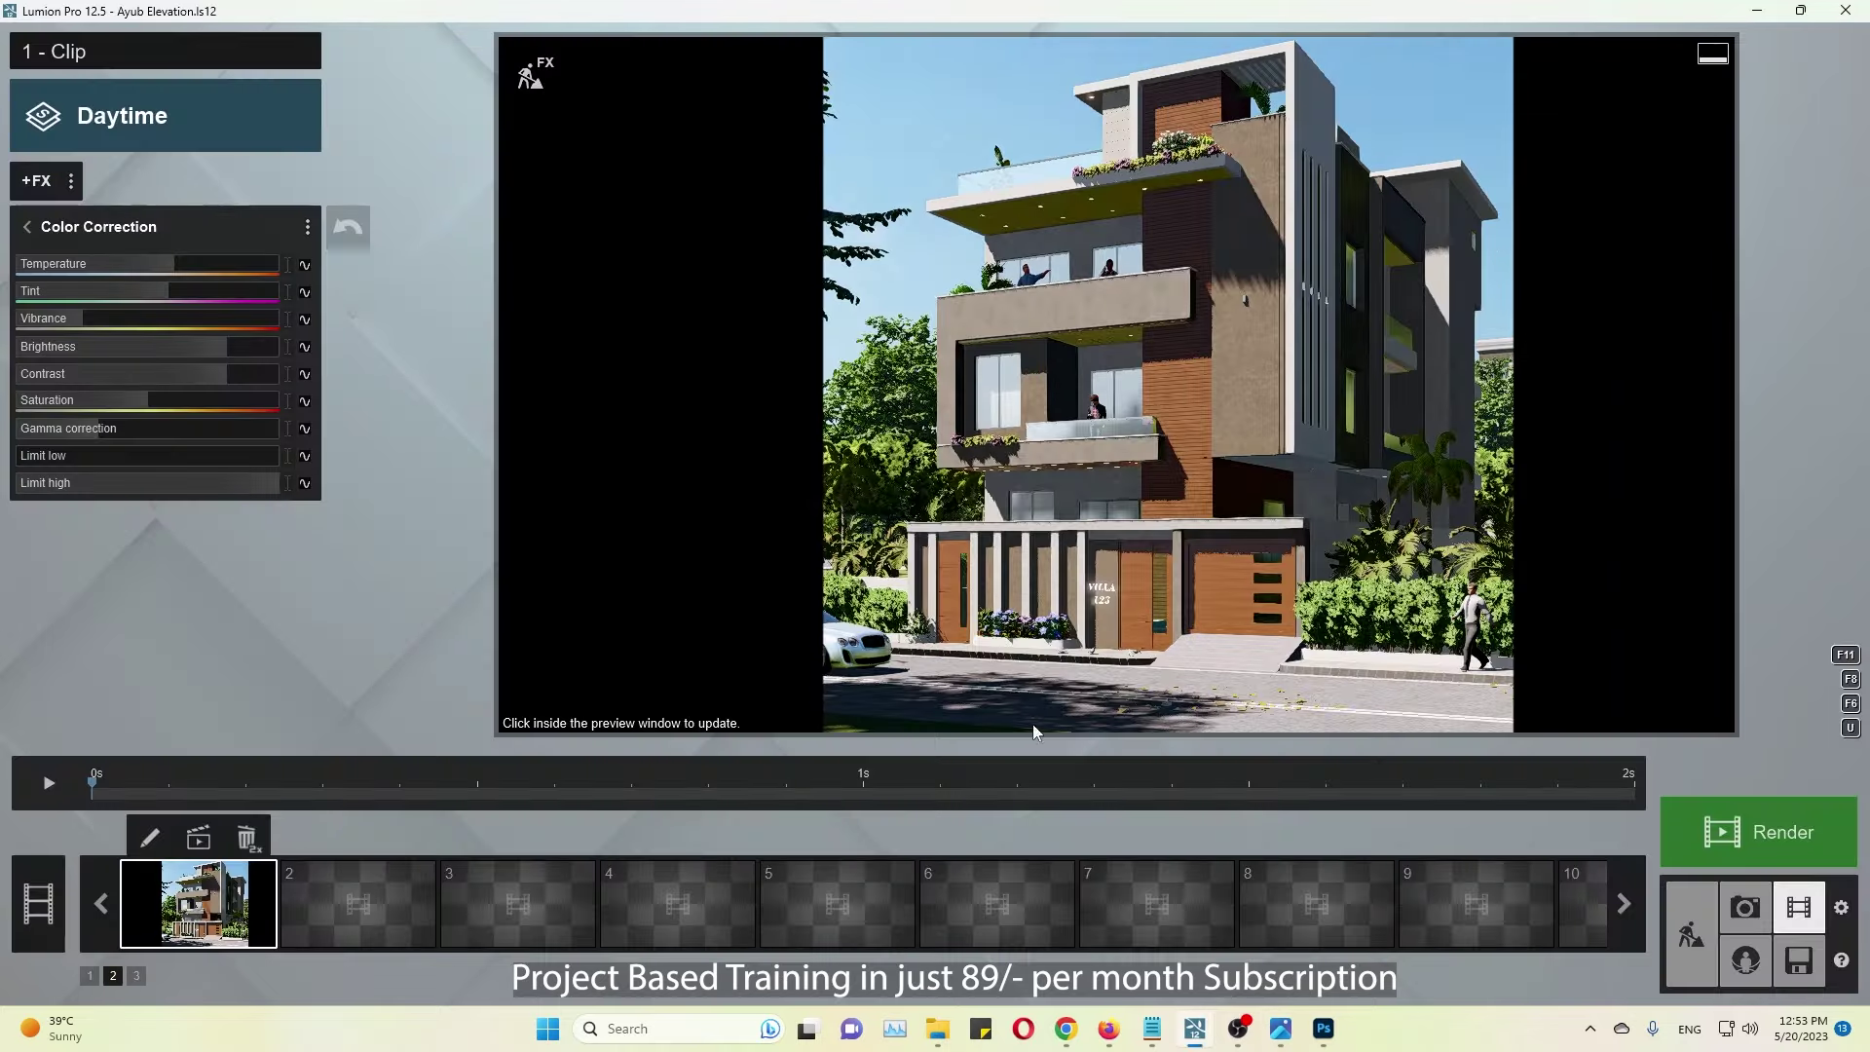
{"action": "key", "text": "Escape"}
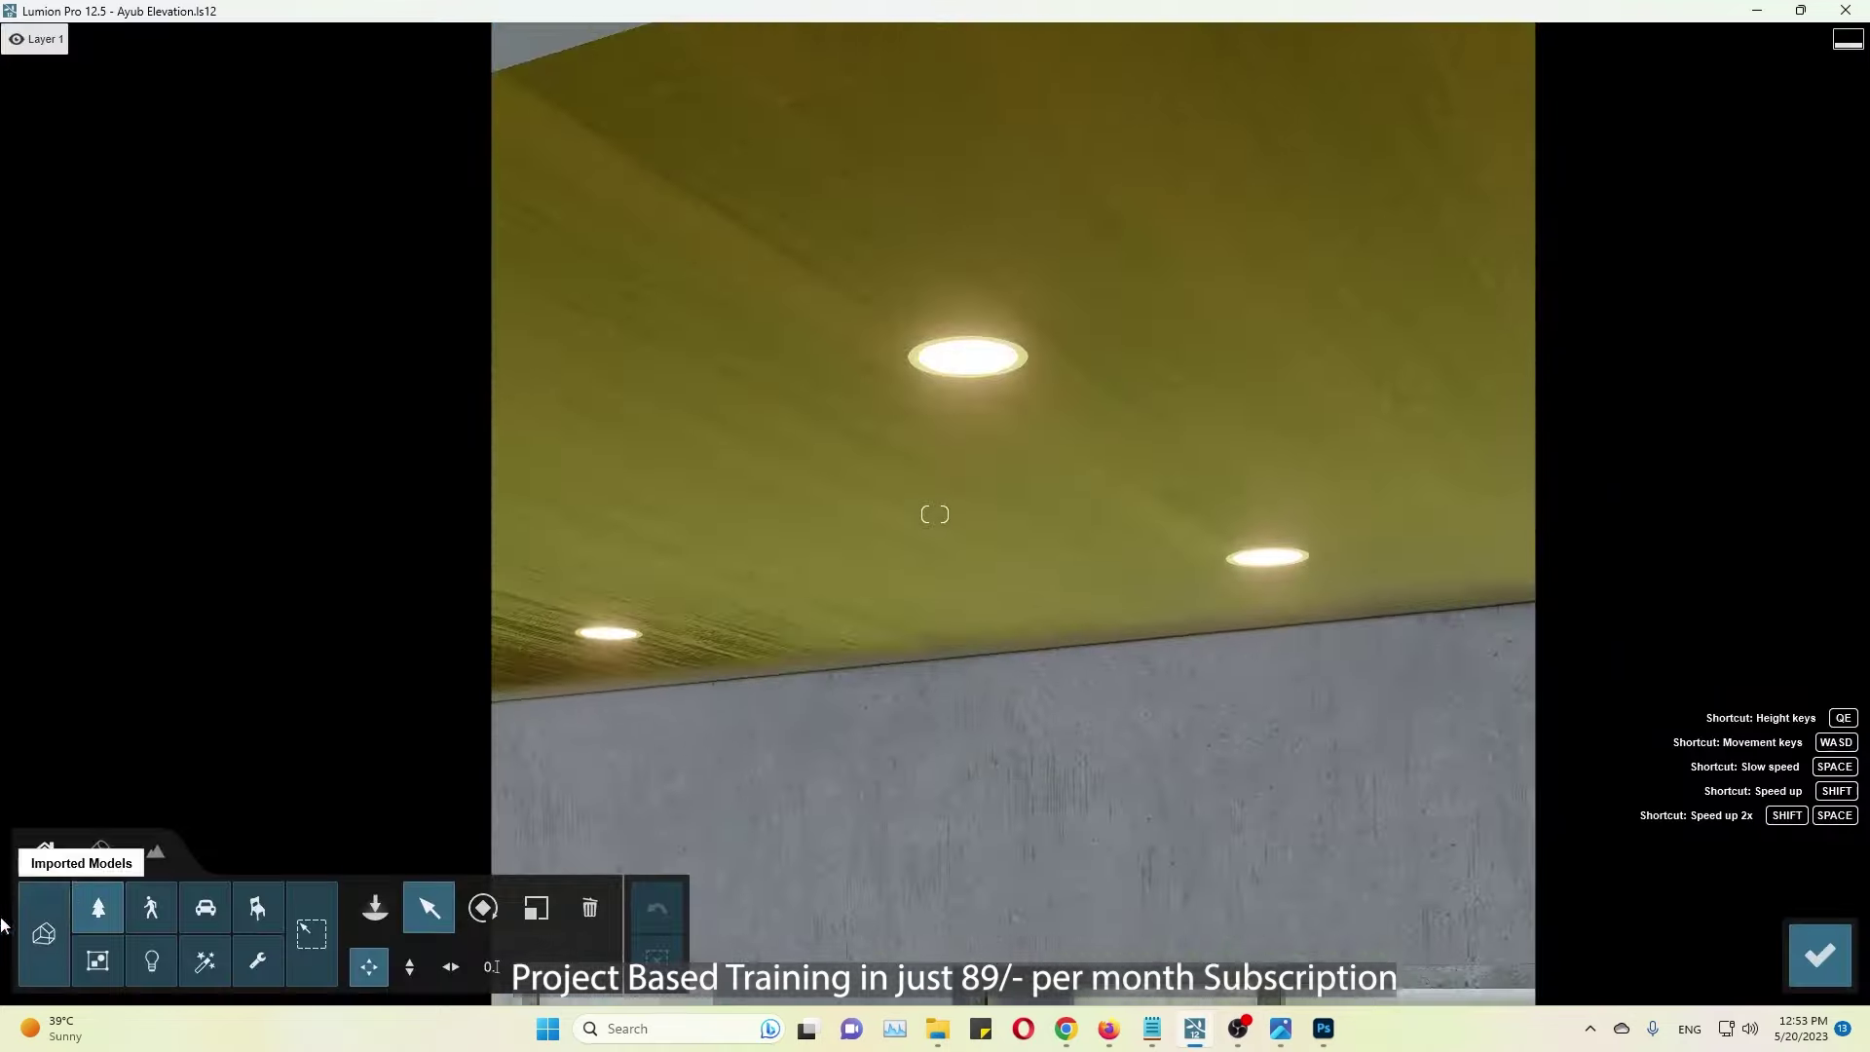
Step: Adjust the upper and lower balcony ceiling materials' emission and colour settings
{"action": "left_click", "coordinate": [99, 850]}
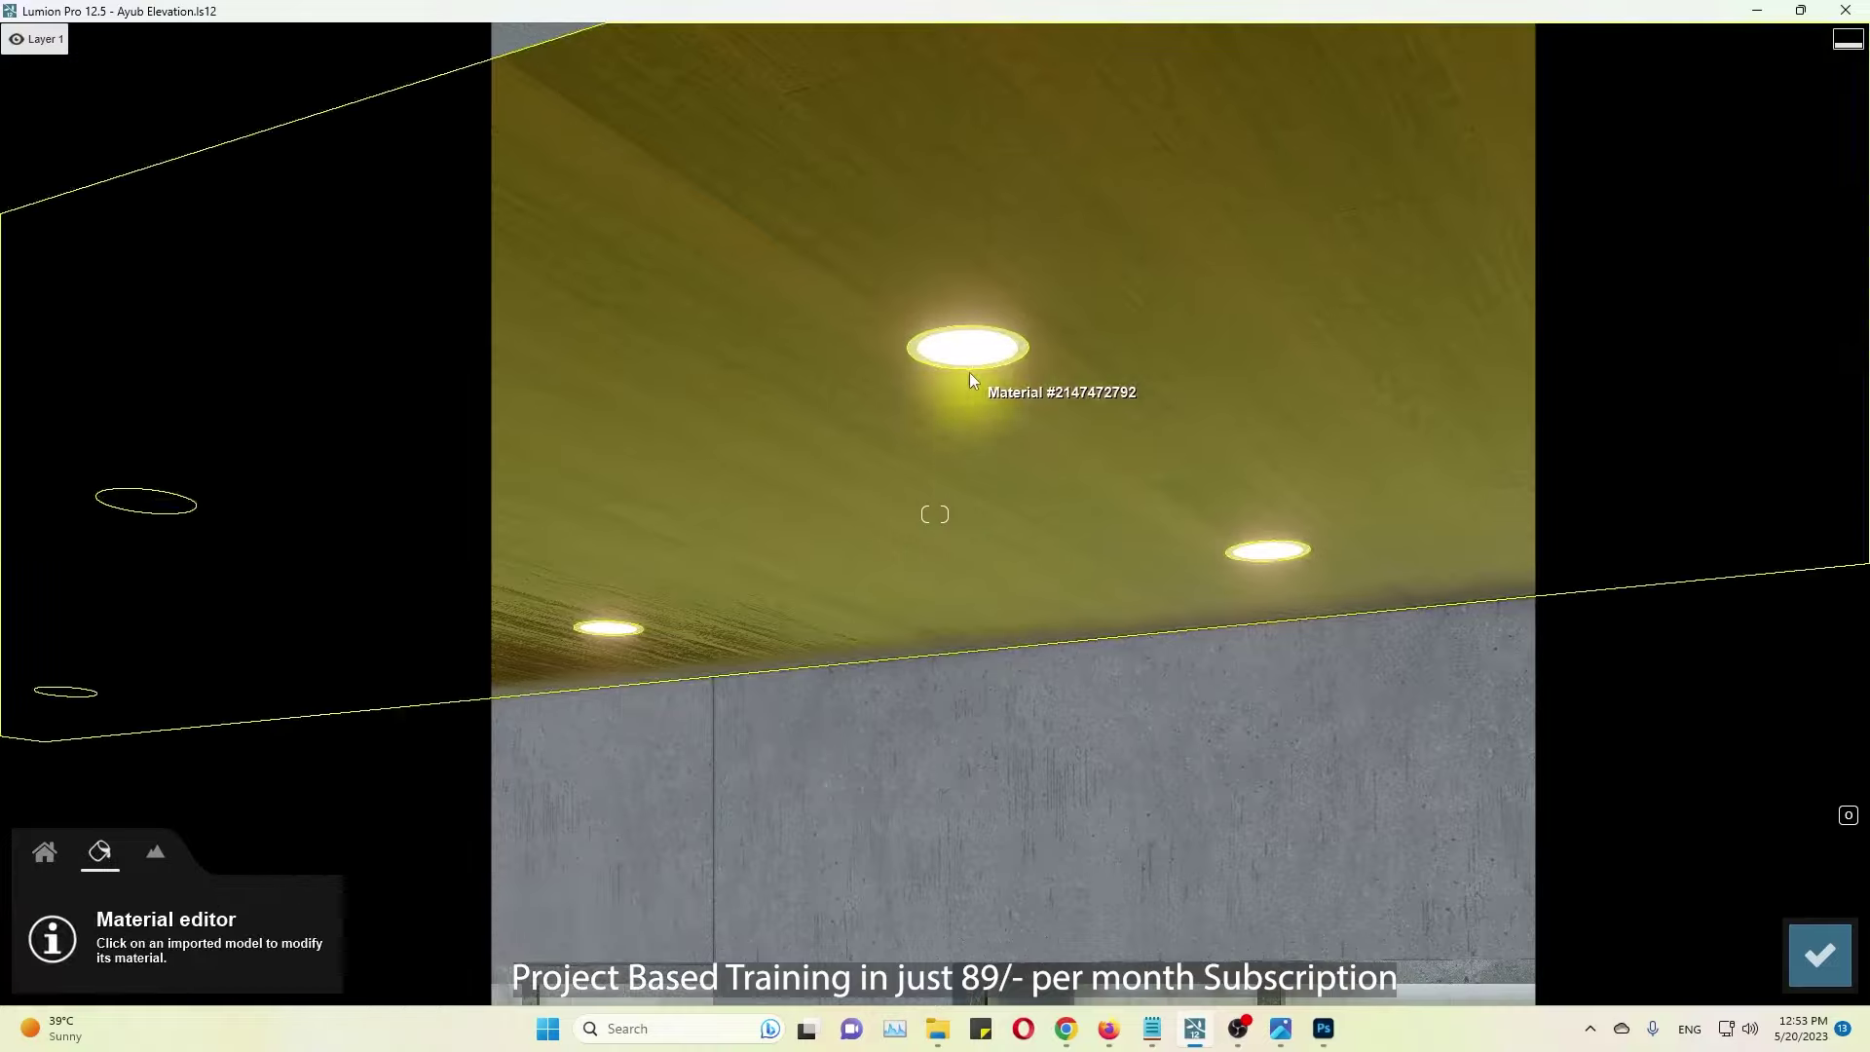
{"action": "left_click", "coordinate": [968, 373]}
{"action": "left_click", "coordinate": [168, 411]}
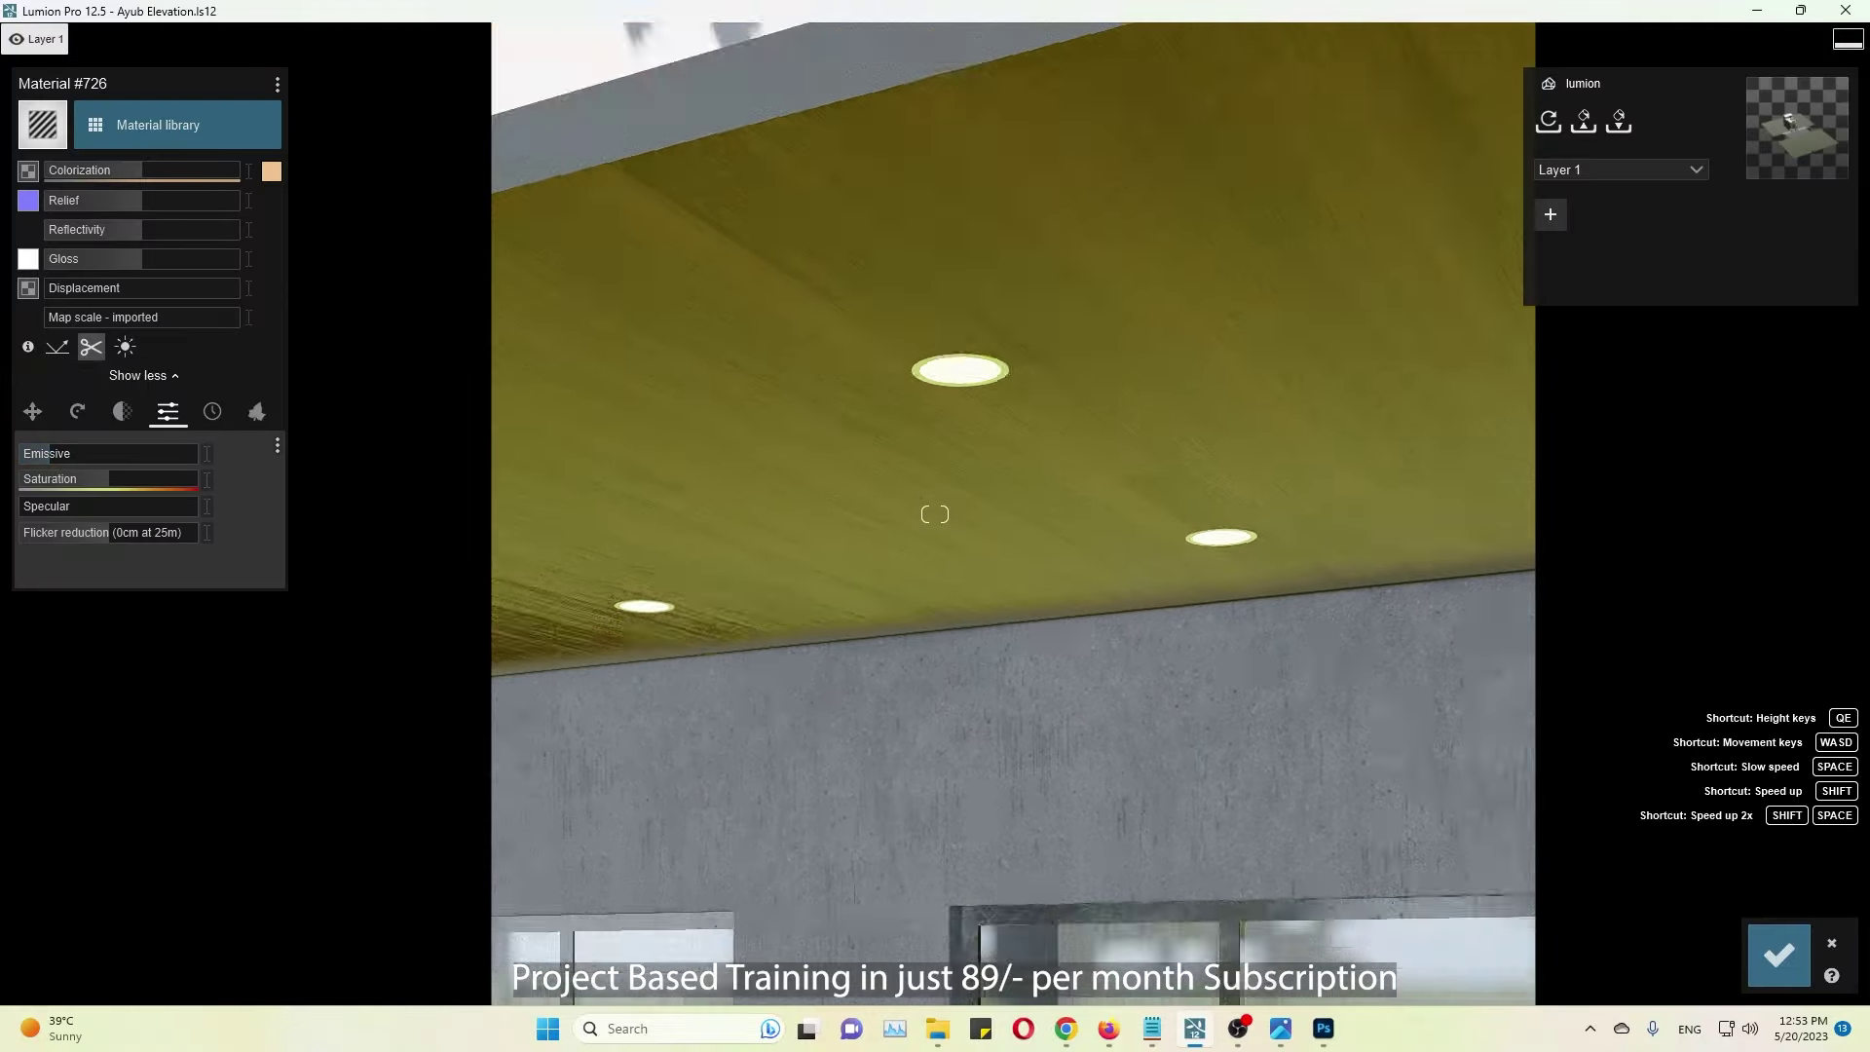
{"action": "scroll", "coordinate": [1244, 267], "scroll_direction": "down", "scroll_amount": 5}
{"action": "left_click", "coordinate": [1244, 267]}
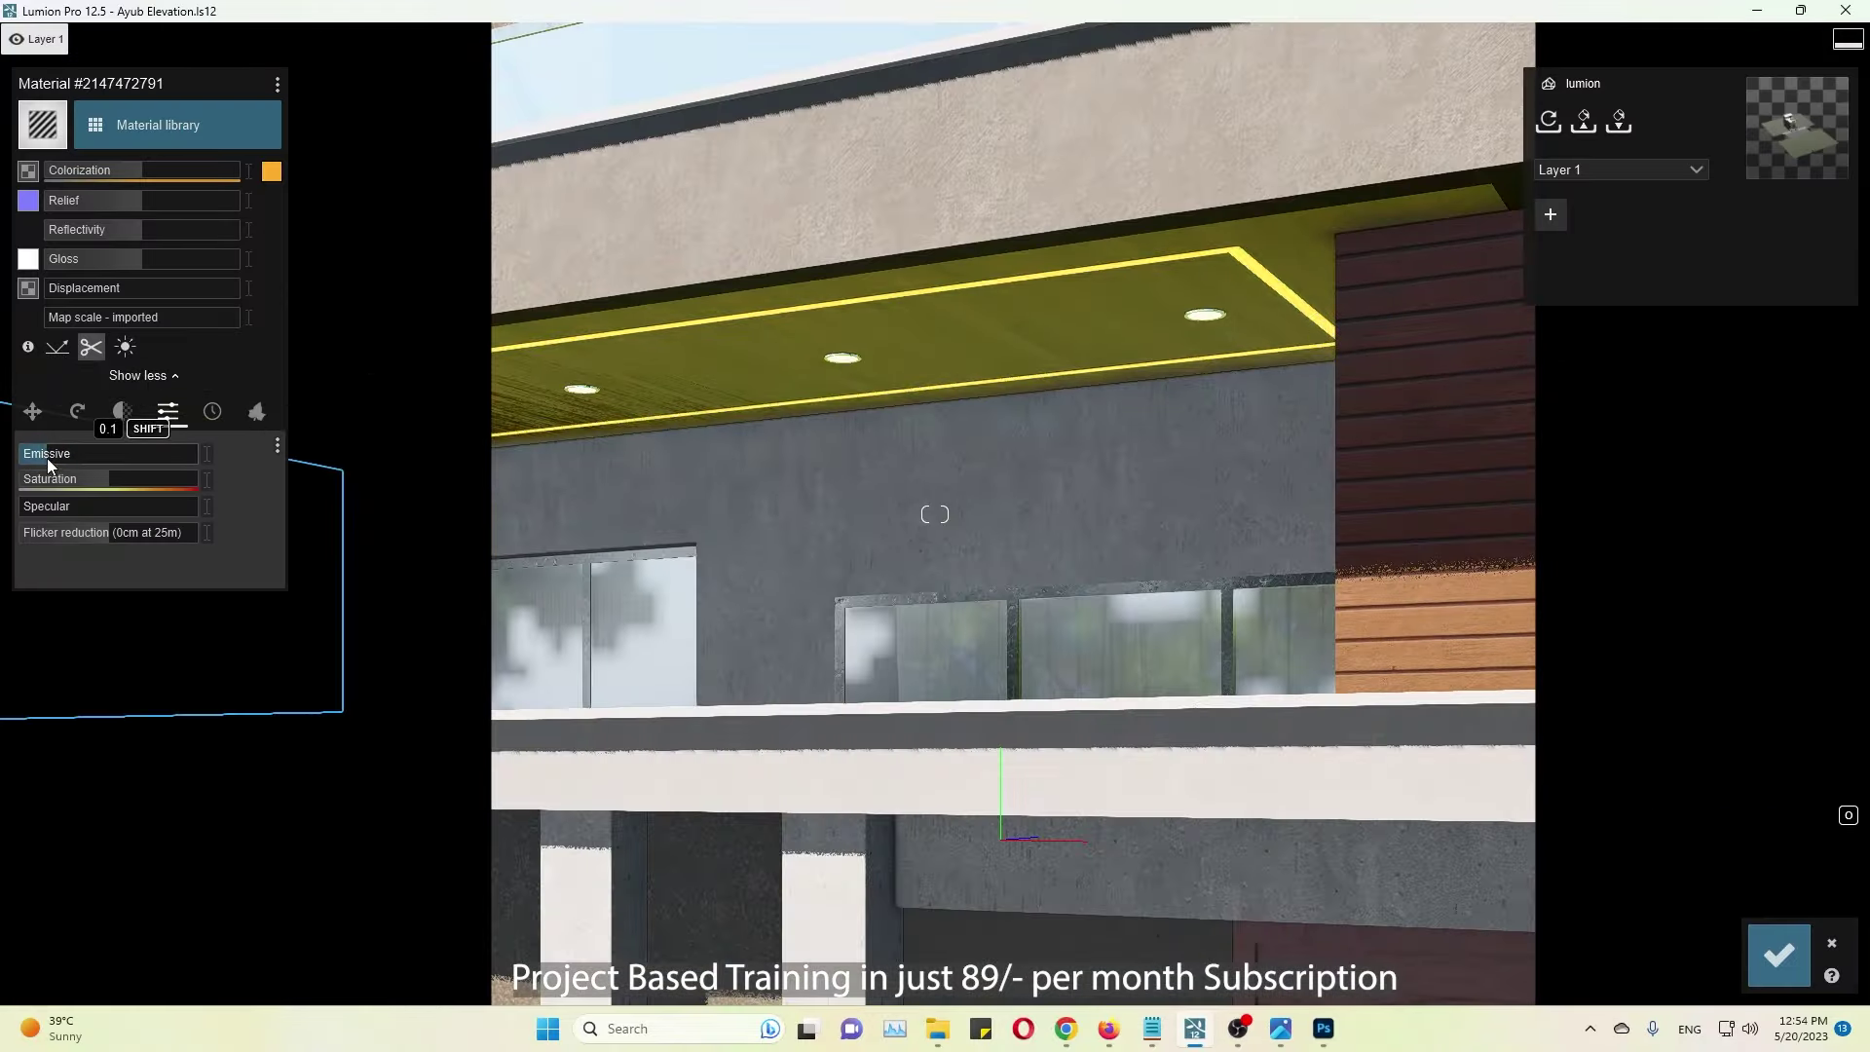
{"action": "scroll", "coordinate": [1157, 528], "scroll_direction": "up", "scroll_amount": 3}
{"action": "left_click", "coordinate": [272, 173]}
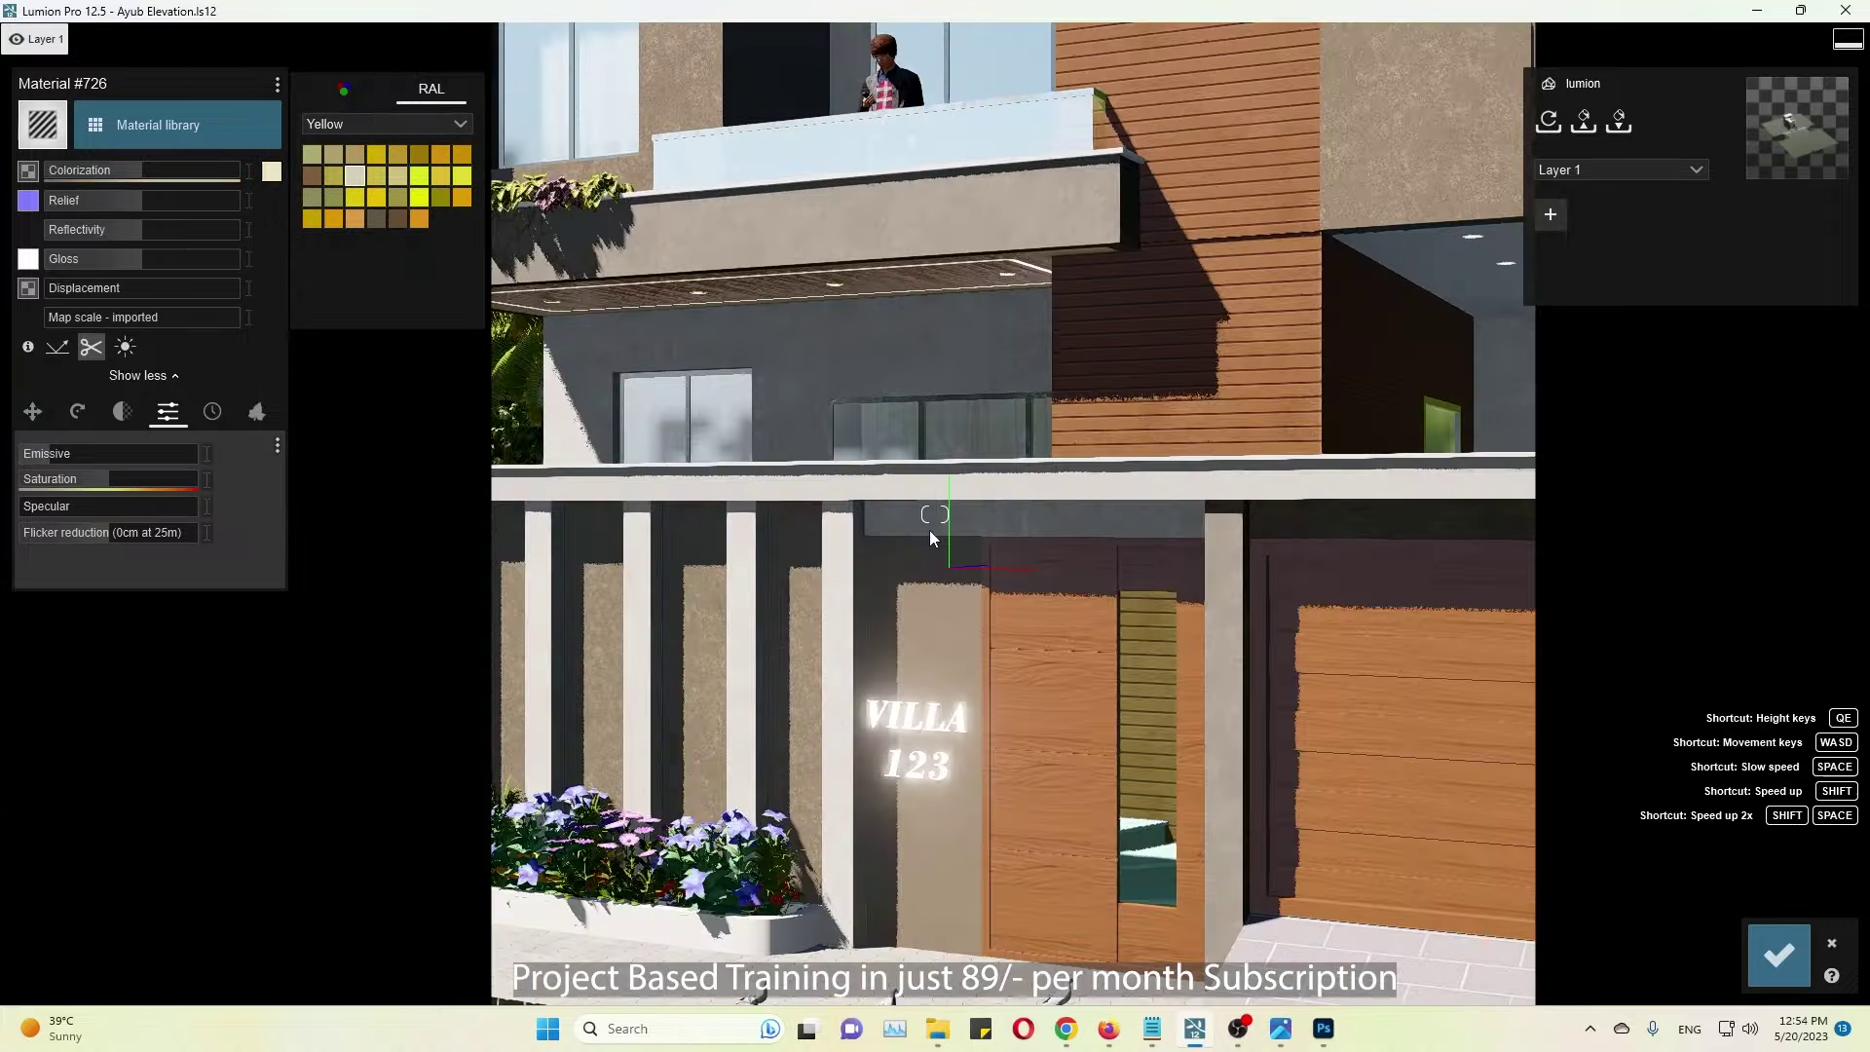
Step: Select the balcony glass railing, save the materials, and refresh the movie preview before returning to Build mode
{"action": "mouse_move", "coordinate": [935, 513]}
{"action": "right_mouse_down"}
{"action": "mouse_move", "coordinate": [954, 506]}
{"action": "mouse_move", "coordinate": [925, 513]}
{"action": "right_mouse_up"}
{"action": "left_click", "coordinate": [964, 545]}
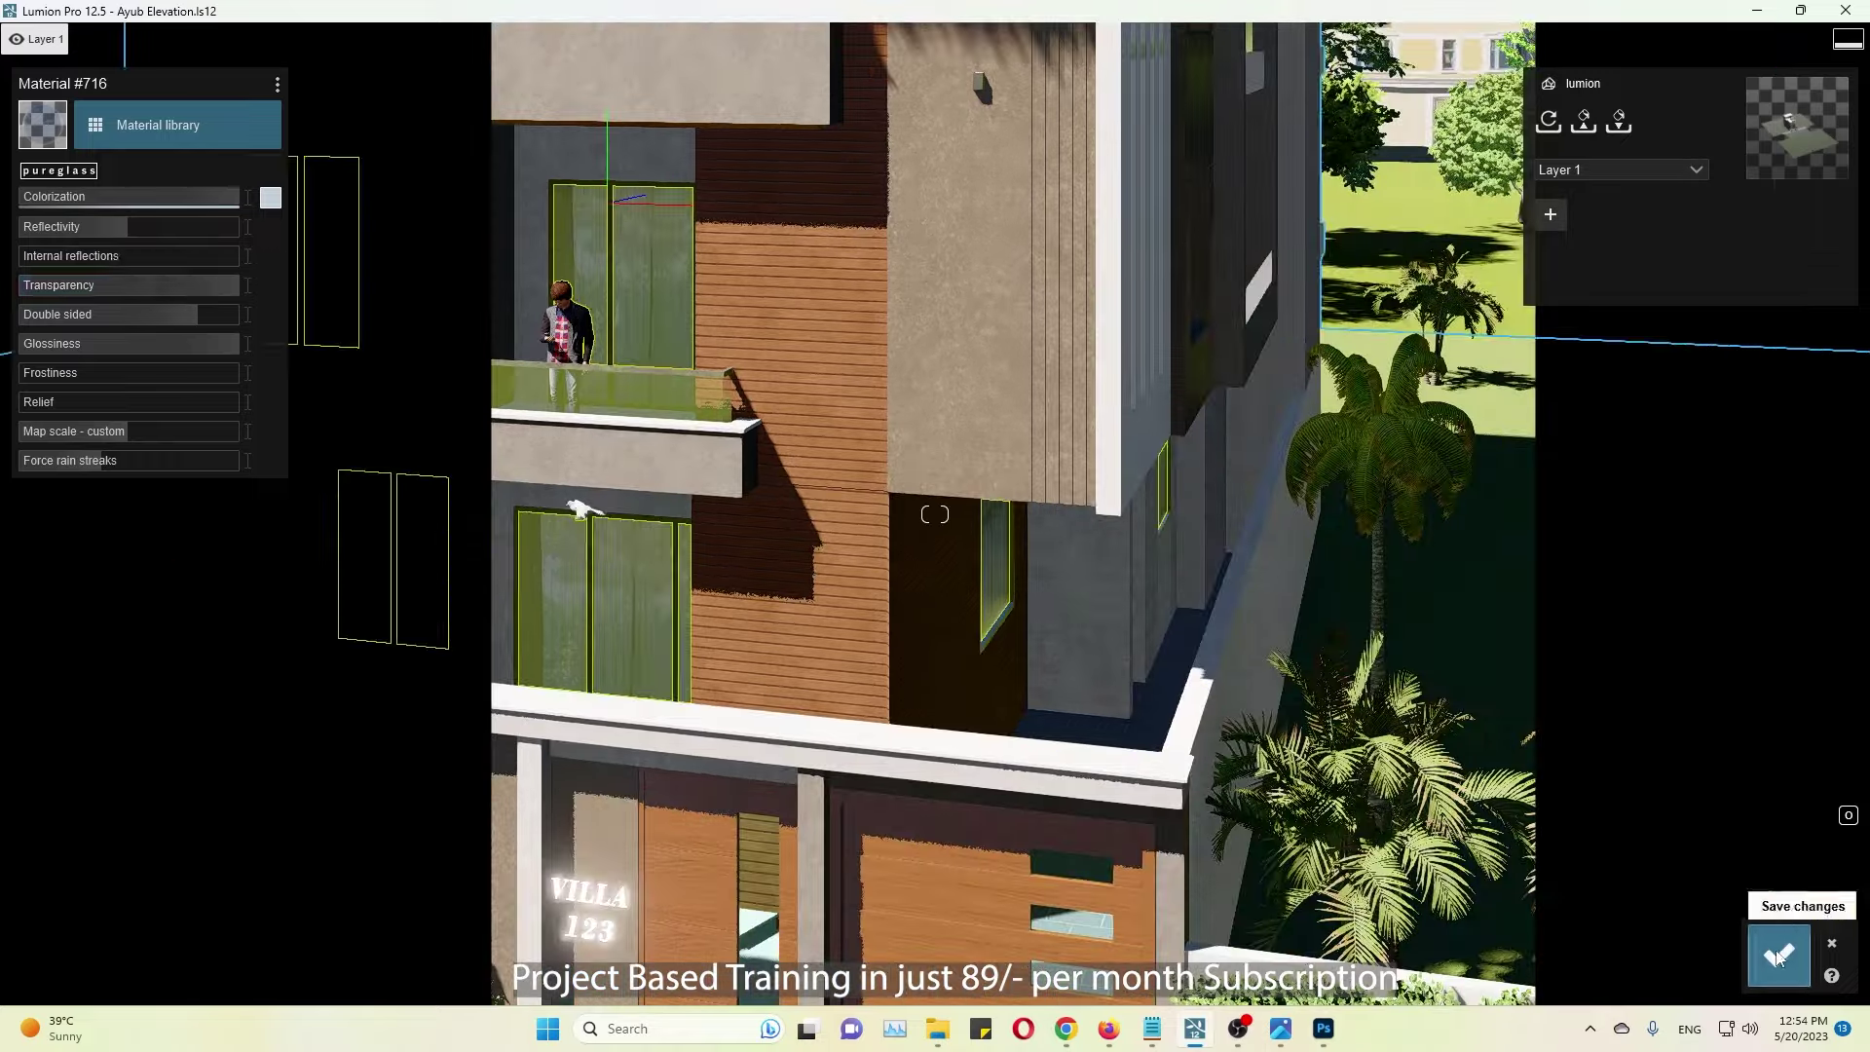
{"action": "left_click", "coordinate": [1779, 955]}
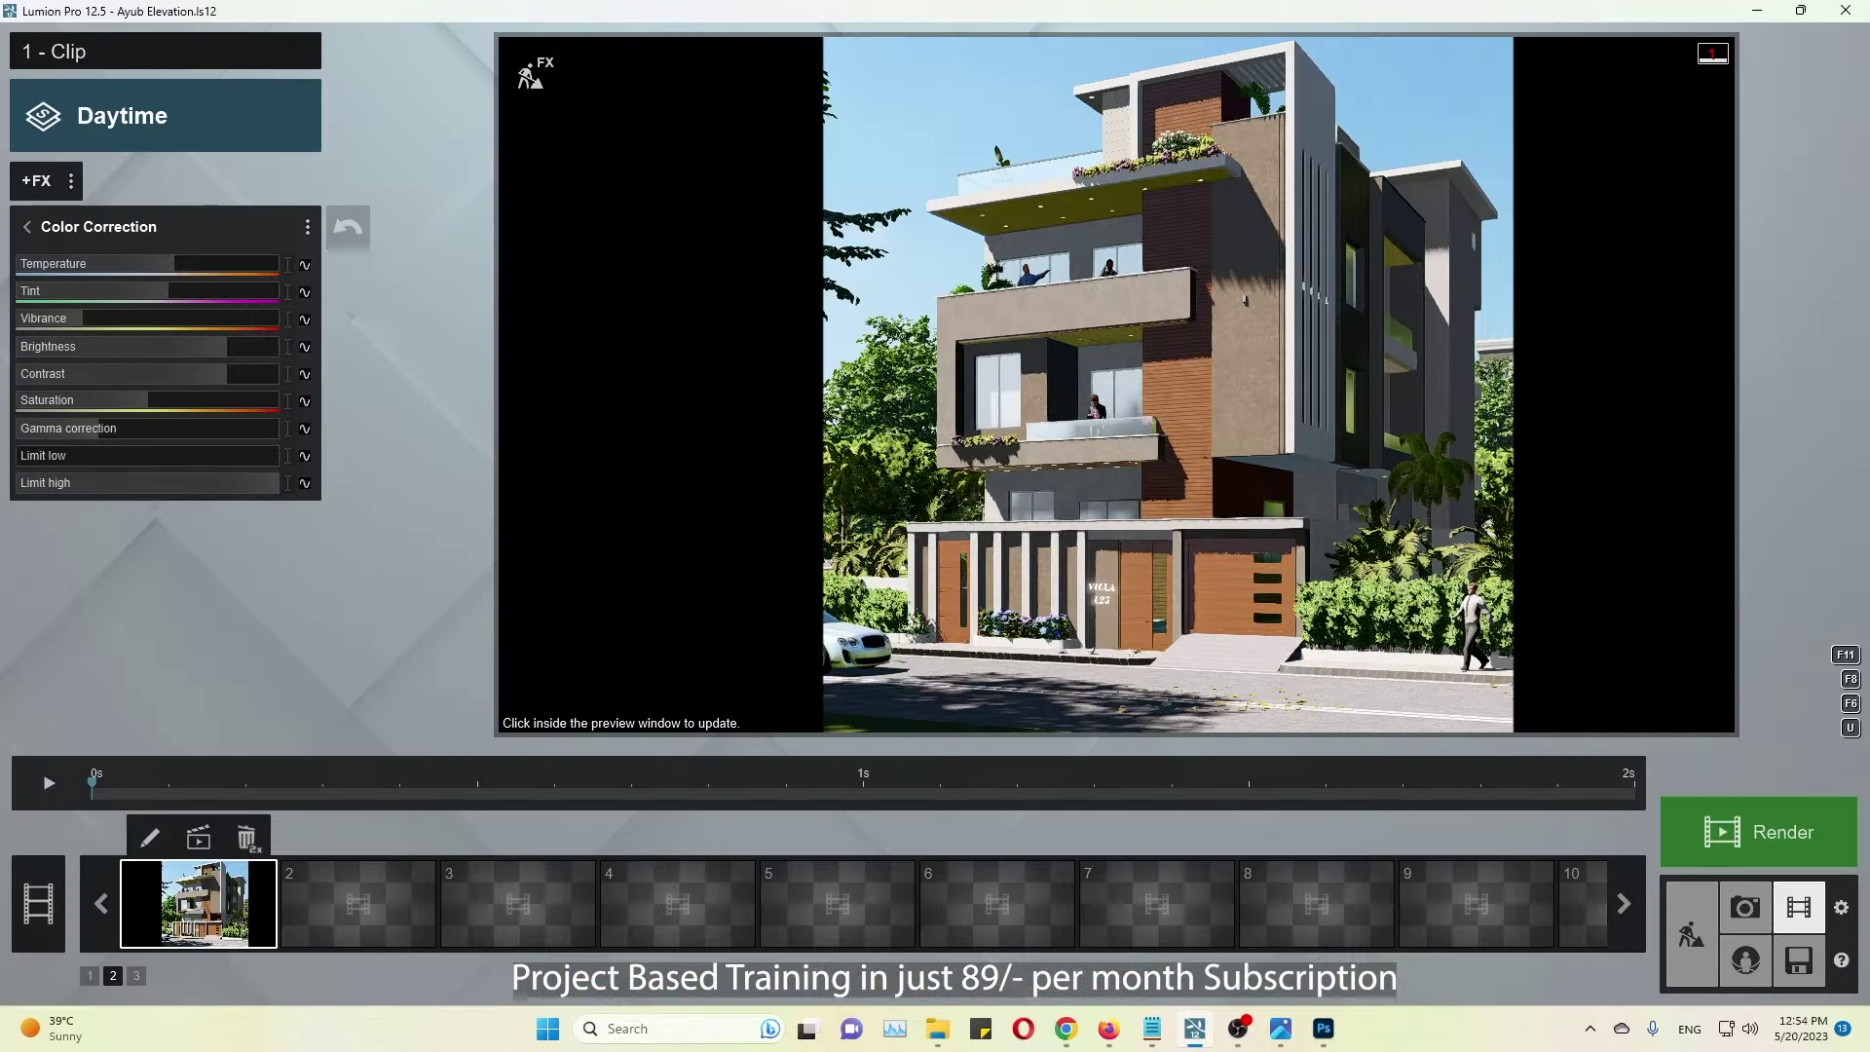
{"action": "left_click", "coordinate": [1044, 634]}
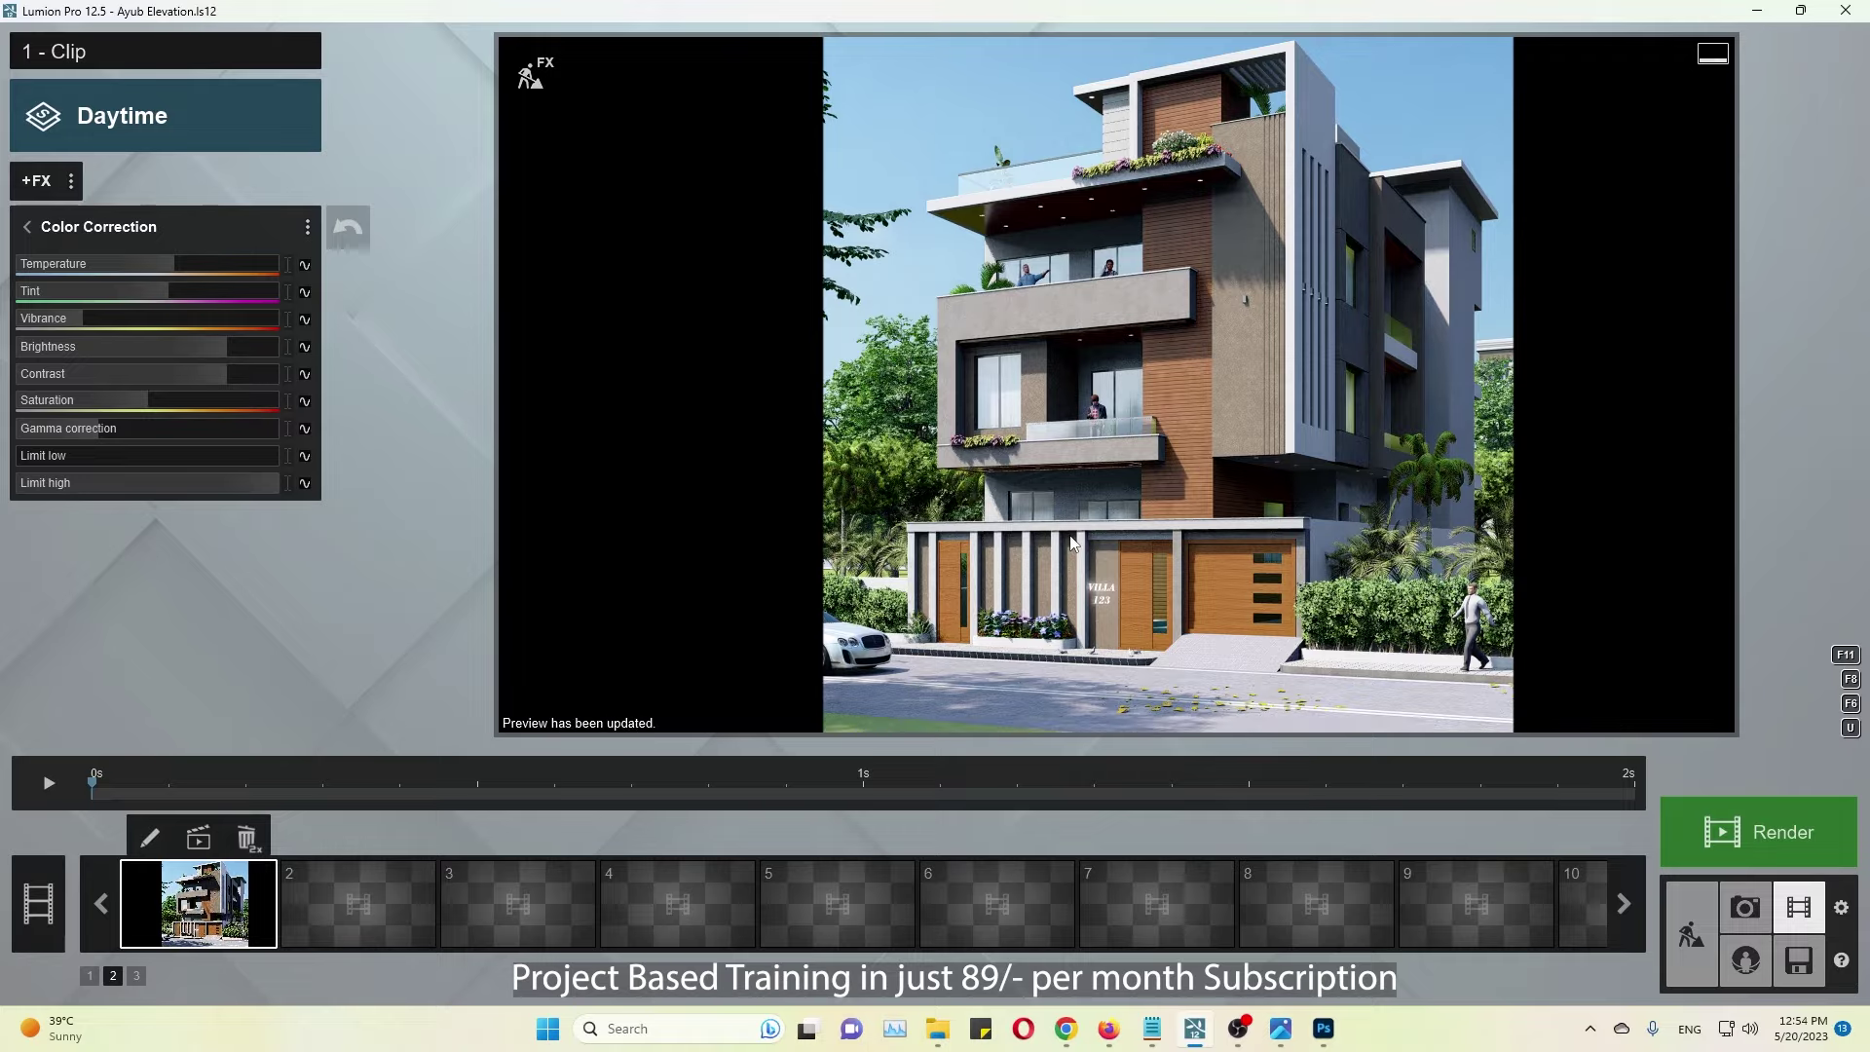
{"action": "left_click", "coordinate": [531, 73]}
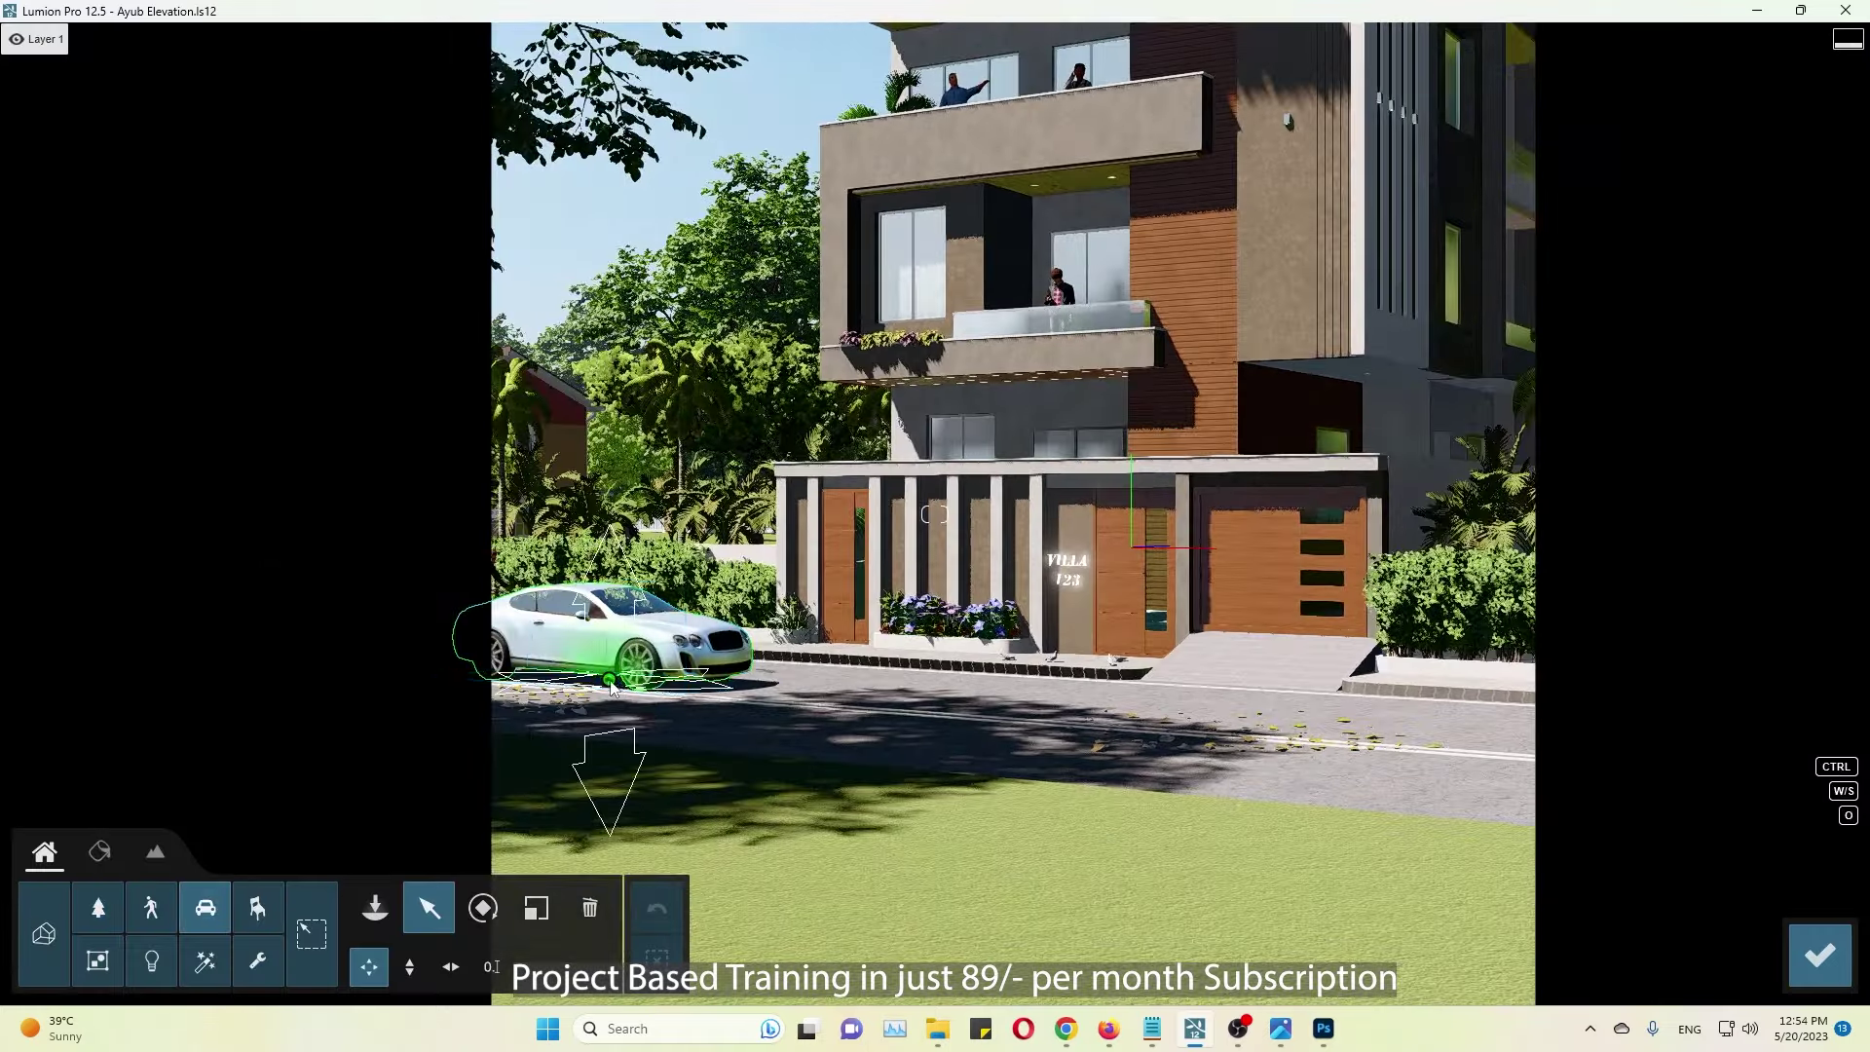
Step: Move the white car along the street and place a CoconutPalmStr palm by the front wall
{"action": "left_click_drag", "start_coordinate": [612, 687], "coordinate": [728, 711]}
{"action": "left_click", "coordinate": [116, 913]}
{"action": "left_click", "coordinate": [164, 117]}
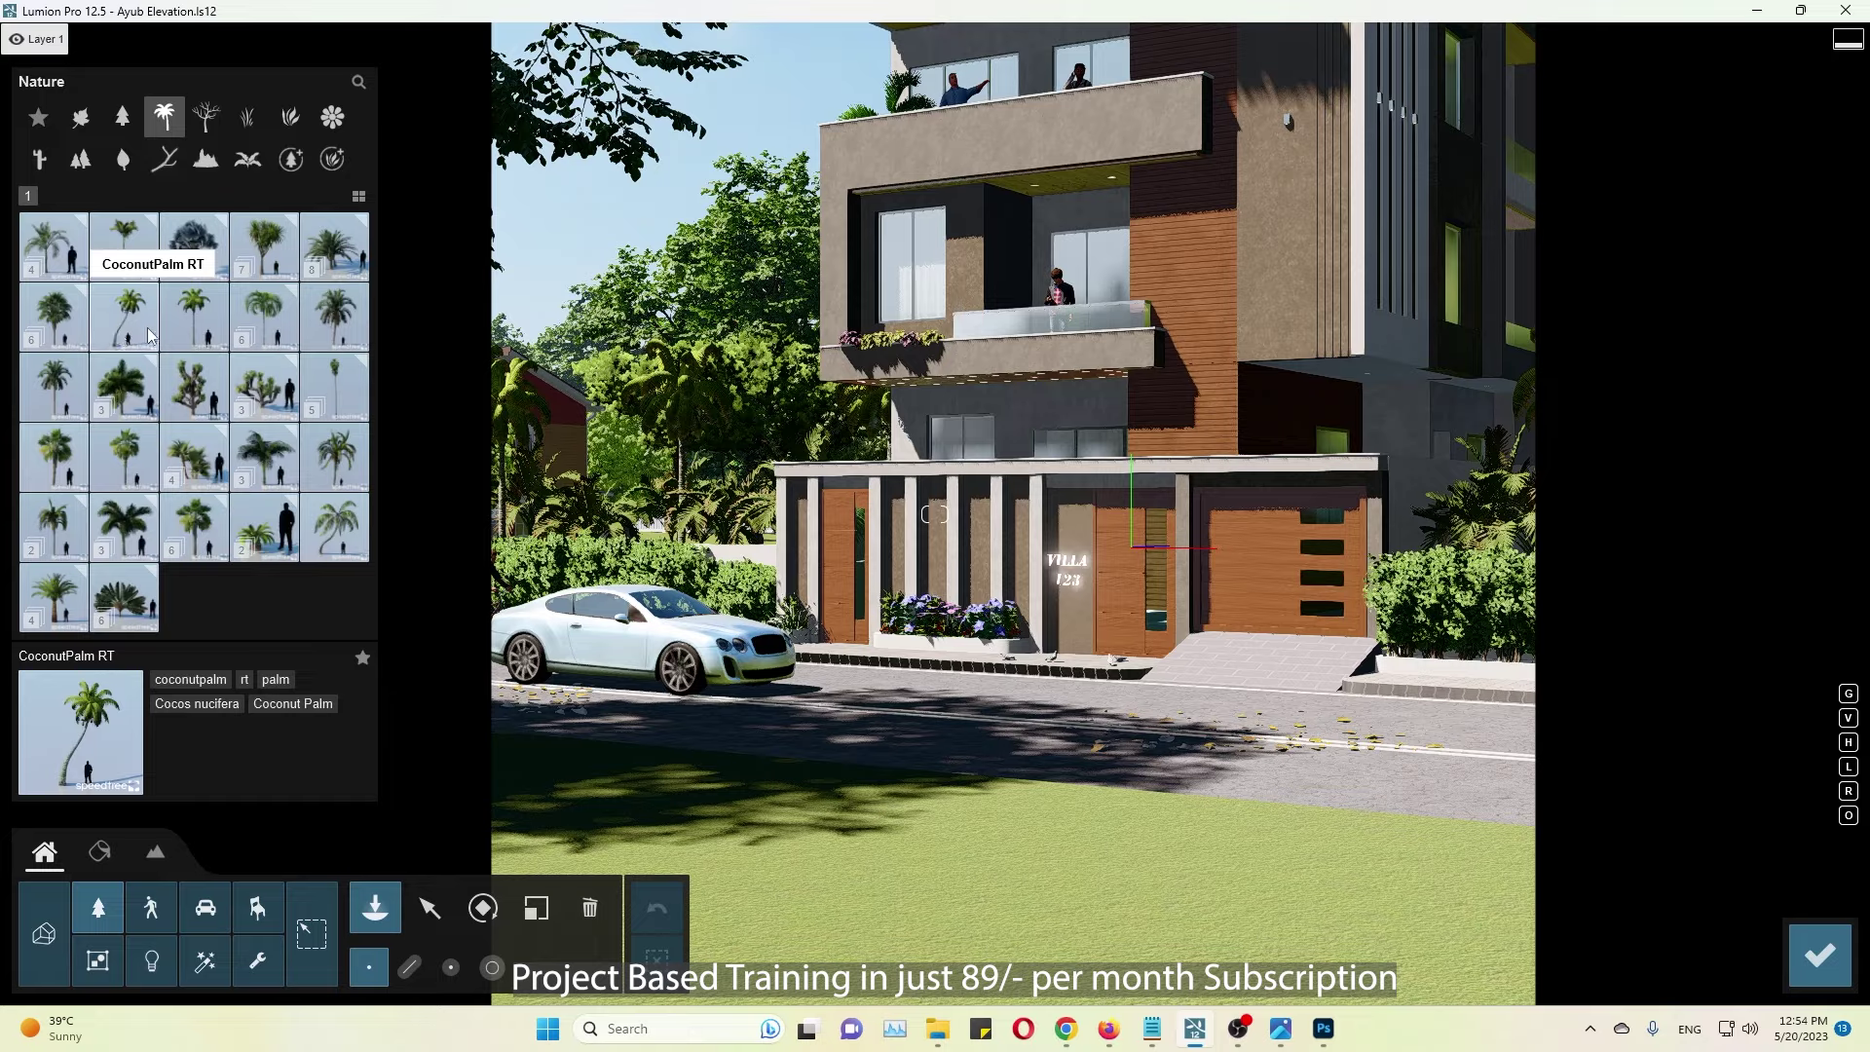
{"action": "left_click", "coordinate": [224, 331]}
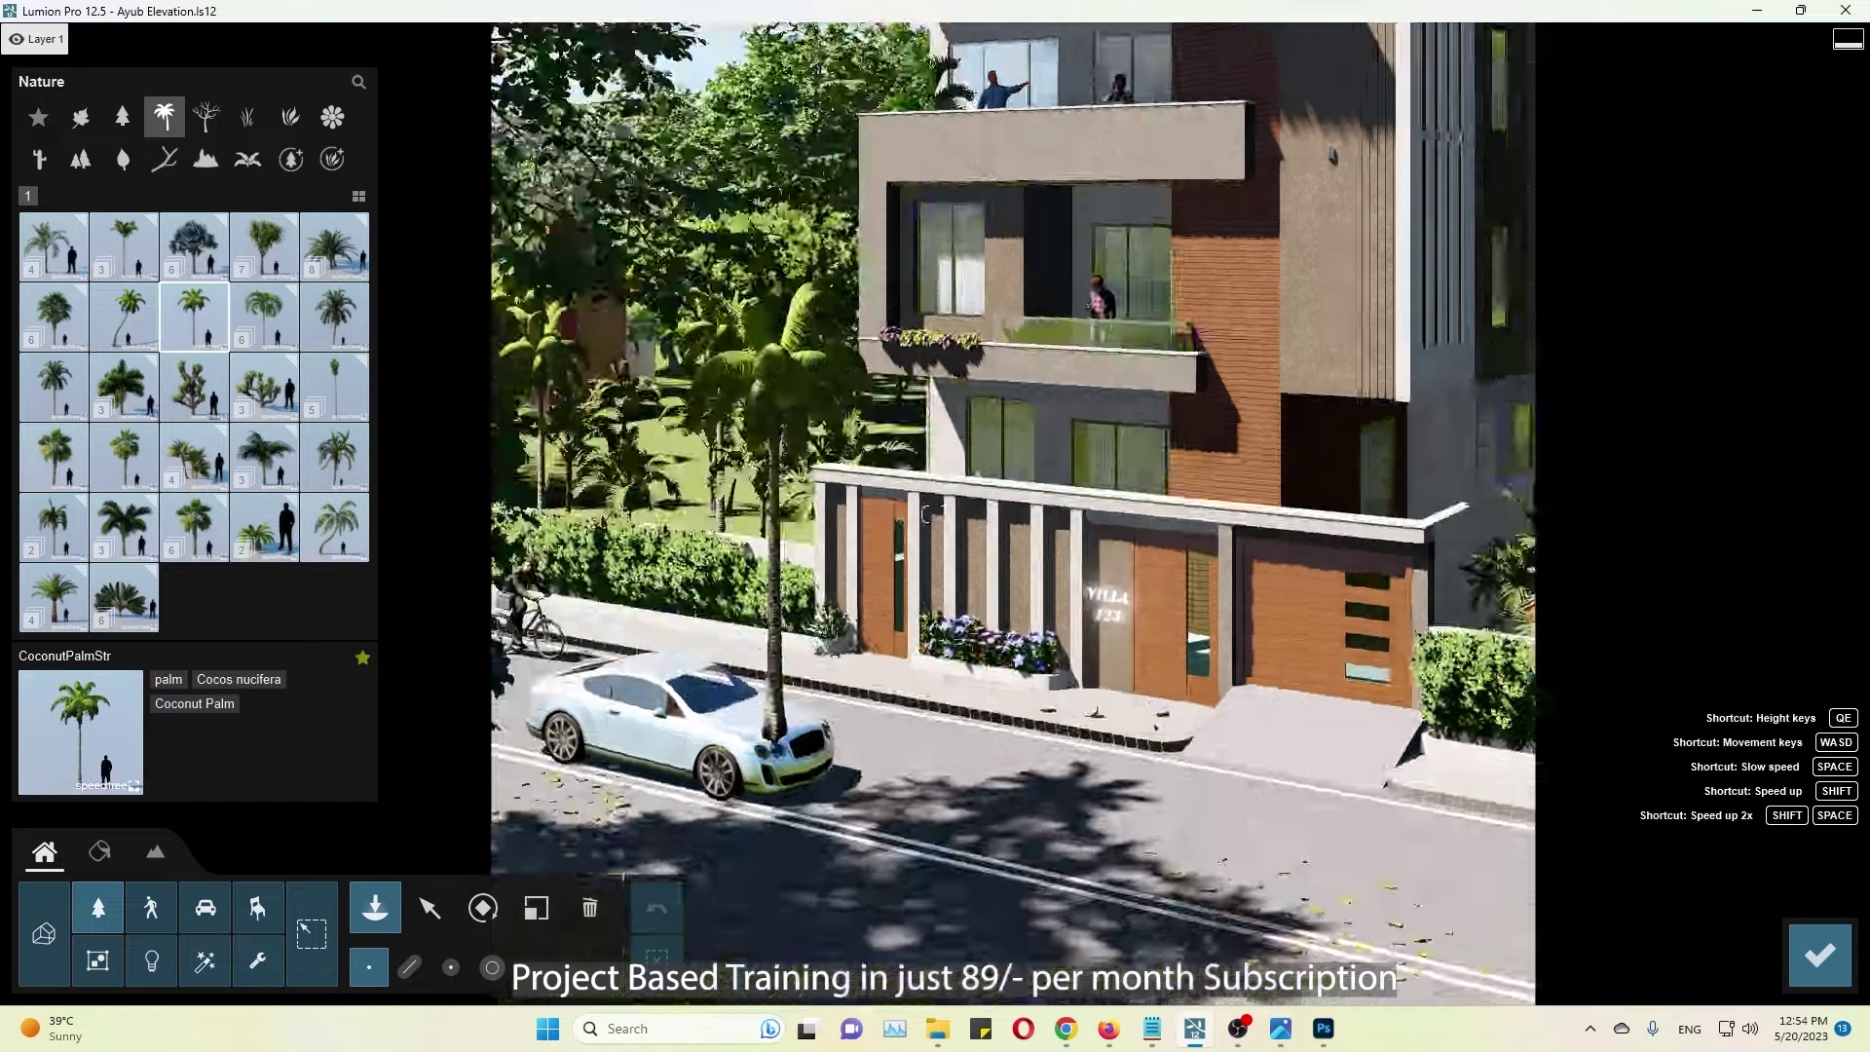
{"action": "scroll", "coordinate": [729, 700], "scroll_direction": "up", "scroll_amount": 5}
{"action": "left_click", "coordinate": [728, 699]}
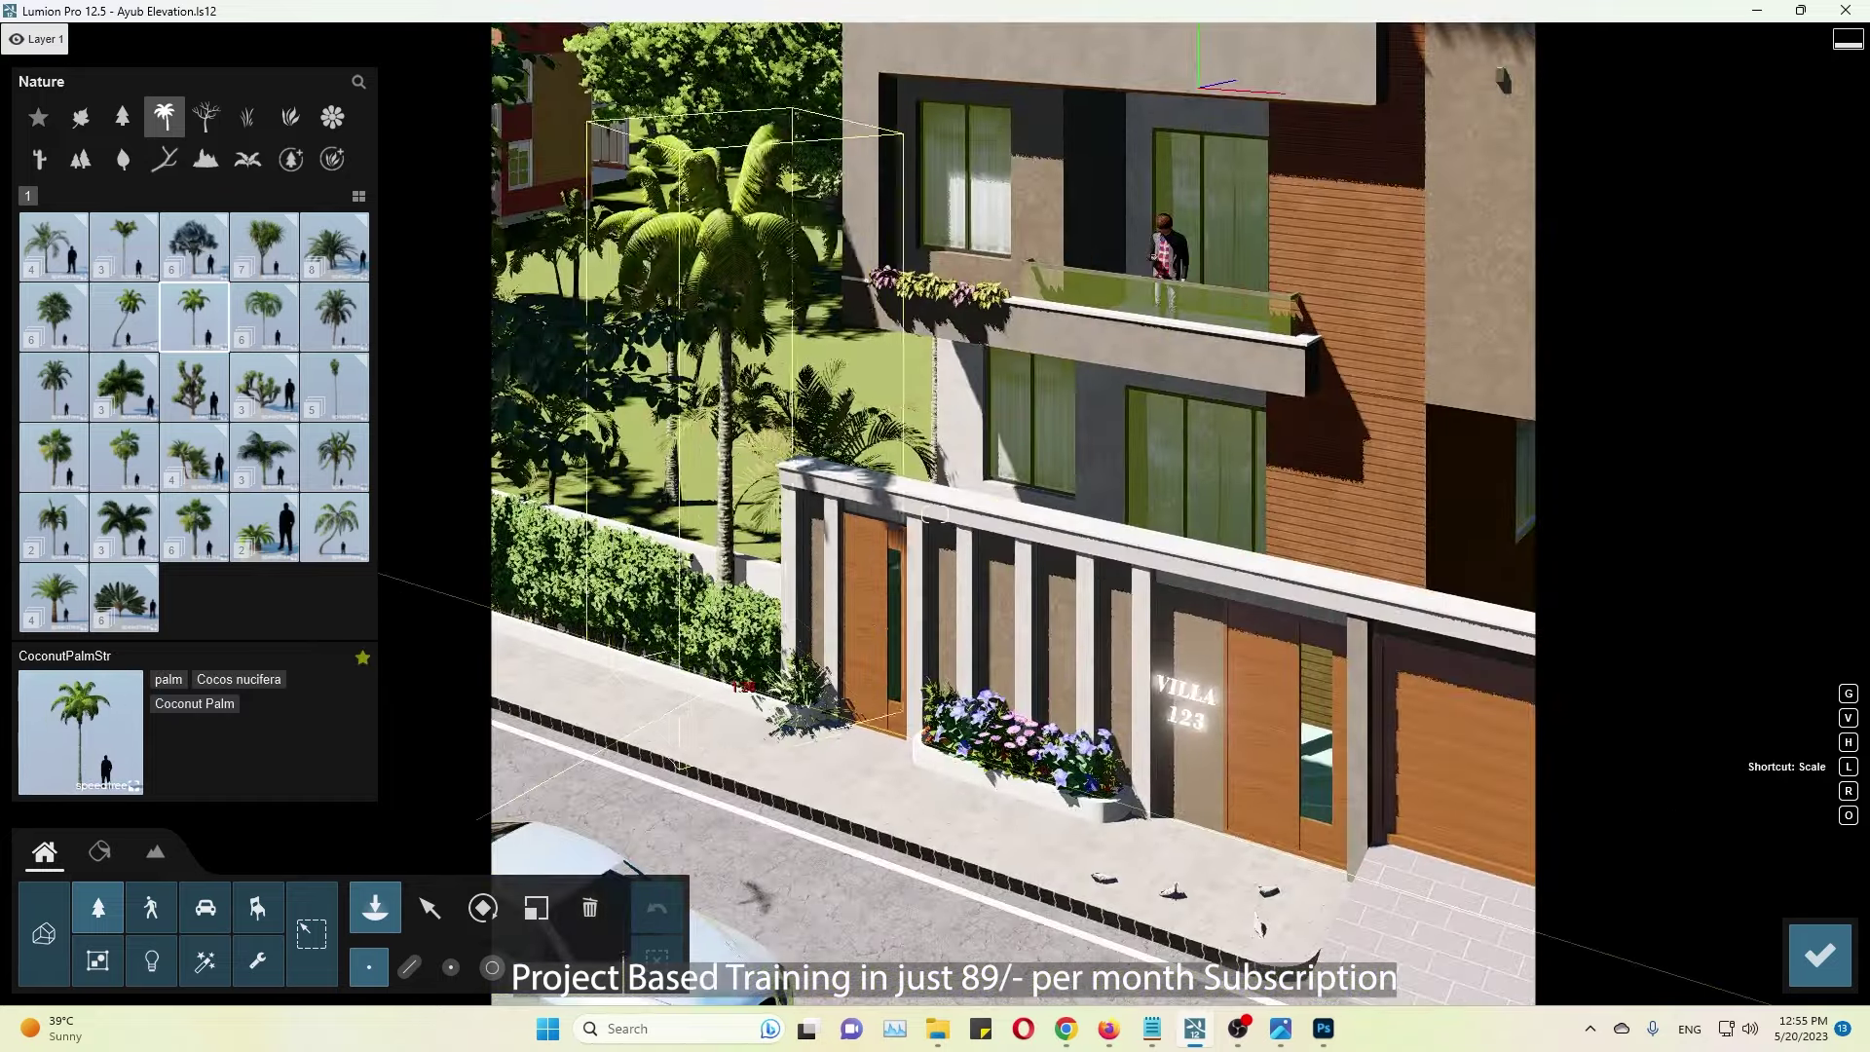
{"action": "left_click", "coordinate": [1814, 975]}
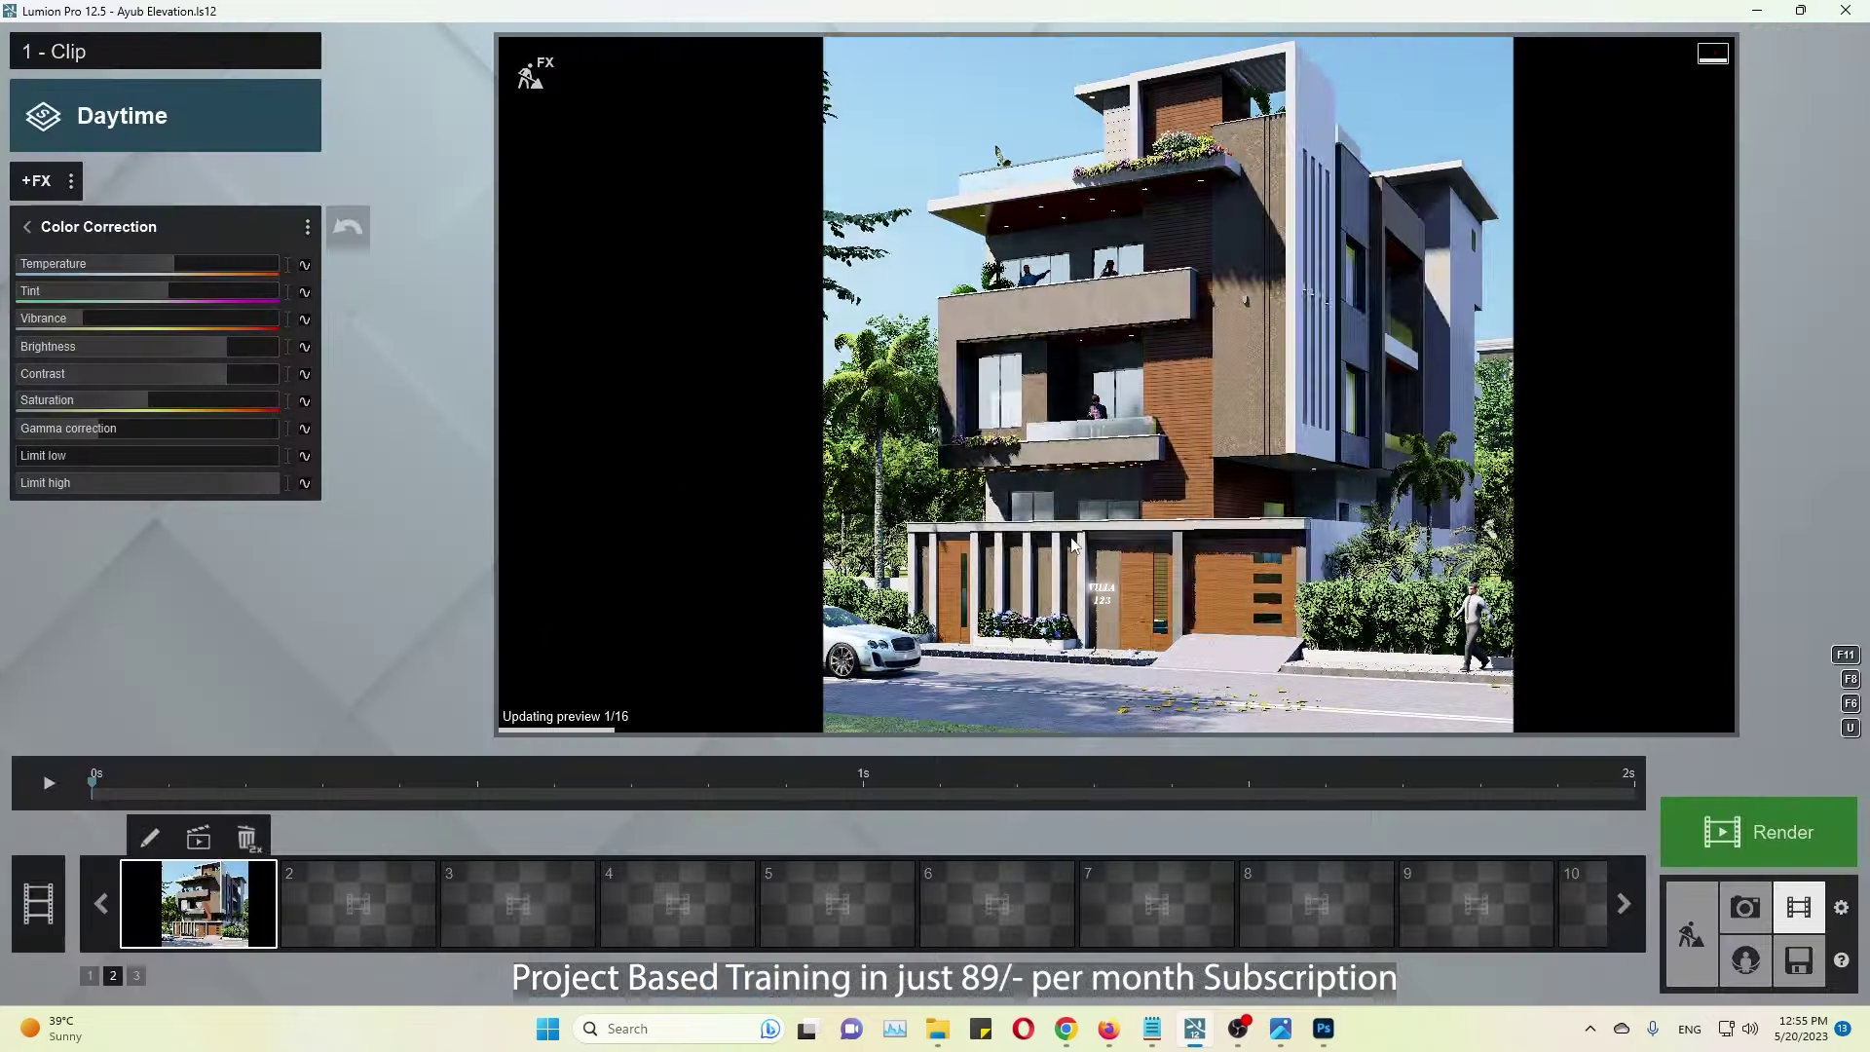
Step: Compare the clip preview with Ref.jpg, then close Color Correction to return to scene editing
{"action": "left_click", "coordinate": [1288, 1034]}
{"action": "left_click", "coordinate": [73, 318]}
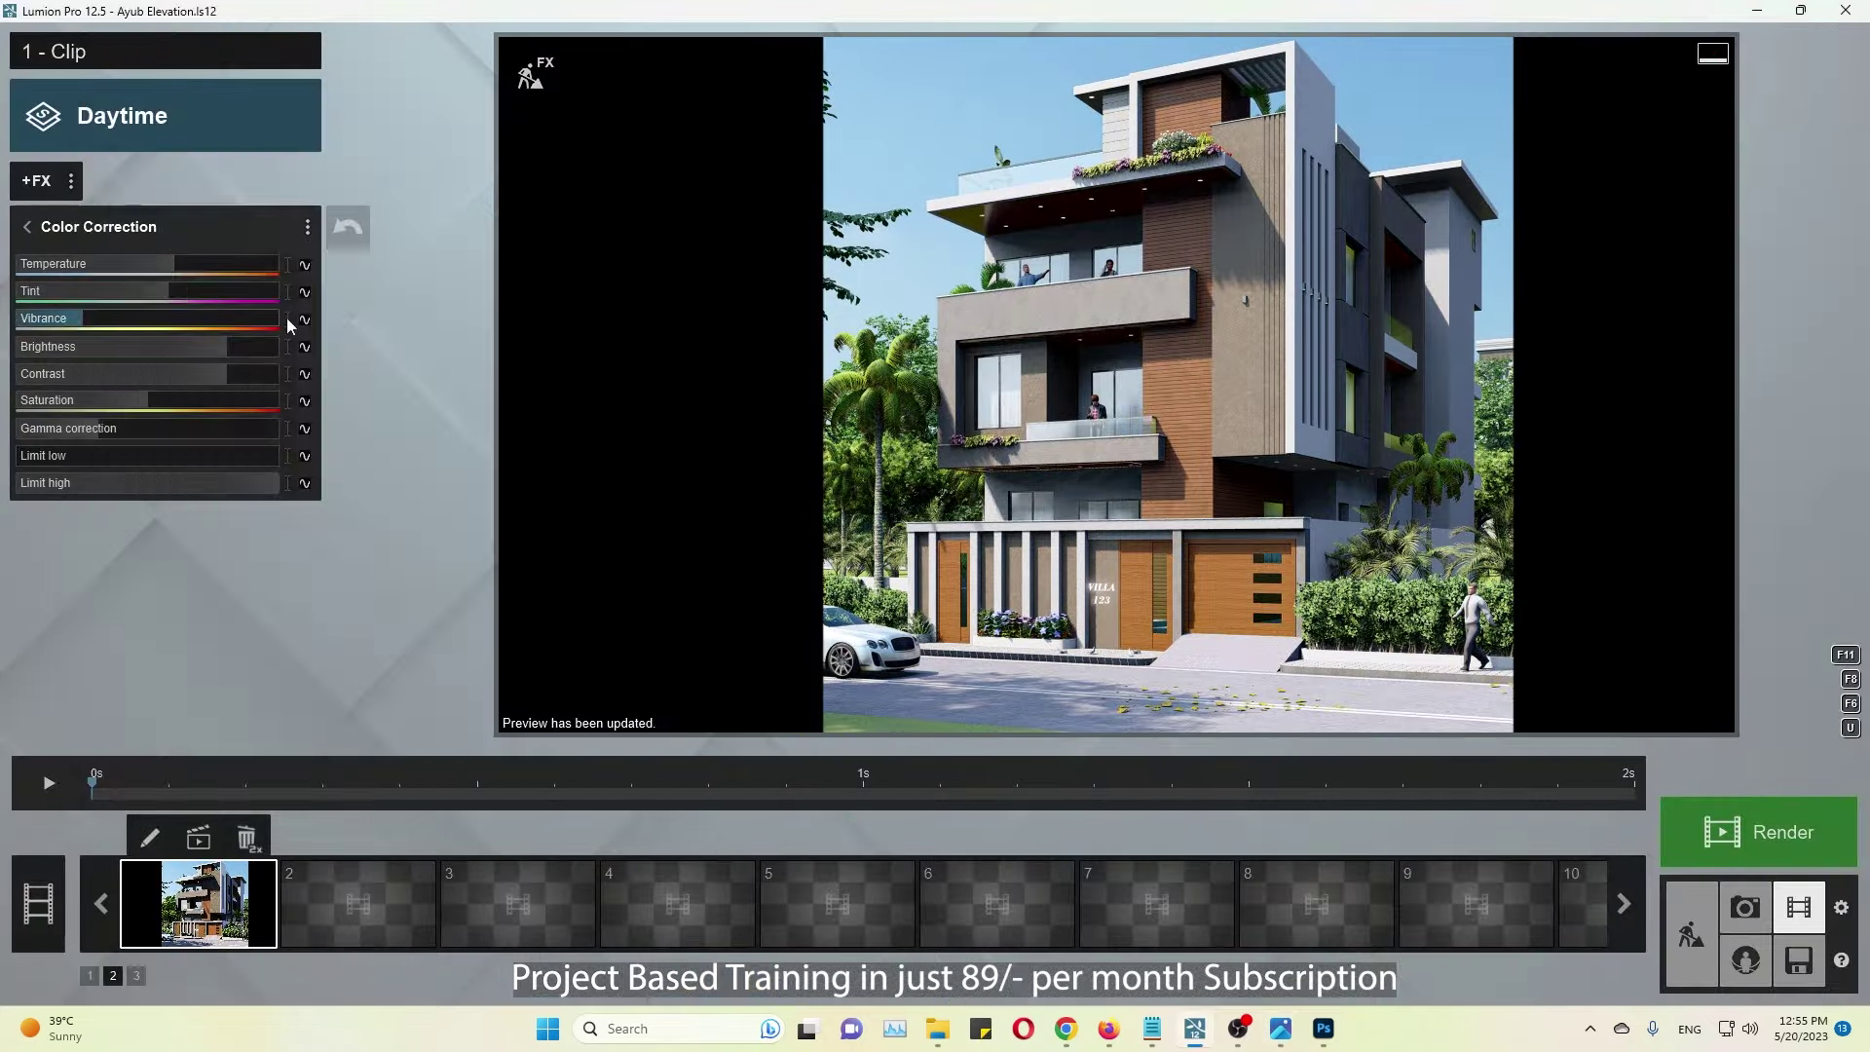
{"action": "key", "text": "alt+Tab"}
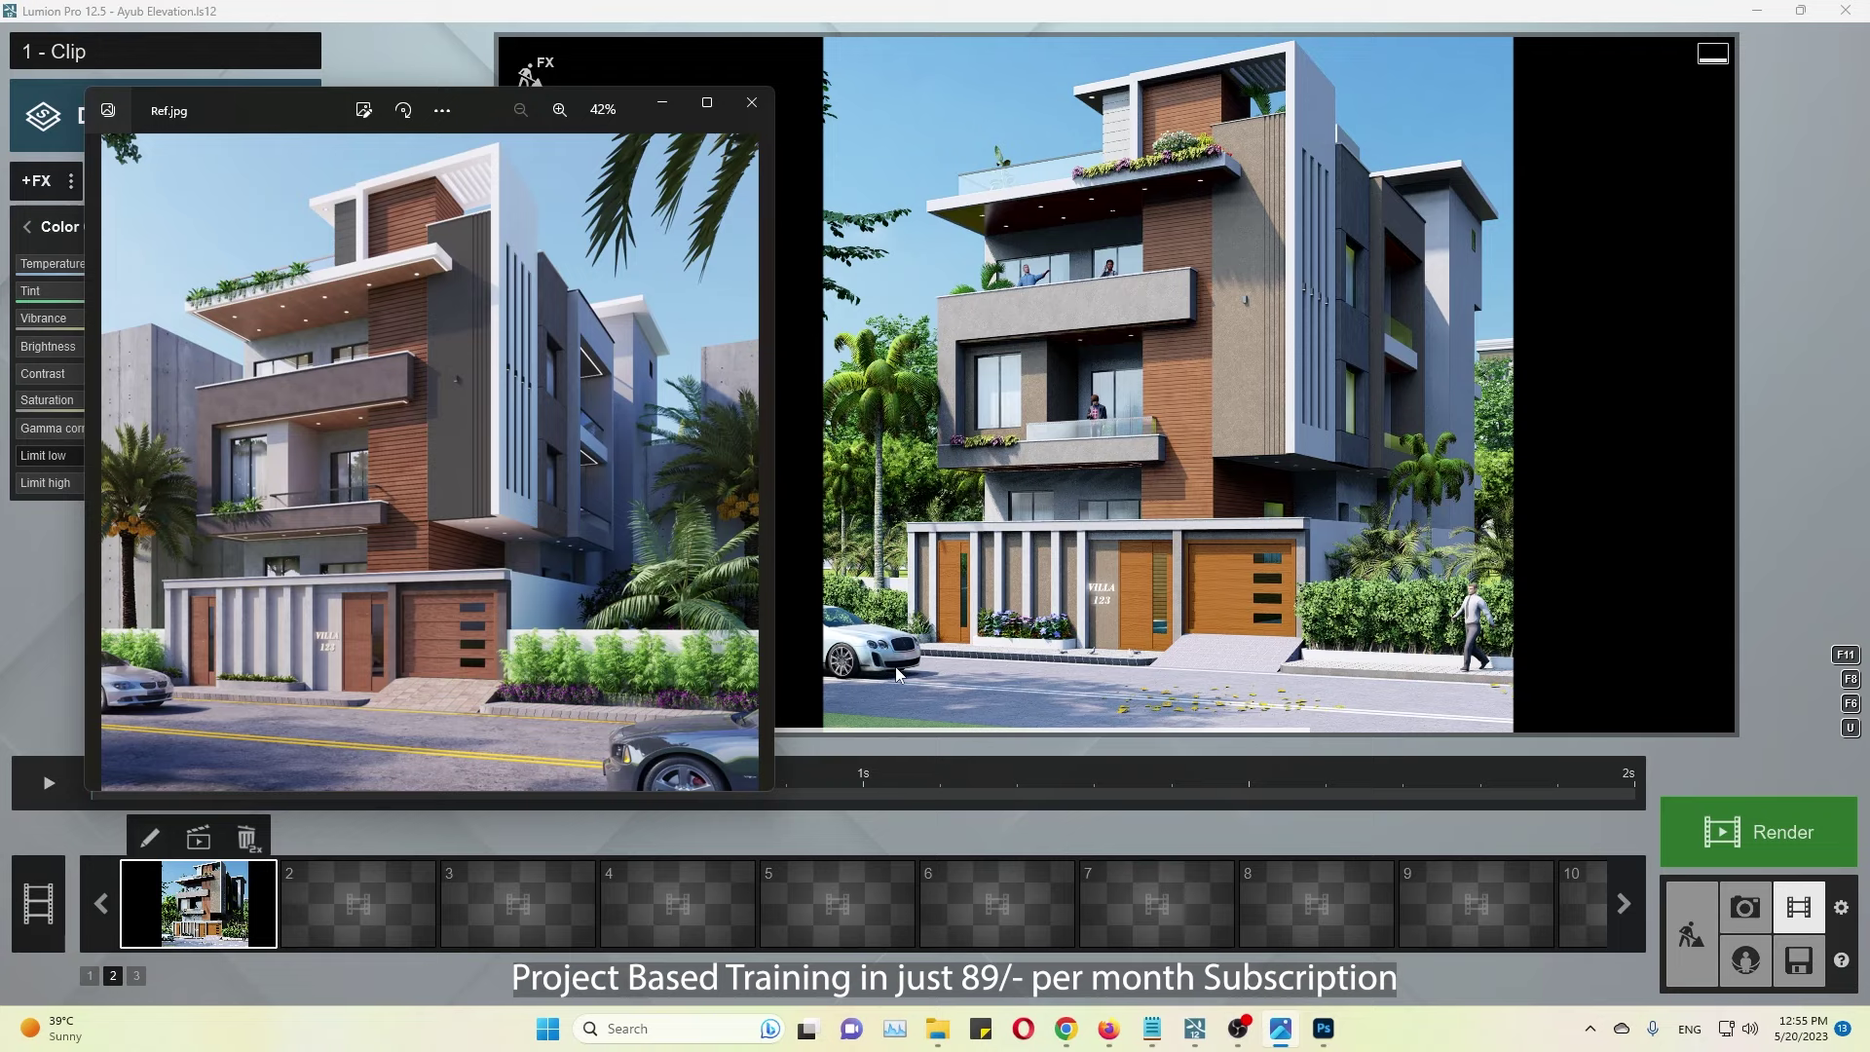
{"action": "key", "text": "alt+Tab"}
{"action": "left_click", "coordinate": [532, 75]}
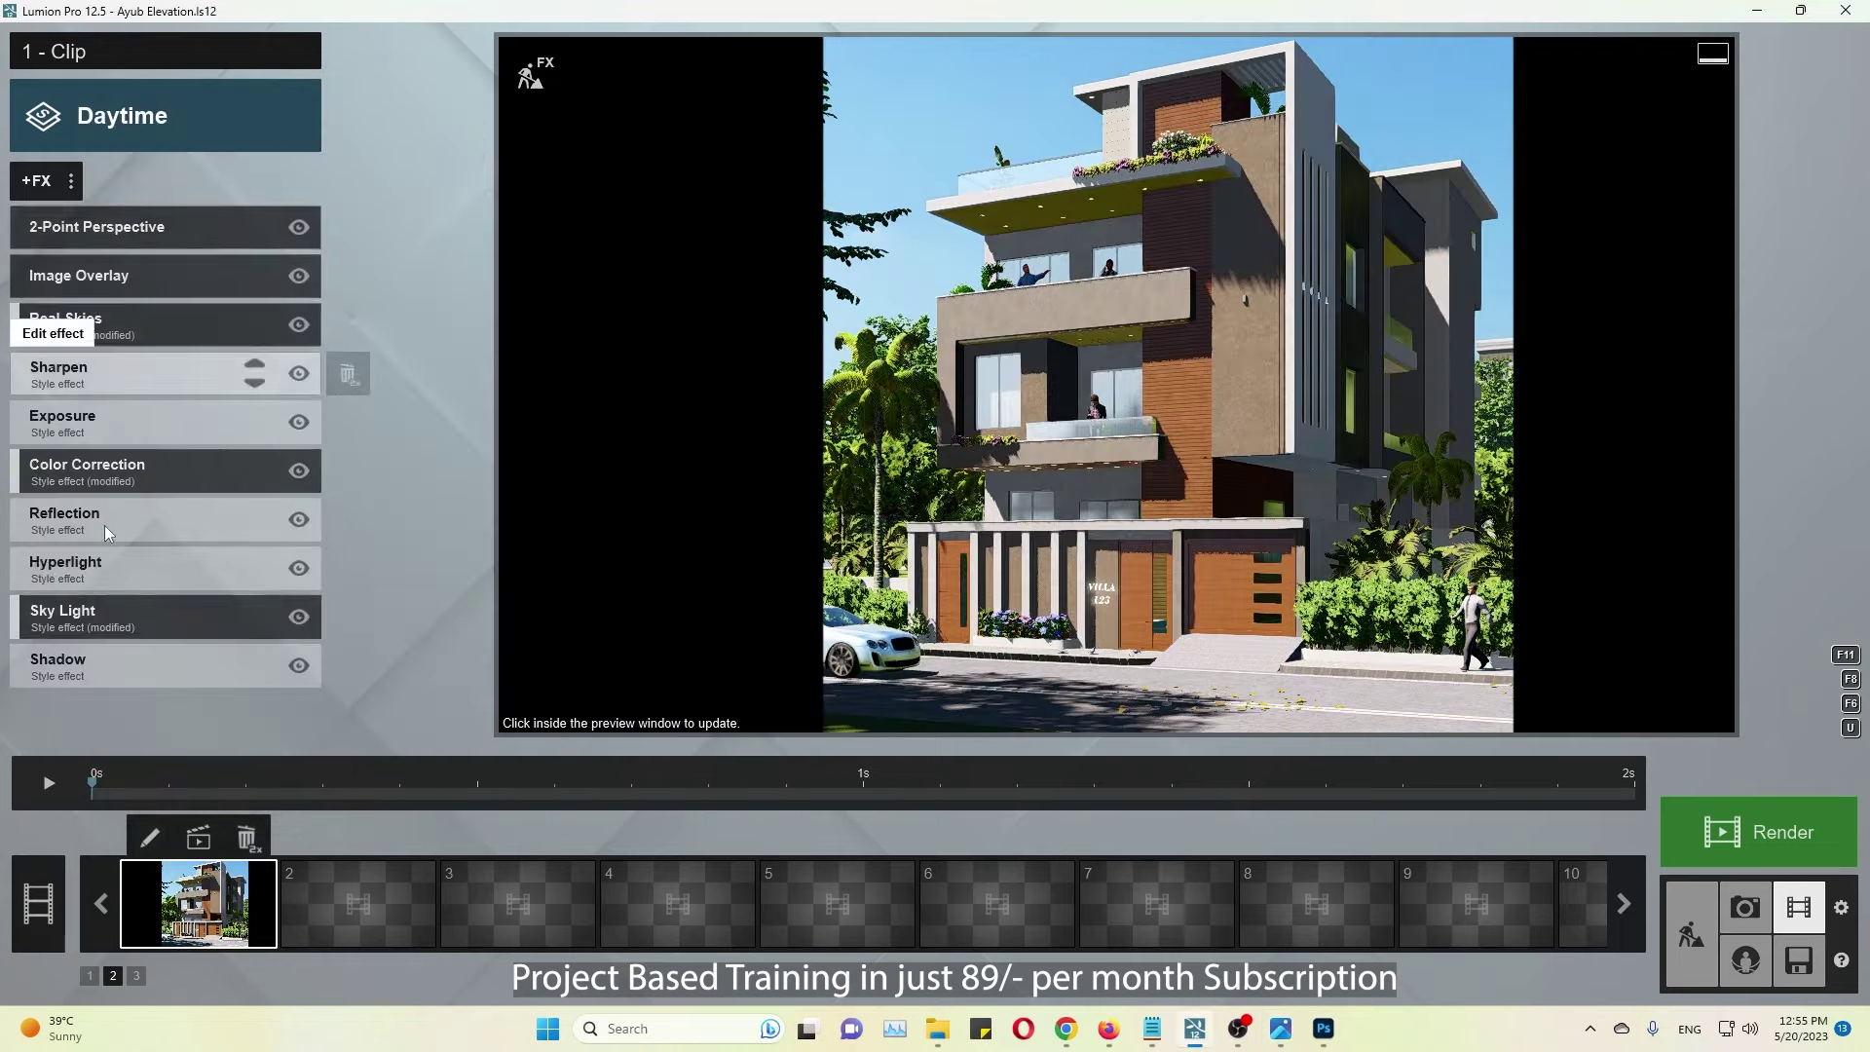
{"action": "left_click", "coordinate": [532, 98]}
Step: Confirm the garage door material, then tint material #722 with red RAL 3031
{"action": "left_click", "coordinate": [91, 847]}
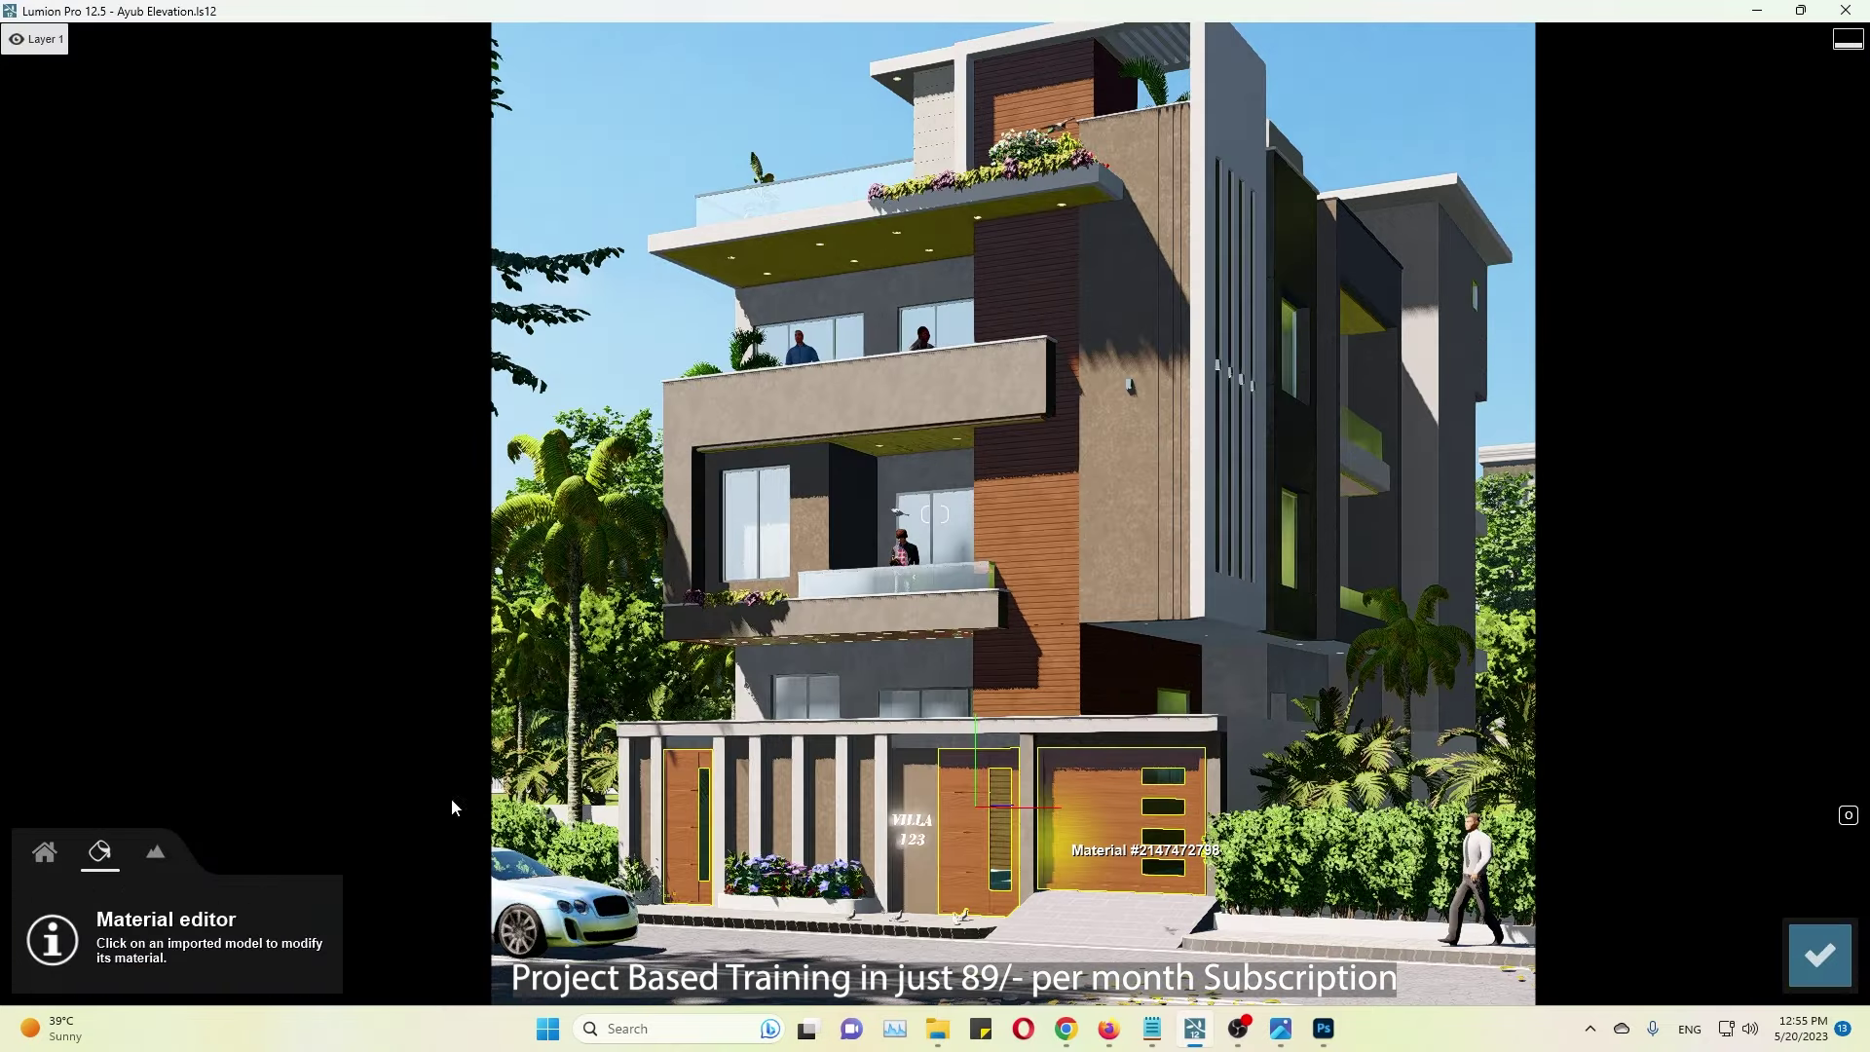
{"action": "left_click", "coordinate": [974, 487]}
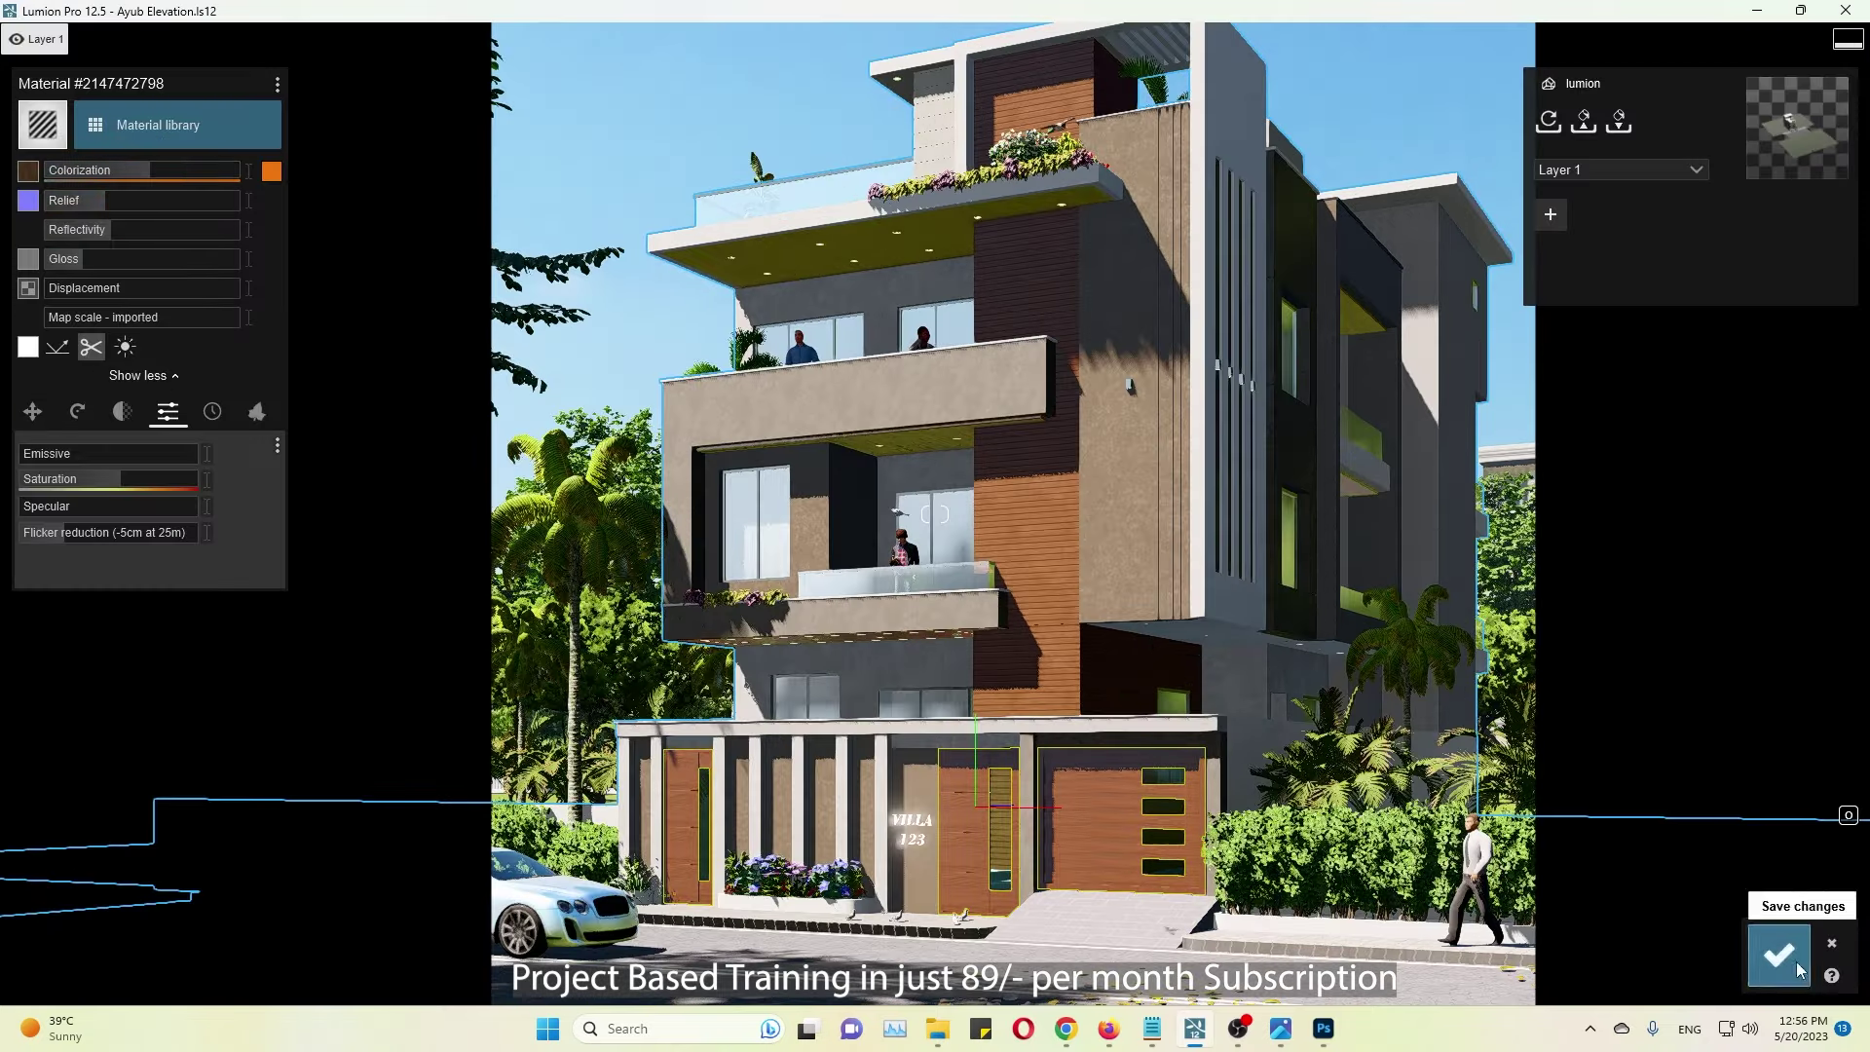
{"action": "left_click", "coordinate": [1779, 956]}
{"action": "left_click", "coordinate": [562, 808]}
{"action": "left_click", "coordinate": [271, 170]}
{"action": "left_click", "coordinate": [432, 89]}
{"action": "left_click", "coordinate": [380, 125]}
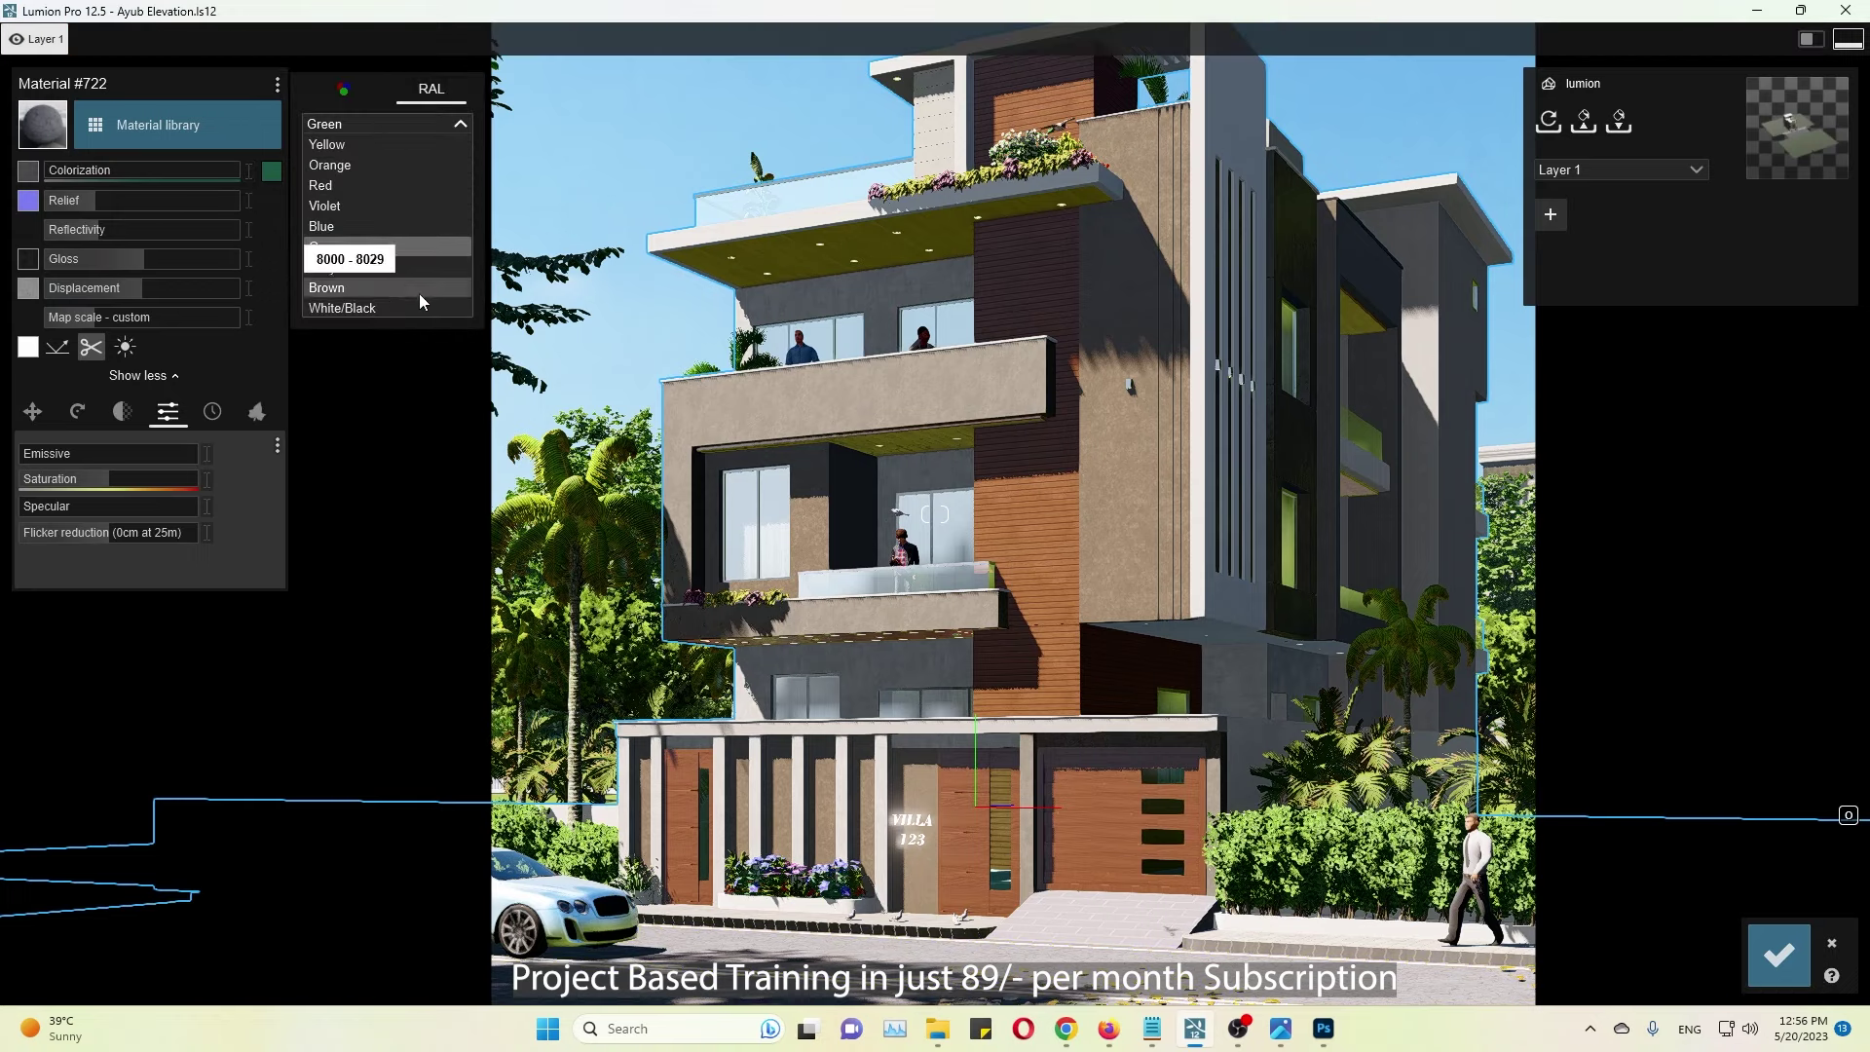
{"action": "left_click", "coordinate": [421, 185]}
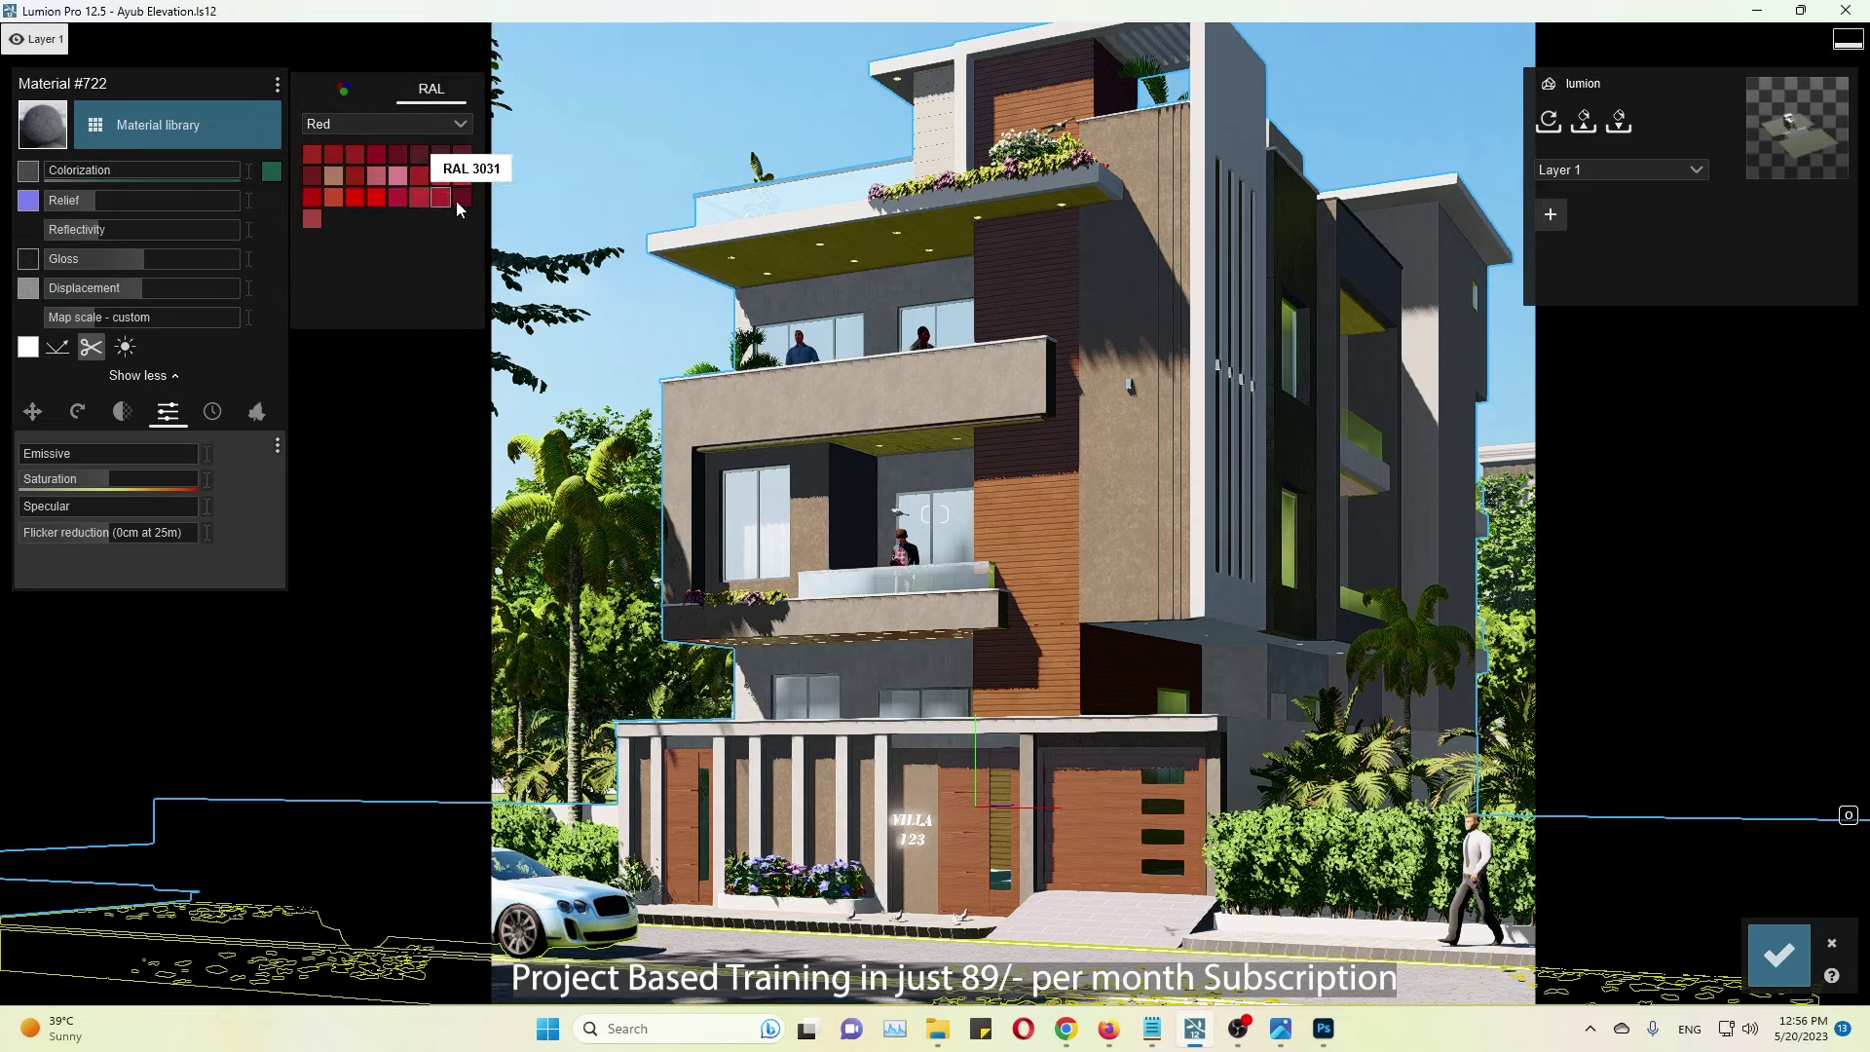
{"action": "left_click", "coordinate": [73, 178]}
{"action": "mouse_move", "coordinate": [142, 170]}
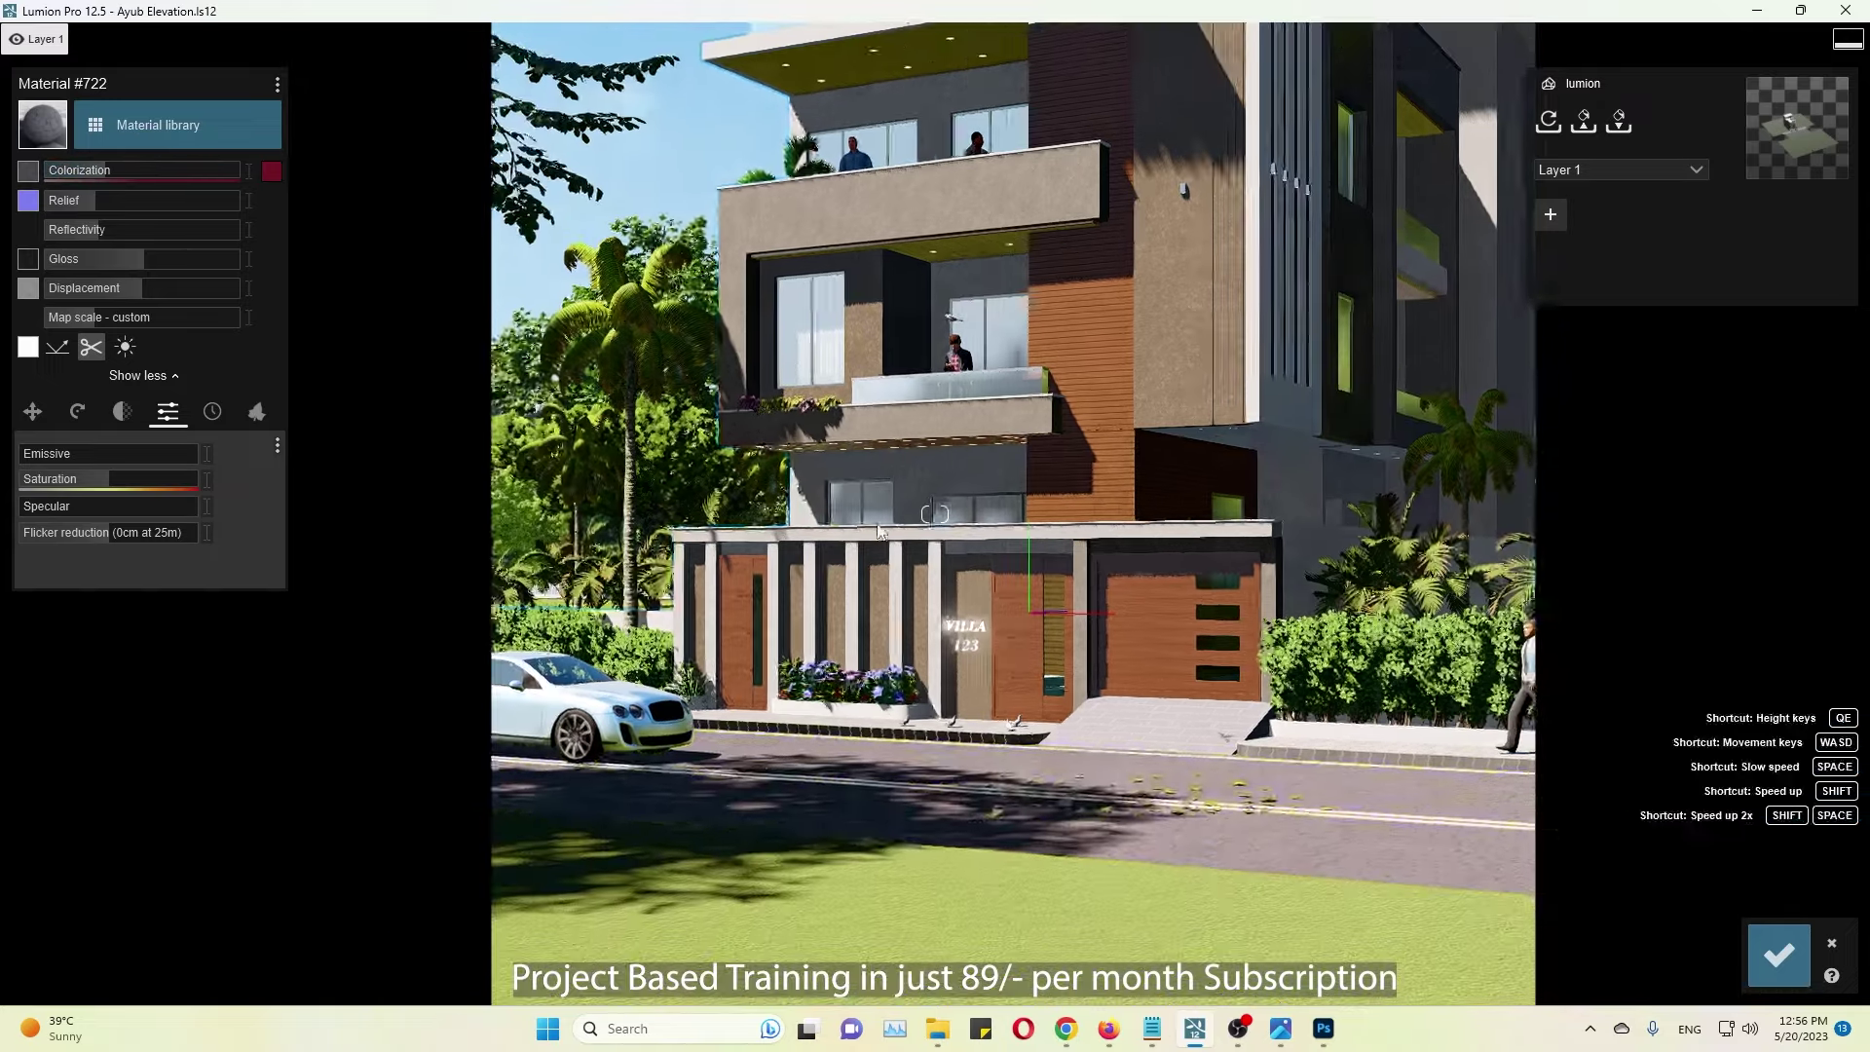
Step: Save the material, refresh the movie preview, and compare it with Ref.jpg
{"action": "left_click", "coordinate": [1778, 956]}
{"action": "left_click", "coordinate": [880, 640]}
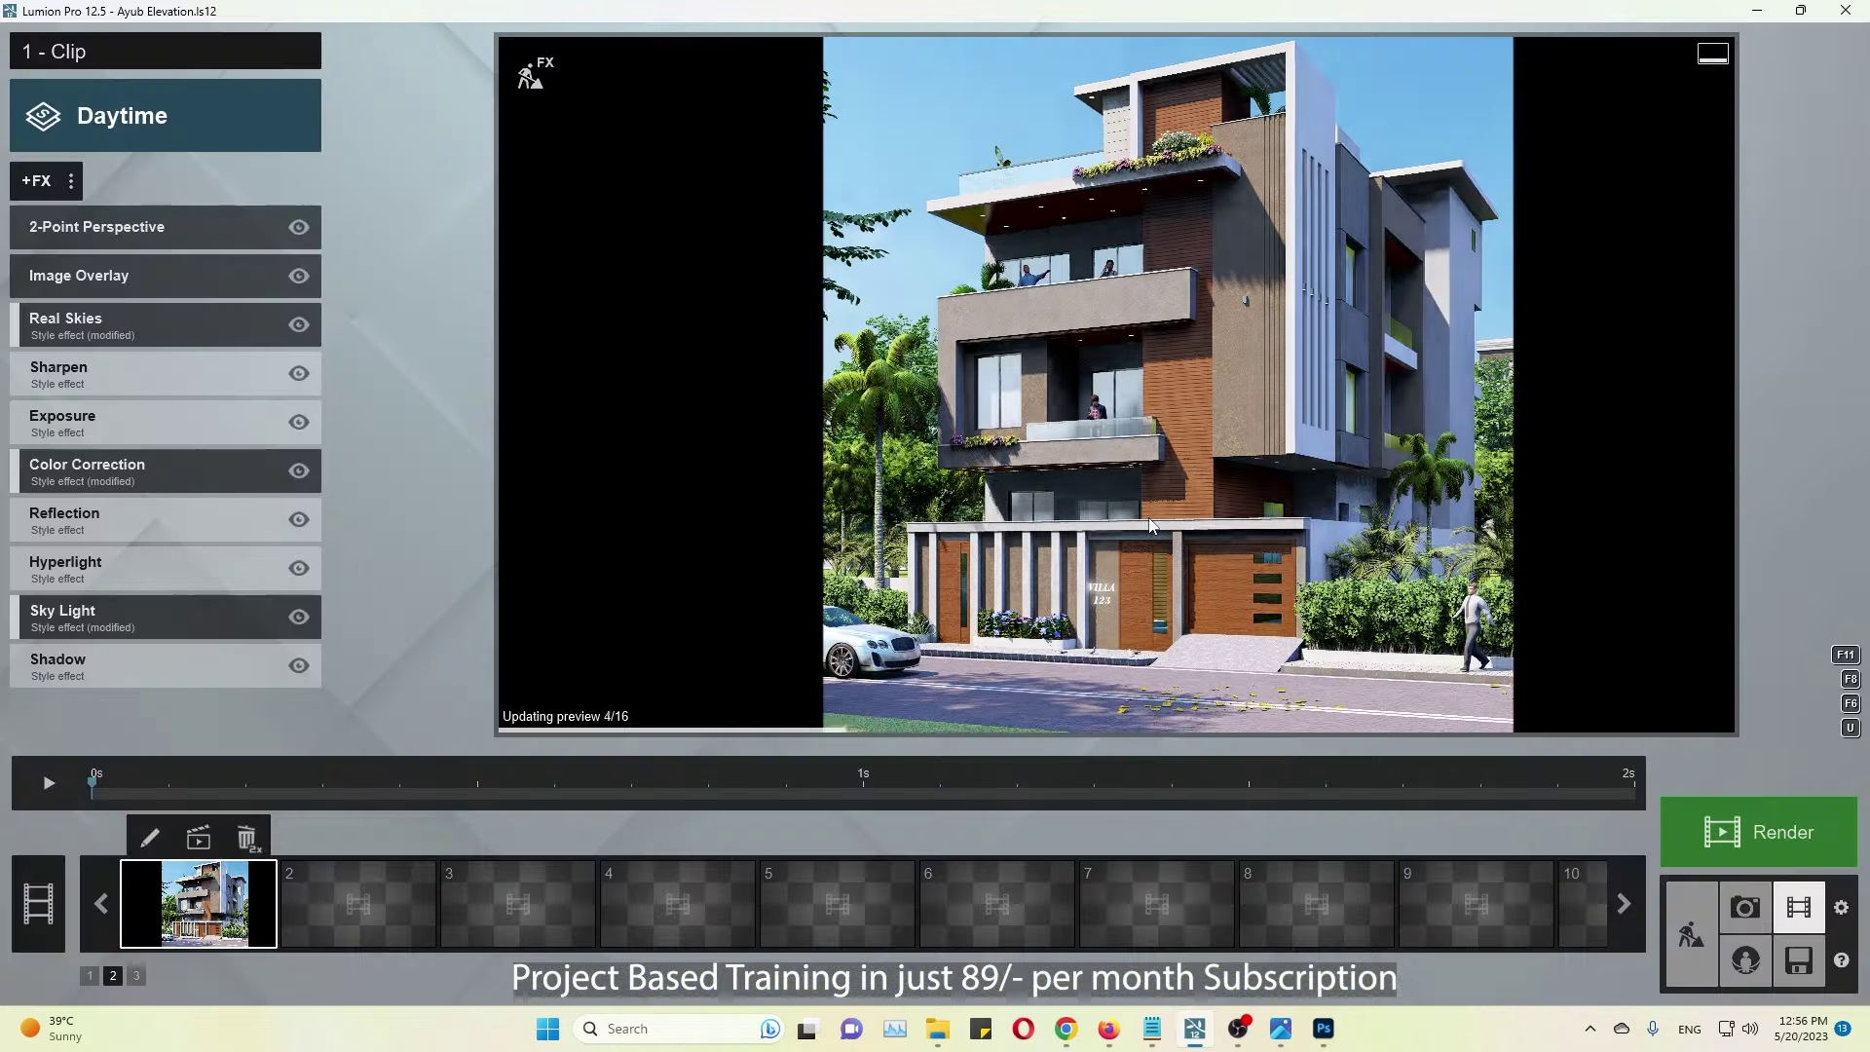
{"action": "key", "text": "alt+Tab"}
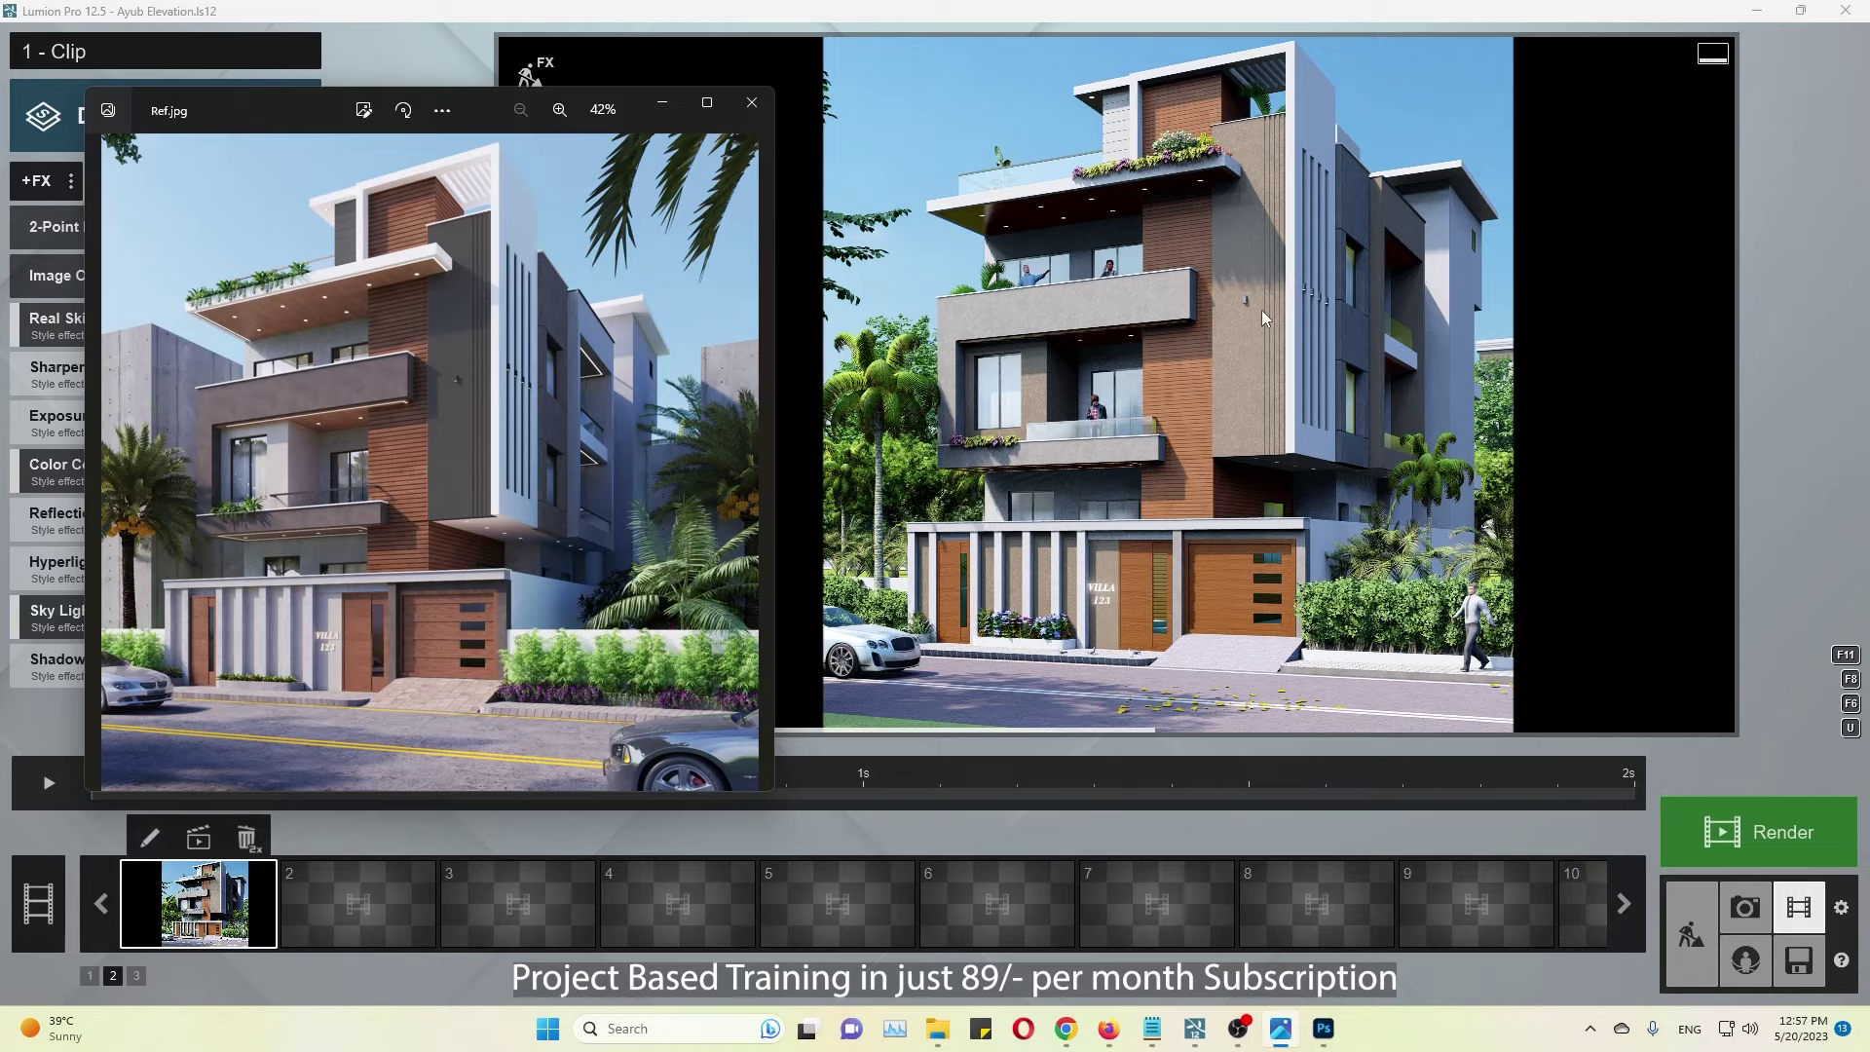
Step: Tint the balcony wall material dark red
{"action": "left_click", "coordinate": [939, 442]}
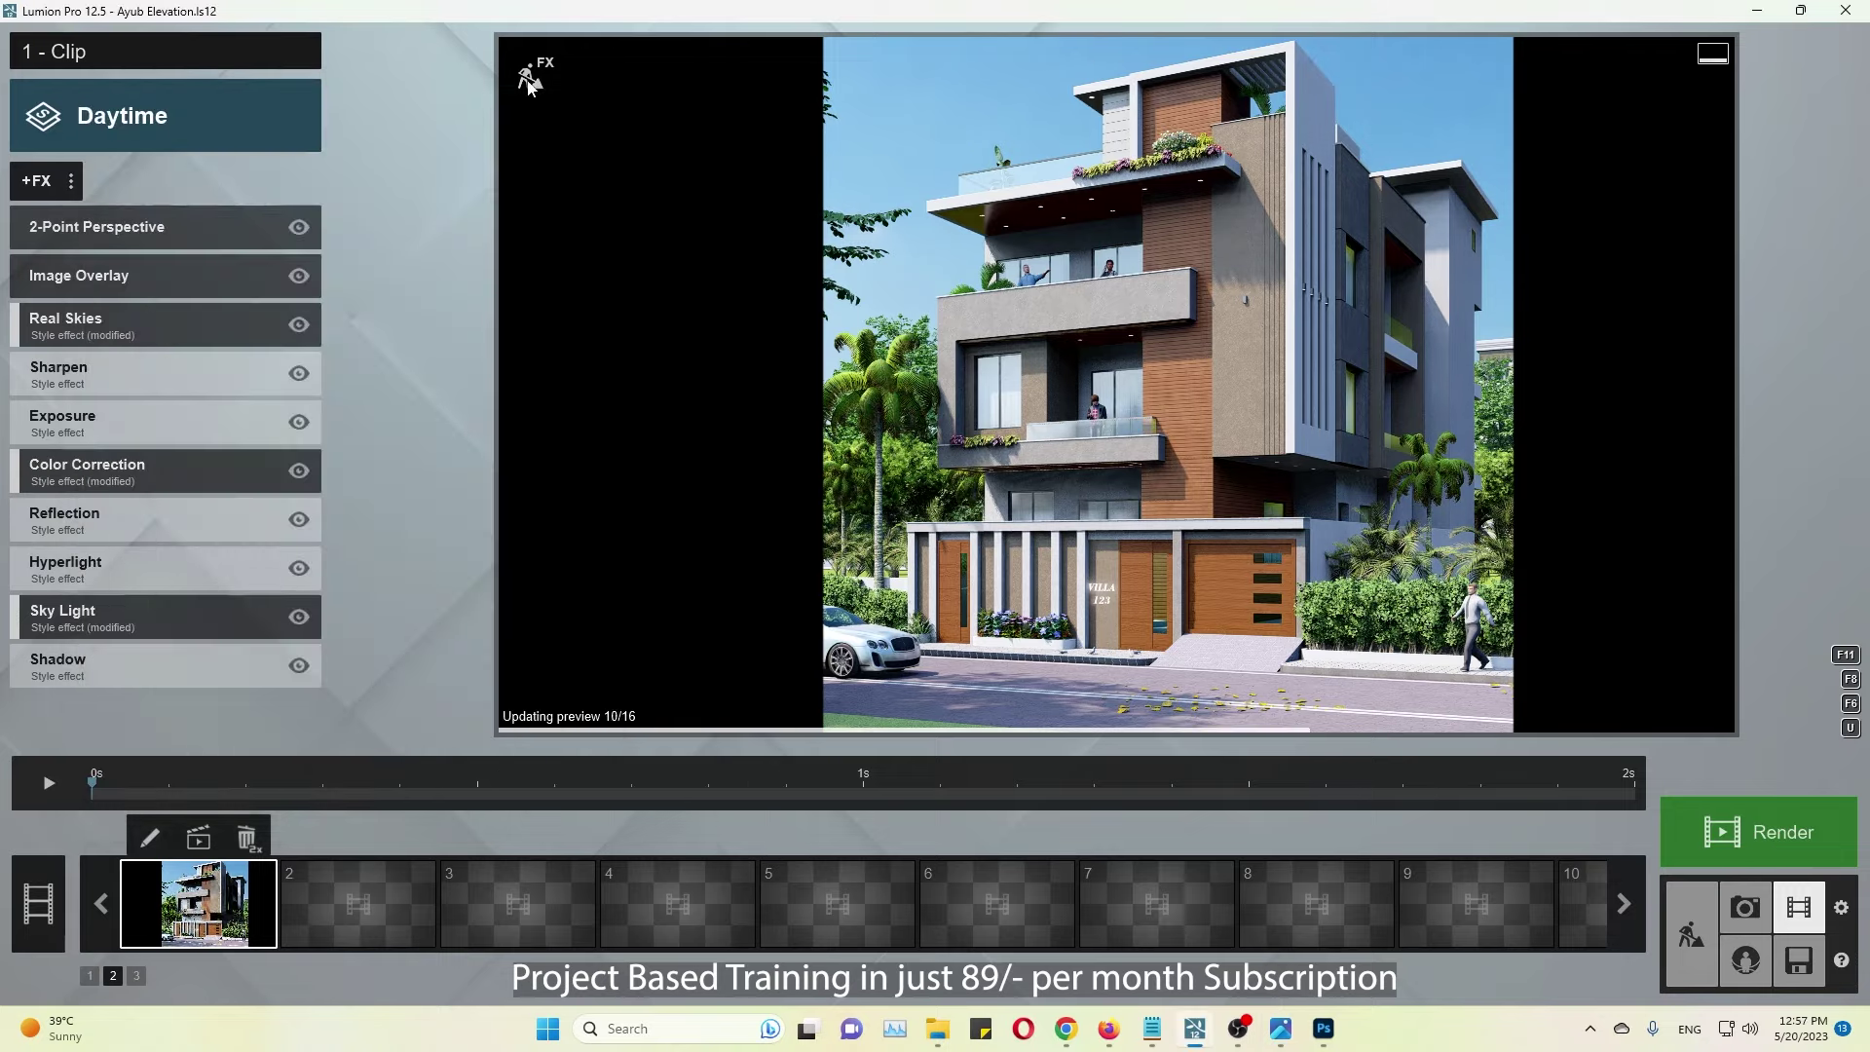
{"action": "left_click", "coordinate": [1690, 935]}
{"action": "left_click", "coordinate": [91, 849]}
{"action": "left_click", "coordinate": [857, 390]}
{"action": "left_click", "coordinate": [272, 171]}
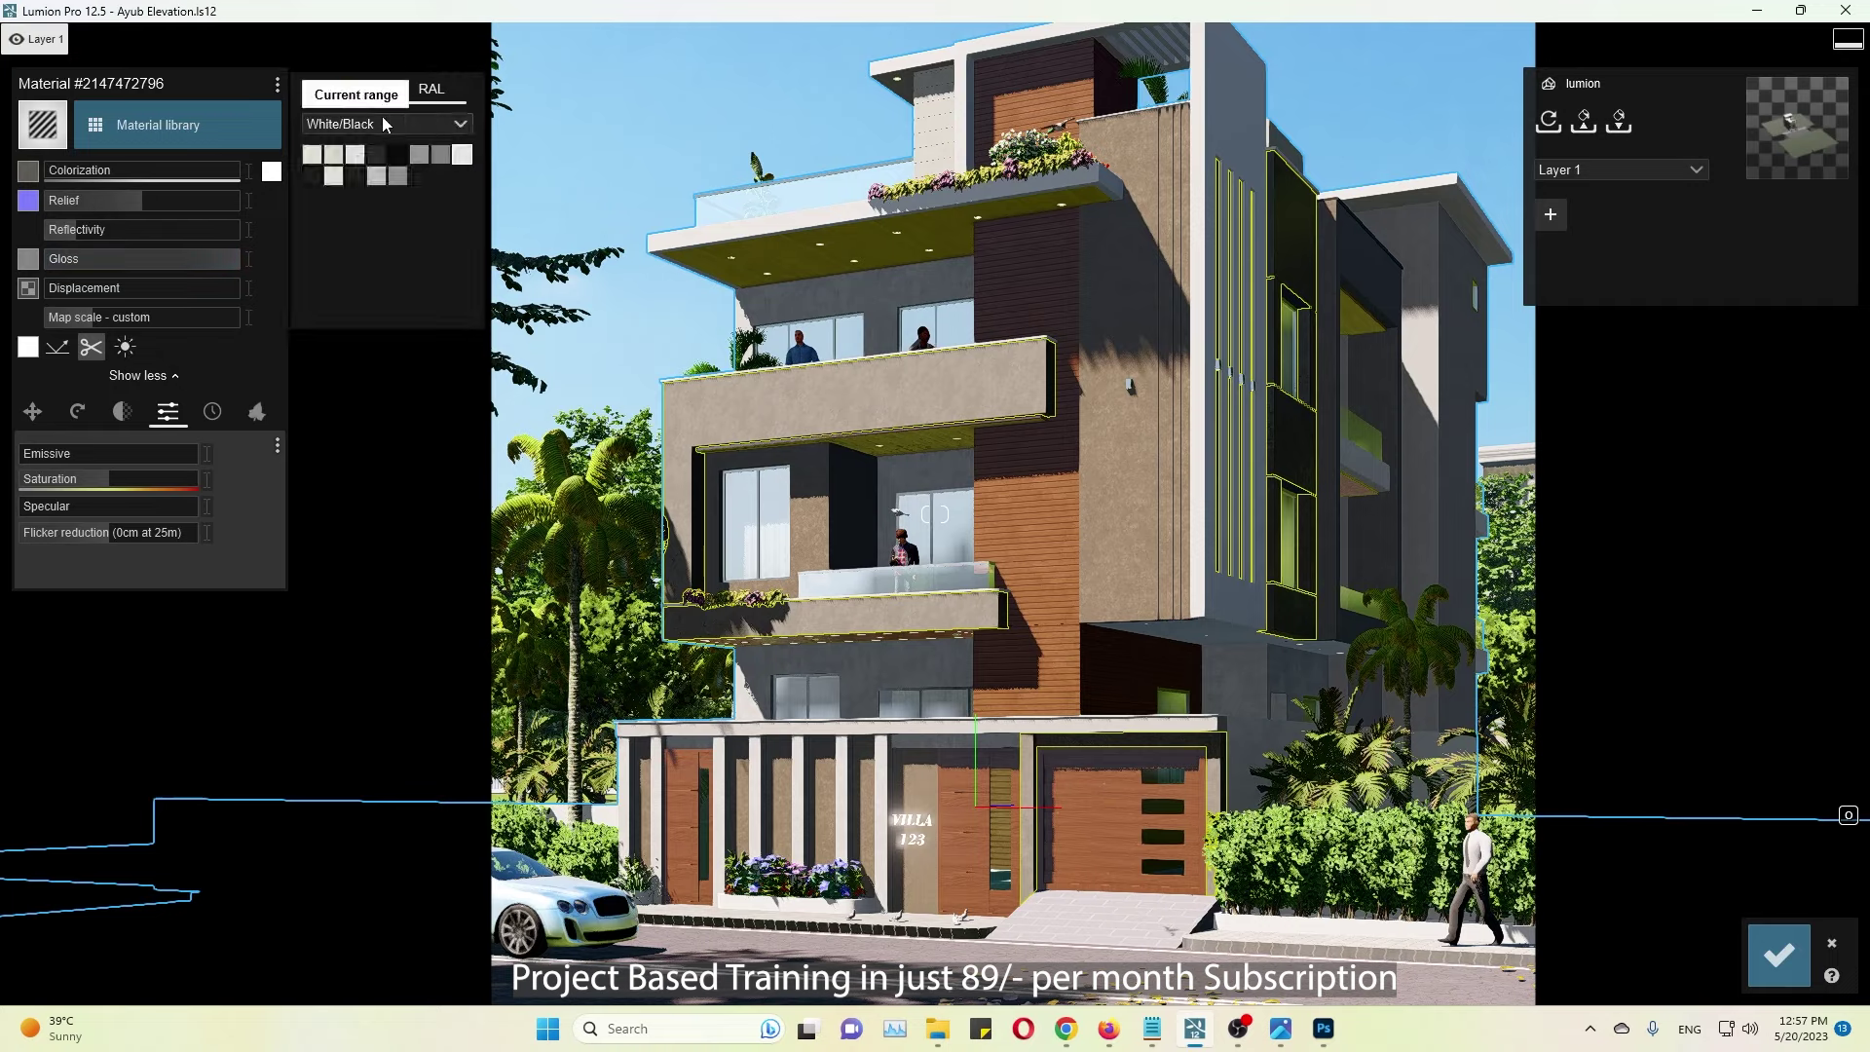
{"action": "left_click", "coordinate": [334, 113]}
{"action": "left_click", "coordinate": [367, 192]}
{"action": "left_click", "coordinate": [321, 156]}
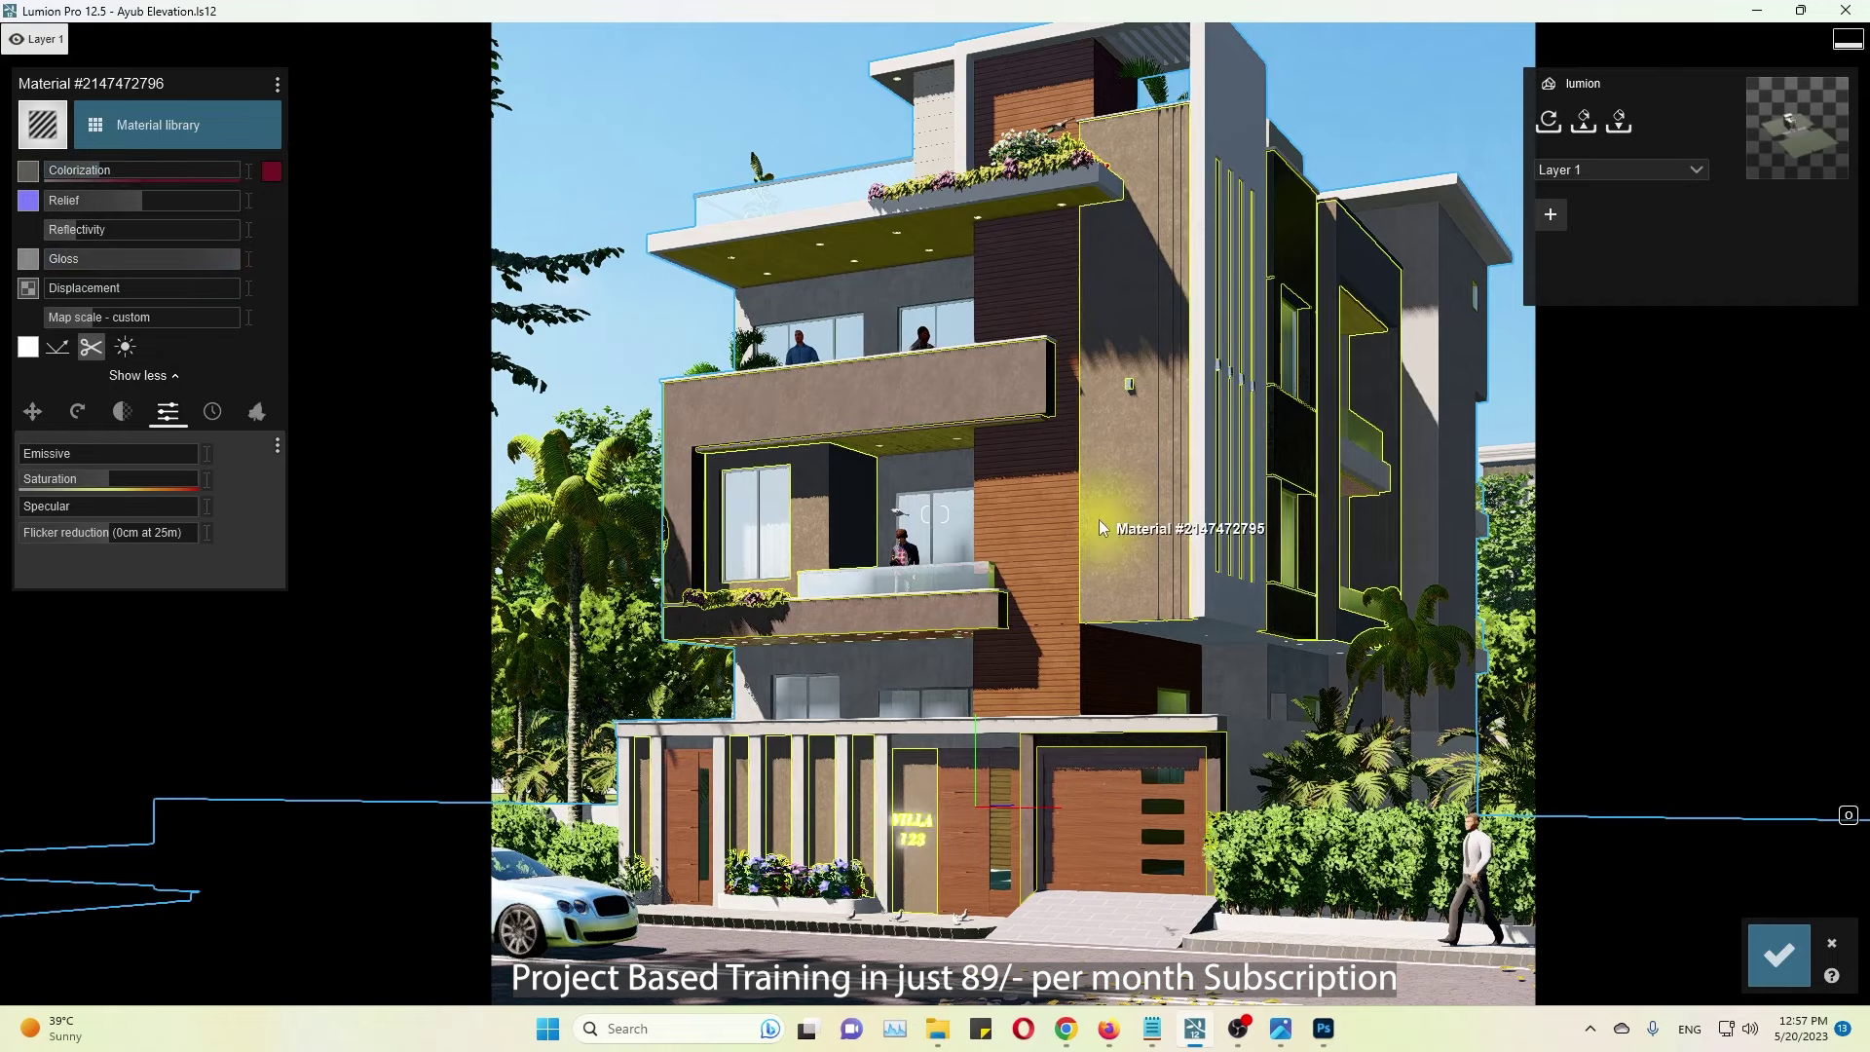
Step: Colour the tower wall material dark grey and save the wall colours
{"action": "left_click", "coordinate": [935, 545]}
{"action": "left_click", "coordinate": [271, 171]}
{"action": "left_click", "coordinate": [387, 124]}
{"action": "left_click", "coordinate": [336, 243]}
{"action": "left_click", "coordinate": [376, 154]}
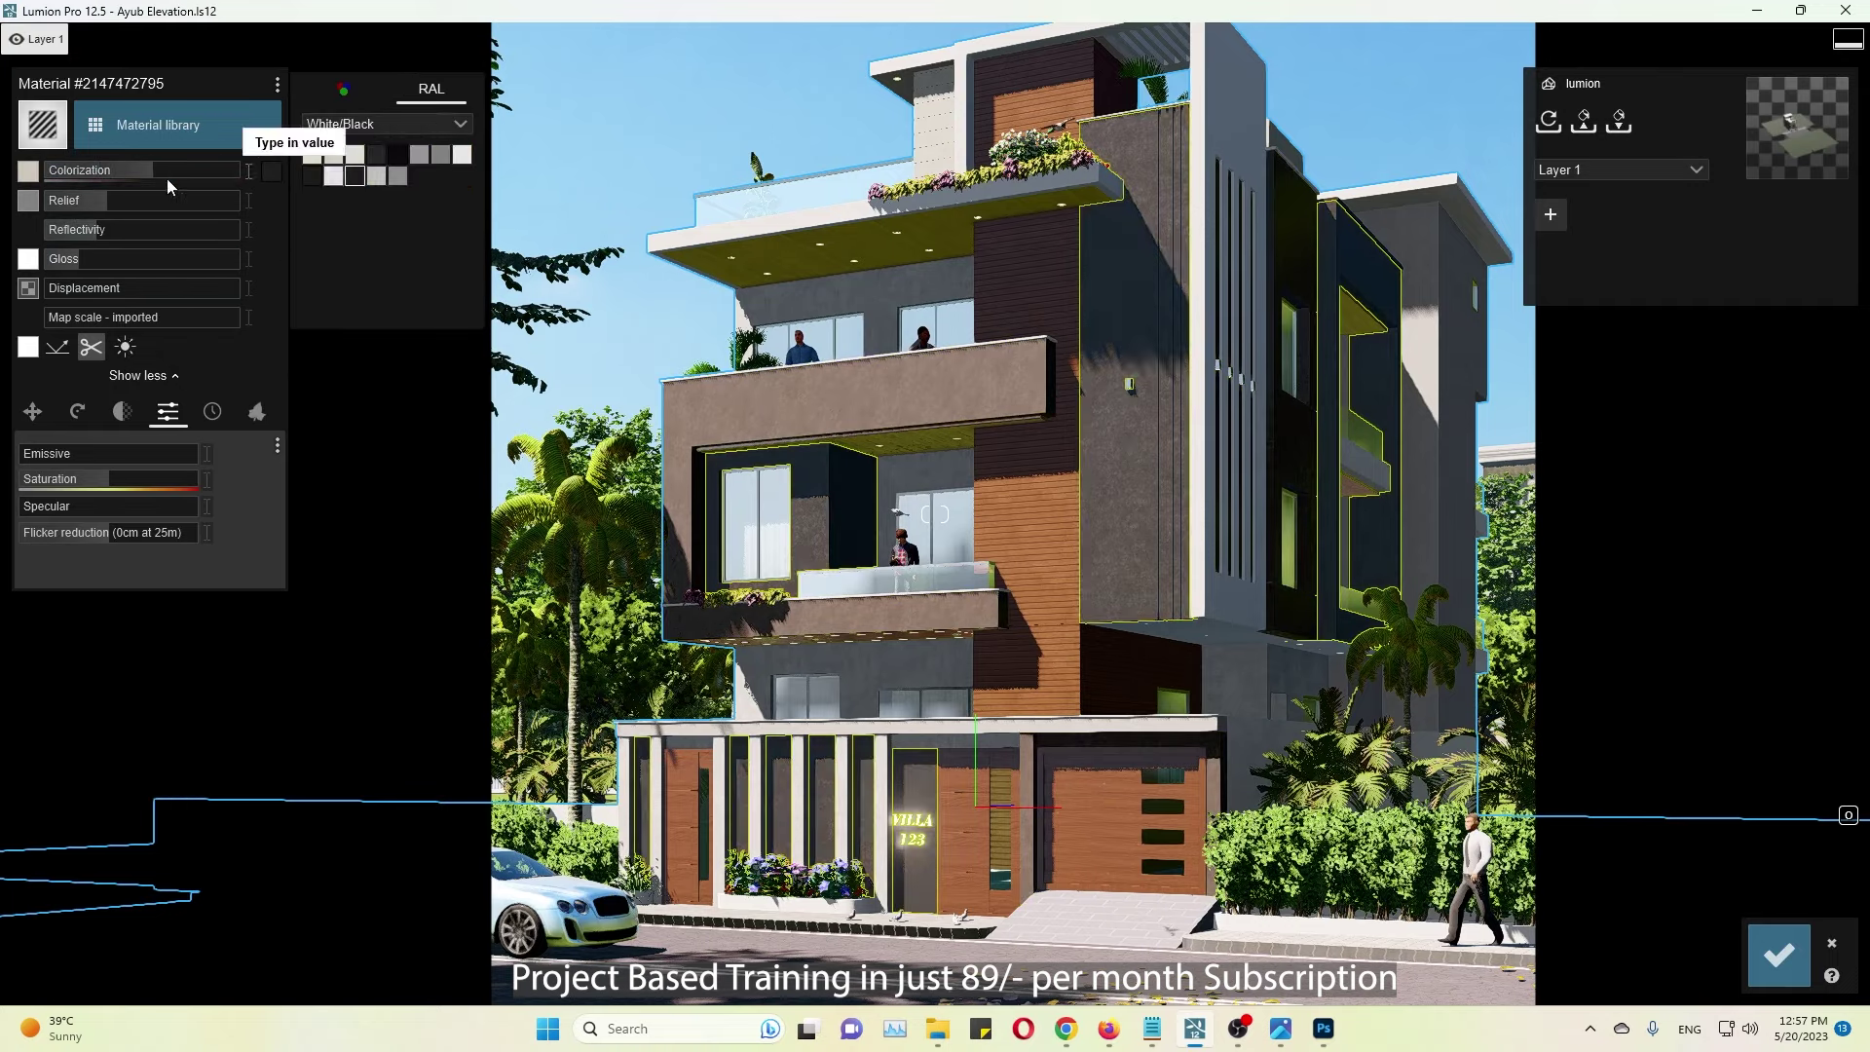
{"action": "left_click", "coordinate": [1778, 954]}
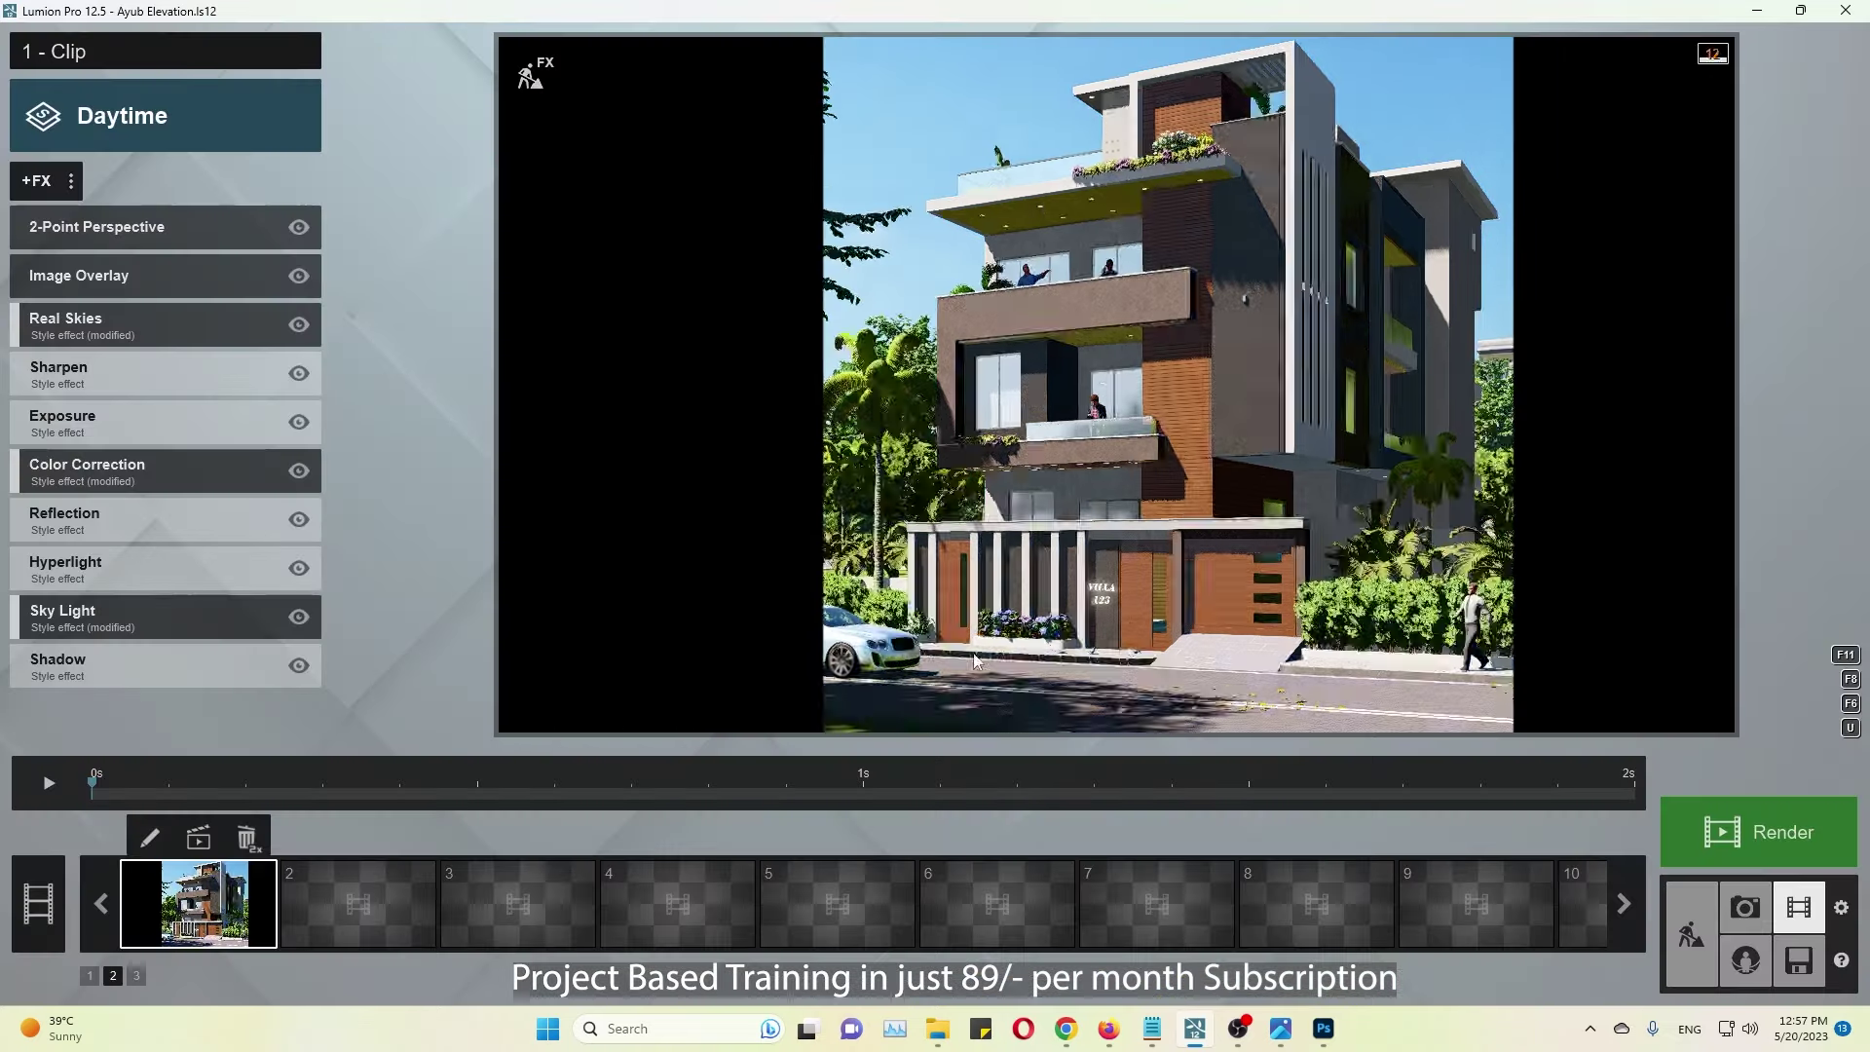
Step: Lower the balcony glass railing's reflectivity and save the glass material
{"action": "key", "text": "alt+Tab"}
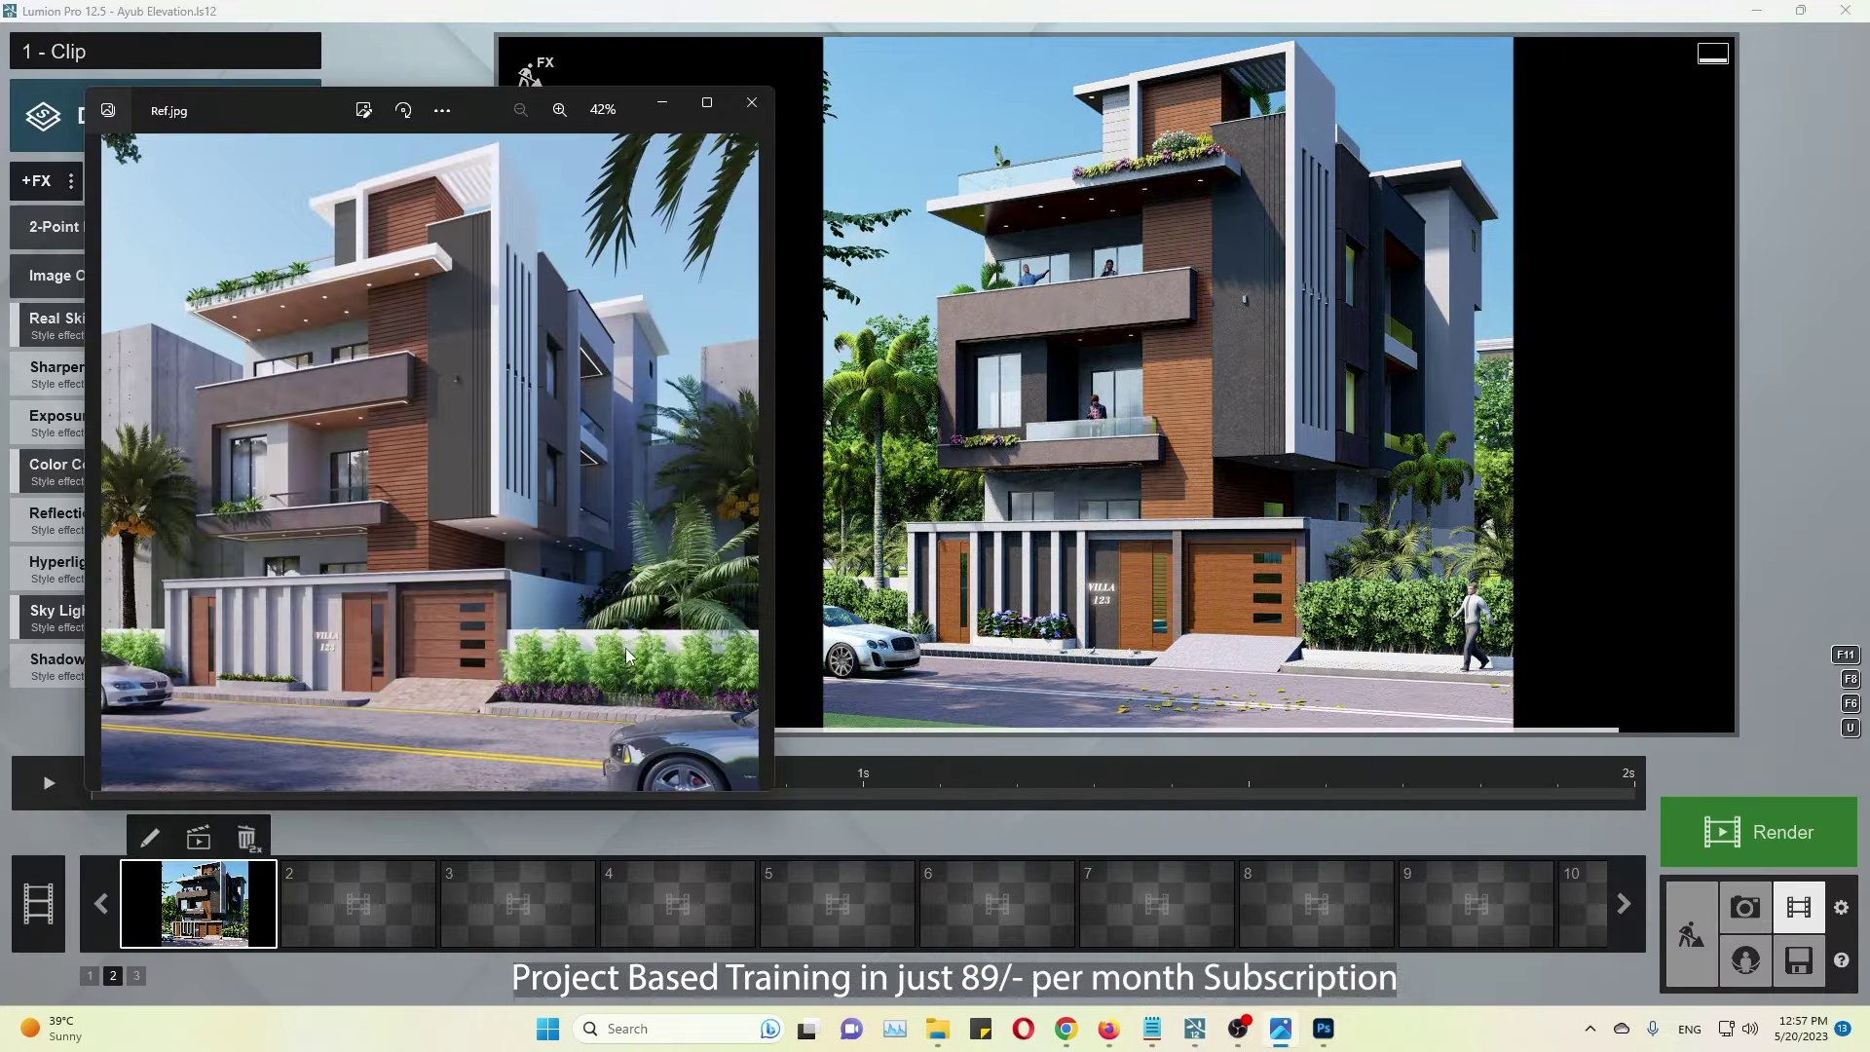
{"action": "left_click", "coordinate": [1084, 387]}
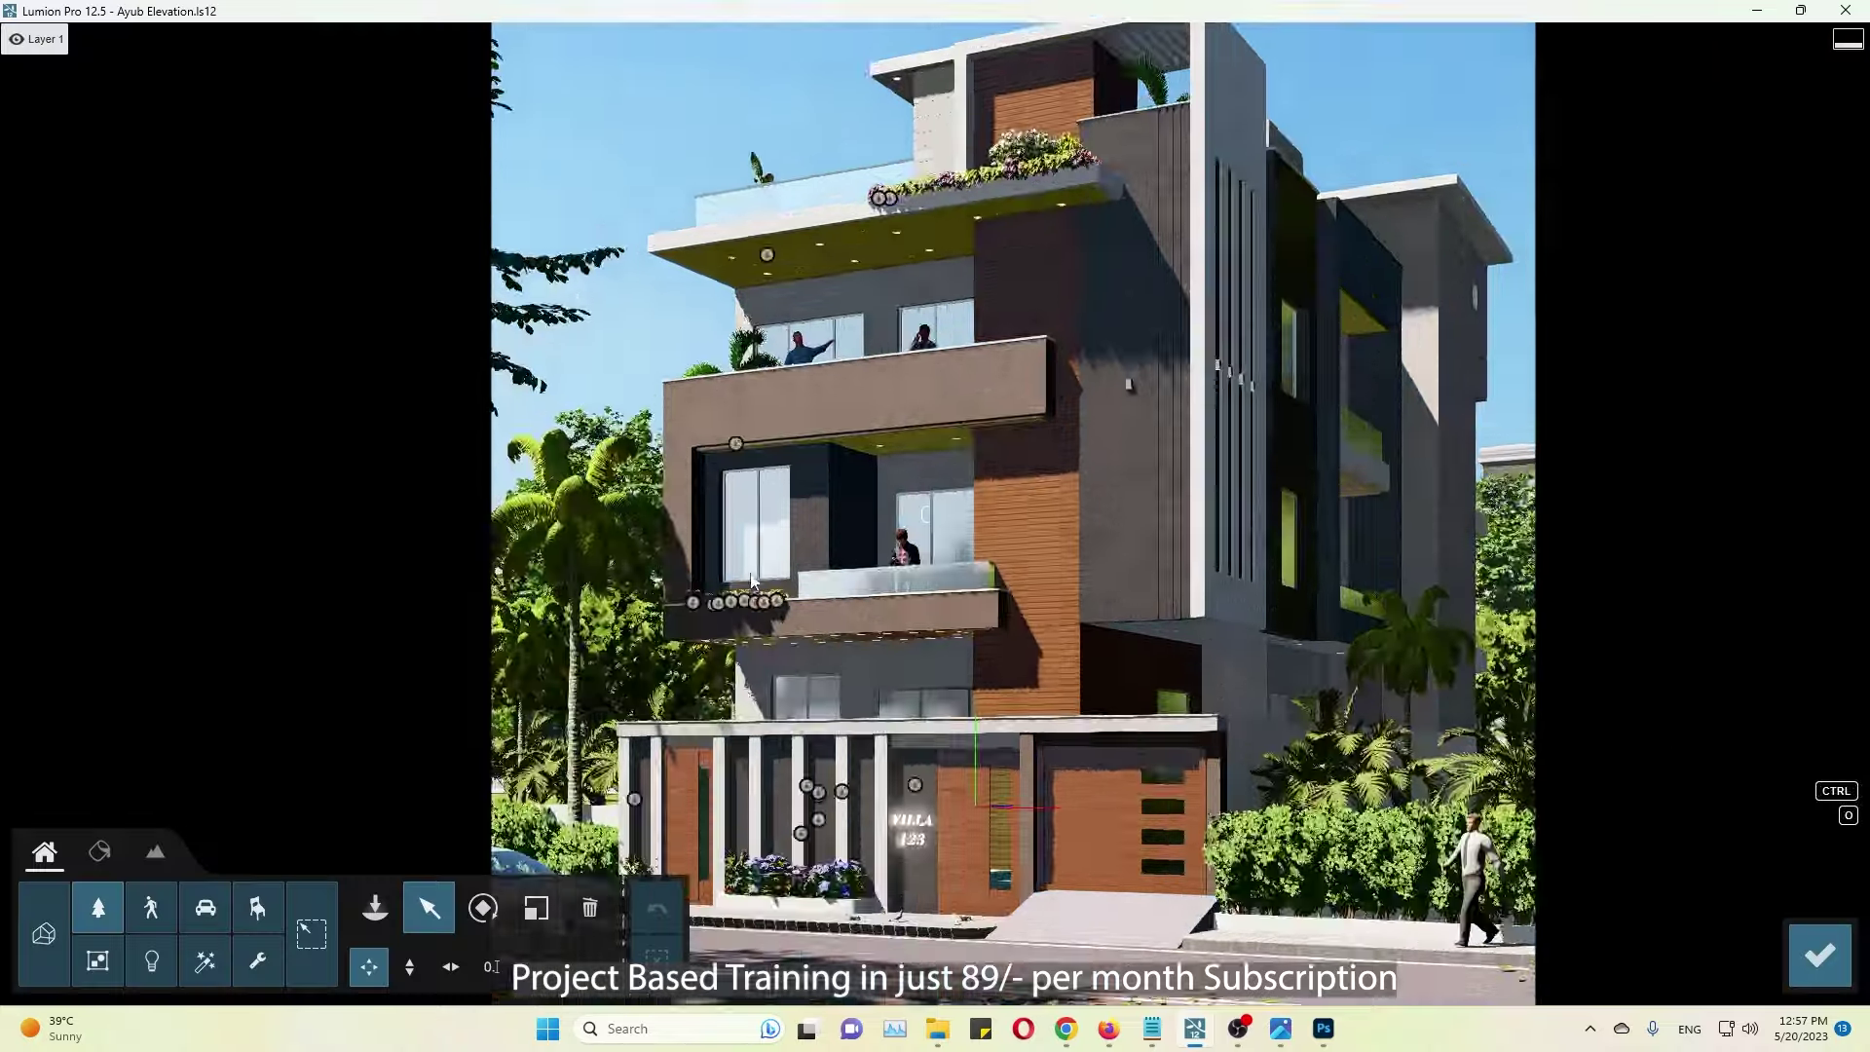
{"action": "scroll", "coordinate": [1220, 458], "scroll_direction": "up", "scroll_amount": 5}
{"action": "scroll", "coordinate": [1219, 458], "scroll_direction": "down", "scroll_amount": 5}
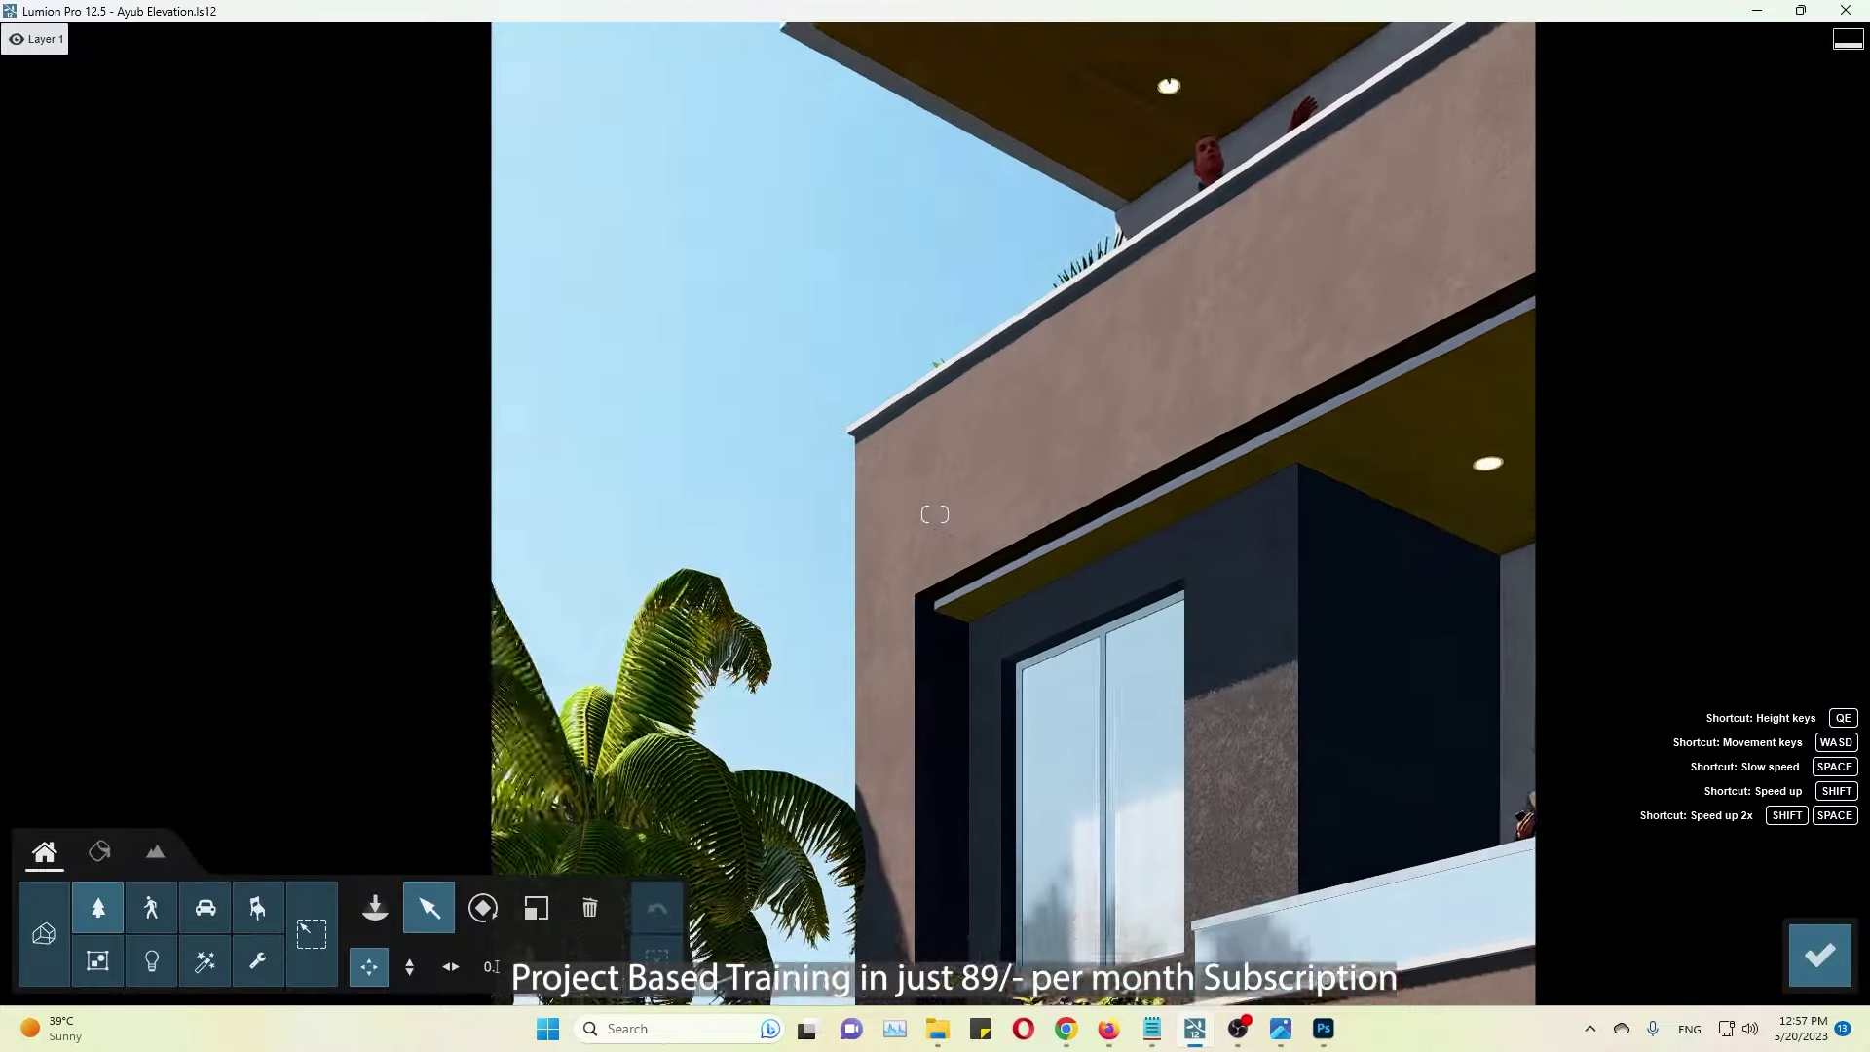
{"action": "left_click", "coordinate": [99, 852]}
{"action": "scroll", "coordinate": [1077, 484], "scroll_direction": "down", "scroll_amount": 5}
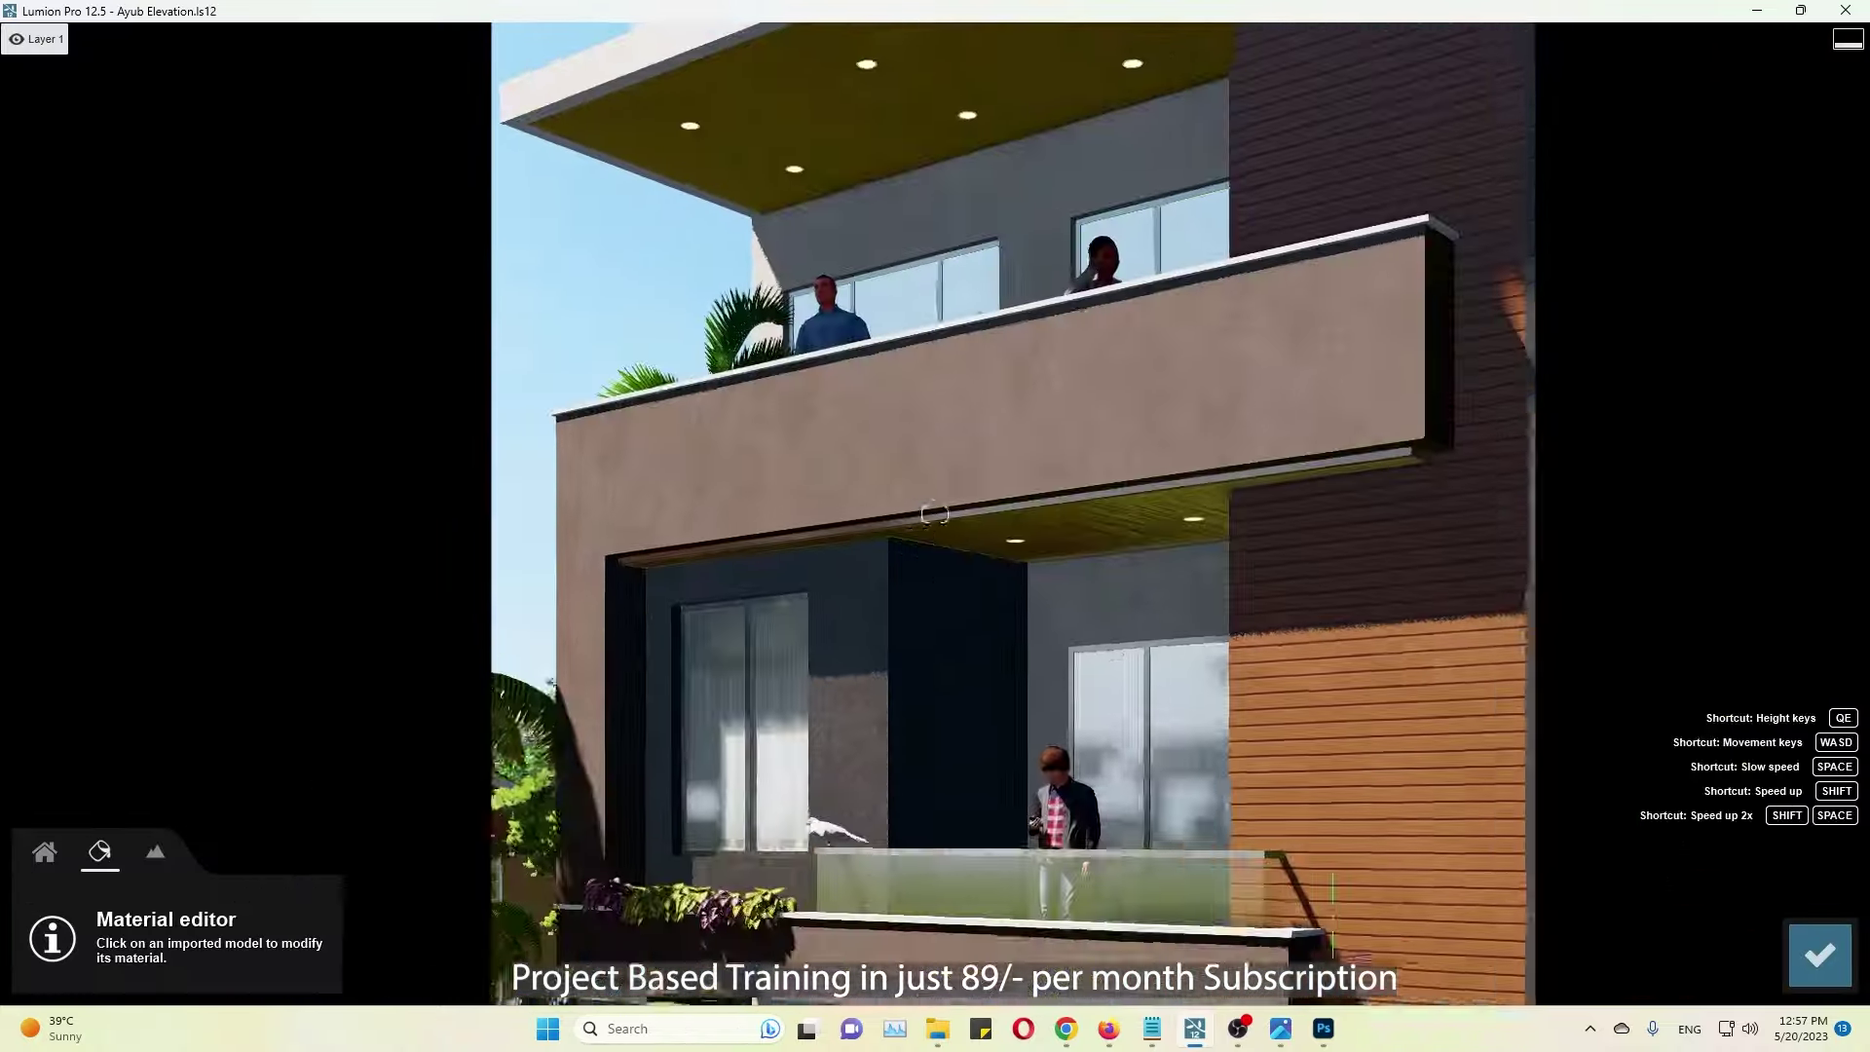
{"action": "left_click", "coordinate": [1037, 789]}
{"action": "left_click", "coordinate": [109, 228]}
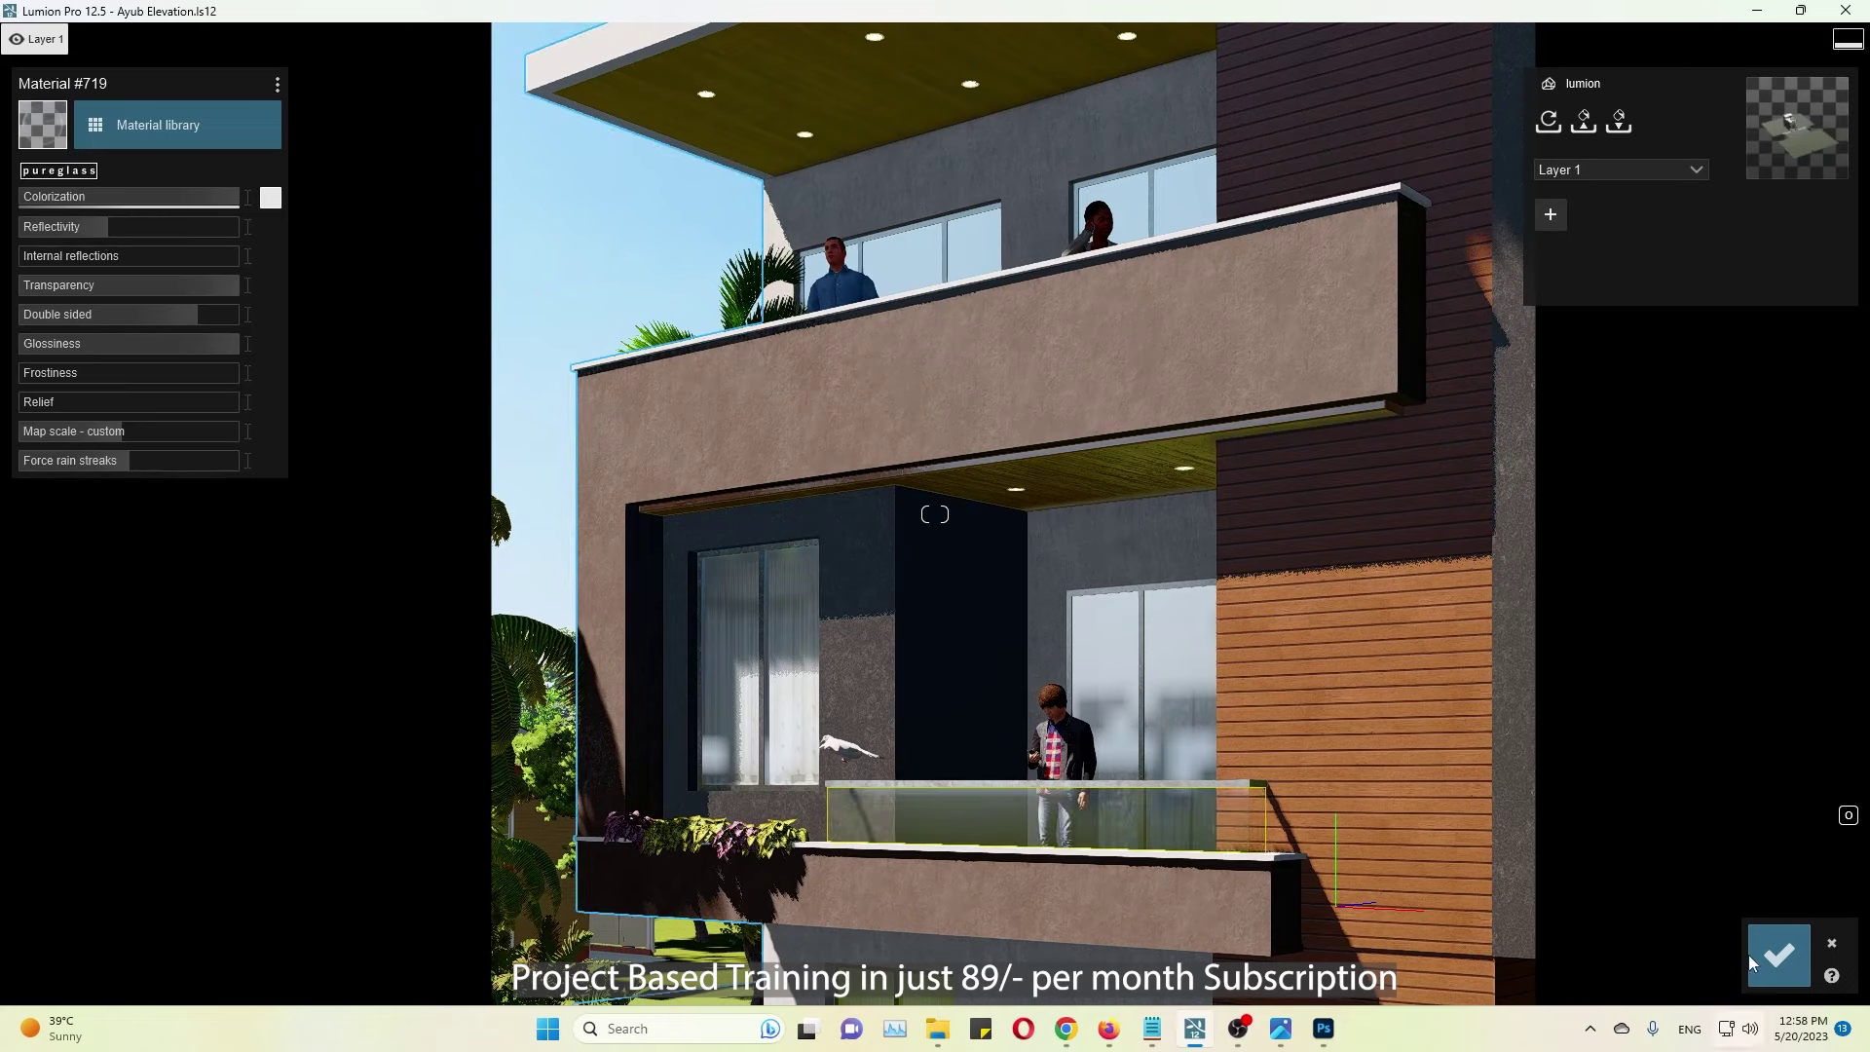
{"action": "left_click", "coordinate": [1778, 954]}
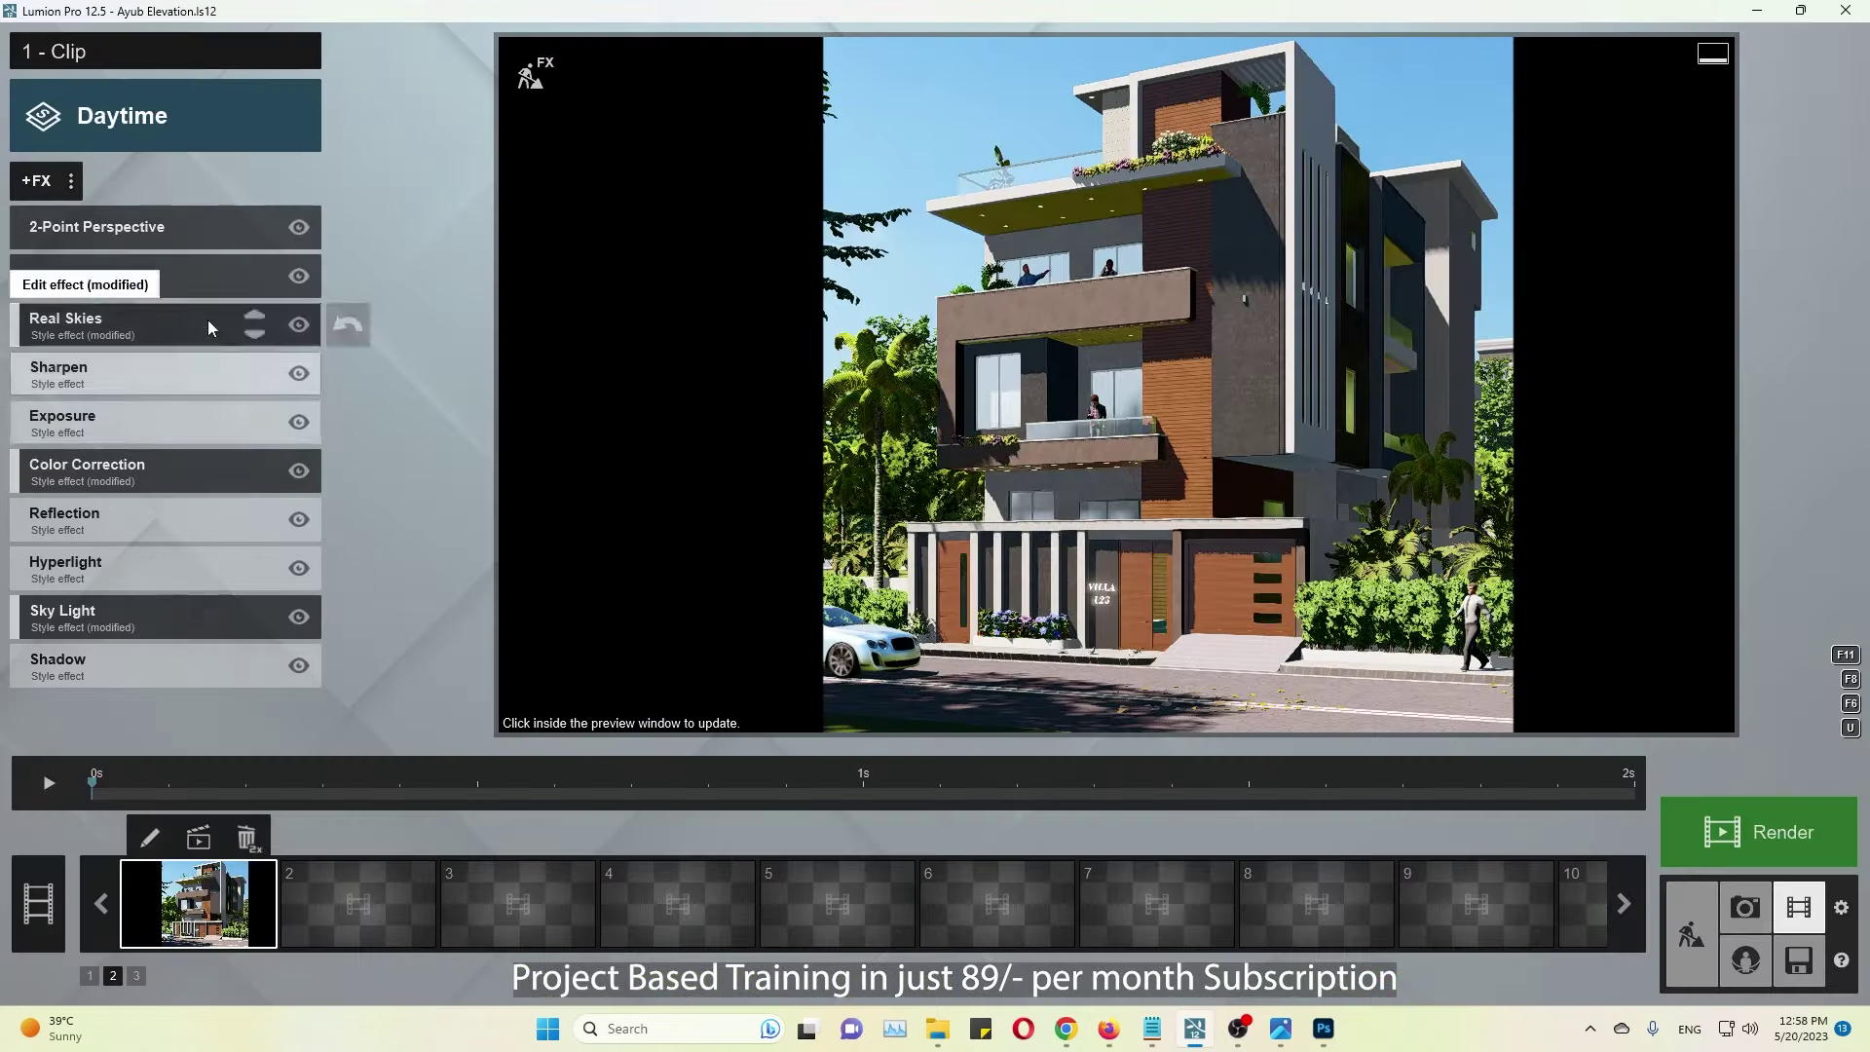
Step: Add reflection planes on the villa's facade window glass
{"action": "left_click", "coordinate": [134, 384]}
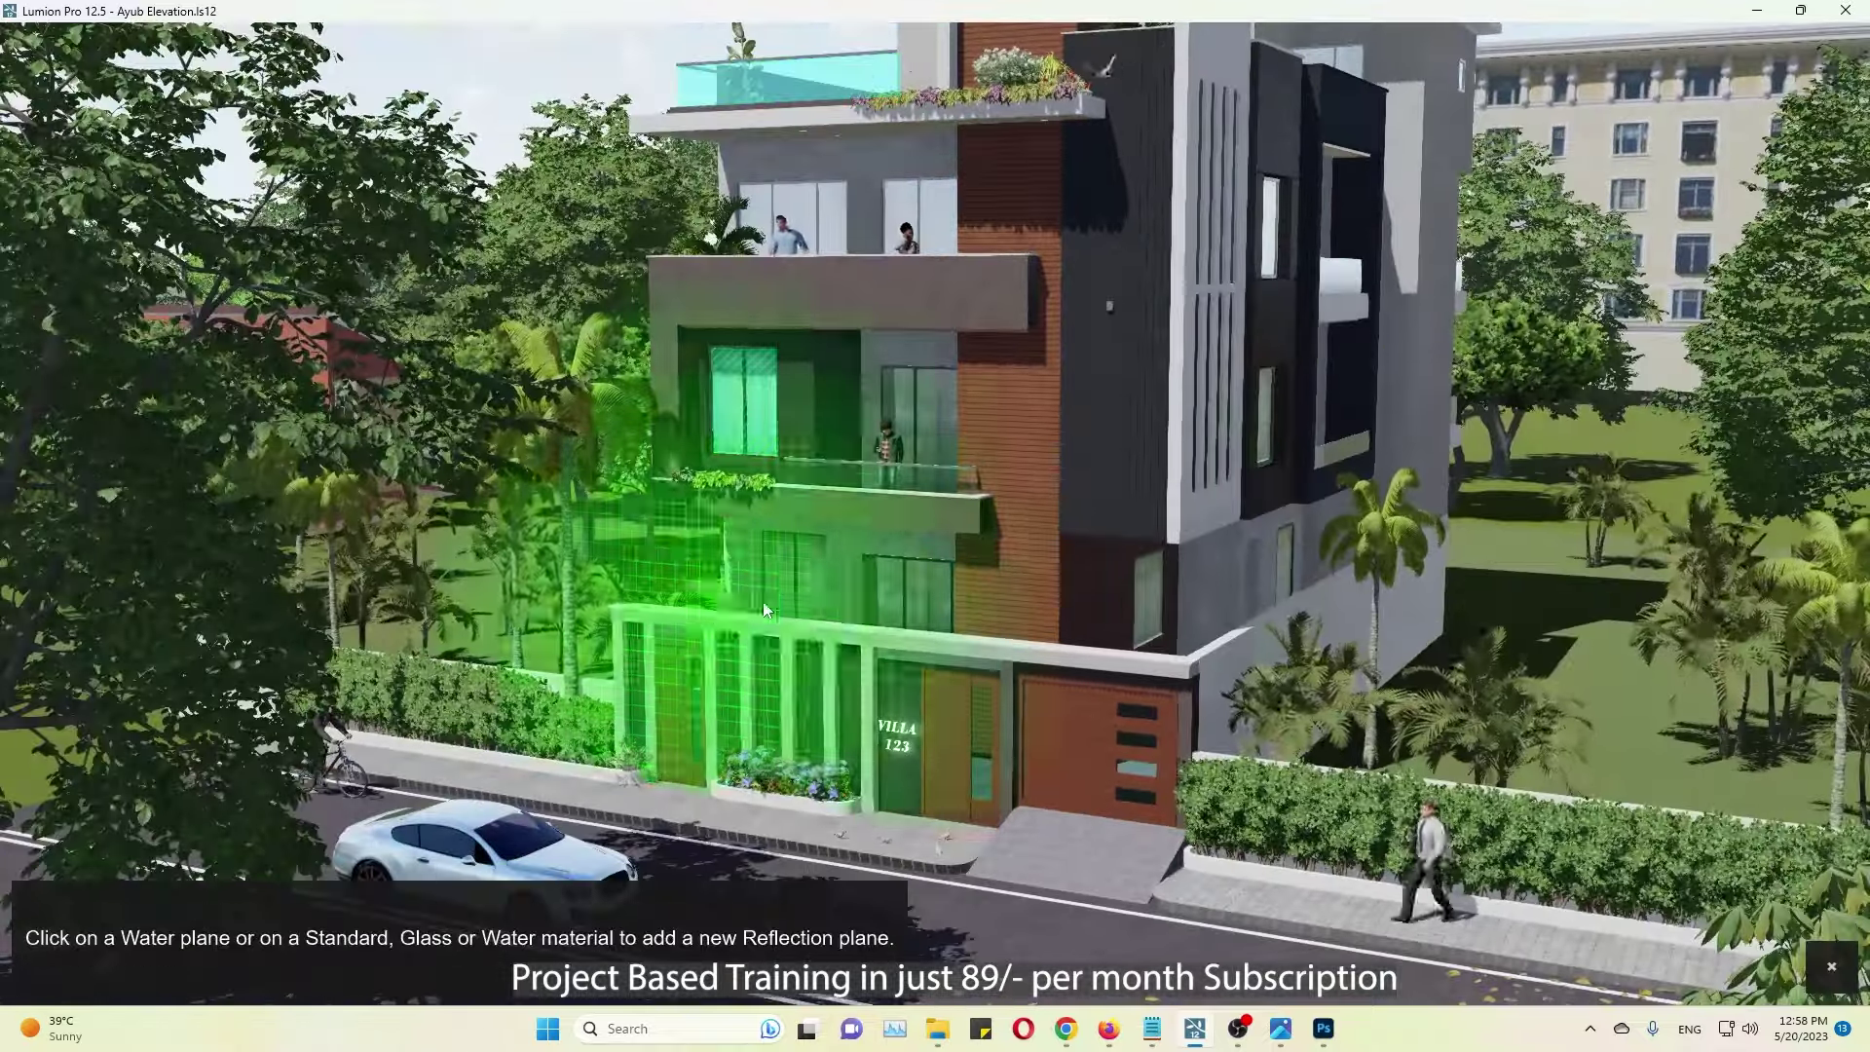
{"action": "left_click", "coordinate": [766, 610]}
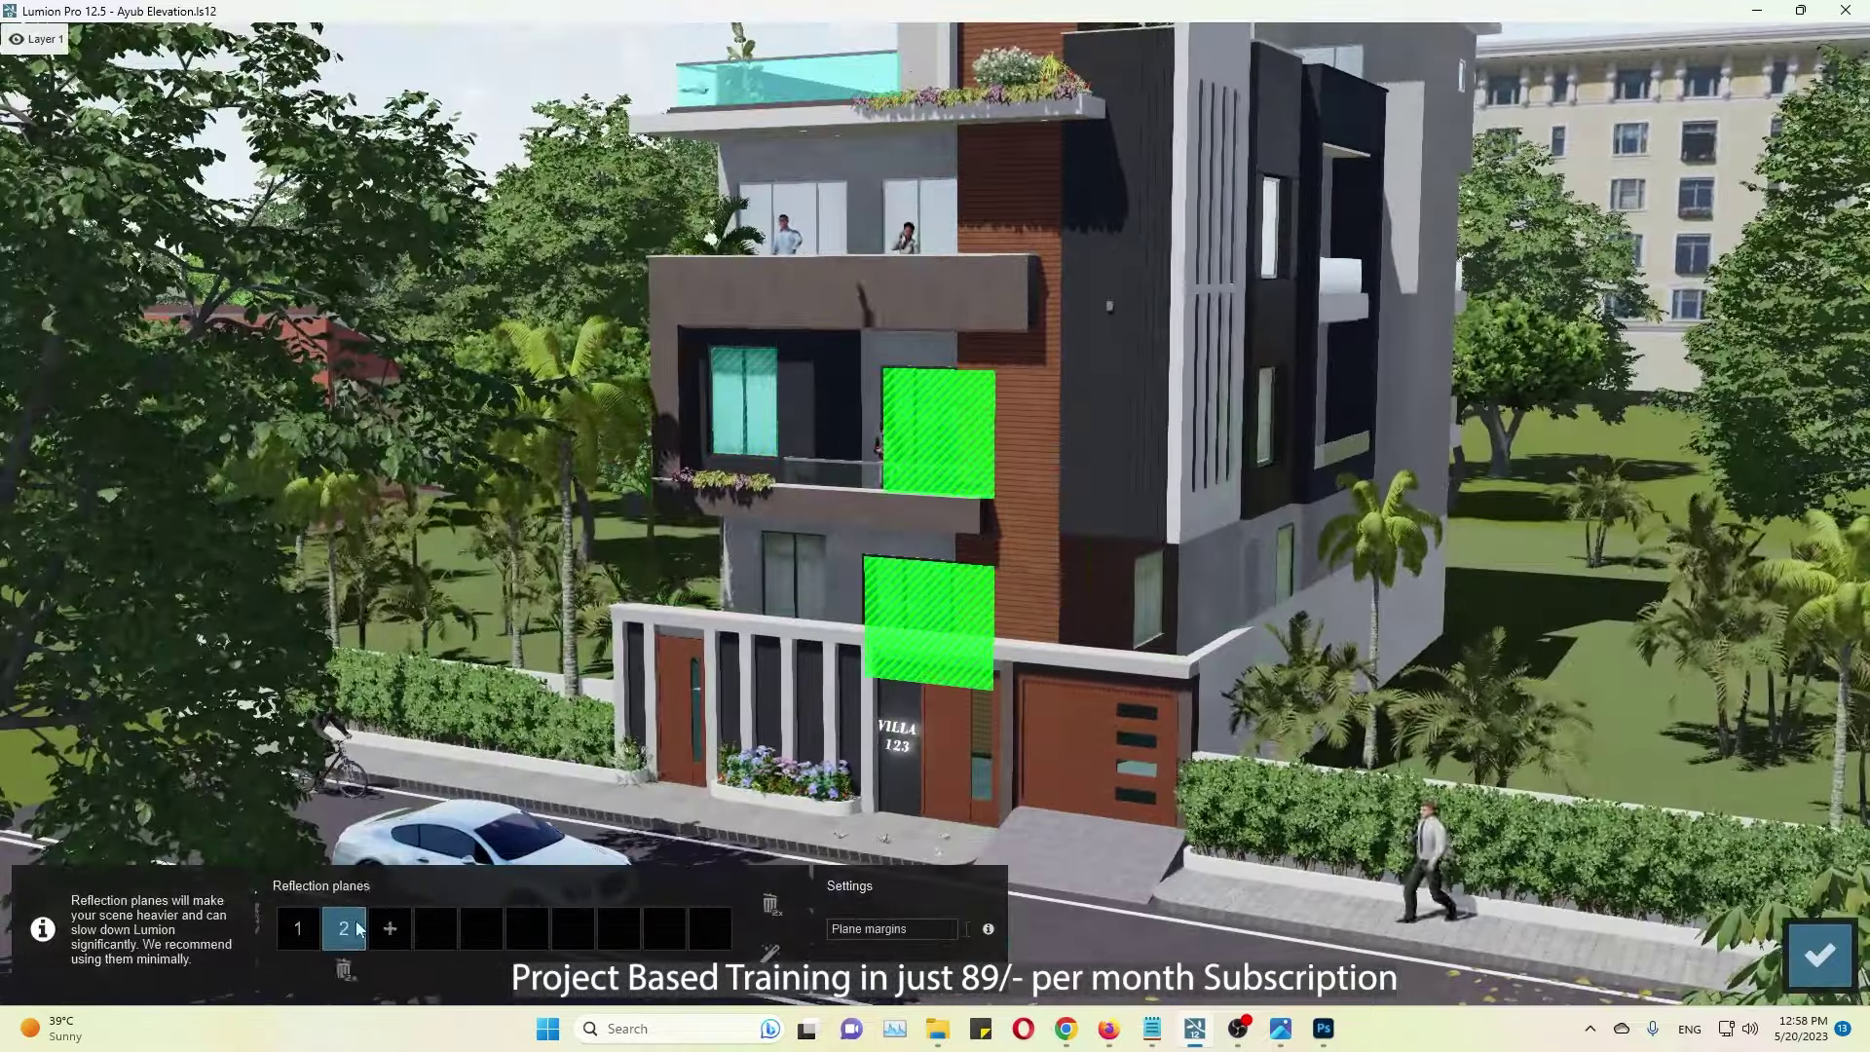
{"action": "left_click", "coordinate": [430, 926]}
{"action": "left_click", "coordinate": [814, 564]}
{"action": "left_click", "coordinate": [430, 926]}
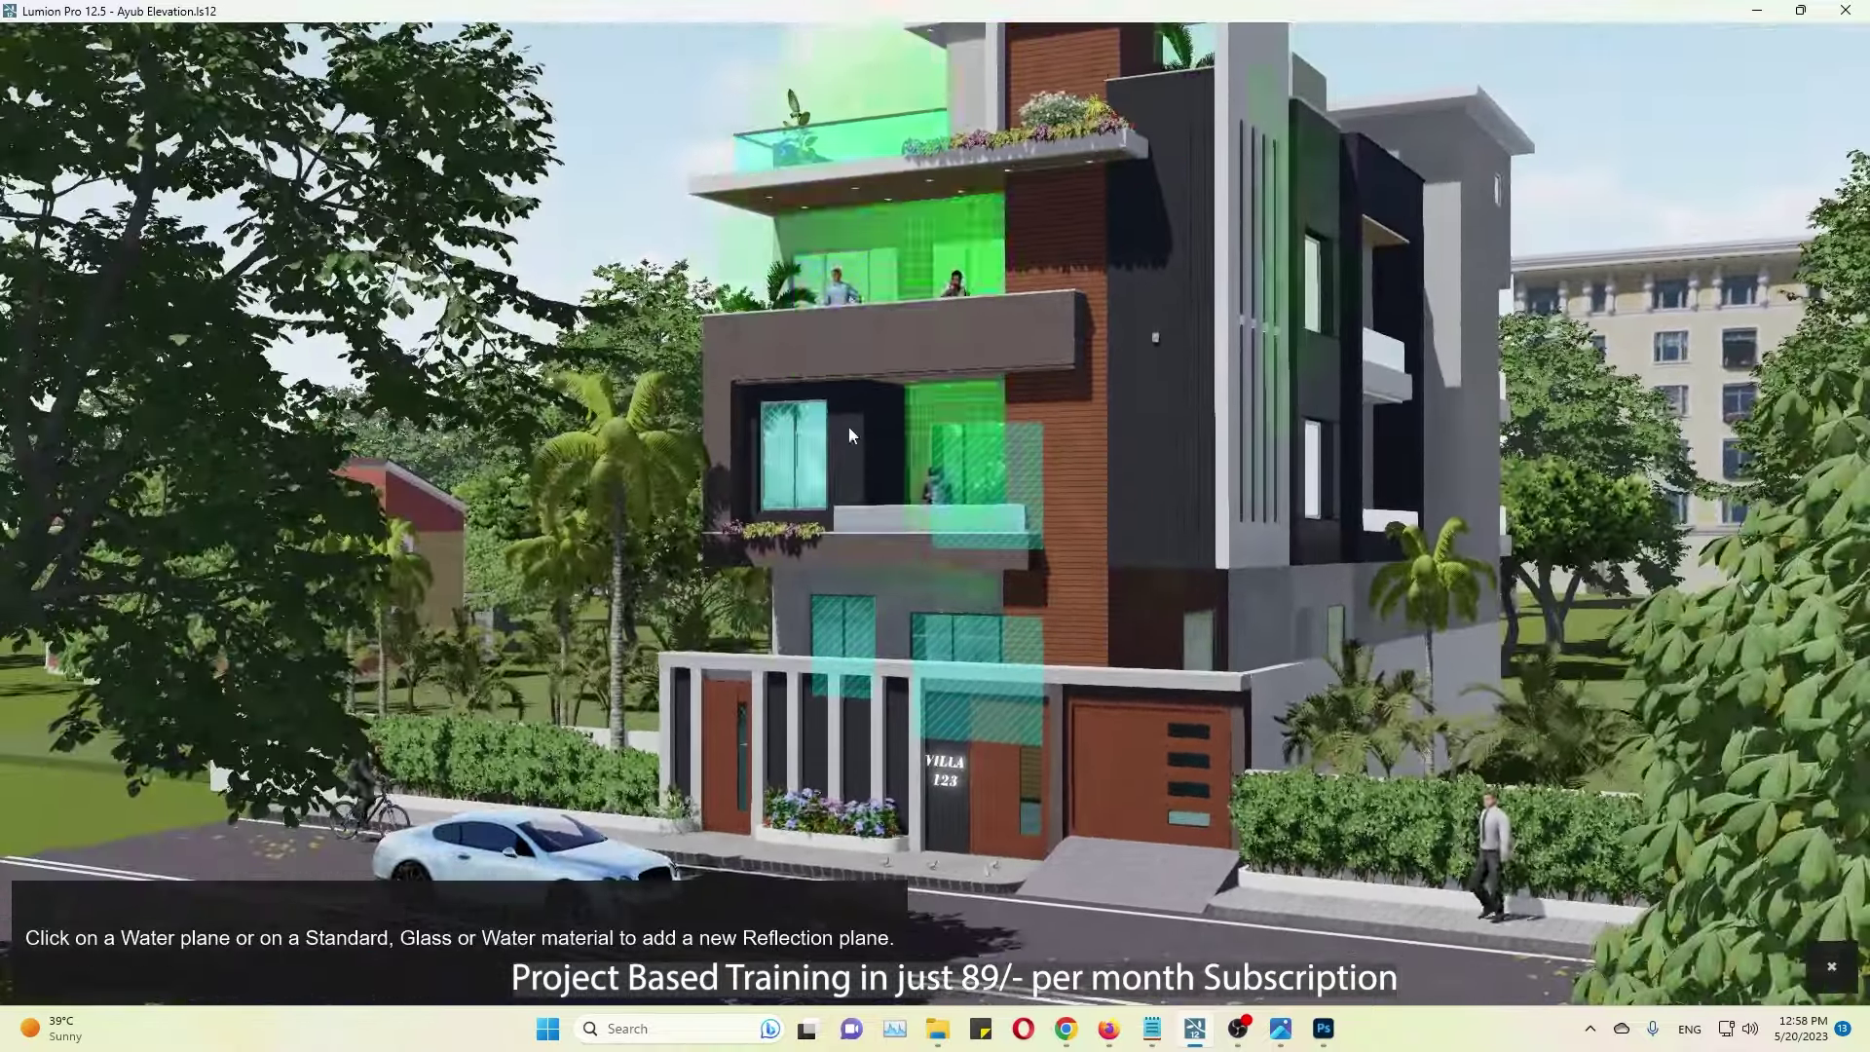
{"action": "left_click", "coordinate": [849, 426]}
{"action": "left_click", "coordinate": [570, 930]}
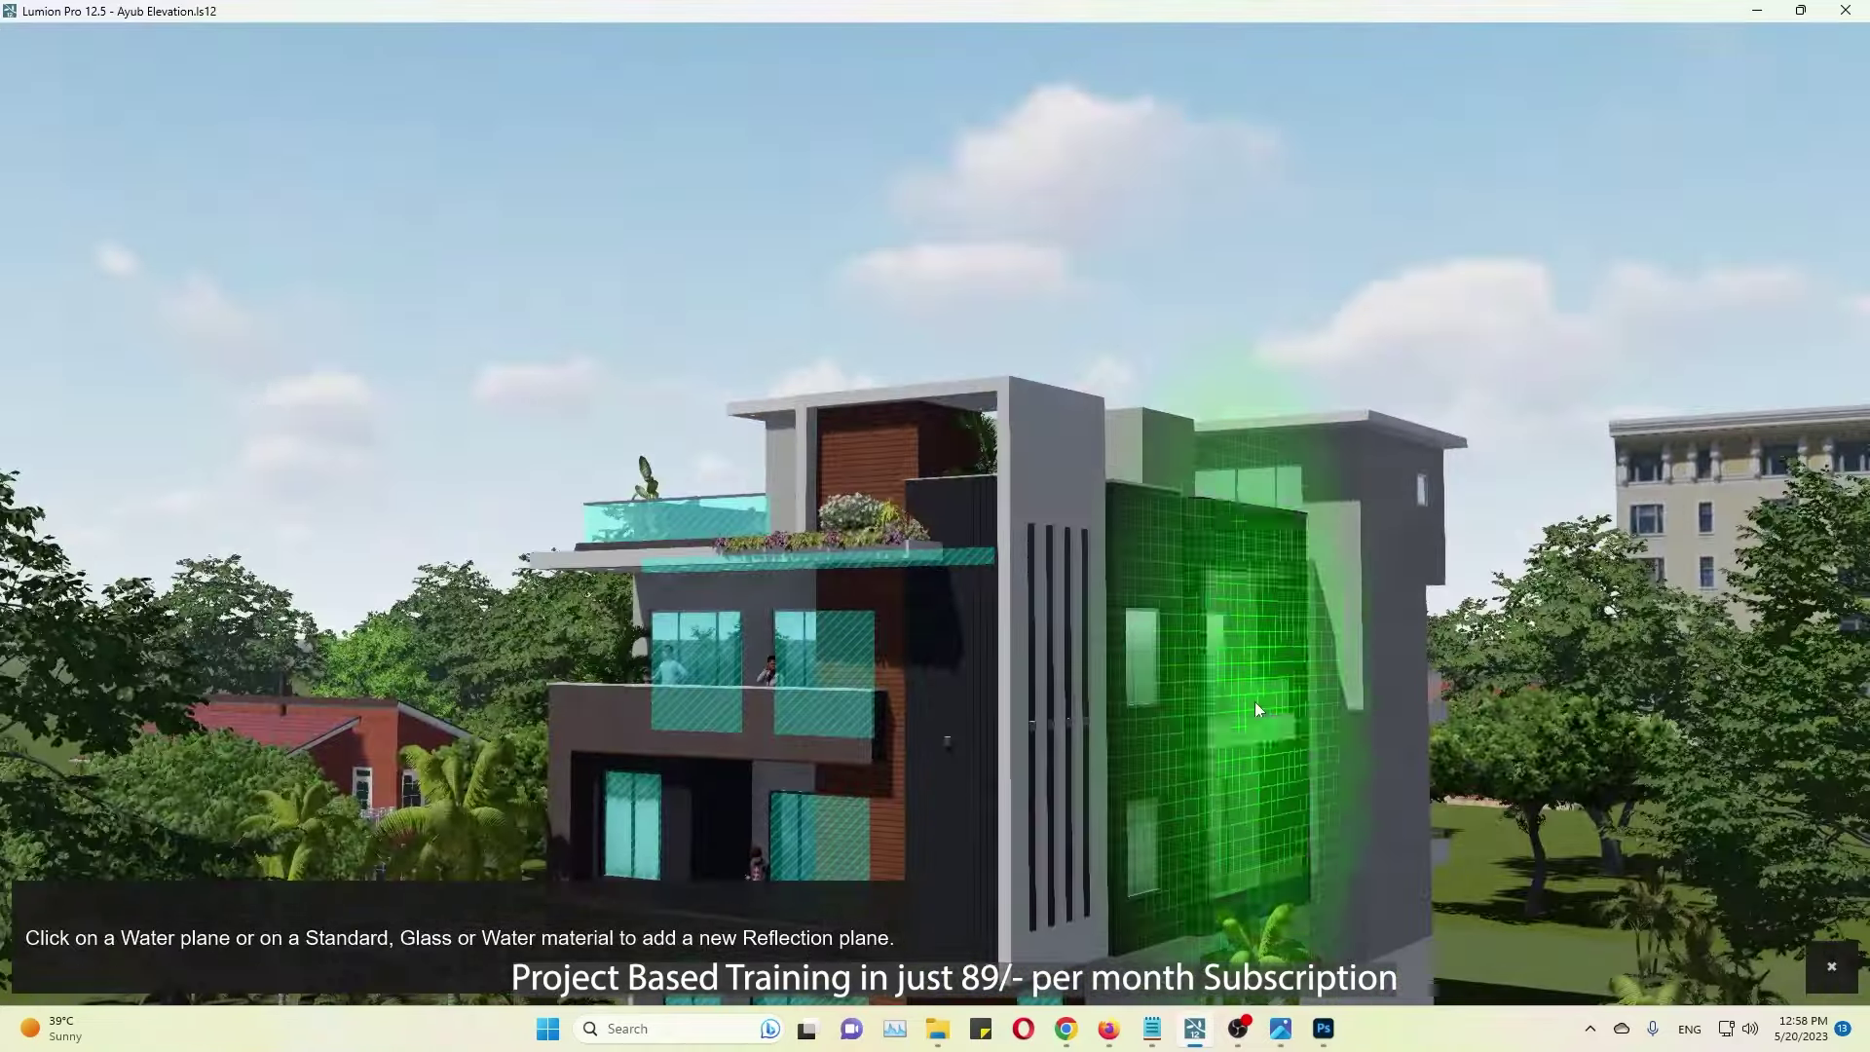
Step: Add reflection planes on the remaining facade glass, the door glass and the road, reaching 10 planes
{"action": "left_click", "coordinate": [1254, 701]}
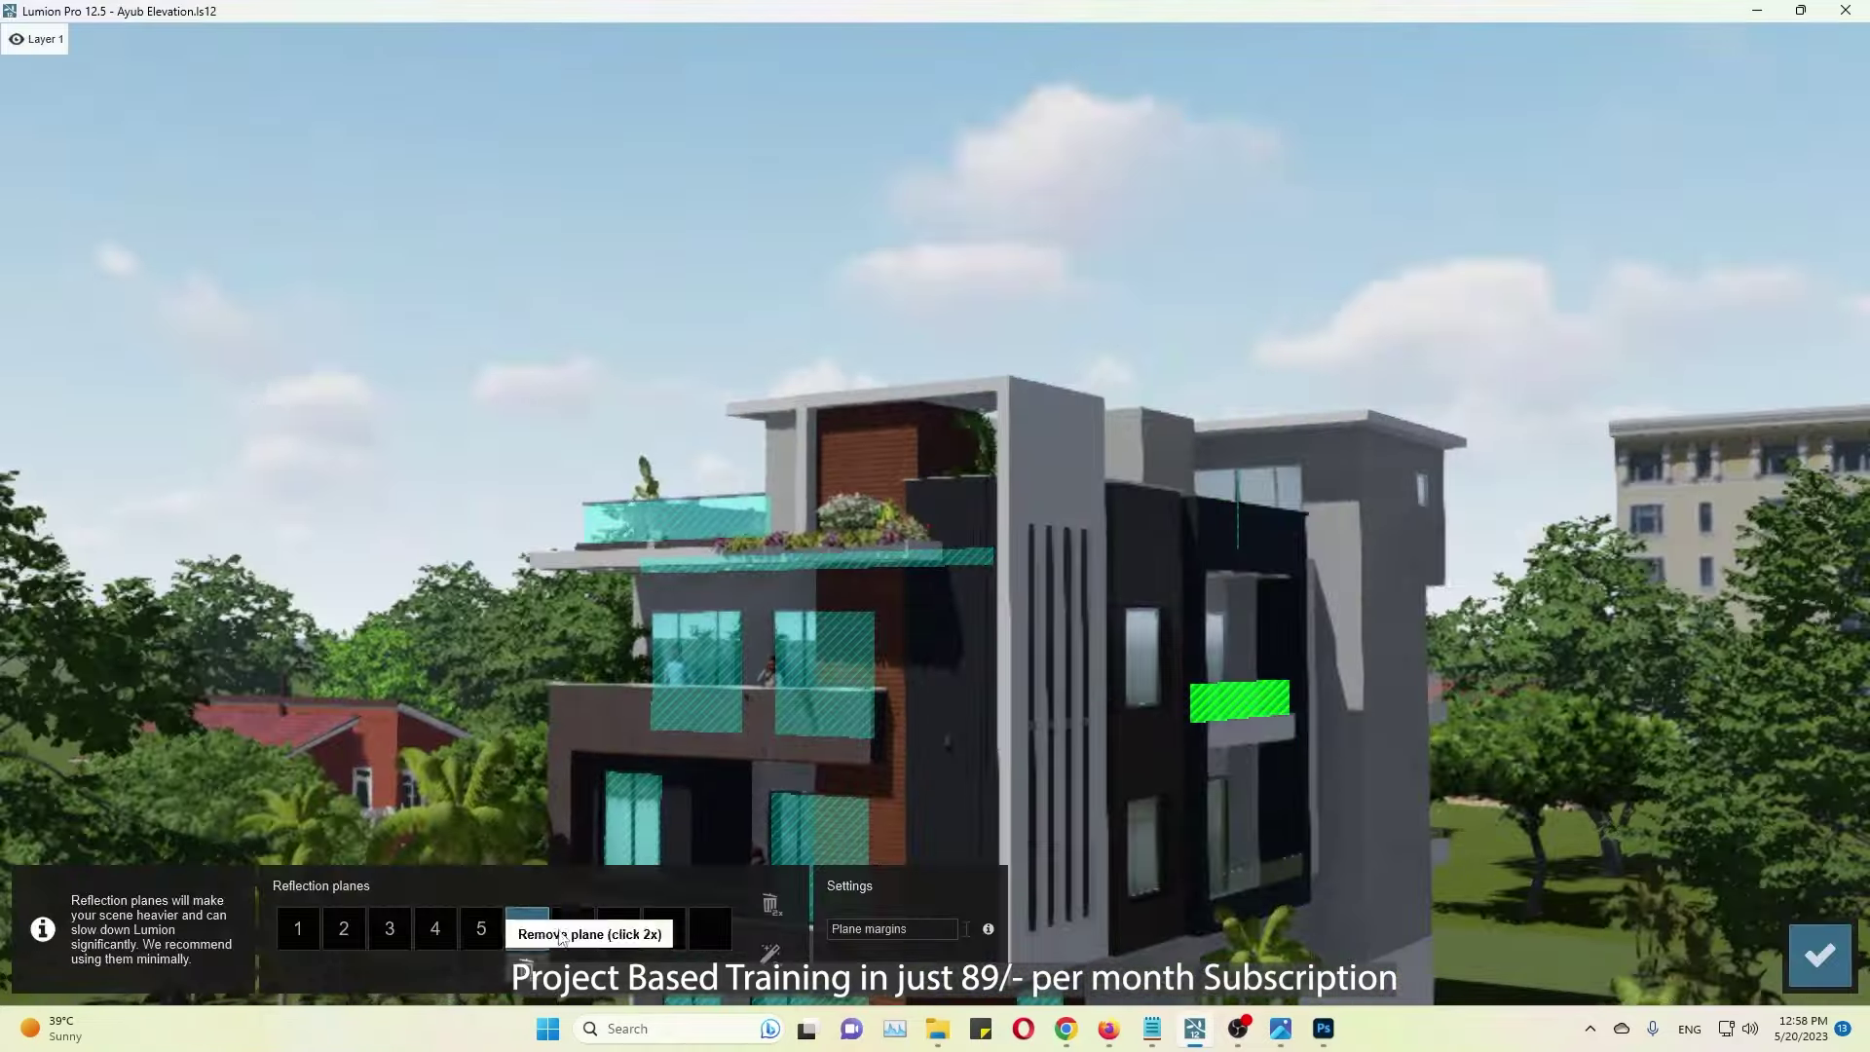
{"action": "left_click", "coordinate": [618, 928]}
{"action": "left_click", "coordinate": [1141, 647]}
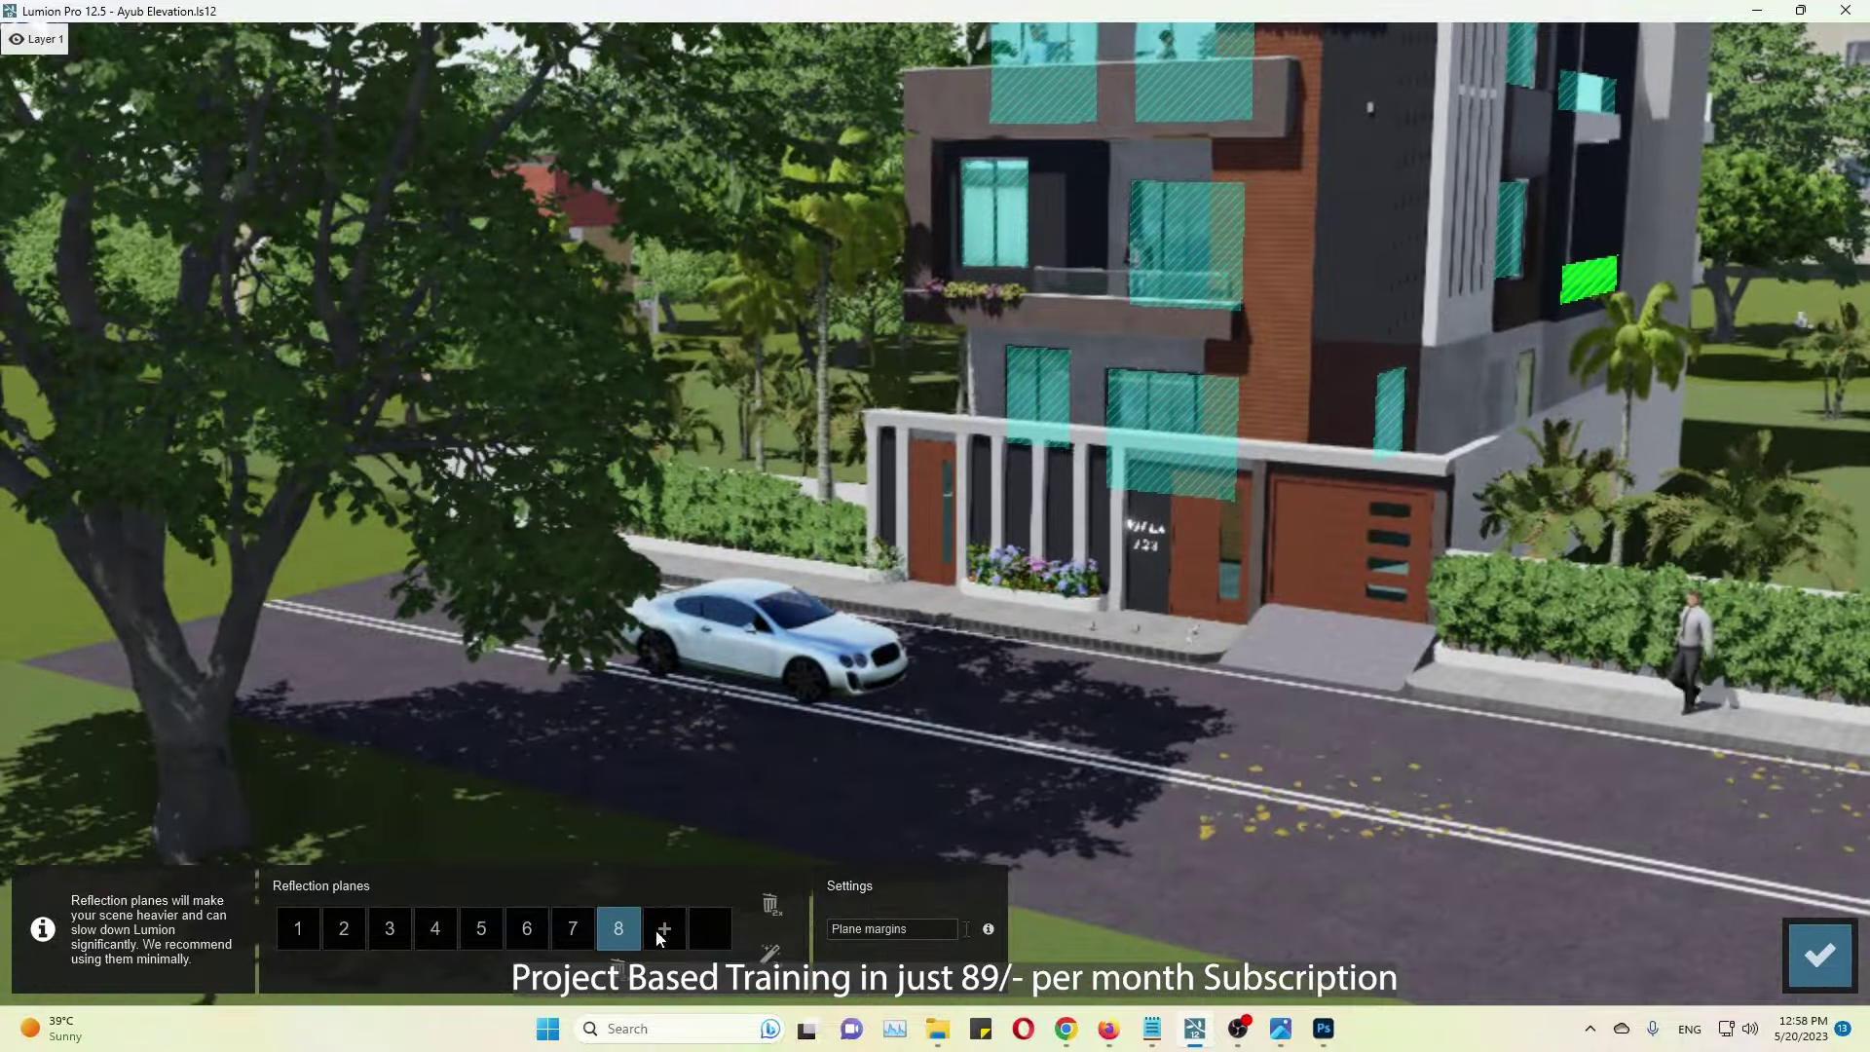
{"action": "left_click", "coordinate": [664, 928]}
{"action": "left_click", "coordinate": [1229, 553]}
{"action": "left_click", "coordinate": [709, 932]}
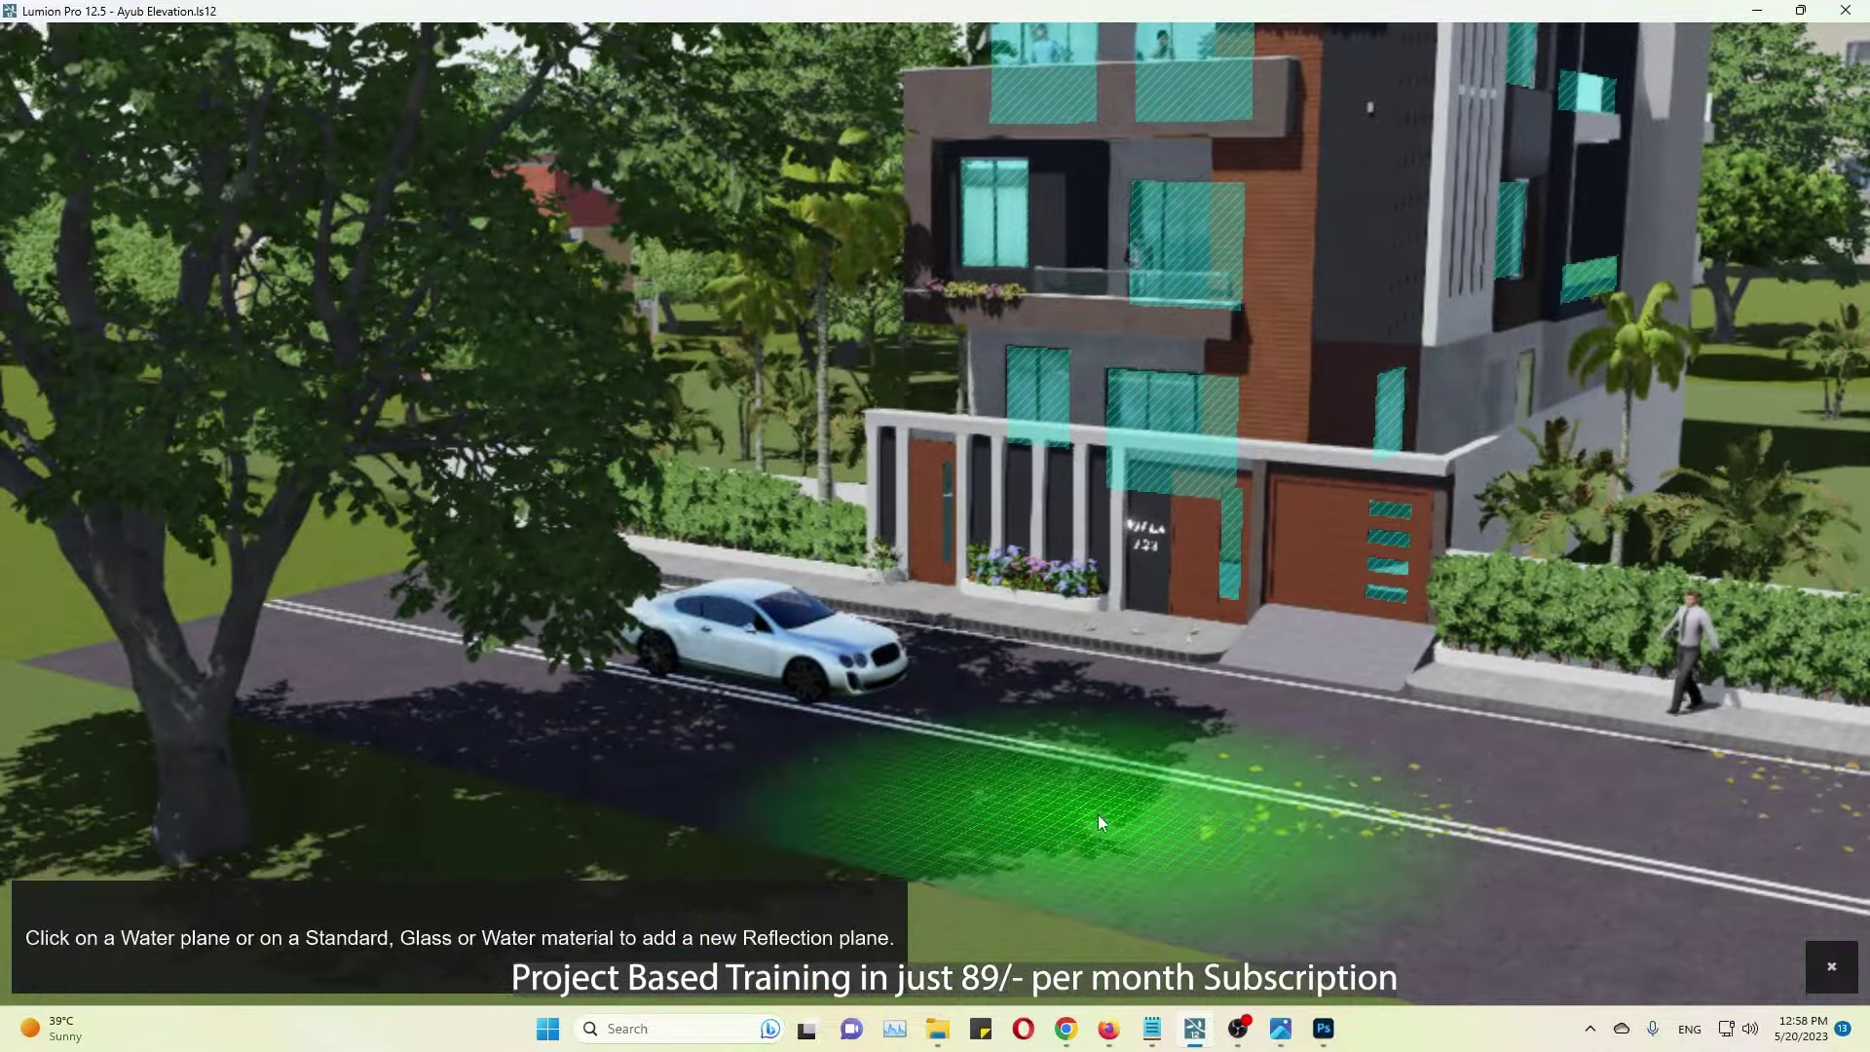
{"action": "left_click", "coordinate": [1096, 815]}
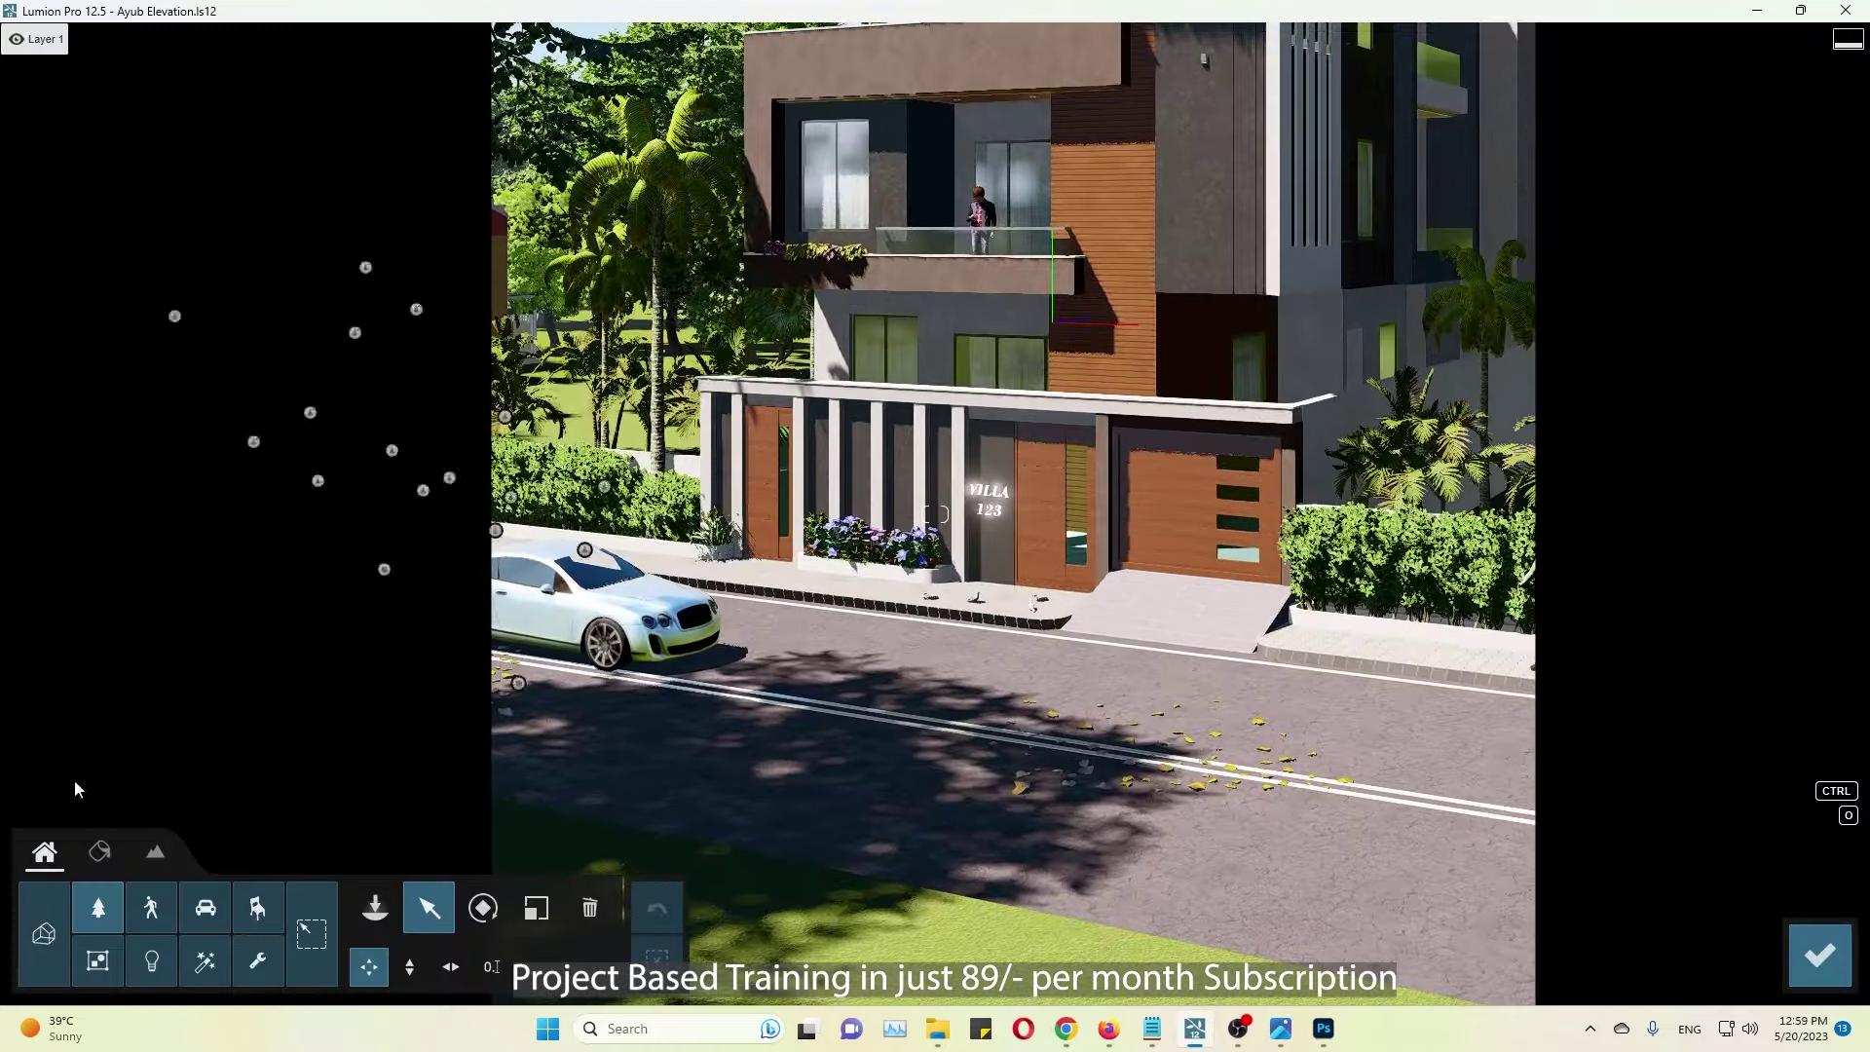
Step: Apply a beige Outdoor stone material to the driveway ramp
{"action": "left_click", "coordinate": [99, 851]}
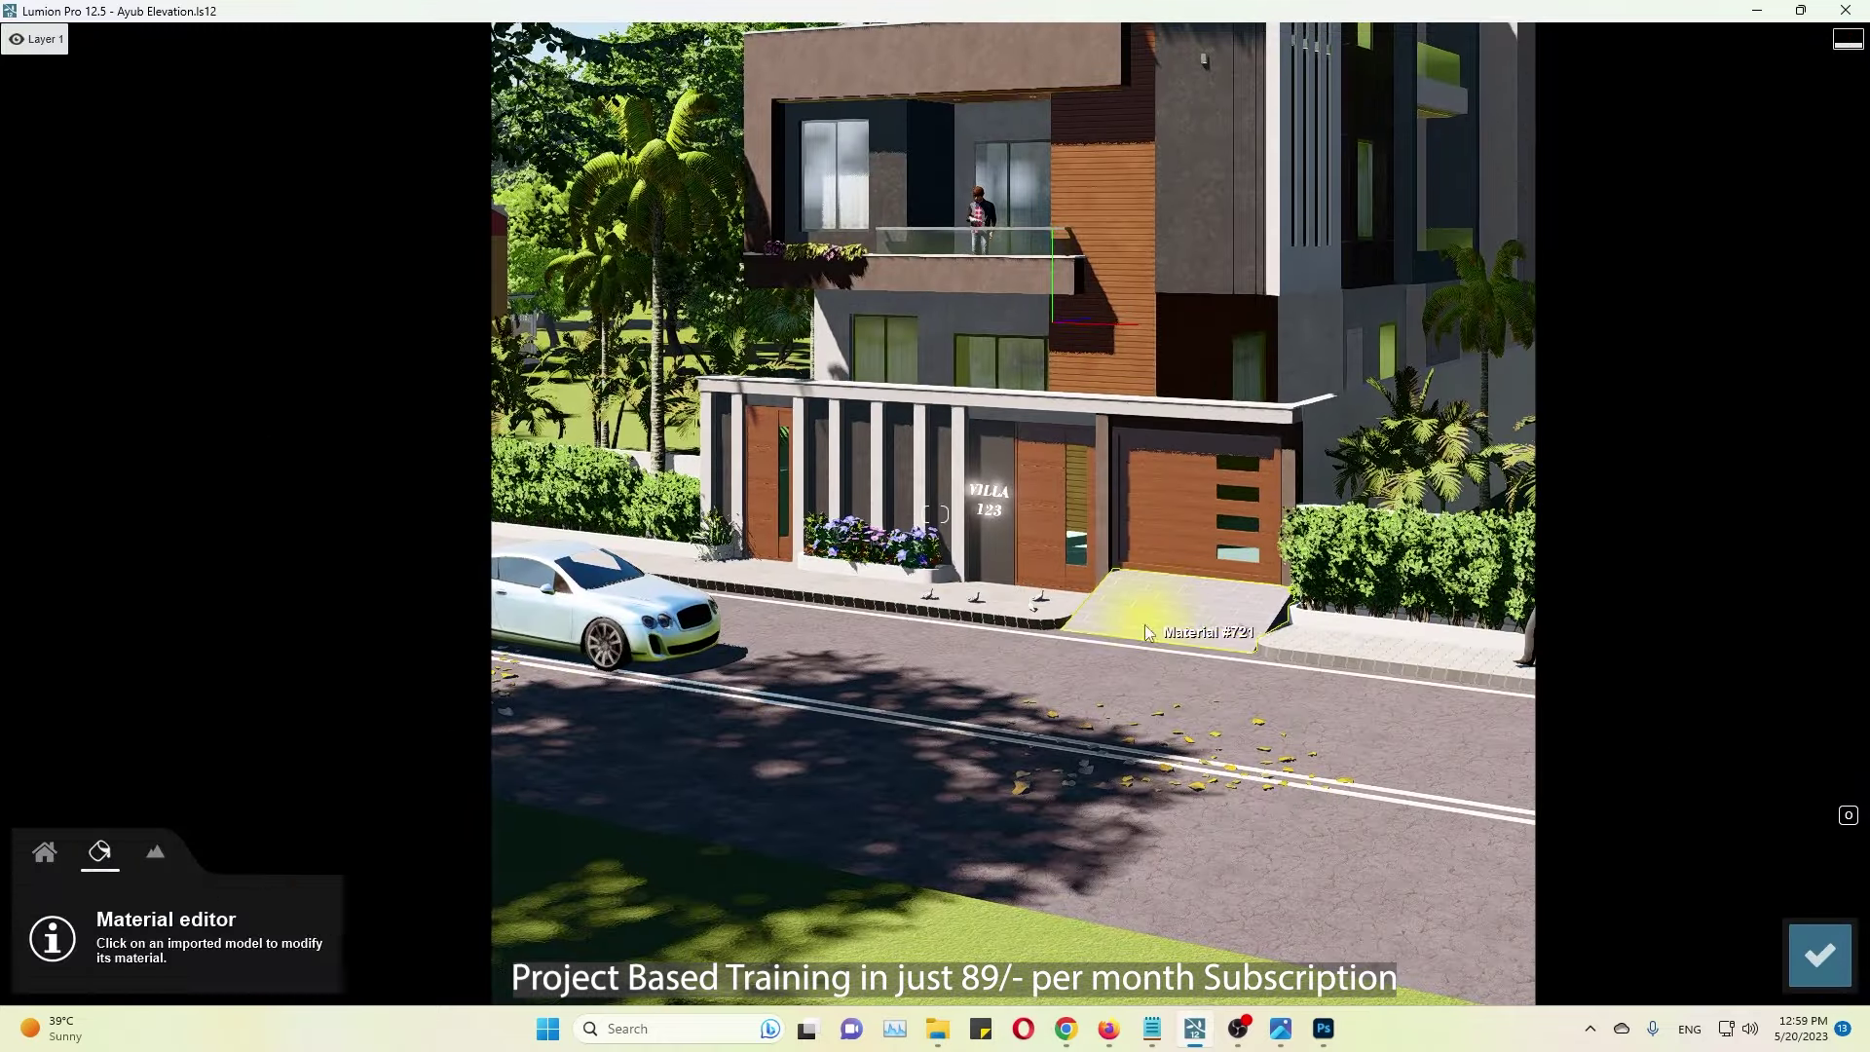
{"action": "left_click", "coordinate": [47, 119]}
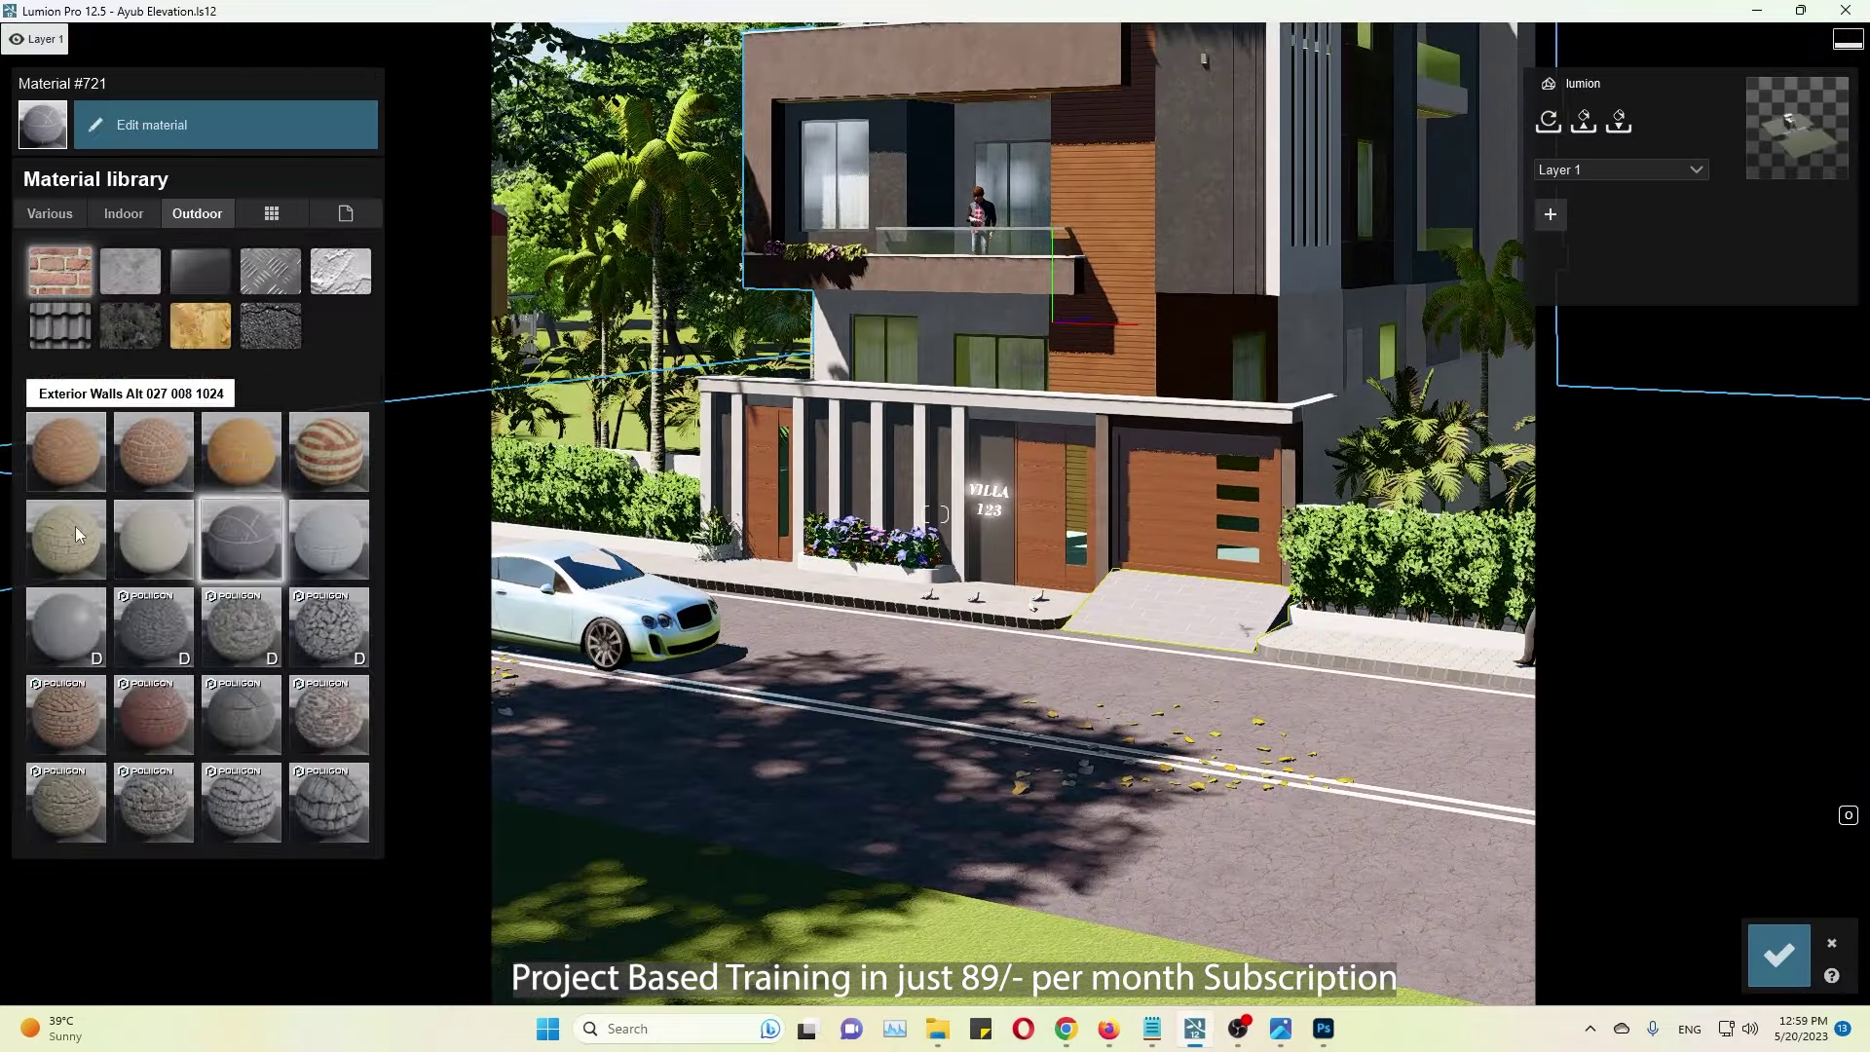
{"action": "left_click", "coordinate": [76, 394]}
{"action": "left_click", "coordinate": [63, 395]}
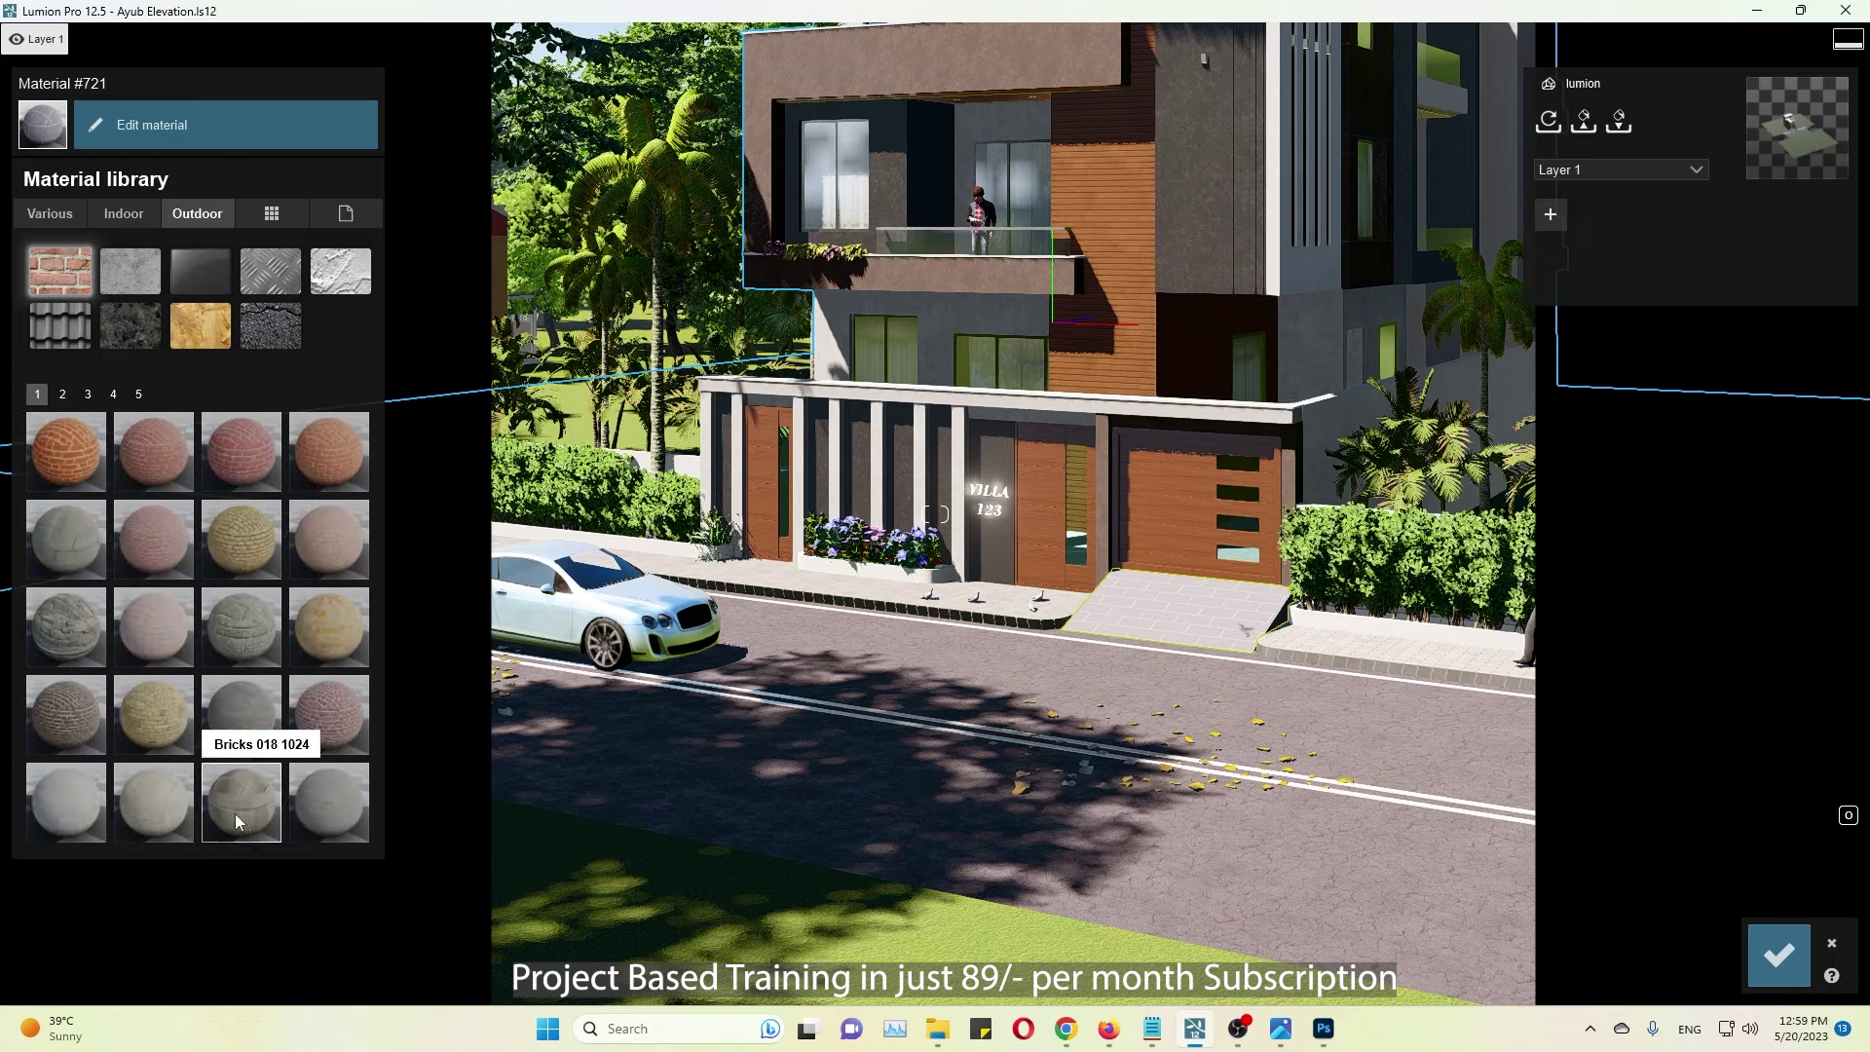
{"action": "left_click", "coordinate": [236, 815]}
Step: Tint the ramp's stone brown with Colorization RAL 8024 and confirm the material edits
{"action": "left_click", "coordinate": [272, 172]}
{"action": "left_click", "coordinate": [360, 308]}
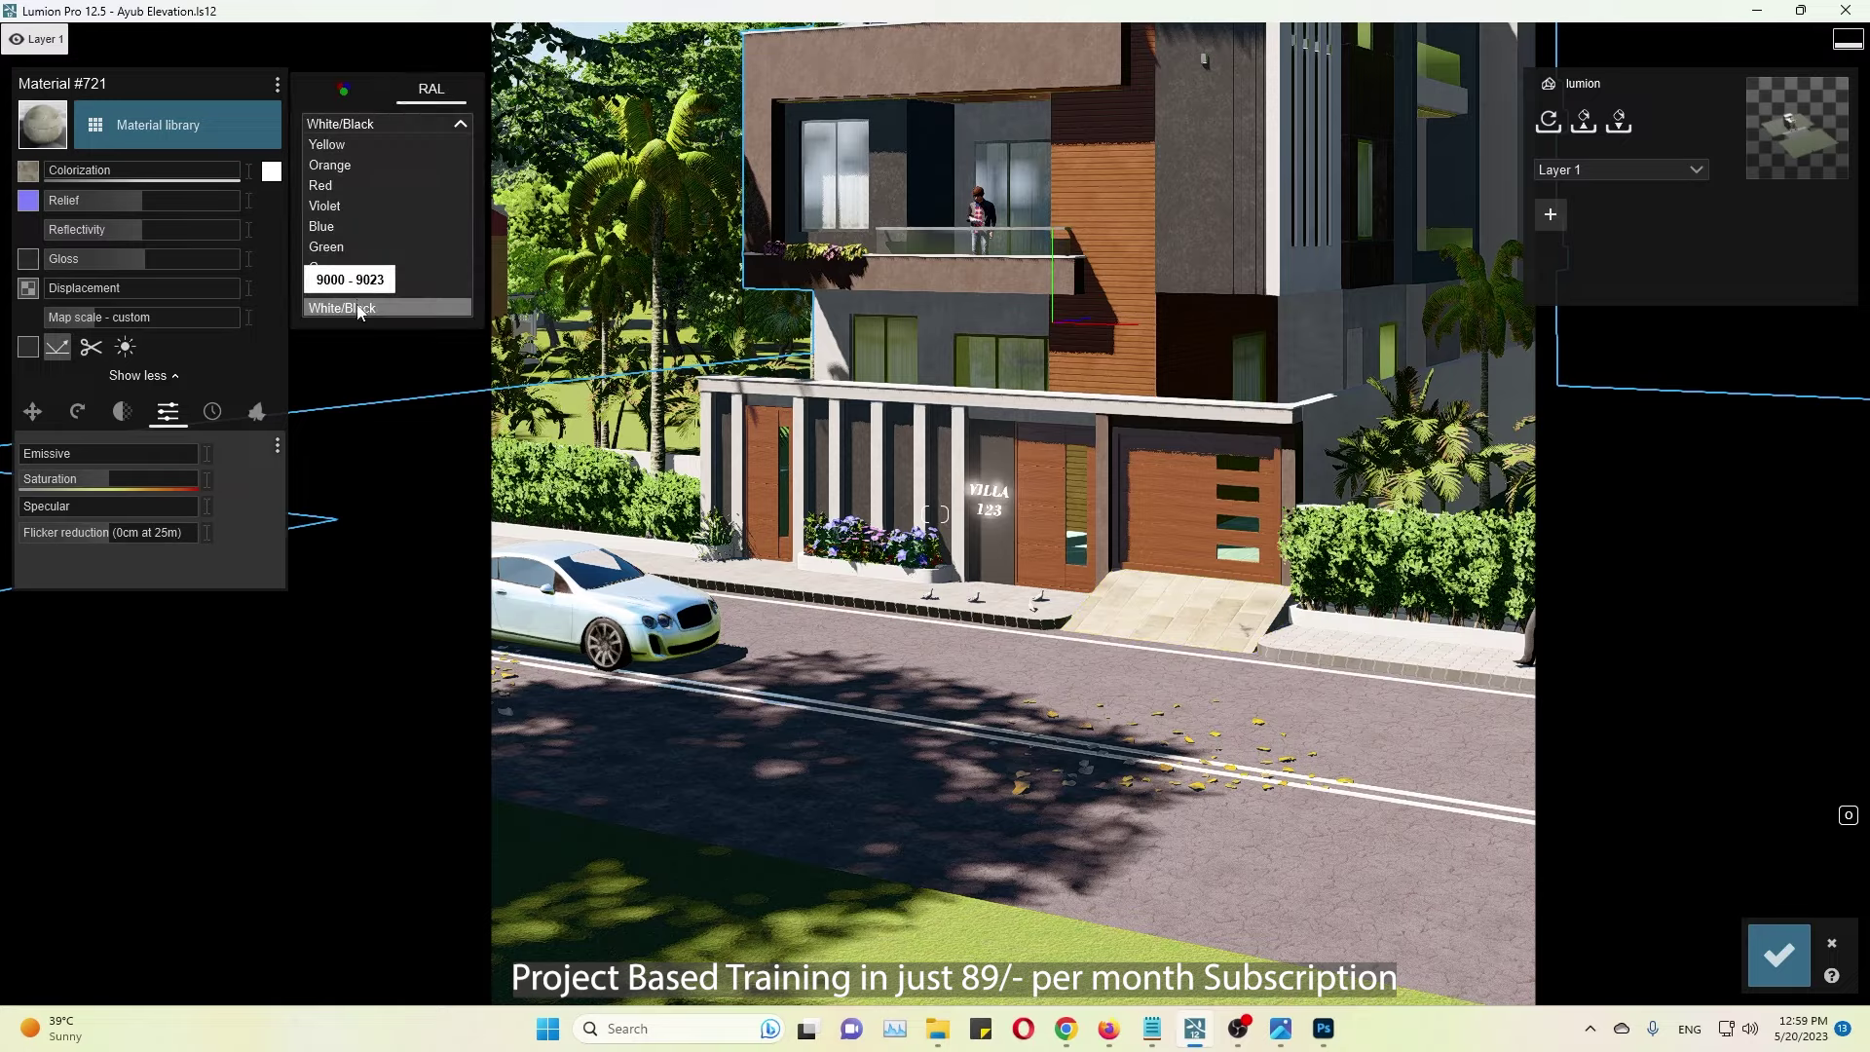
{"action": "left_click", "coordinate": [388, 150]}
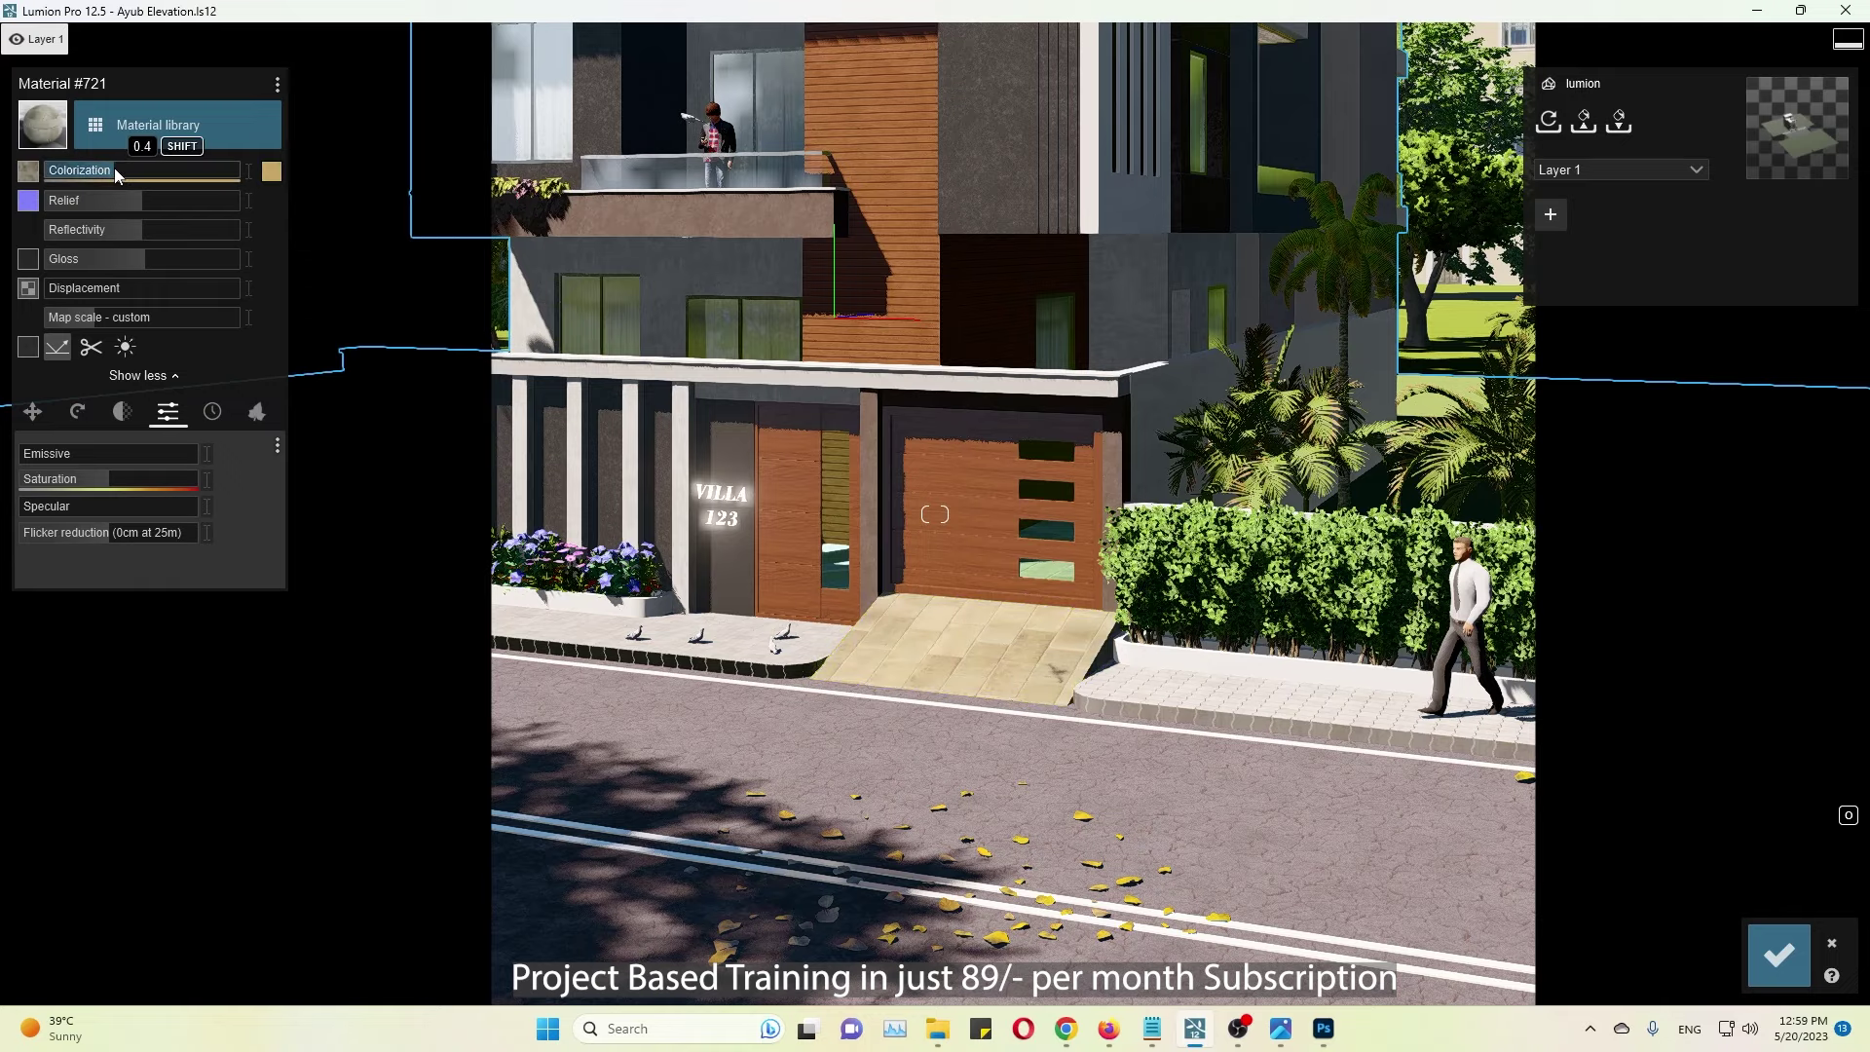
{"action": "mouse_move", "coordinate": [143, 171]}
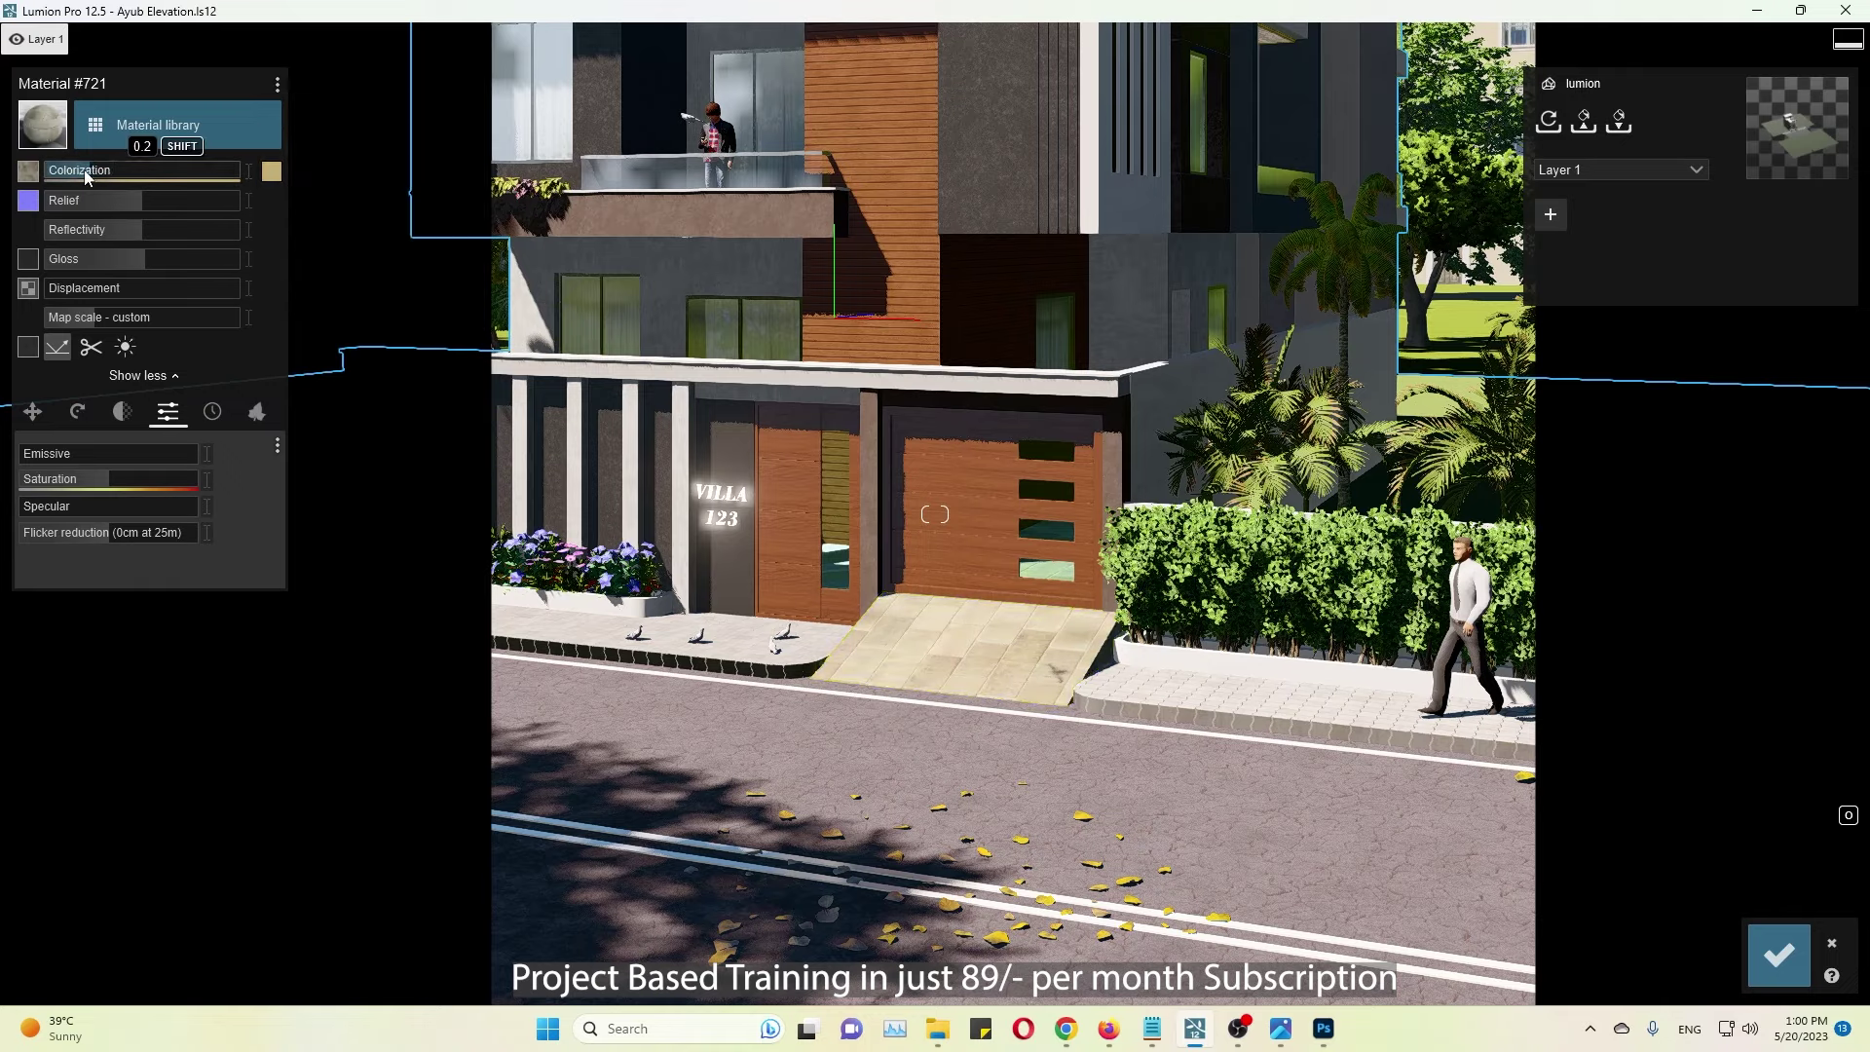
{"action": "left_click", "coordinate": [274, 172]}
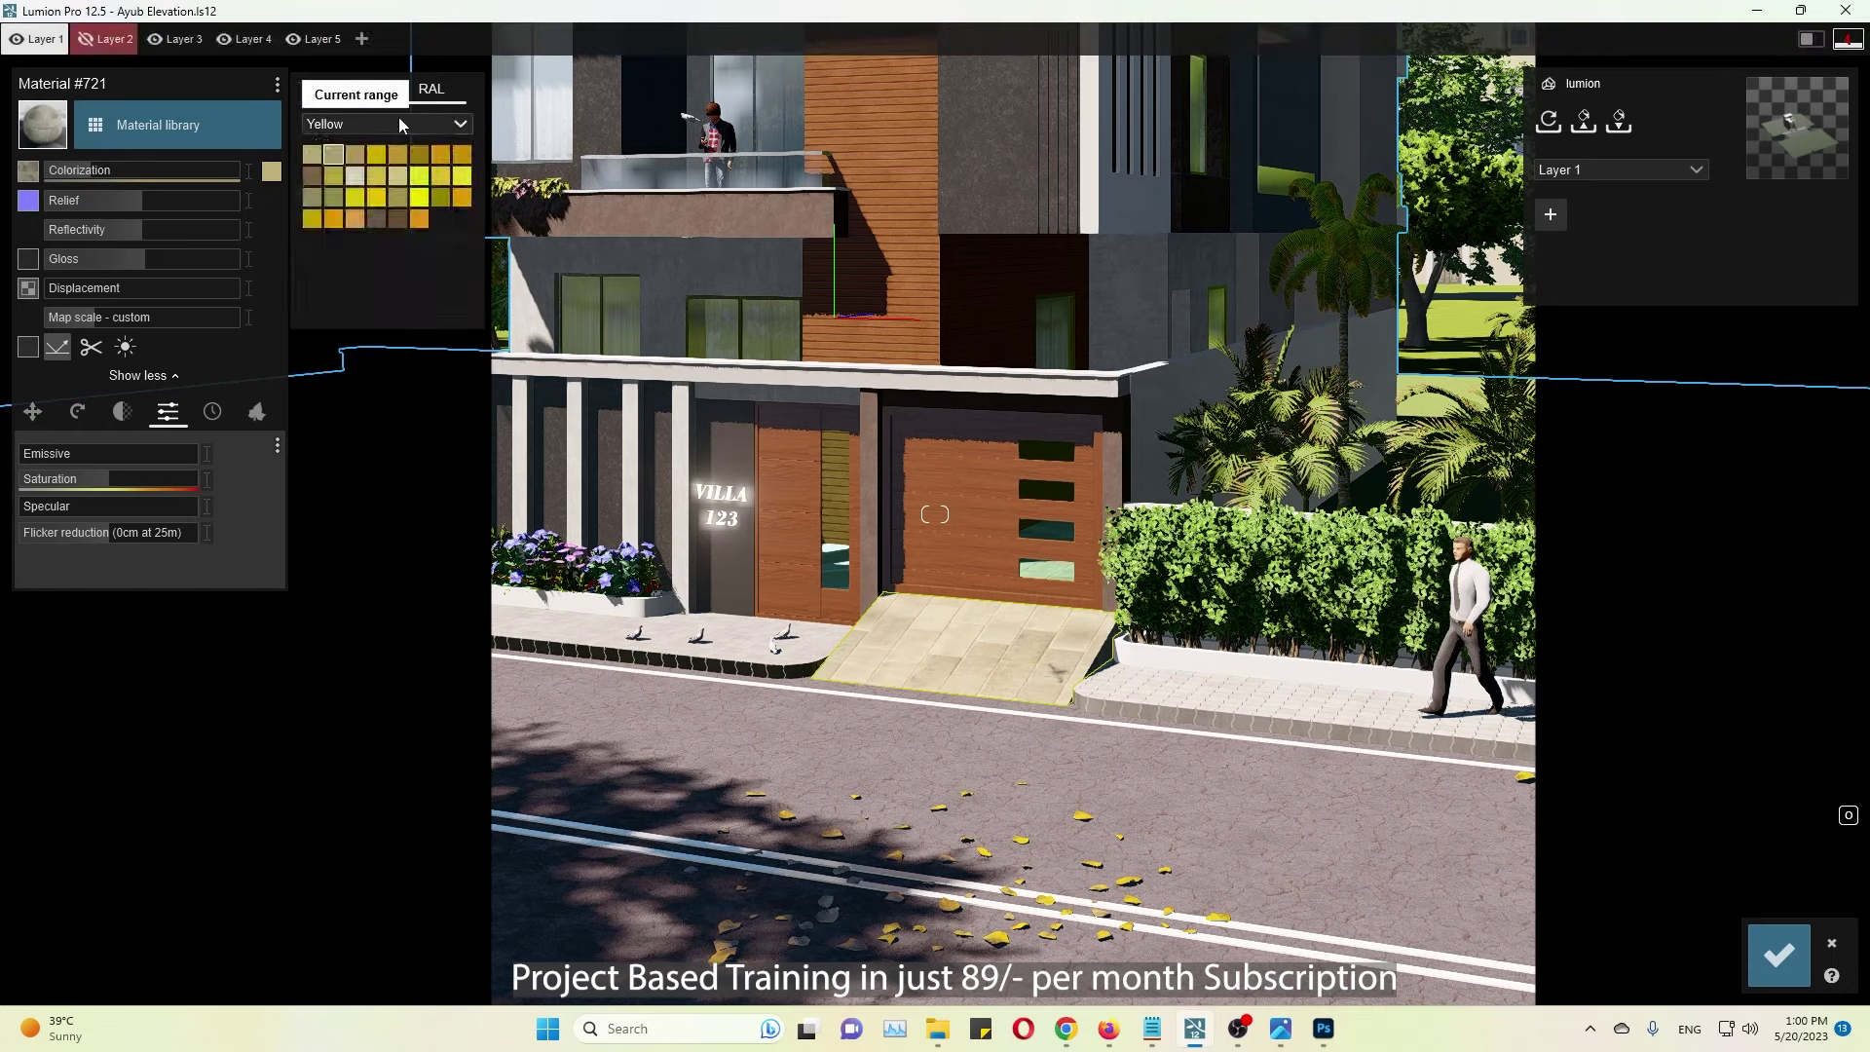
{"action": "left_click", "coordinate": [399, 122]}
{"action": "left_click", "coordinate": [384, 285]}
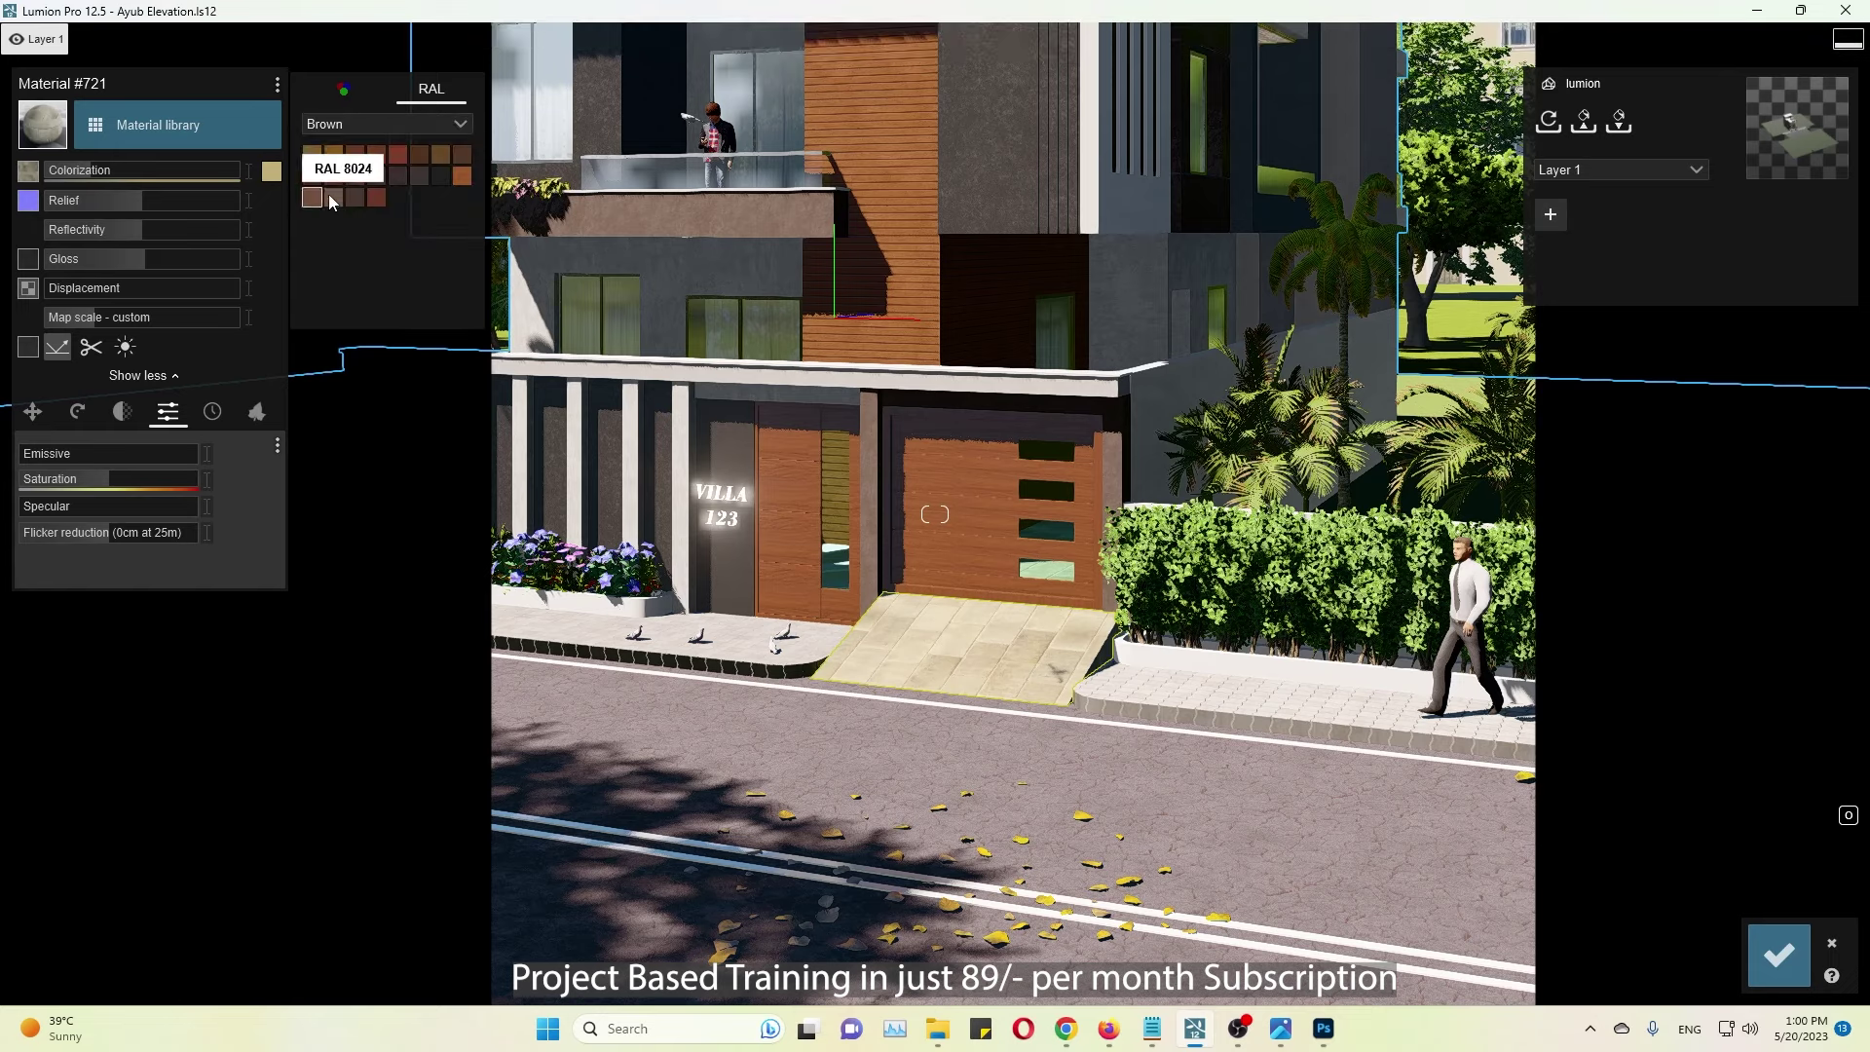
{"action": "left_click", "coordinate": [329, 195]}
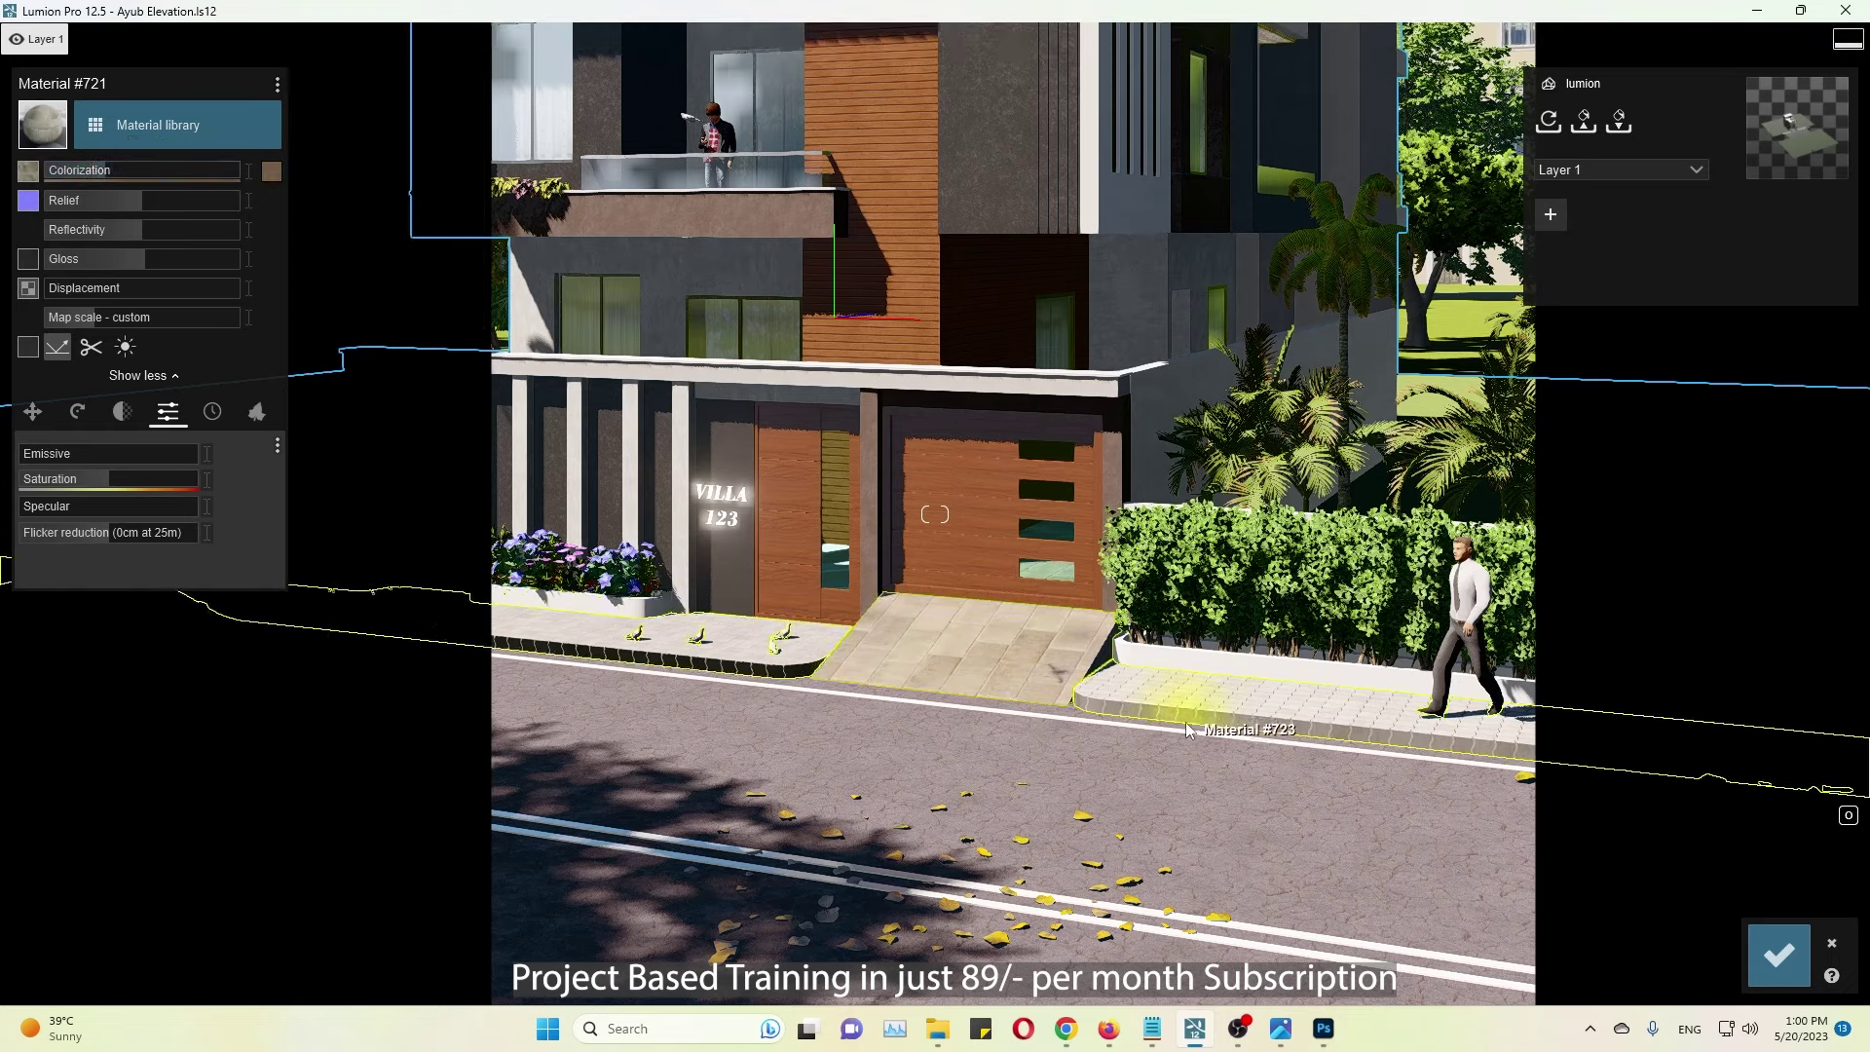
{"action": "left_click", "coordinate": [357, 181]}
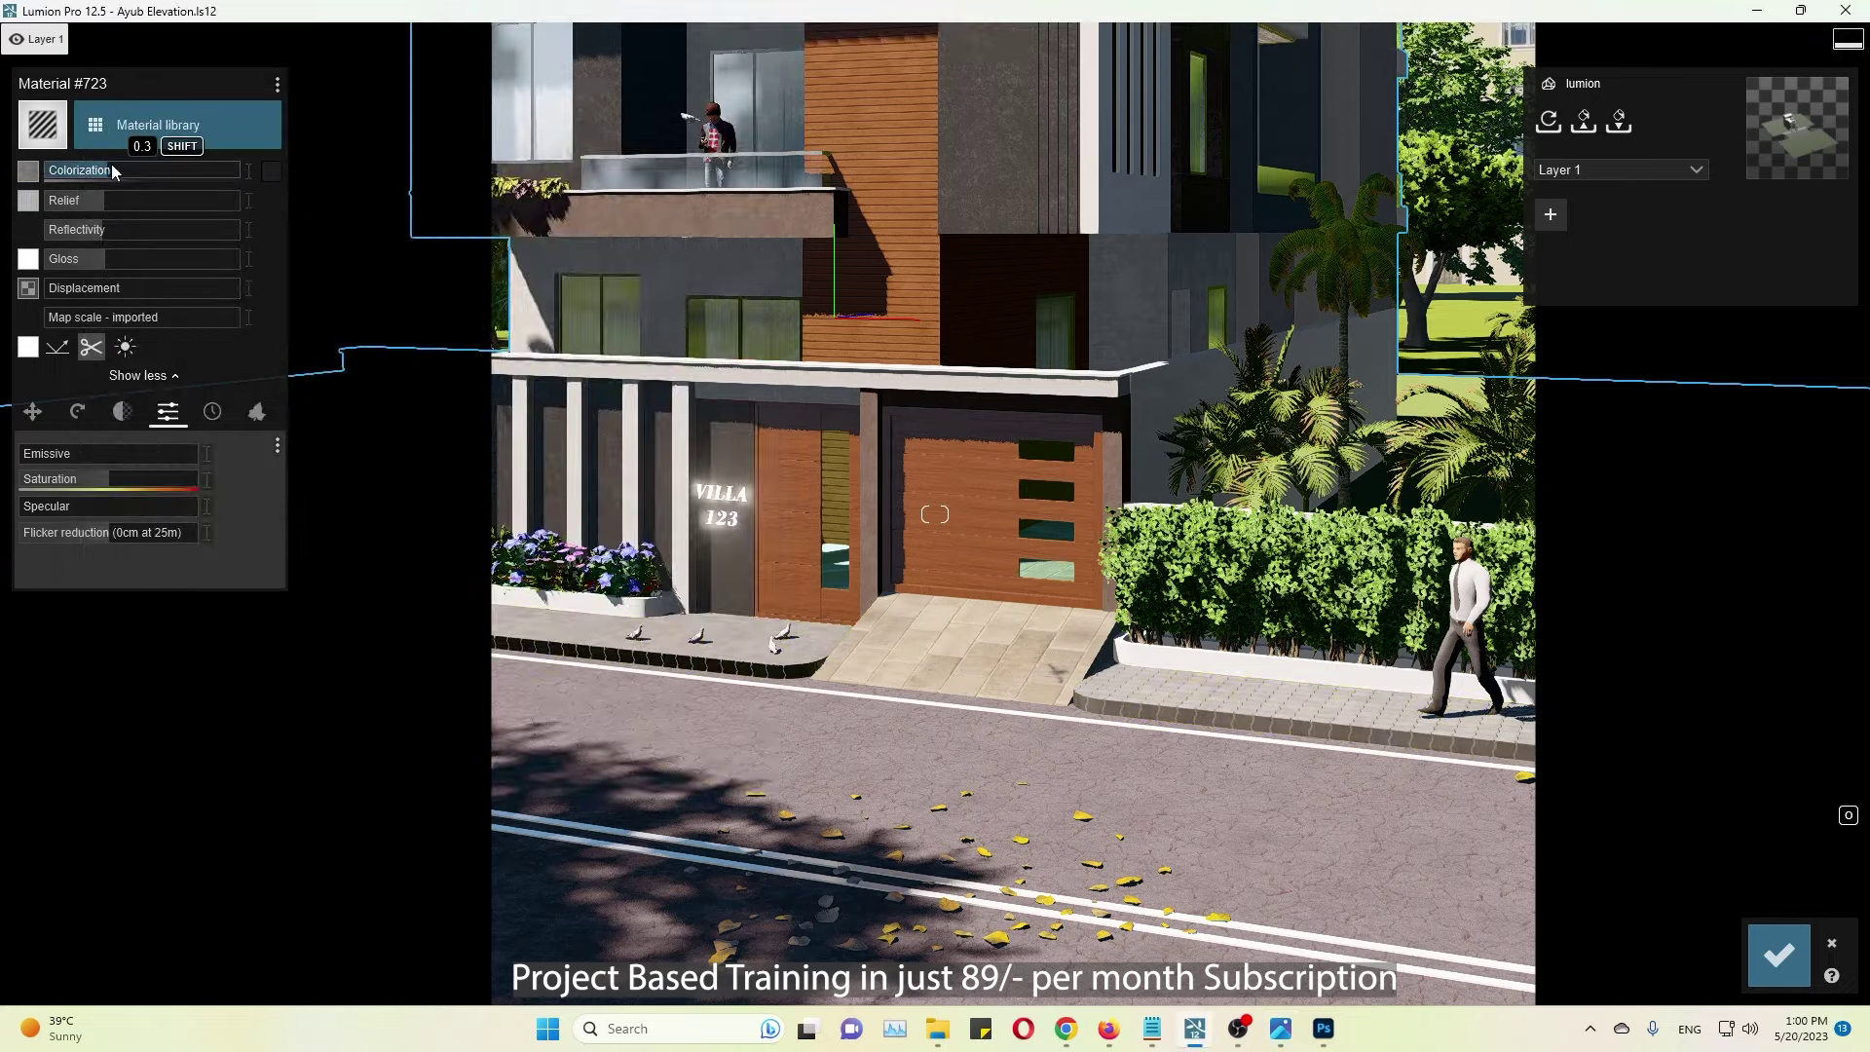
{"action": "left_click", "coordinate": [1793, 952]}
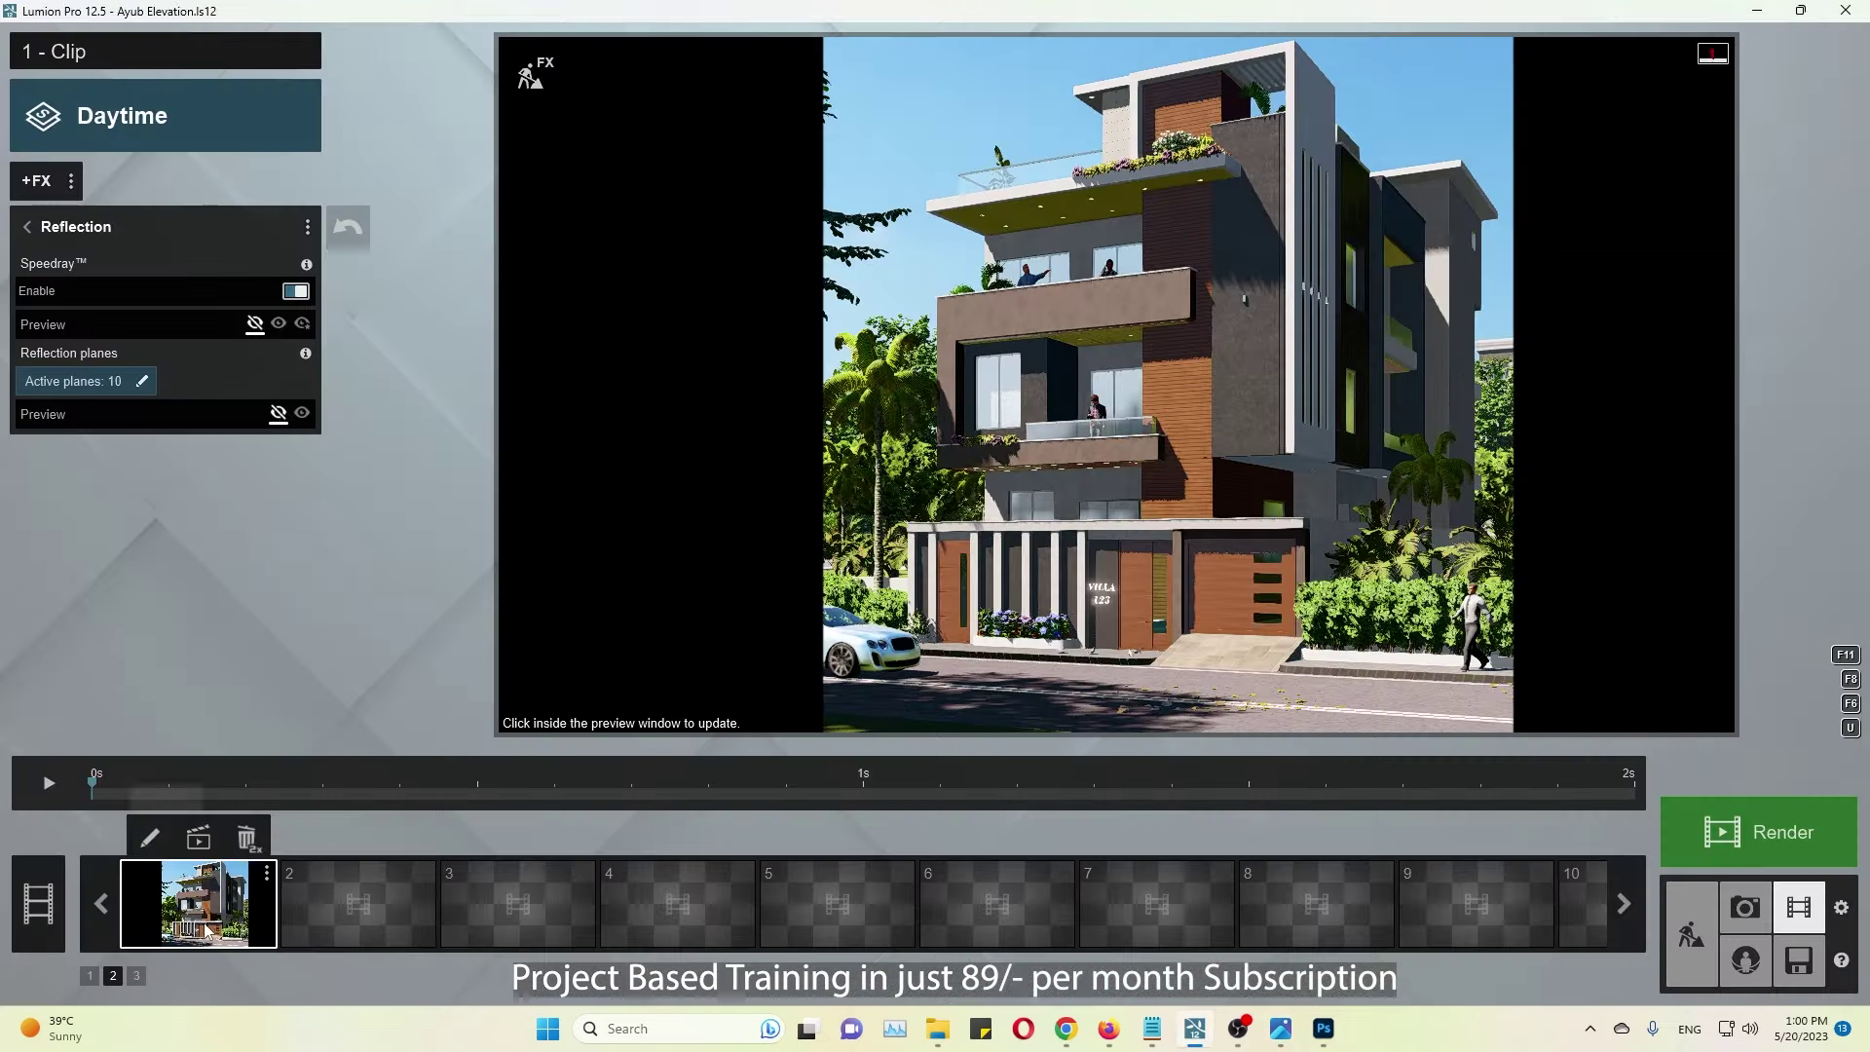
Step: Render the current frame as a 1920x1080 Desktop JPG, 3.jpg
{"action": "left_click", "coordinate": [1785, 850]}
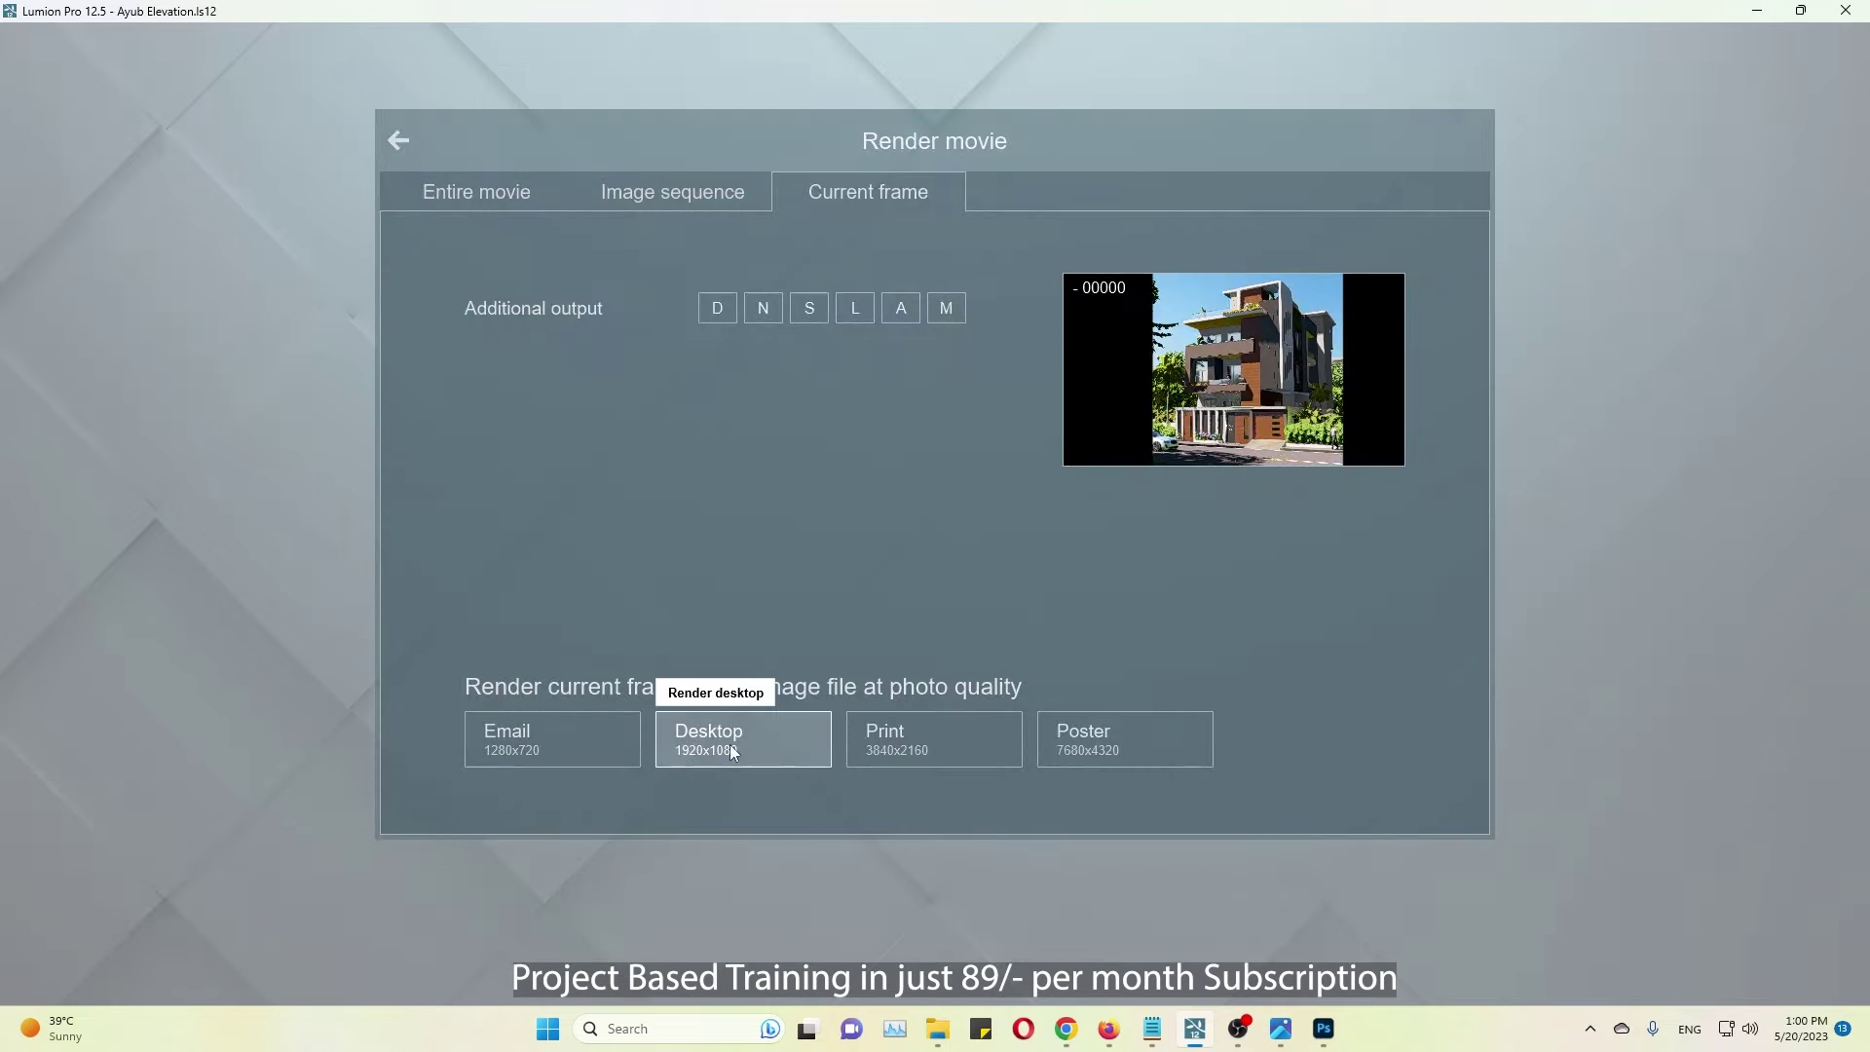
{"action": "left_click", "coordinate": [734, 750]}
{"action": "key", "text": "Return"}
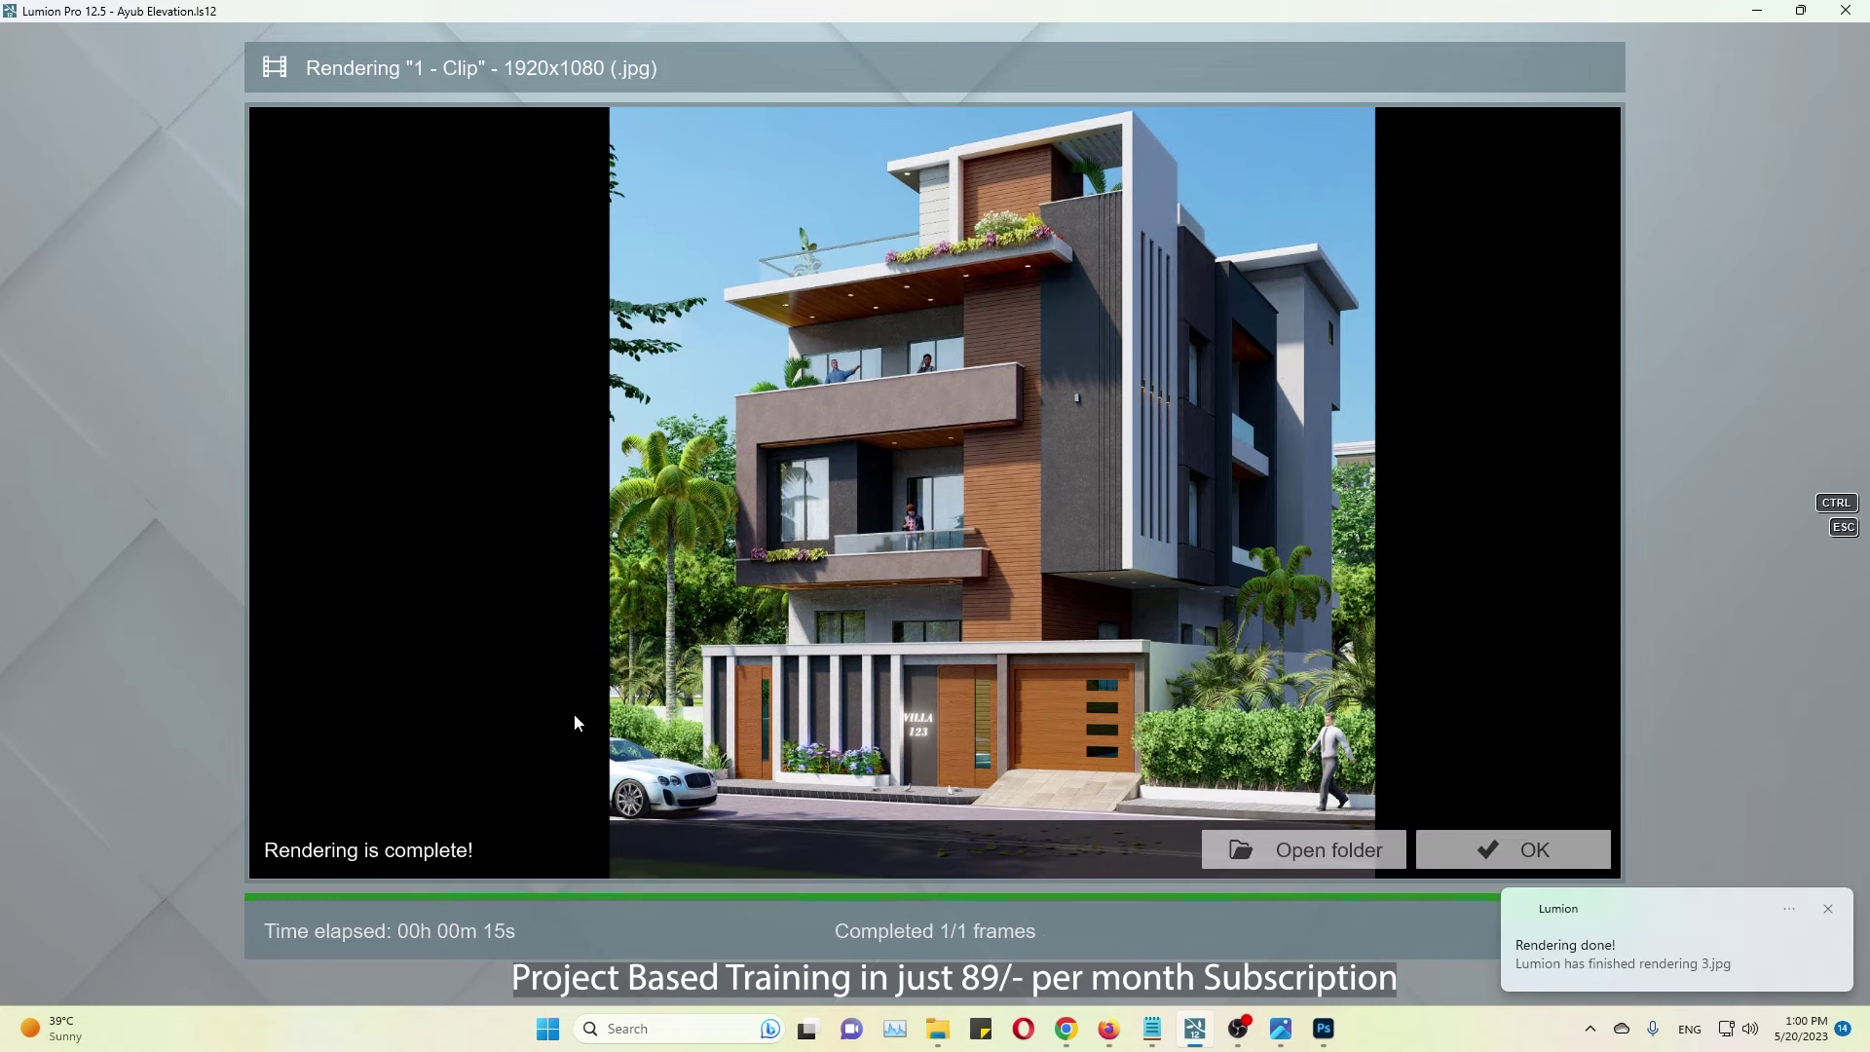
Step: Compare the render with Ref.jpg side by side, then close both and return to Build mode
{"action": "key", "text": "alt+Tab"}
{"action": "left_click_drag", "start_coordinate": [167, 168], "coordinate": [190, 217]}
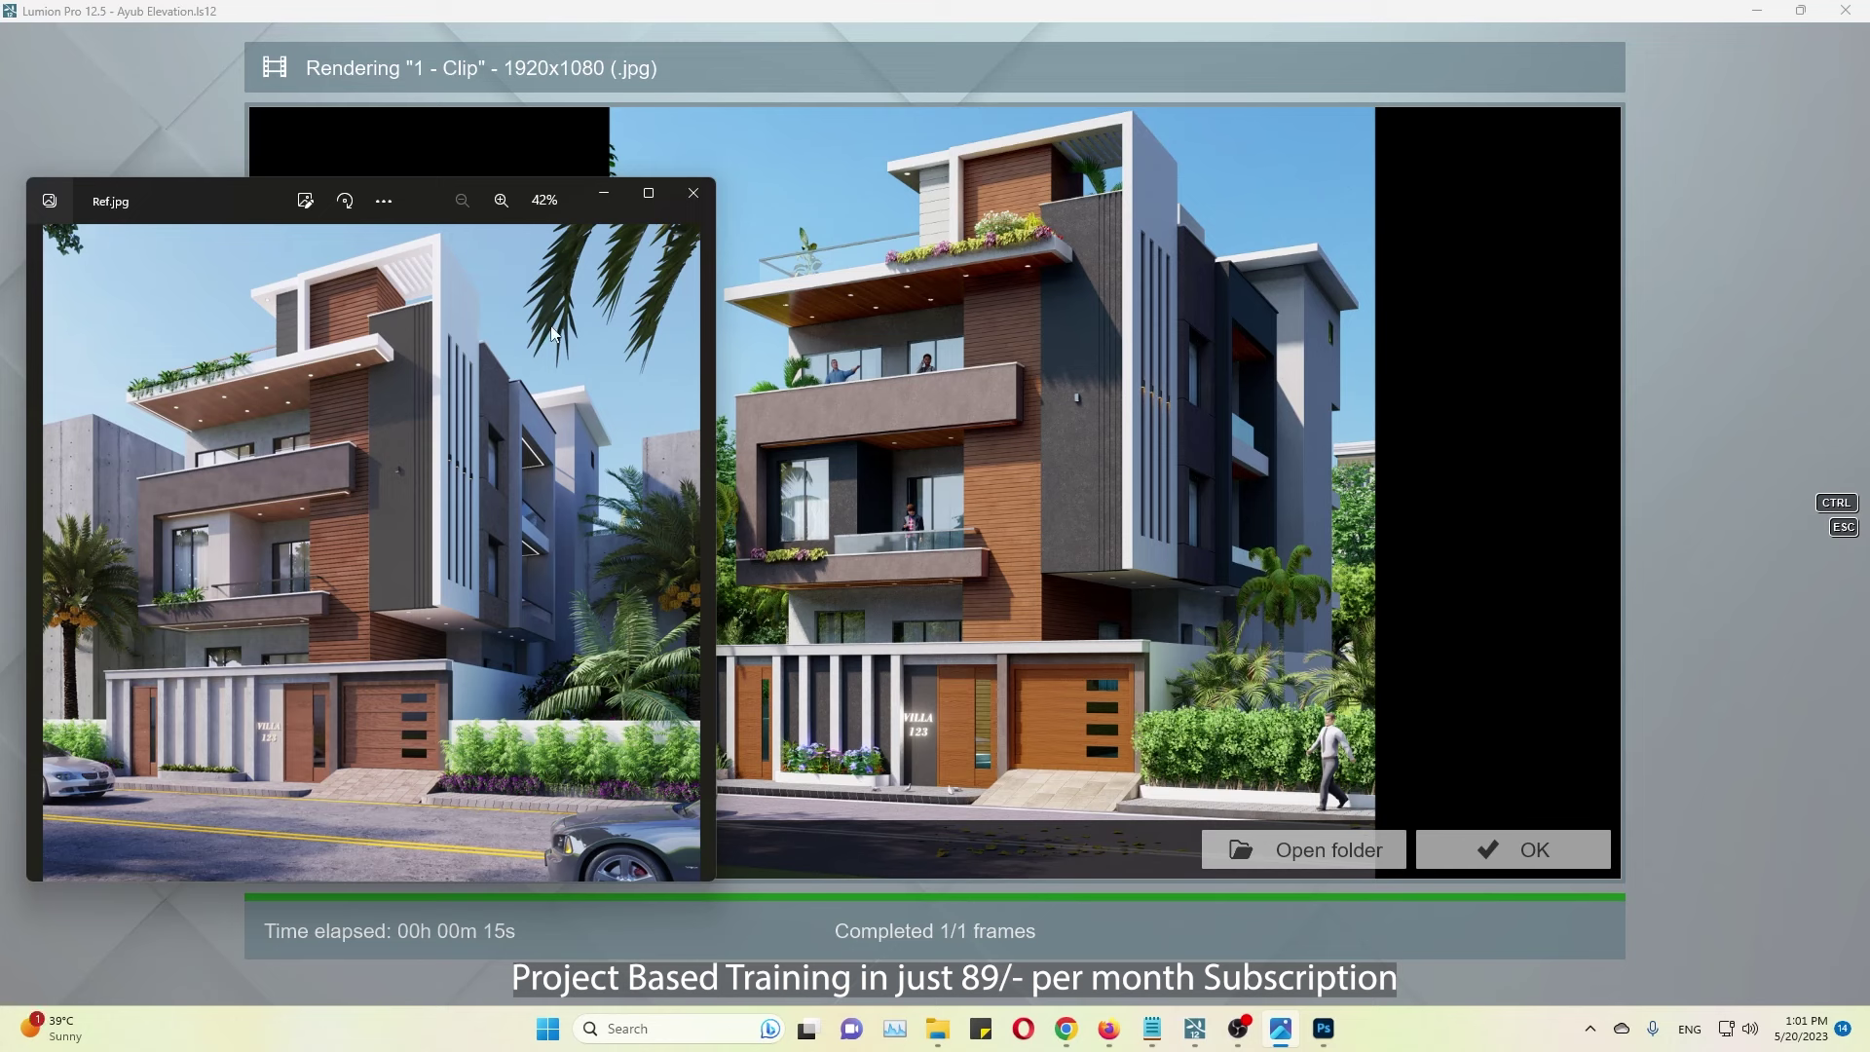
{"action": "key", "text": "Escape"}
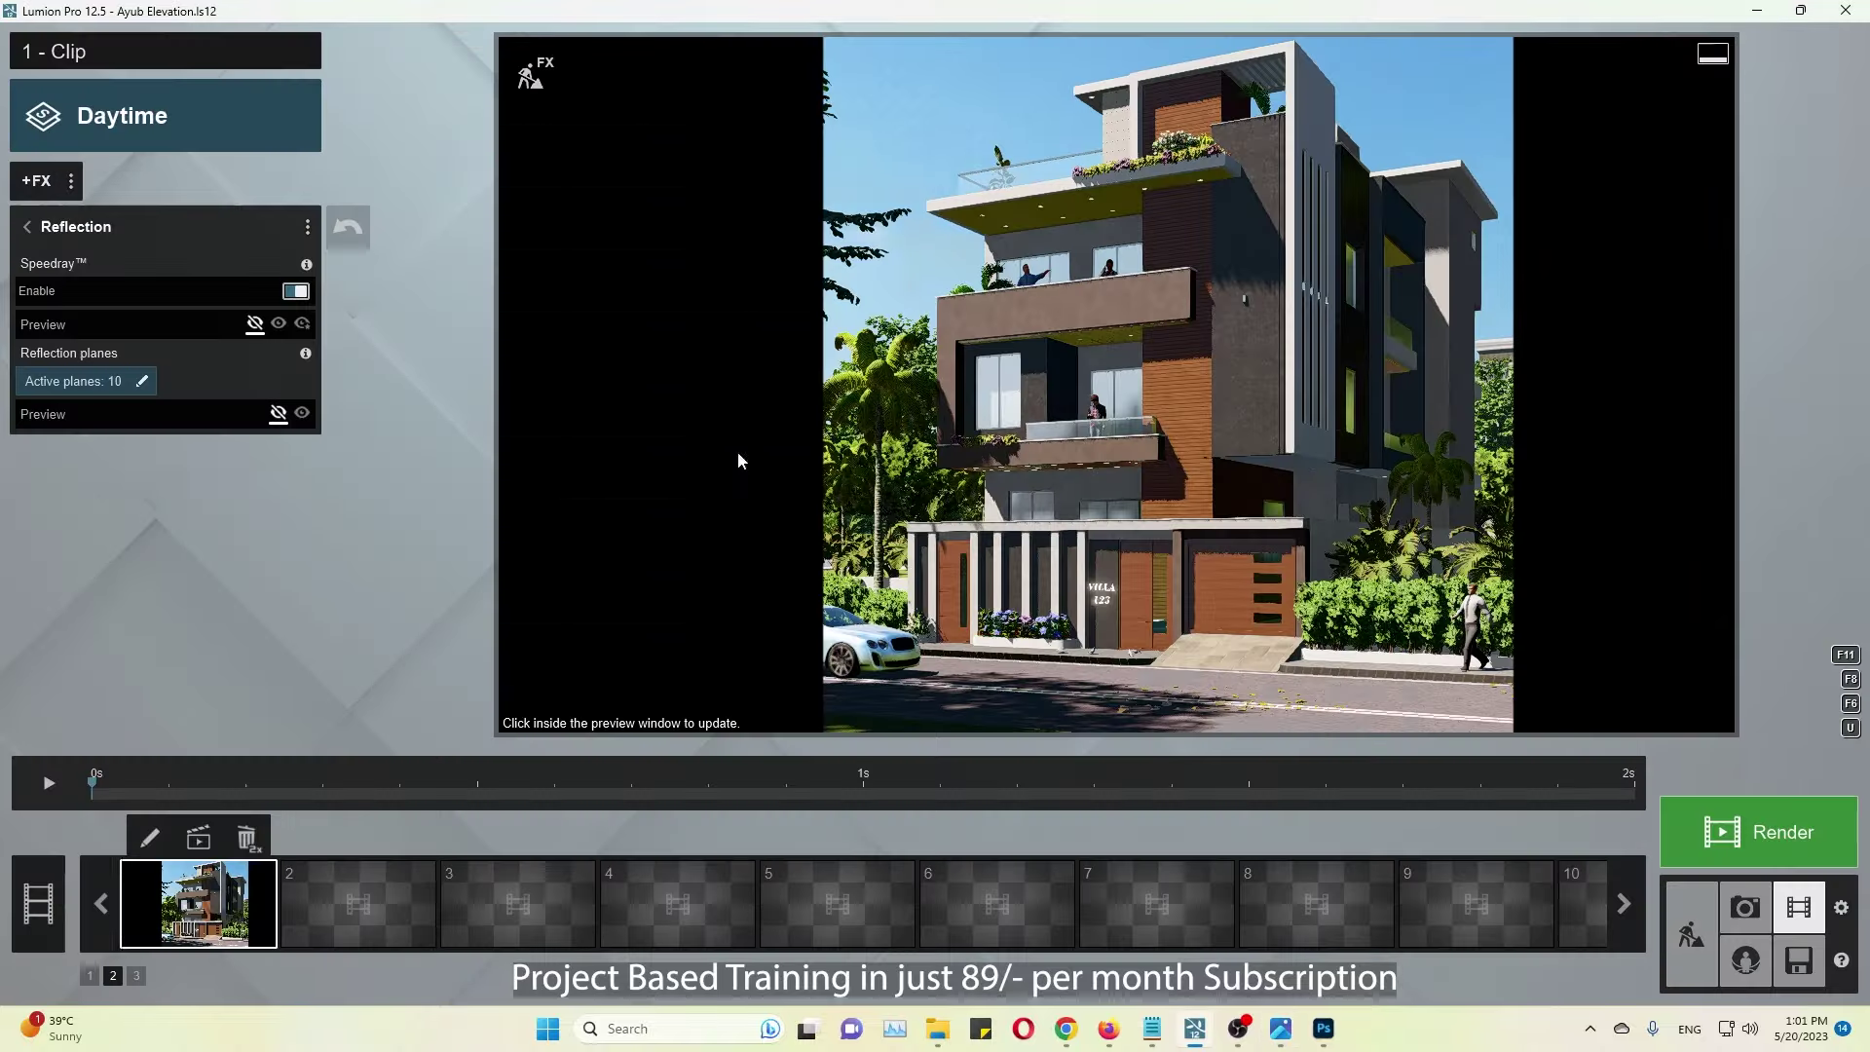
{"action": "key", "text": "Escape"}
{"action": "right_click_drag", "start_coordinate": [1239, 490], "coordinate": [1027, 563]}
Step: Select an area light on the front facade and rotate it to 90° orientation
{"action": "left_click", "coordinate": [43, 852]}
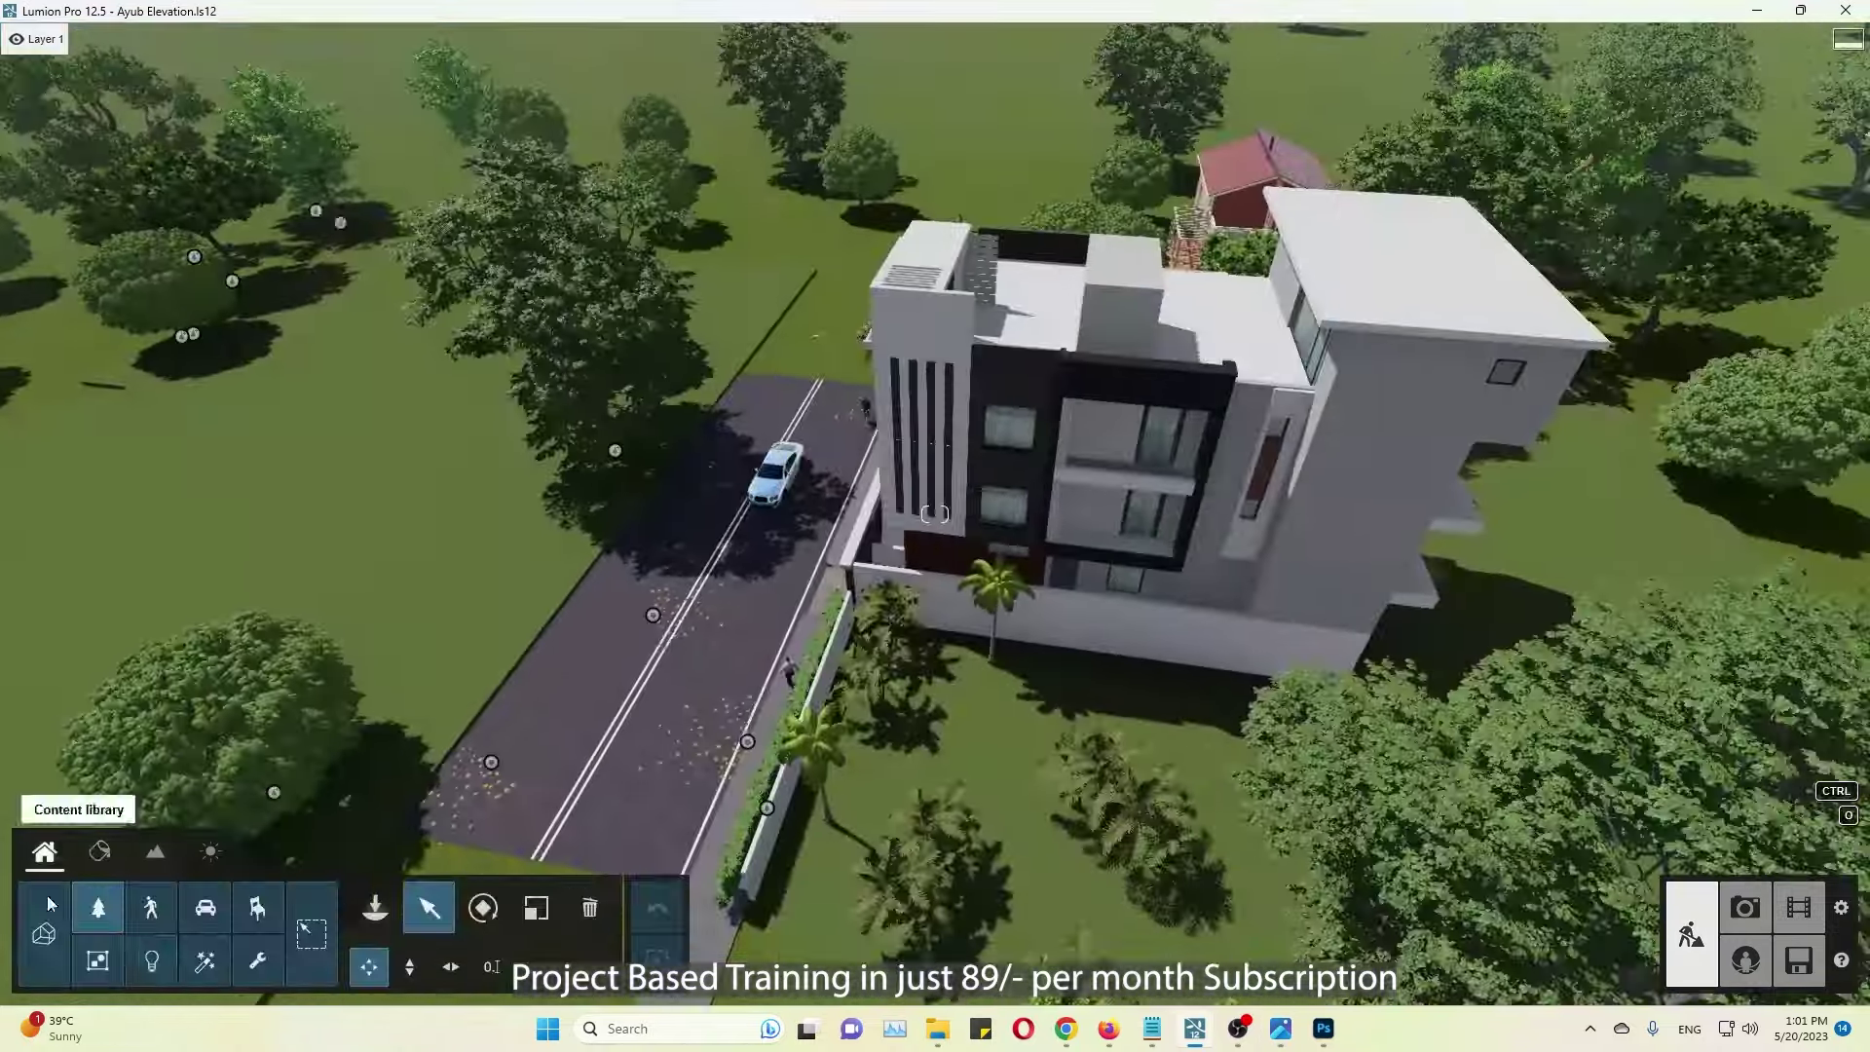
{"action": "left_click", "coordinate": [151, 962]}
{"action": "left_click", "coordinate": [123, 117]}
{"action": "left_click", "coordinate": [483, 907]}
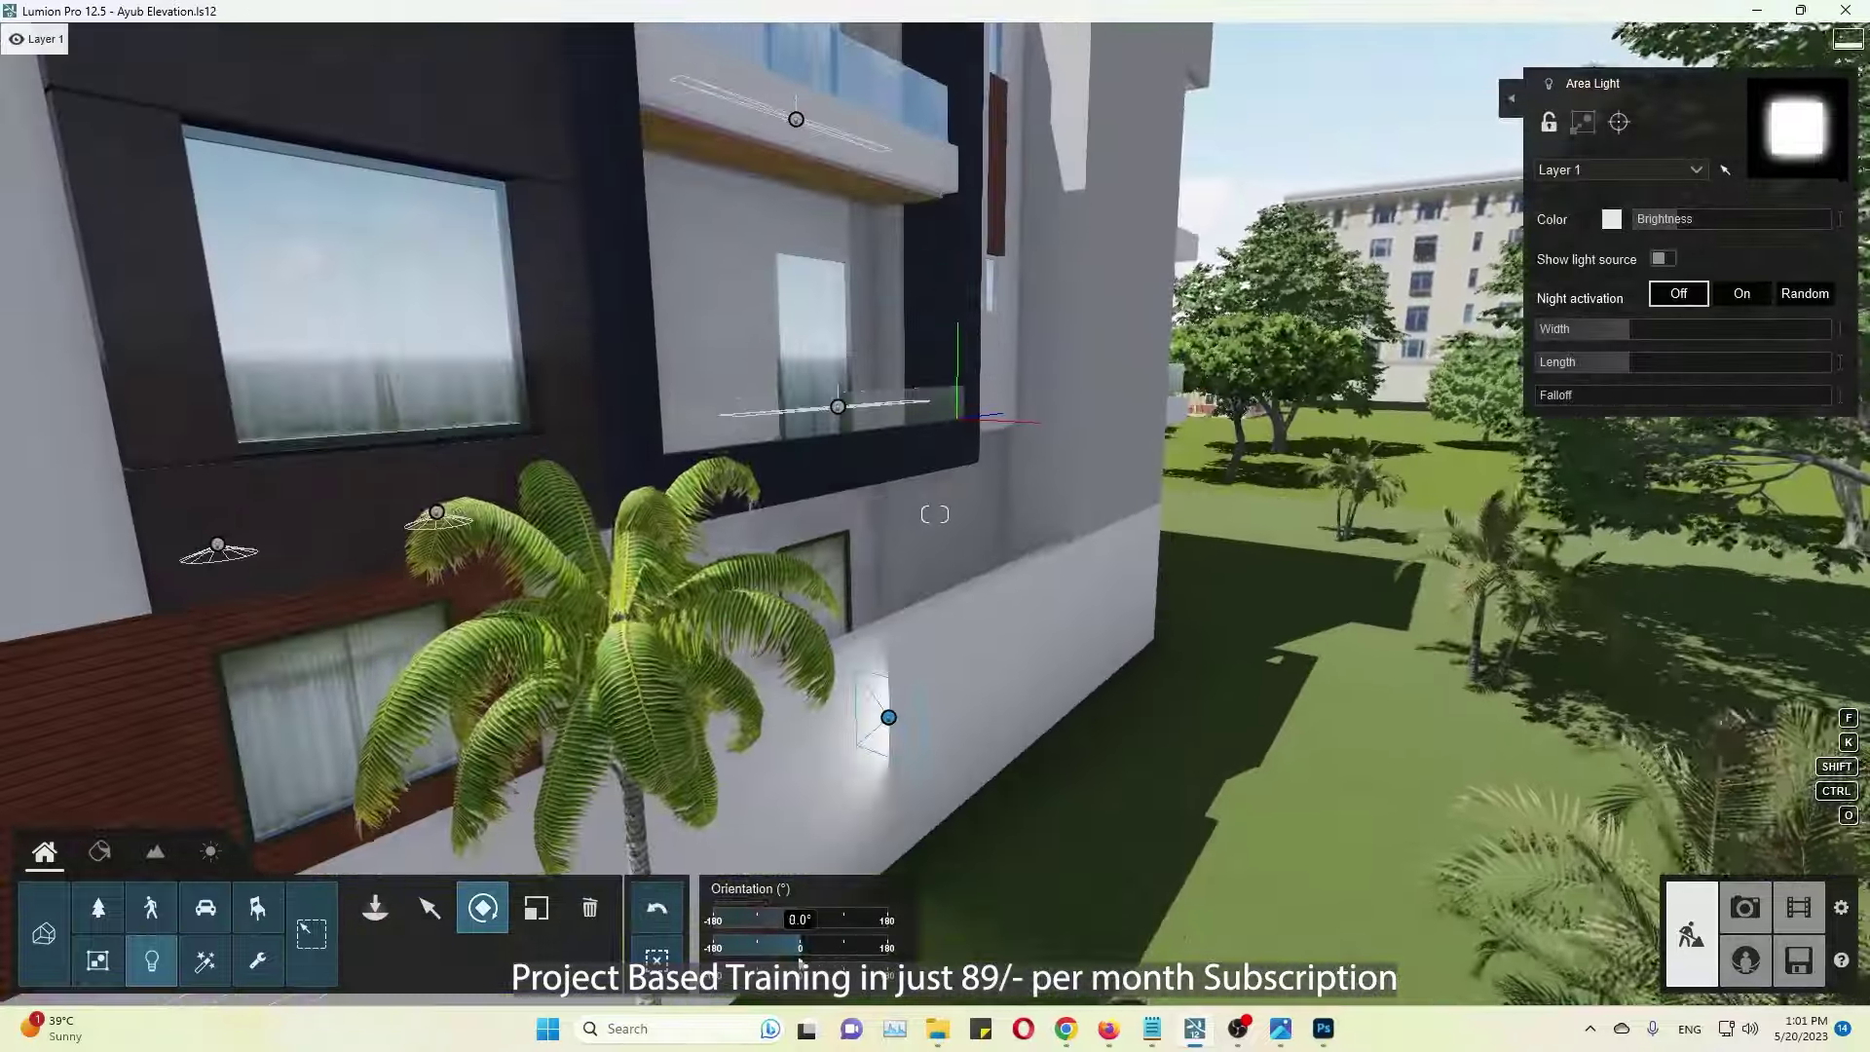
{"action": "key", "text": "s"}
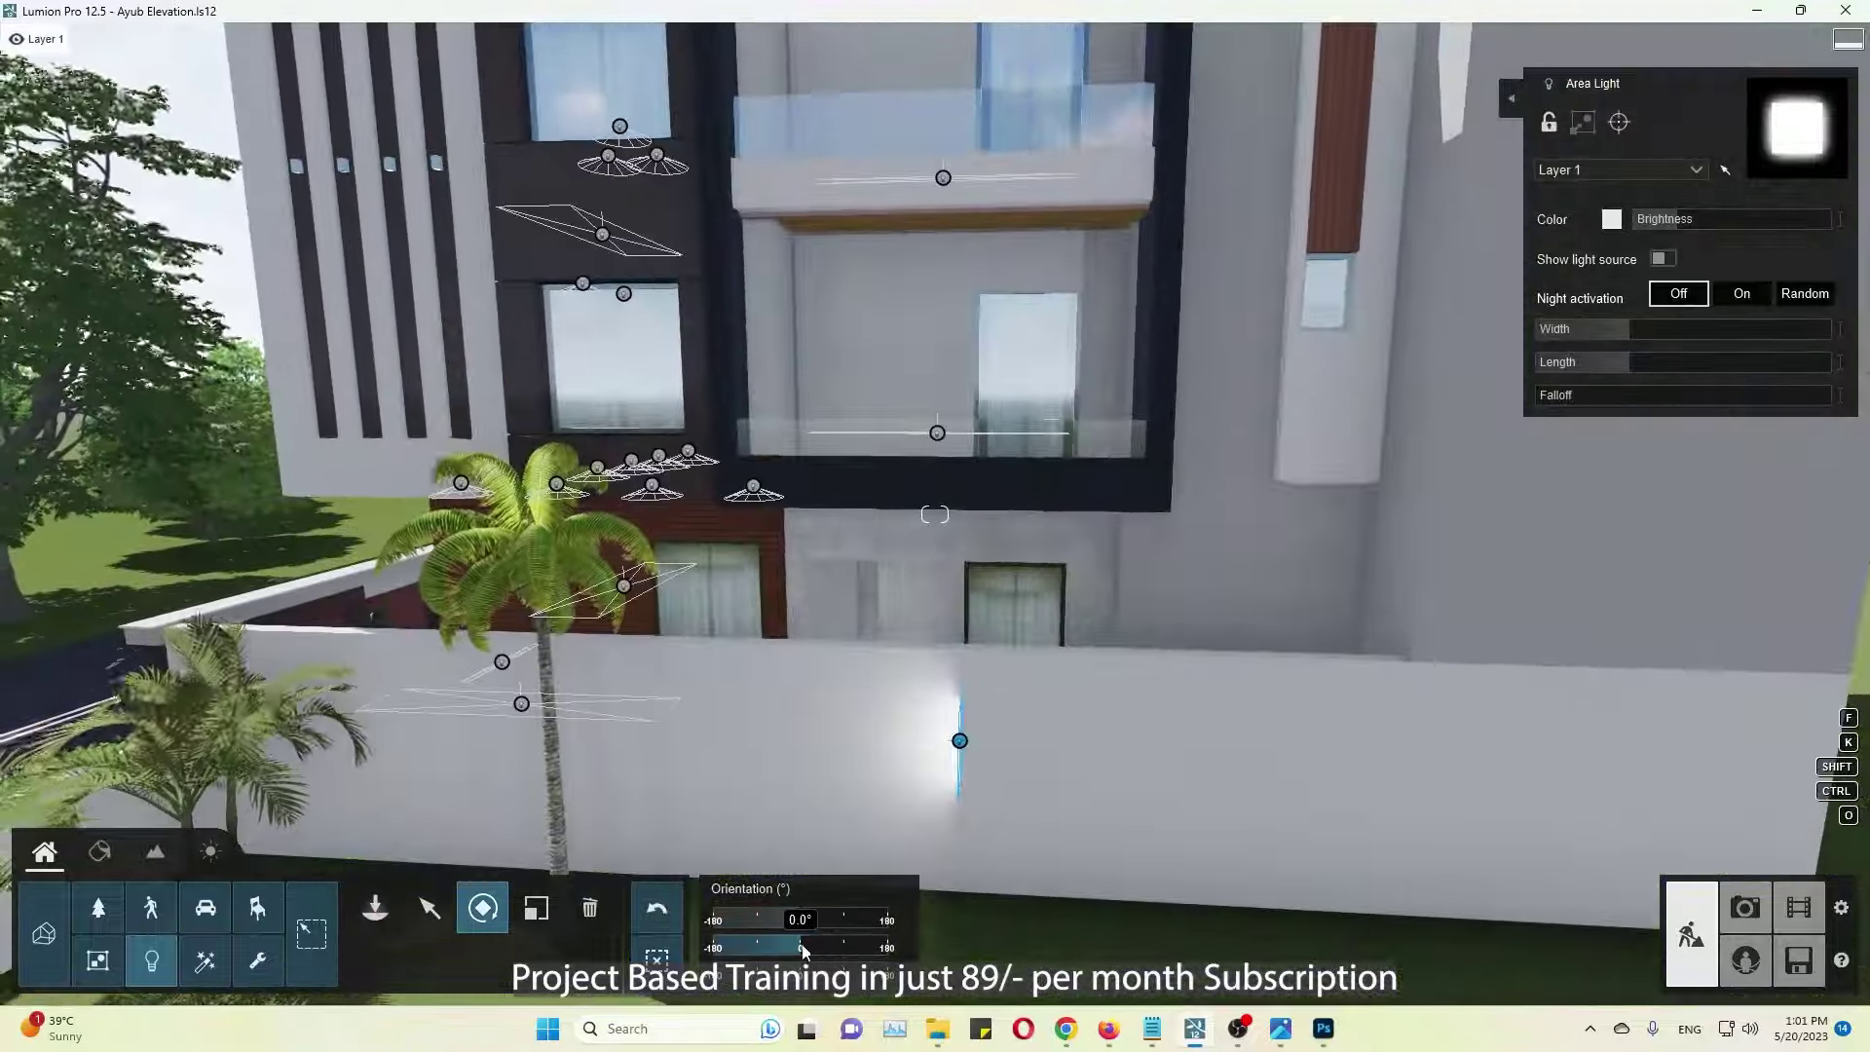
{"action": "left_click_drag", "start_coordinate": [784, 919], "coordinate": [846, 921]}
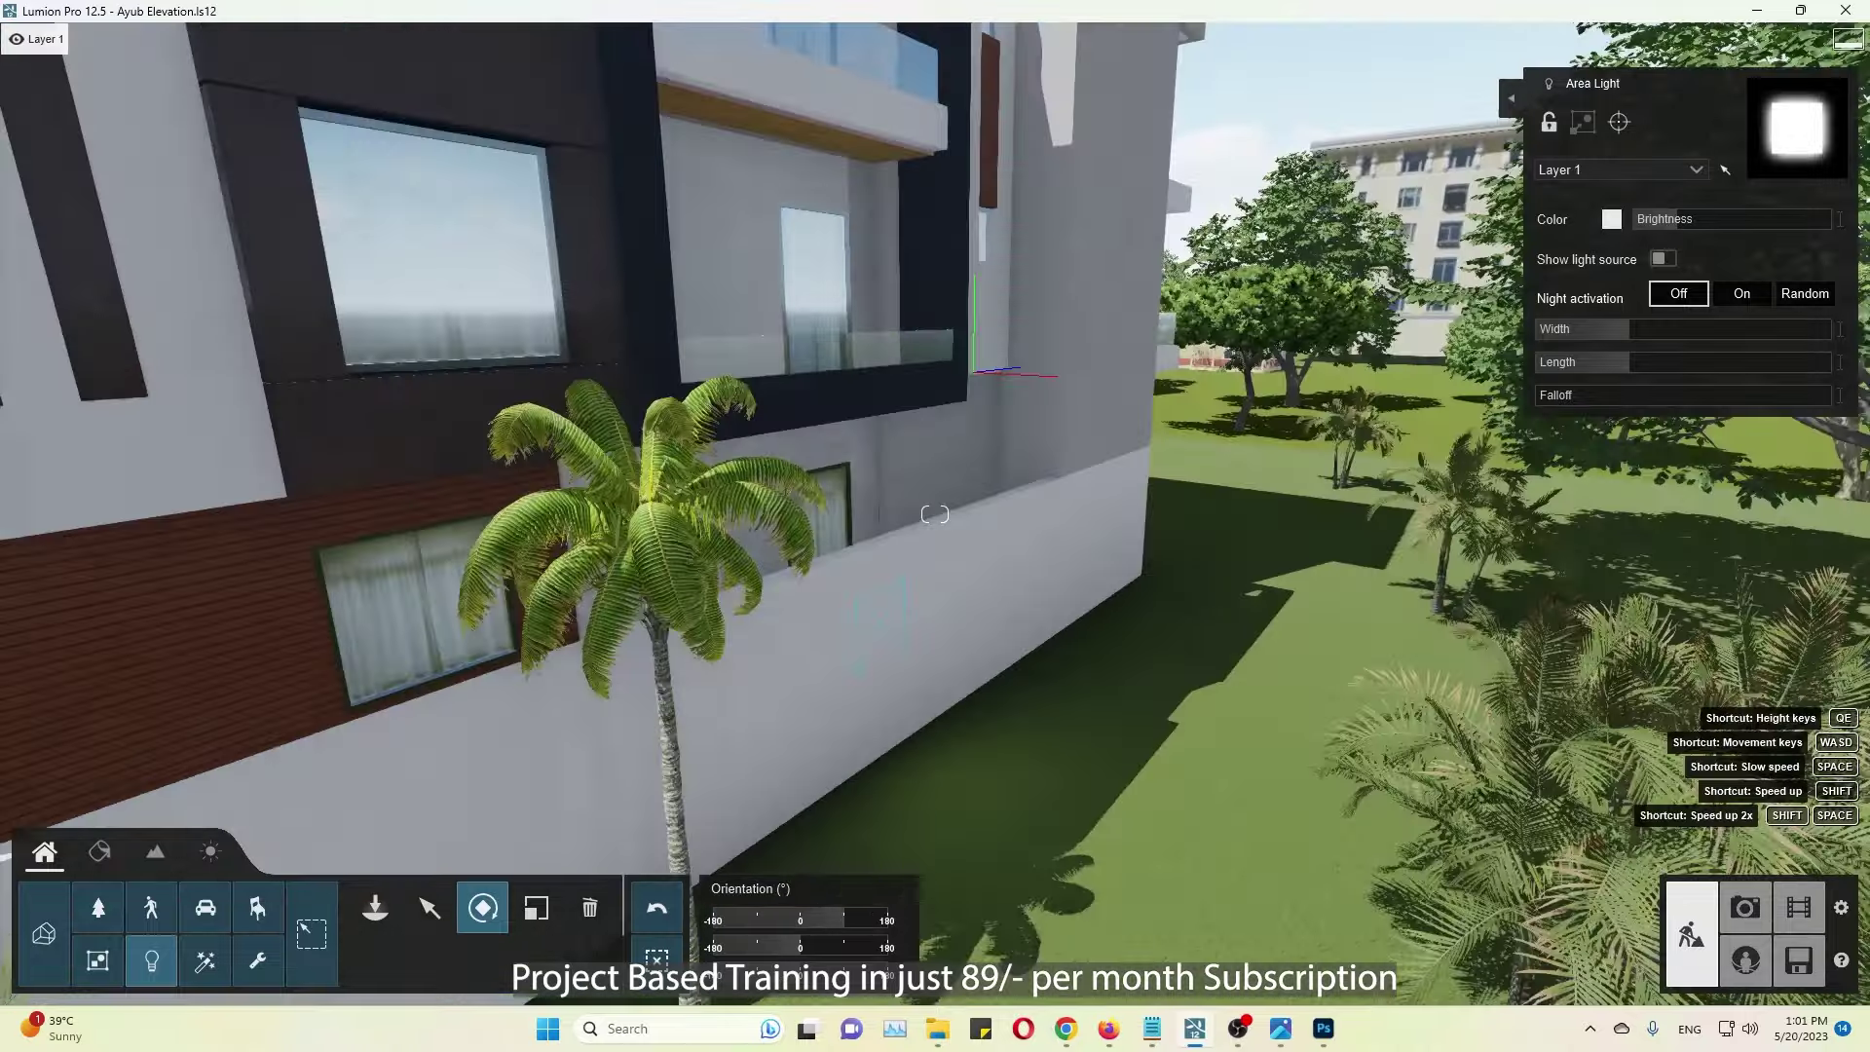
Step: Move the area light in front of the facade and raise its height
{"action": "right_click_drag", "start_coordinate": [846, 916], "coordinate": [846, 682]}
{"action": "key", "text": "m"}
{"action": "left_click_drag", "start_coordinate": [900, 457], "coordinate": [1233, 748]}
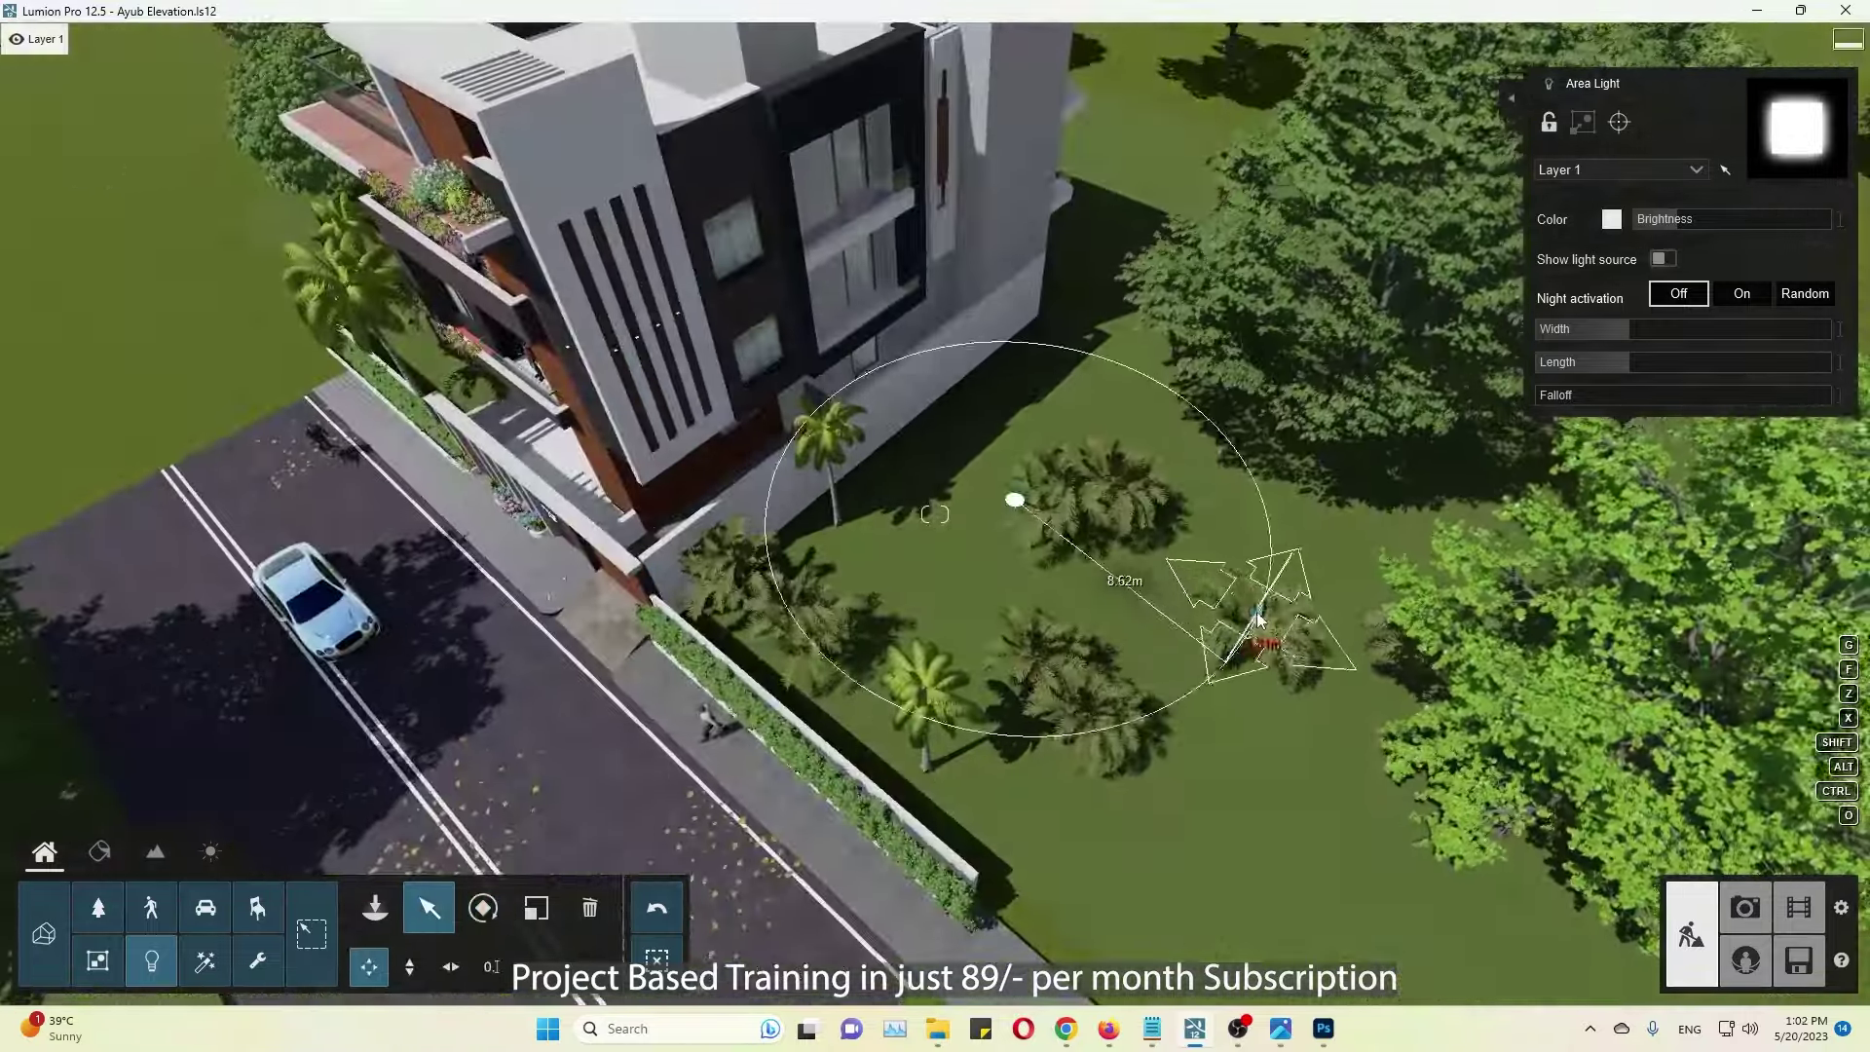
{"action": "key", "text": "h"}
{"action": "left_click_drag", "start_coordinate": [1261, 623], "coordinate": [1314, 338]}
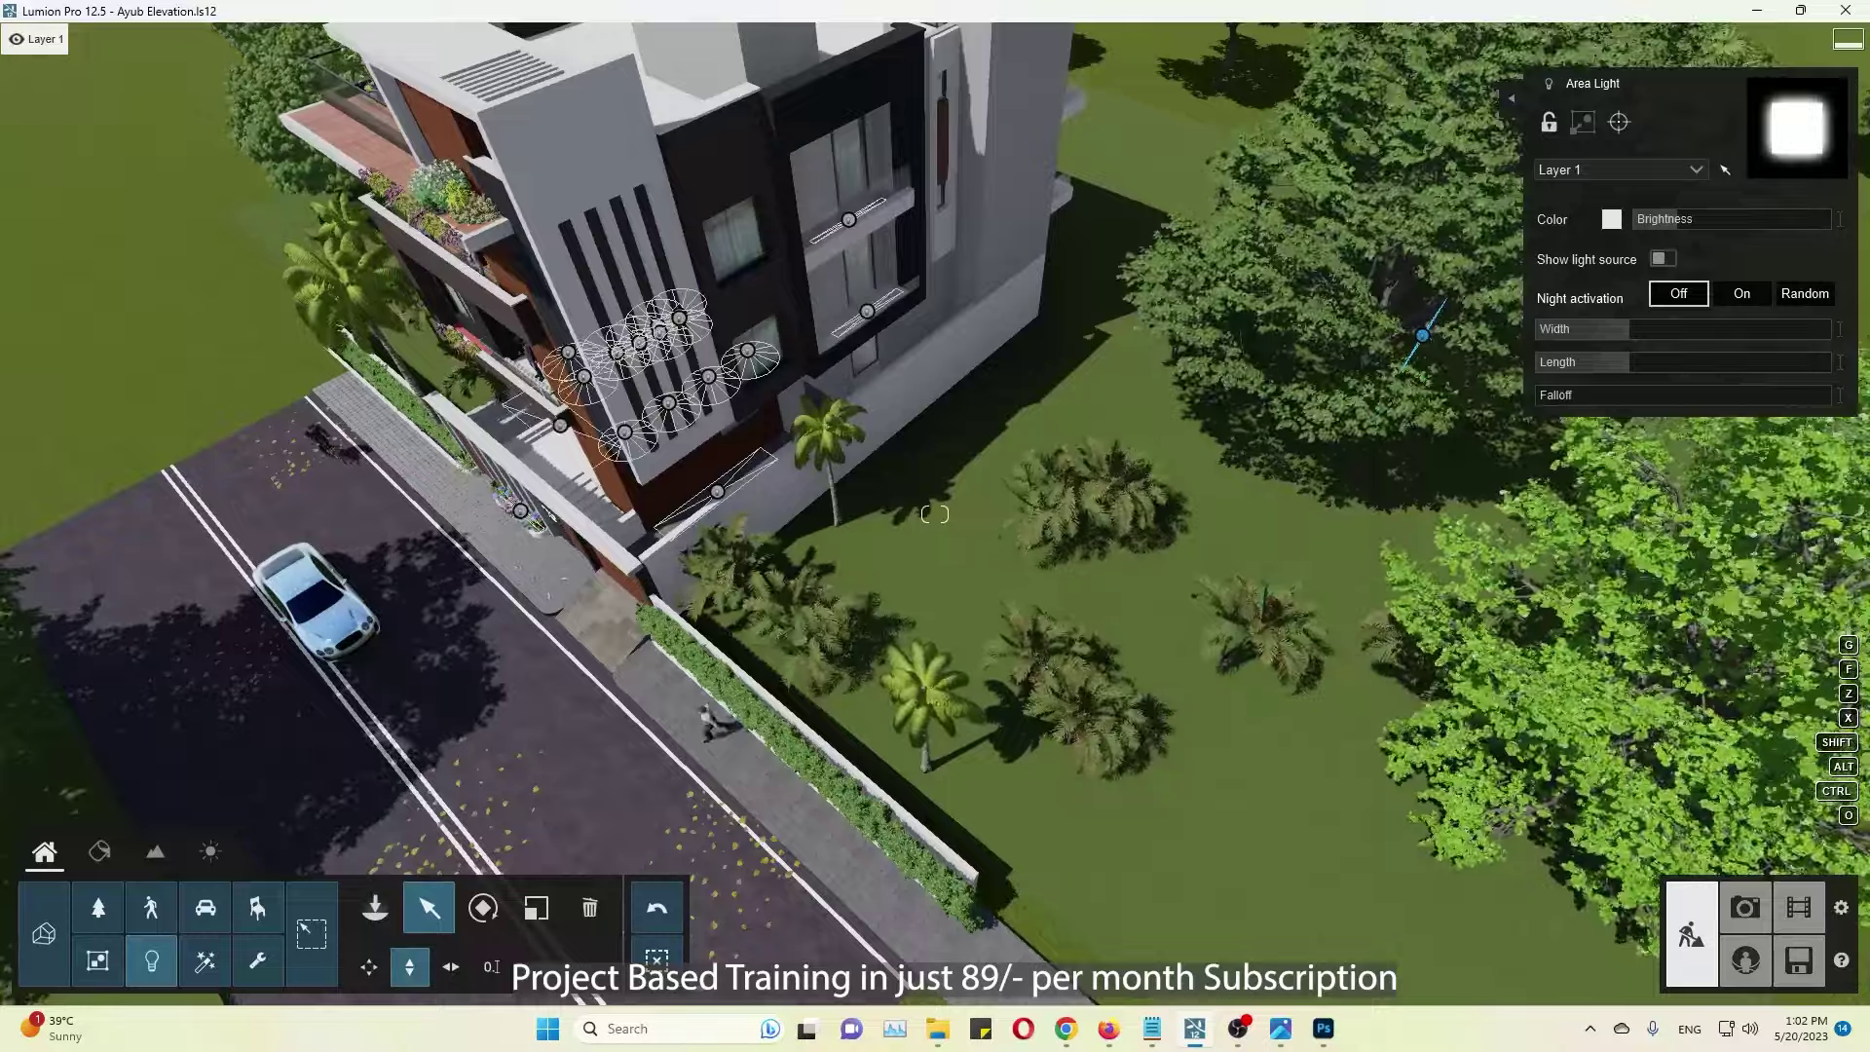
{"action": "mouse_move", "coordinate": [1313, 338]}
{"action": "right_mouse_down"}
{"action": "mouse_move", "coordinate": [1267, 146]}
{"action": "mouse_move", "coordinate": [1218, 195]}
{"action": "right_mouse_up"}
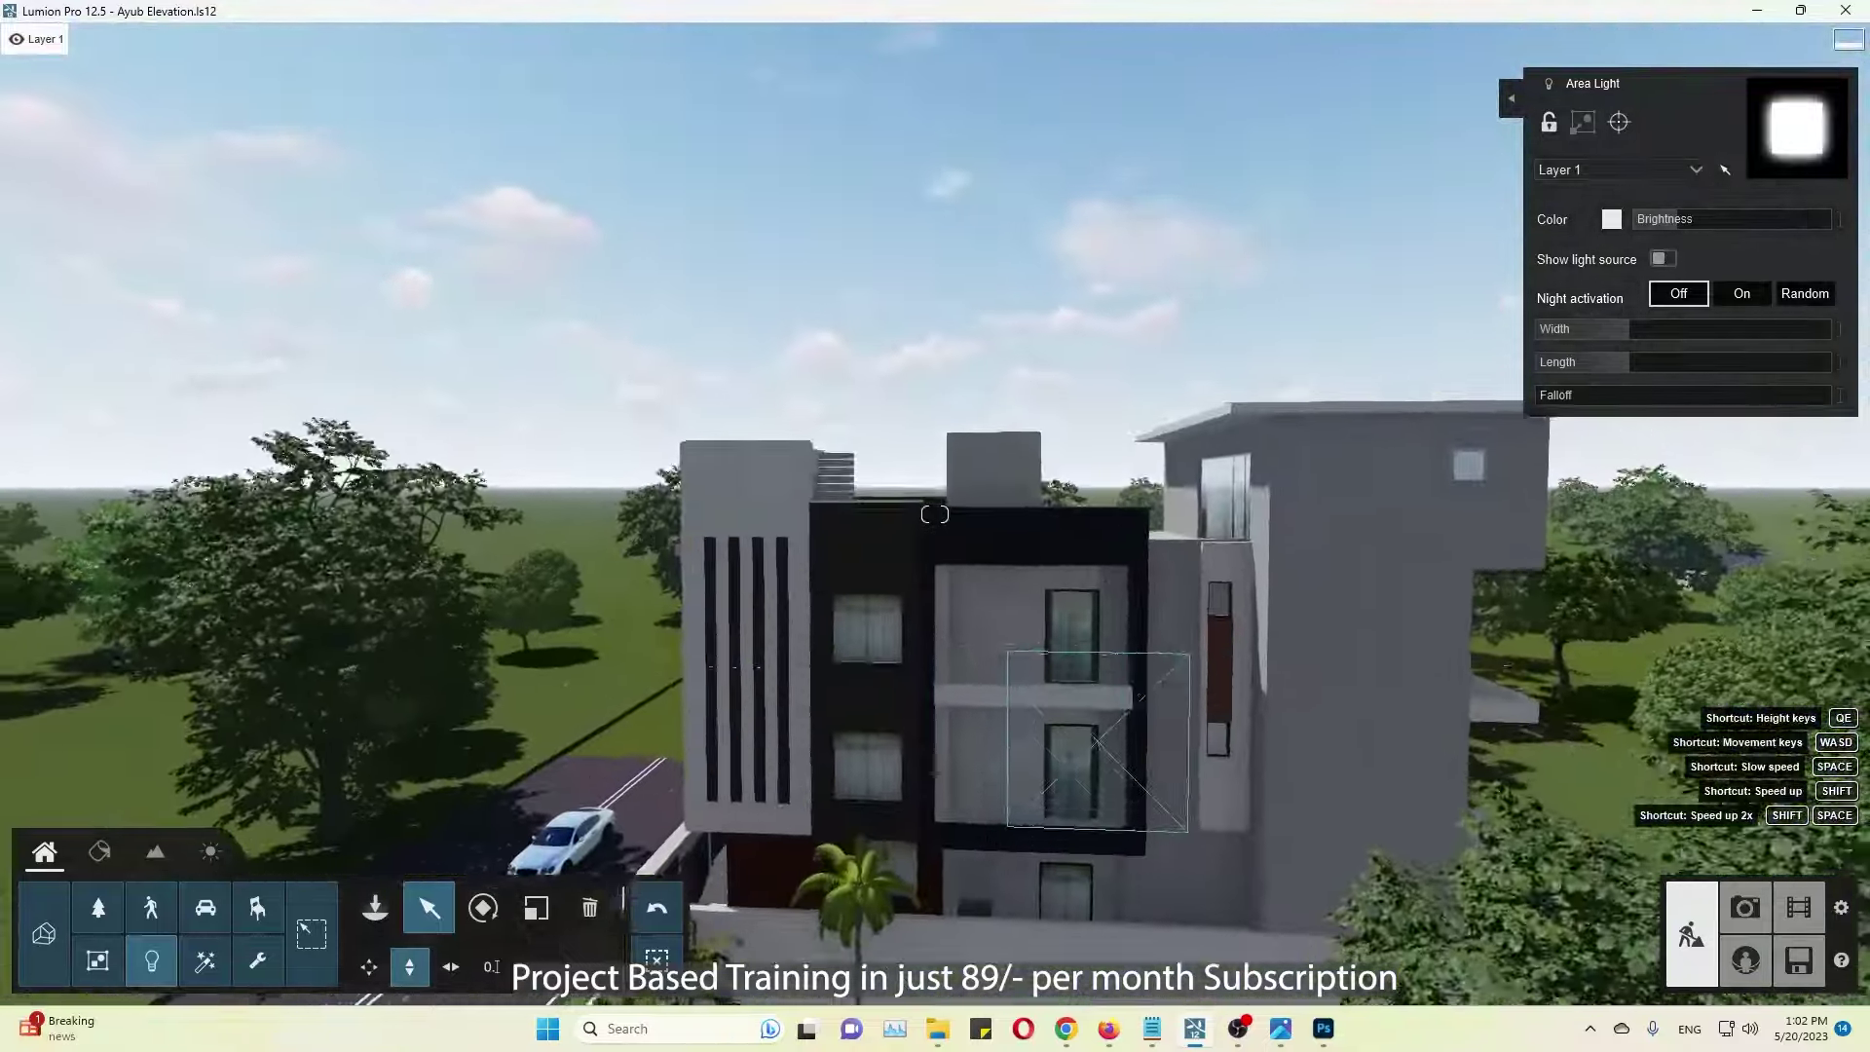
Step: Increase the area light's width and length and tint it light blue
{"action": "left_click_drag", "start_coordinate": [1627, 329], "coordinate": [1712, 329]}
{"action": "left_click", "coordinate": [1668, 361]}
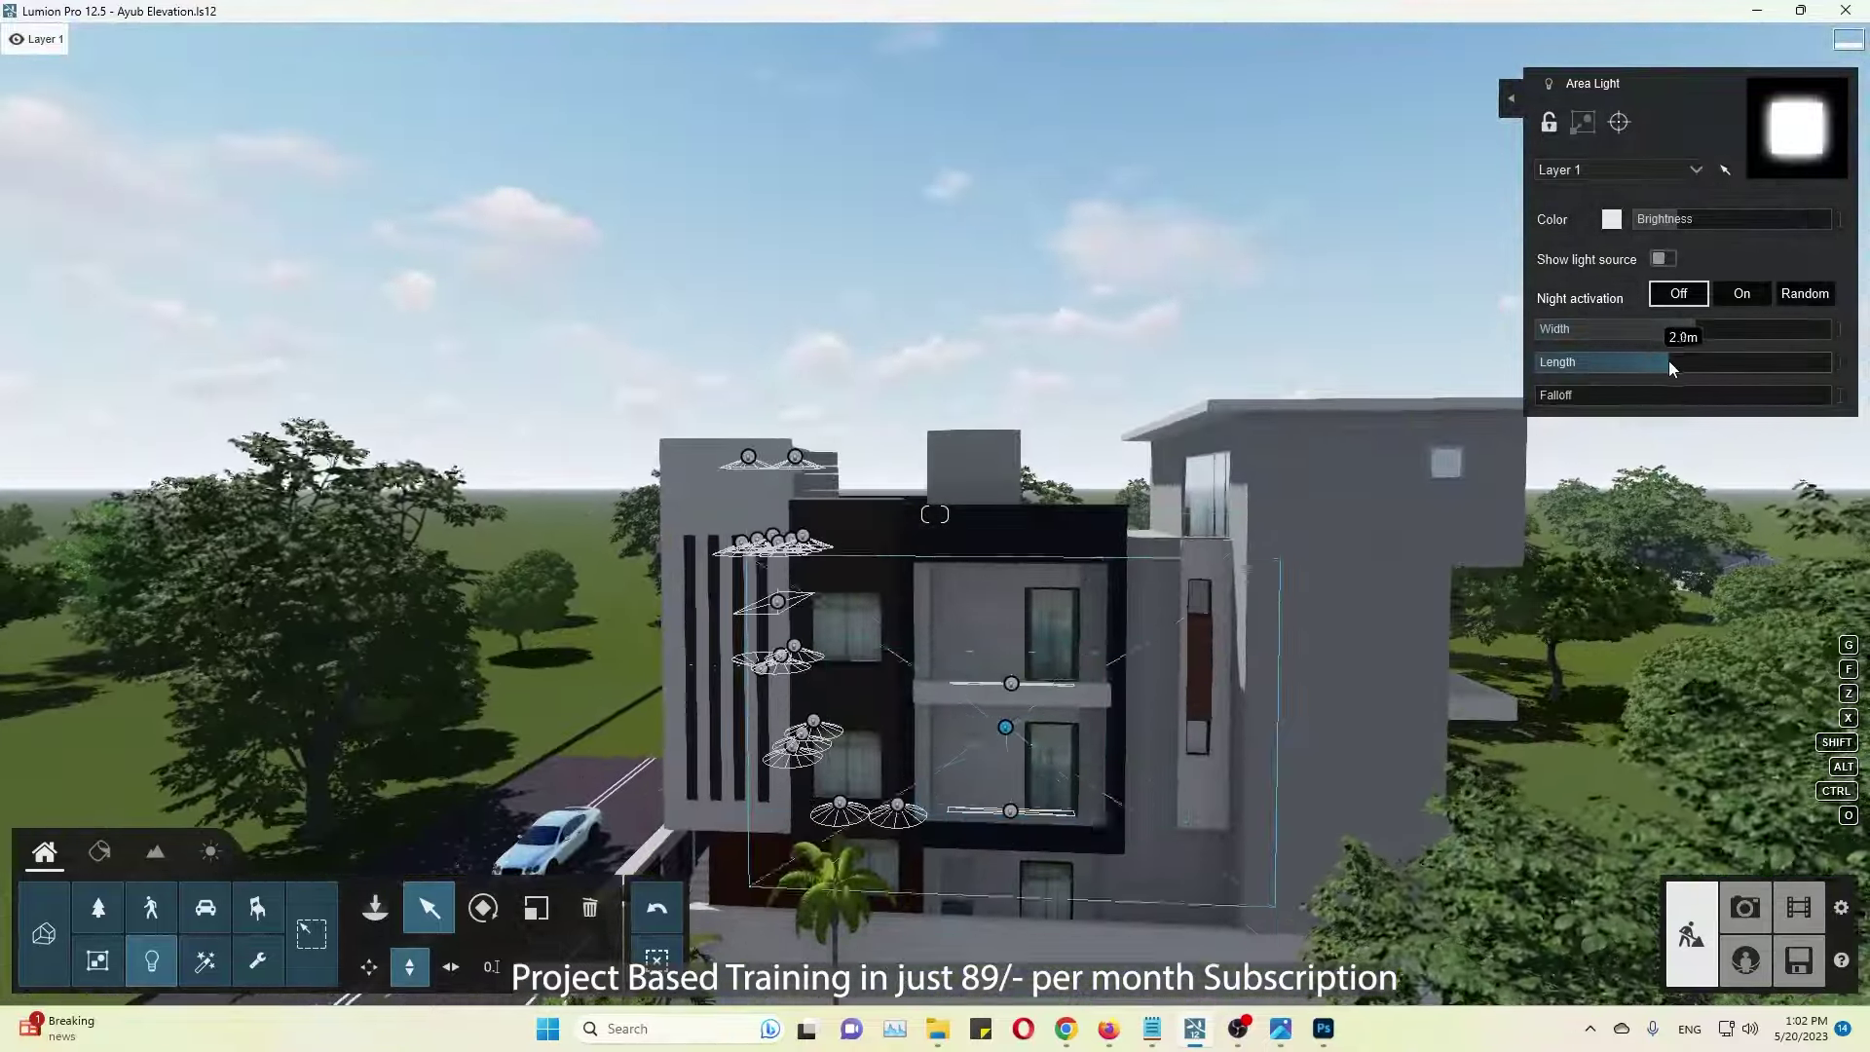
{"action": "left_click", "coordinate": [1612, 219]}
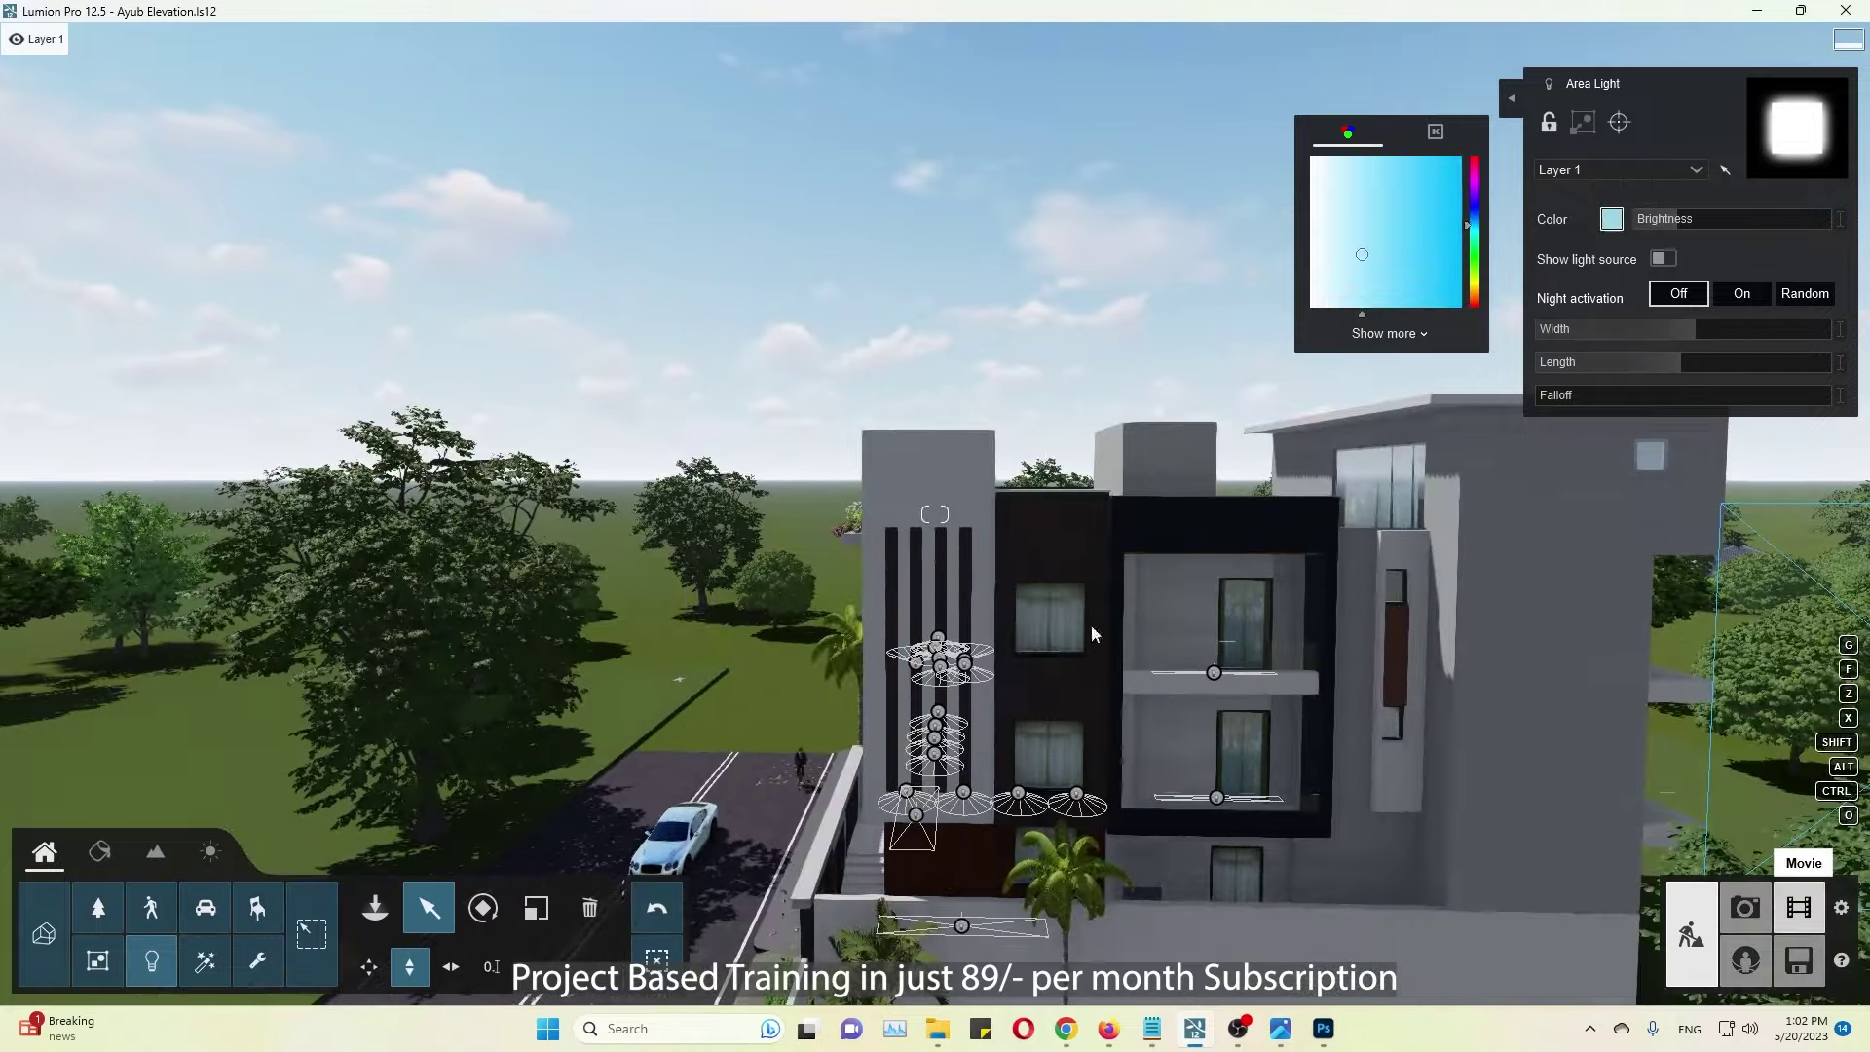
{"action": "left_click", "coordinate": [1799, 908]}
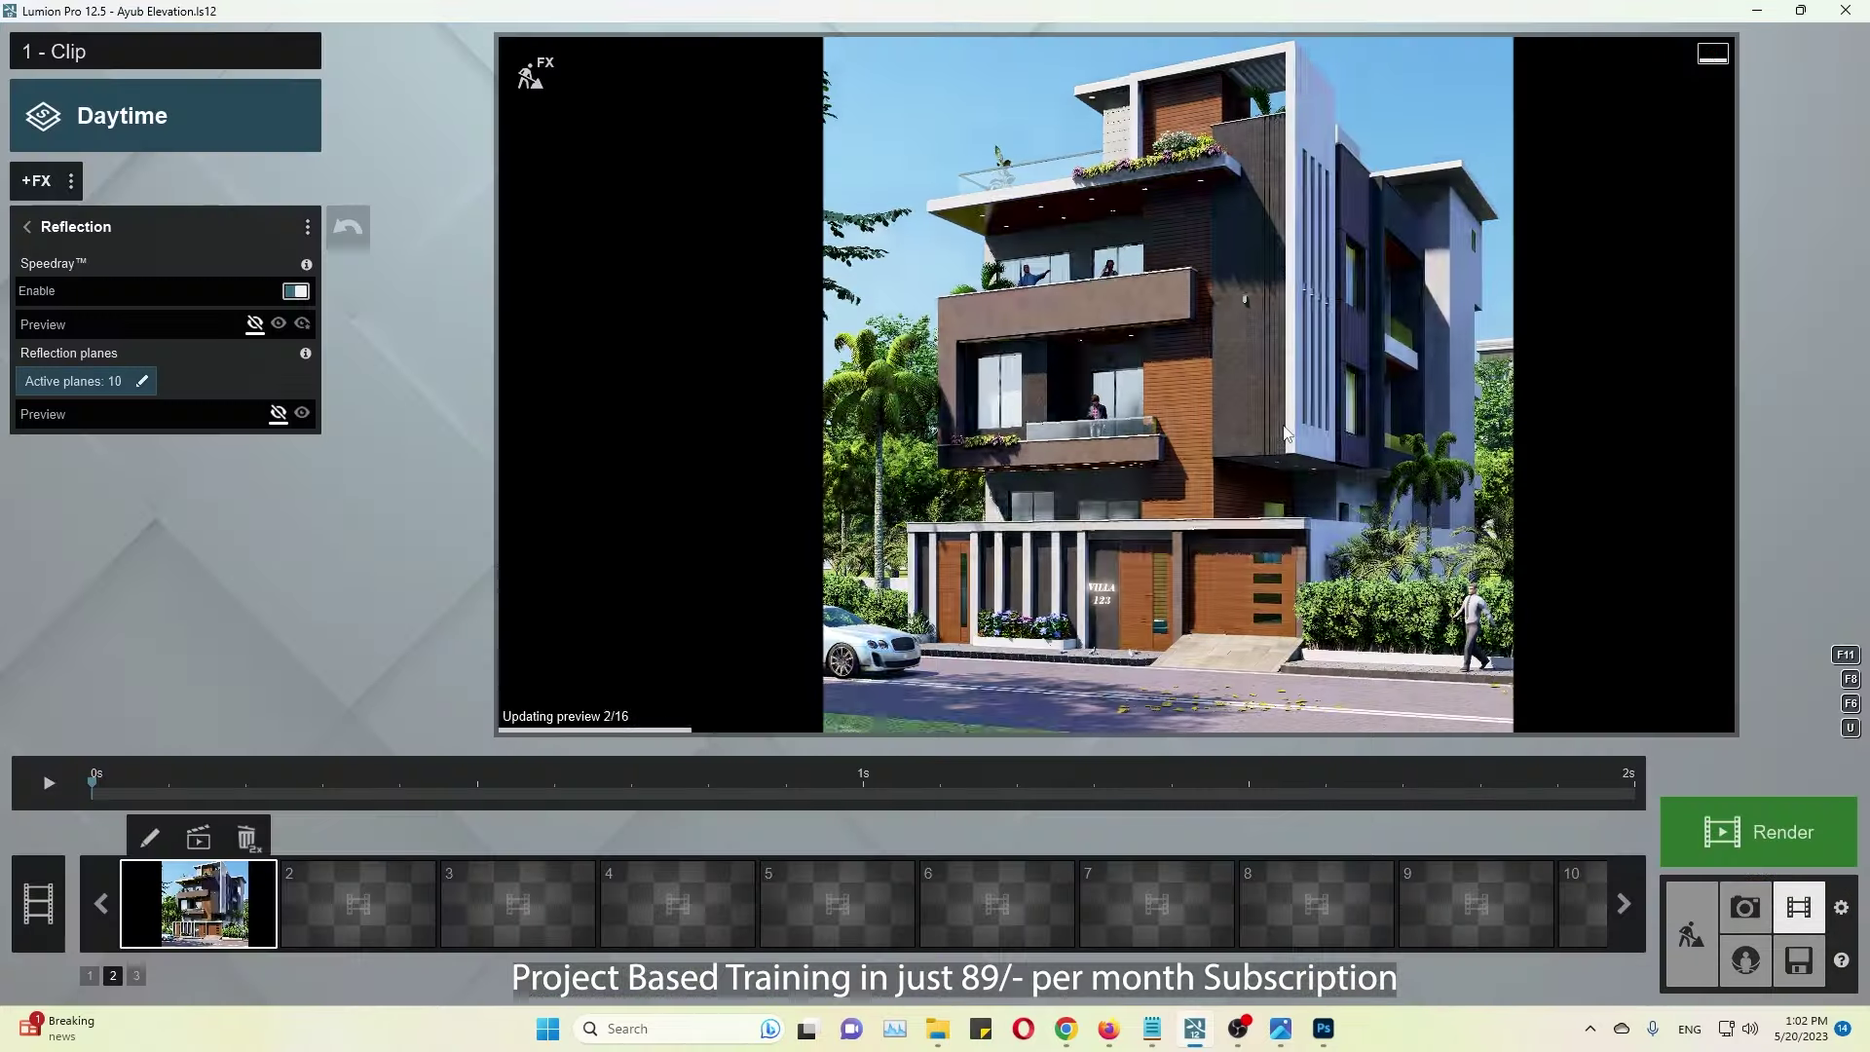
Step: Set the selected light's brightness to 50 in Build mode
{"action": "left_click", "coordinate": [531, 74]}
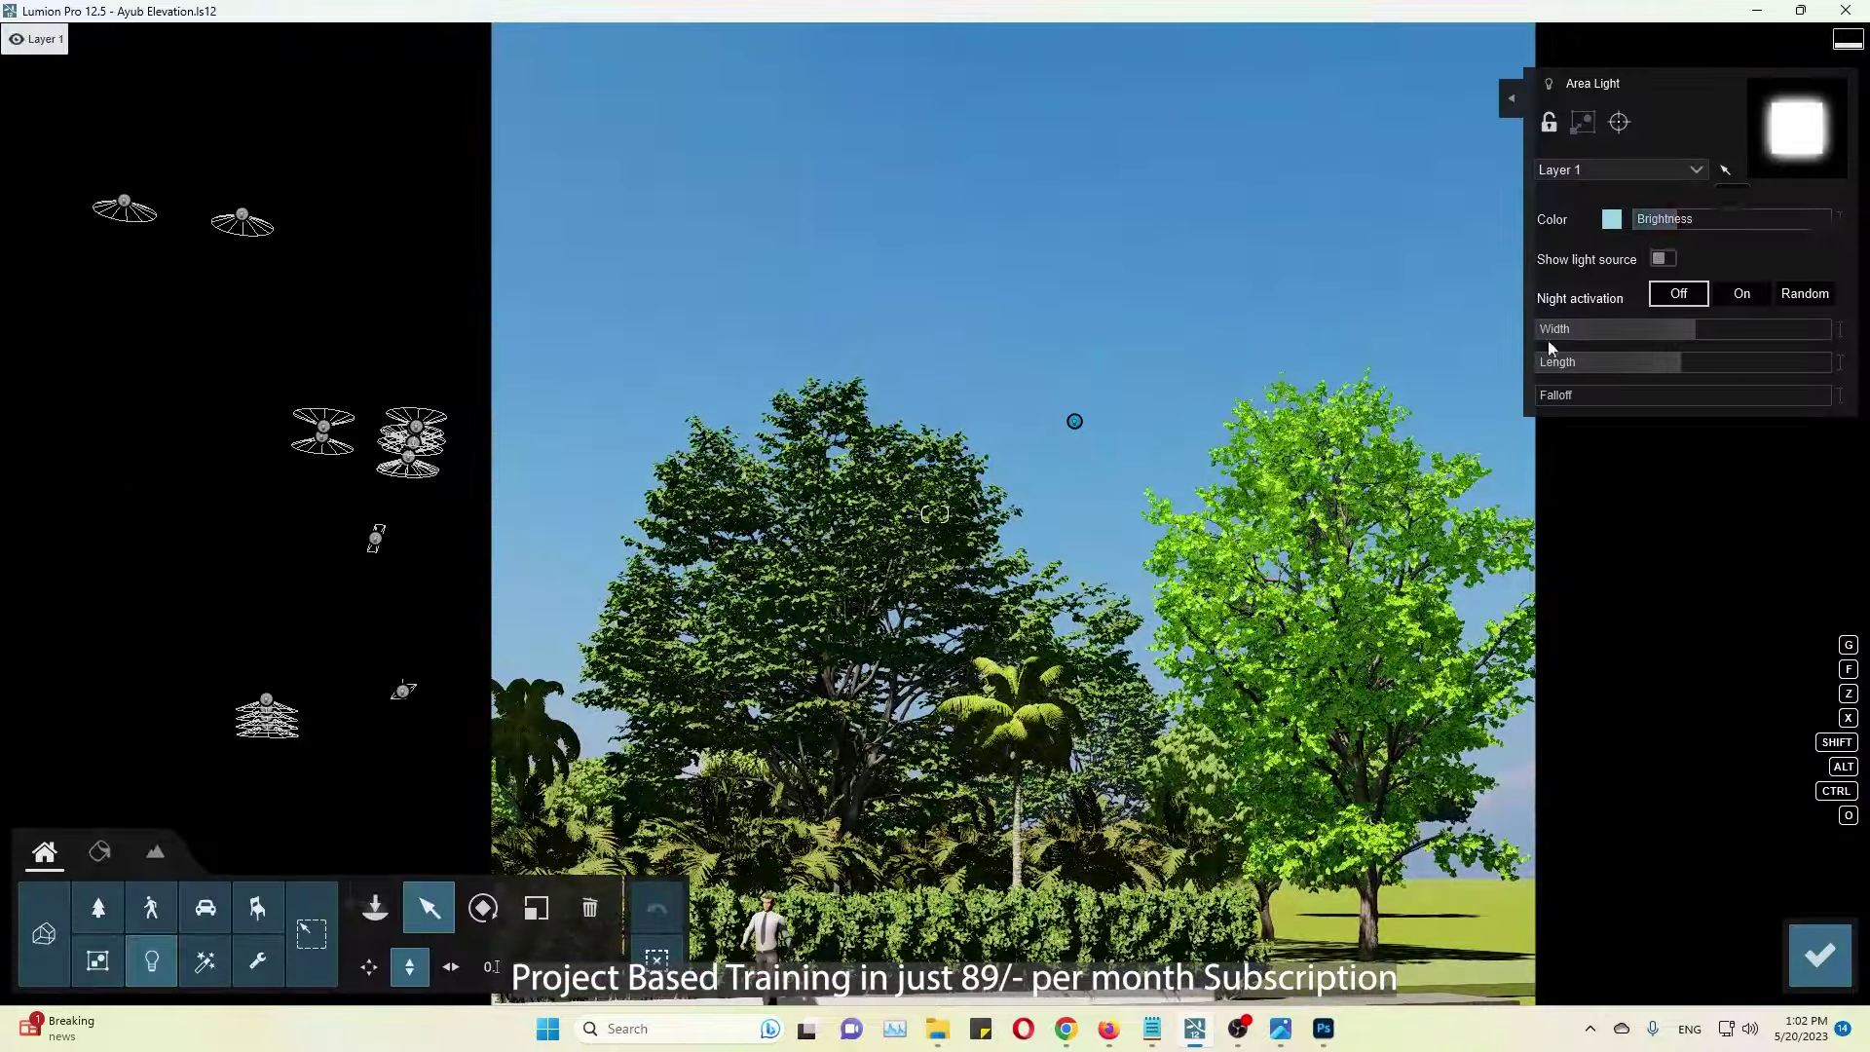
{"action": "key", "text": "Return"}
{"action": "scroll", "coordinate": [1196, 505], "scroll_direction": "down", "scroll_amount": 5}
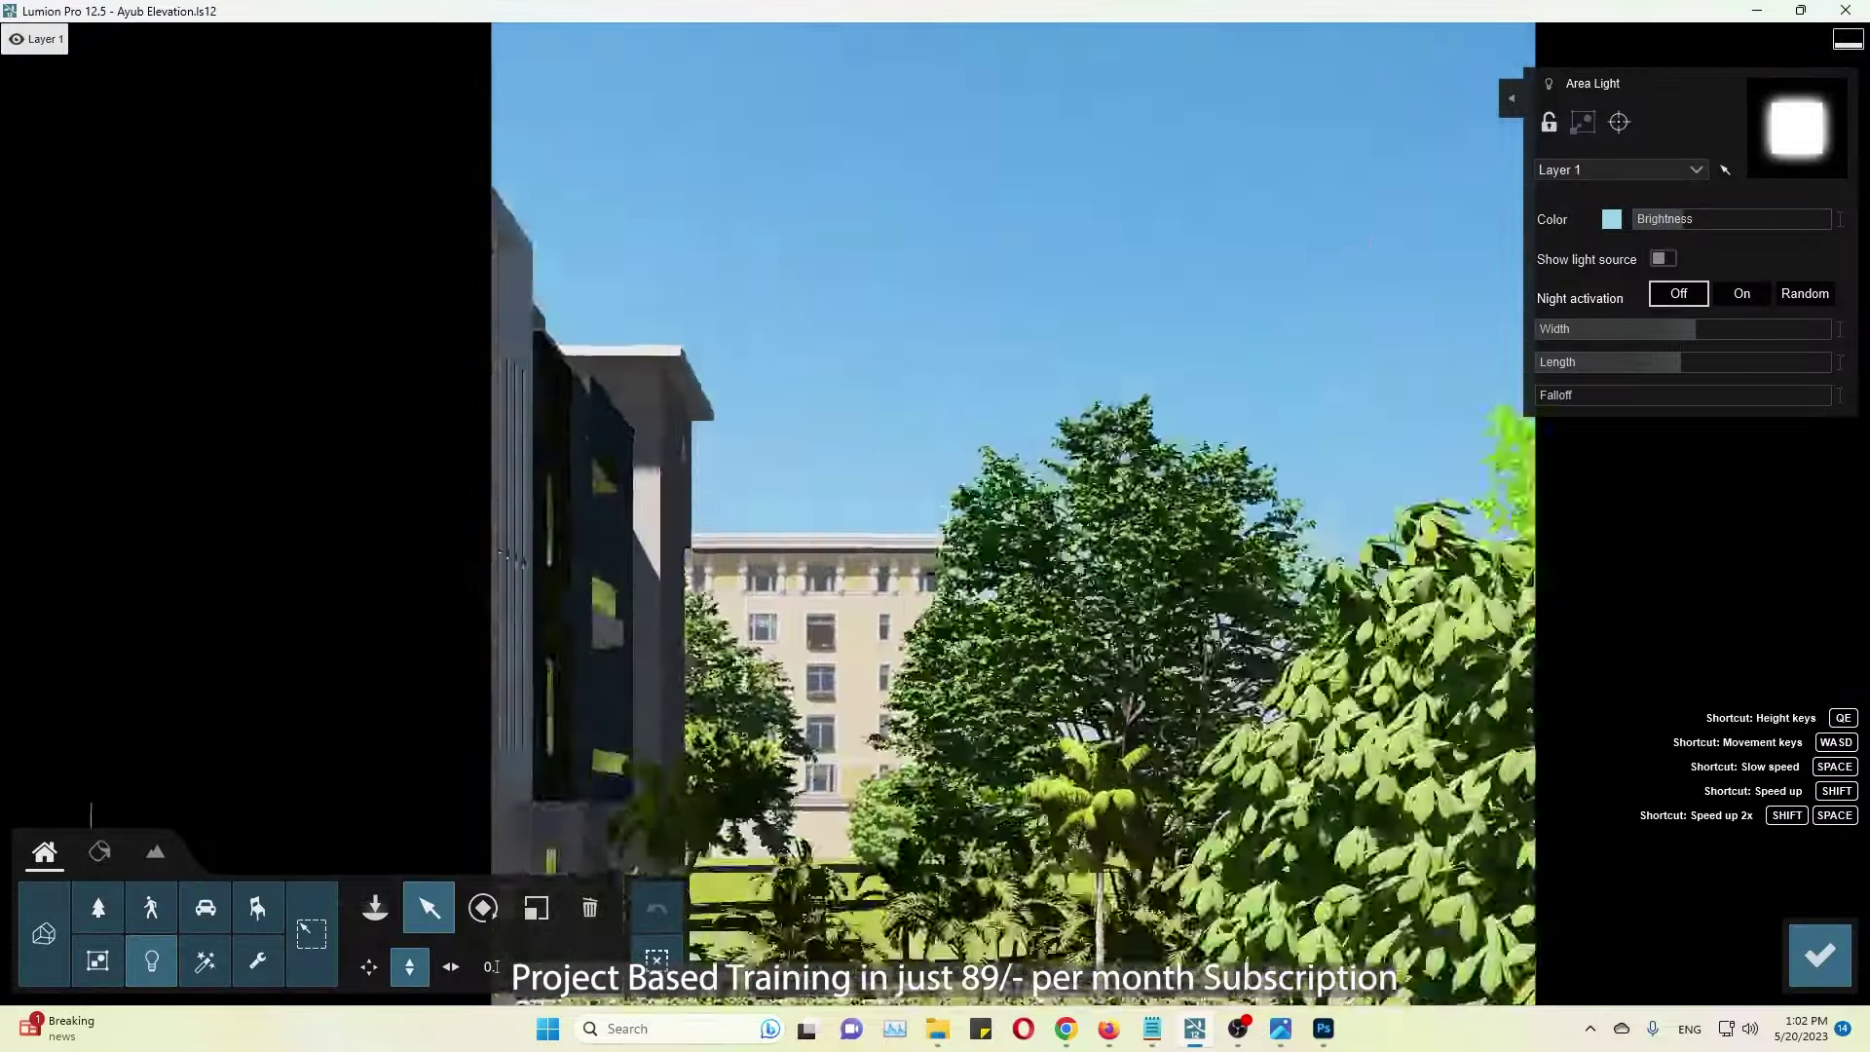
{"action": "key", "text": "r"}
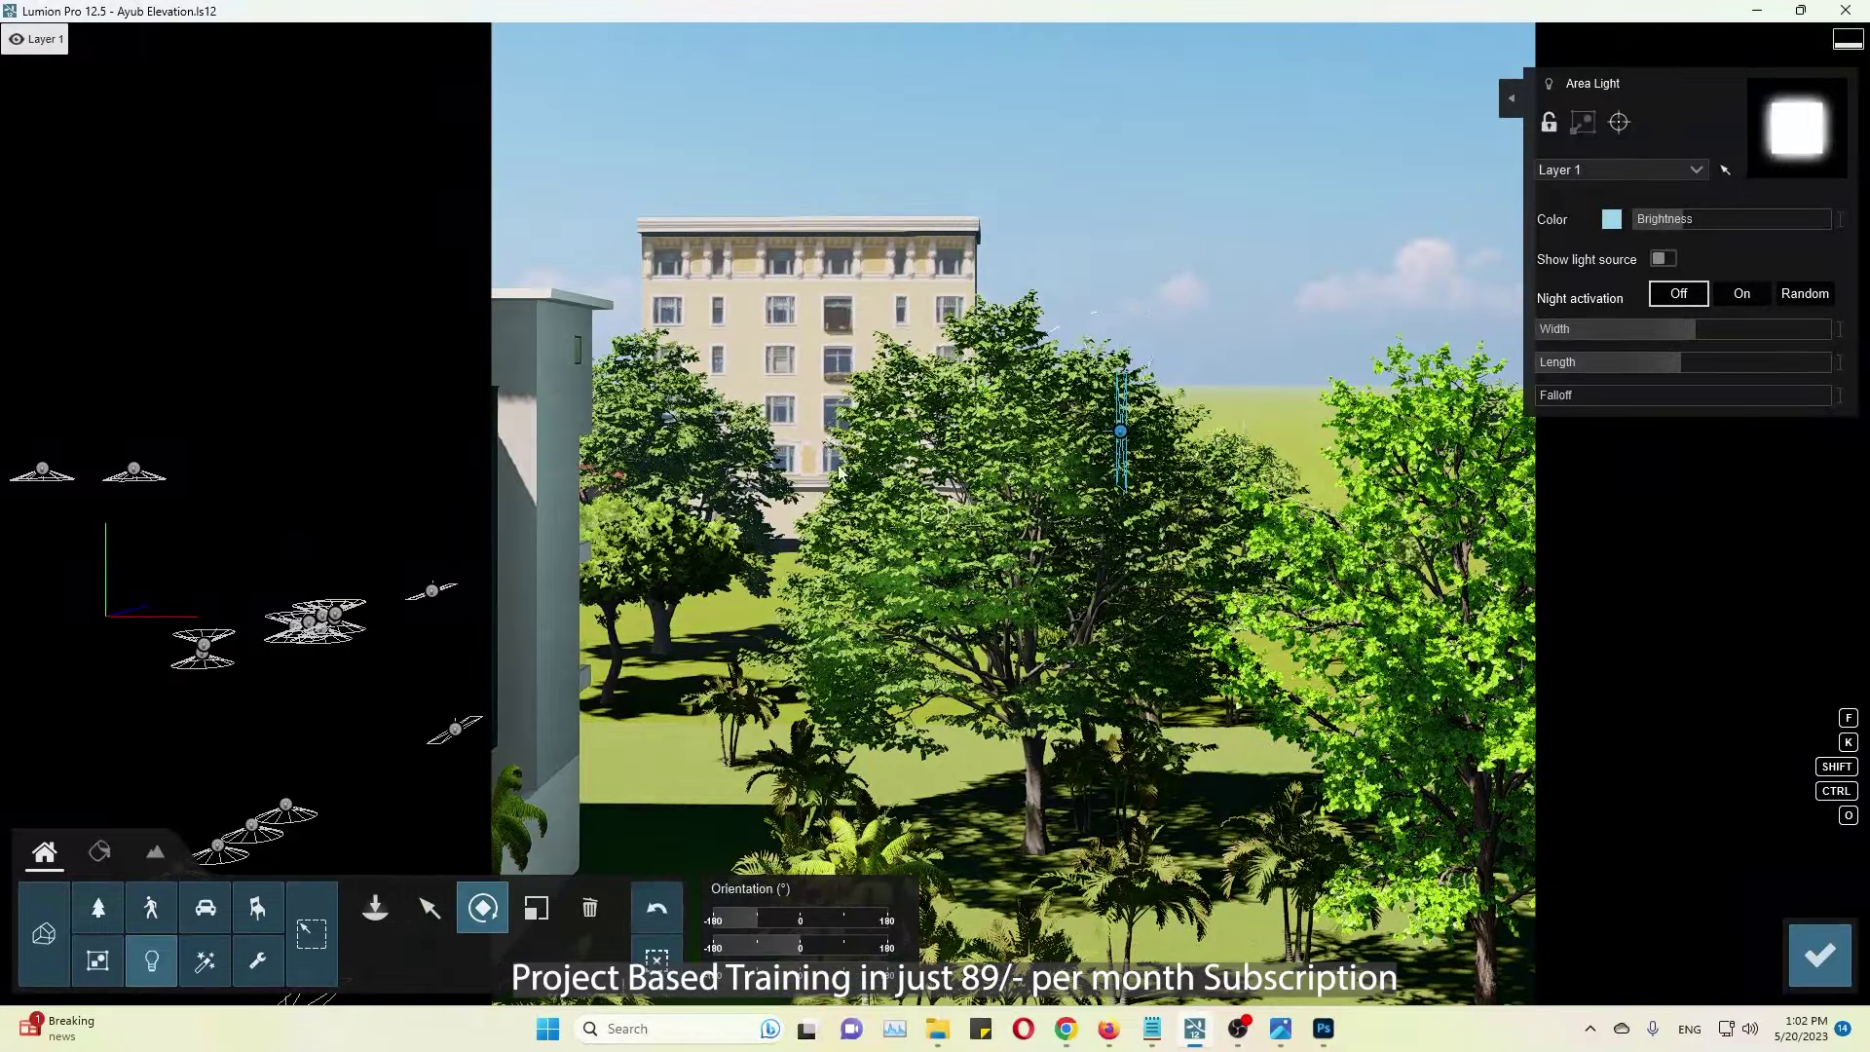
{"action": "key", "text": "Return"}
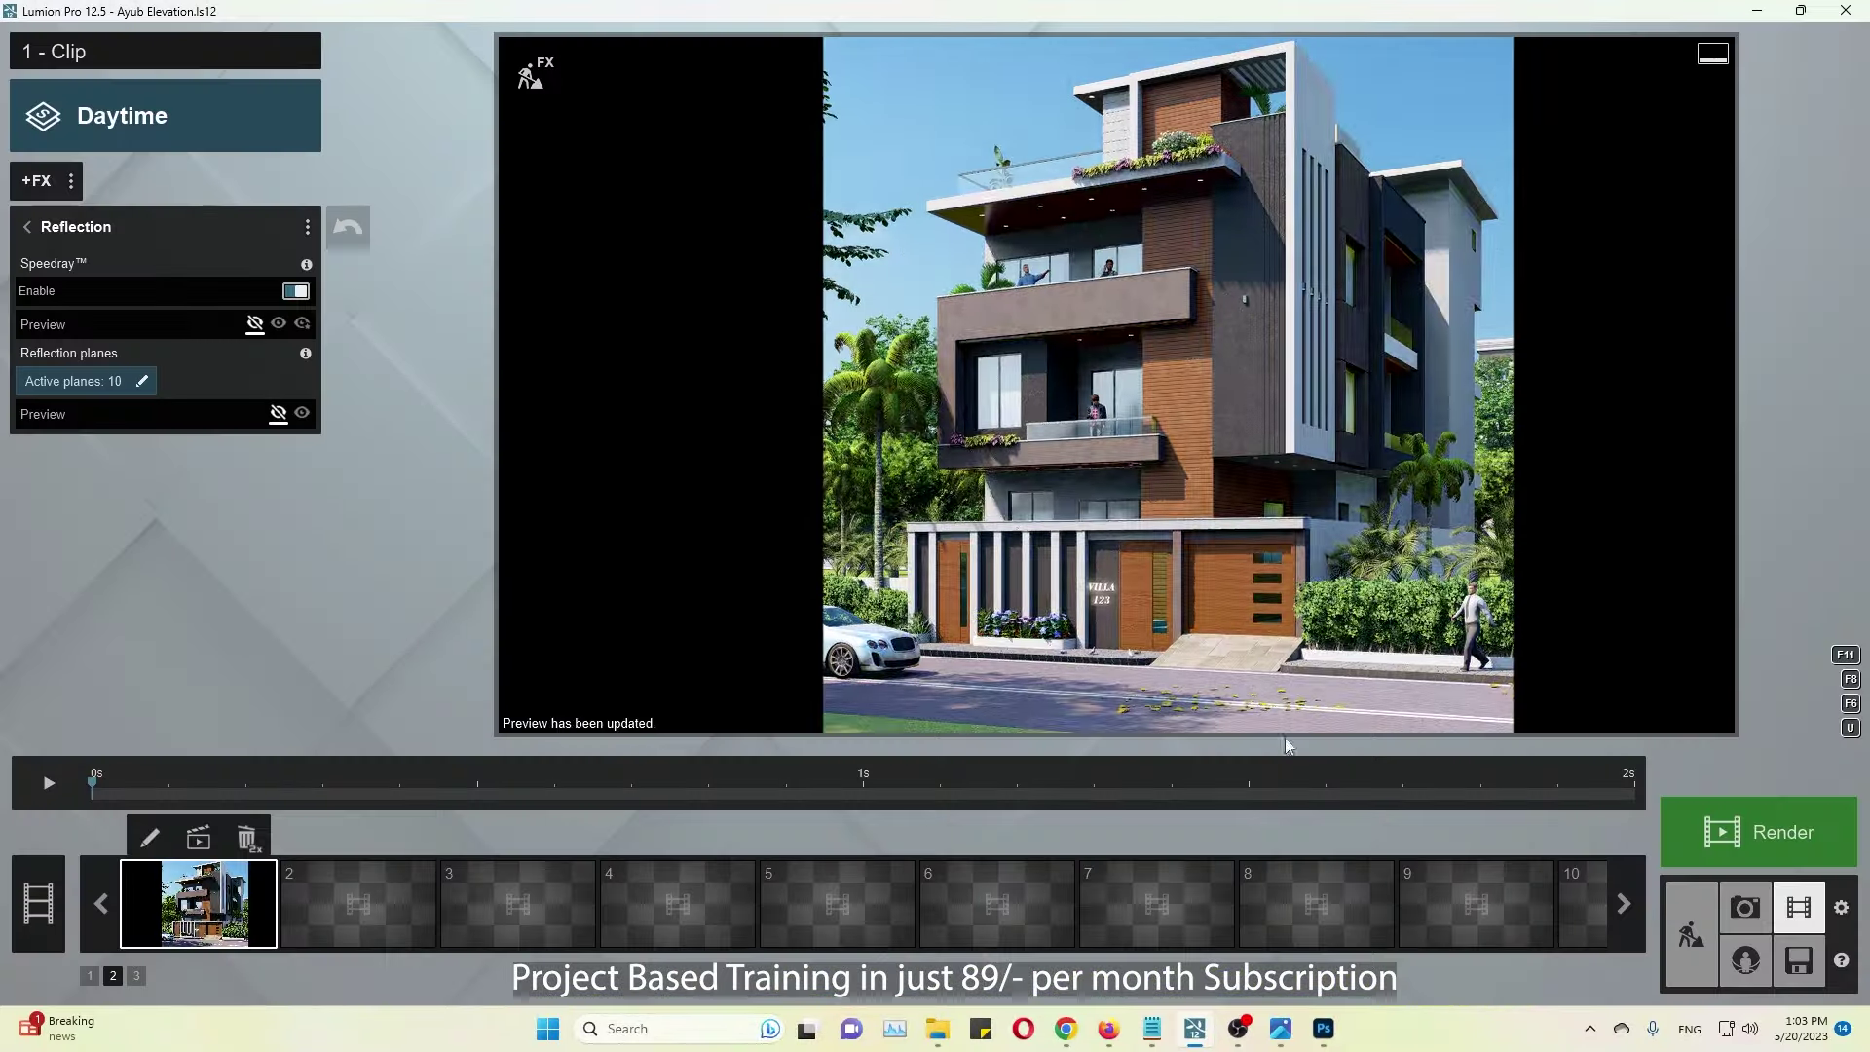
Step: Render the current frame as a 1920x1080 JPG, 4.jpg, and dismiss the completion notice
{"action": "left_click", "coordinate": [1759, 830]}
{"action": "left_click", "coordinate": [772, 740]}
{"action": "key", "text": "Return"}
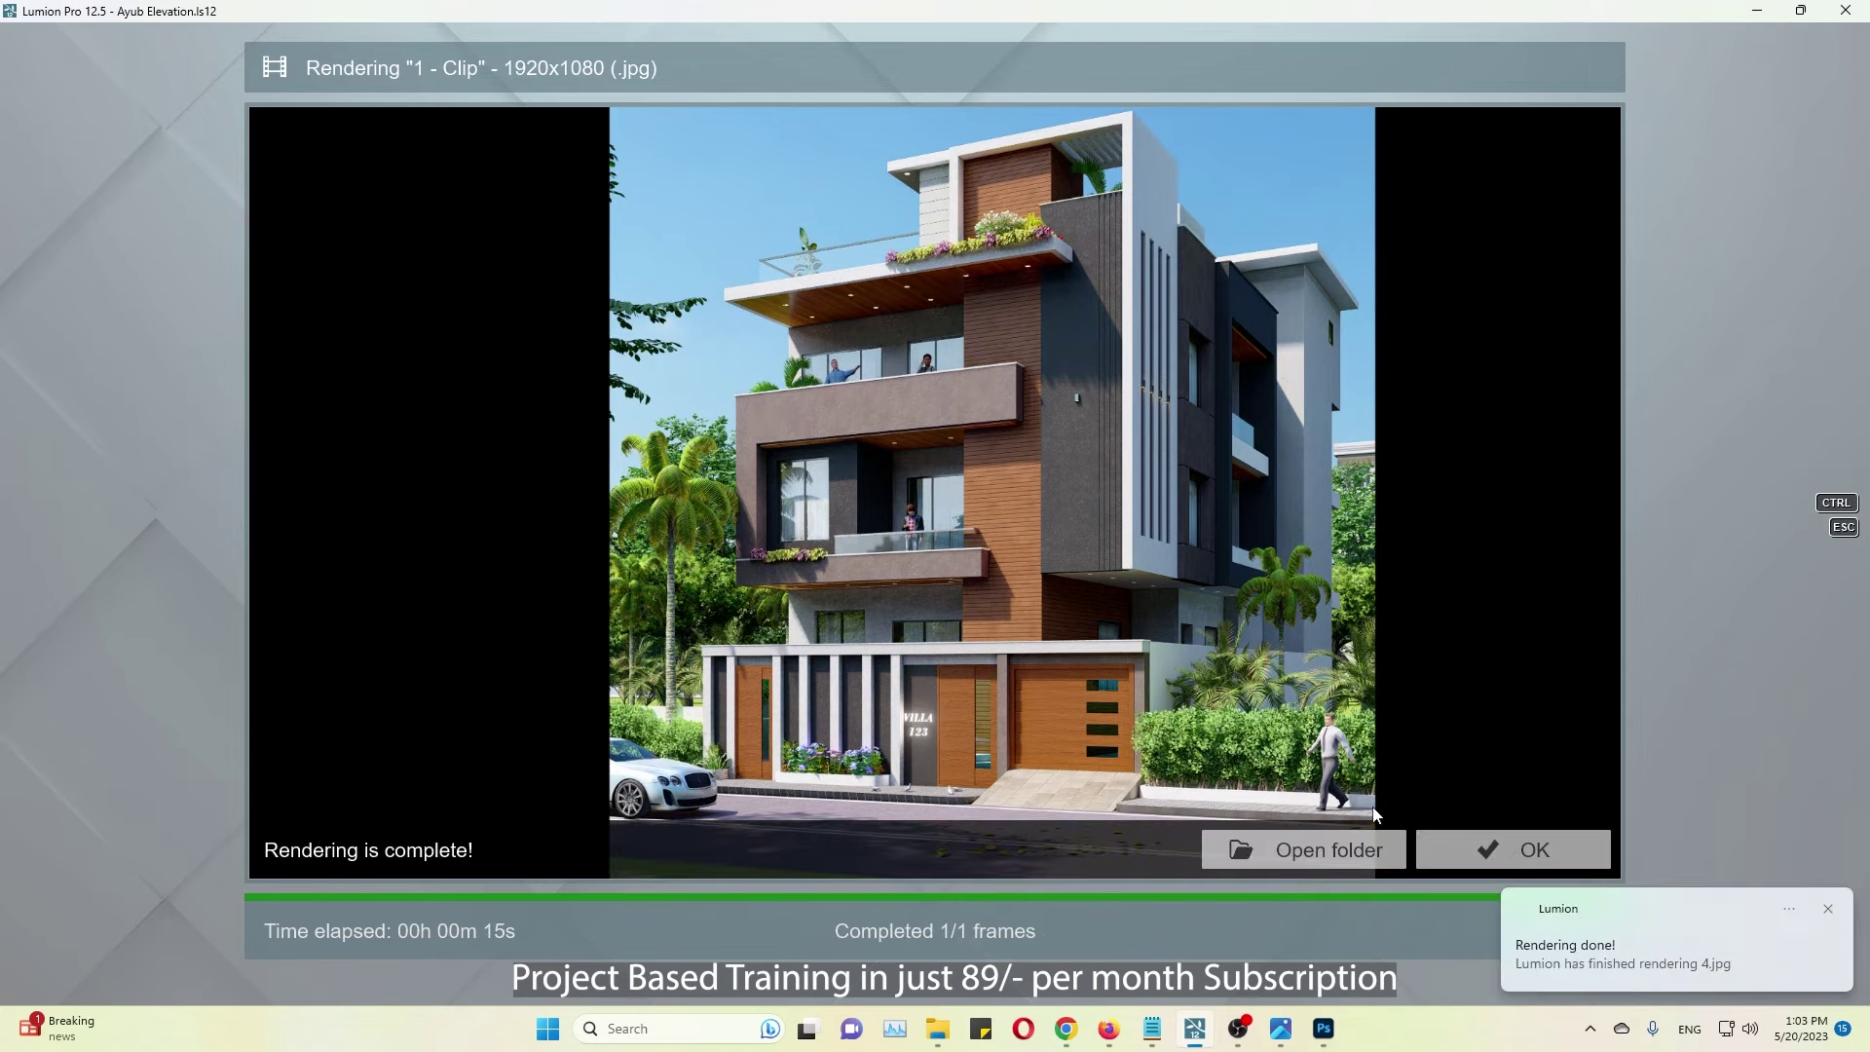
{"action": "left_click", "coordinate": [1828, 909]}
Step: Select a side-facade area light and widen it to about 4.1 m
{"action": "left_click", "coordinate": [1513, 849]}
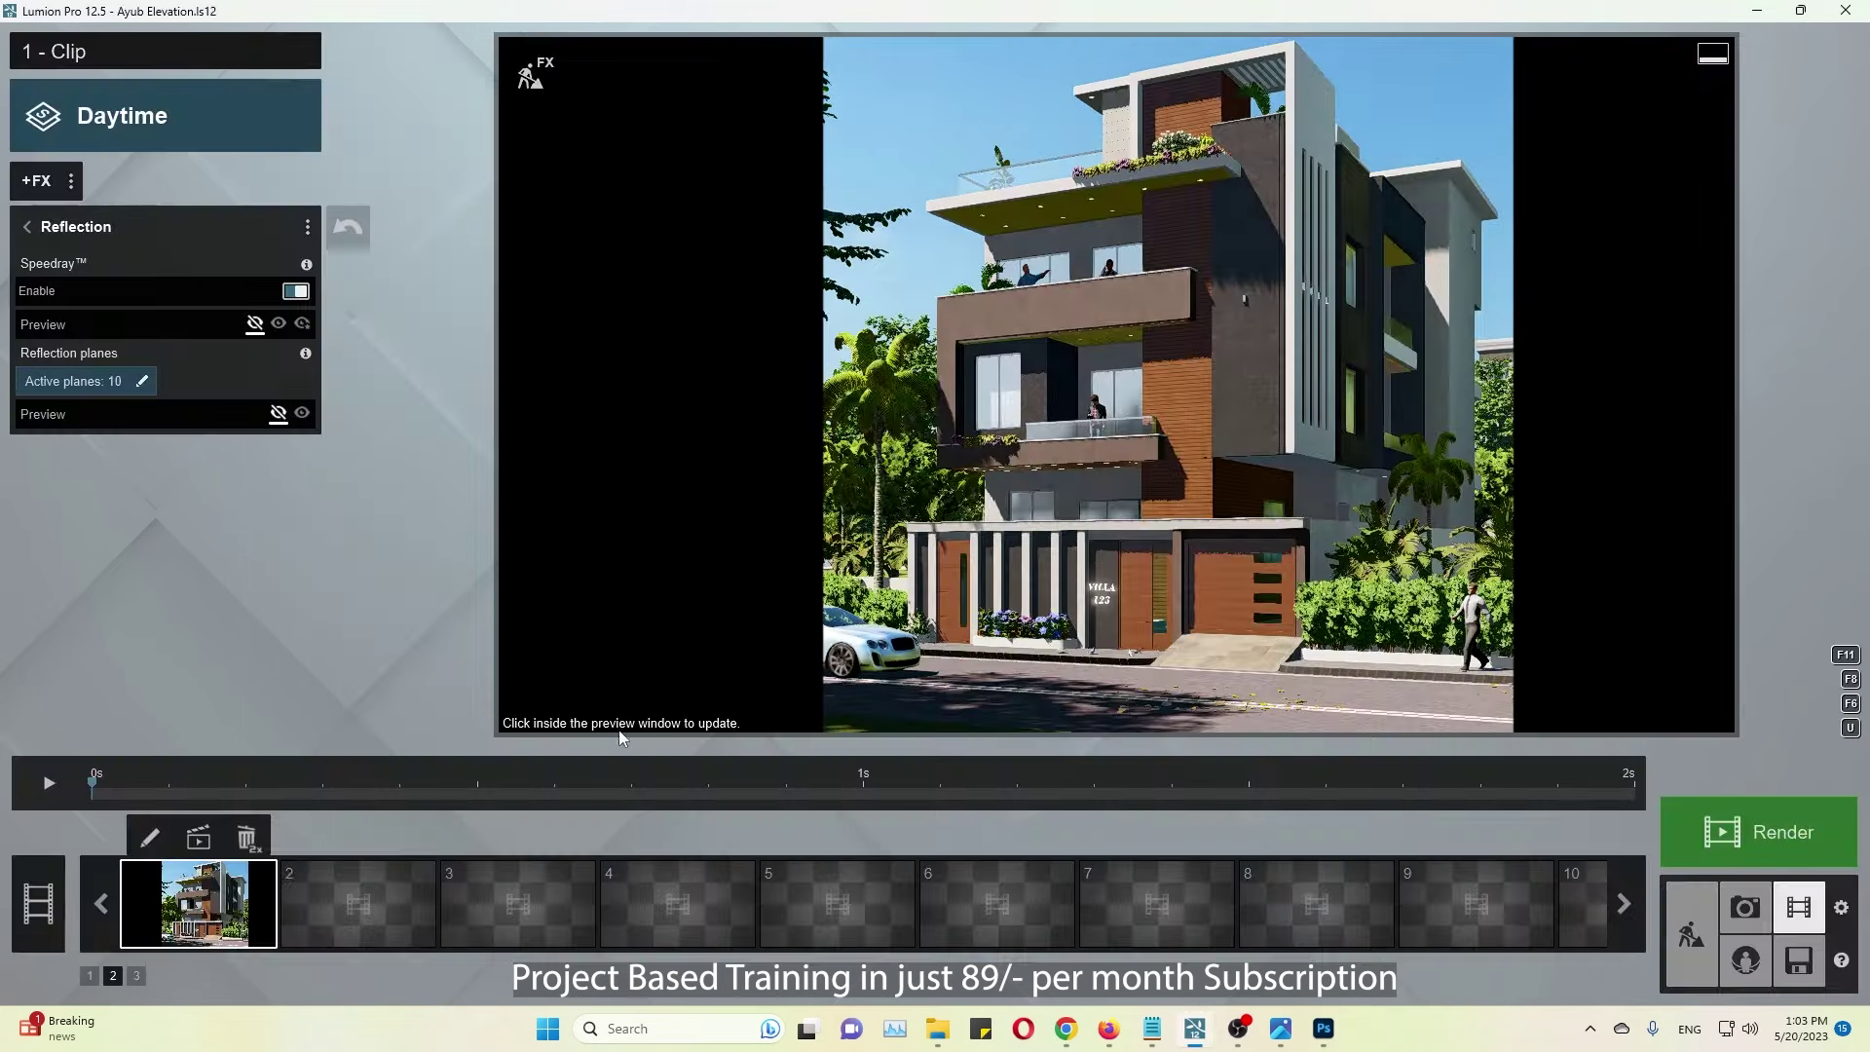
{"action": "left_click", "coordinate": [1818, 952]}
{"action": "left_click", "coordinate": [560, 202]}
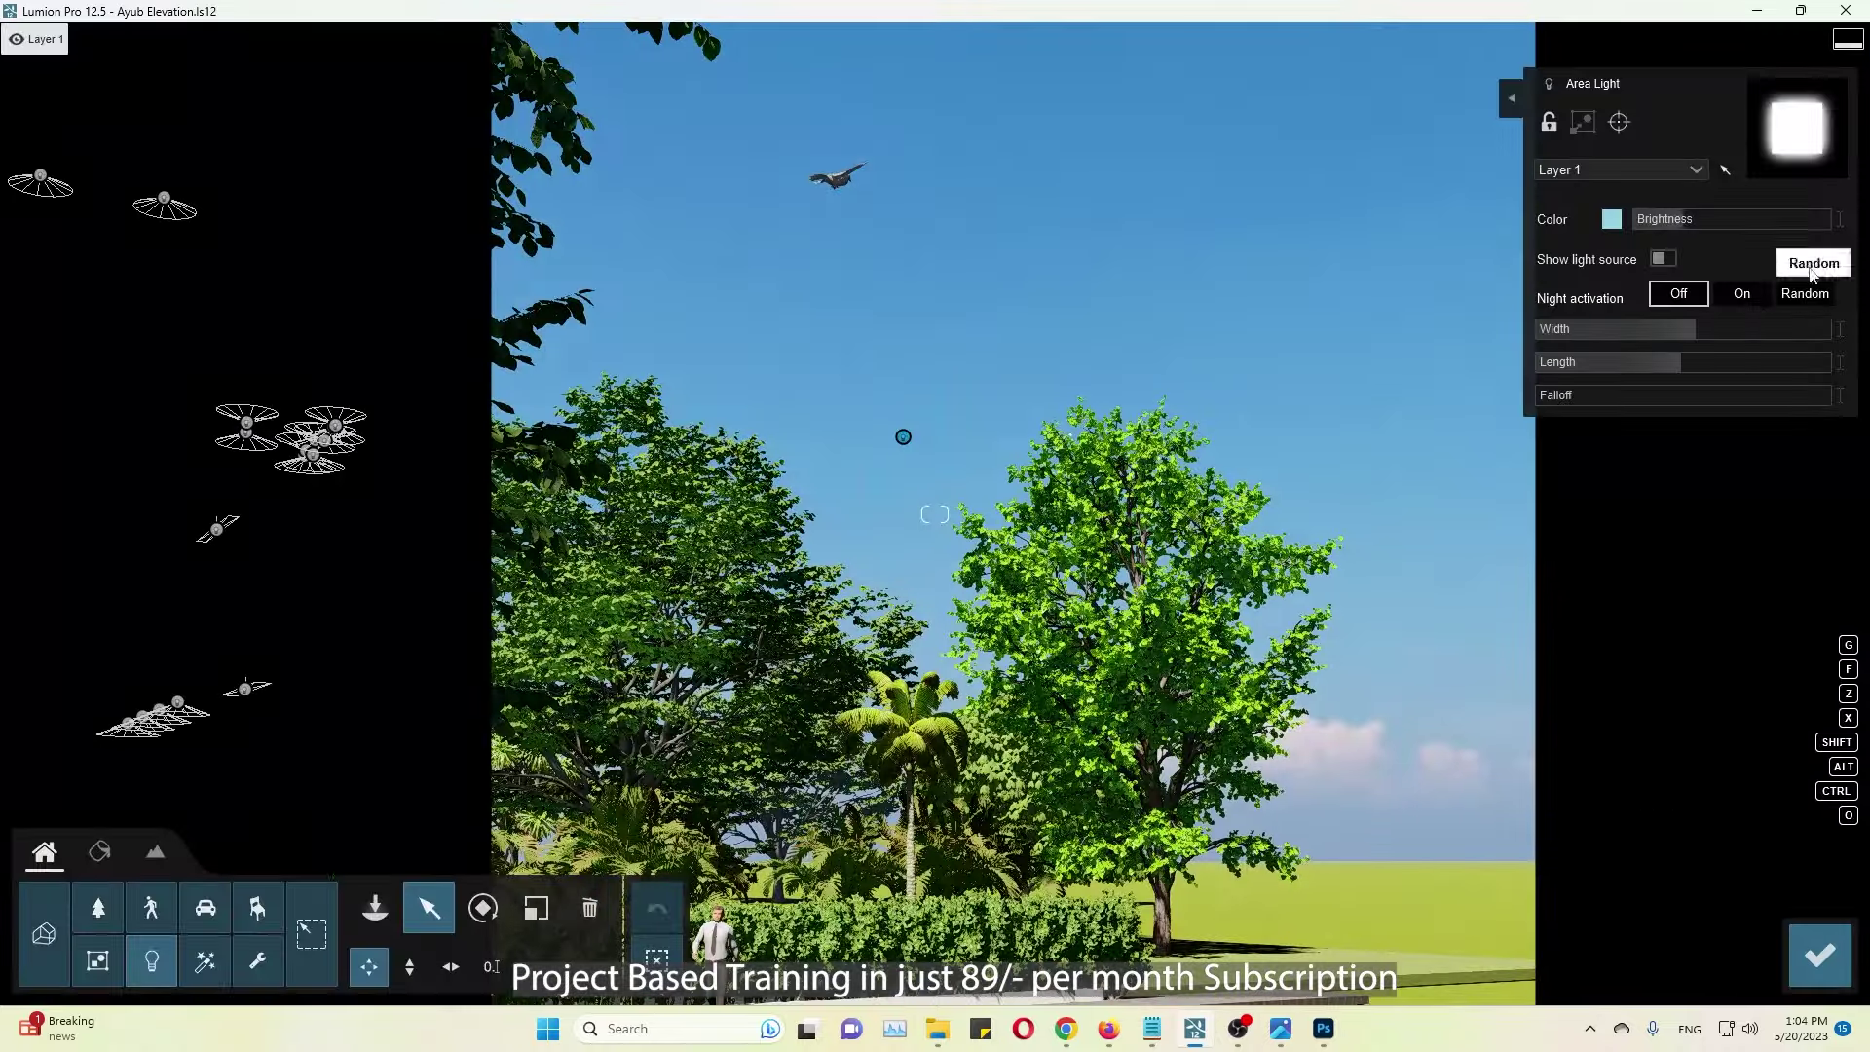
{"action": "left_click", "coordinate": [1821, 954]}
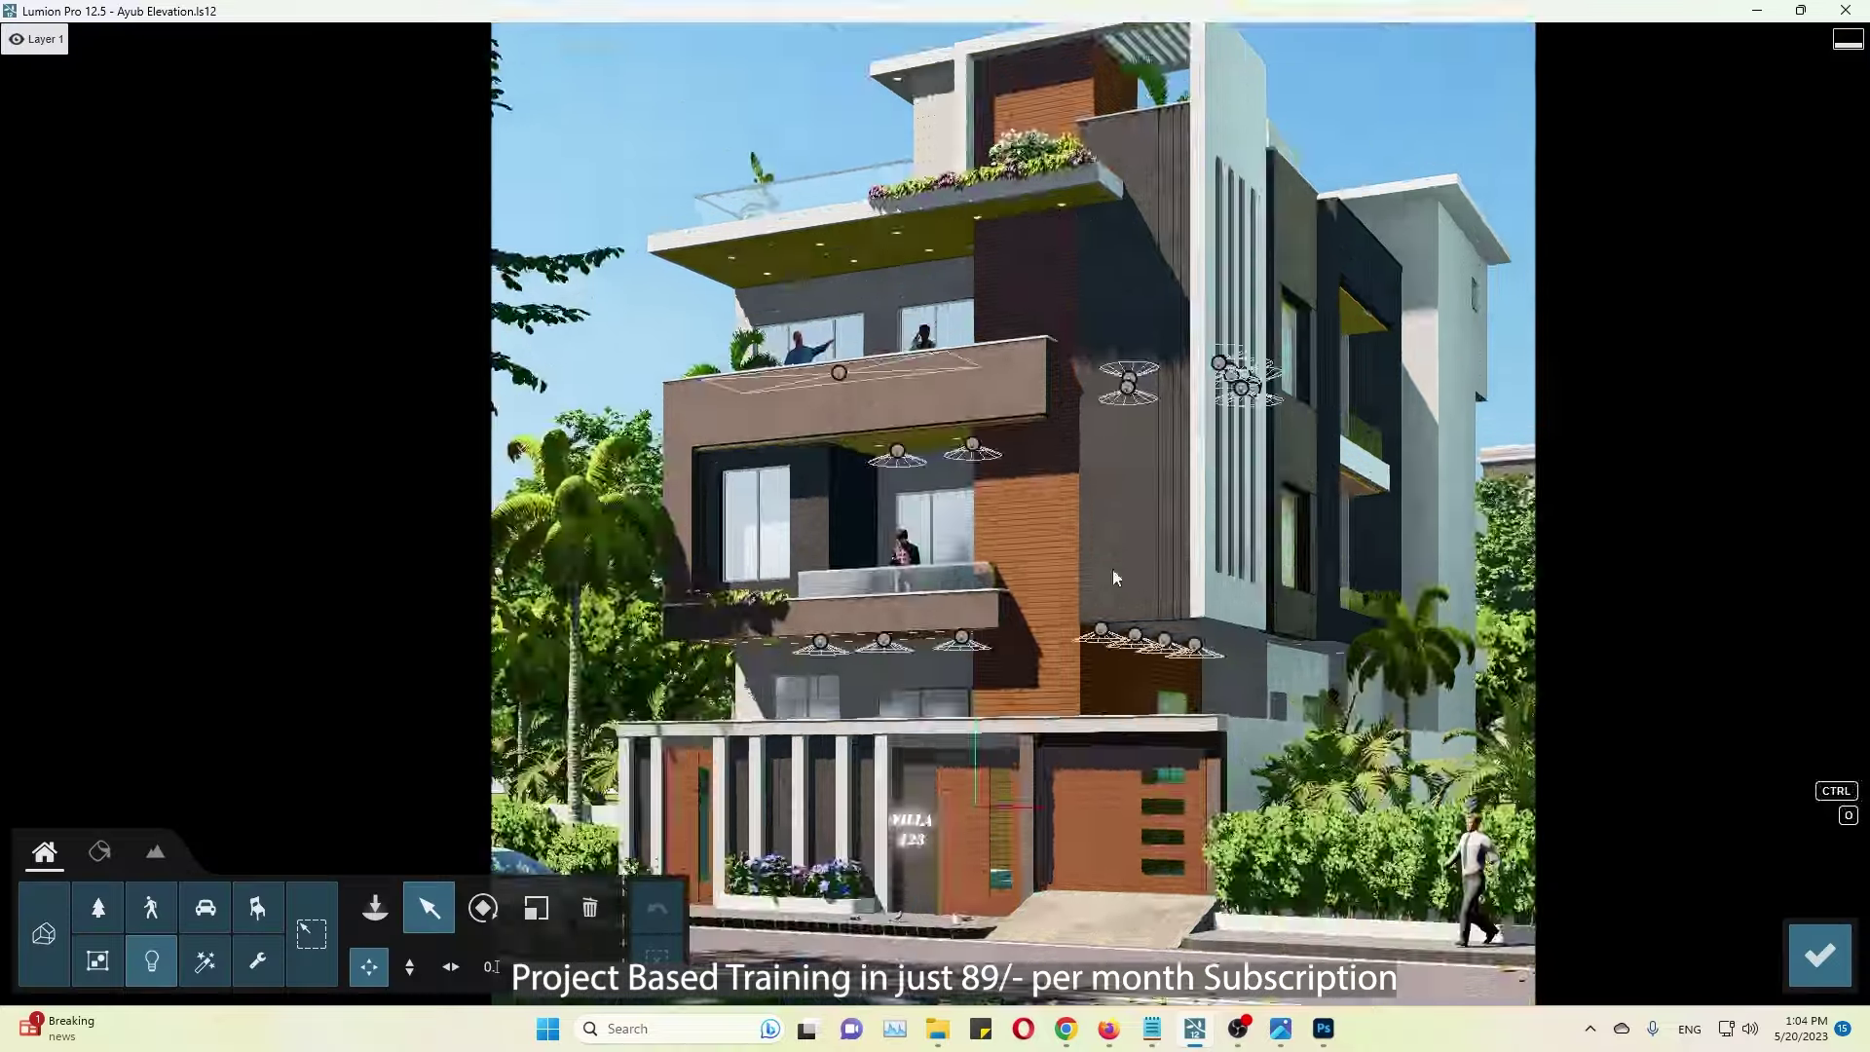
{"action": "right_click_drag", "start_coordinate": [1114, 578], "coordinate": [1033, 585]}
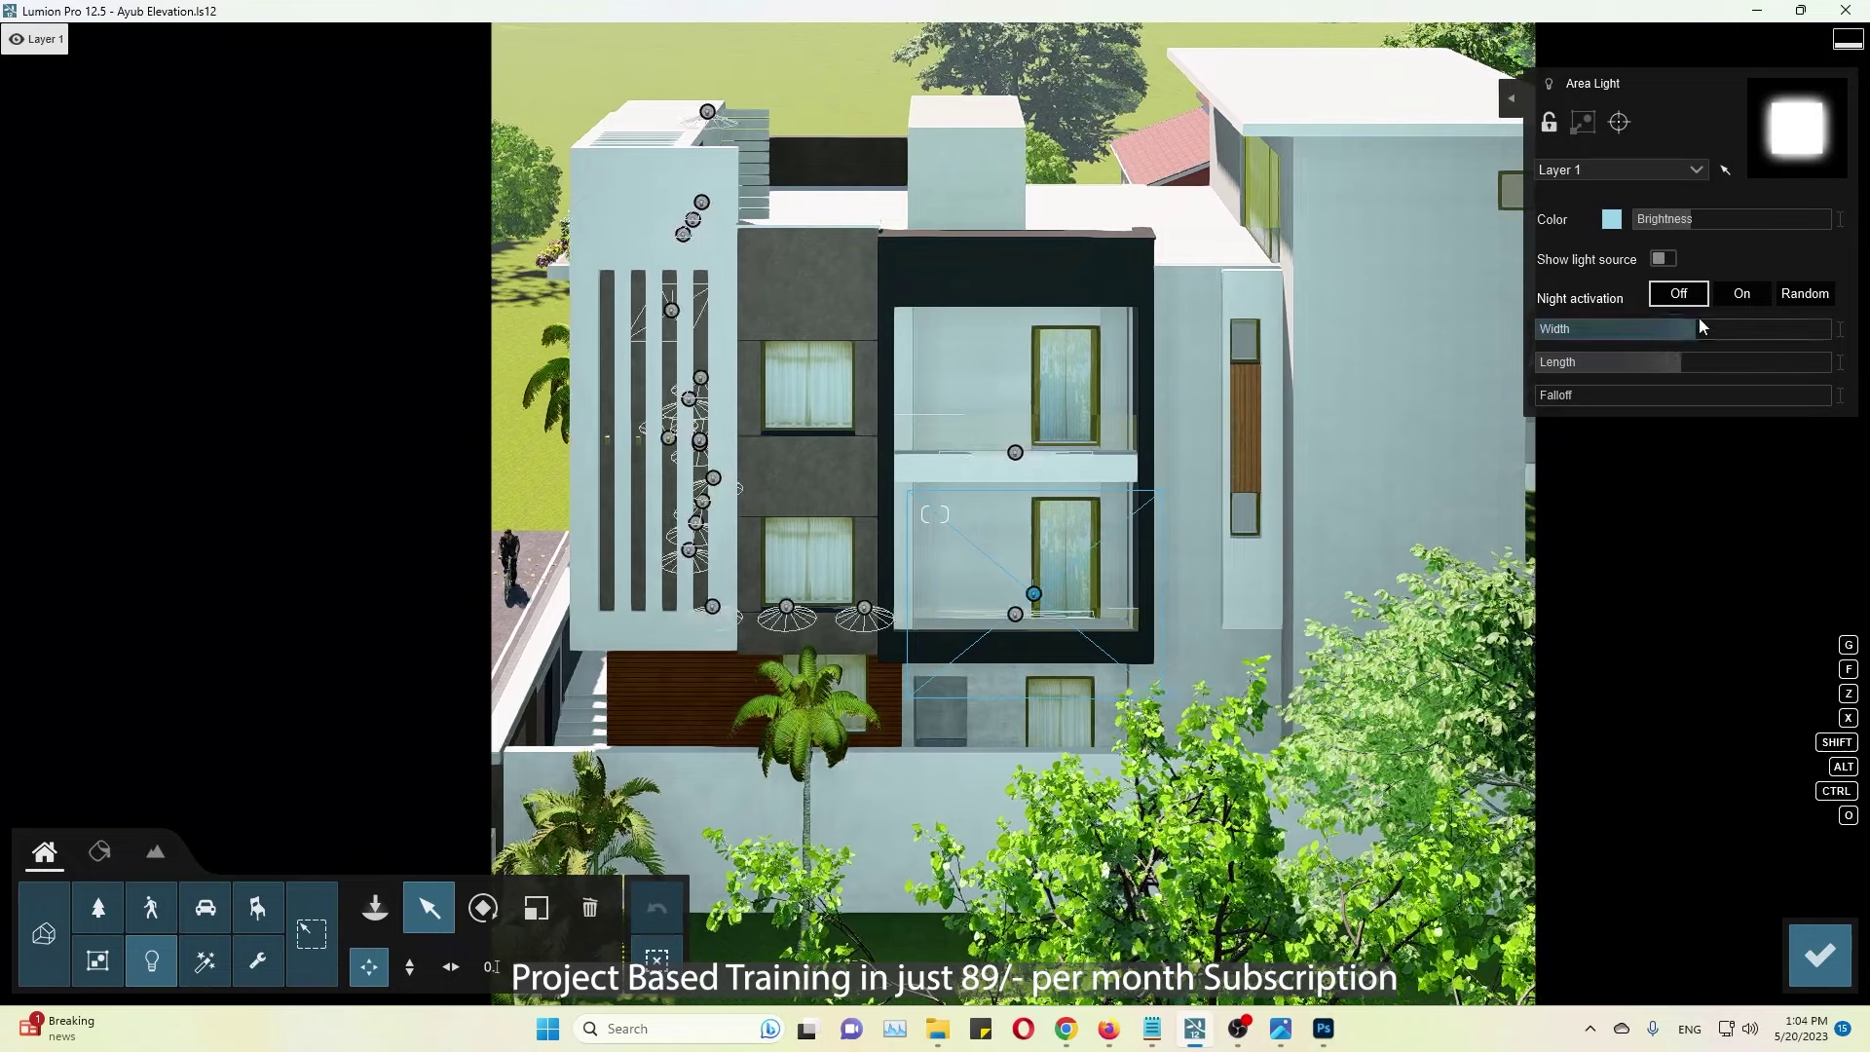
{"action": "left_click_drag", "start_coordinate": [1698, 328], "coordinate": [1774, 323]}
Step: Add Color Correction and shift its Temperature to match the Ref.jpg reference photo
{"action": "left_click", "coordinate": [1812, 959]}
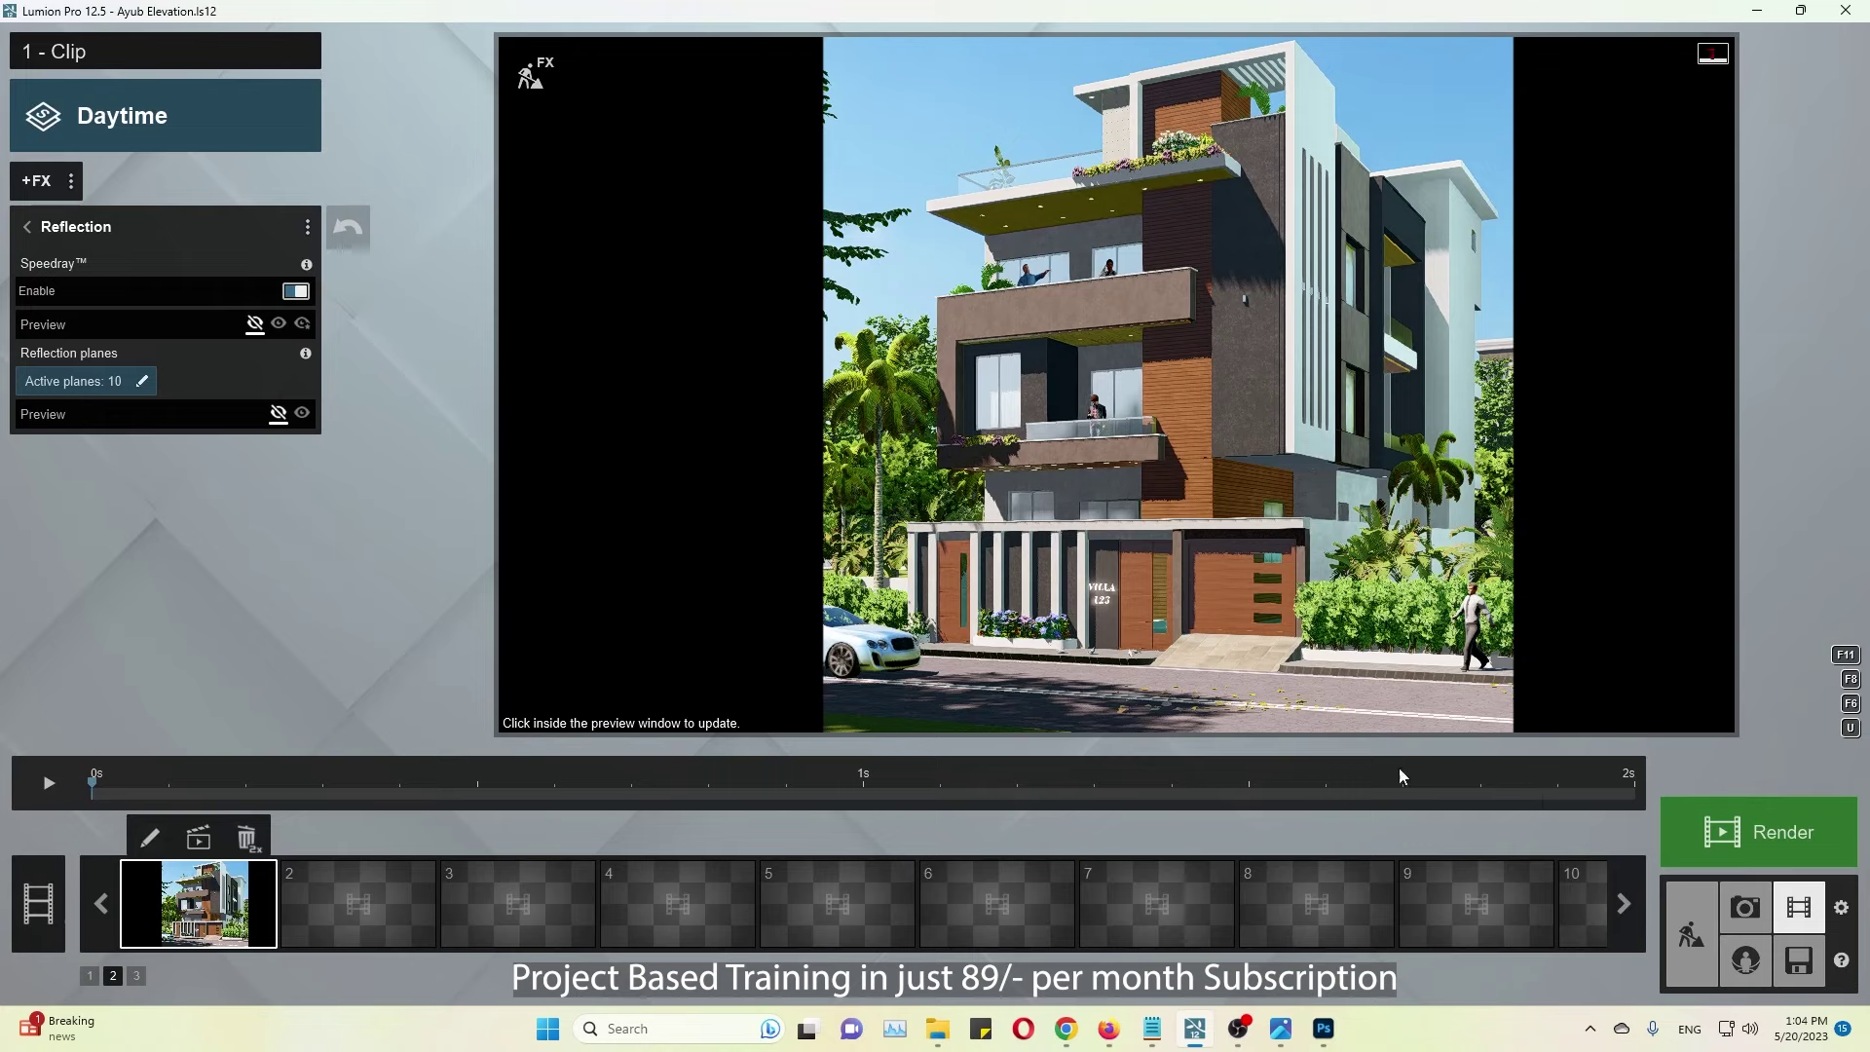
{"action": "left_click", "coordinate": [1209, 462]}
{"action": "key", "text": "alt+Tab"}
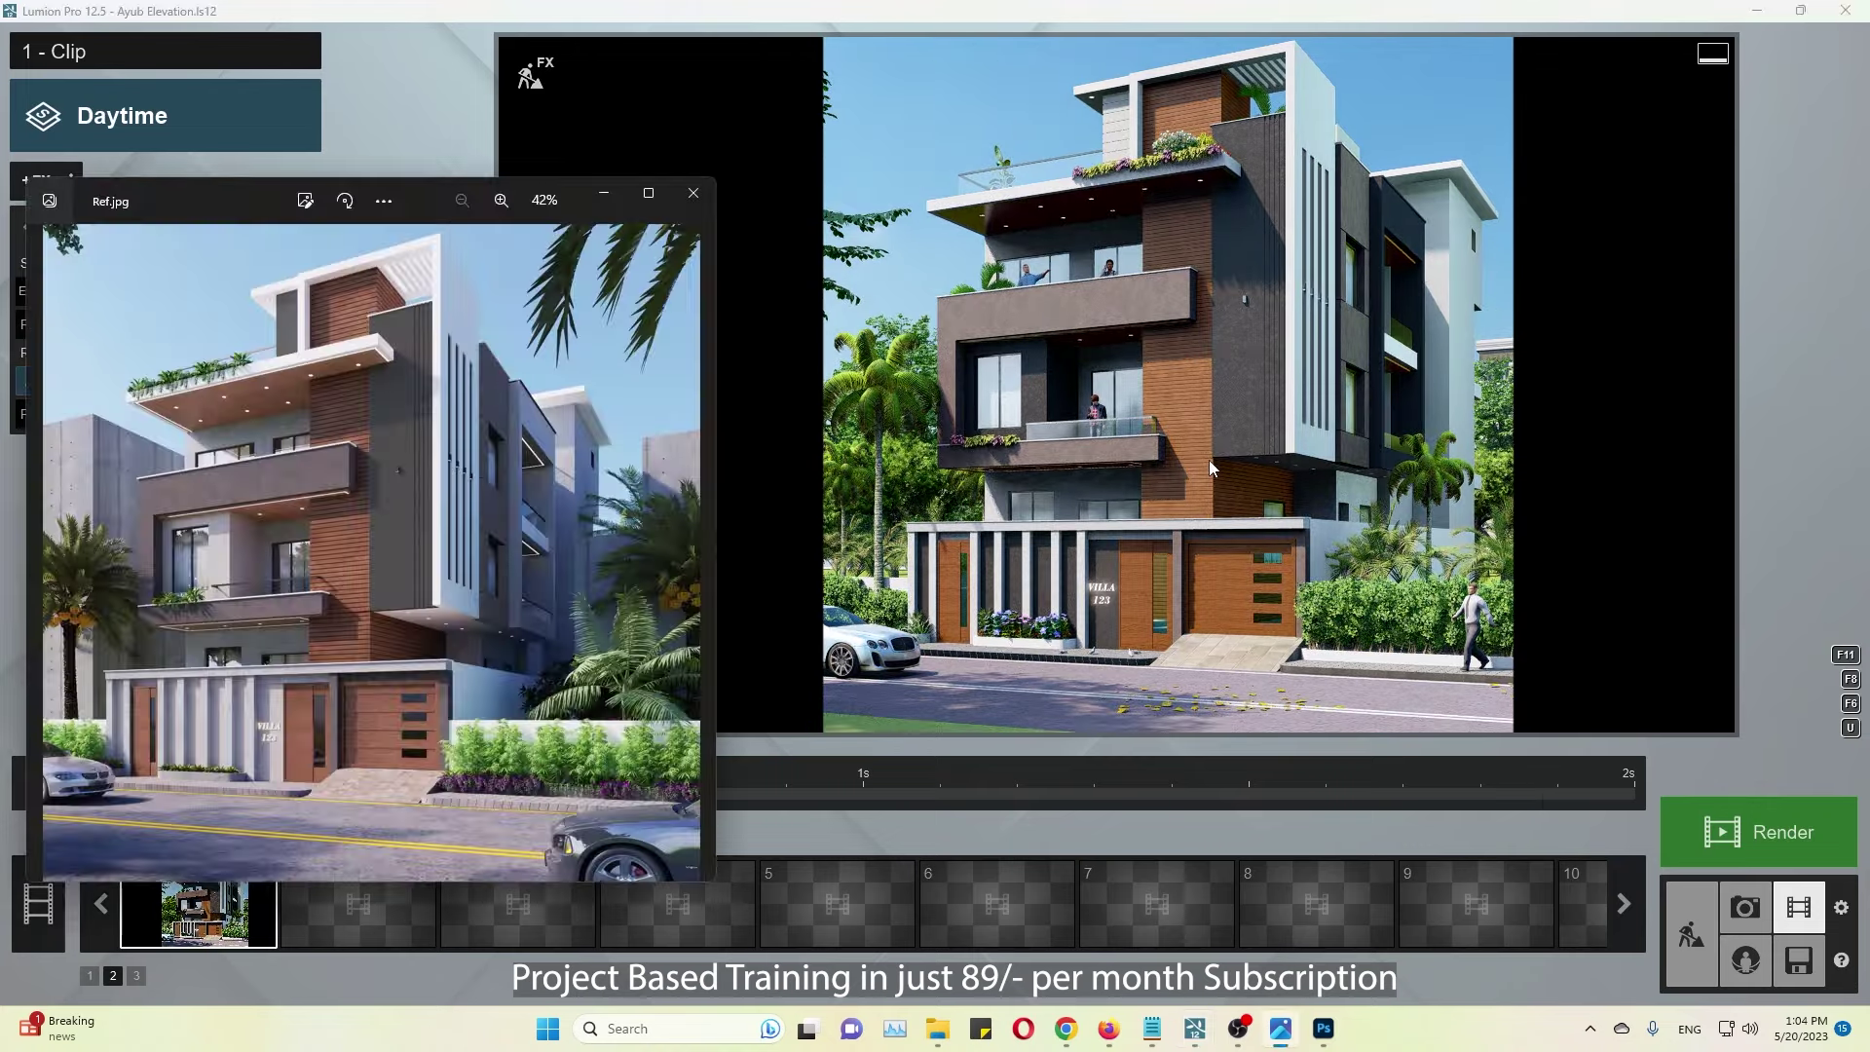
{"action": "key", "text": "alt+Tab"}
{"action": "left_click", "coordinate": [26, 226]}
{"action": "left_click", "coordinate": [83, 464]}
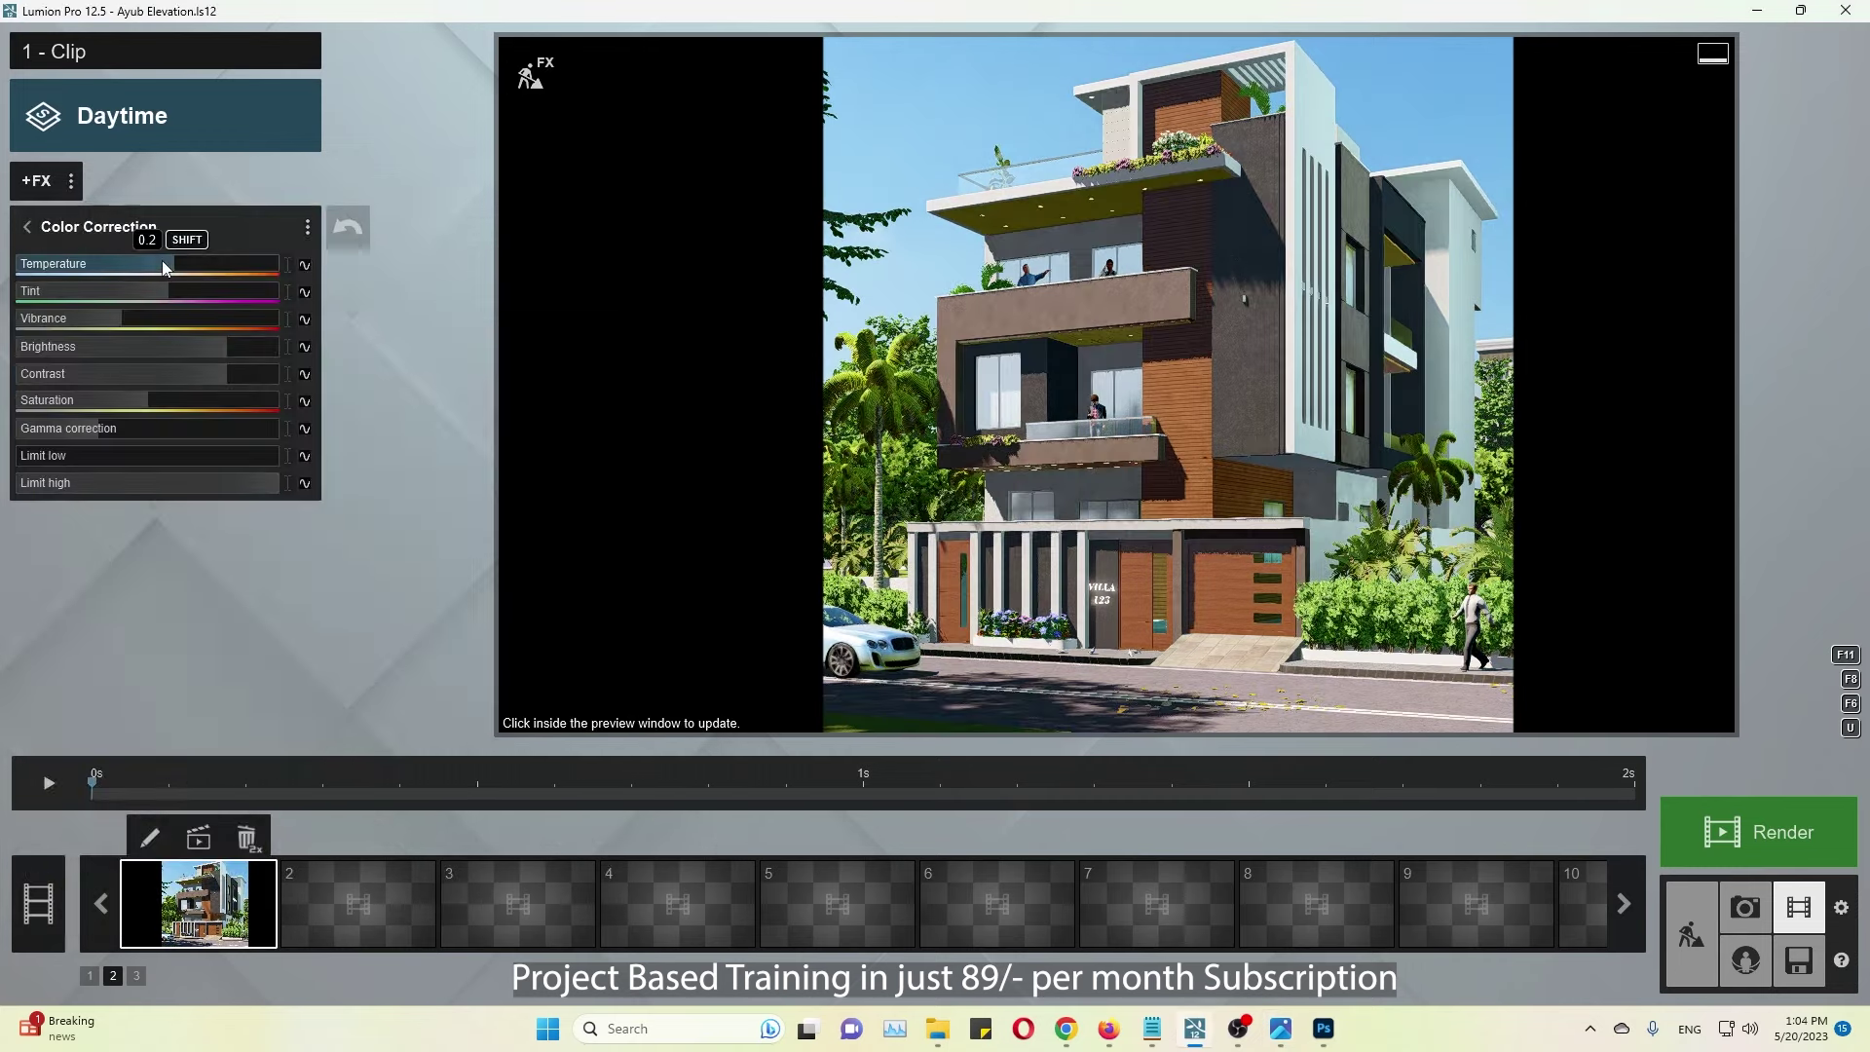
{"action": "left_click", "coordinate": [1025, 442]}
{"action": "key", "text": "alt+Tab"}
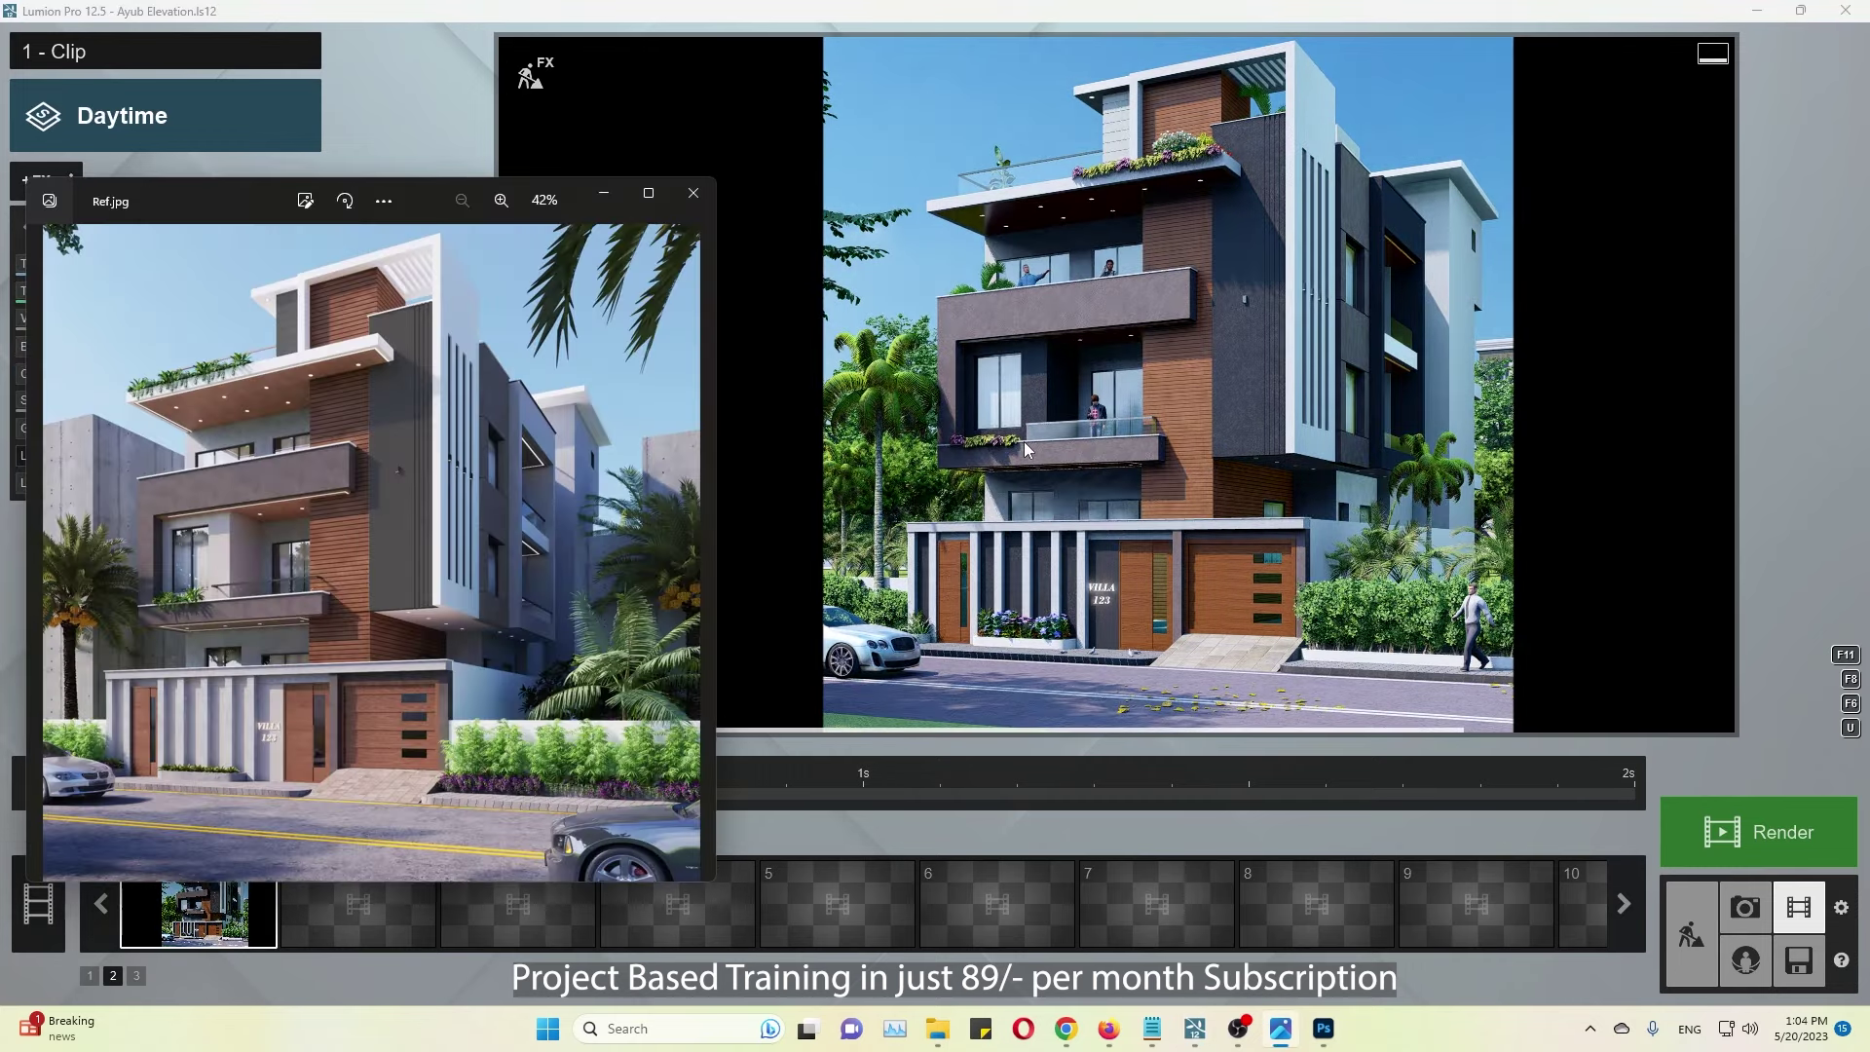
{"action": "left_click", "coordinate": [396, 556]}
{"action": "left_click", "coordinate": [694, 193]}
{"action": "left_click_drag", "start_coordinate": [200, 263], "coordinate": [169, 263]}
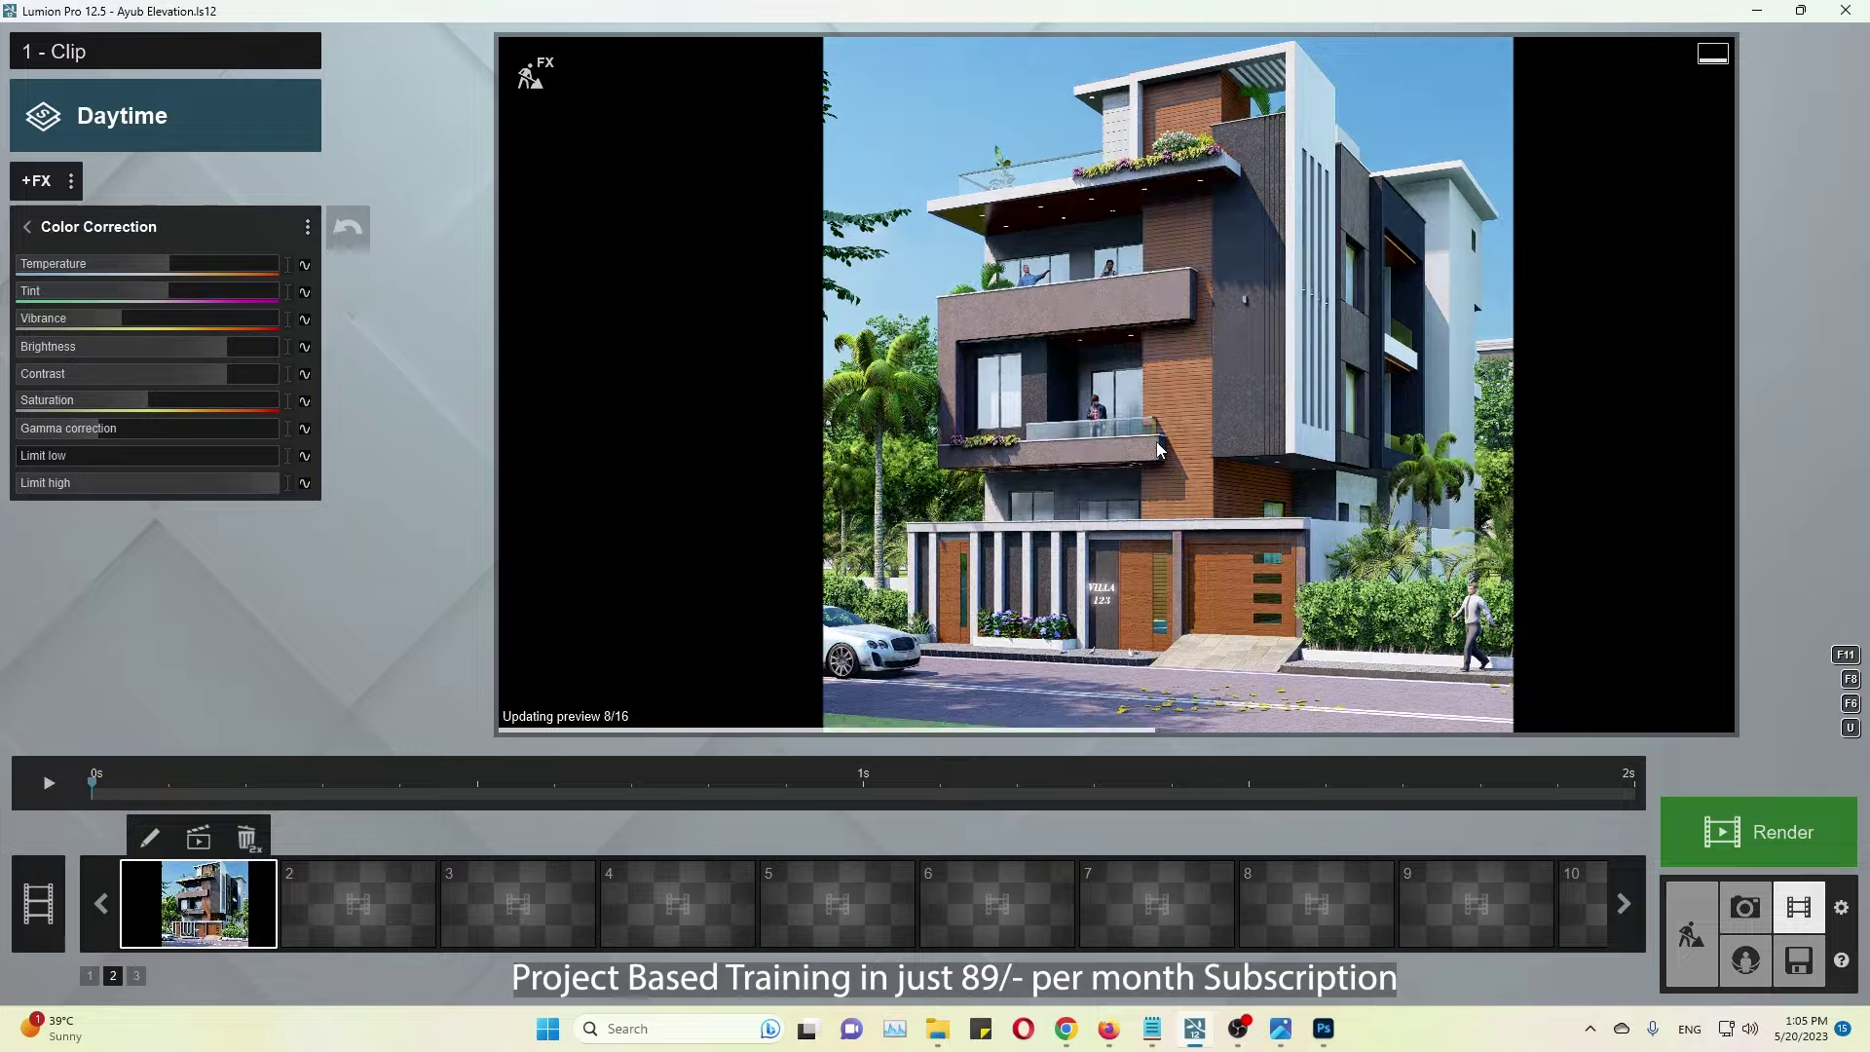
Step: Tint the area light above the trees light blue
{"action": "left_click", "coordinate": [531, 74]}
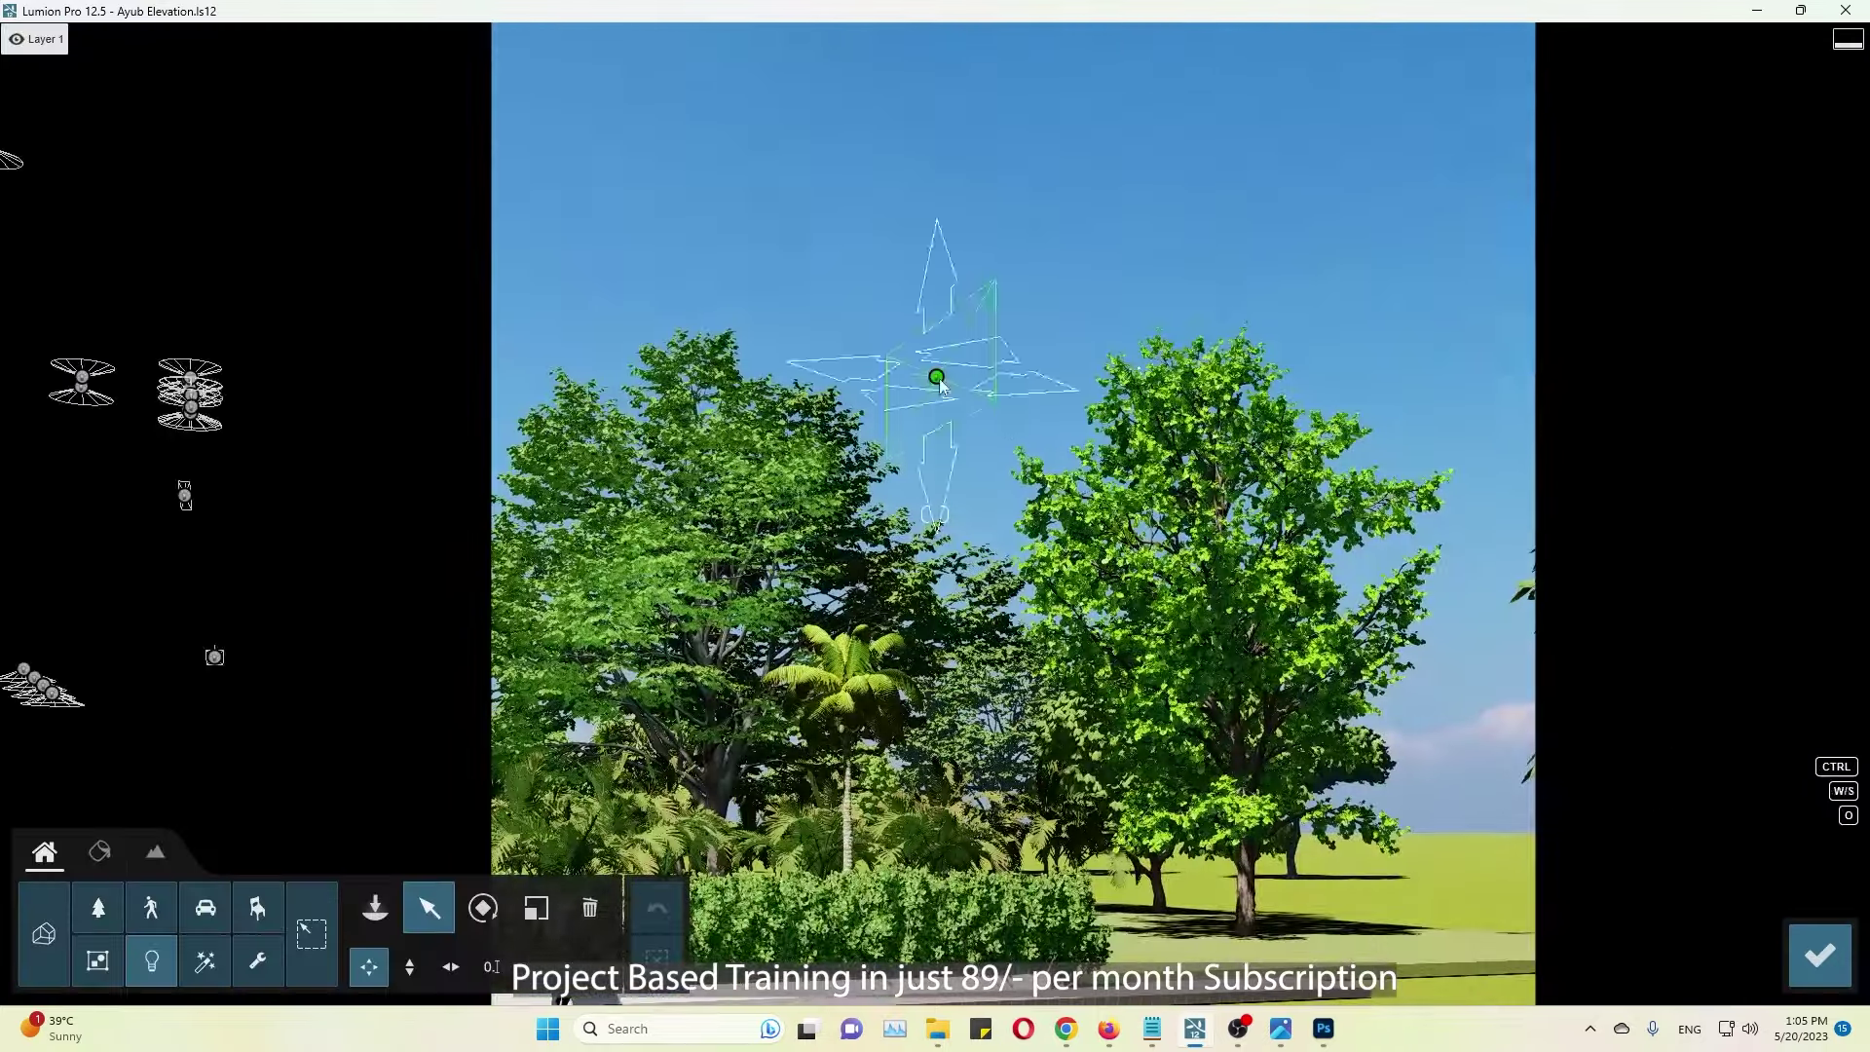
{"action": "left_click", "coordinate": [936, 376]}
{"action": "left_click", "coordinate": [1612, 220]}
{"action": "left_click_drag", "start_coordinate": [1382, 255], "coordinate": [1398, 239]}
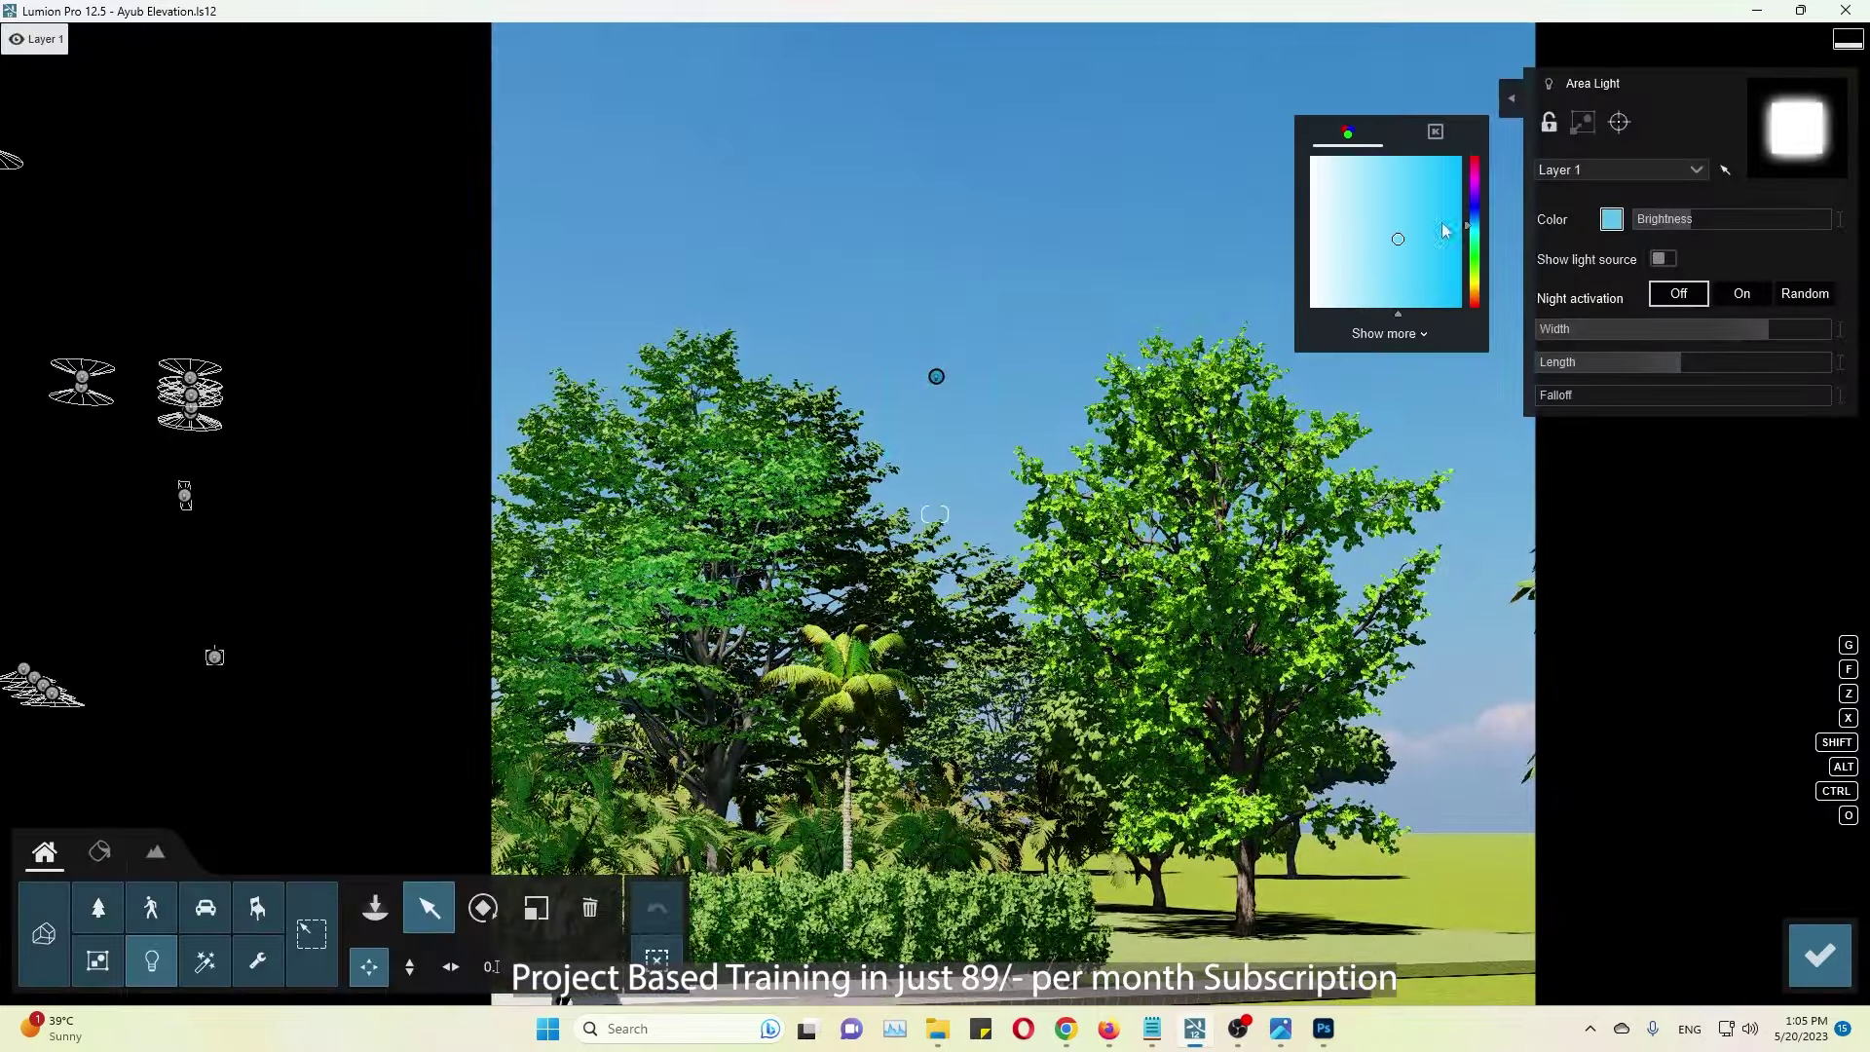
{"action": "left_click", "coordinate": [1803, 974]}
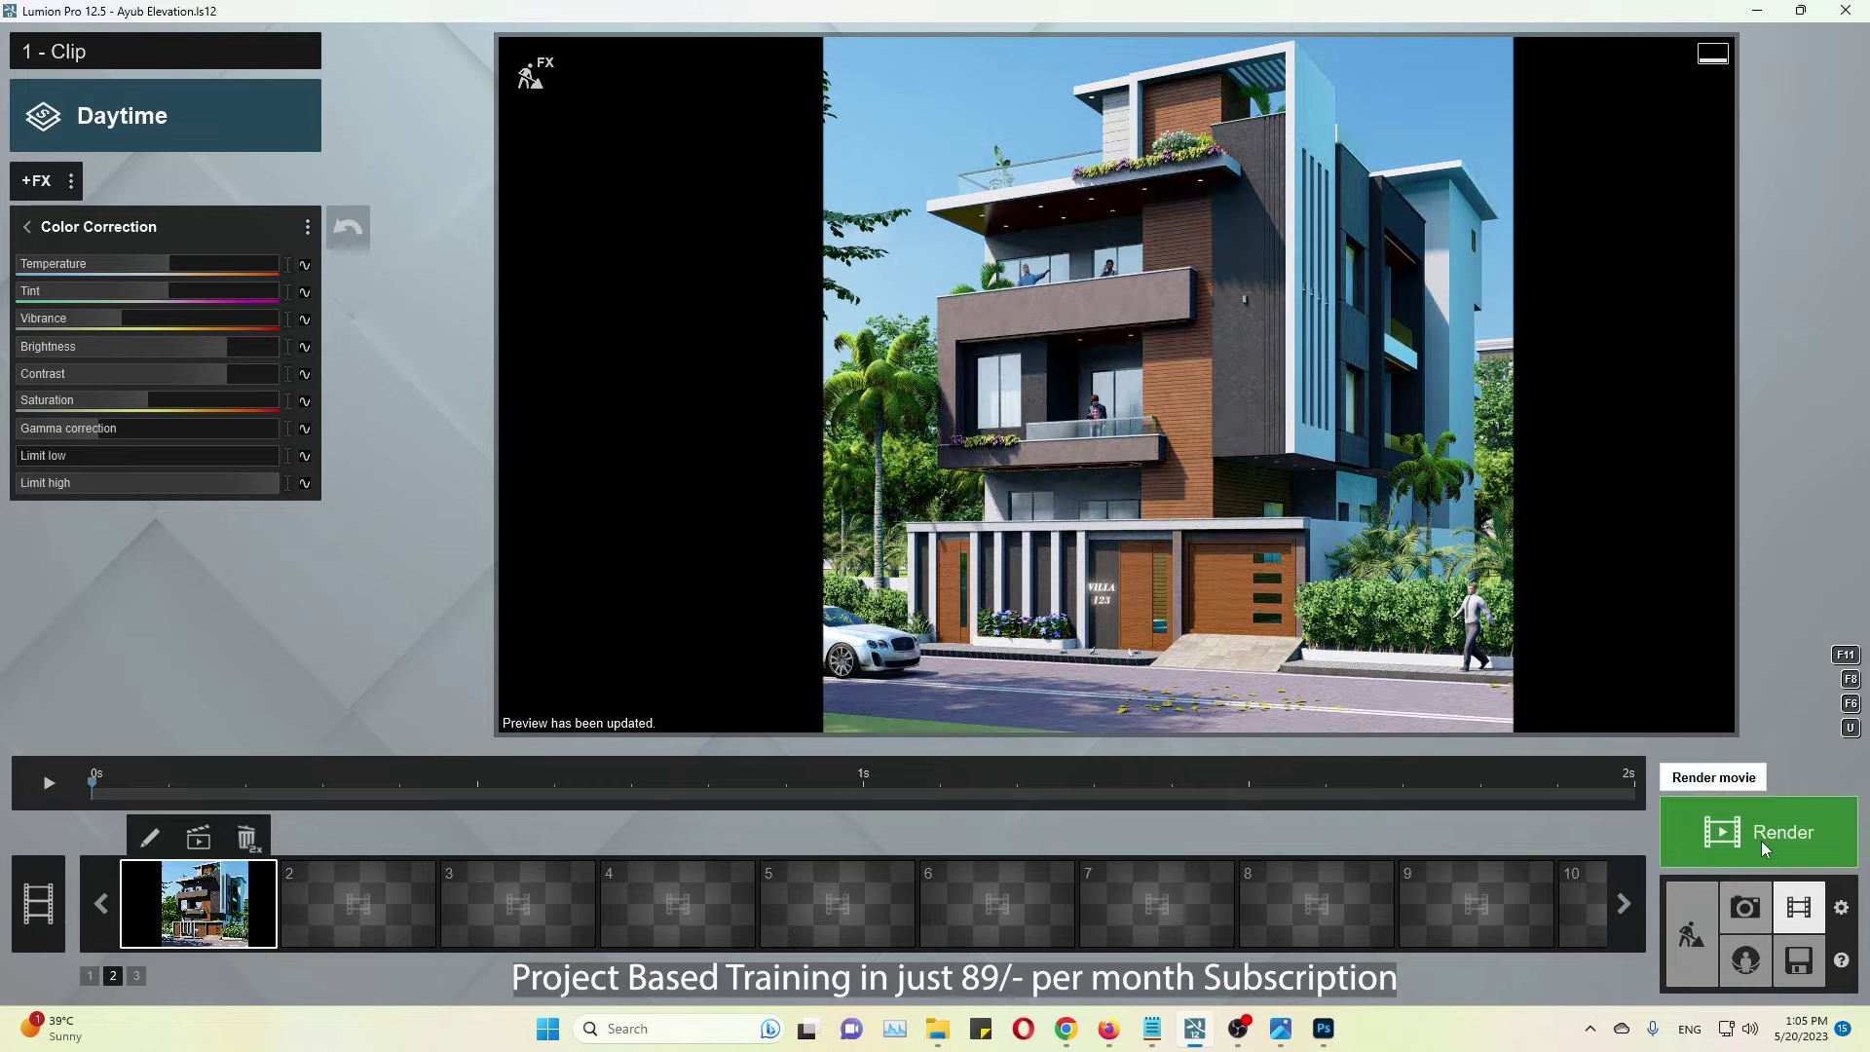
Step: Start a 3840x2160 Print render of the current frame saved as 5.jpg
{"action": "left_click", "coordinate": [1761, 844]}
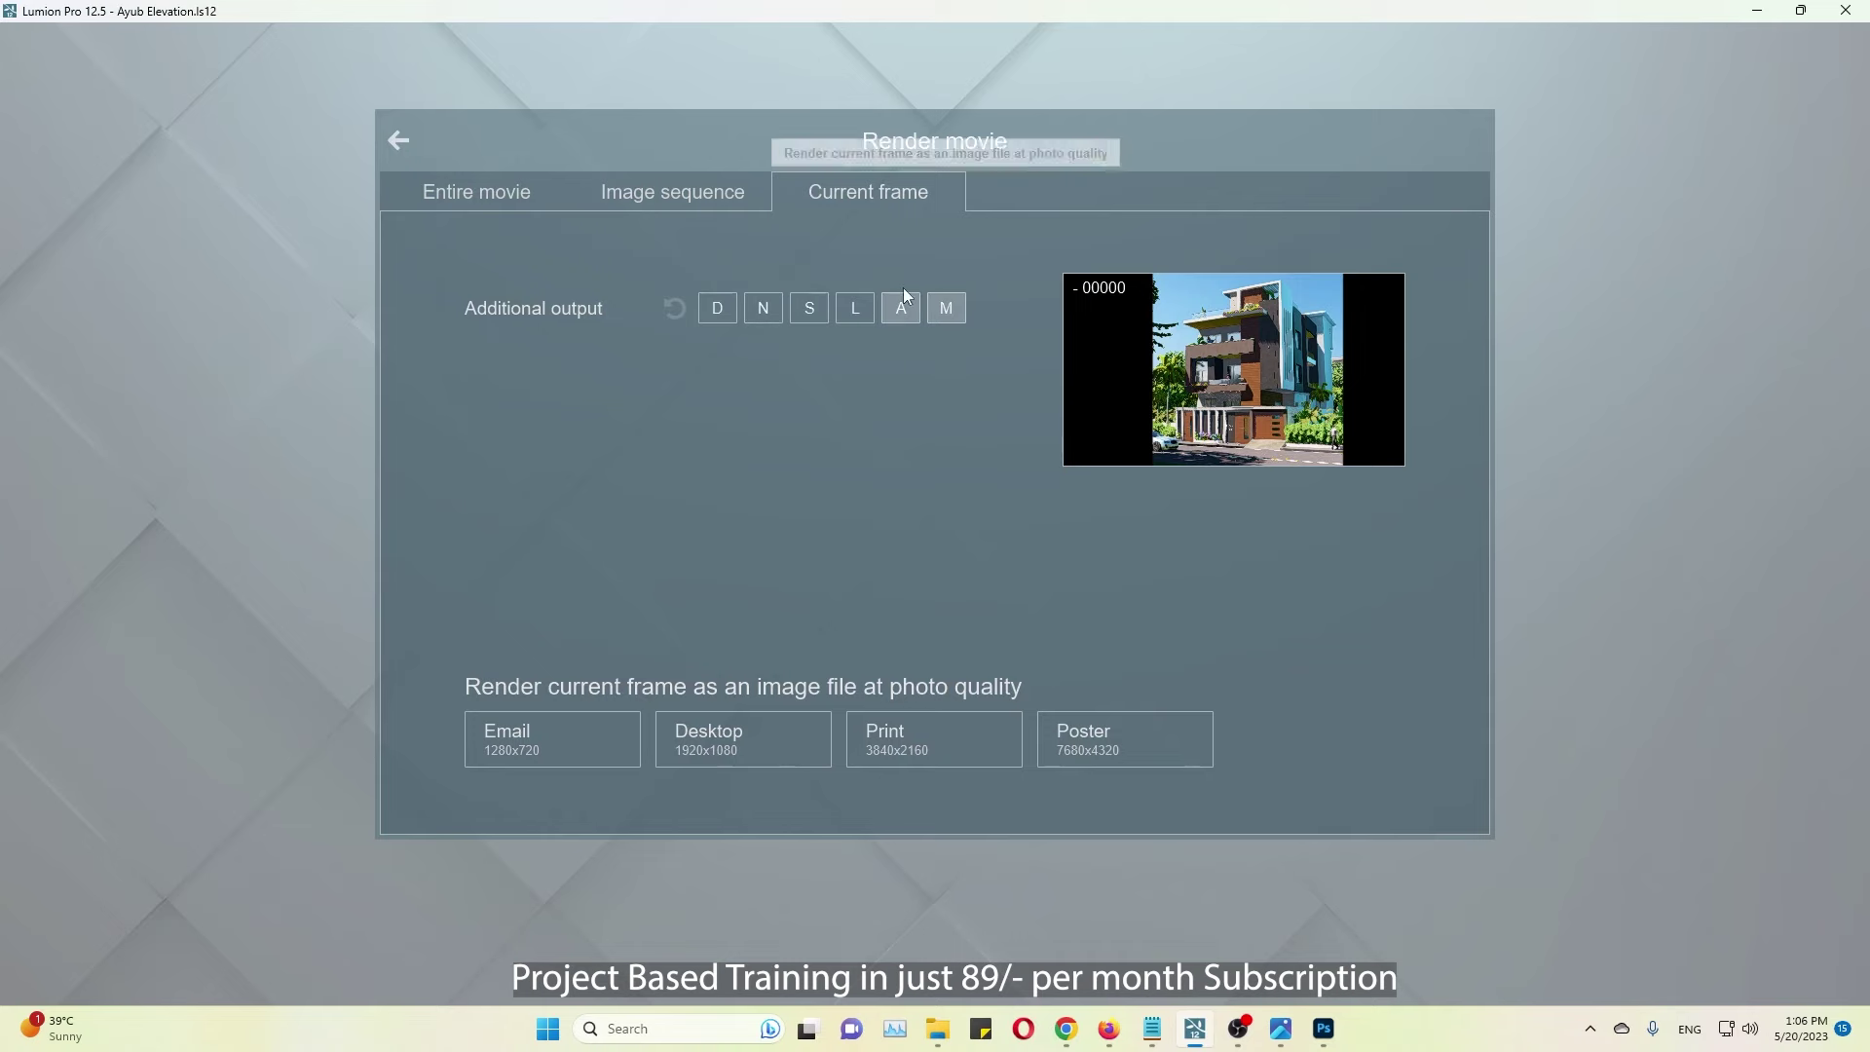
{"action": "left_click", "coordinate": [914, 756]}
{"action": "type", "text": "5"}
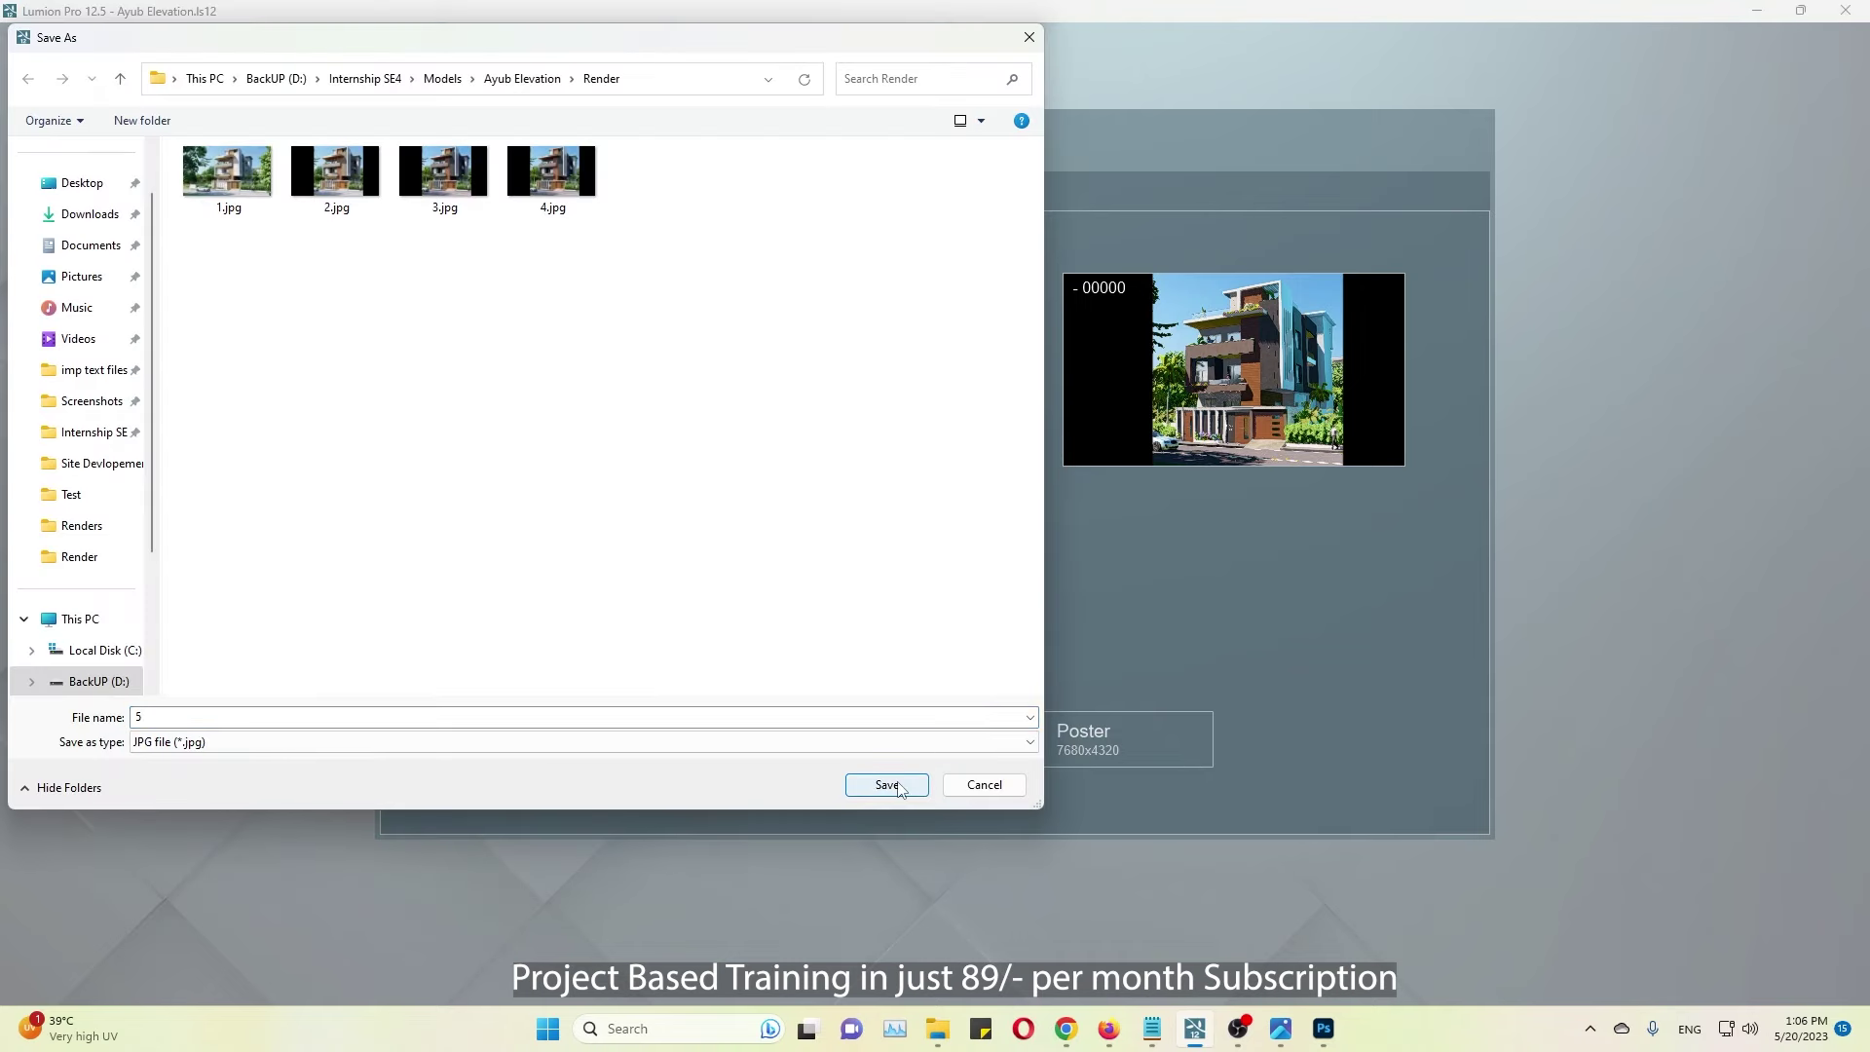
{"action": "left_click", "coordinate": [898, 787]}
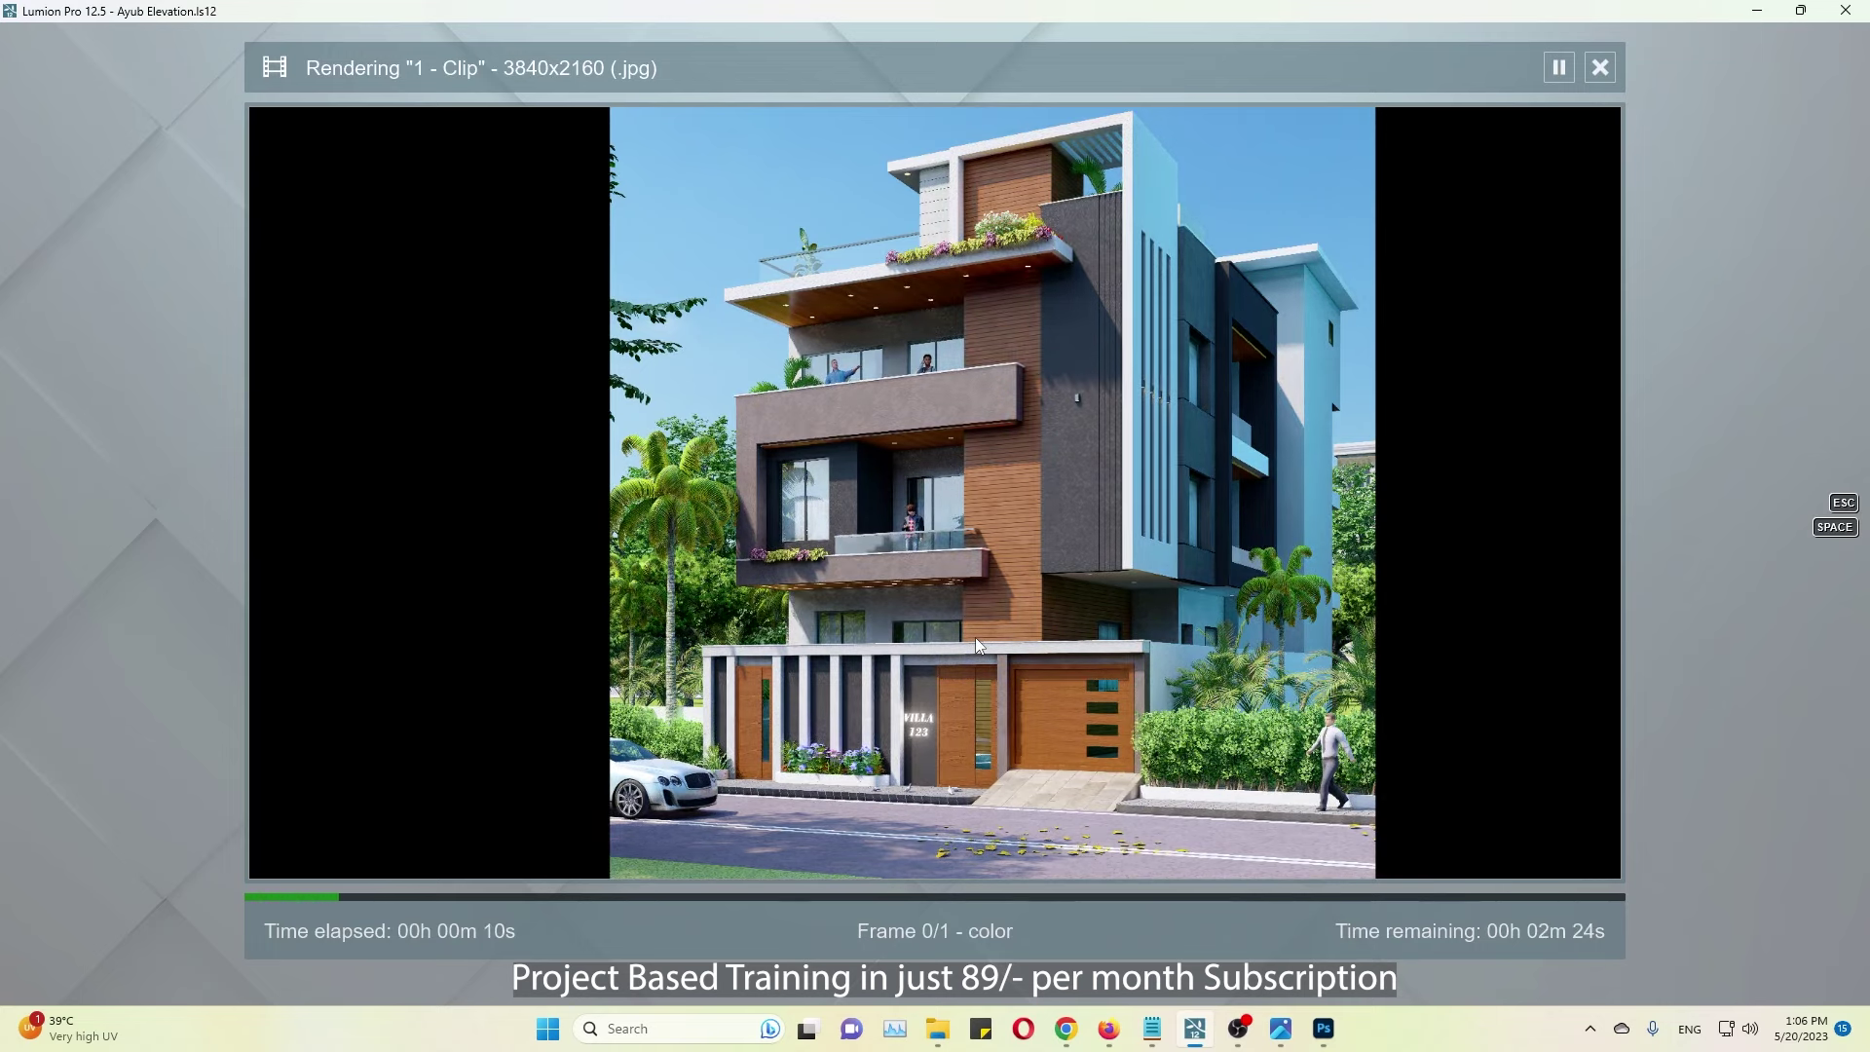
Step: Check the reference photo, then cancel the render and return to the scene
{"action": "key", "text": "alt+Tab"}
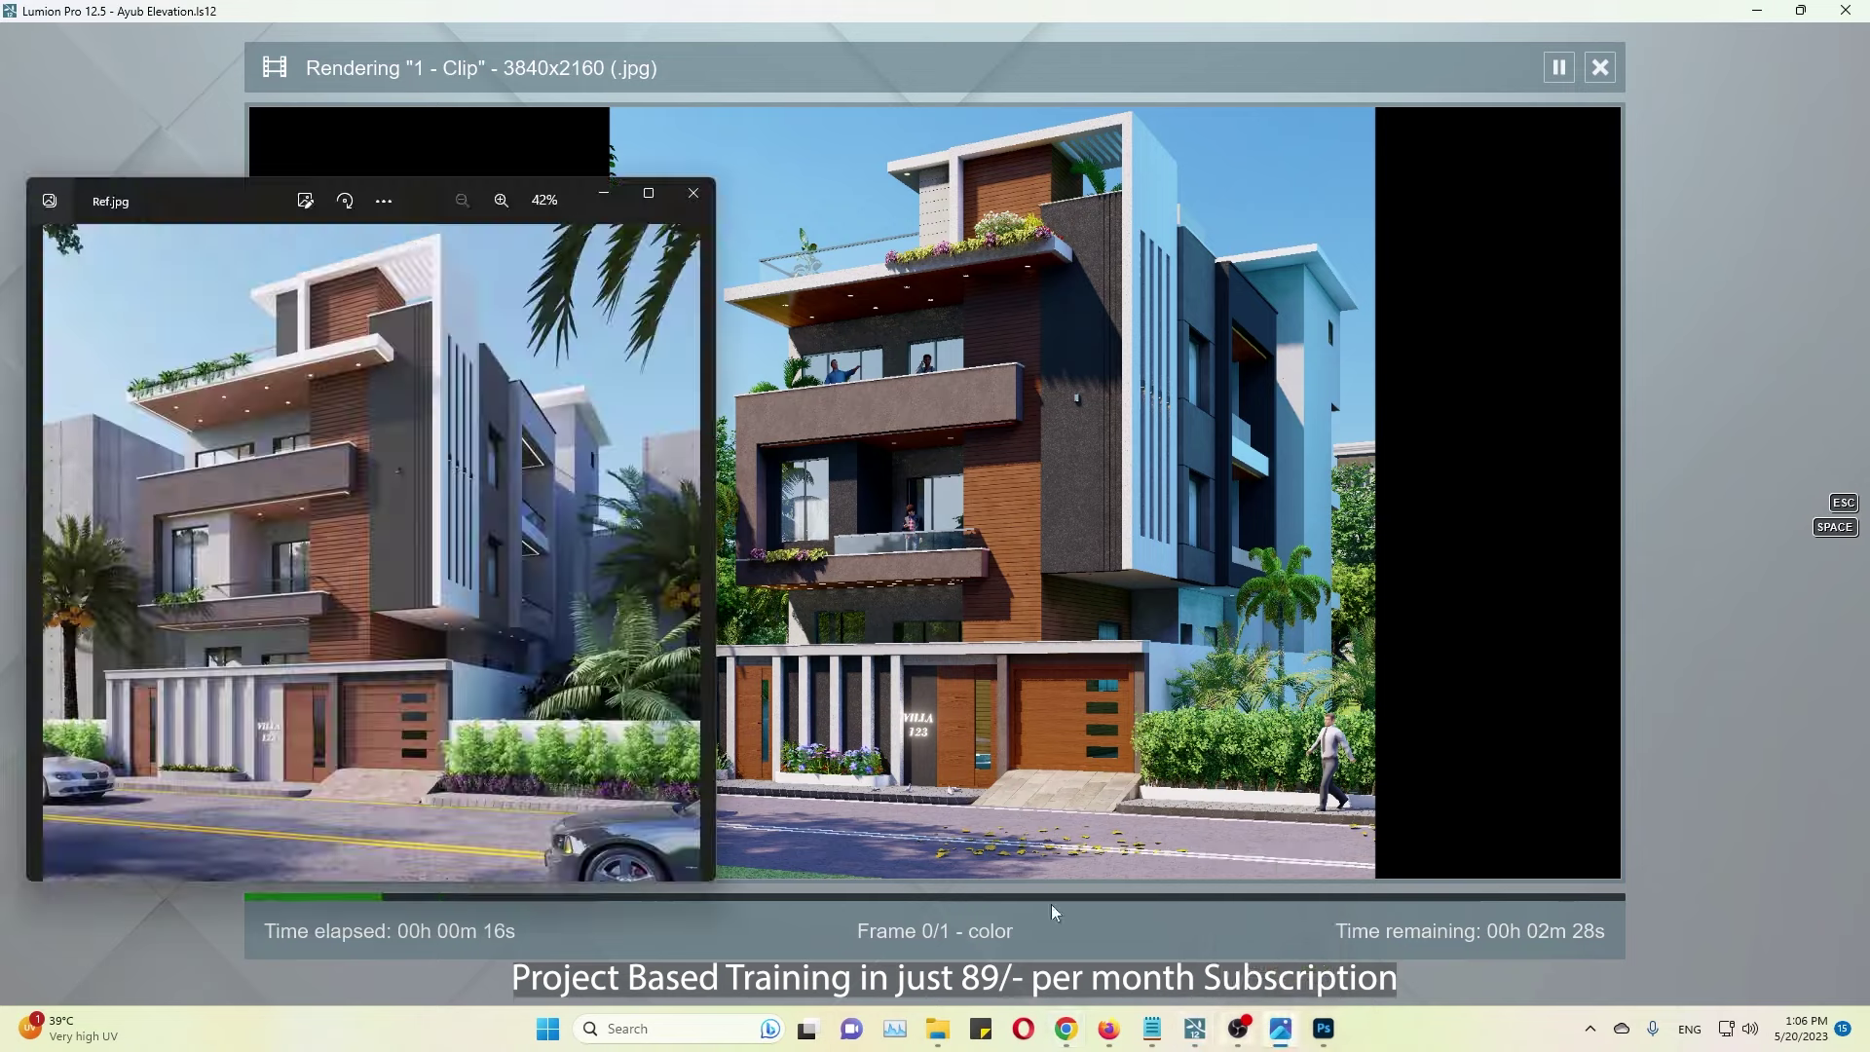
{"action": "key", "text": "alt+Tab"}
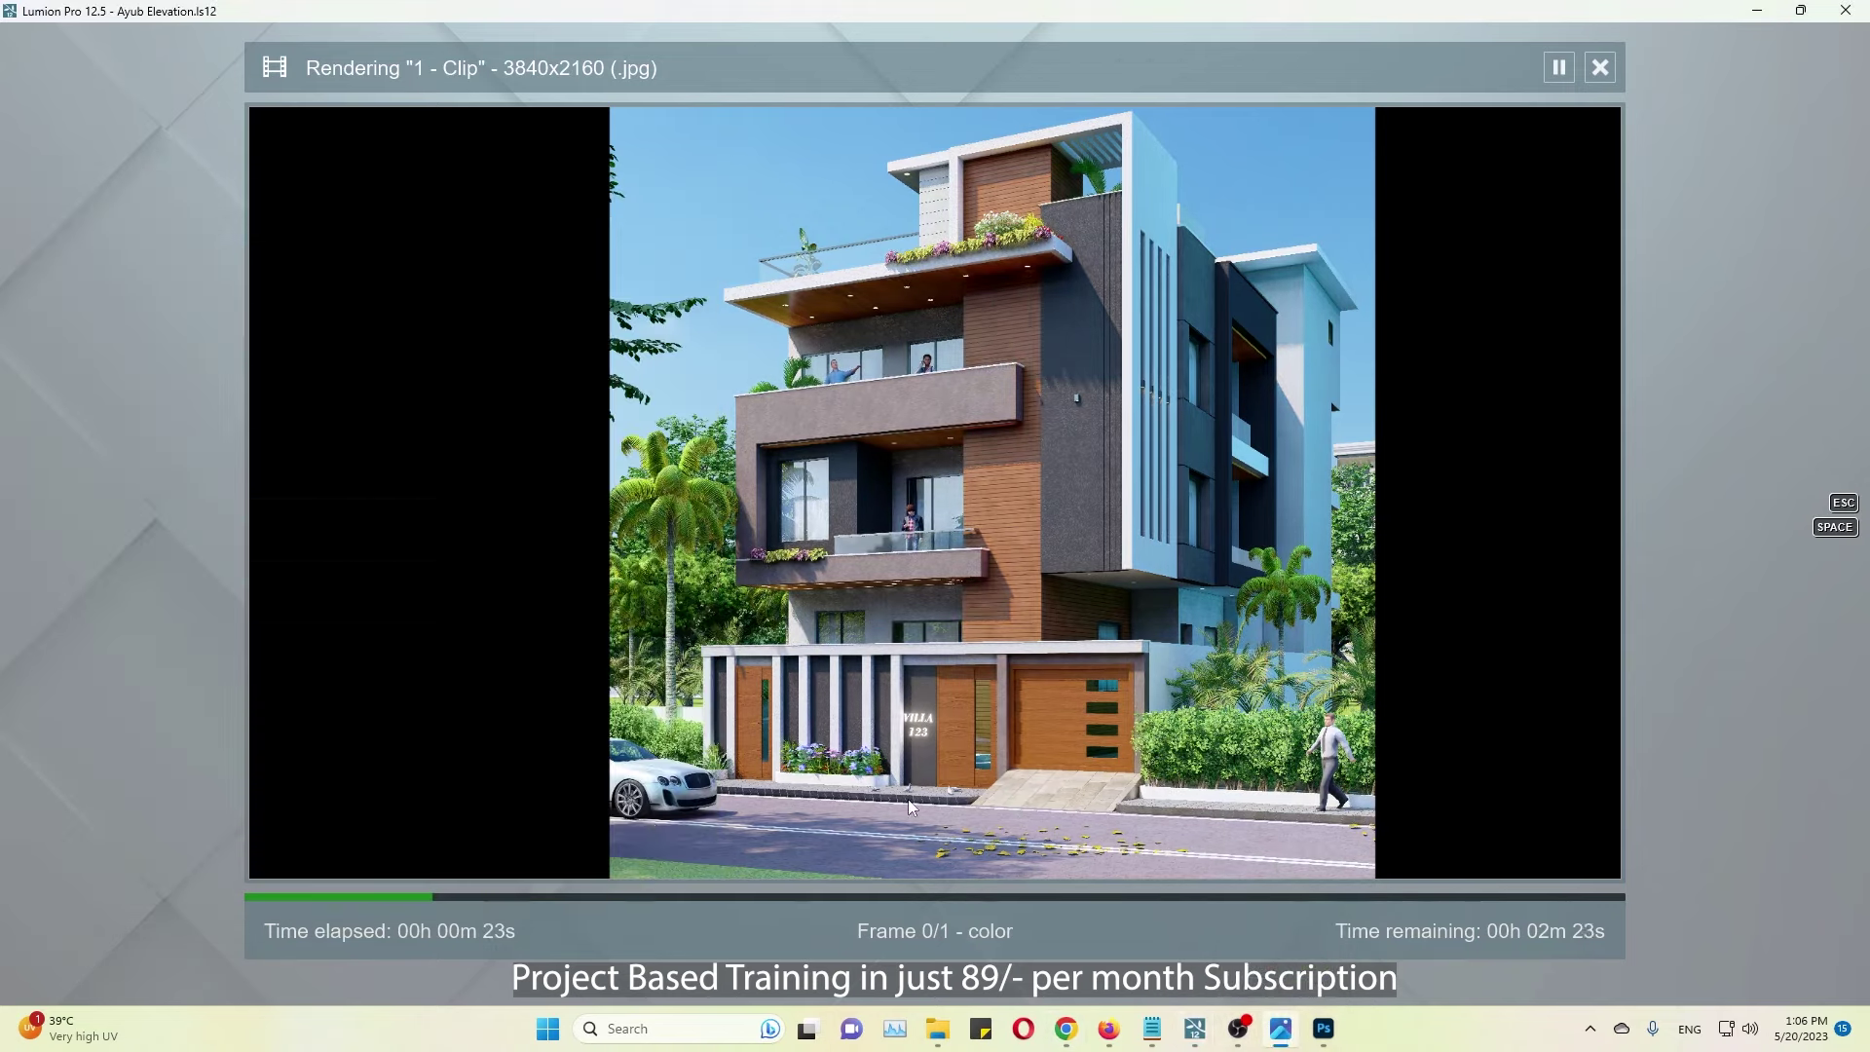
{"action": "key", "text": "alt+Tab"}
{"action": "key", "text": "alt+Tab"}
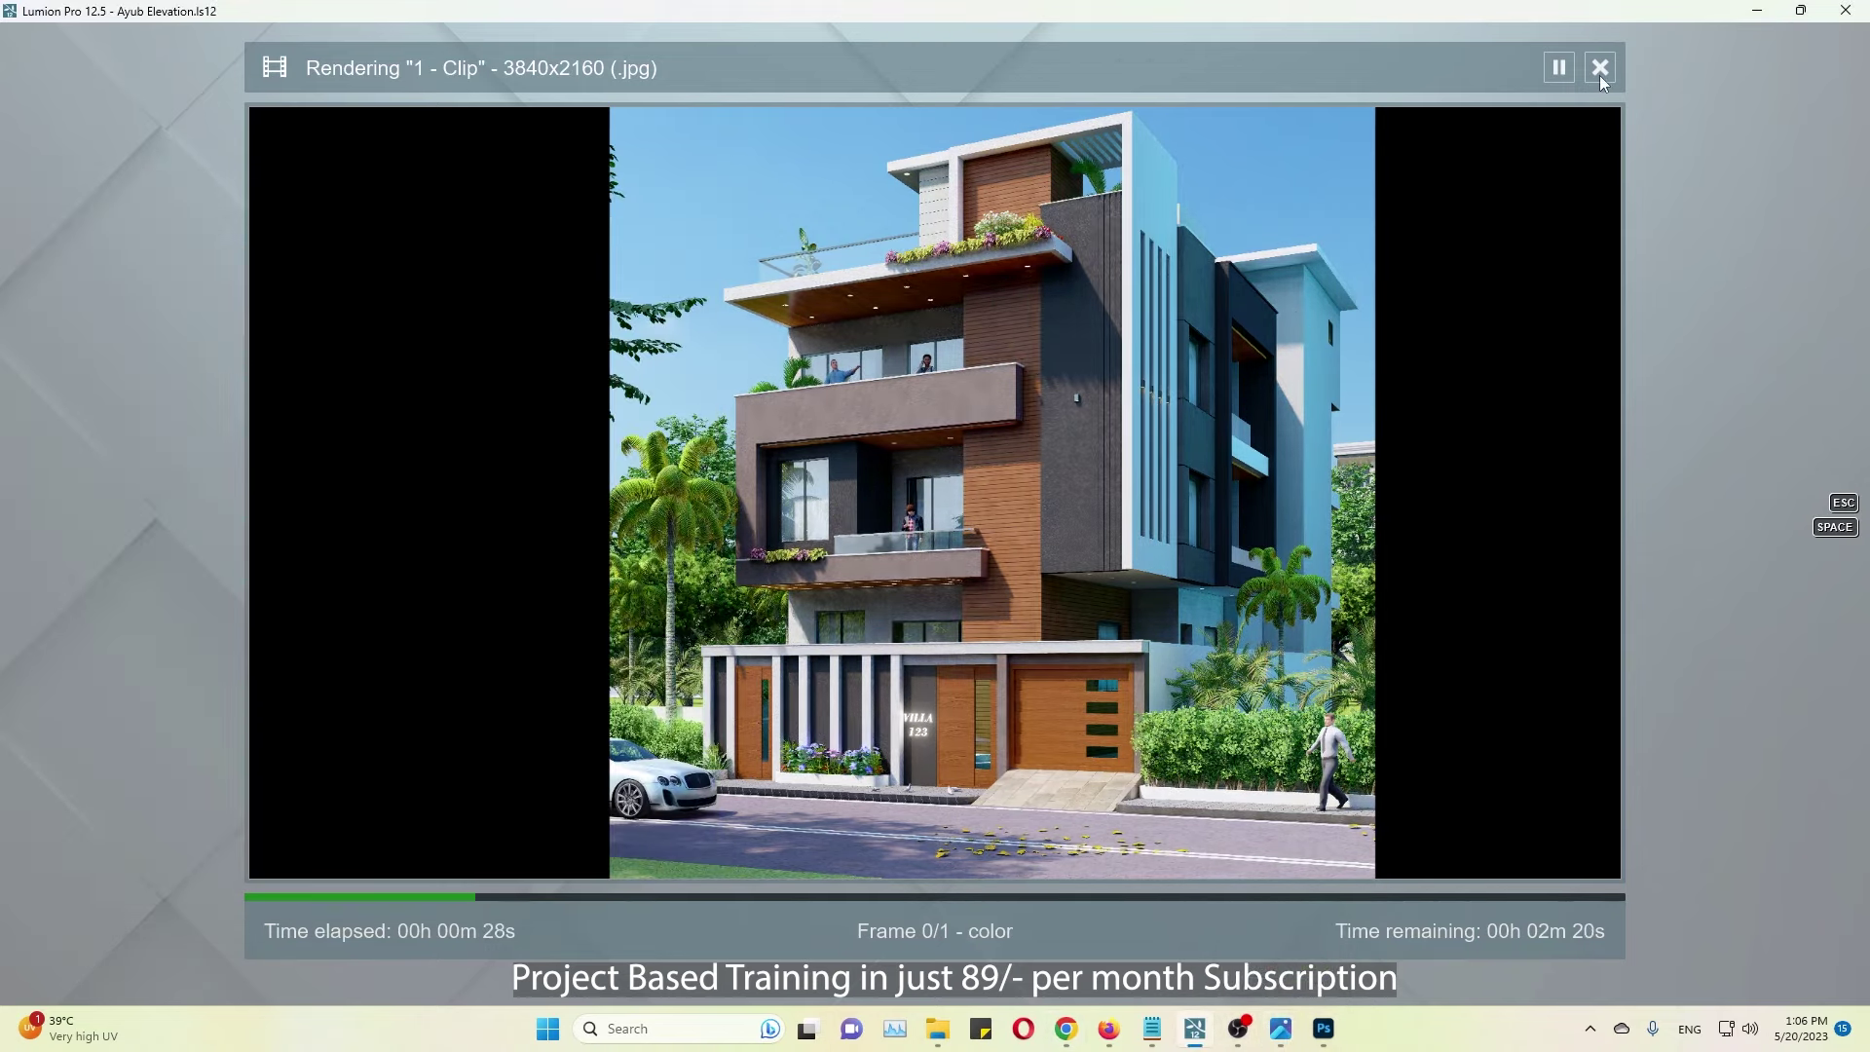
{"action": "left_click", "coordinate": [1599, 74]}
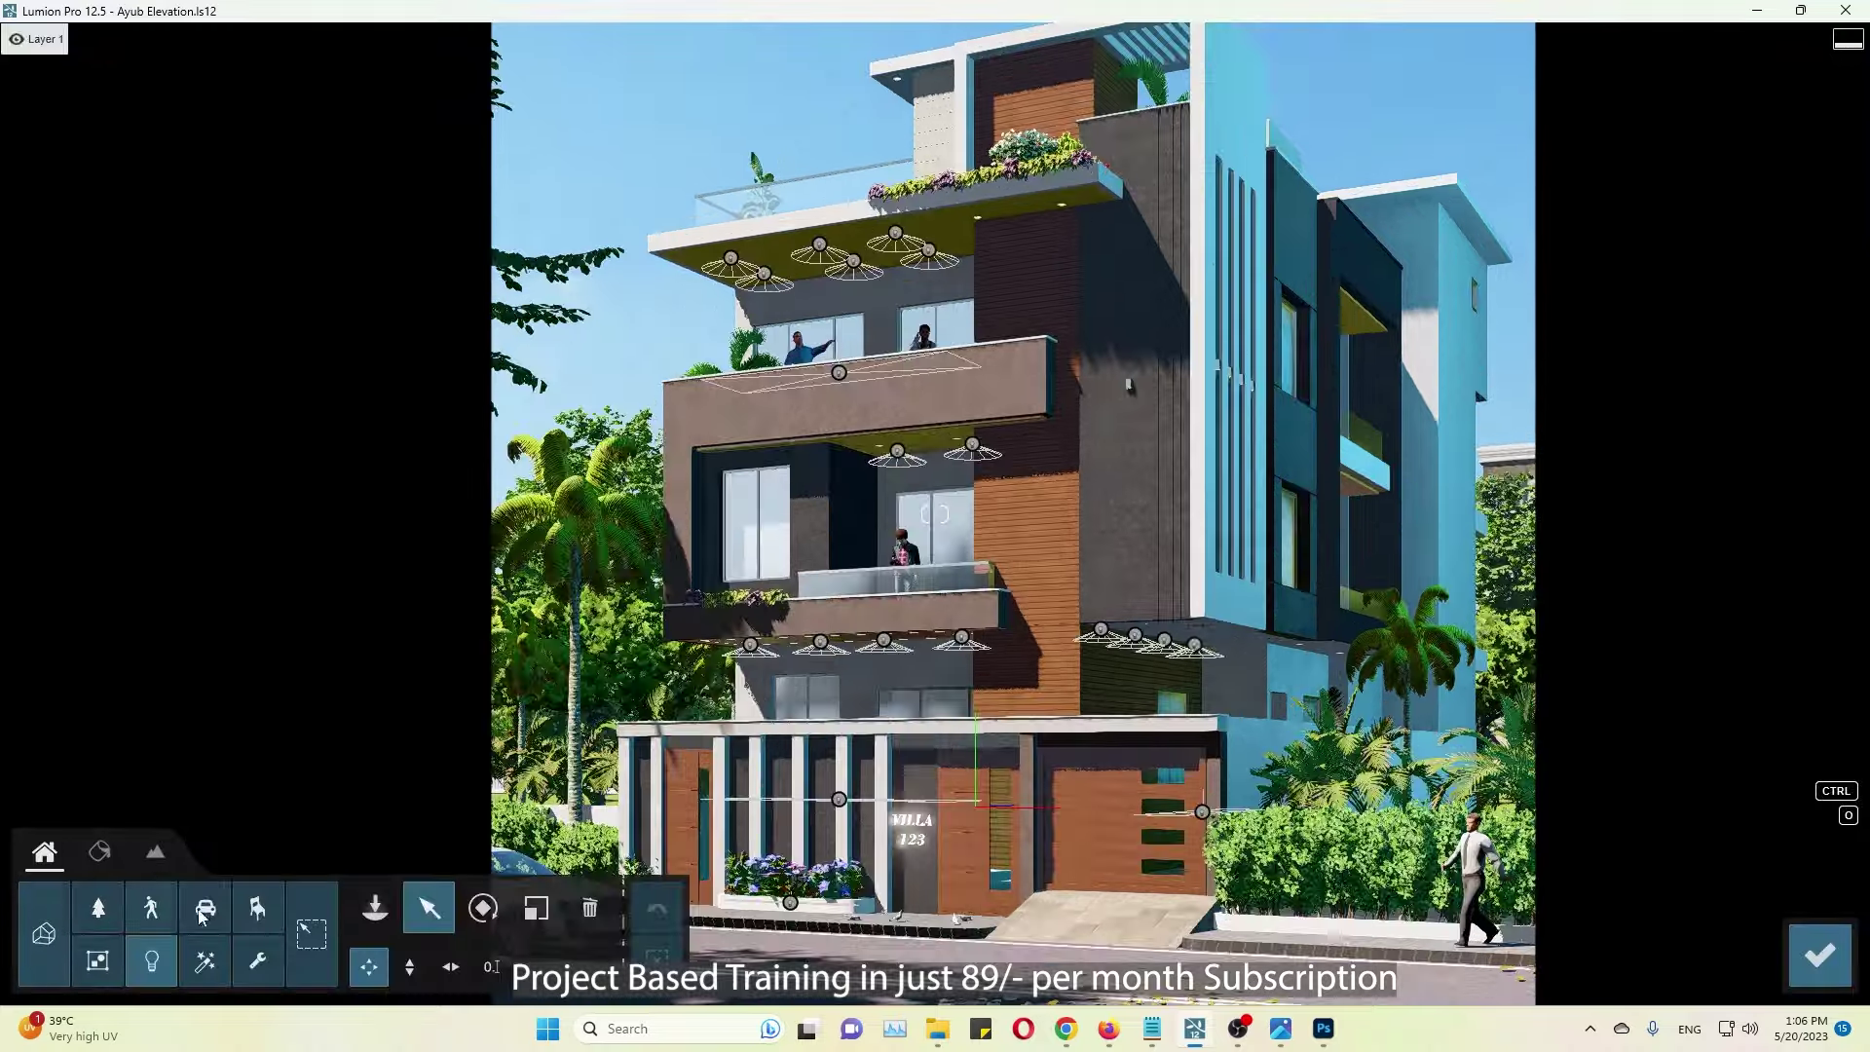
Step: Place SUV HD 013 on the lower-right road with dark, more metallic paint
{"action": "left_click", "coordinate": [203, 913]}
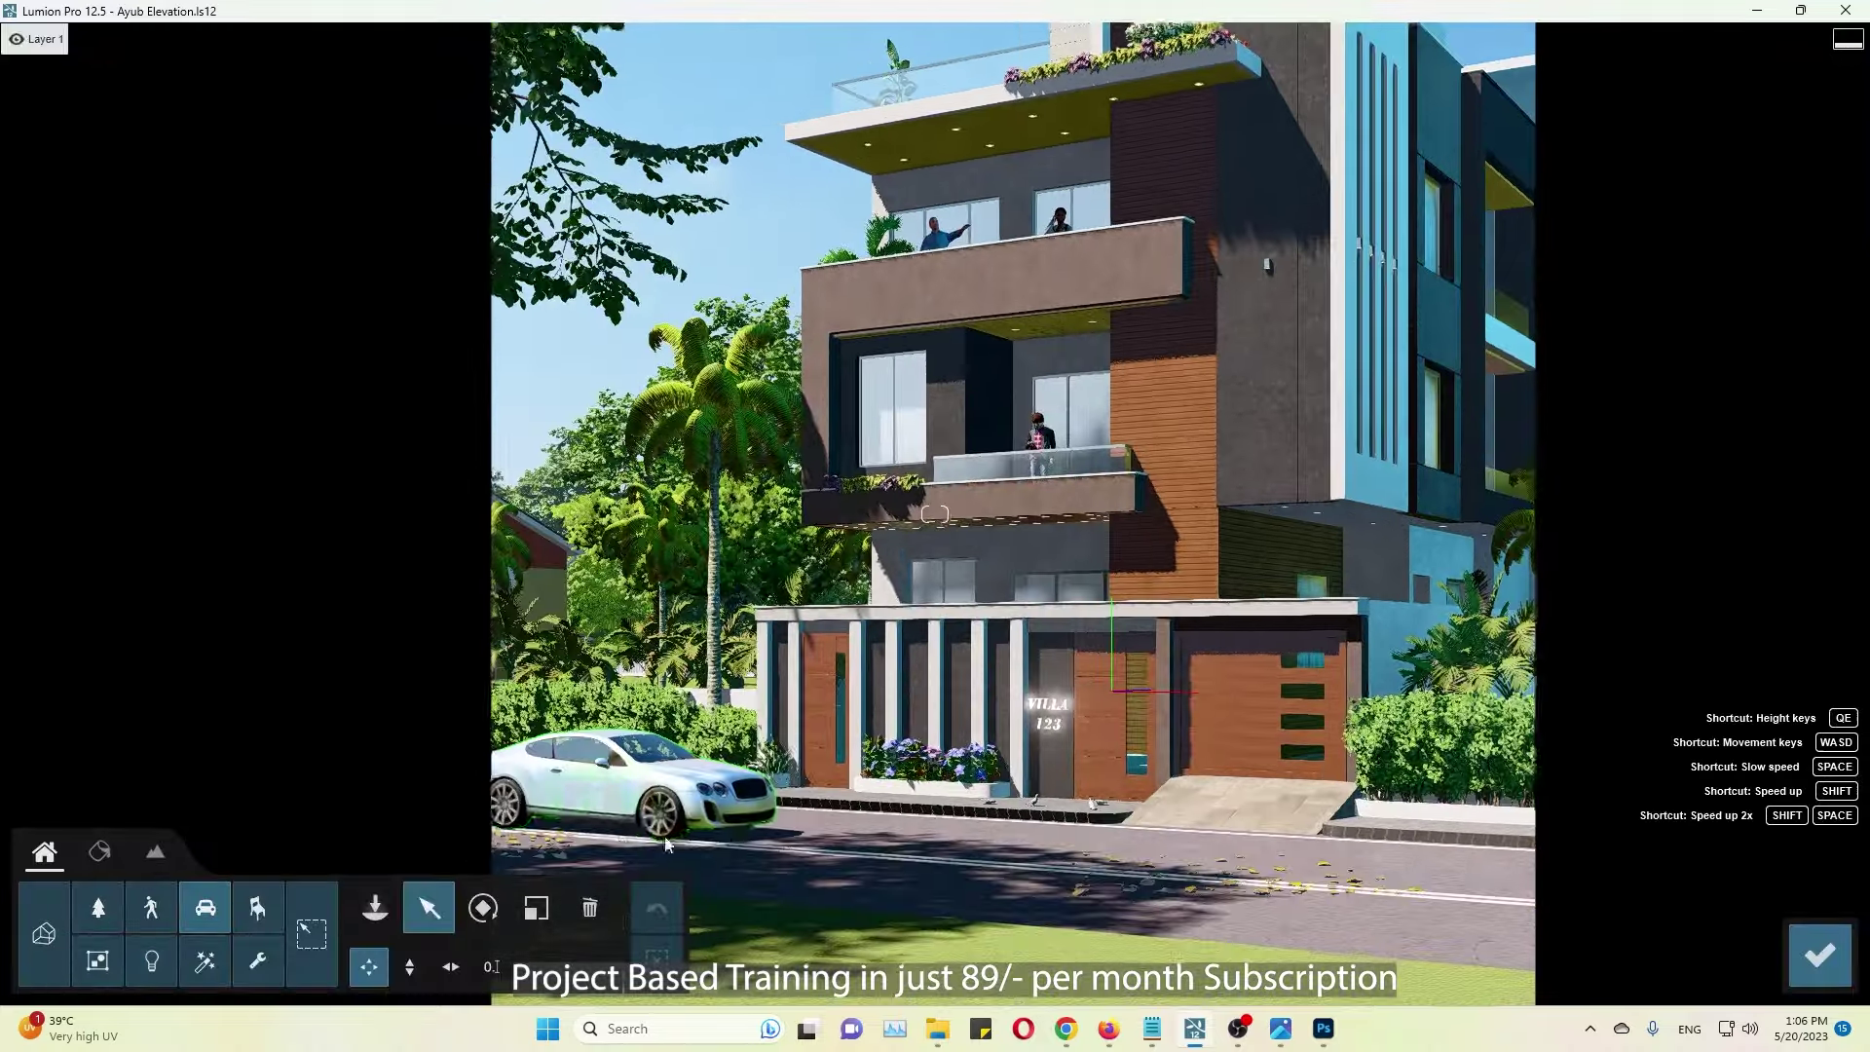
{"action": "left_click", "coordinate": [1661, 219]}
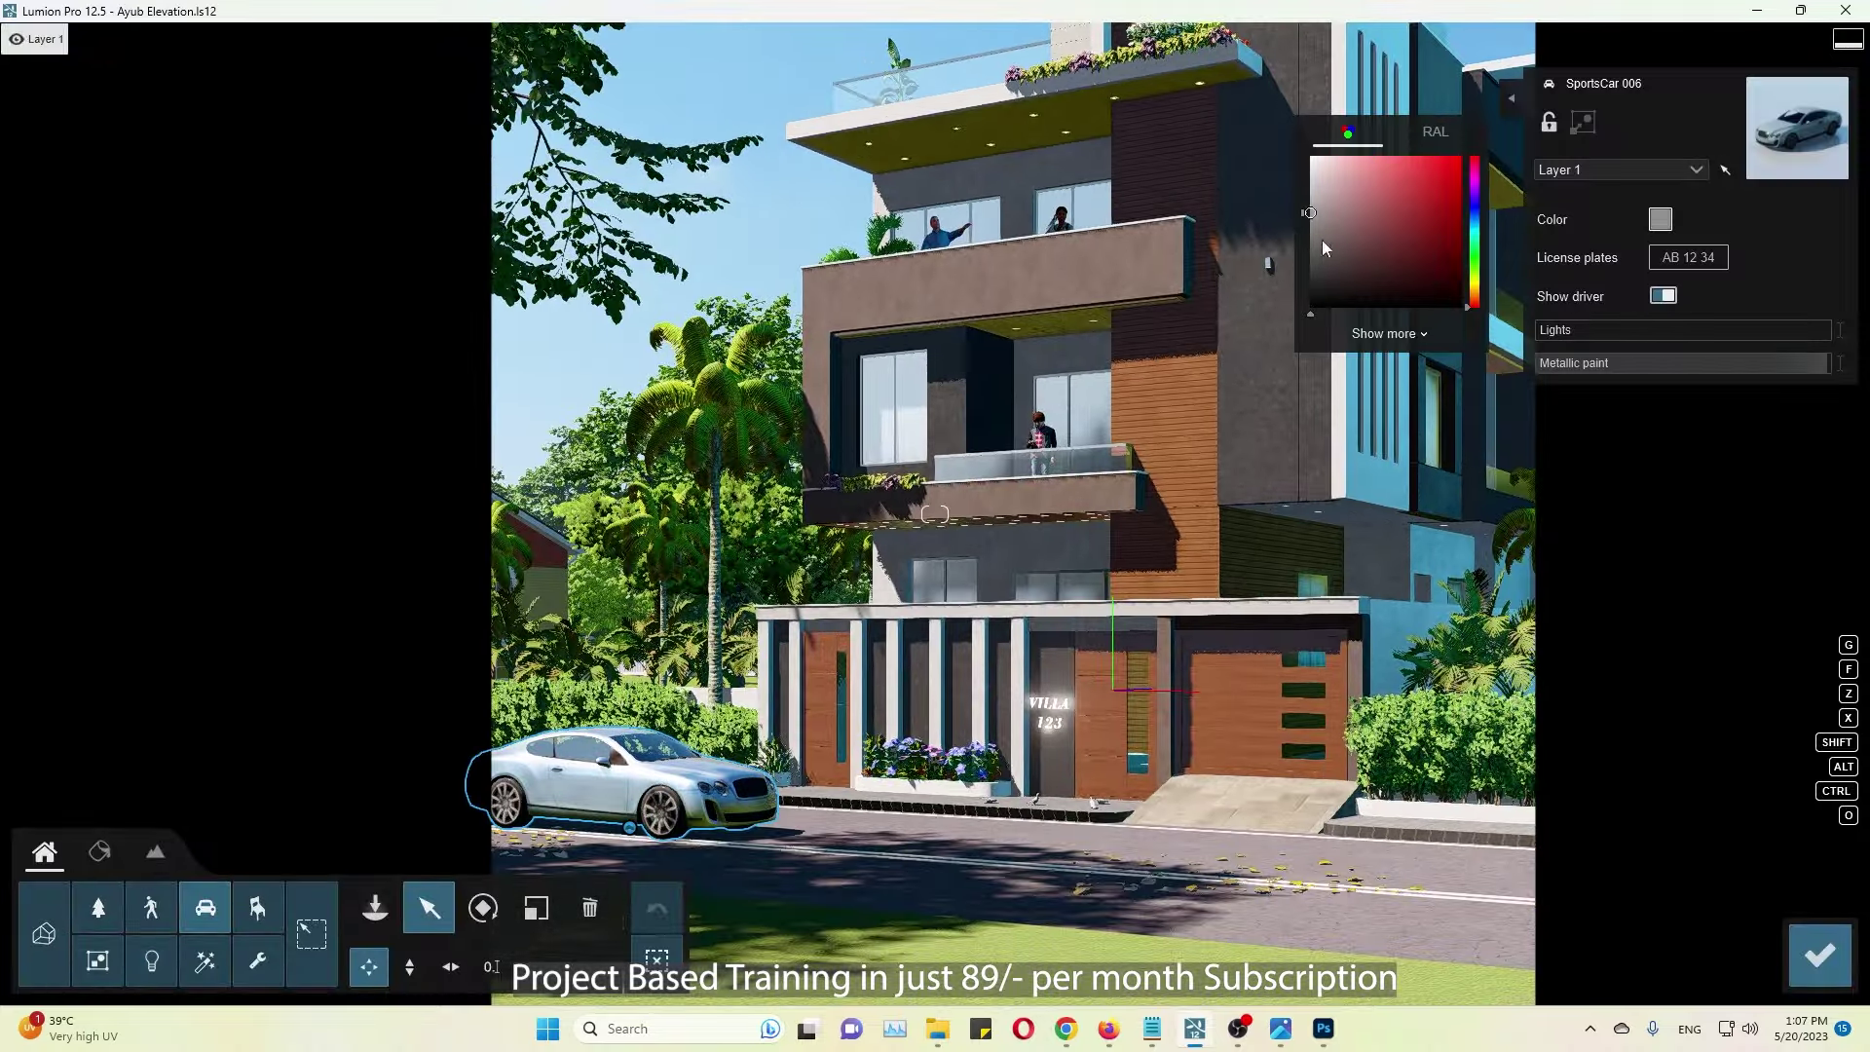
{"action": "right_click_drag", "start_coordinate": [1325, 247], "coordinate": [935, 514]}
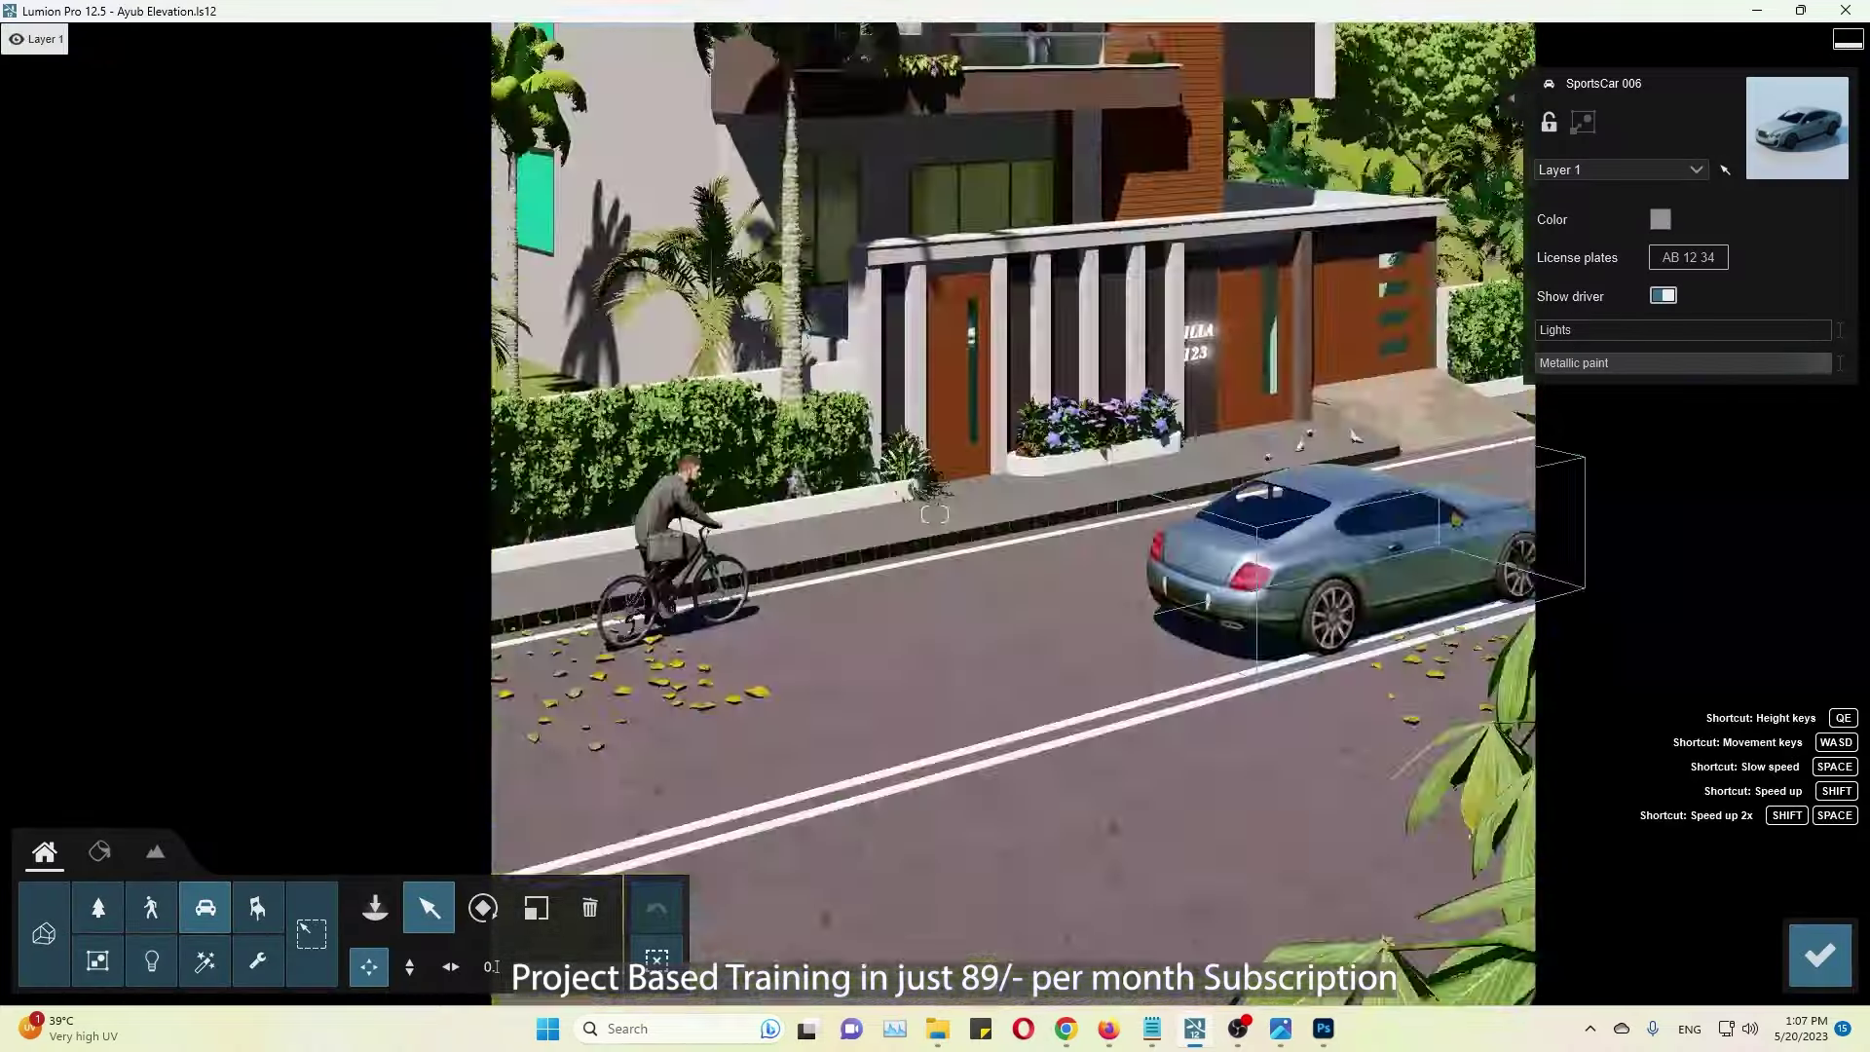
{"action": "left_click", "coordinate": [205, 908]}
{"action": "left_click", "coordinate": [122, 117]}
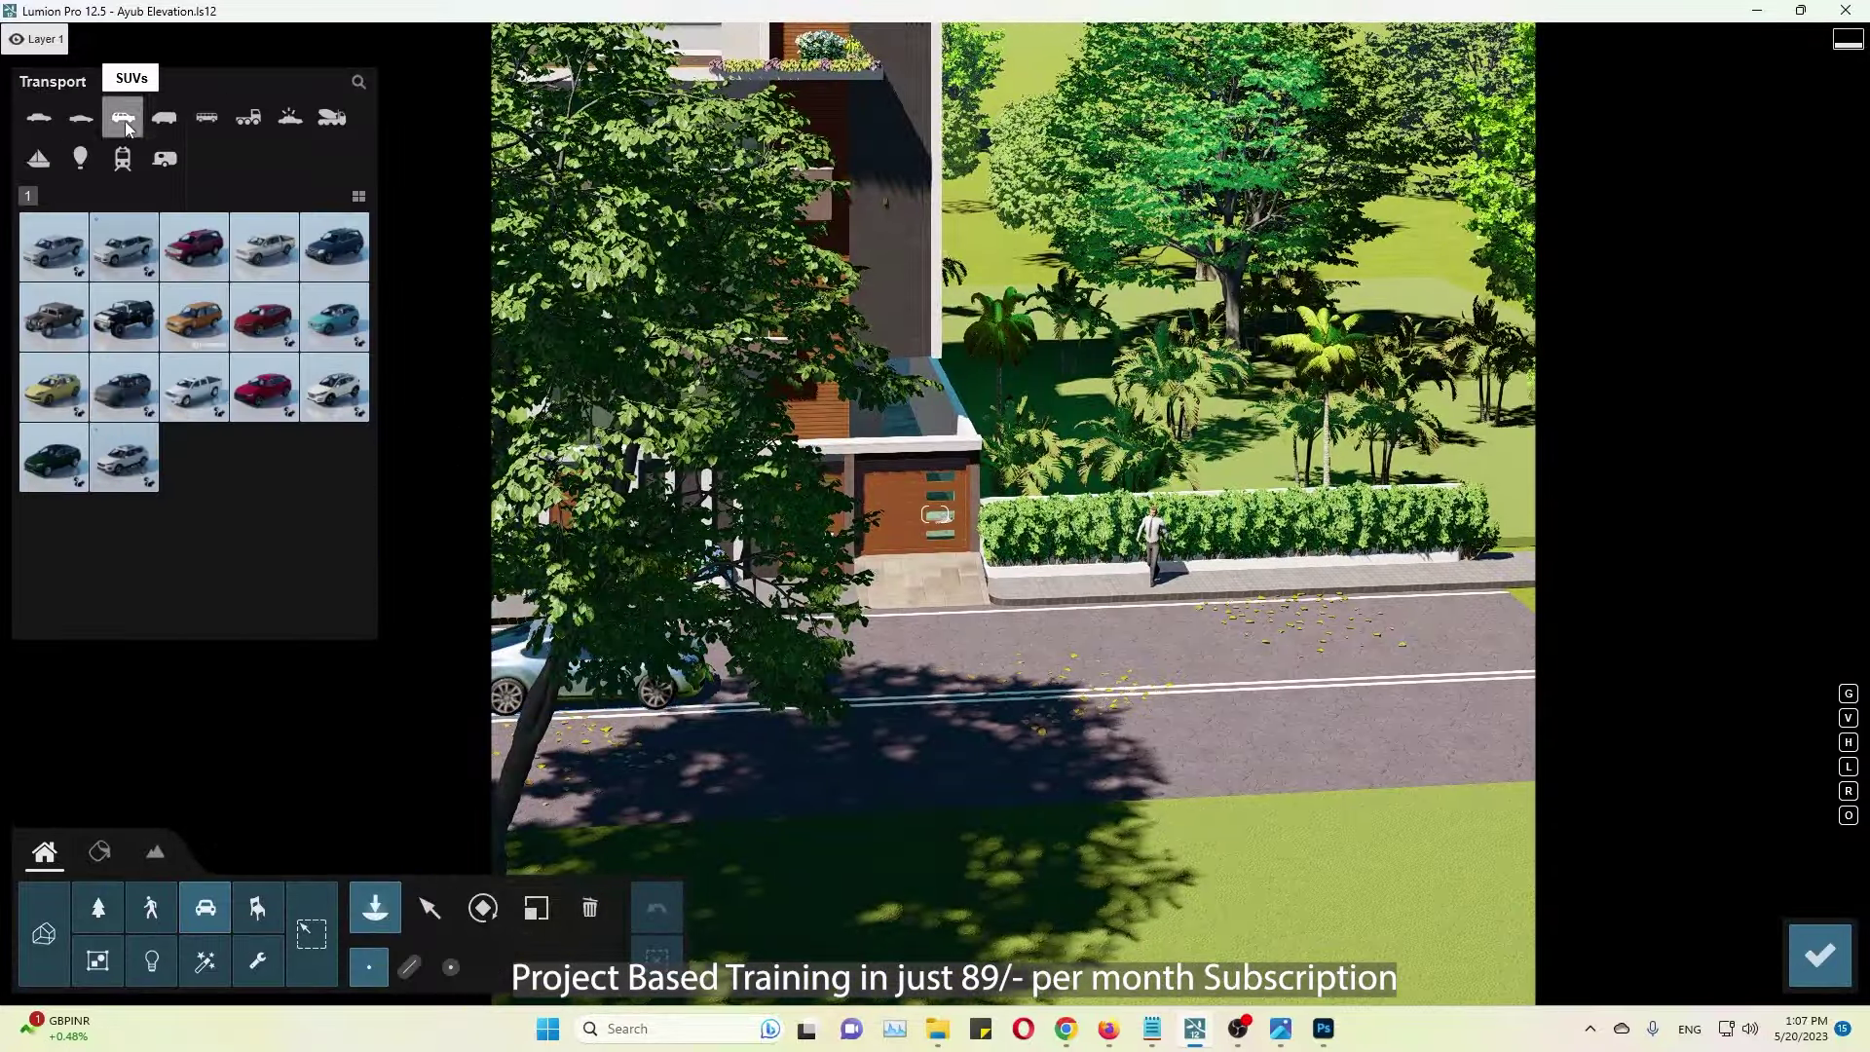
{"action": "left_click", "coordinate": [124, 457]}
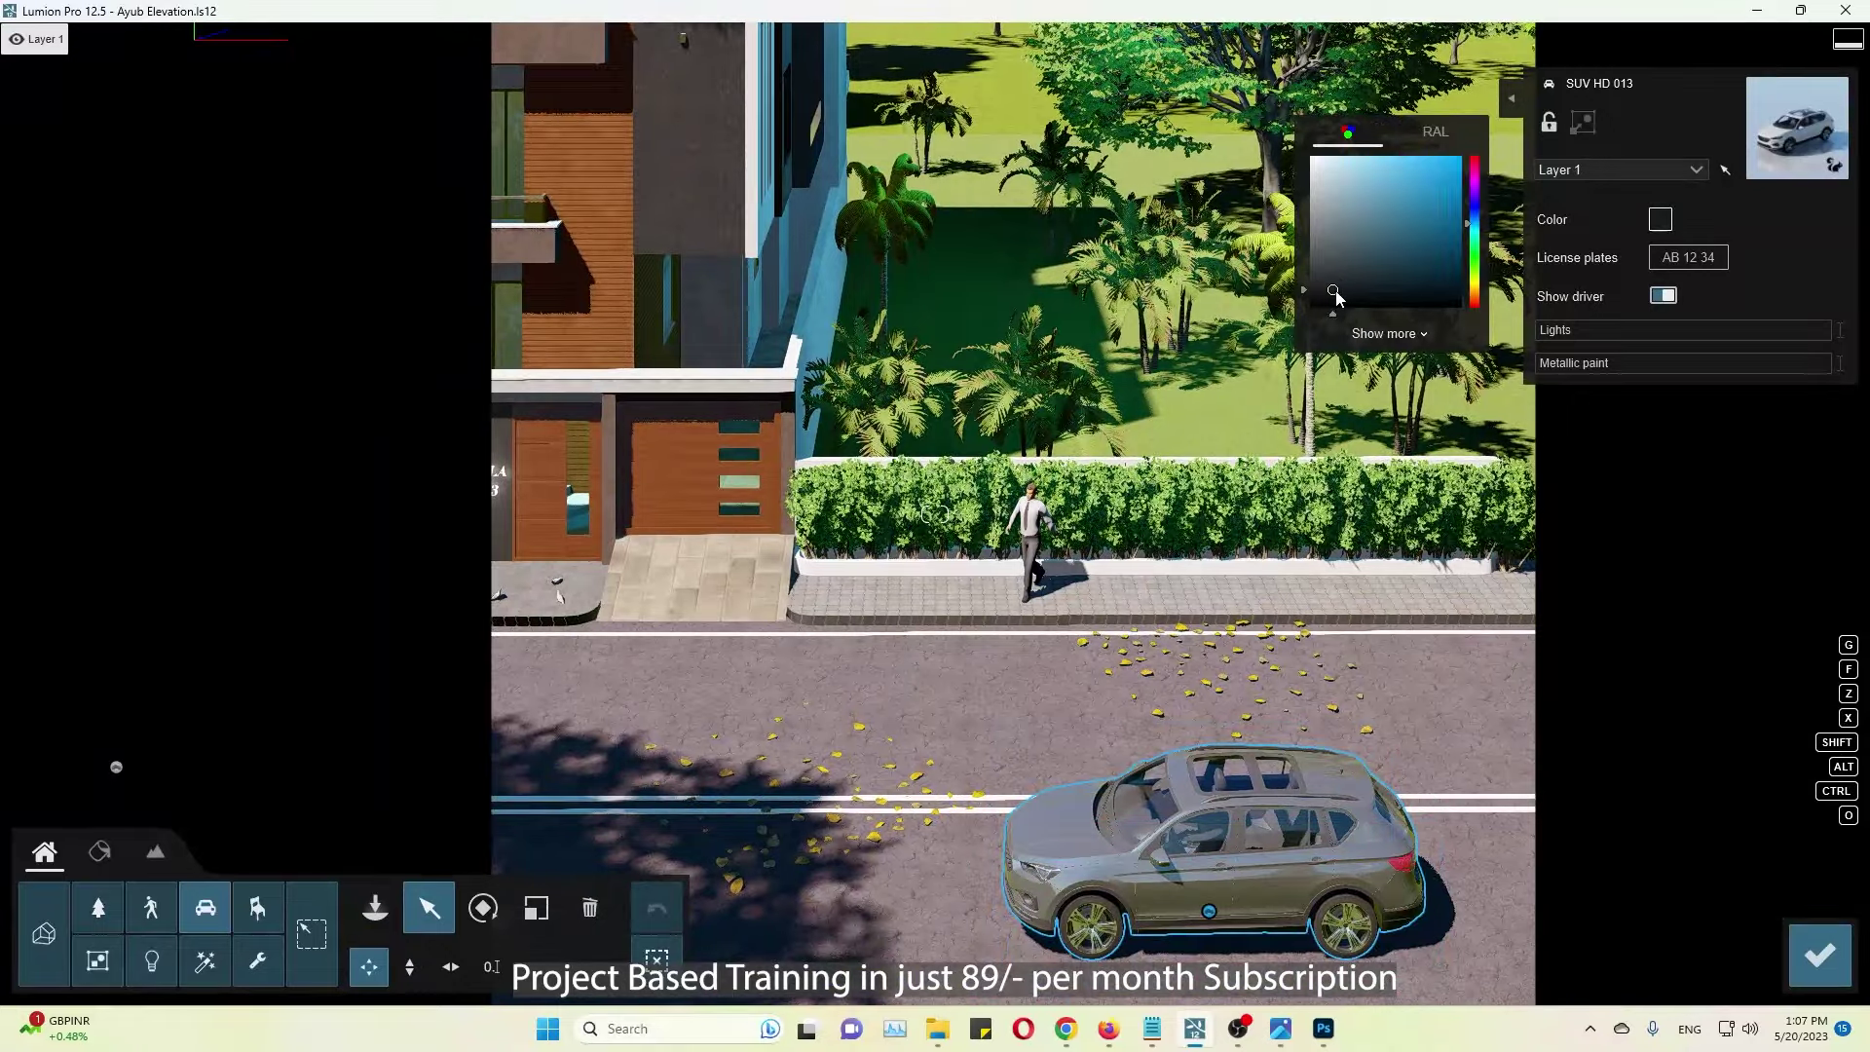
{"action": "left_click_drag", "start_coordinate": [1616, 364], "coordinate": [1796, 380]}
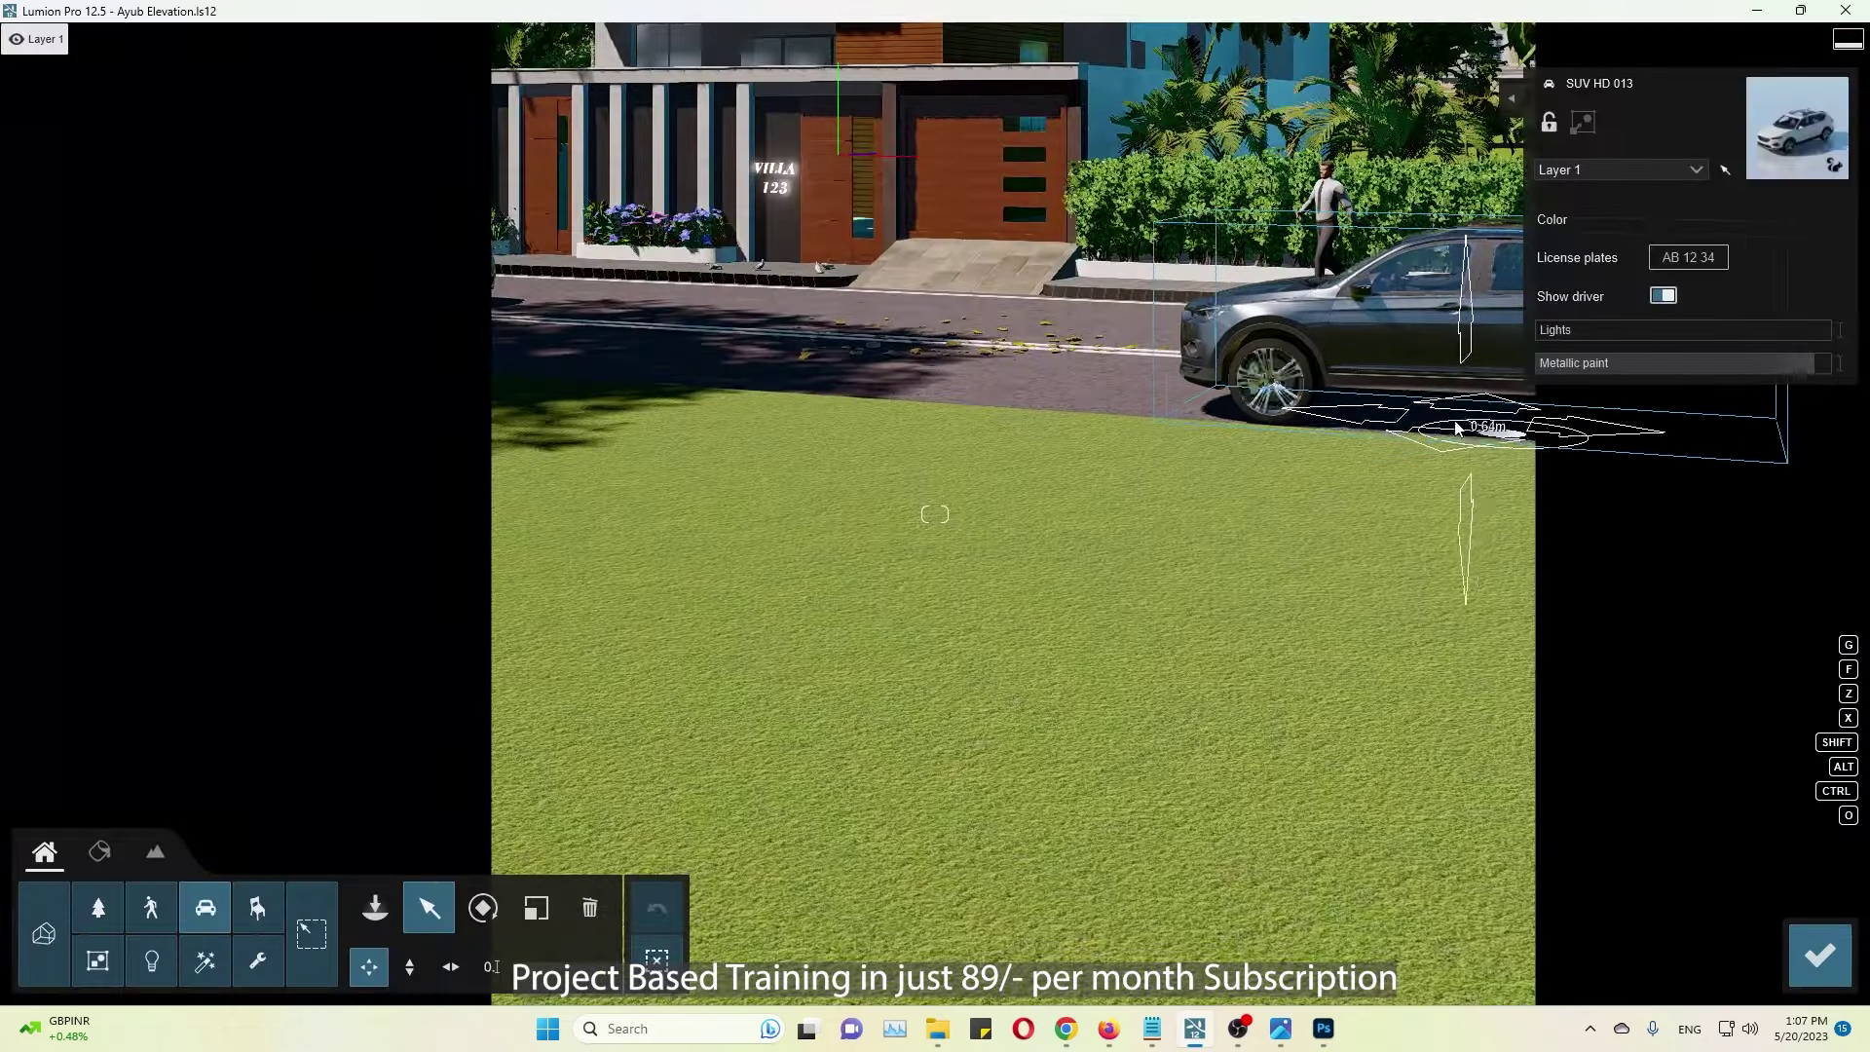
{"action": "left_click", "coordinate": [1819, 955]}
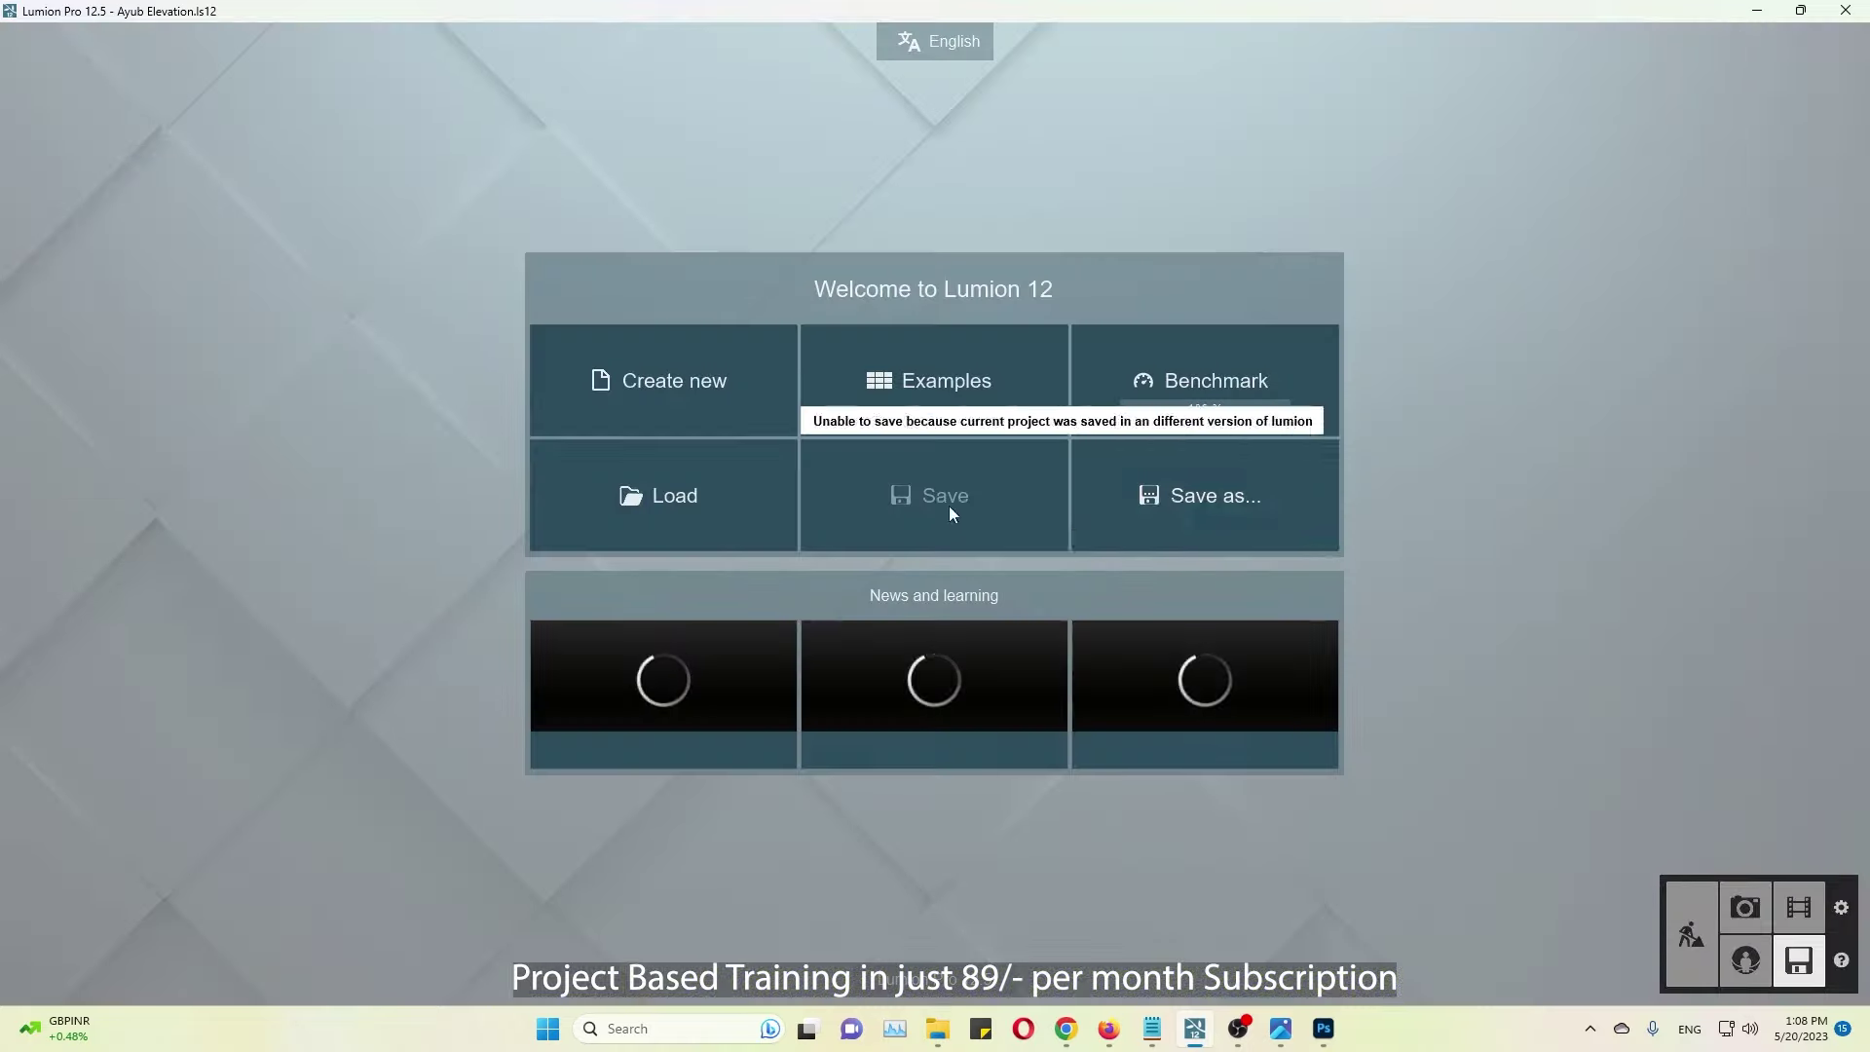
Step: Save the project over Ayub Elevation.ls12, confirming the overwrite
{"action": "left_click", "coordinate": [1205, 495]}
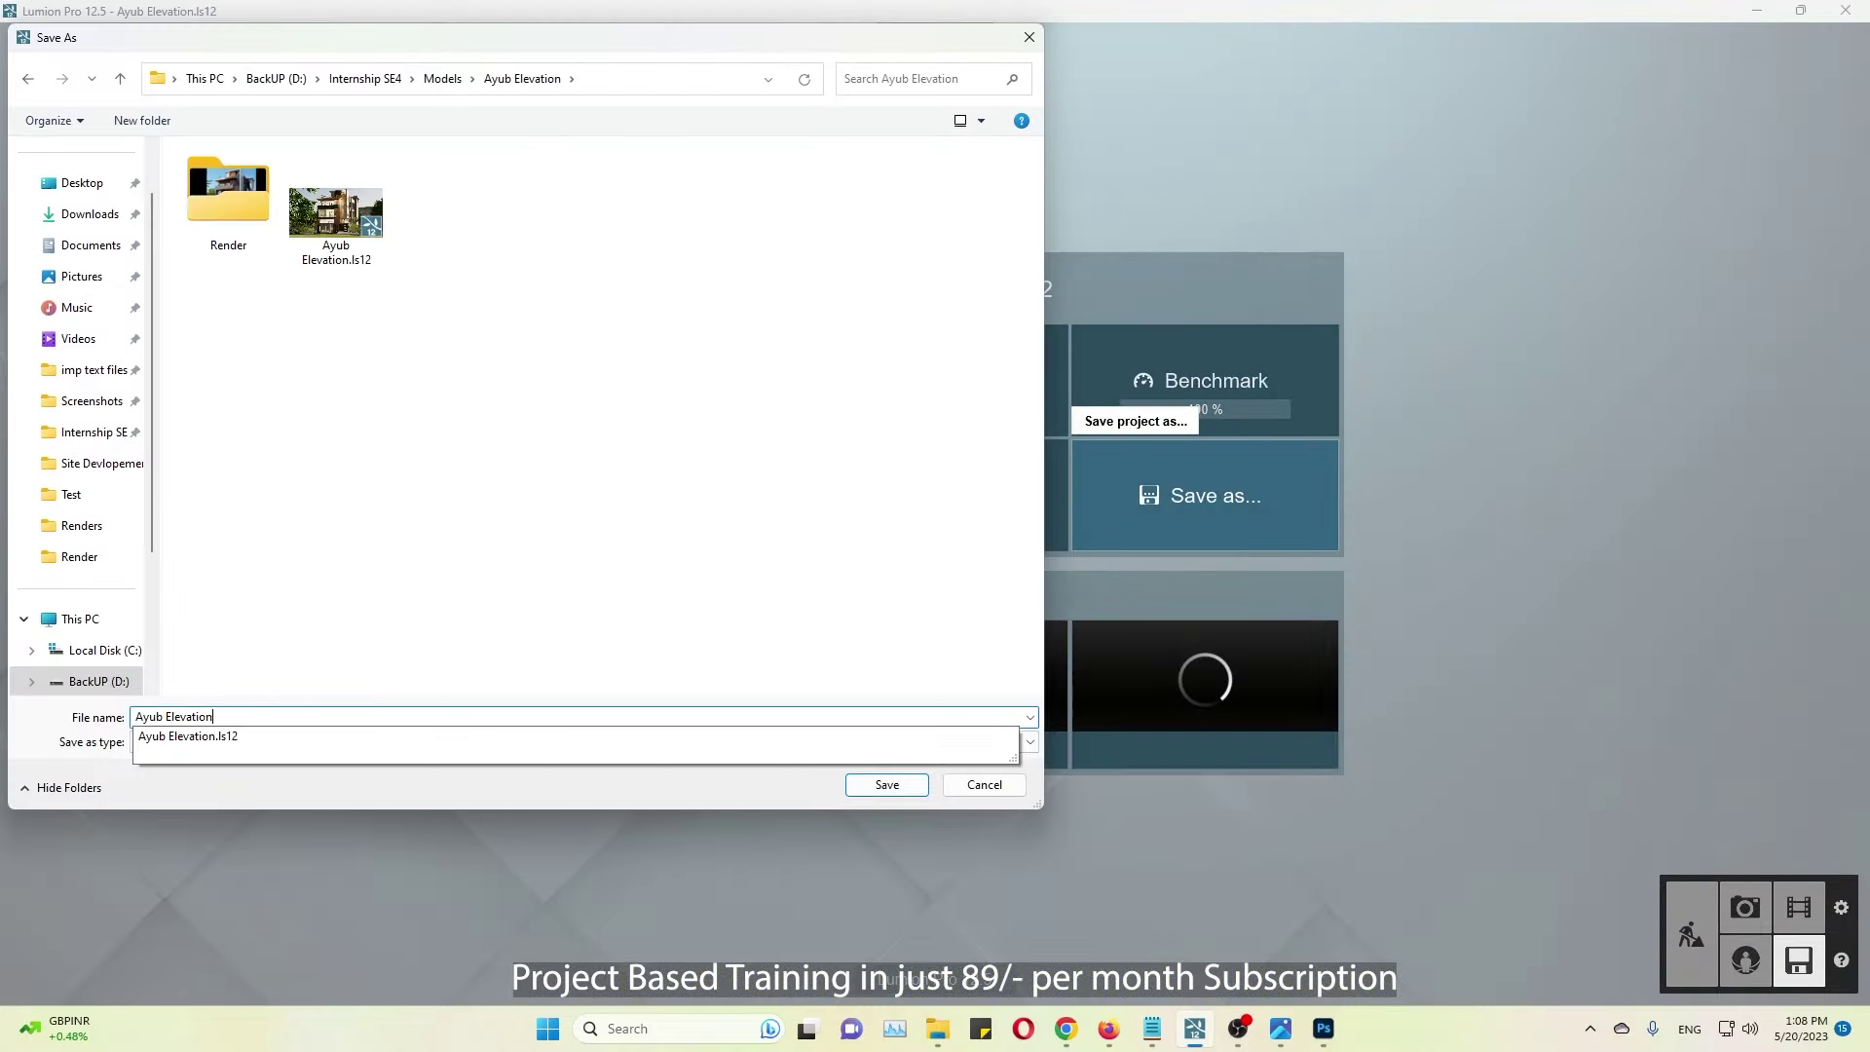
{"action": "left_click", "coordinate": [887, 784]}
{"action": "left_click", "coordinate": [970, 577]}
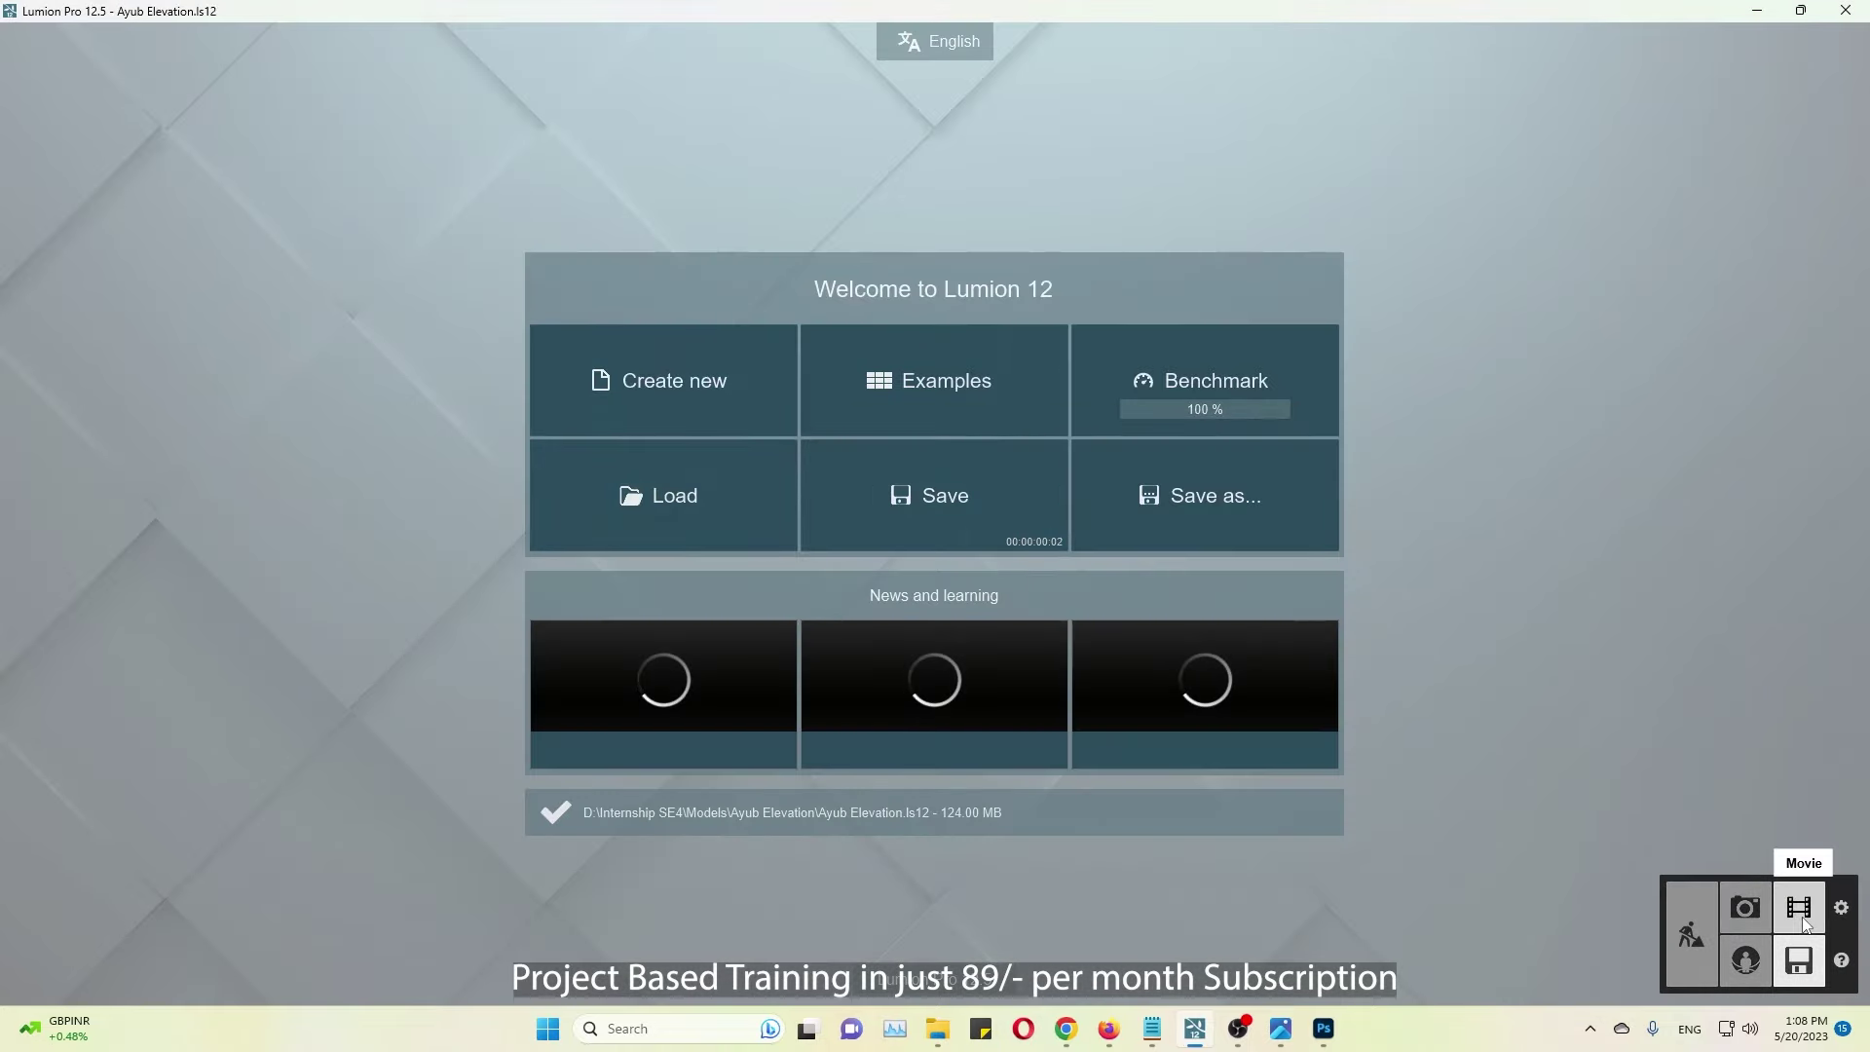
{"action": "left_click", "coordinate": [1799, 908]}
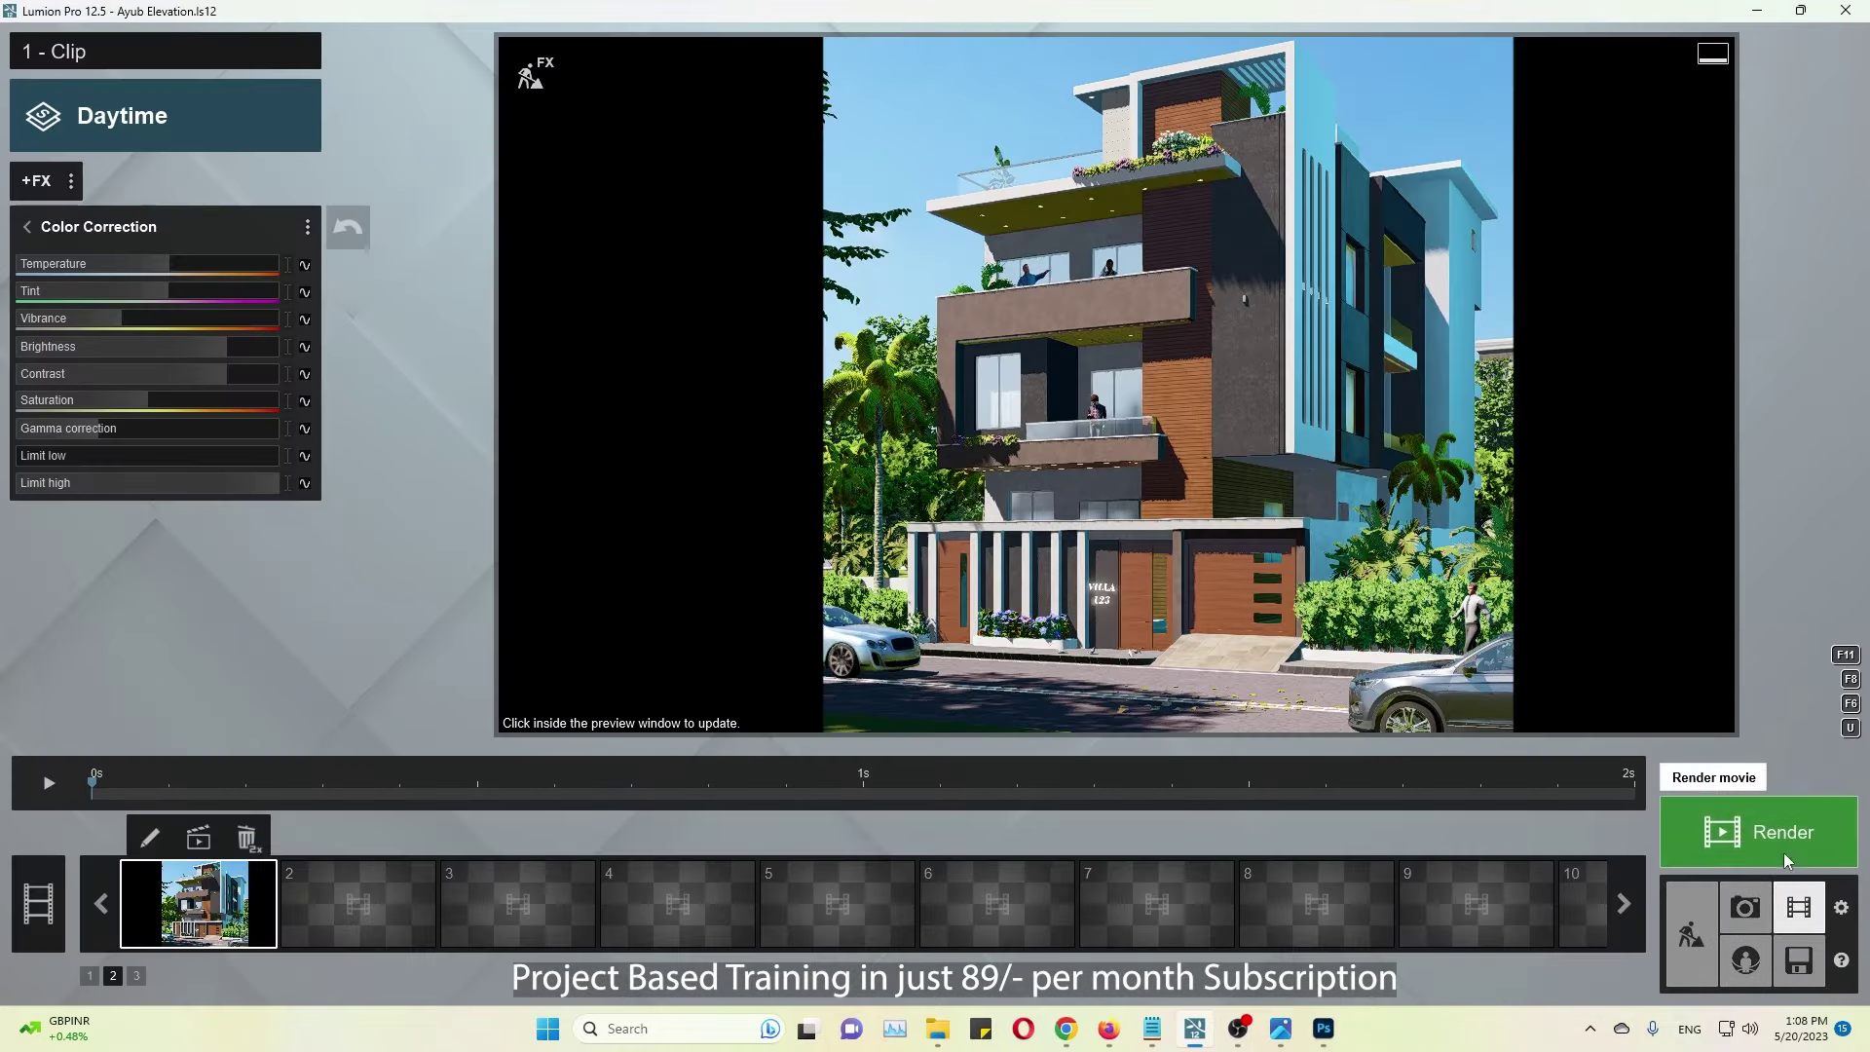